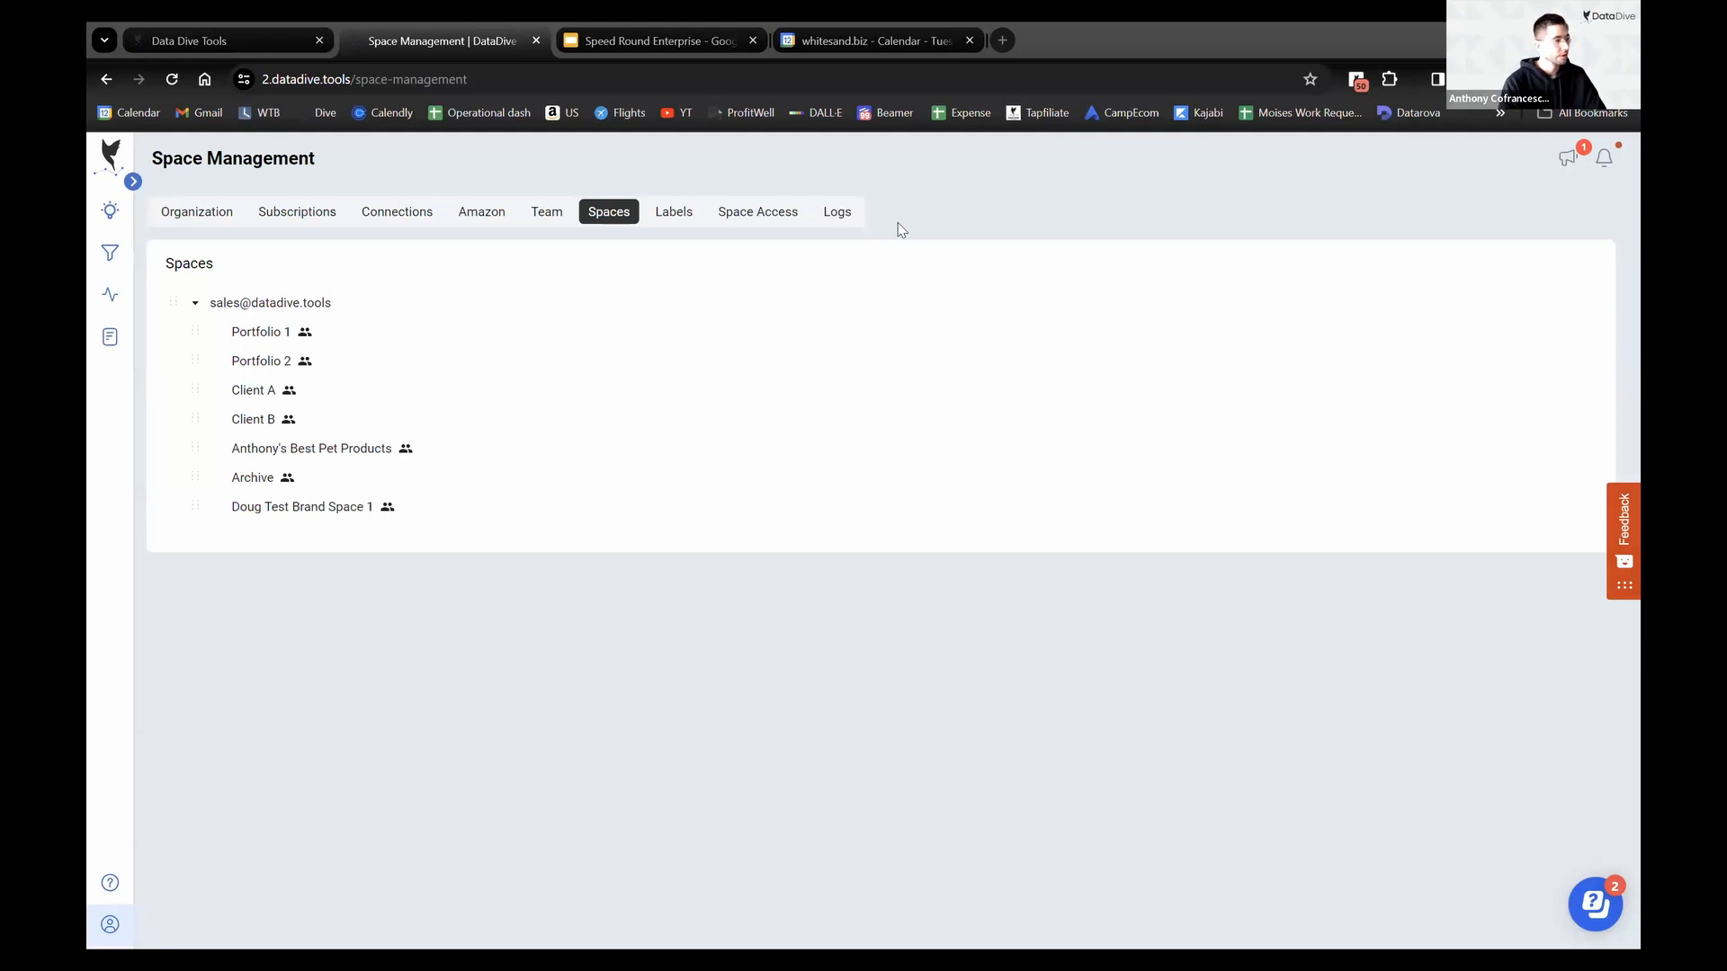
Look through the account's organization, spaces, team and labels management pages
mouse_move(101, 318)
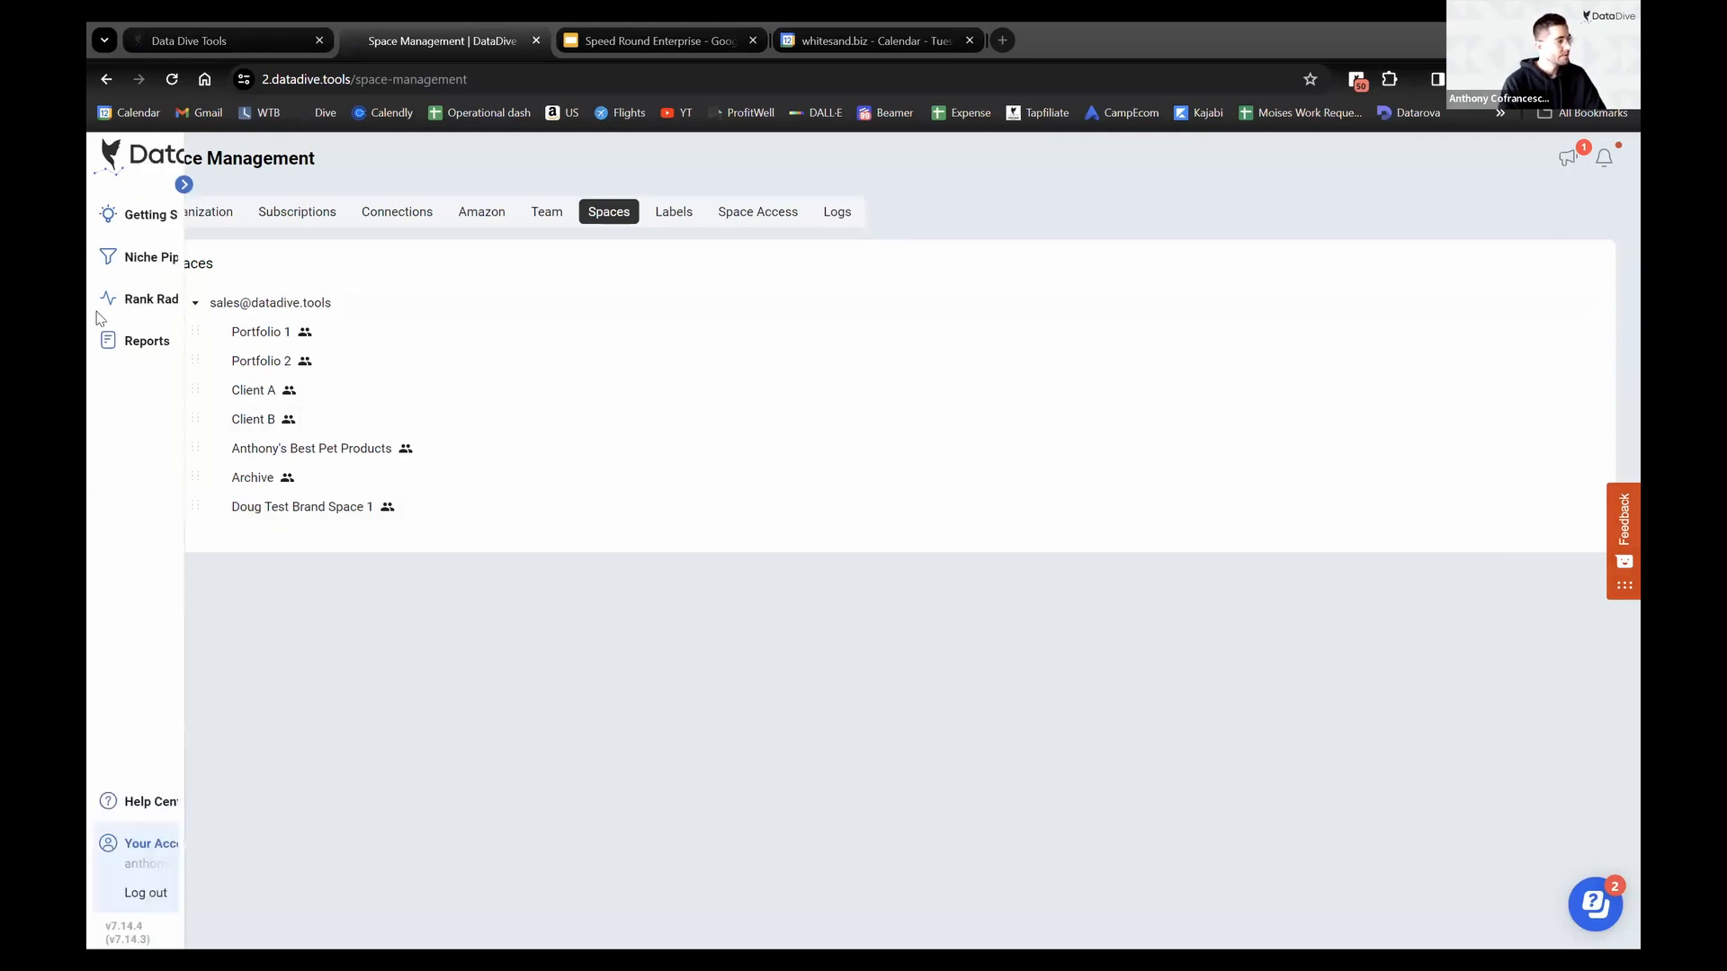
mouse_move(194, 827)
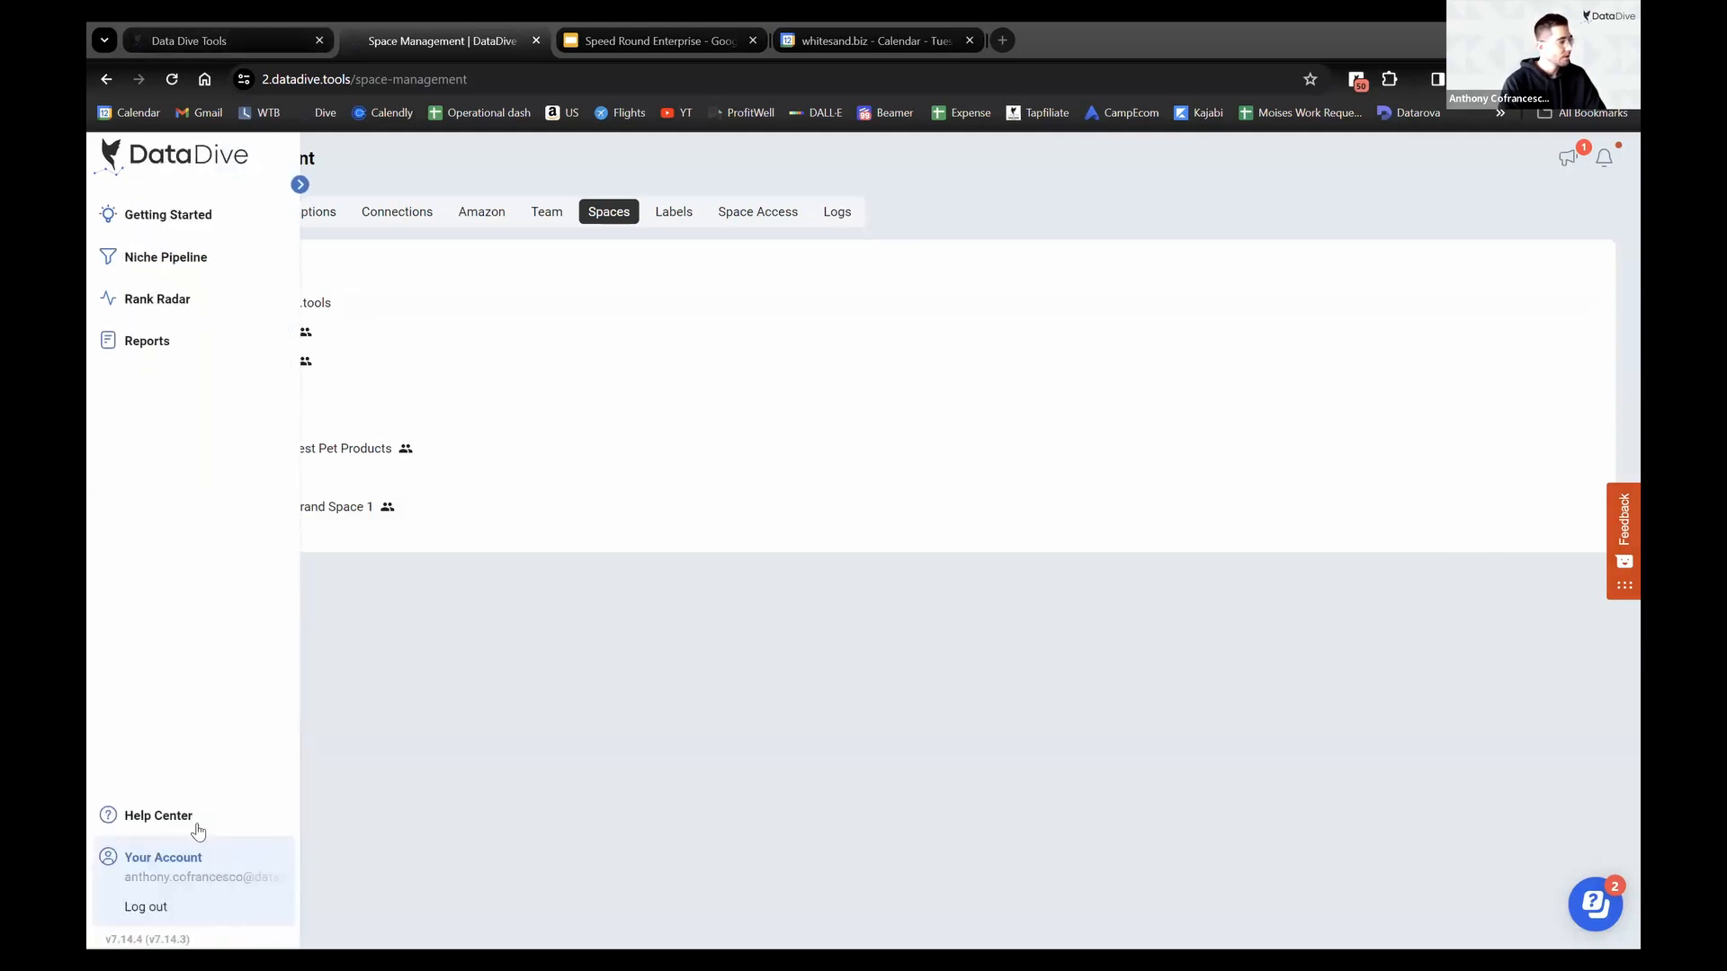
left_click(171, 867)
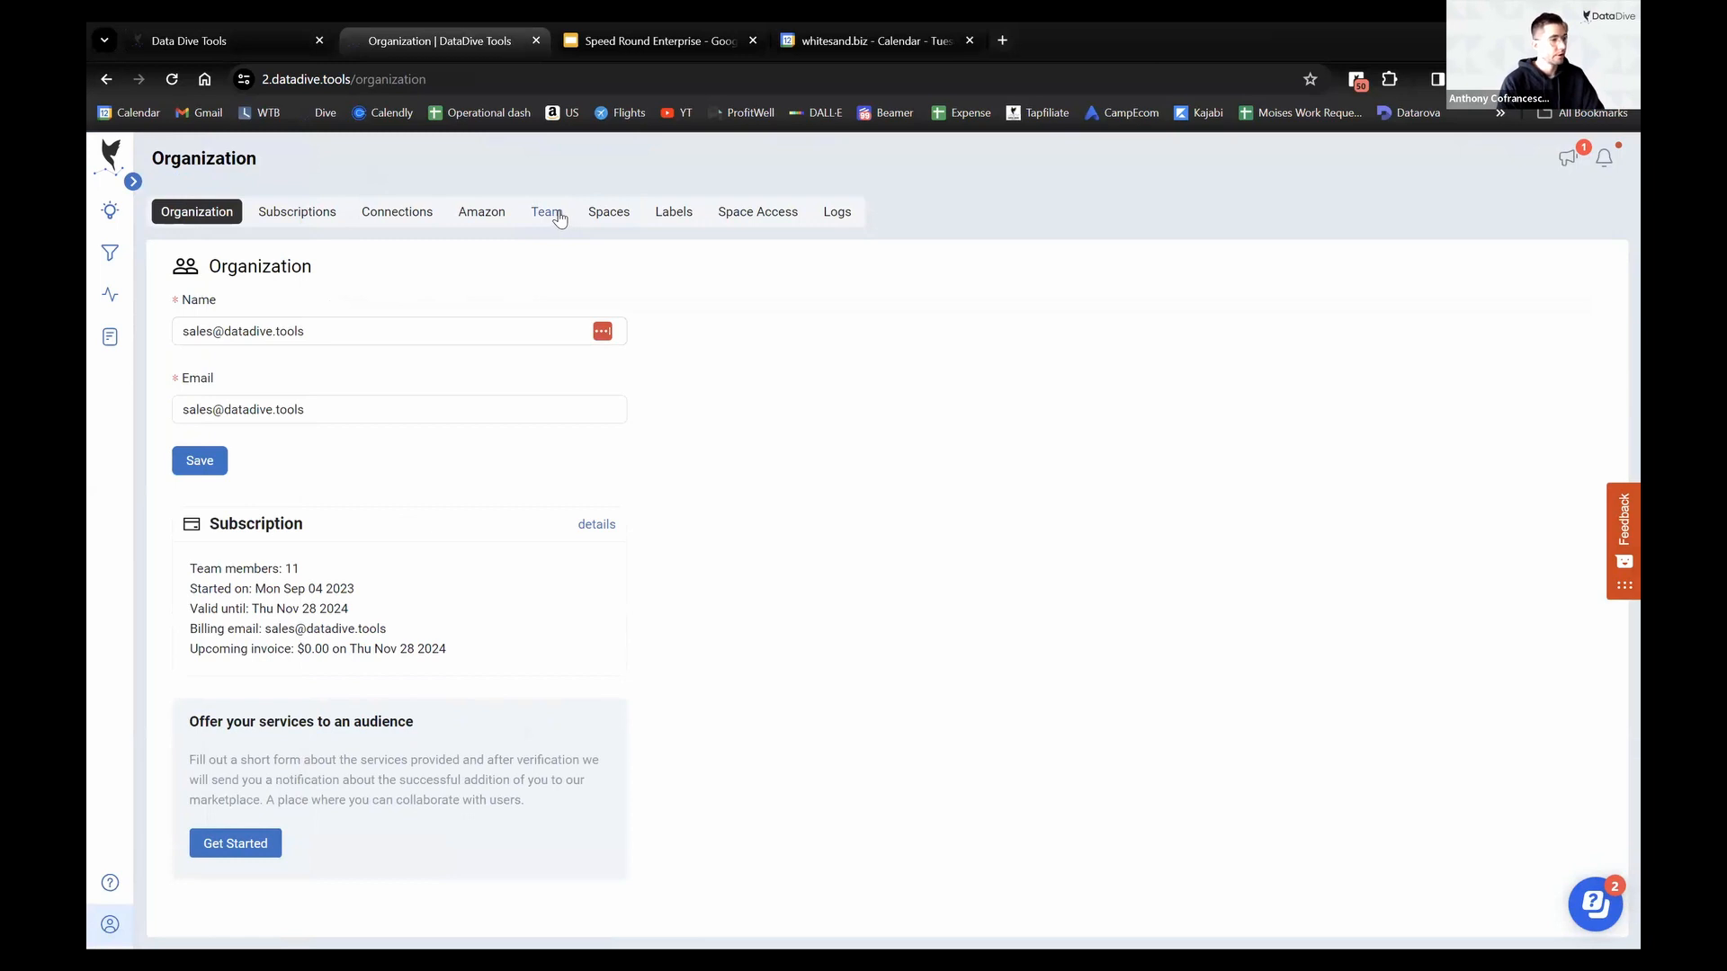
left_click(601, 214)
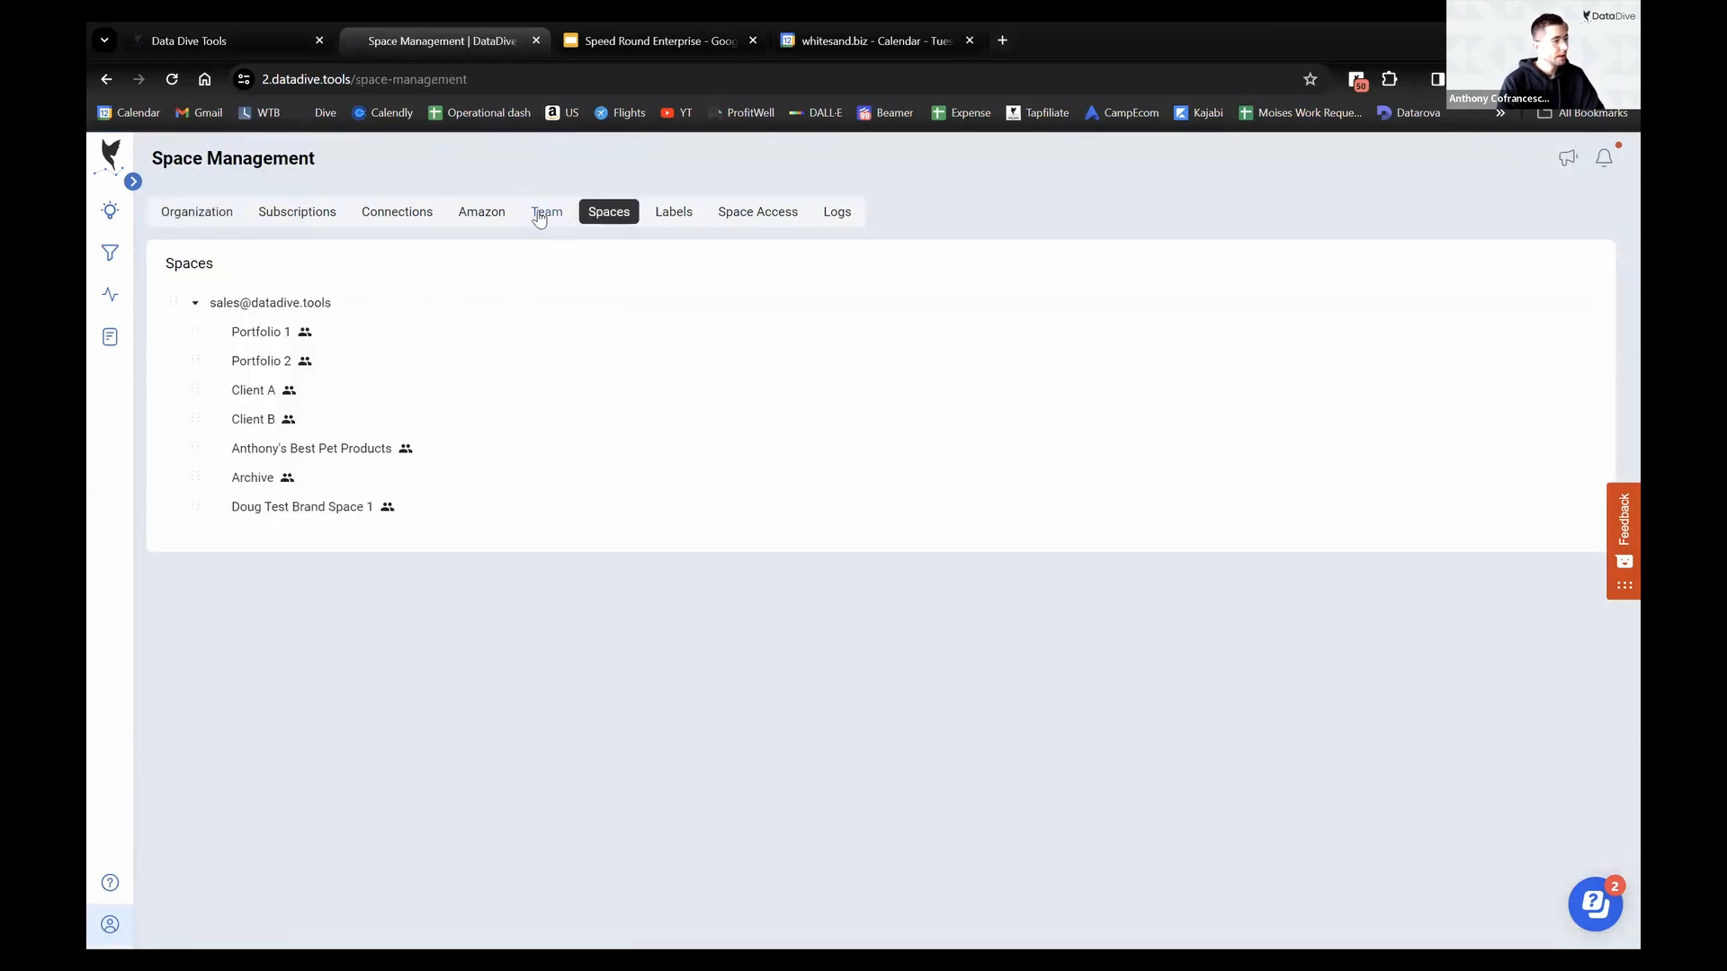
left_click(542, 214)
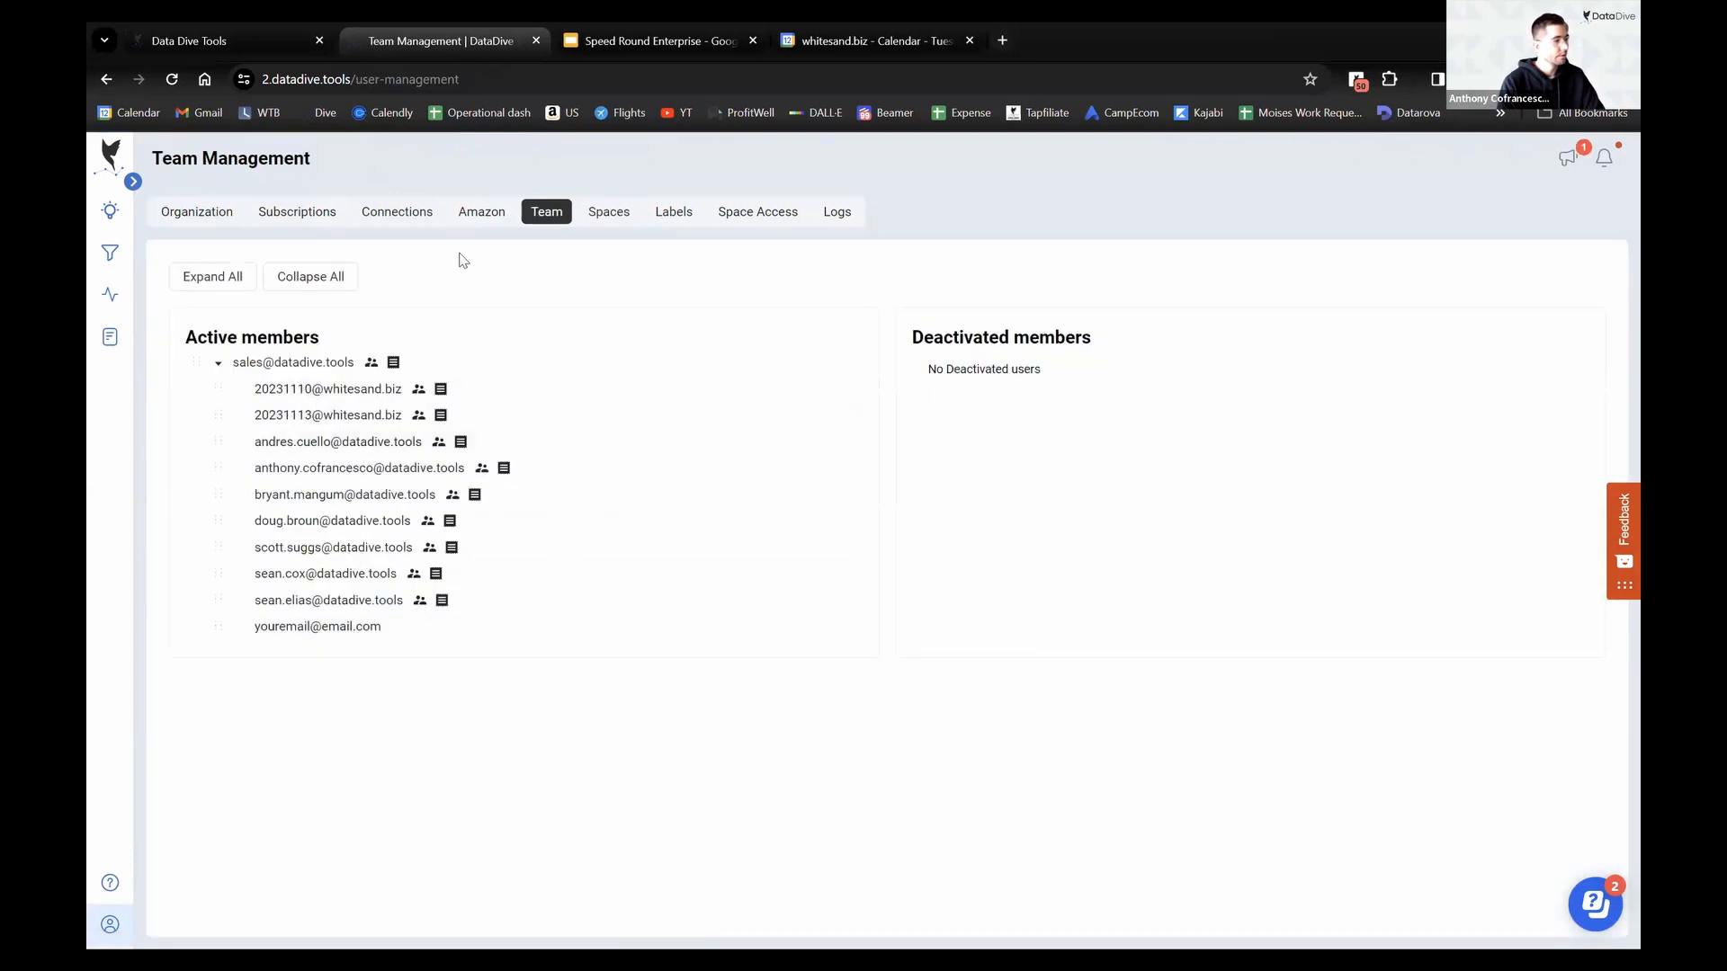
left_click(598, 217)
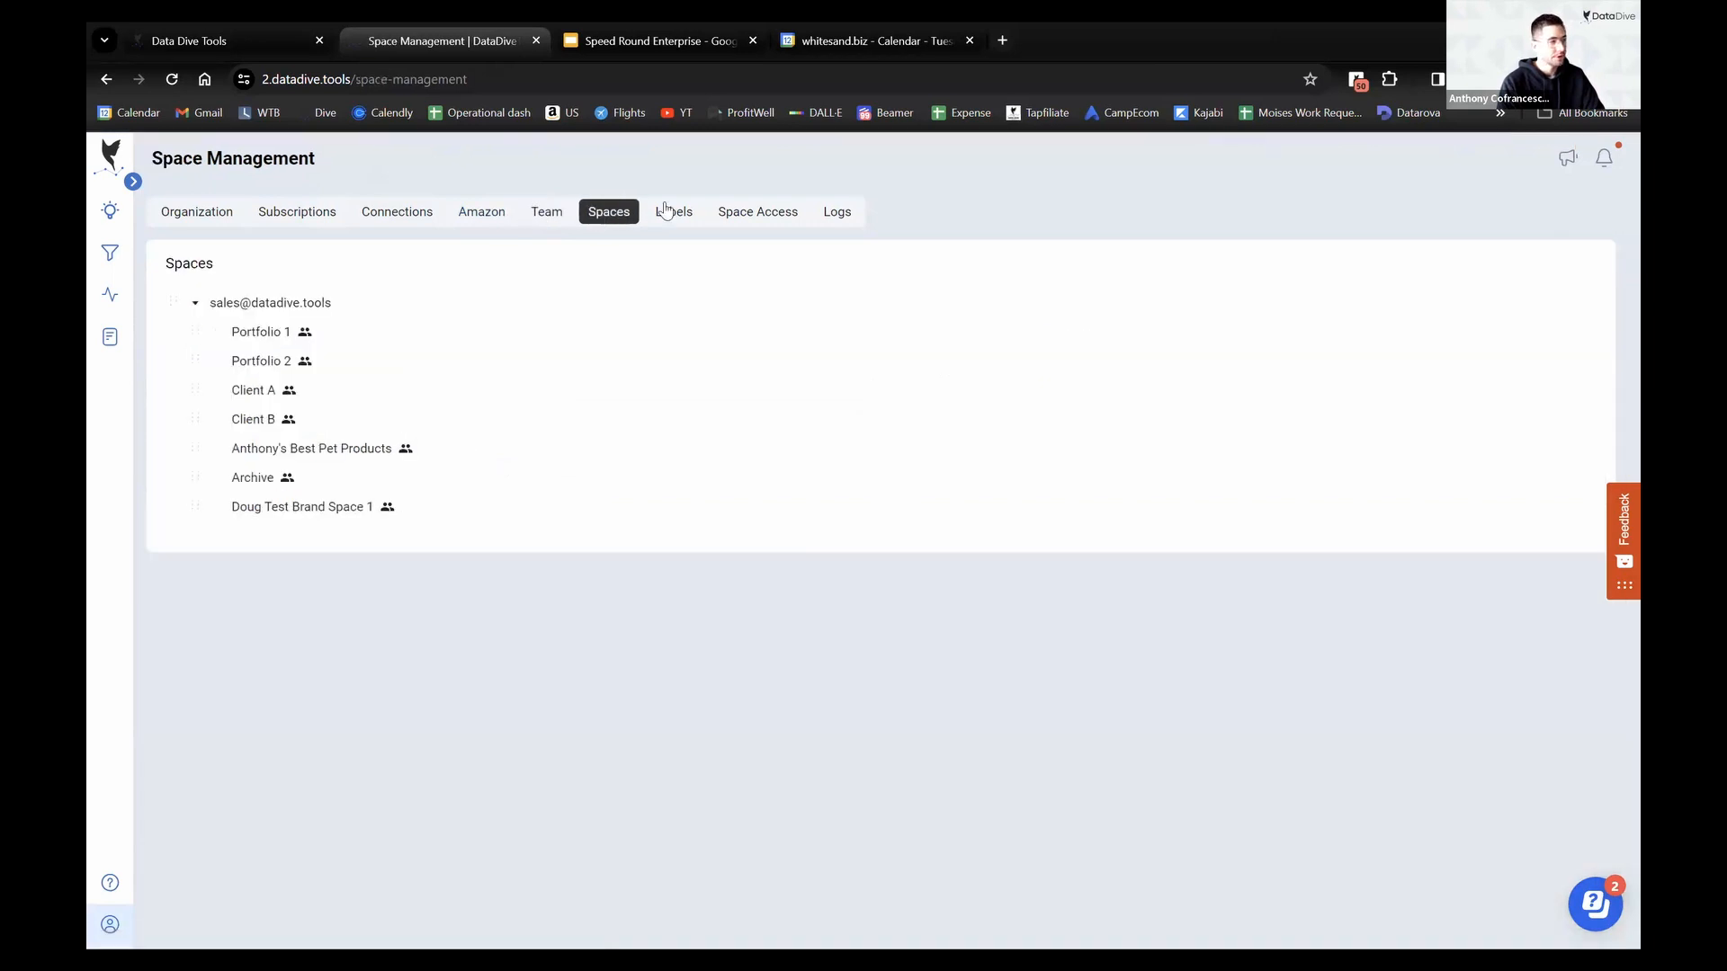
left_click(693, 214)
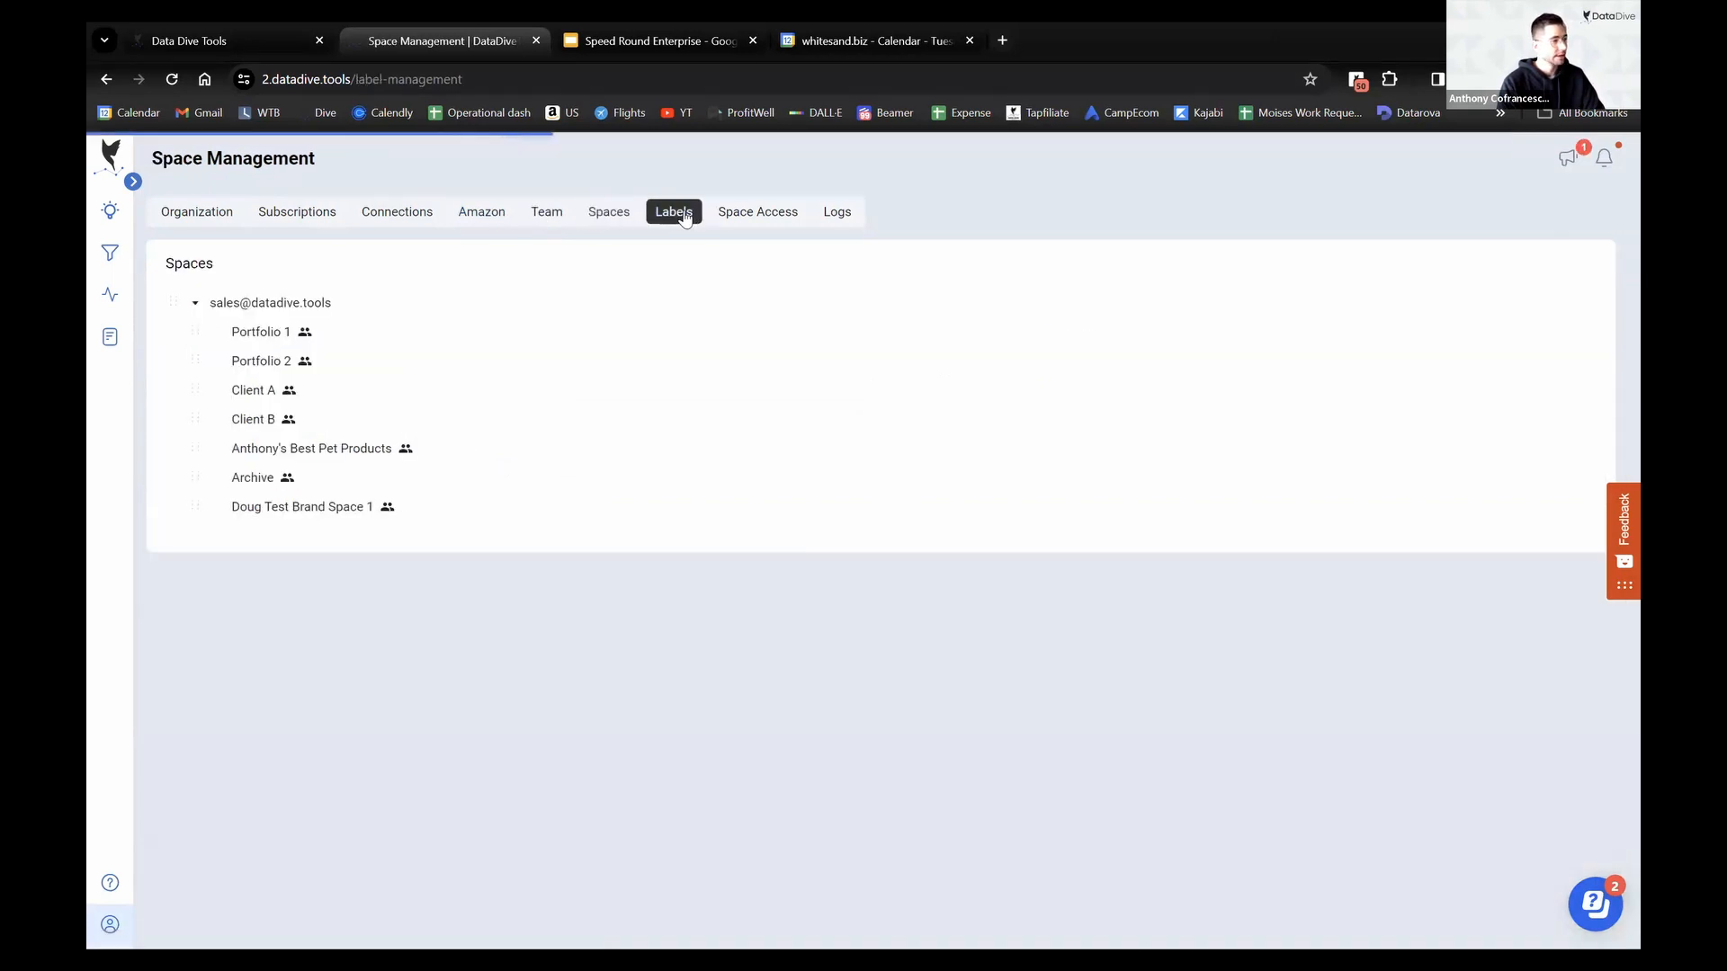
Delete the Portfolio 1 and Portfolio 2 spaces from the organization's space list
left_click(601, 214)
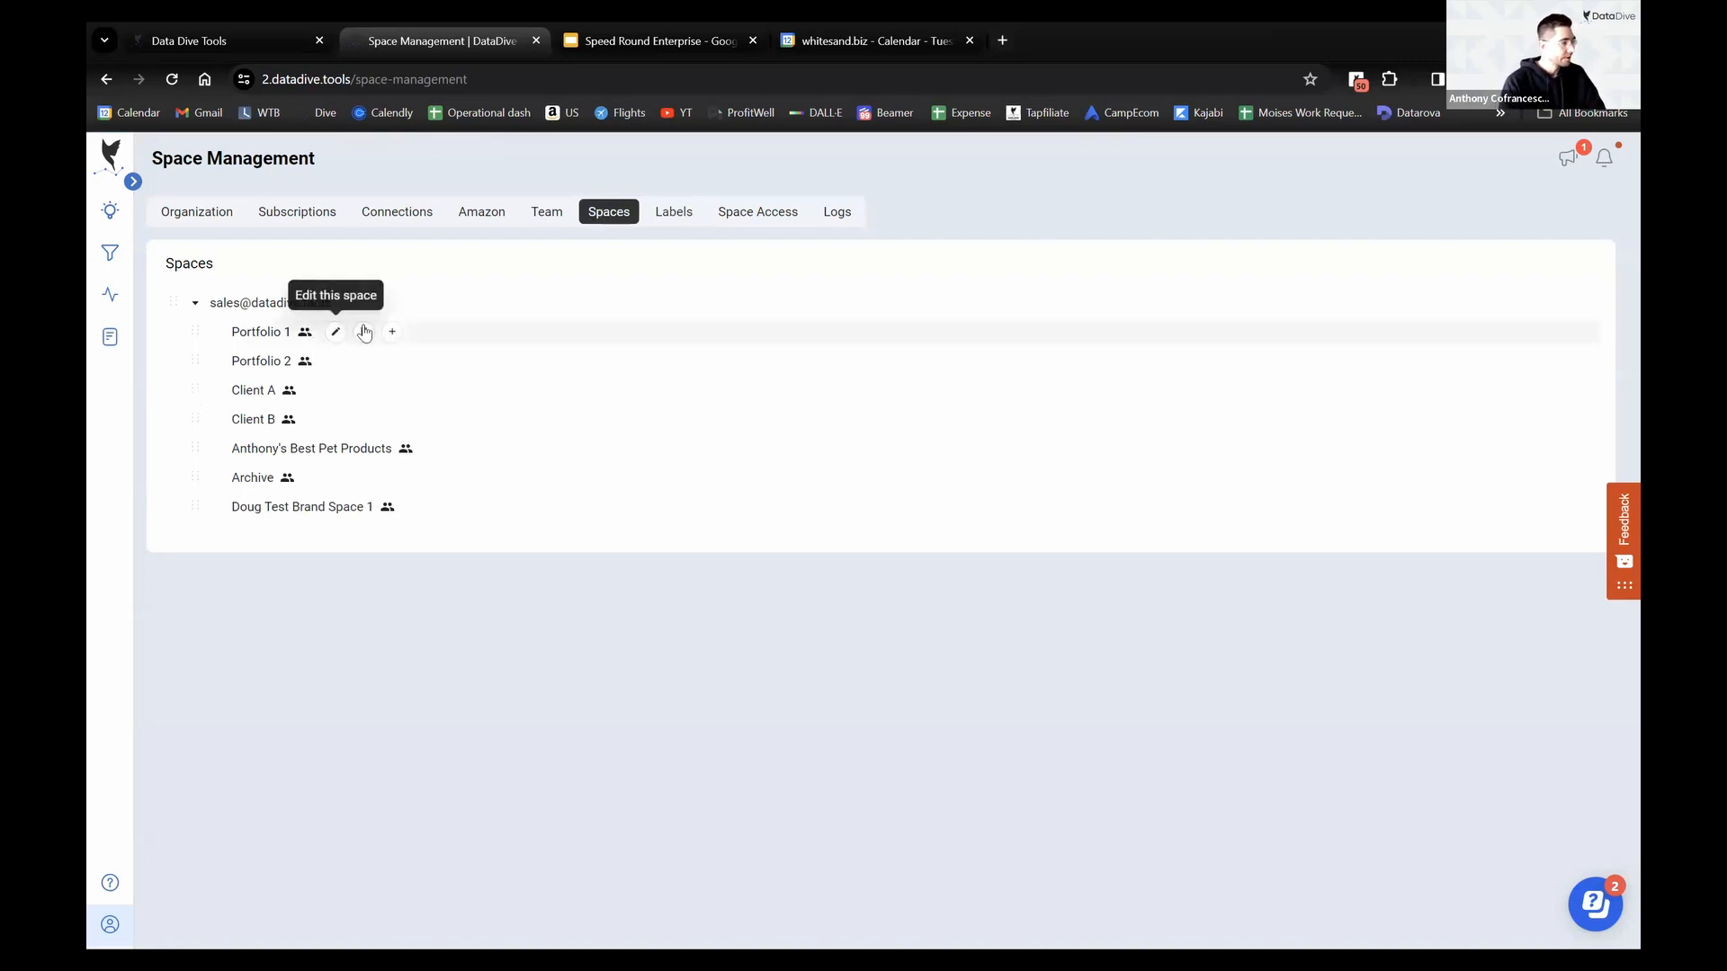
left_click(364, 333)
left_click(479, 287)
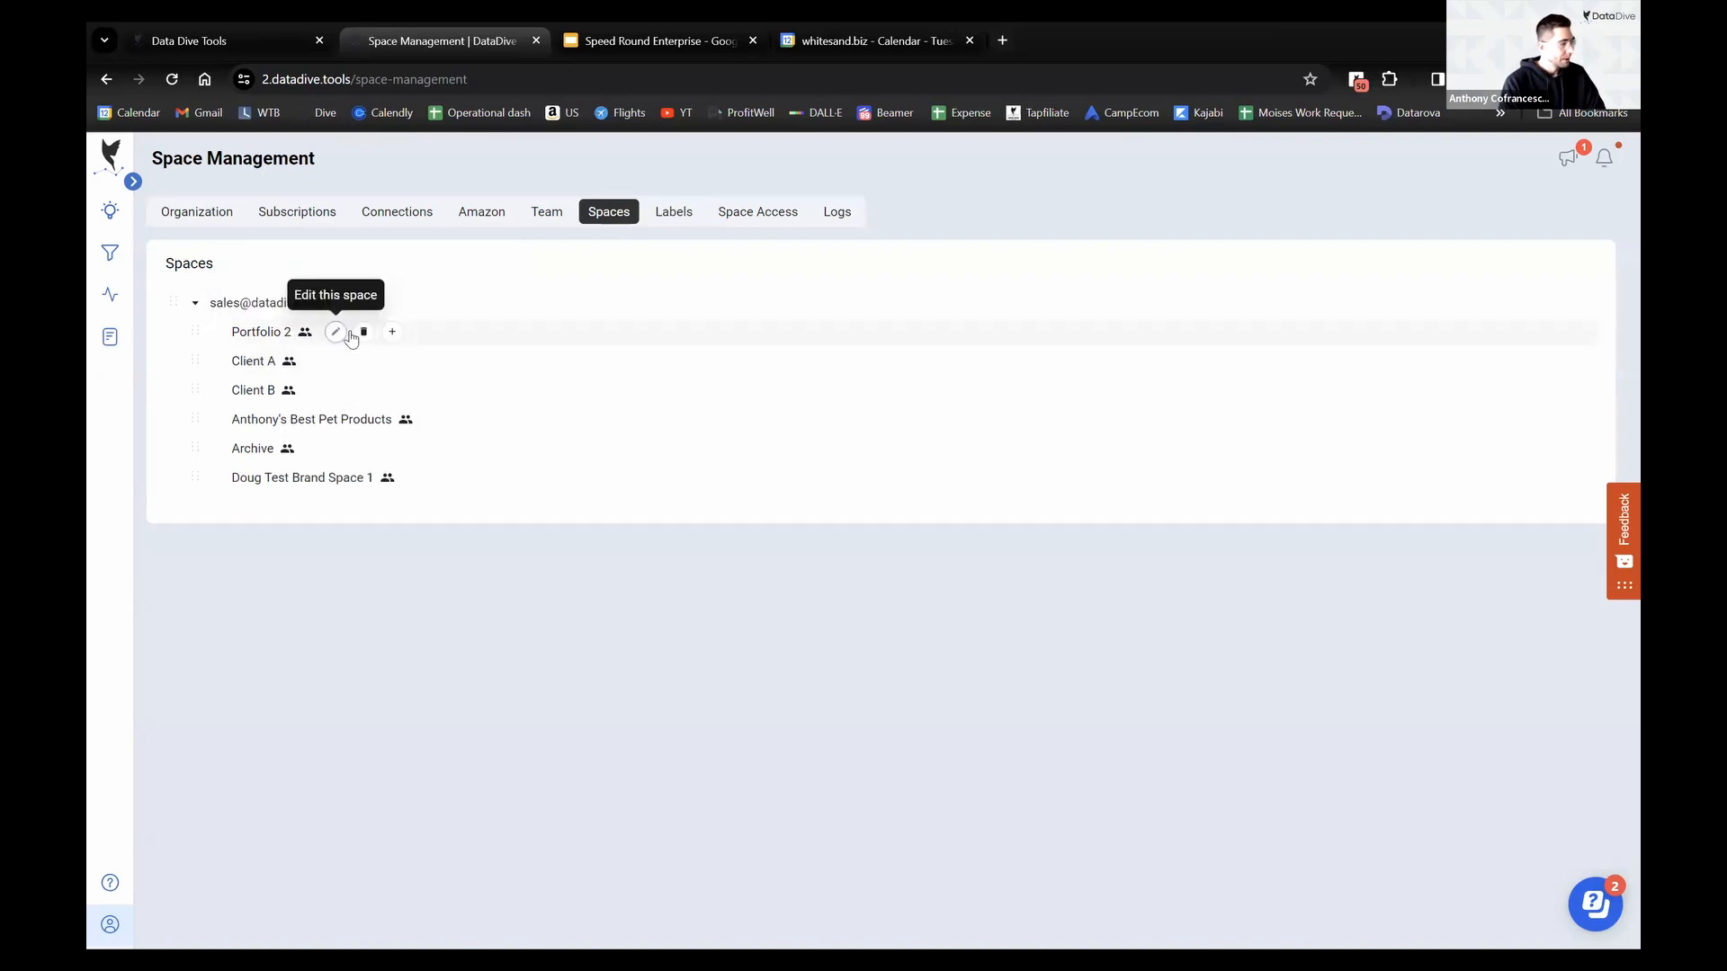
left_click(362, 333)
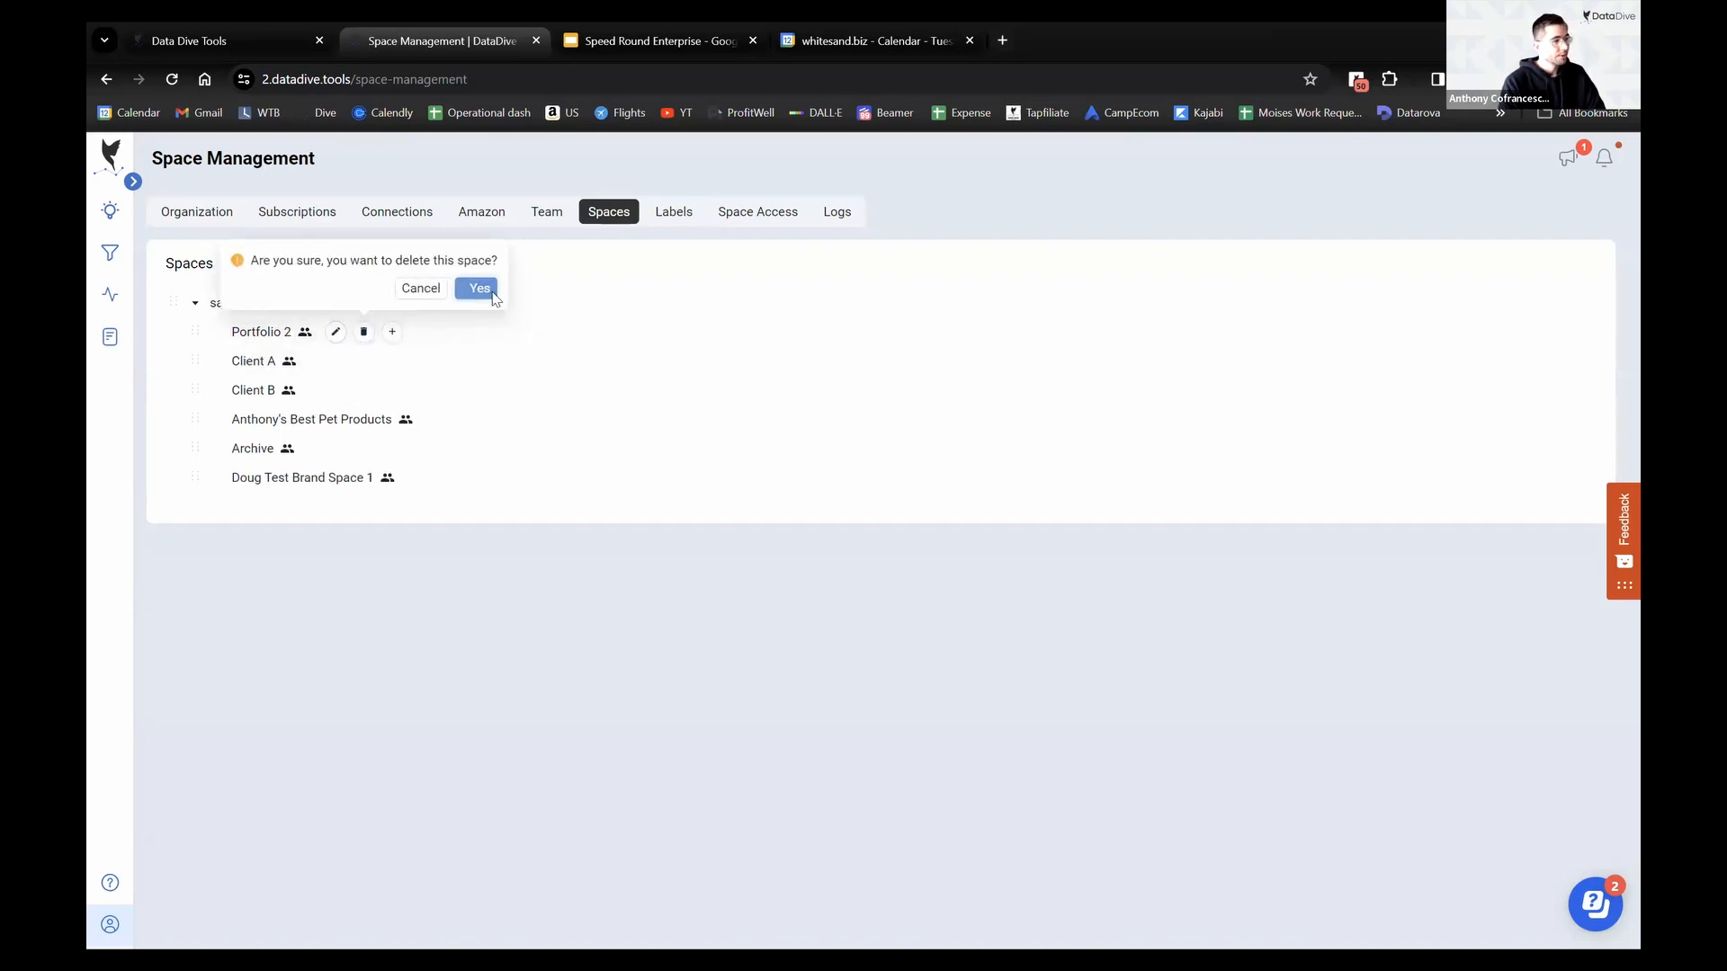
left_click(479, 286)
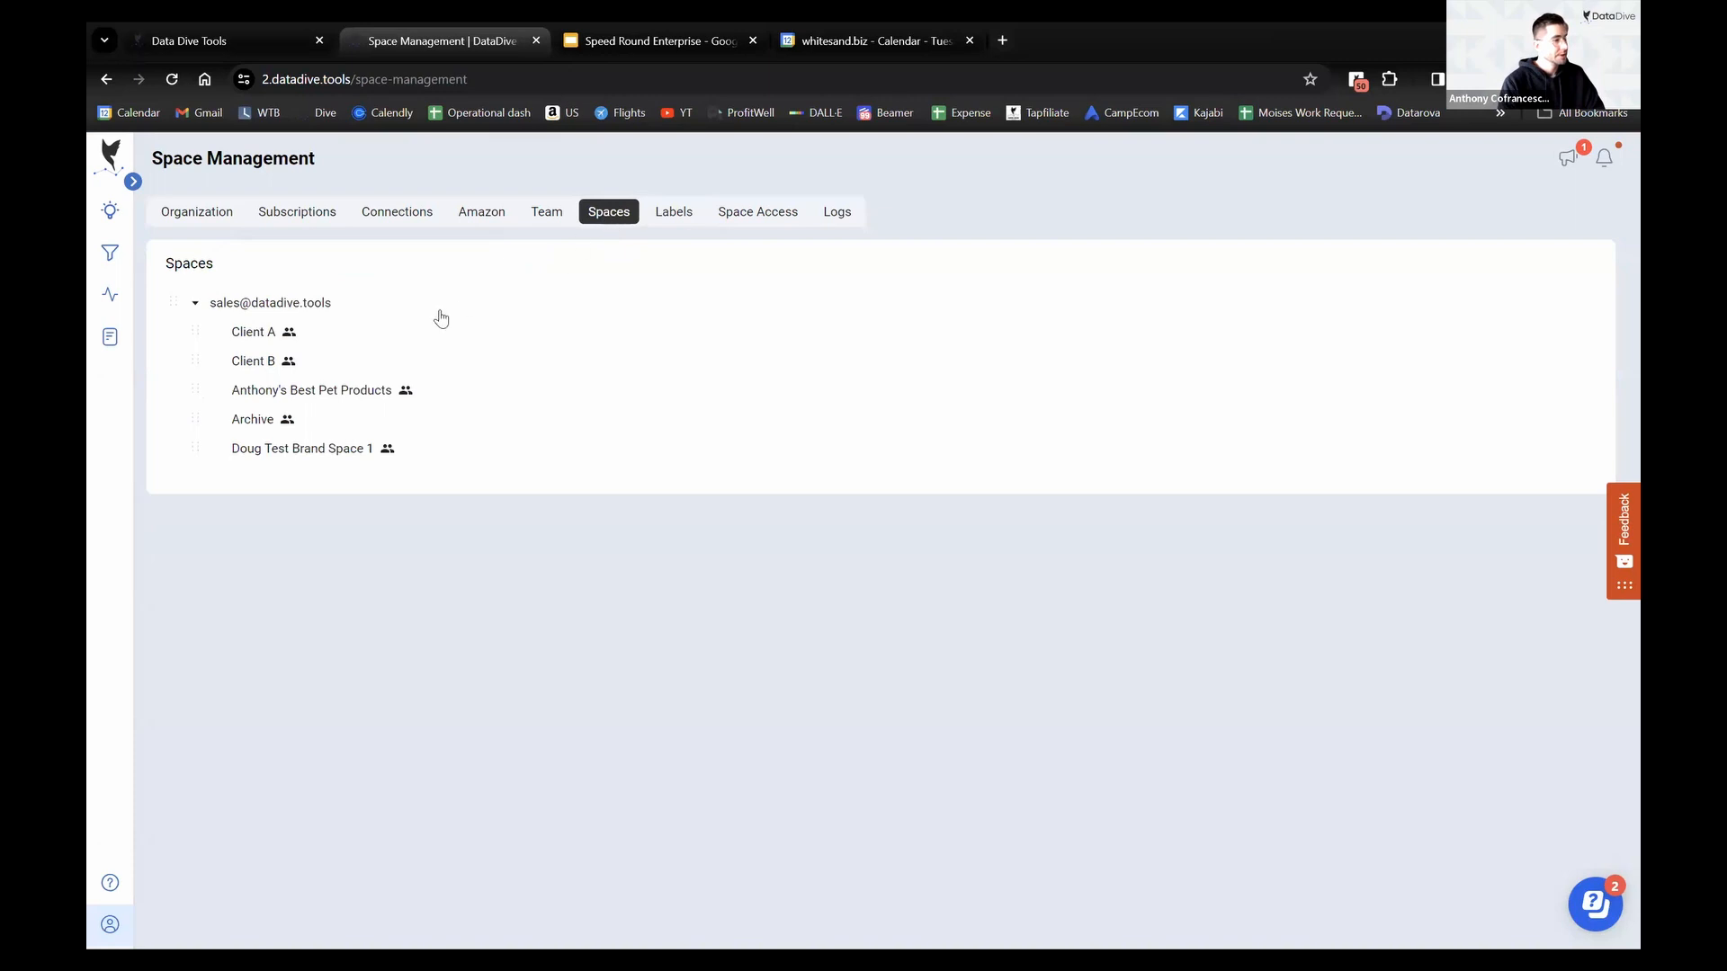
Delete the Client A, Best Pet Products and Client B spaces from the organization
left_click(349, 336)
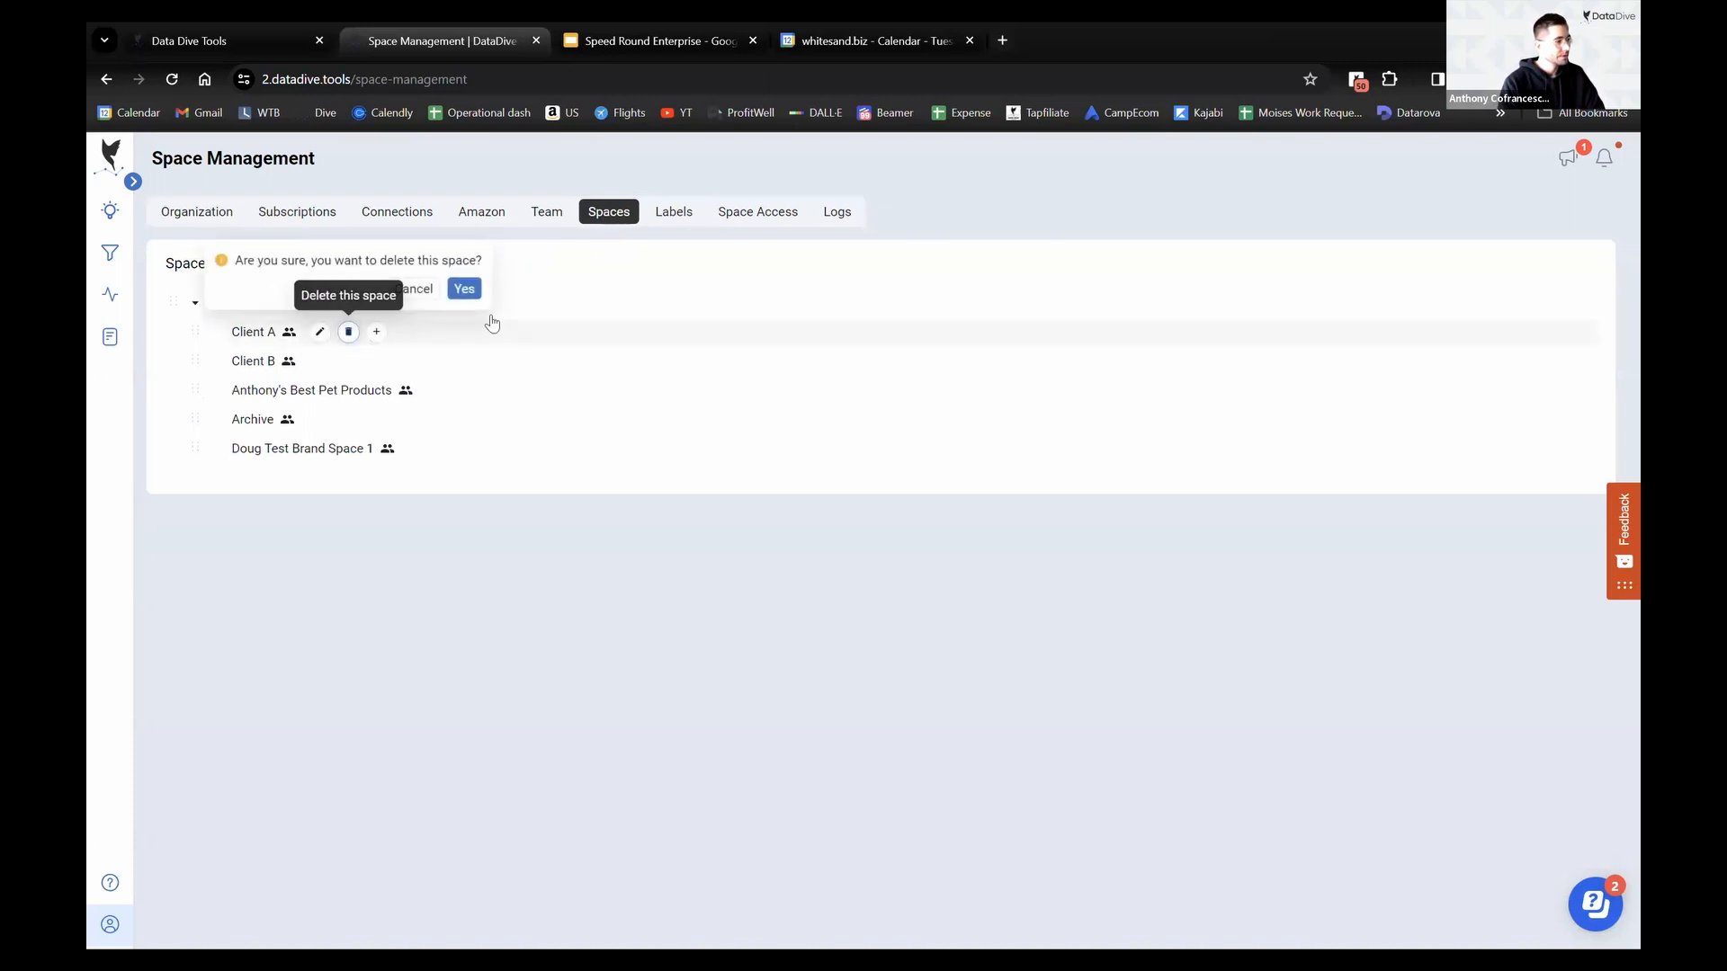
left_click(464, 289)
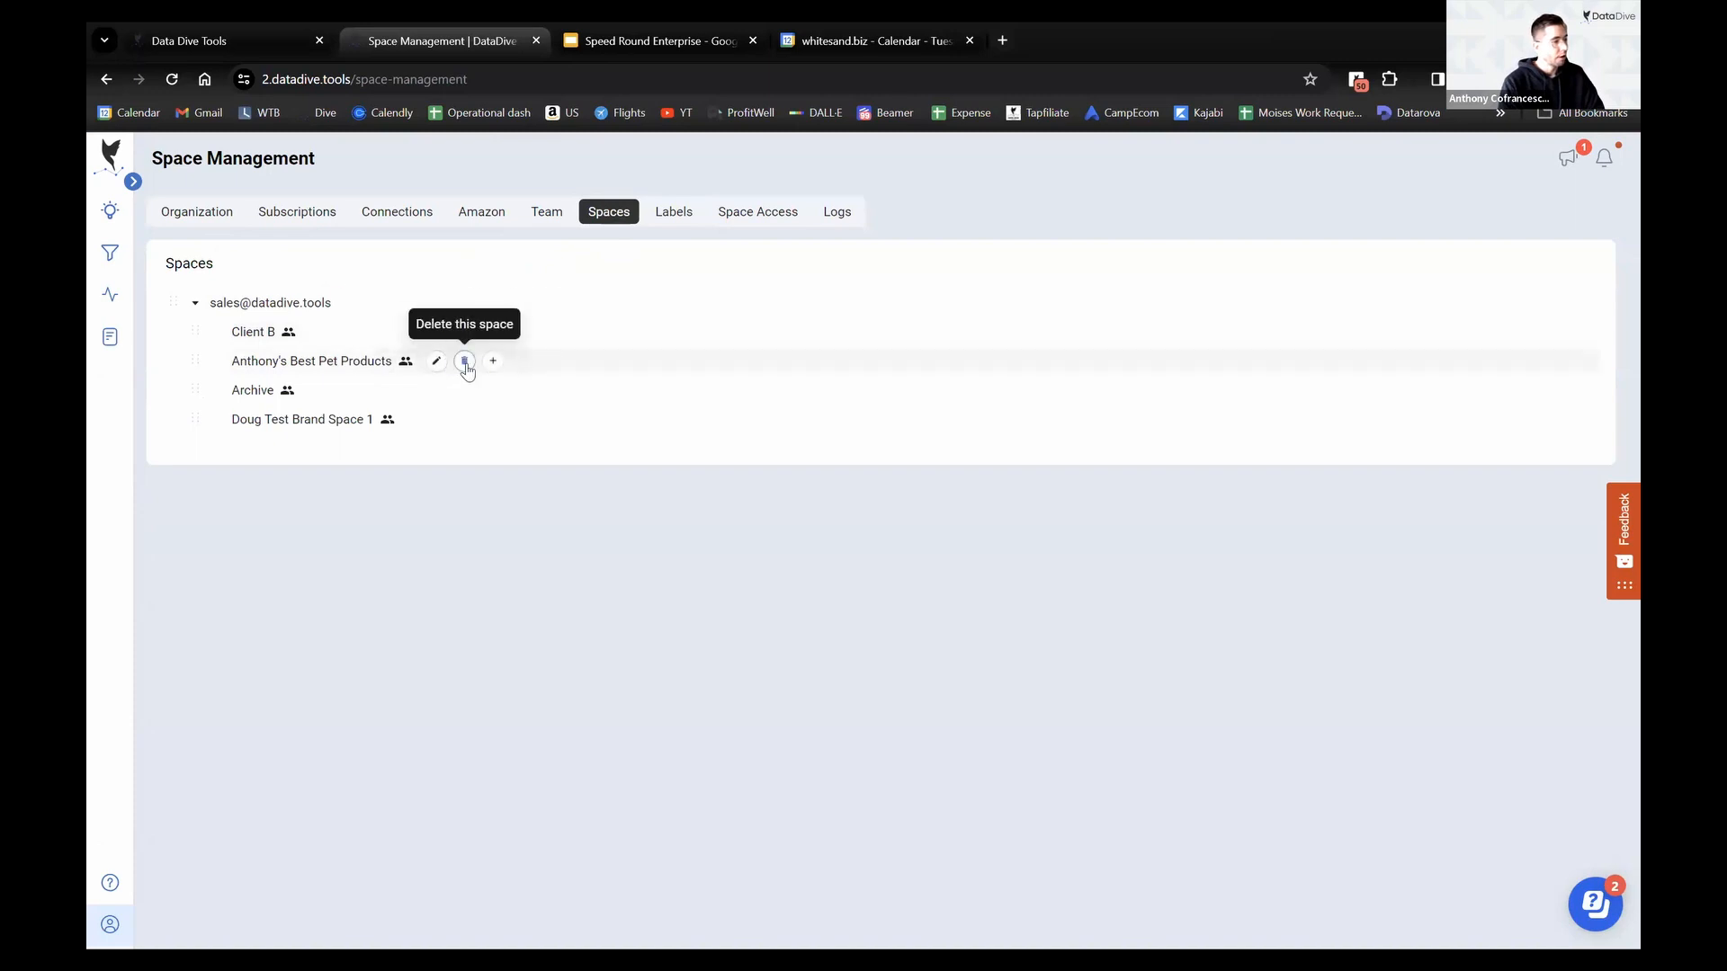
left_click(465, 361)
left_click(574, 322)
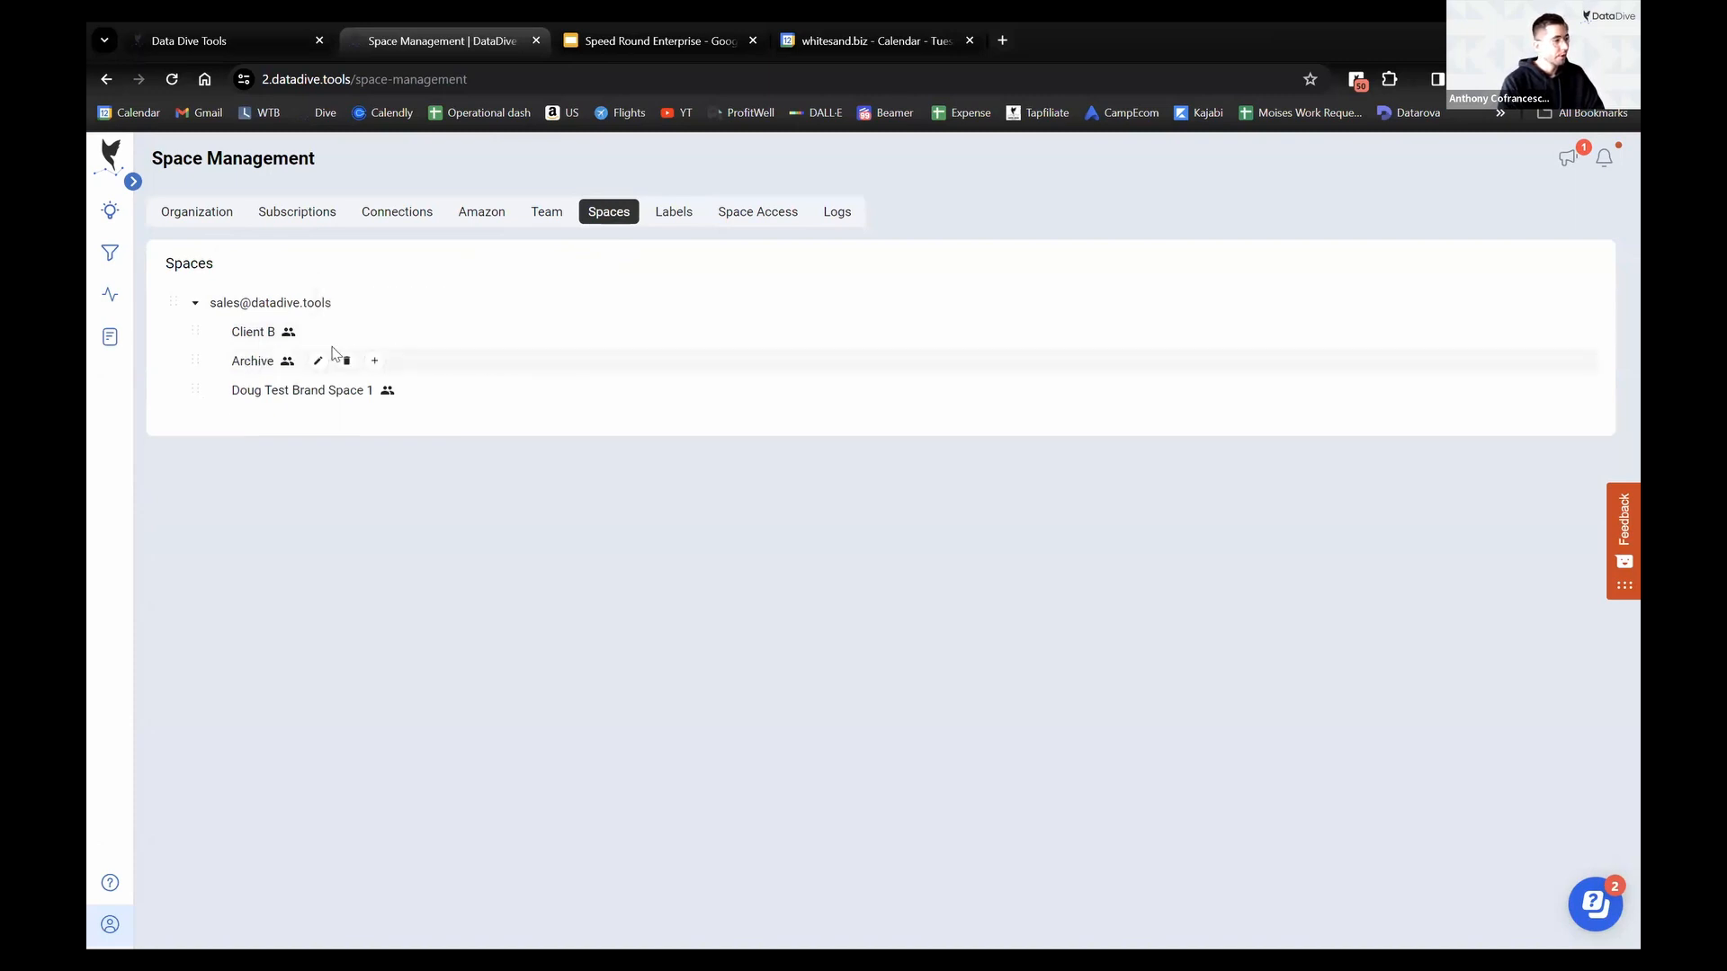
left_click(345, 331)
left_click(462, 286)
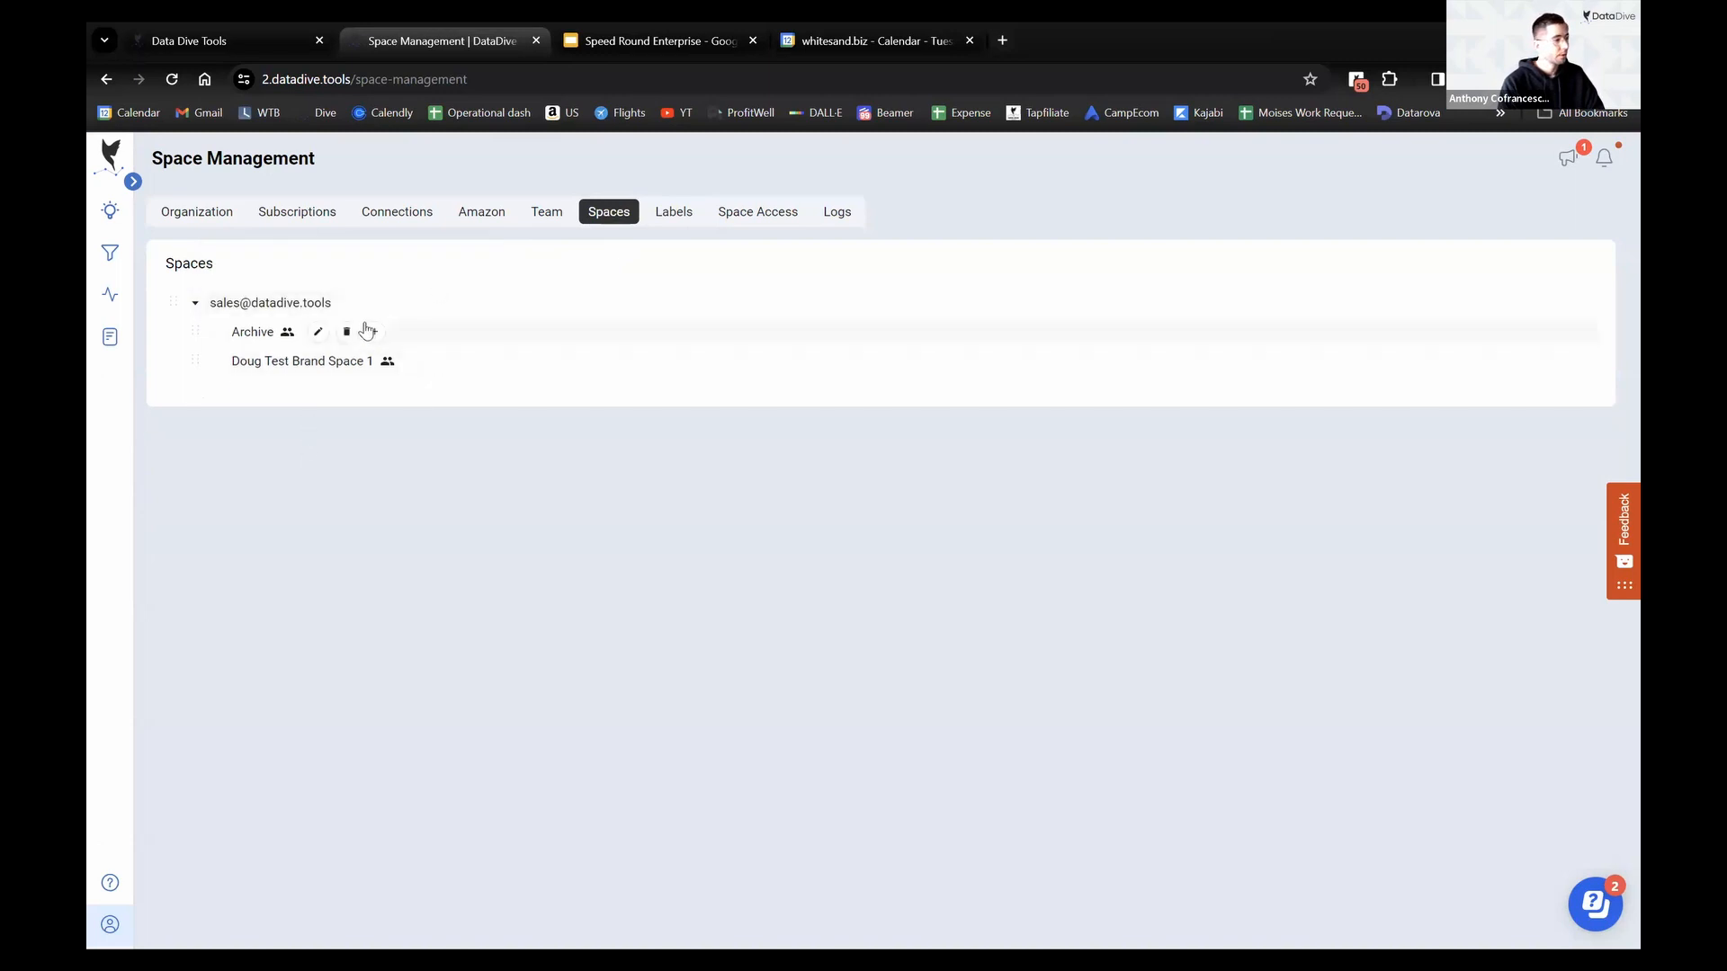
Delete the two remaining spaces, Archive and the Test Brand Space 1 entry
left_click(346, 331)
left_click(462, 288)
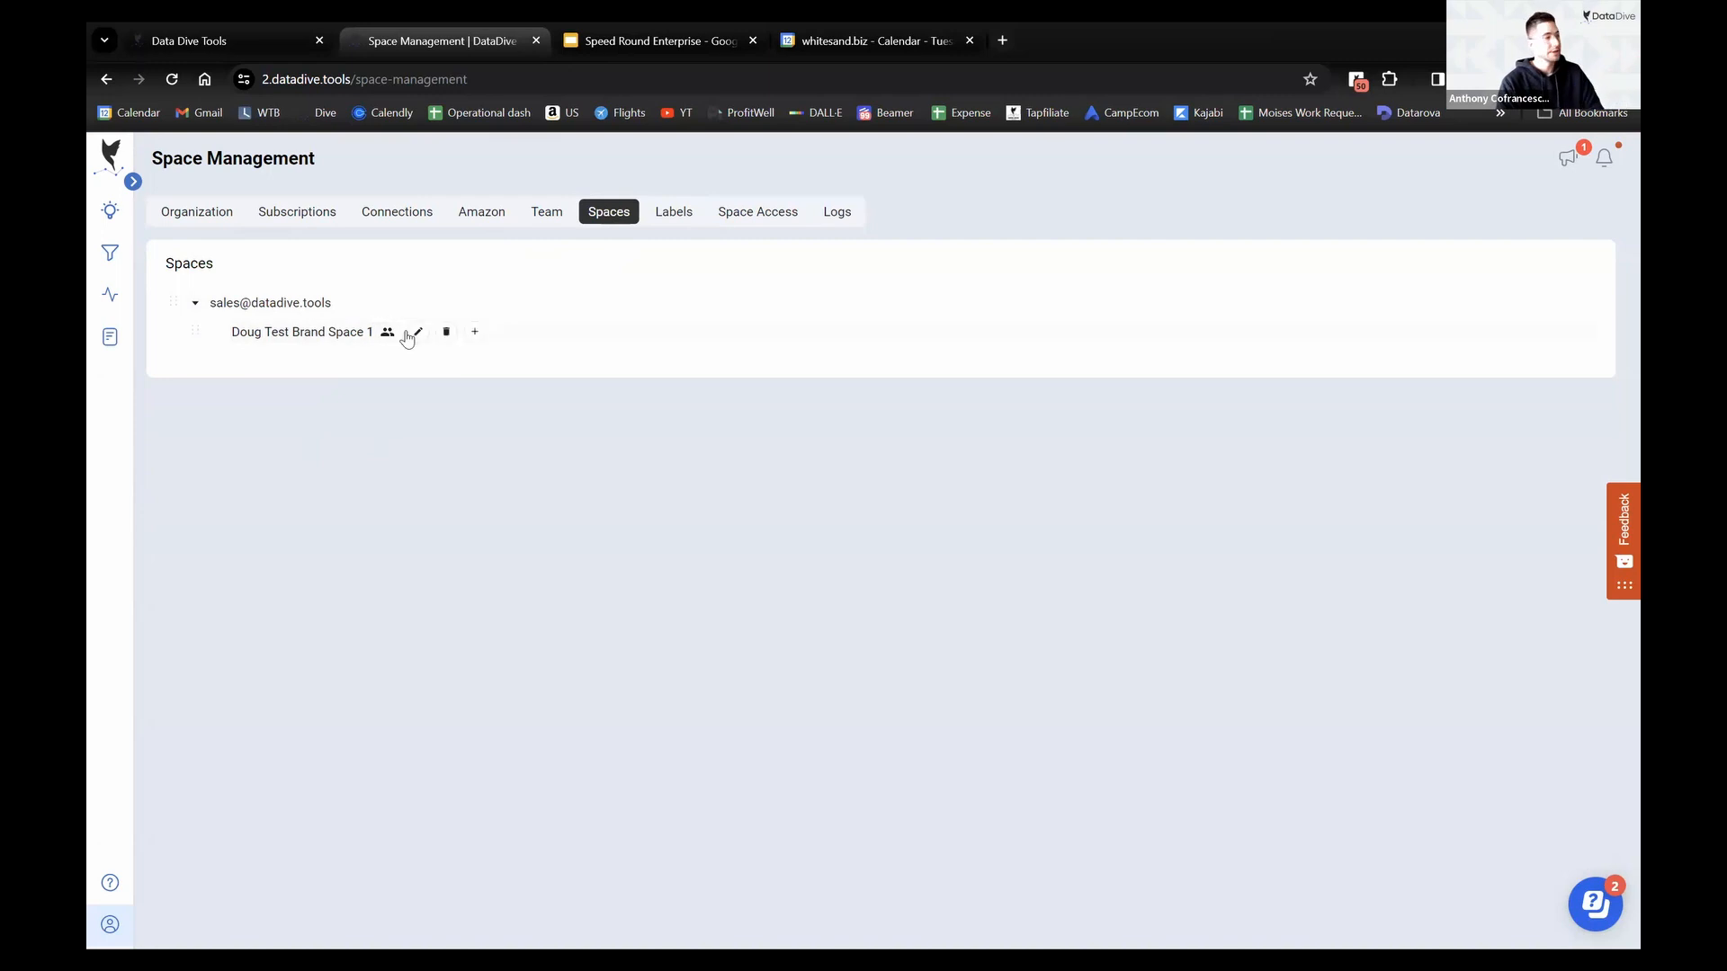
left_click(445, 333)
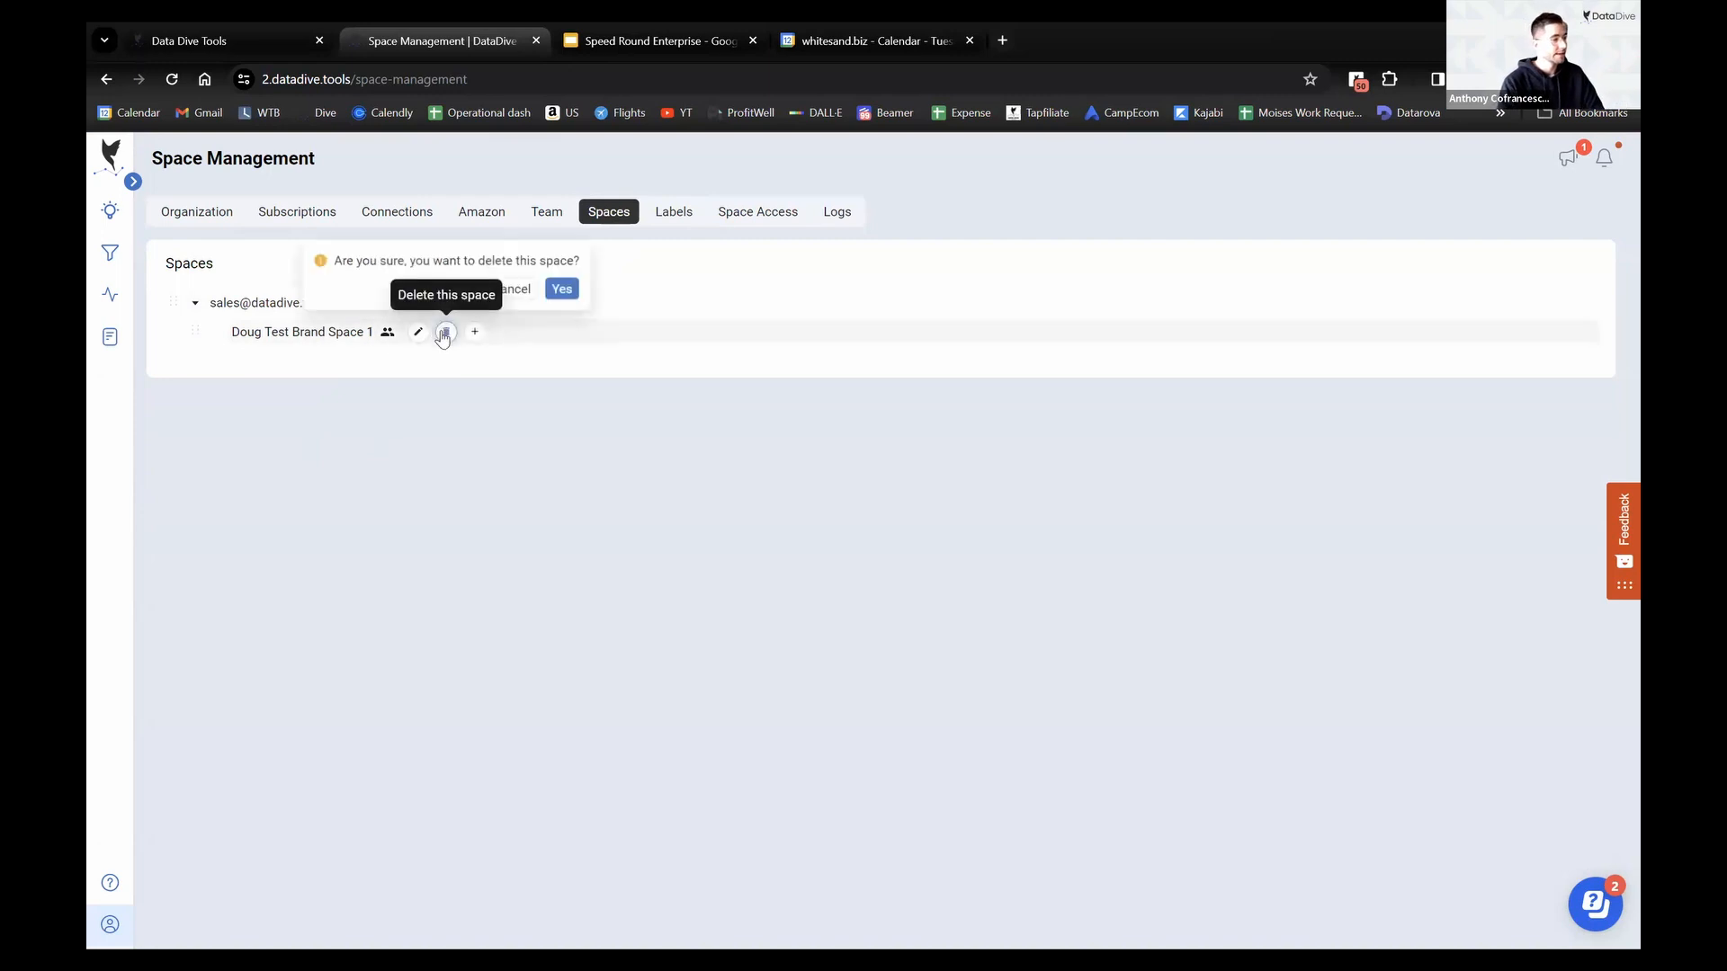
left_click(559, 290)
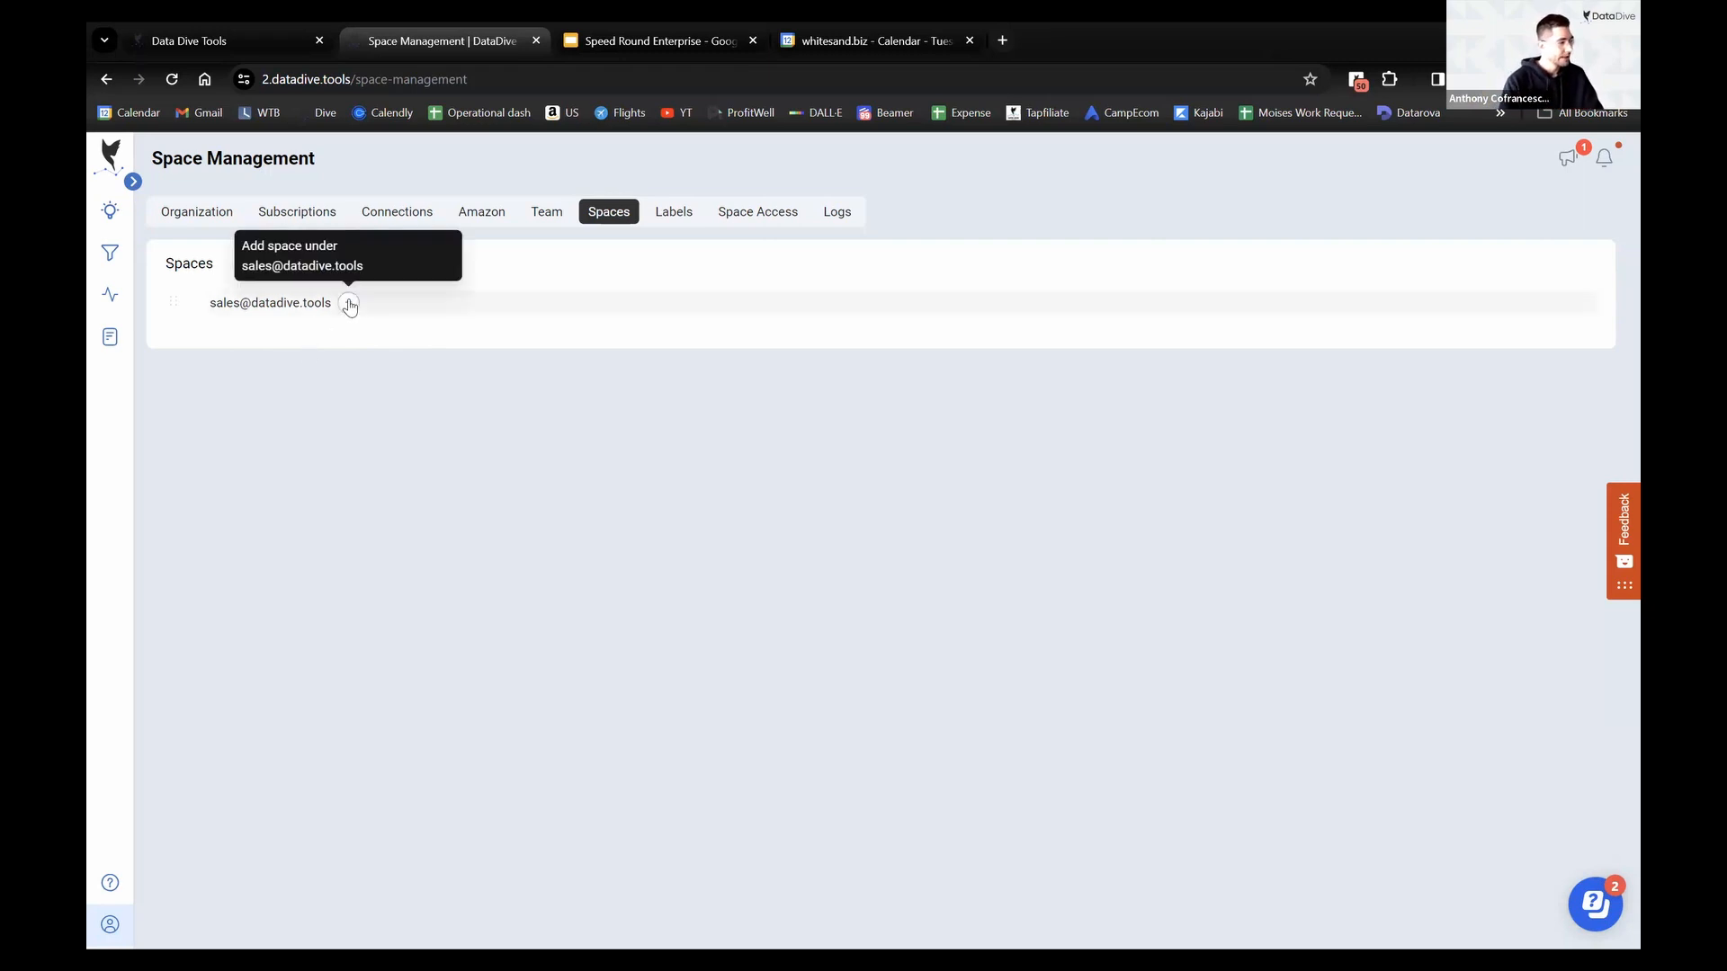
Create a space under the organization, named with the owner's first name in the possessive followed by "Pets"
left_click(351, 306)
left_click(731, 286)
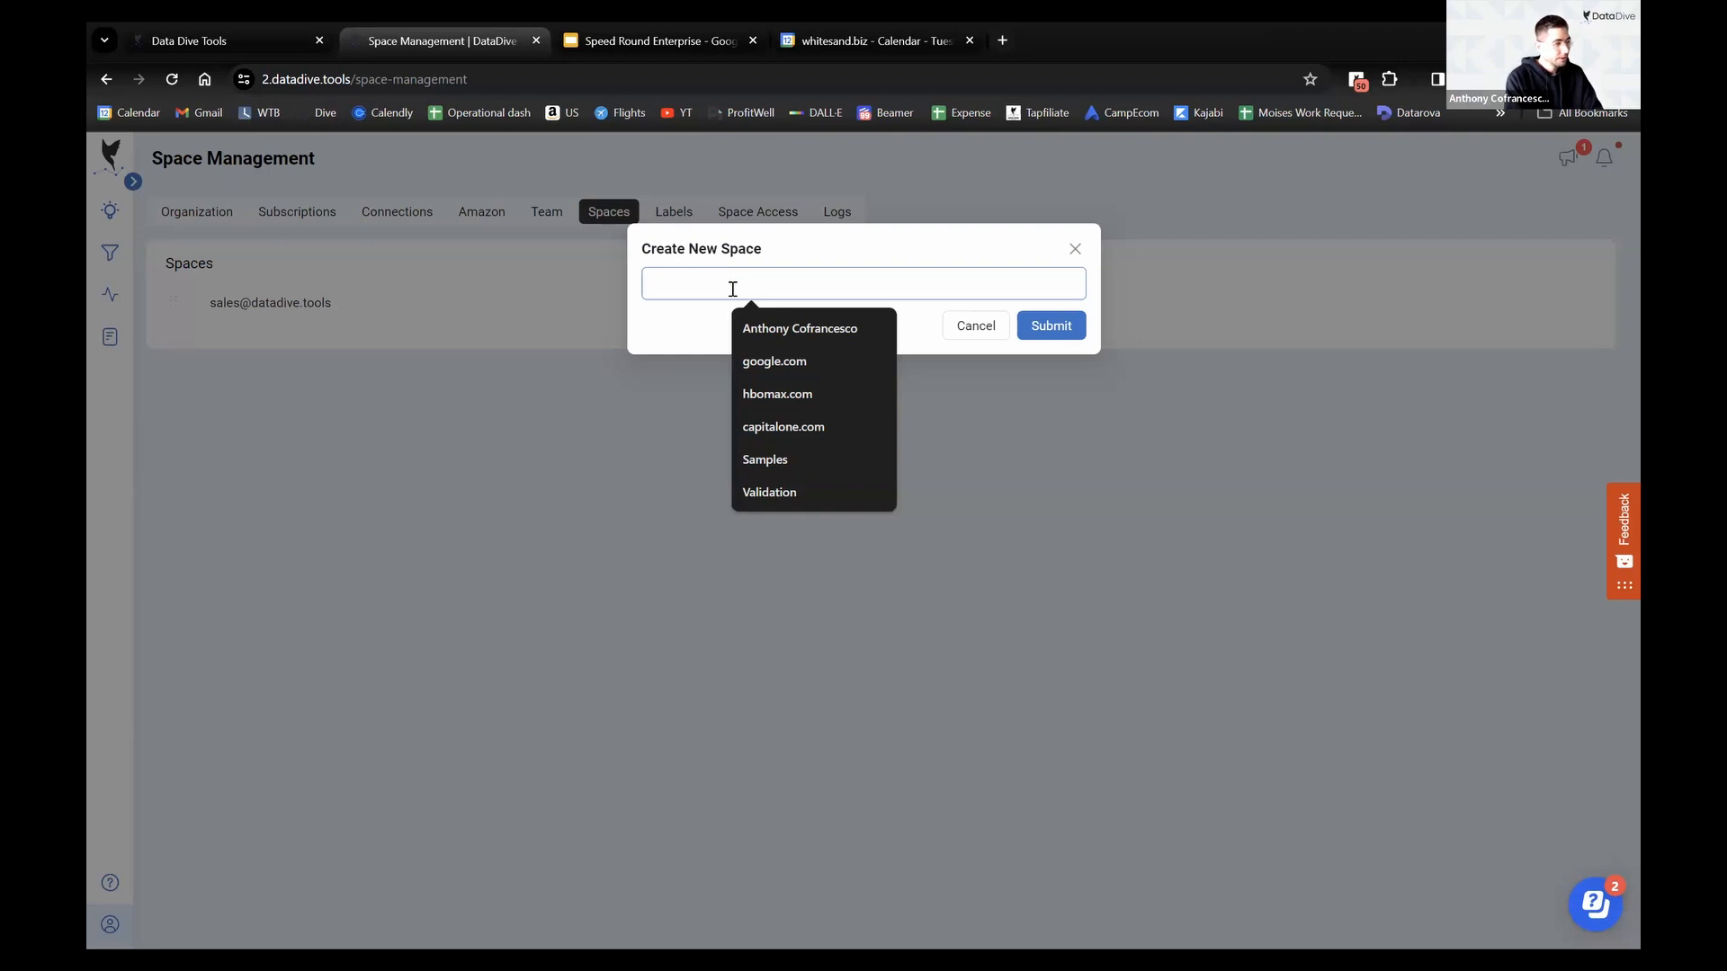
type("Ant")
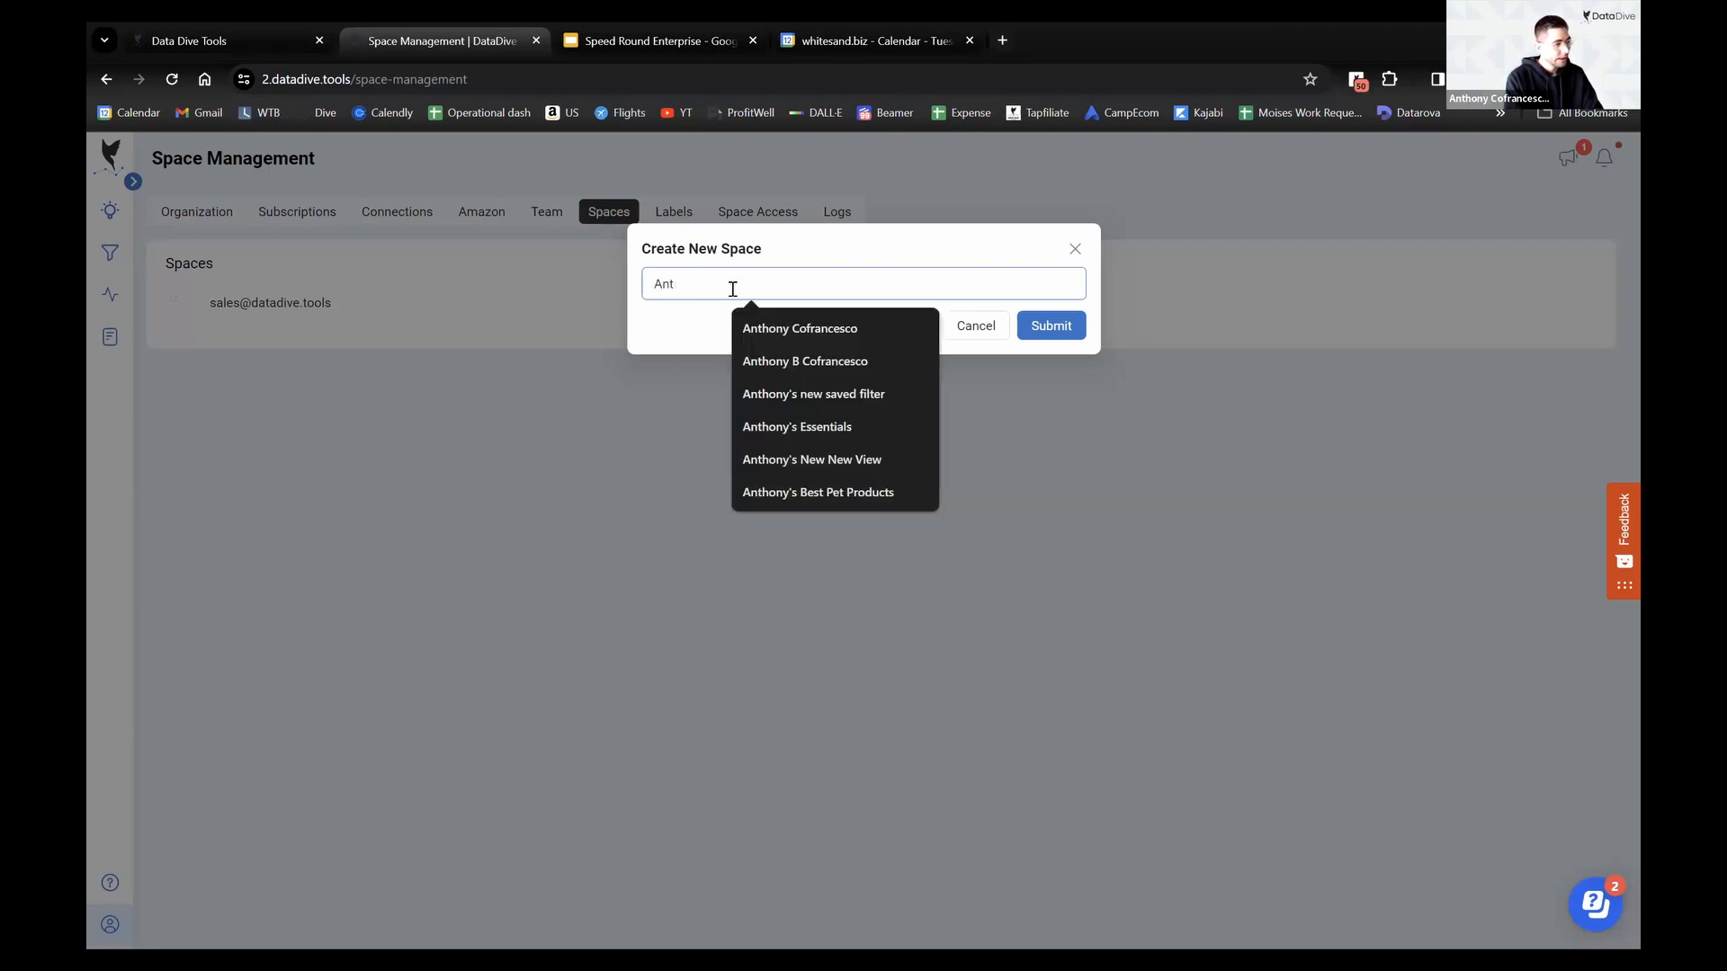
type("hohony's Pets")
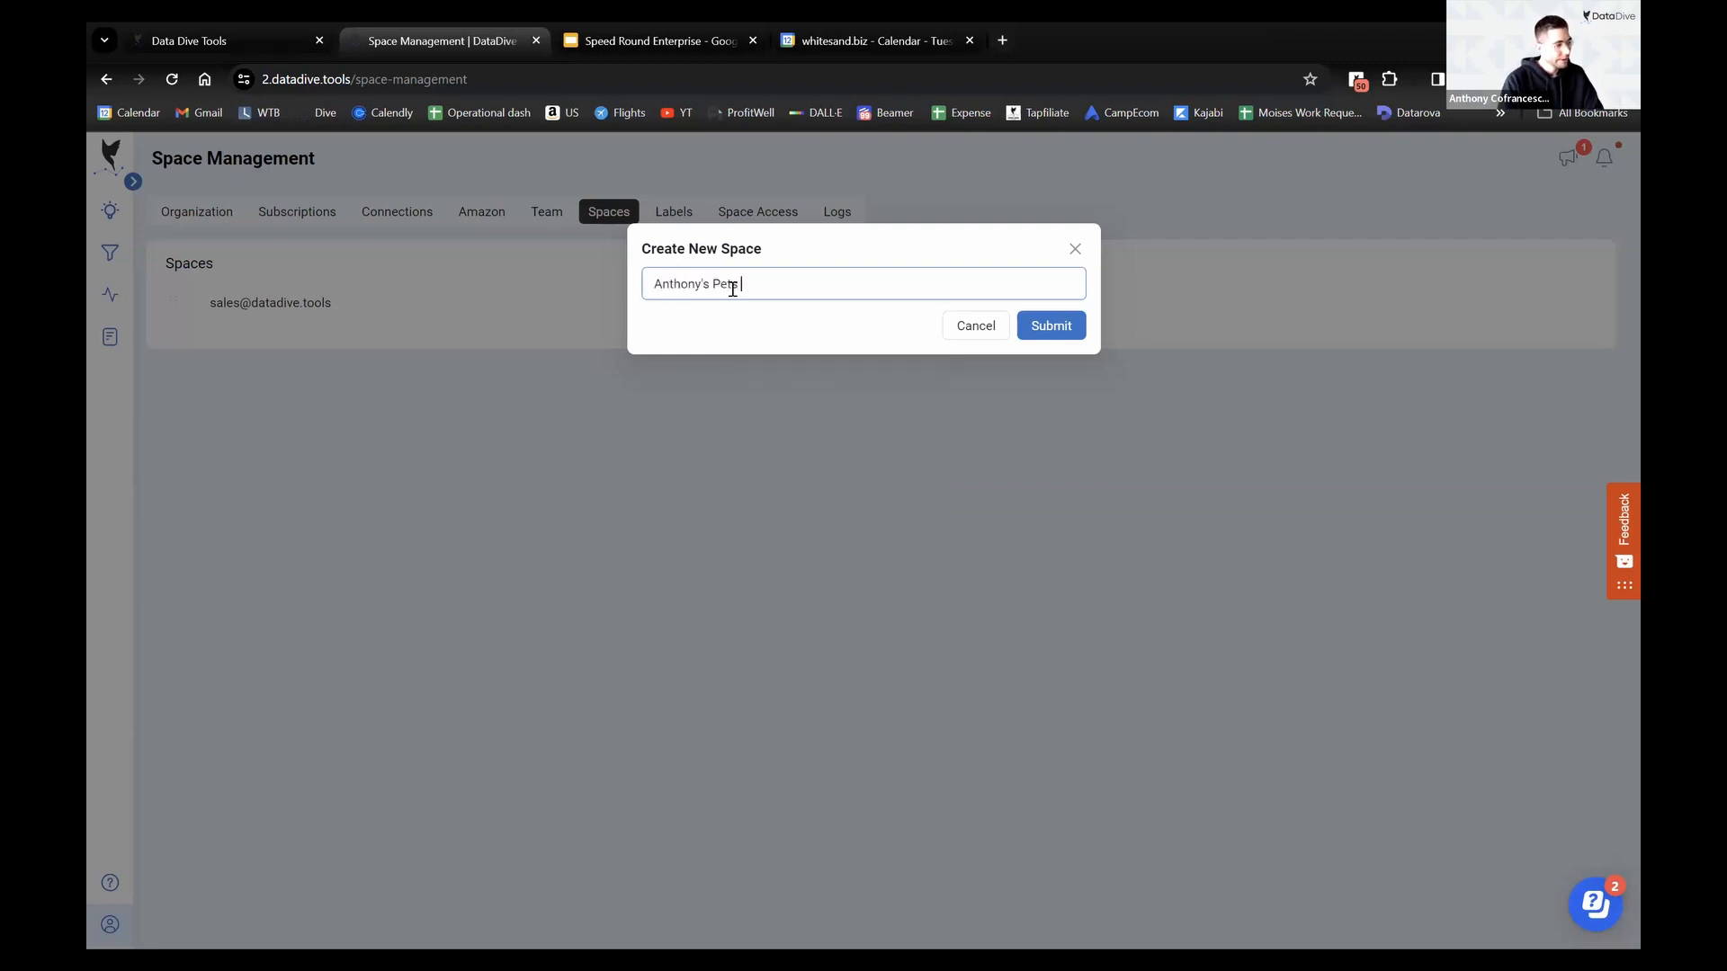
left_click(1076, 336)
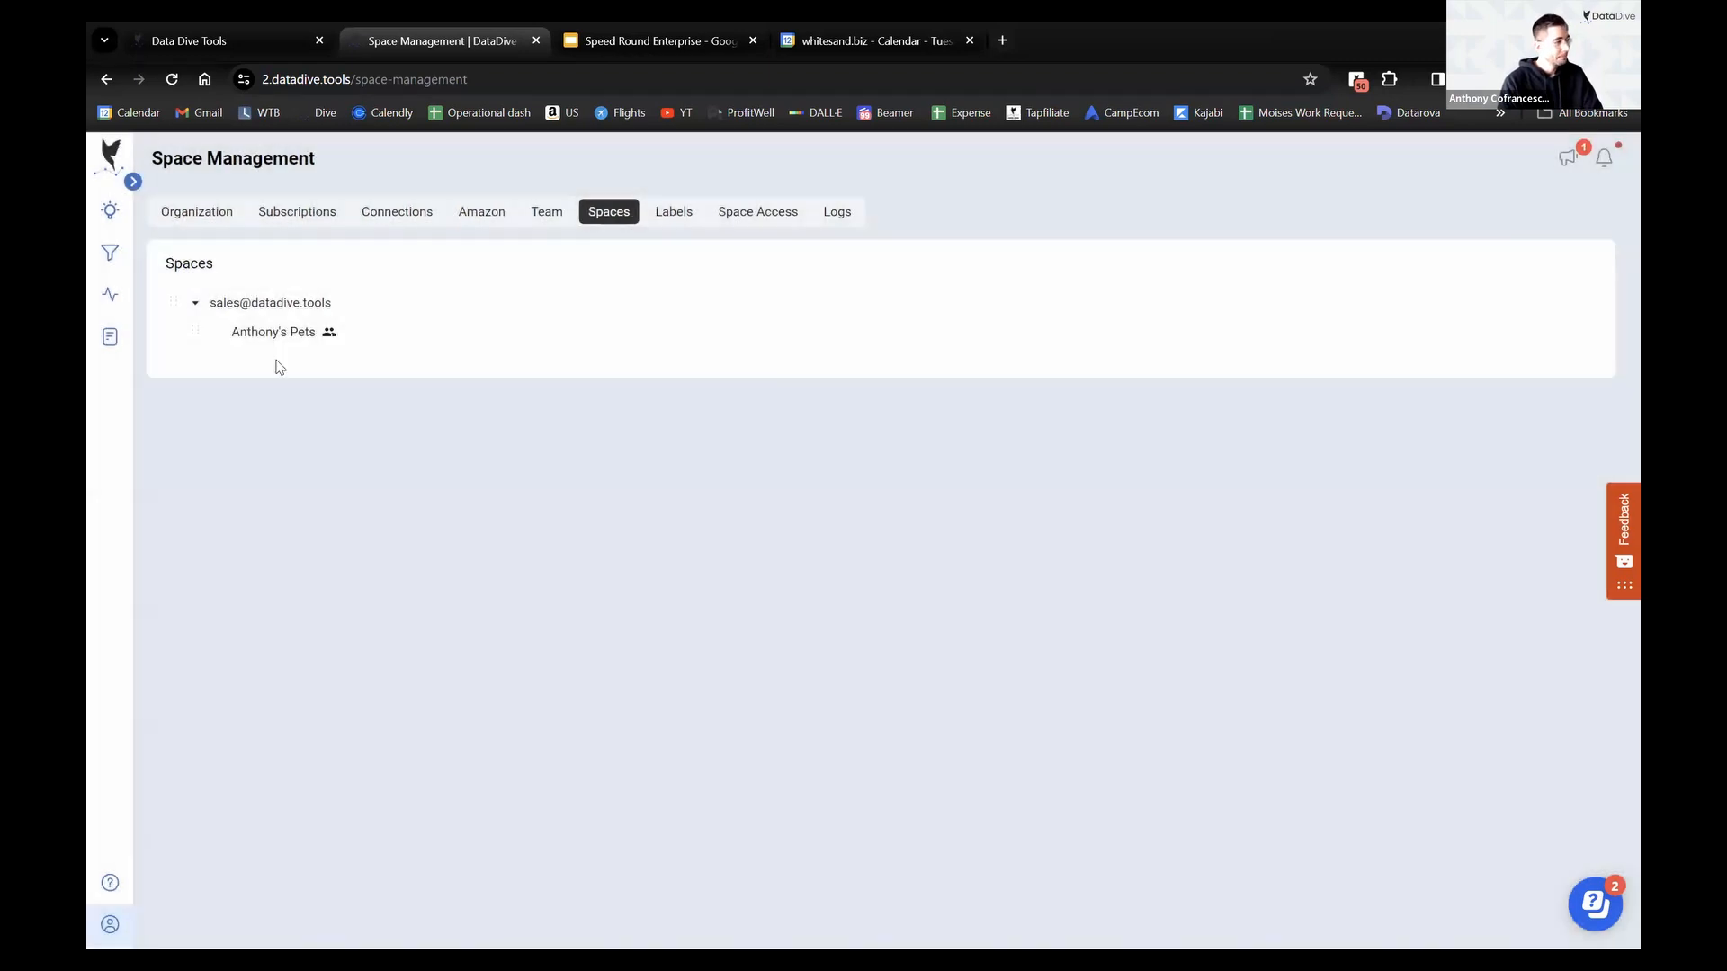
Create two more spaces directly under the organization, named SciExplorer and FITMAXKIDS
left_click(350, 308)
left_click(837, 281)
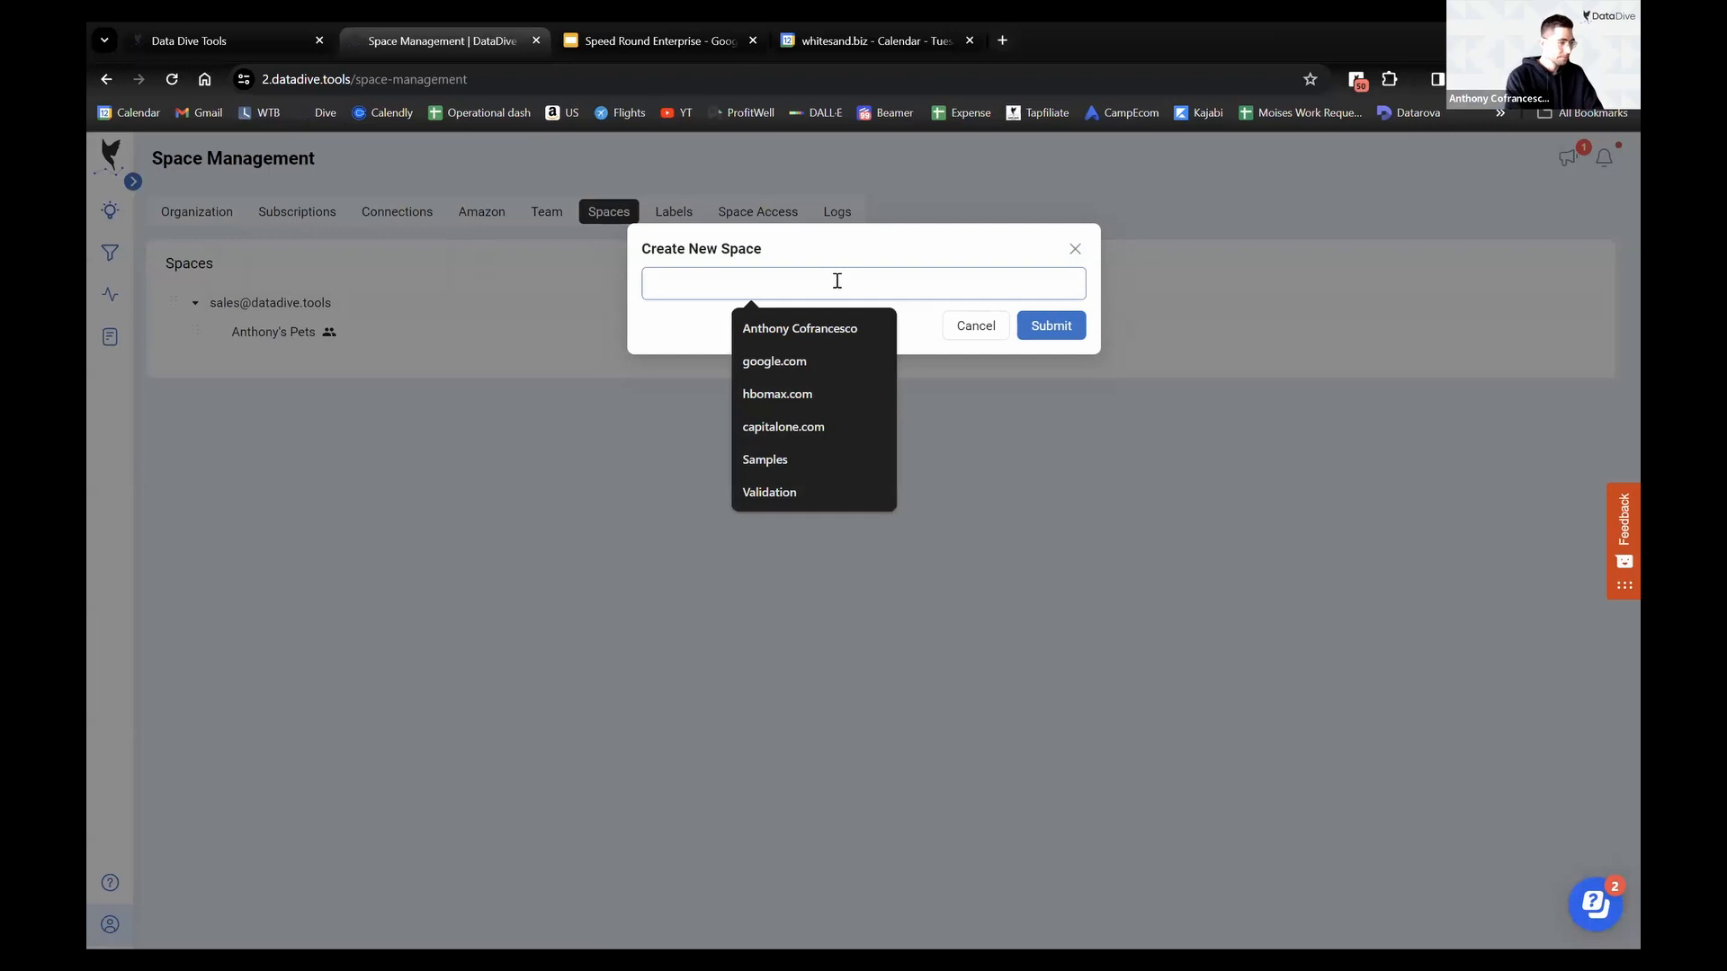
type("SciExplorer")
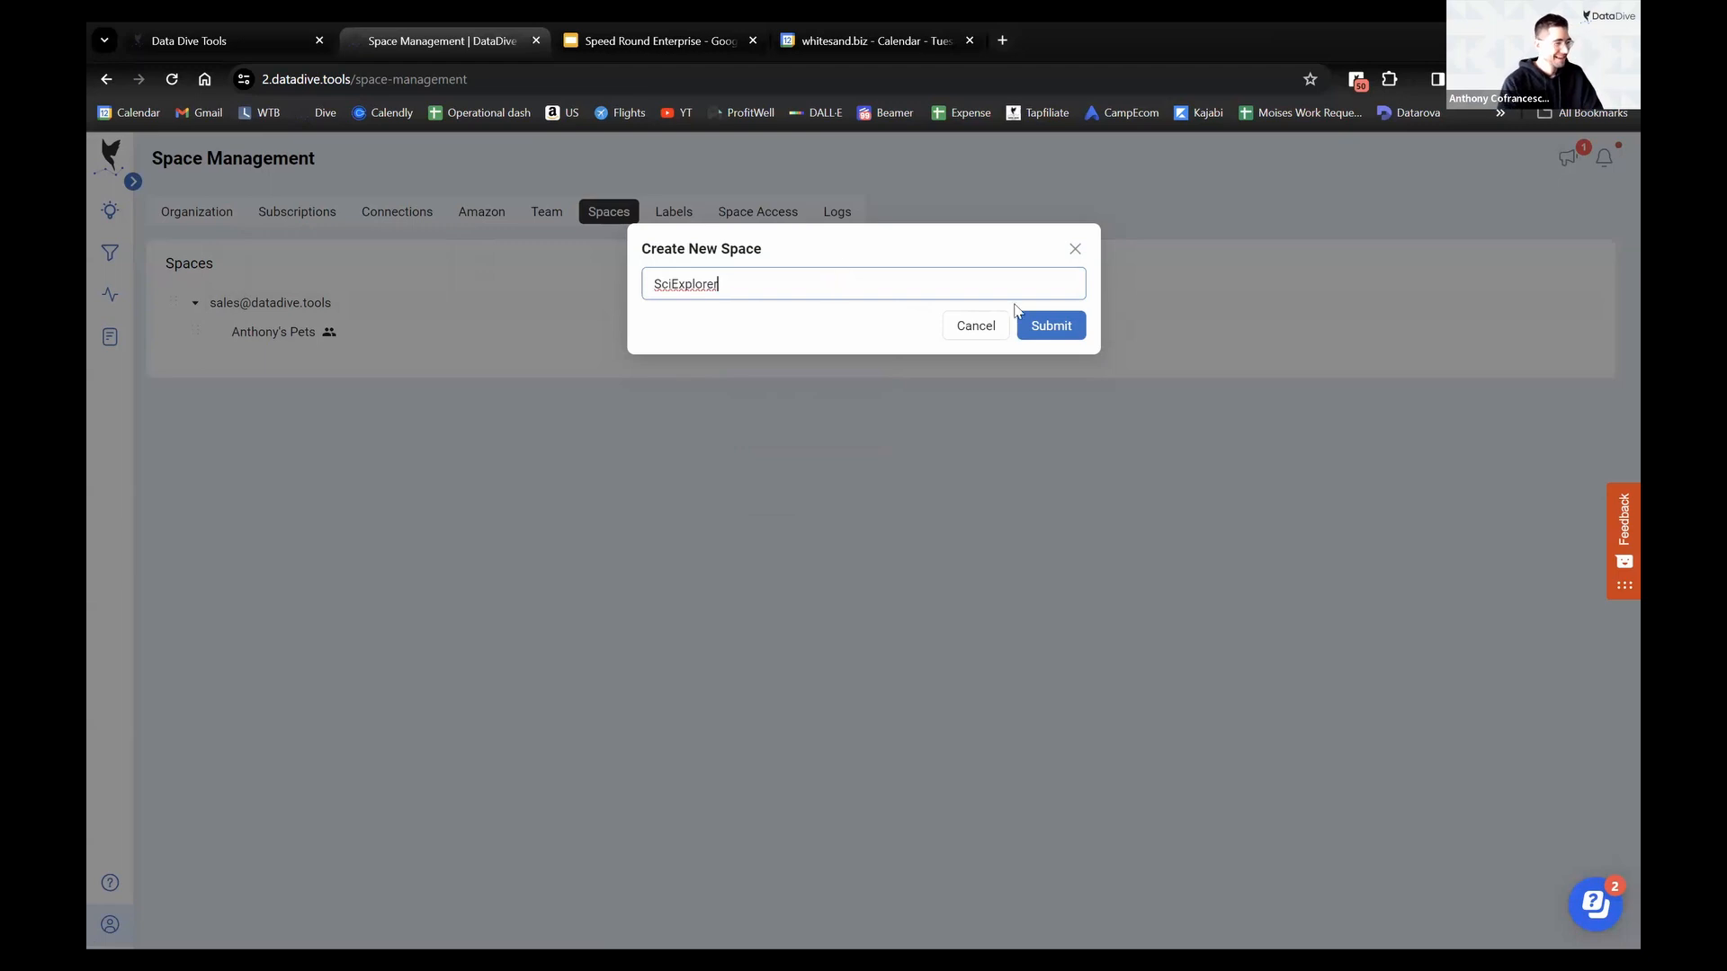
left_click(1061, 327)
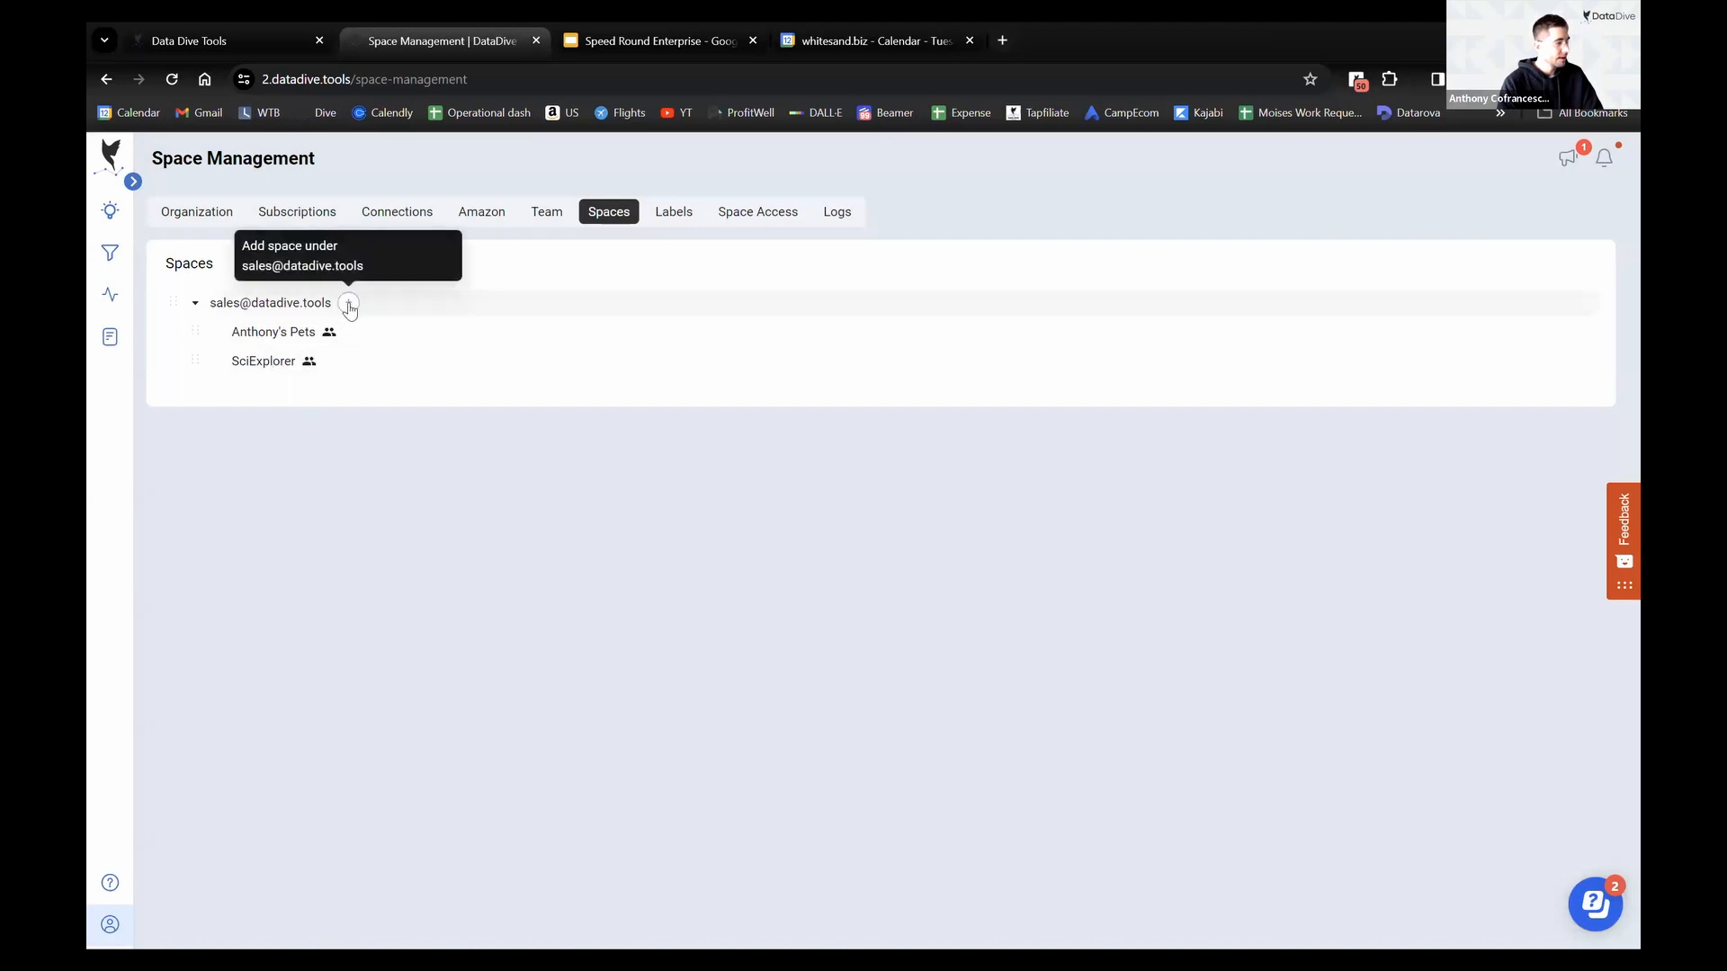
left_click(349, 306)
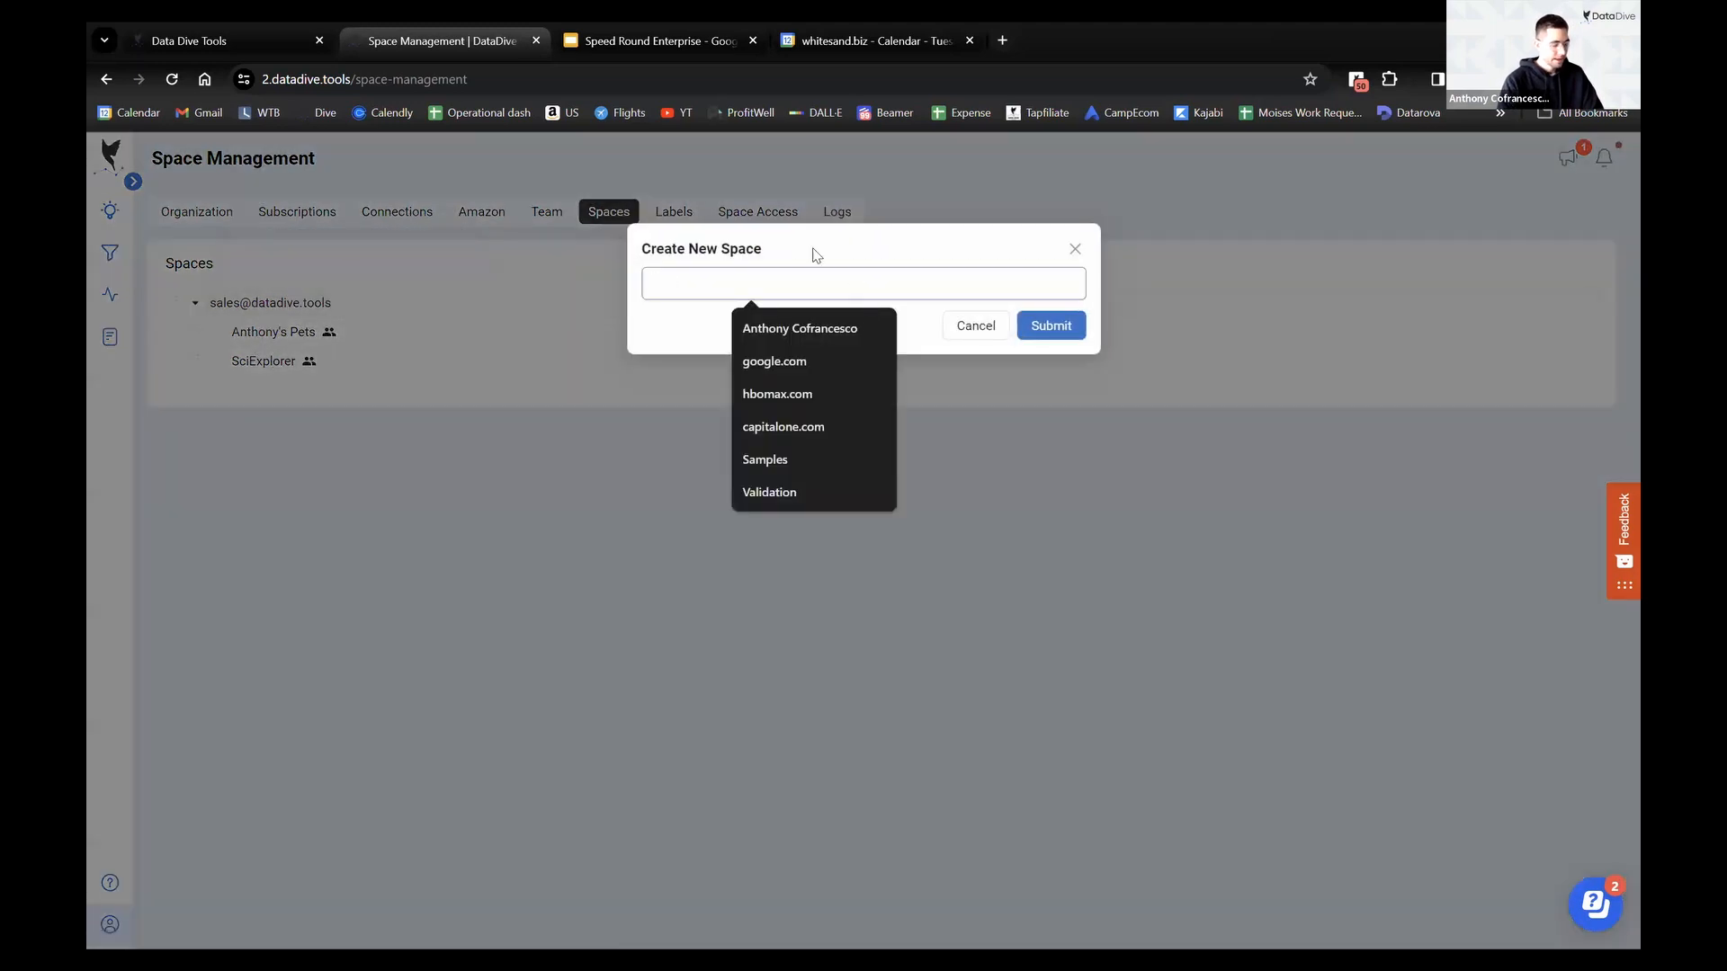
type("FITMAXKIDS")
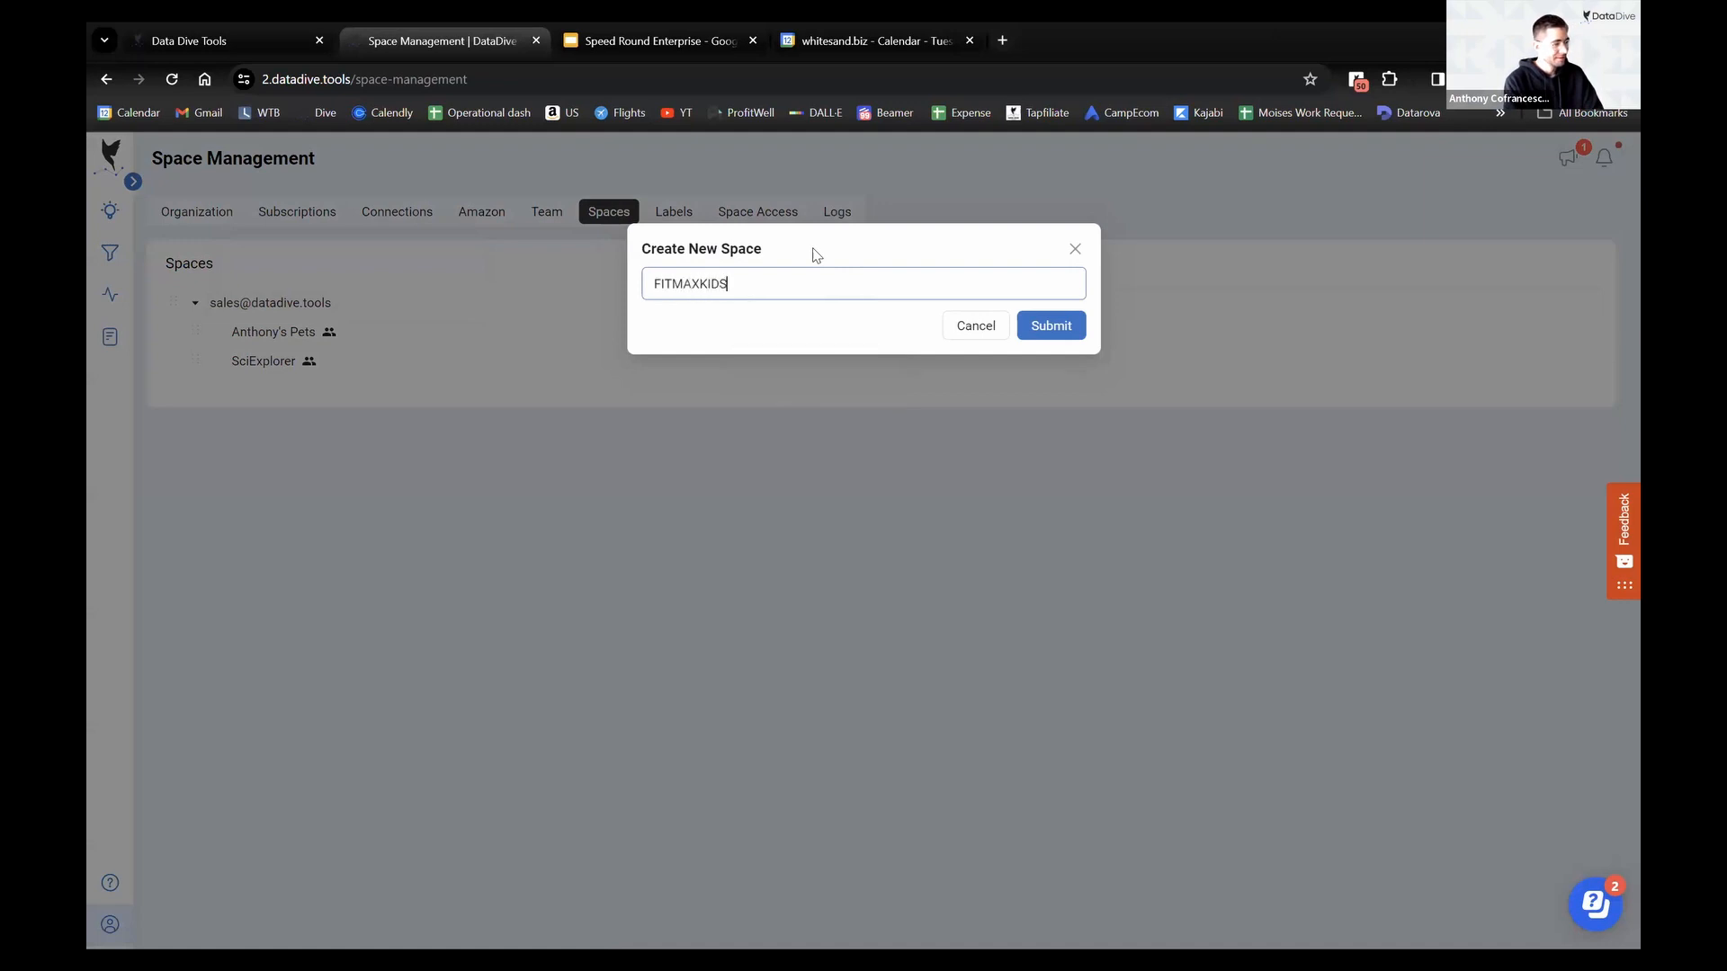
left_click(1041, 328)
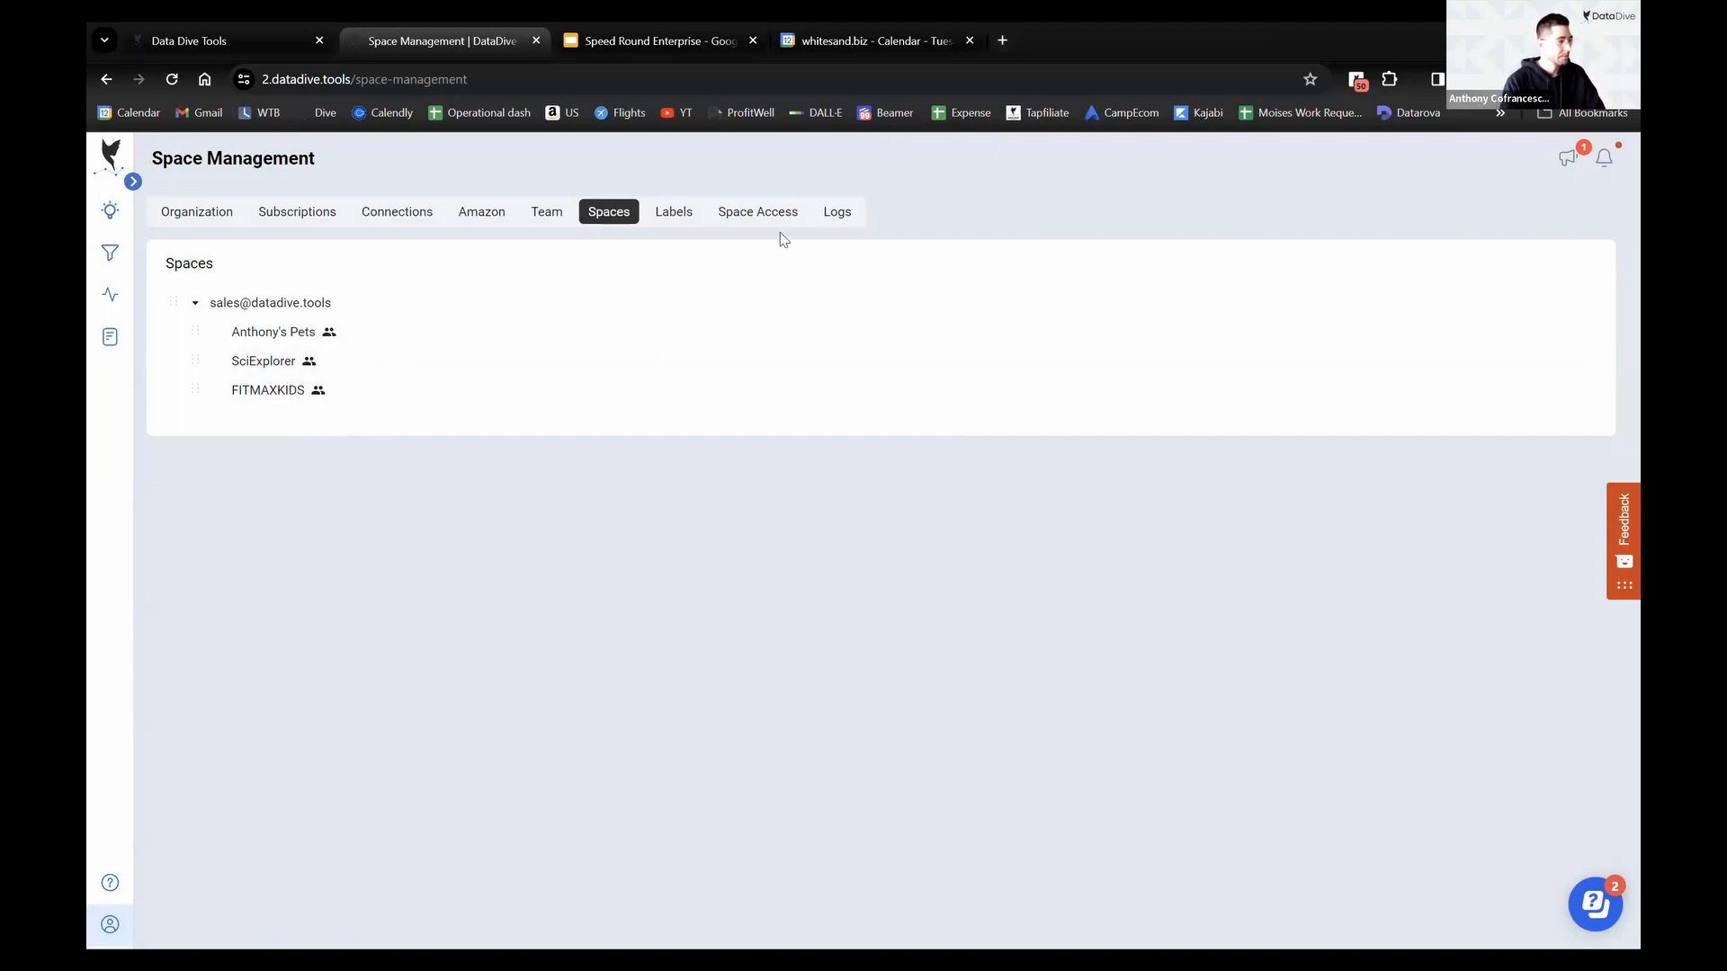
Delete the Seed Dive Complete label under Workflow and the whole Demo Workflow 2 label group
left_click(669, 221)
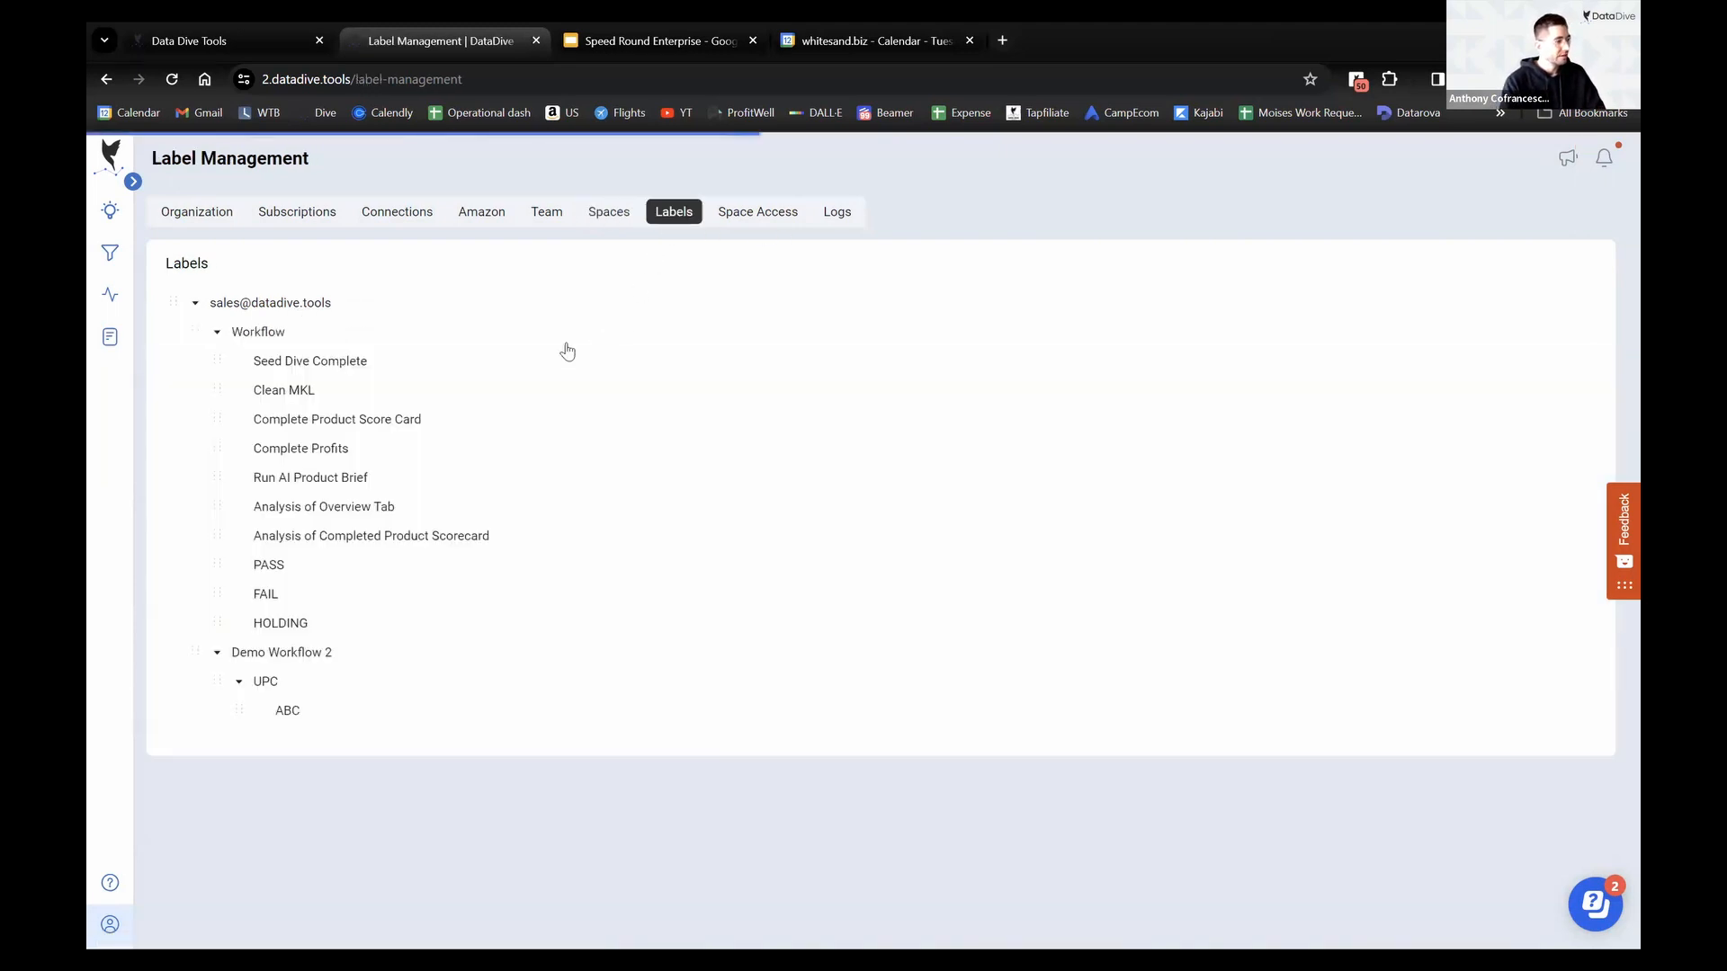
left_click(419, 361)
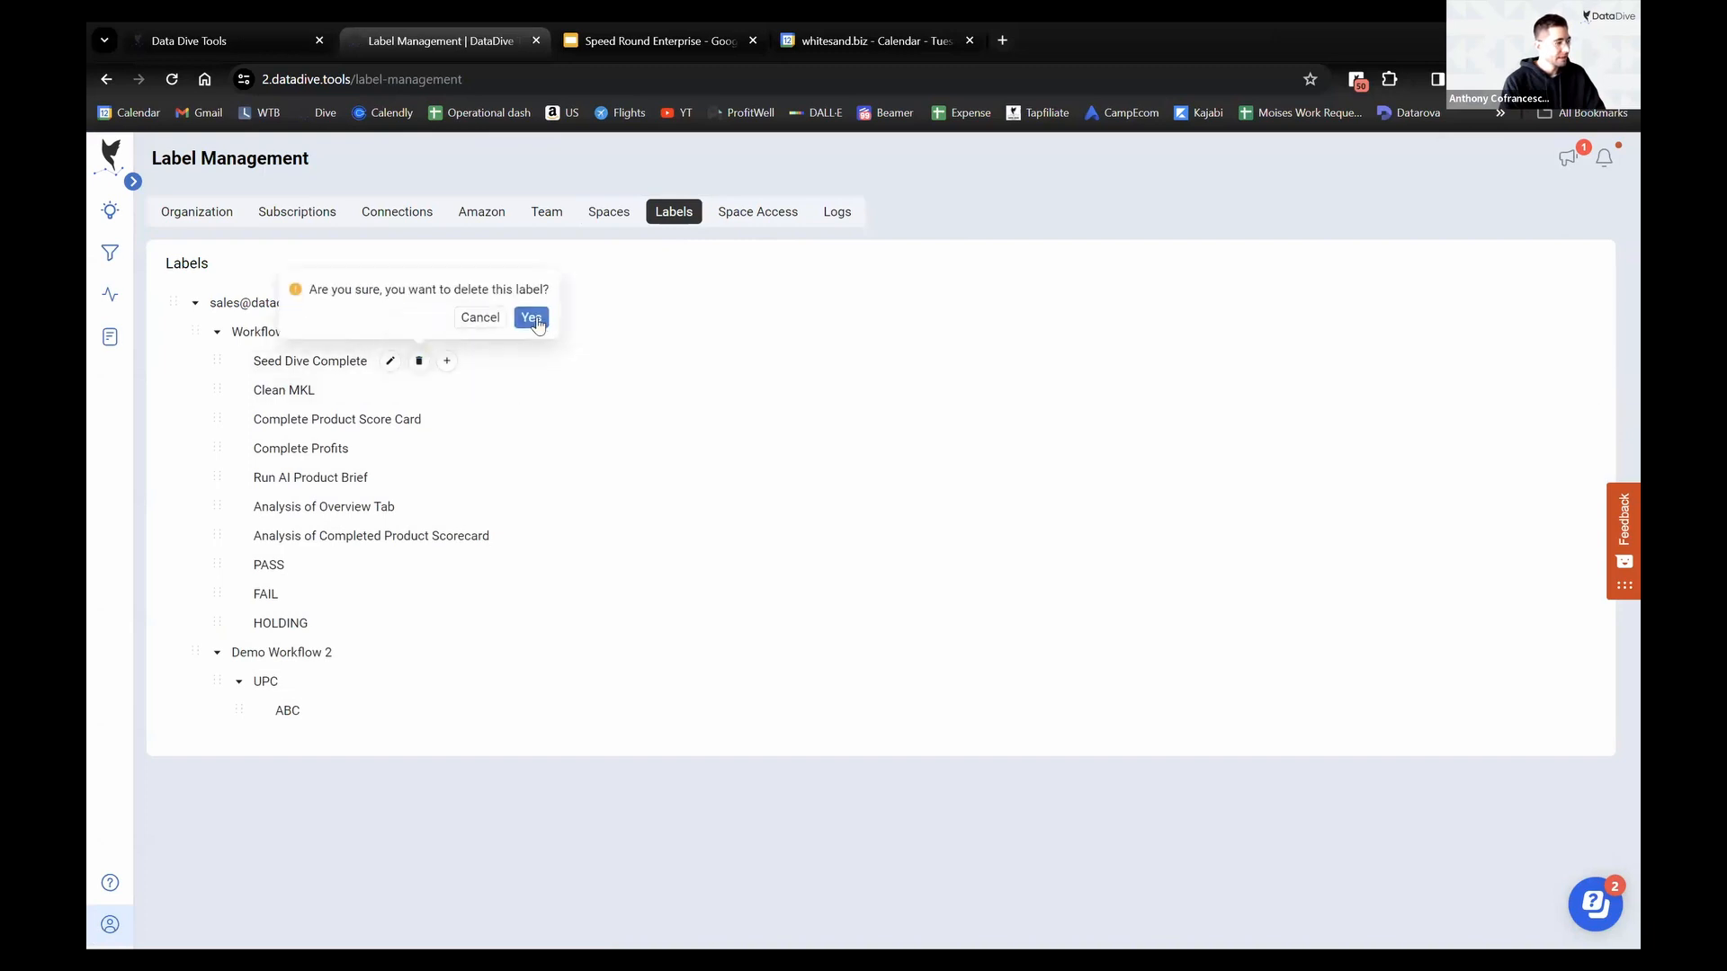
left_click(531, 317)
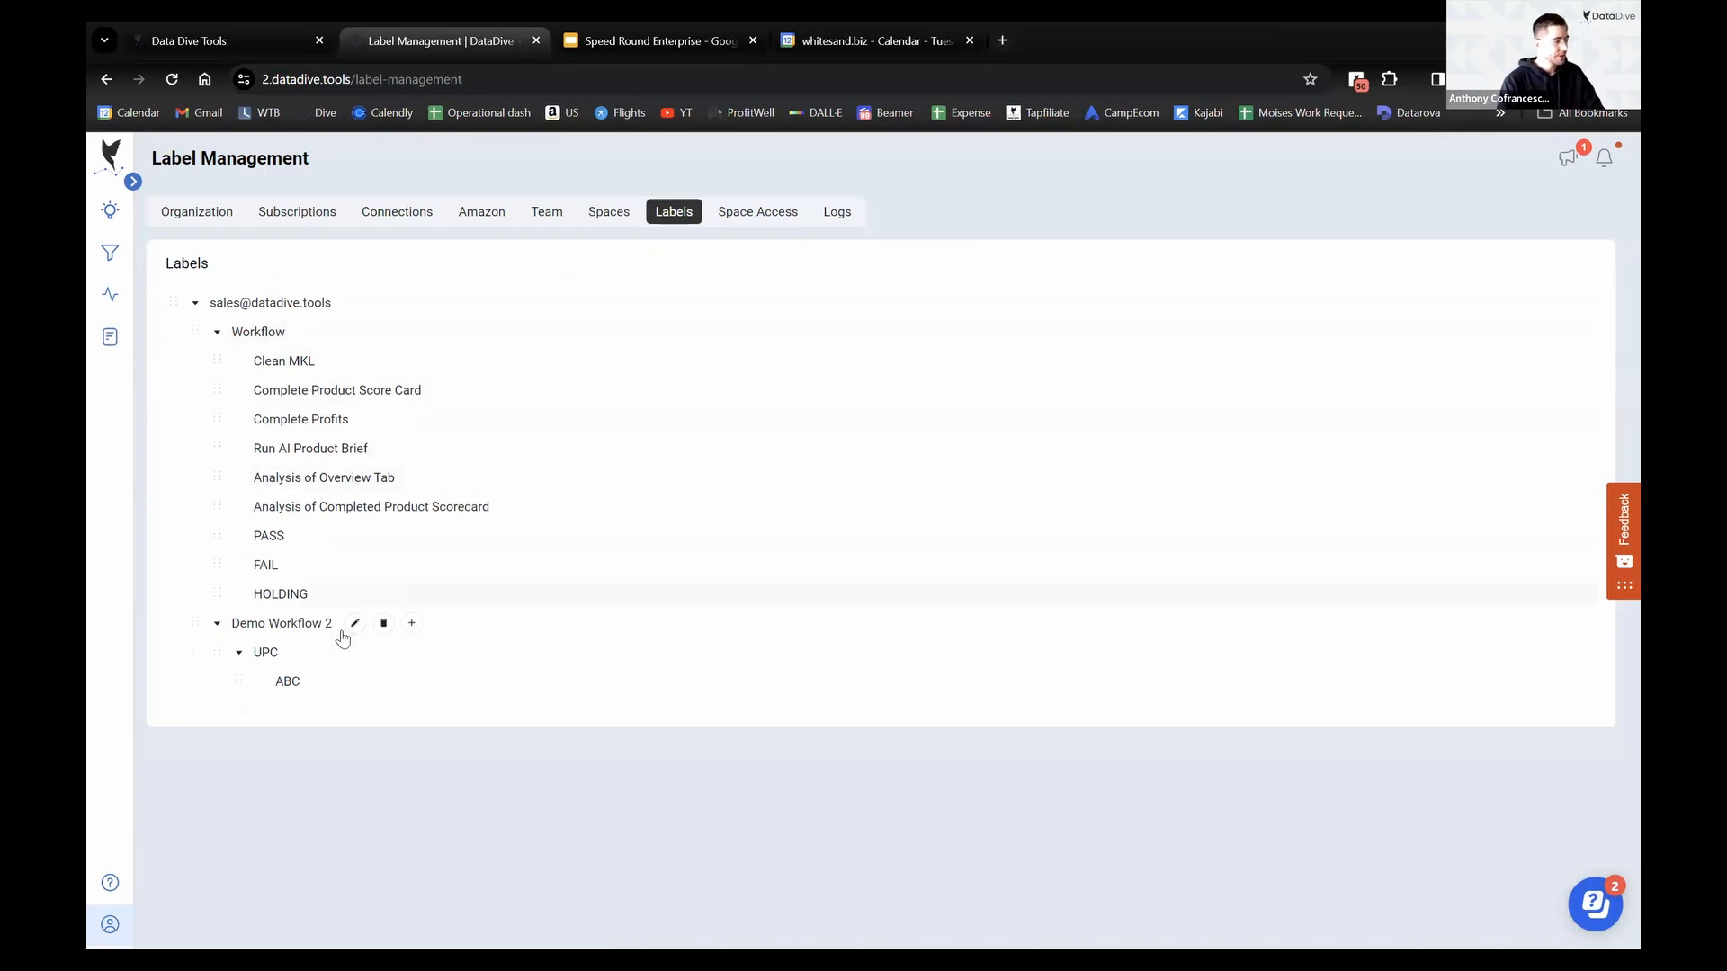
left_click(383, 623)
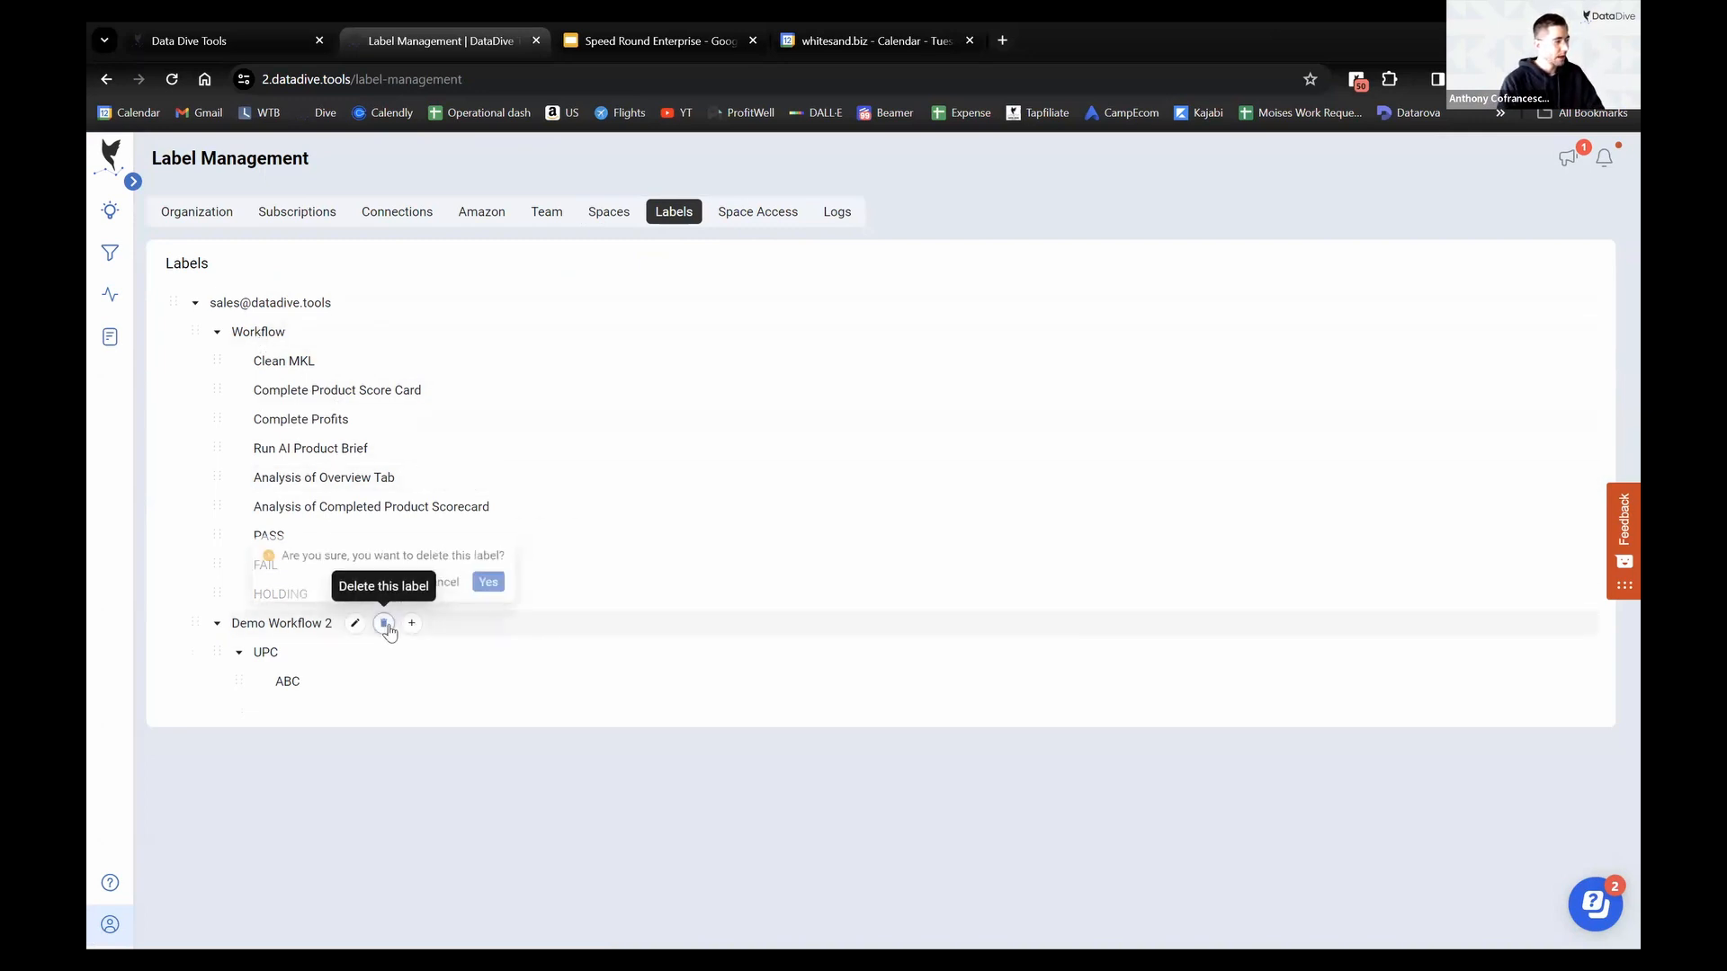
left_click(496, 580)
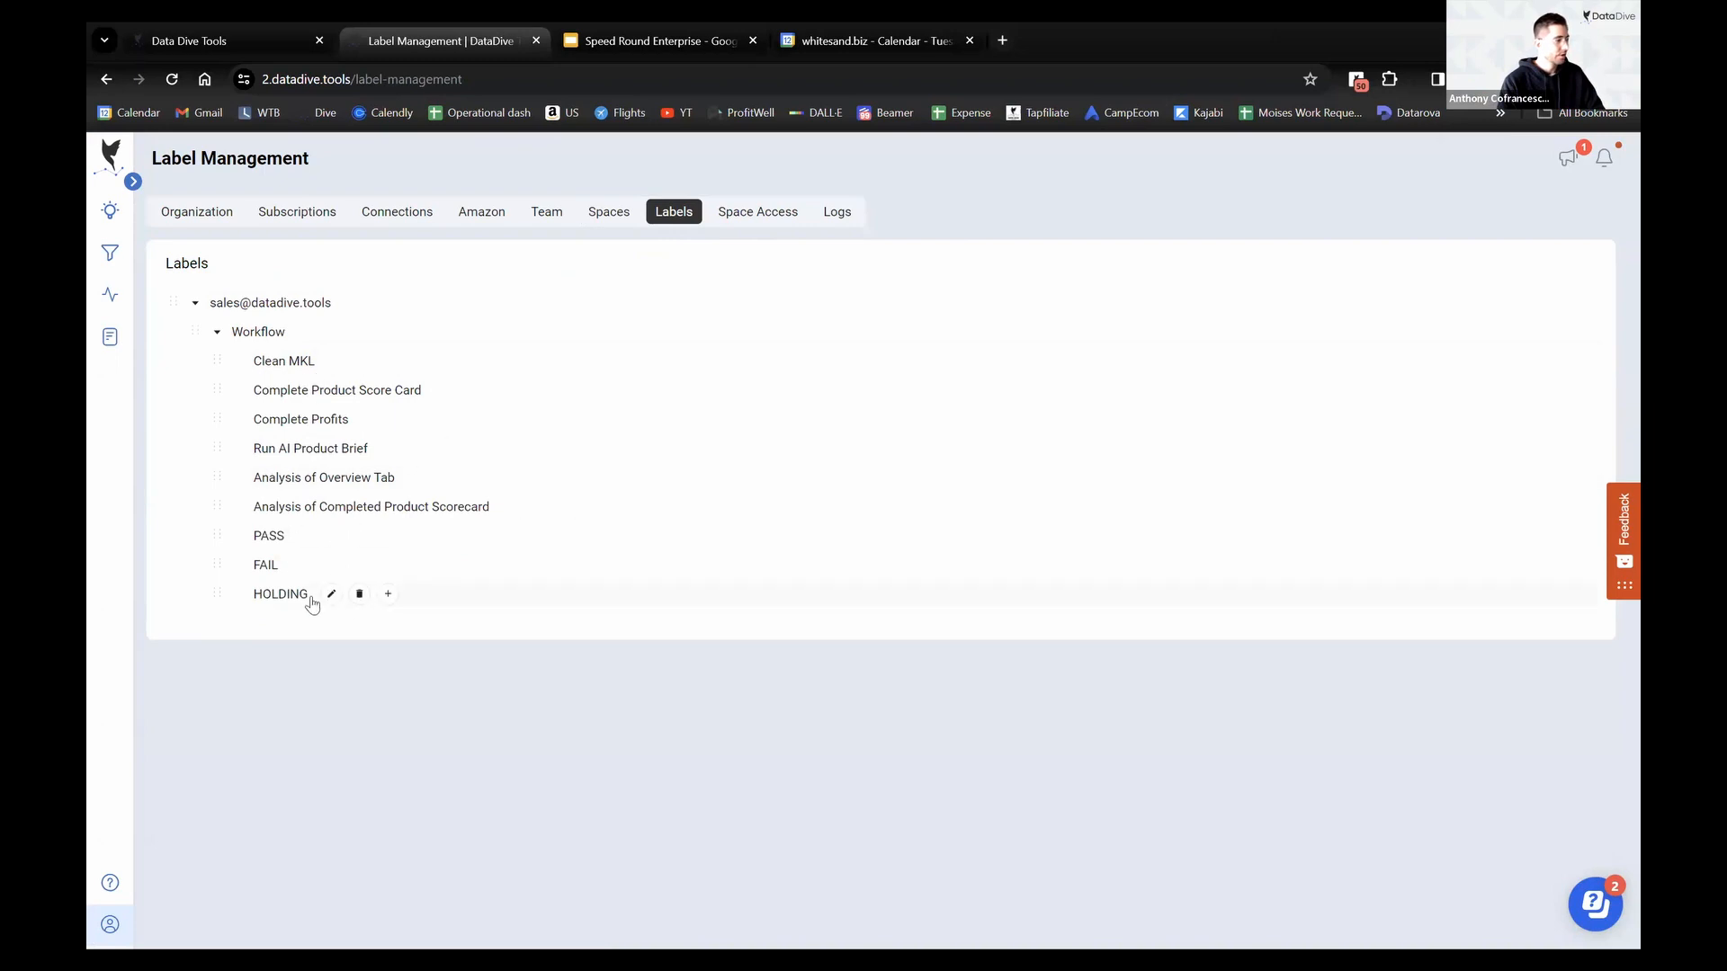
Delete the HOLDING, Clean MKL and Complete Product Score Card labels under Workflow
left_click(359, 595)
left_click(471, 550)
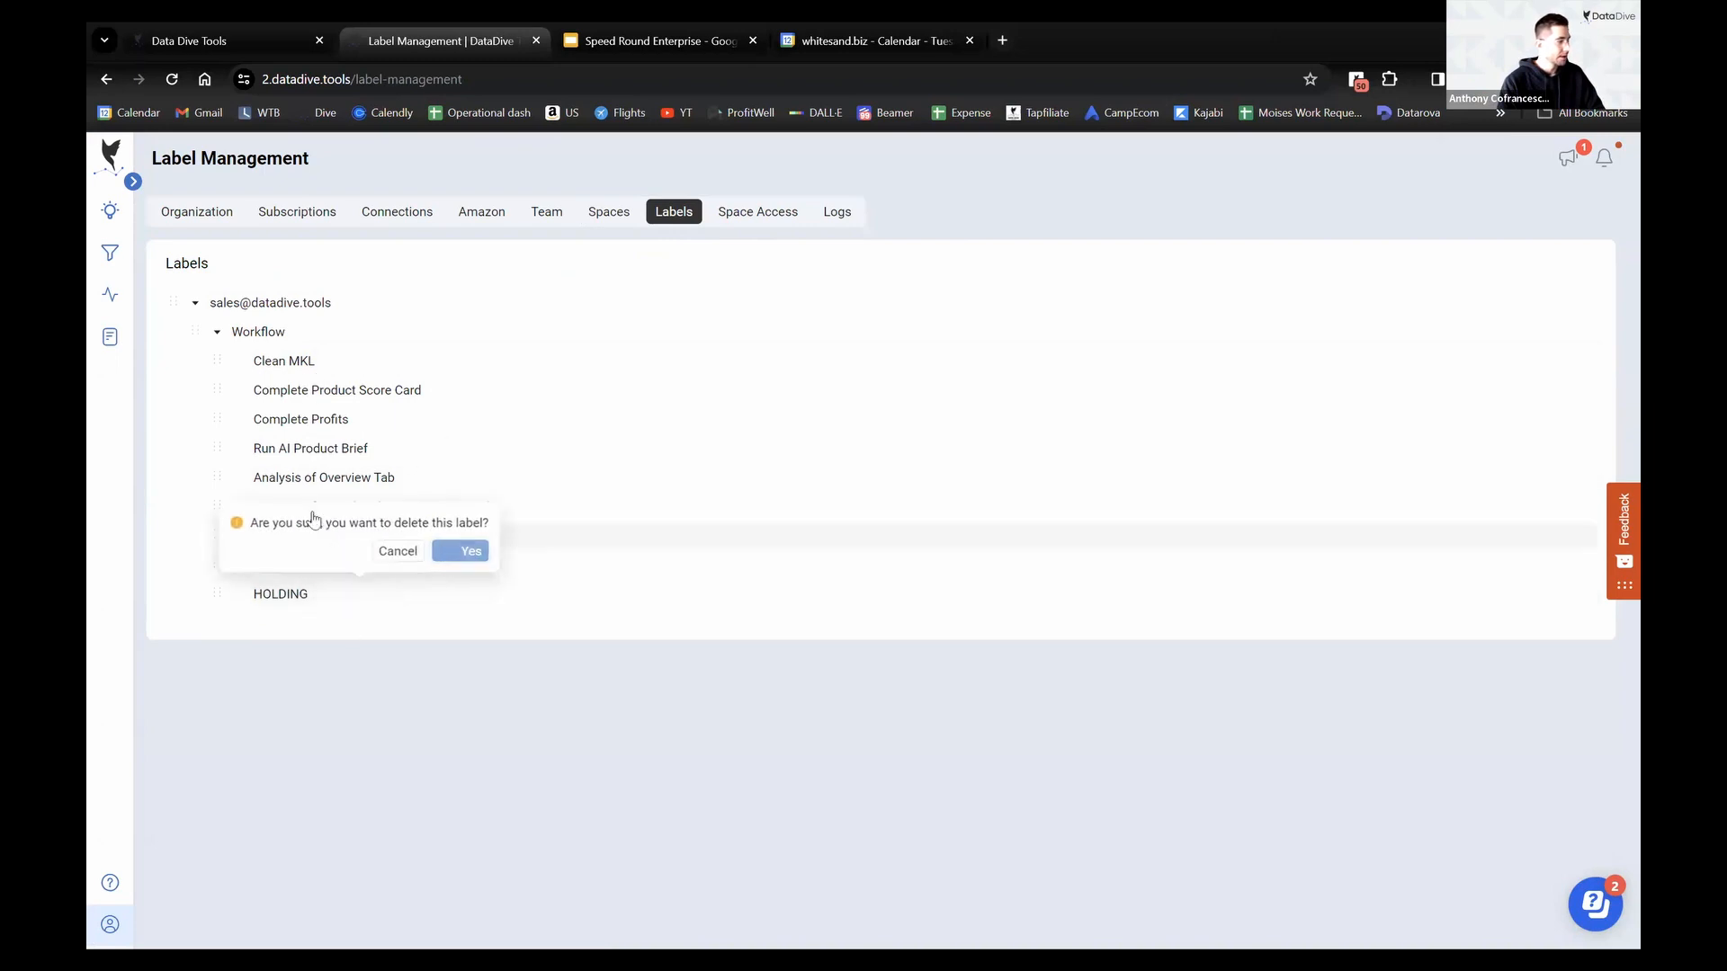
left_click(367, 360)
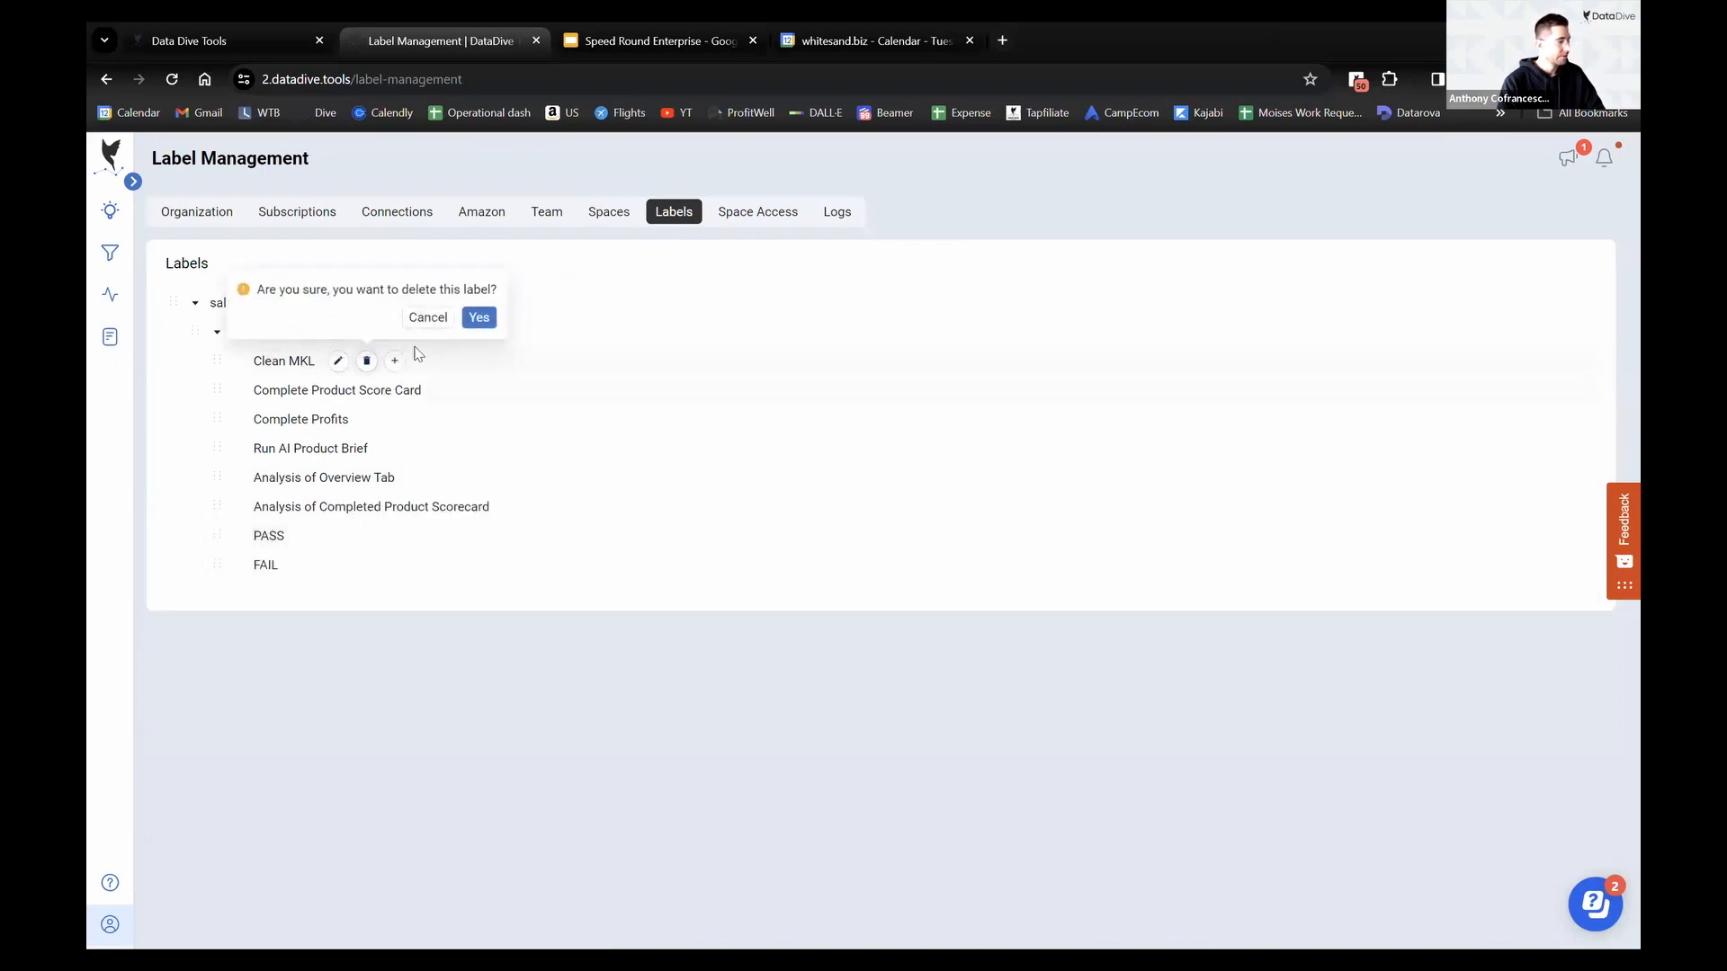
left_click(480, 317)
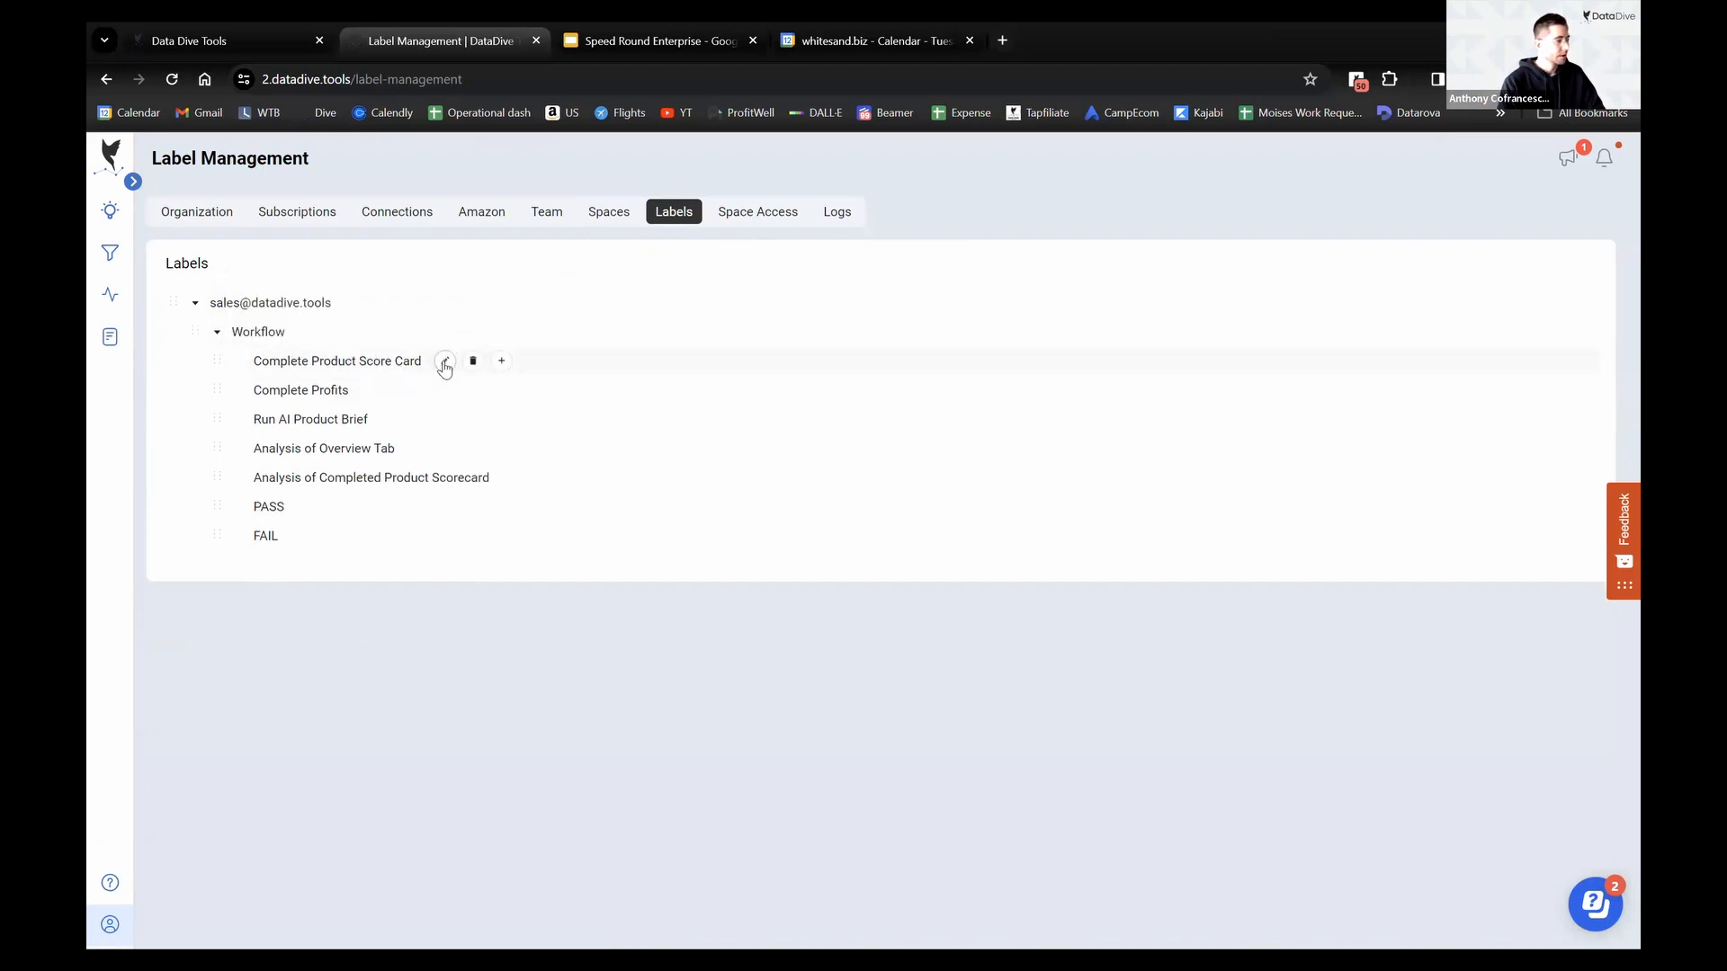
left_click(472, 360)
left_click(586, 318)
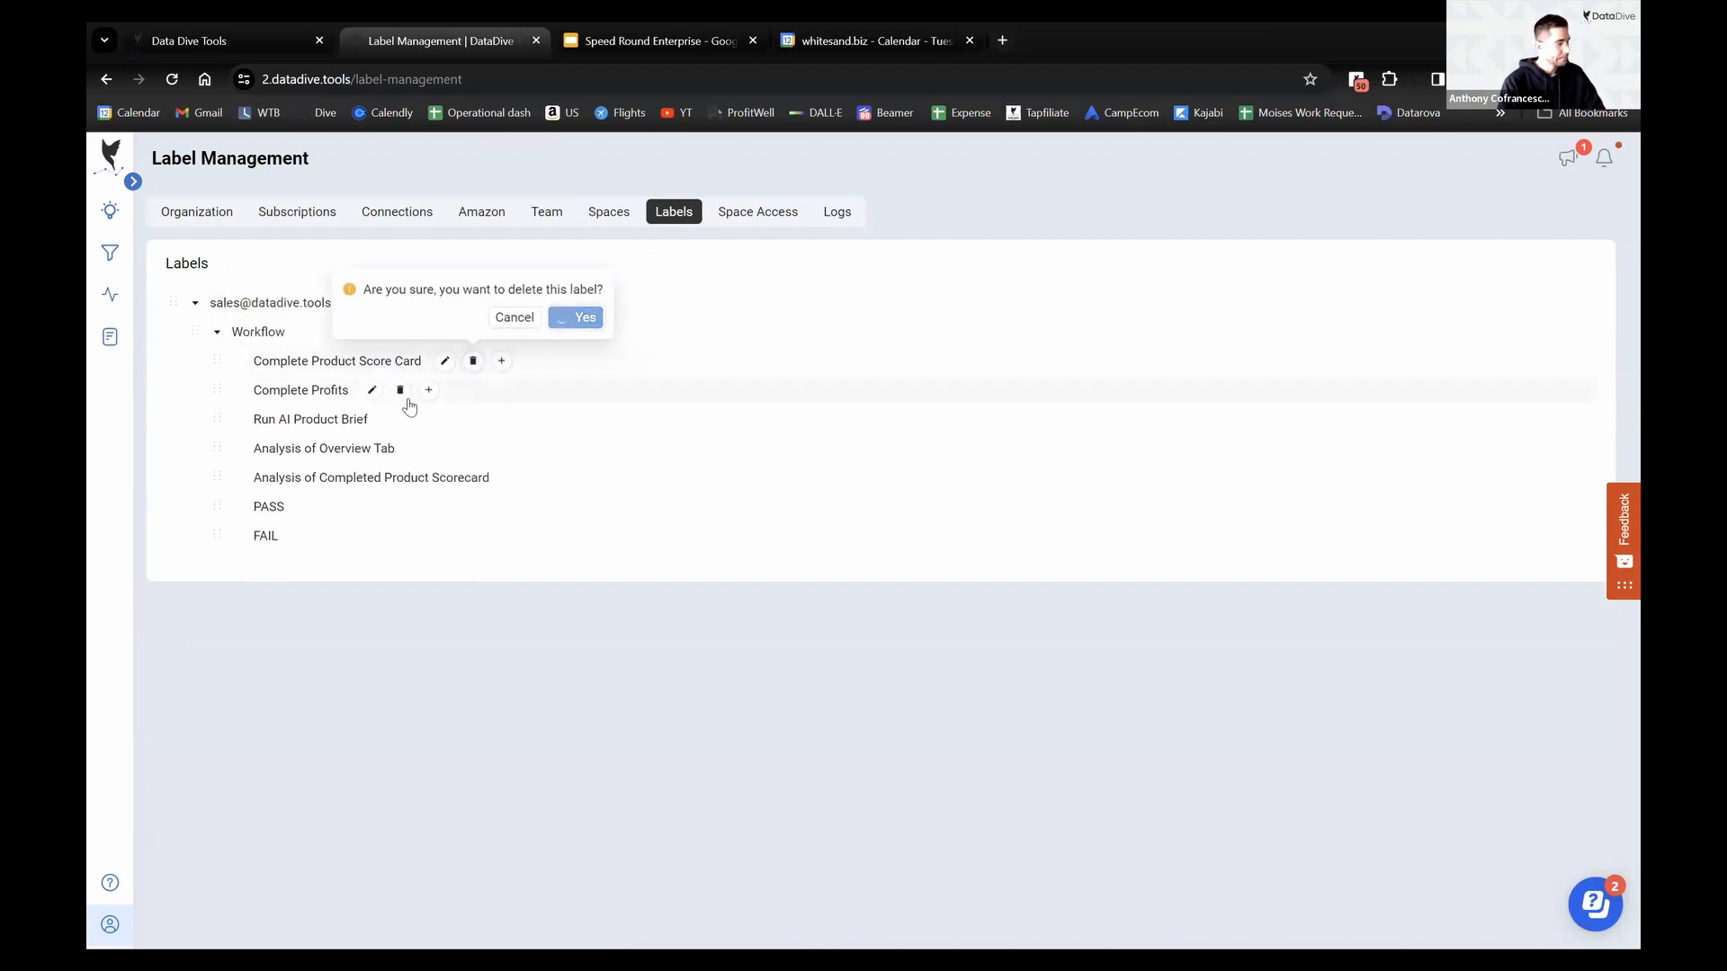
Delete the Complete Profits, Run AI Product Brief, Analysis of Overview Tab and Analysis of Completed Product Scorecard labels
left_click(399, 360)
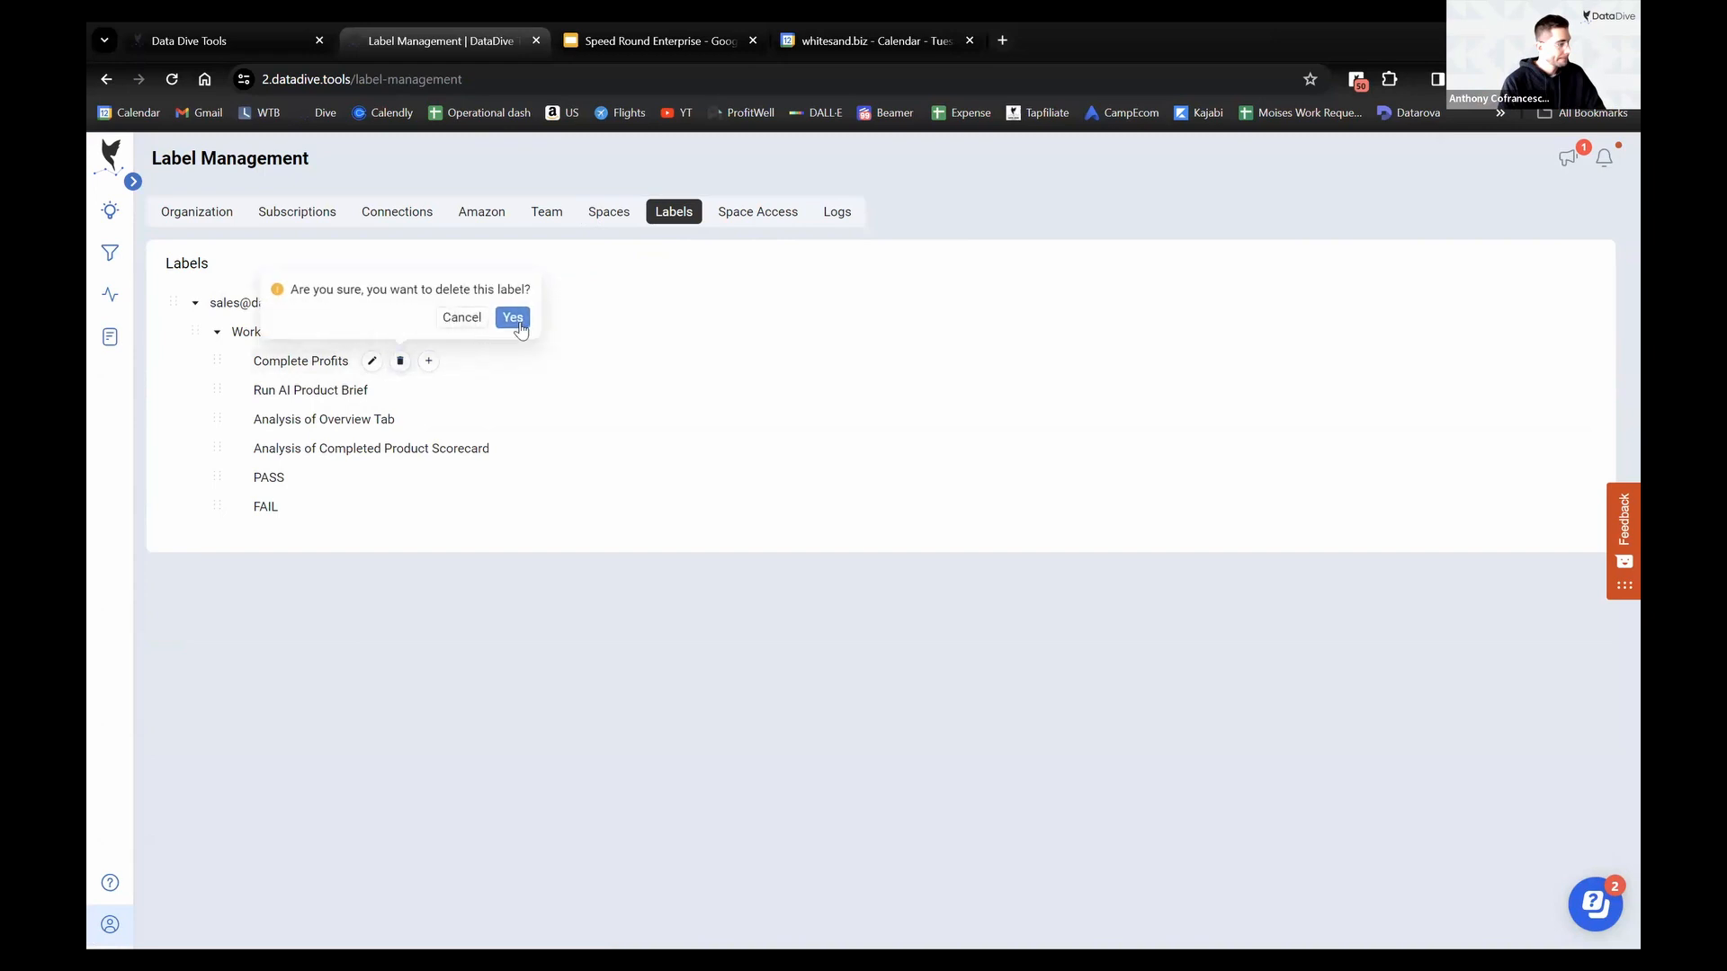
left_click(506, 318)
left_click(419, 360)
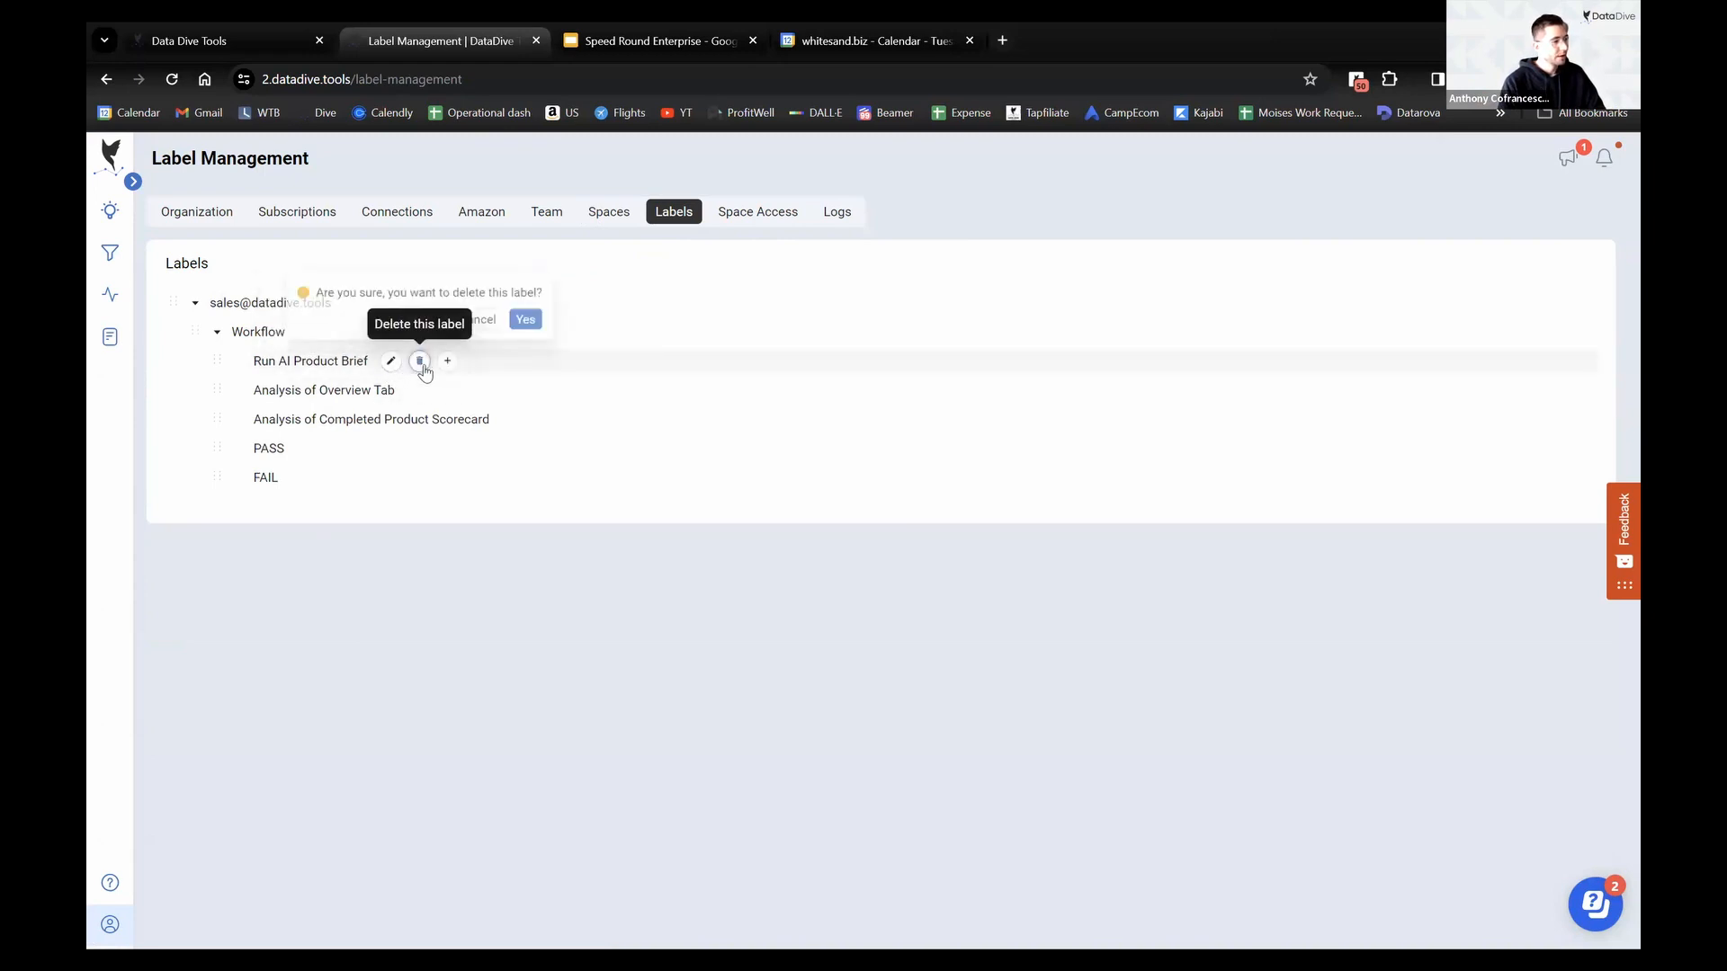
left_click(532, 313)
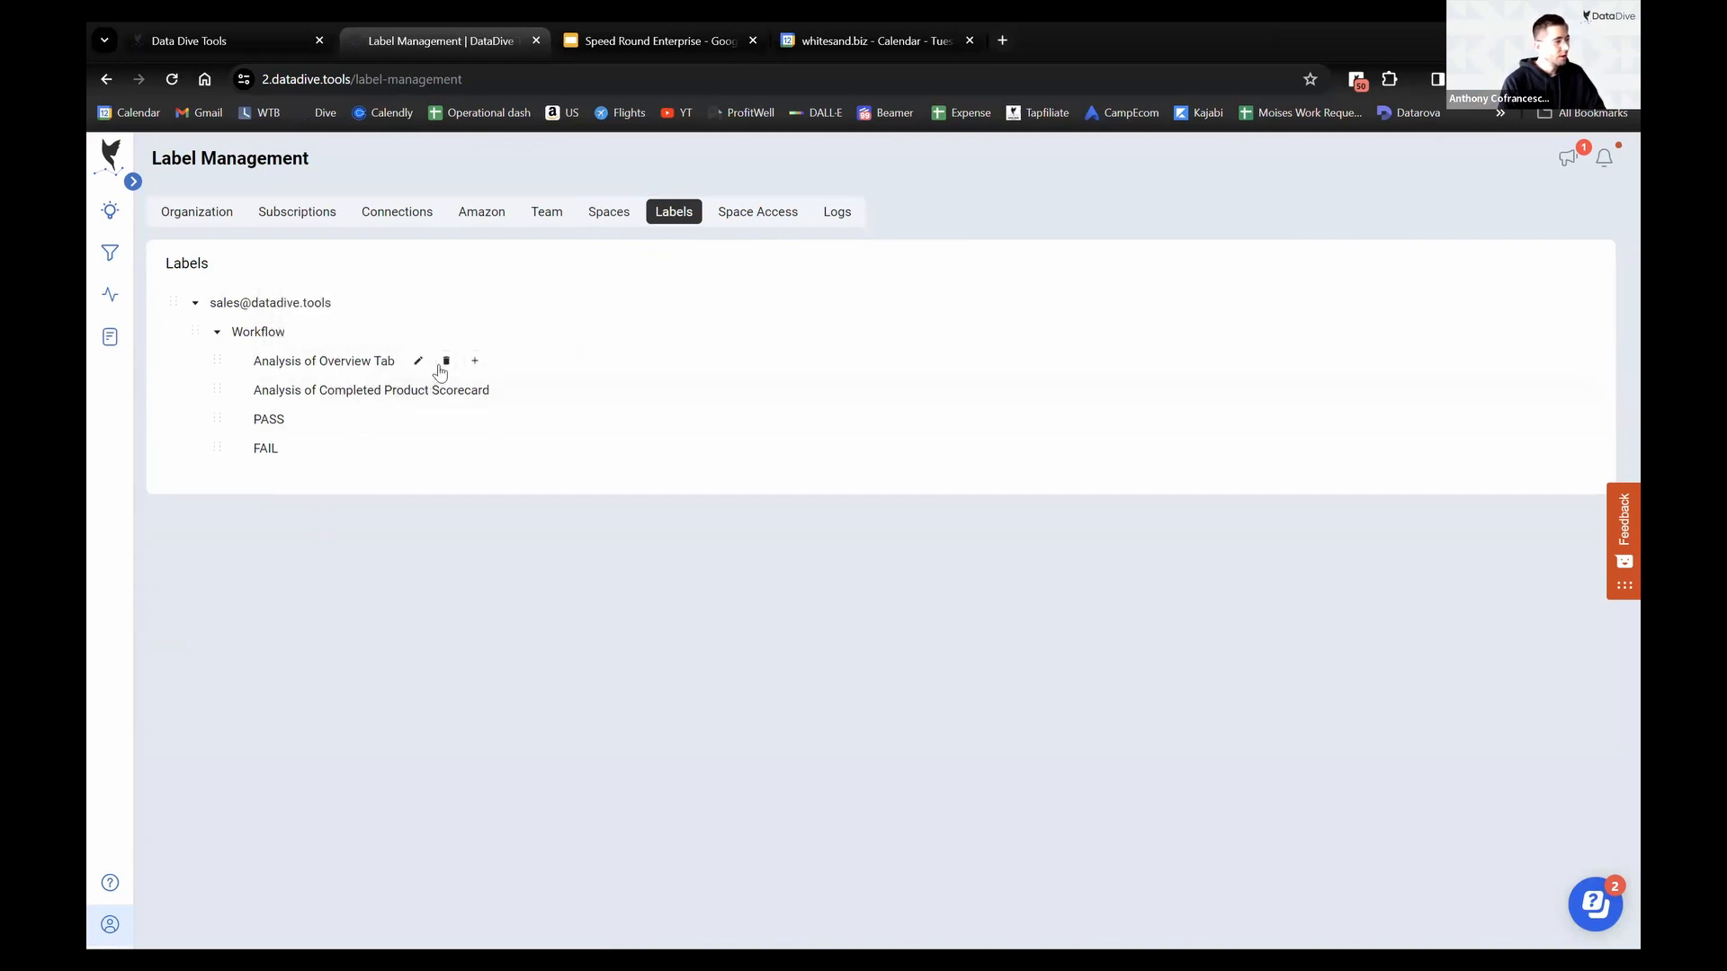
left_click(446, 361)
left_click(561, 318)
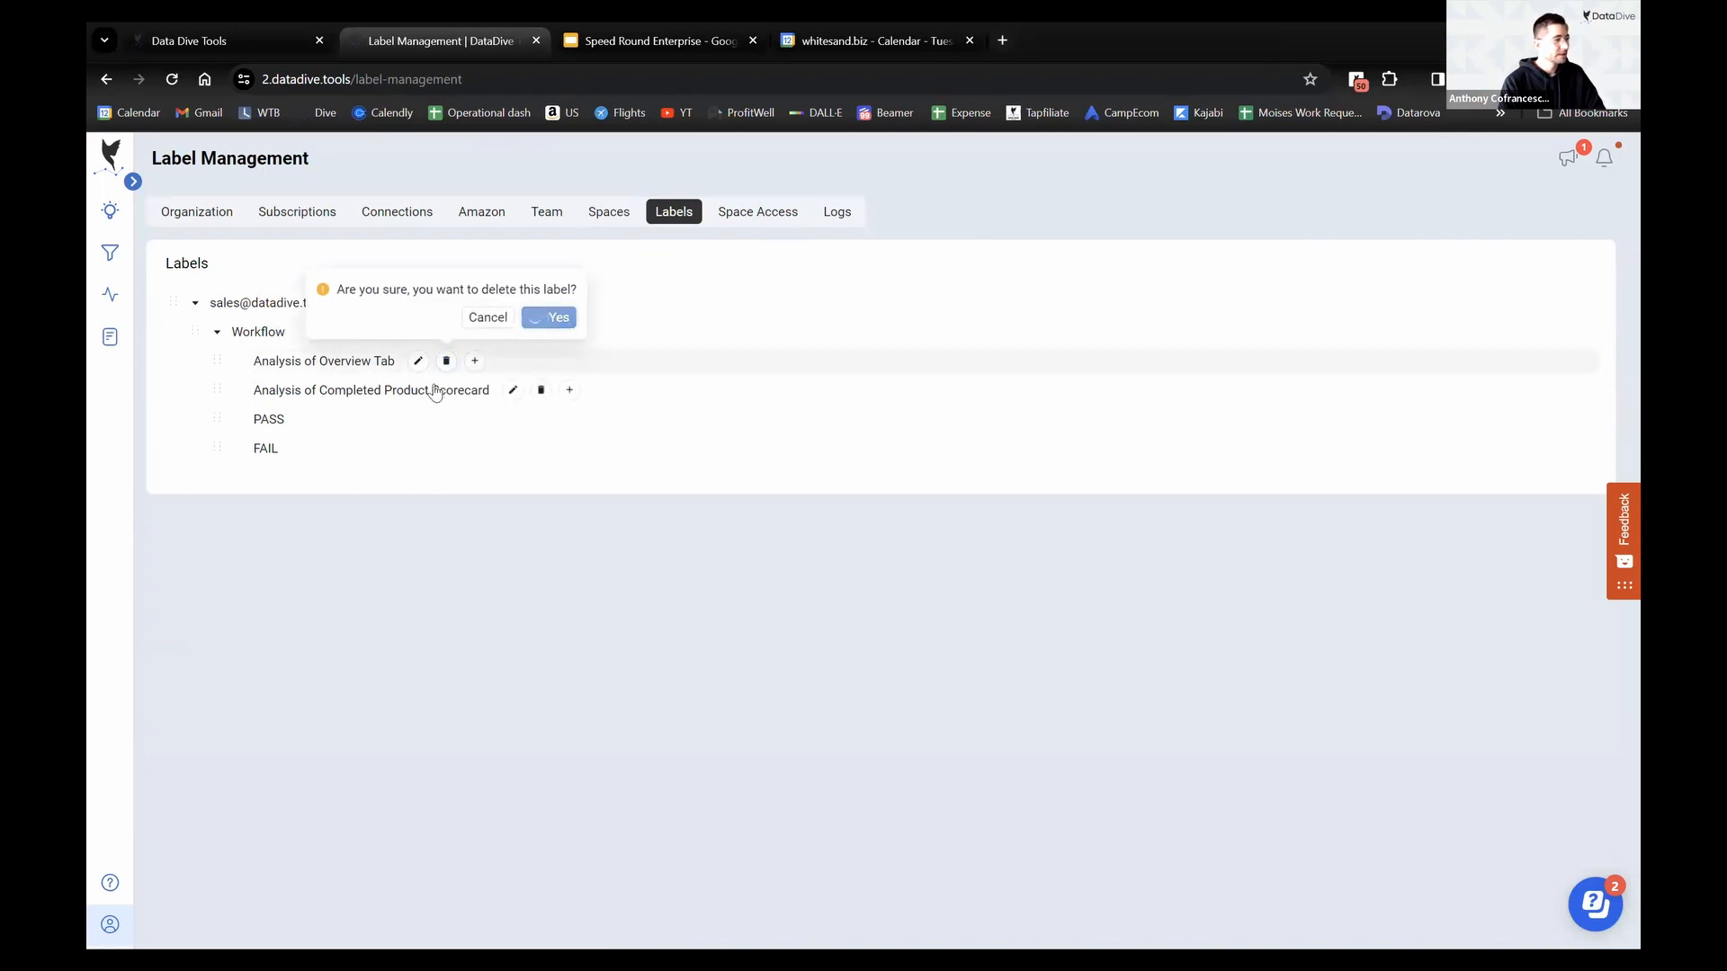
left_click(539, 362)
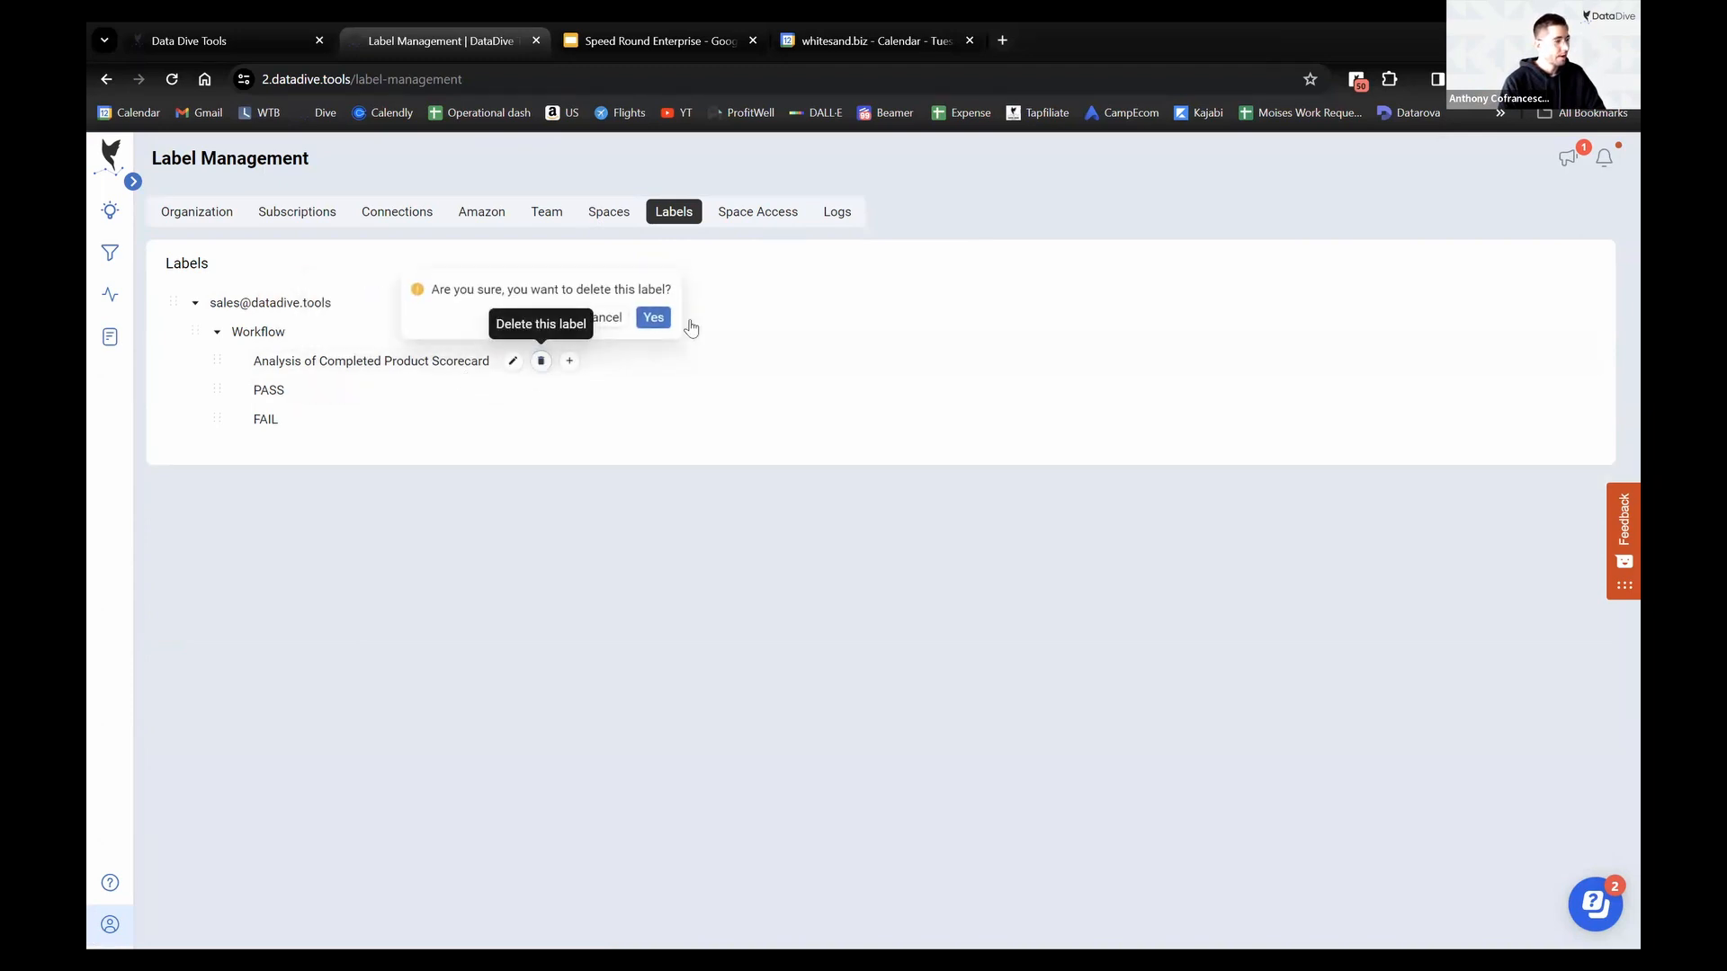
left_click(659, 320)
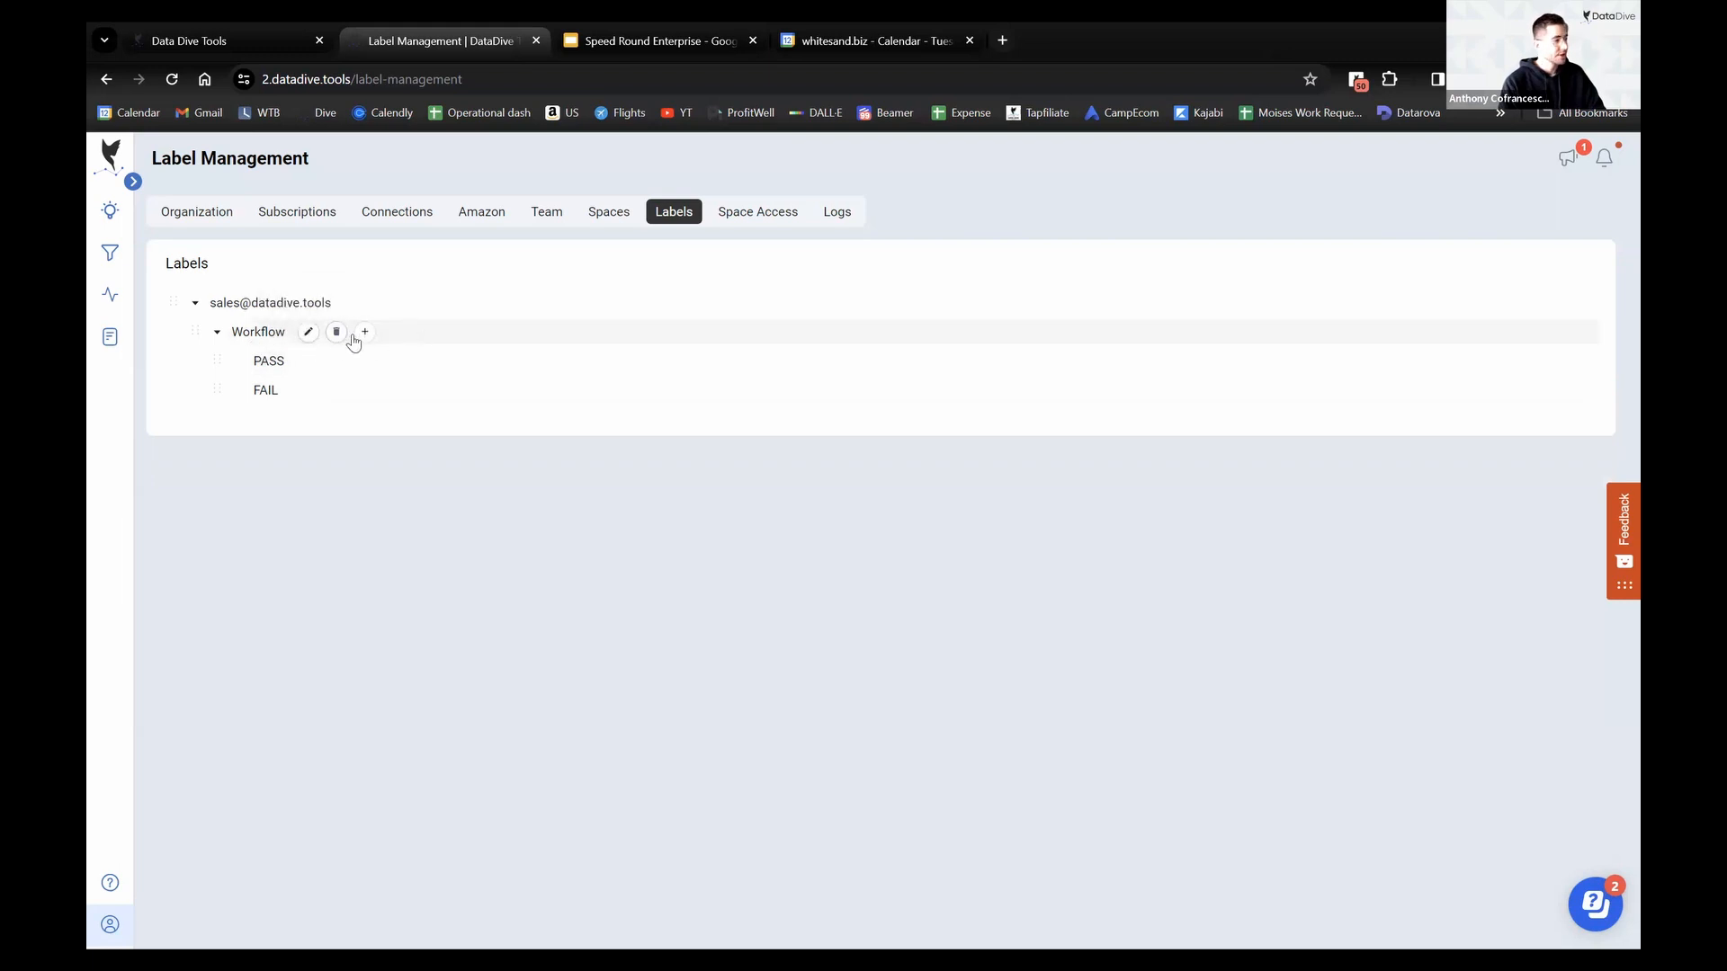
Delete the PASS and FAIL labels, keeping the parent Workflow label
left_click(365, 332)
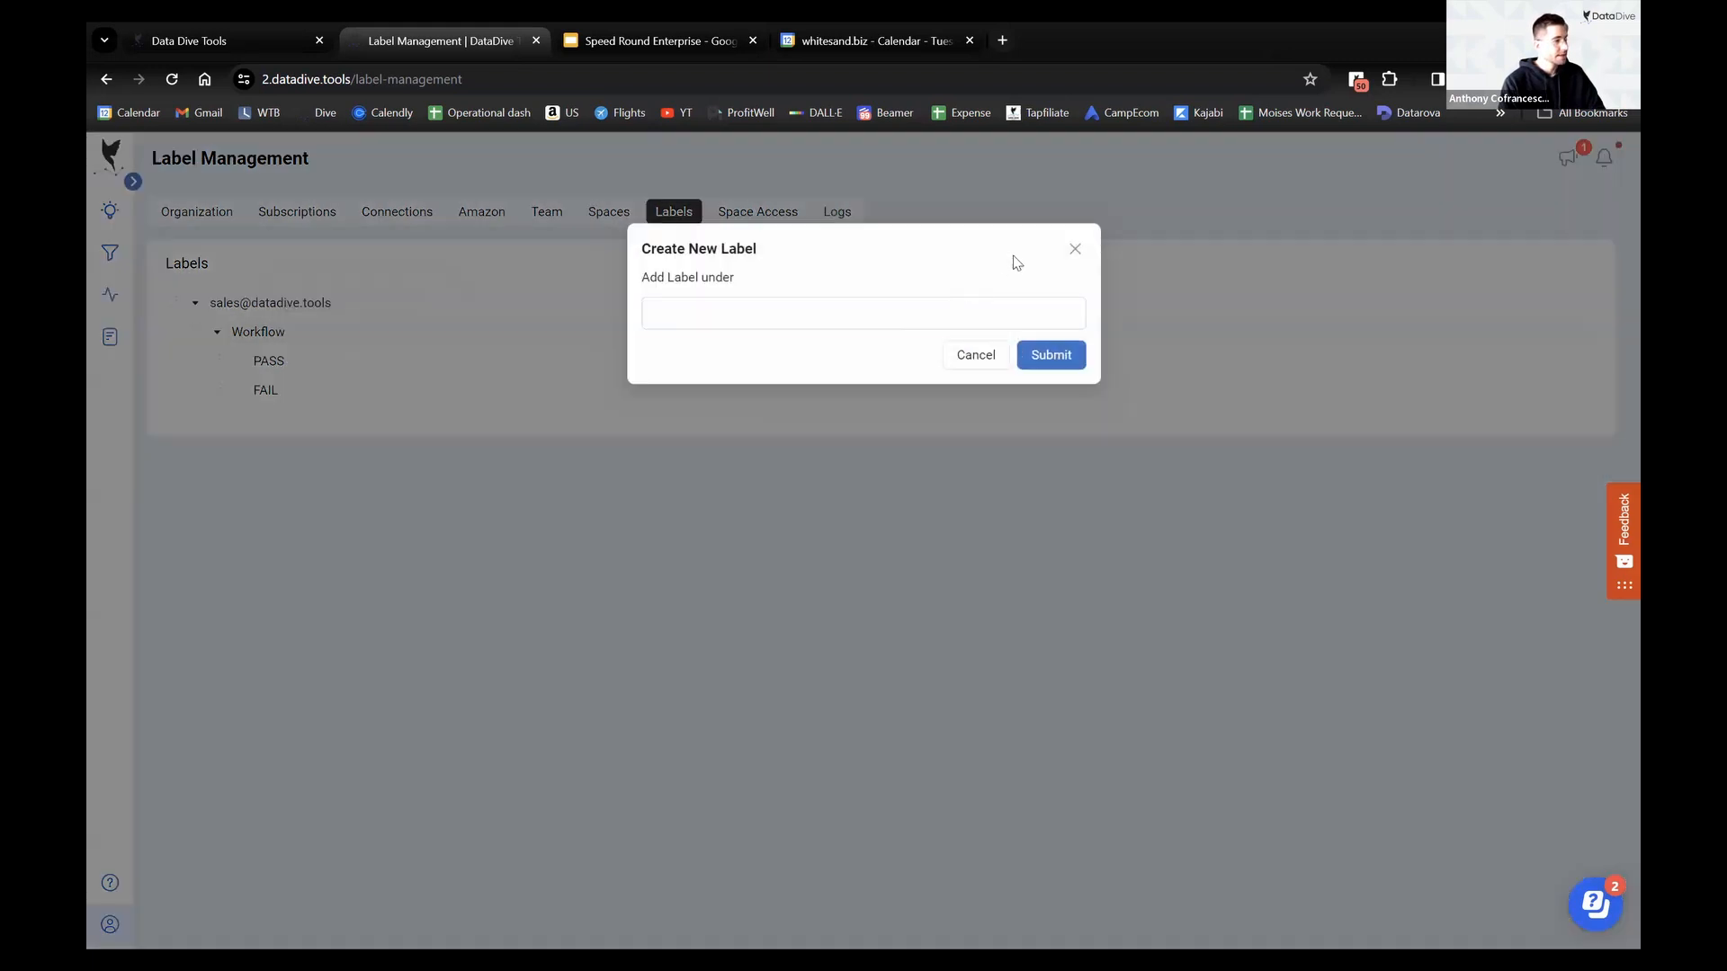
left_click(1074, 250)
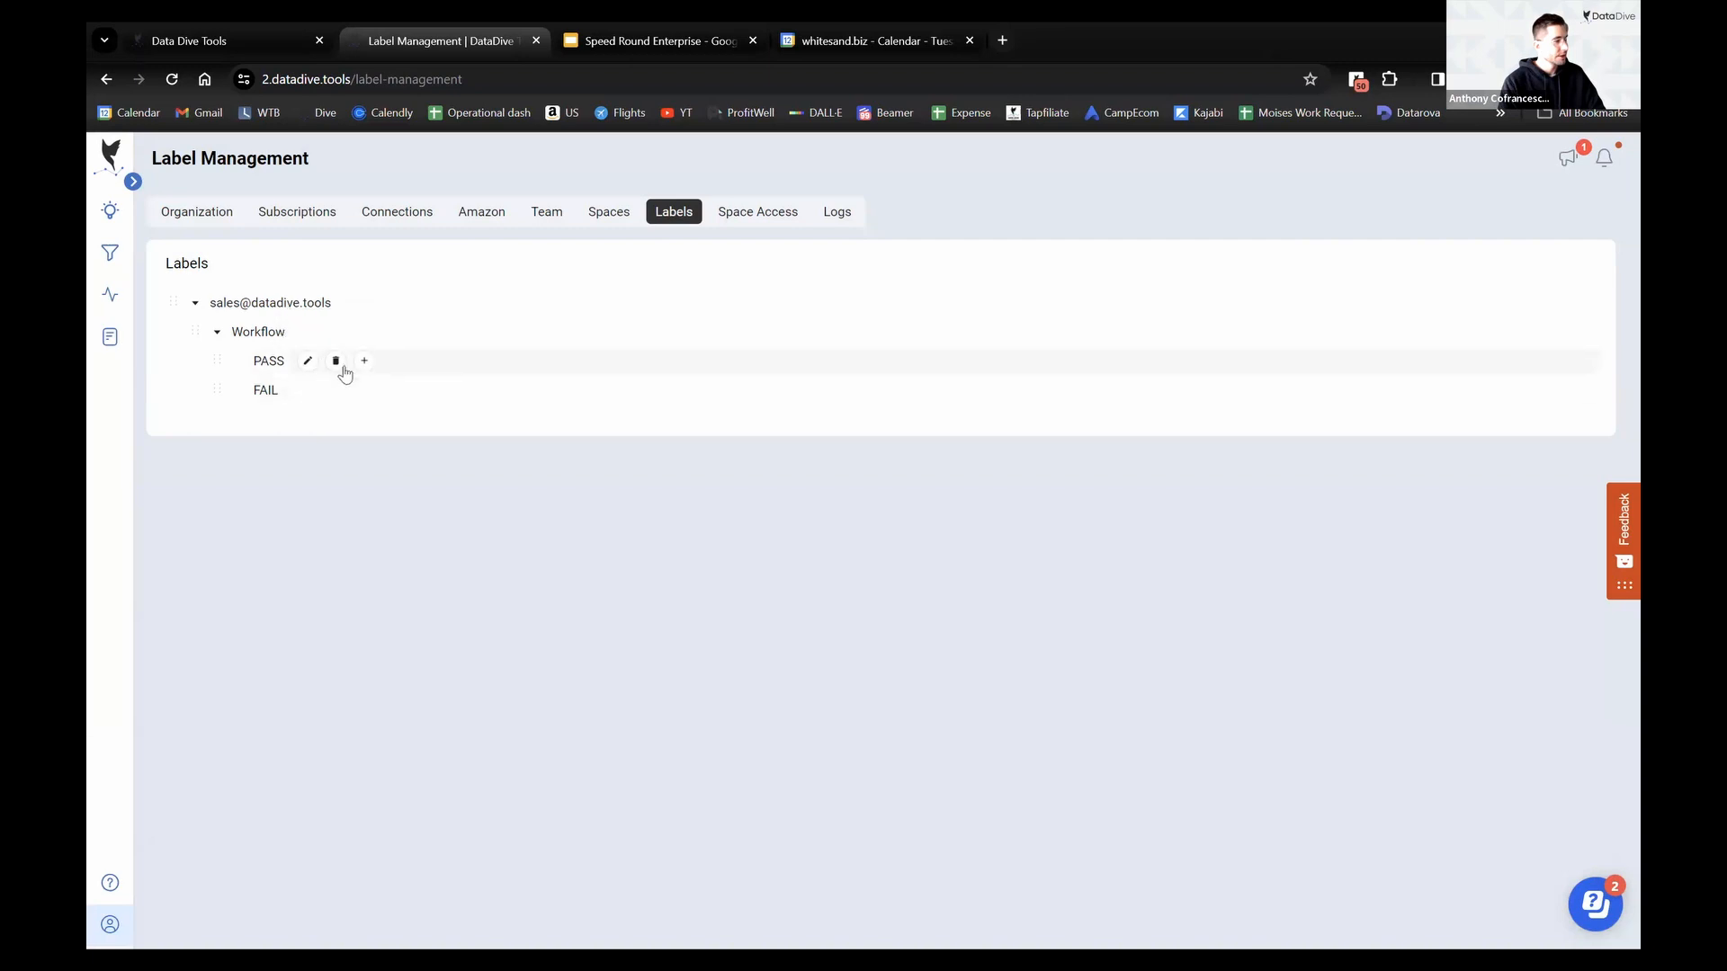
left_click(335, 360)
left_click(446, 317)
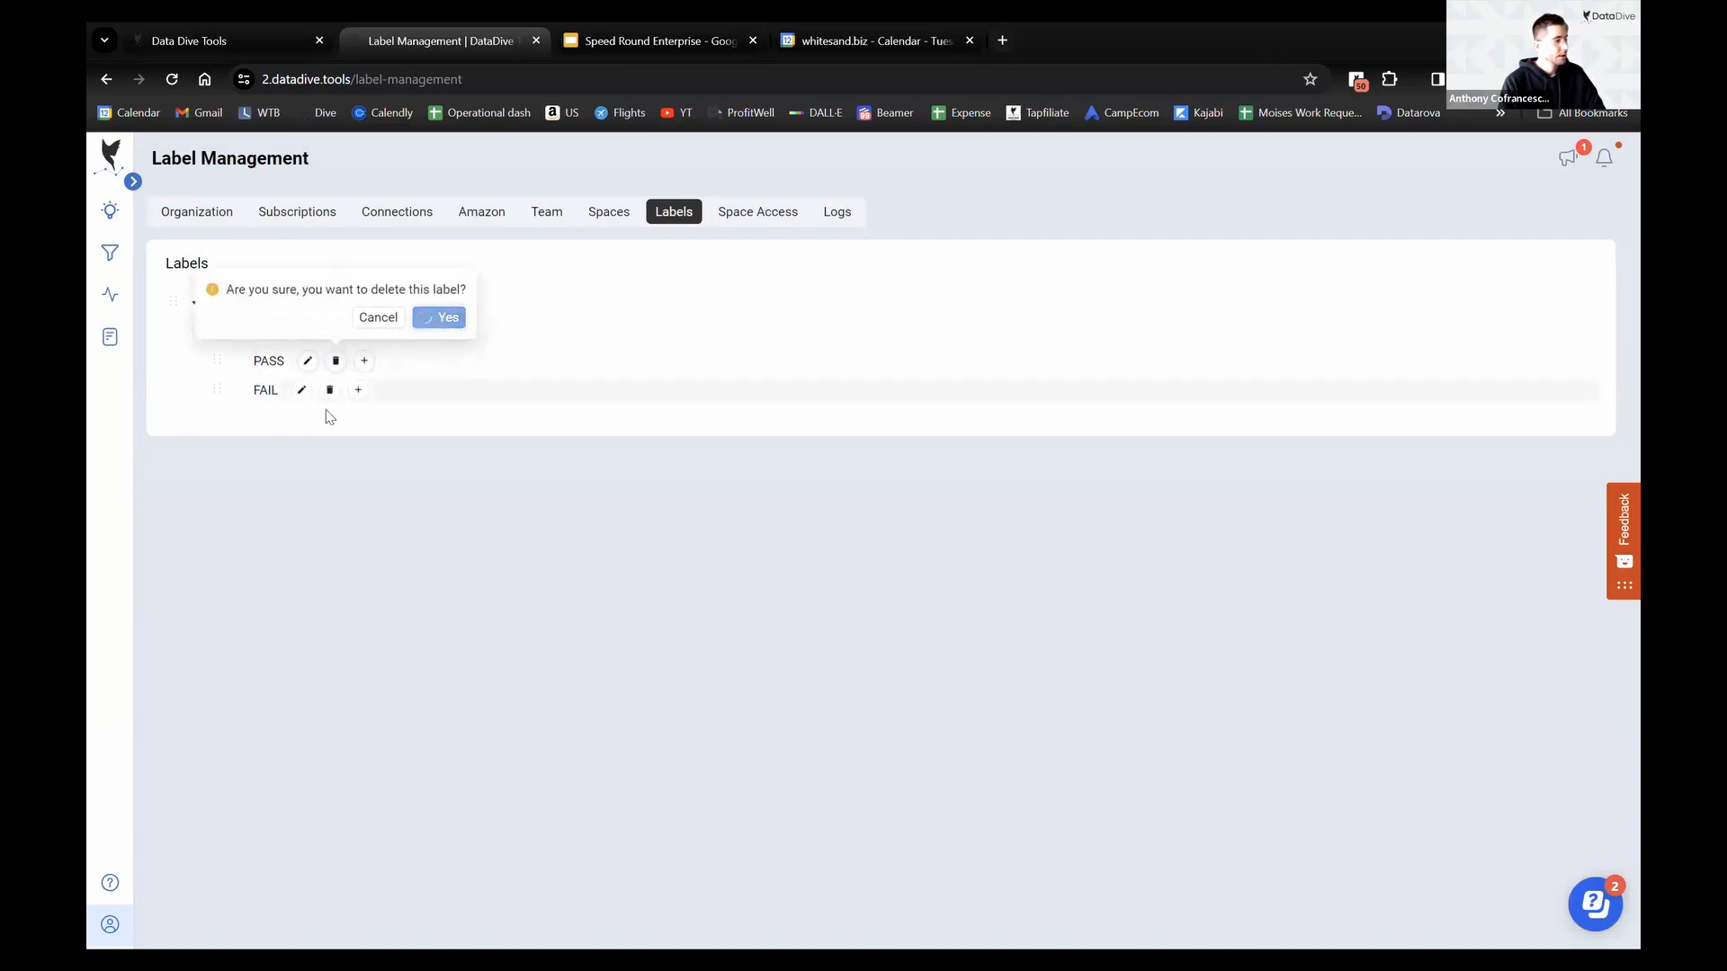
left_click(333, 362)
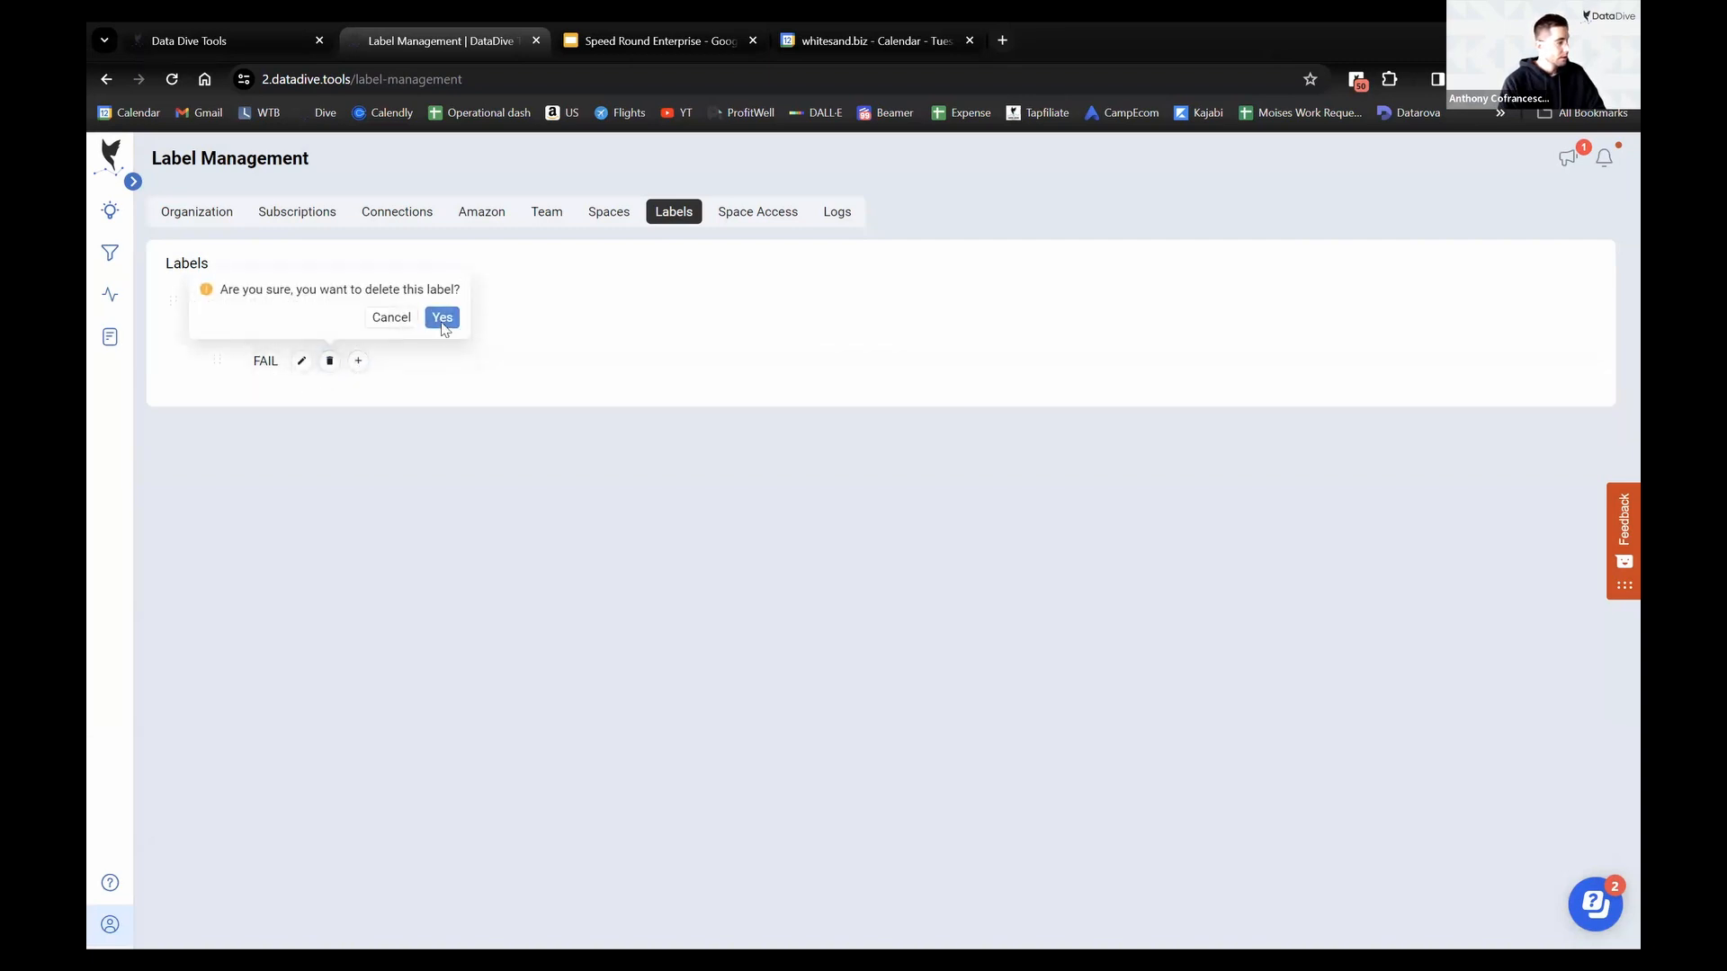
left_click(444, 317)
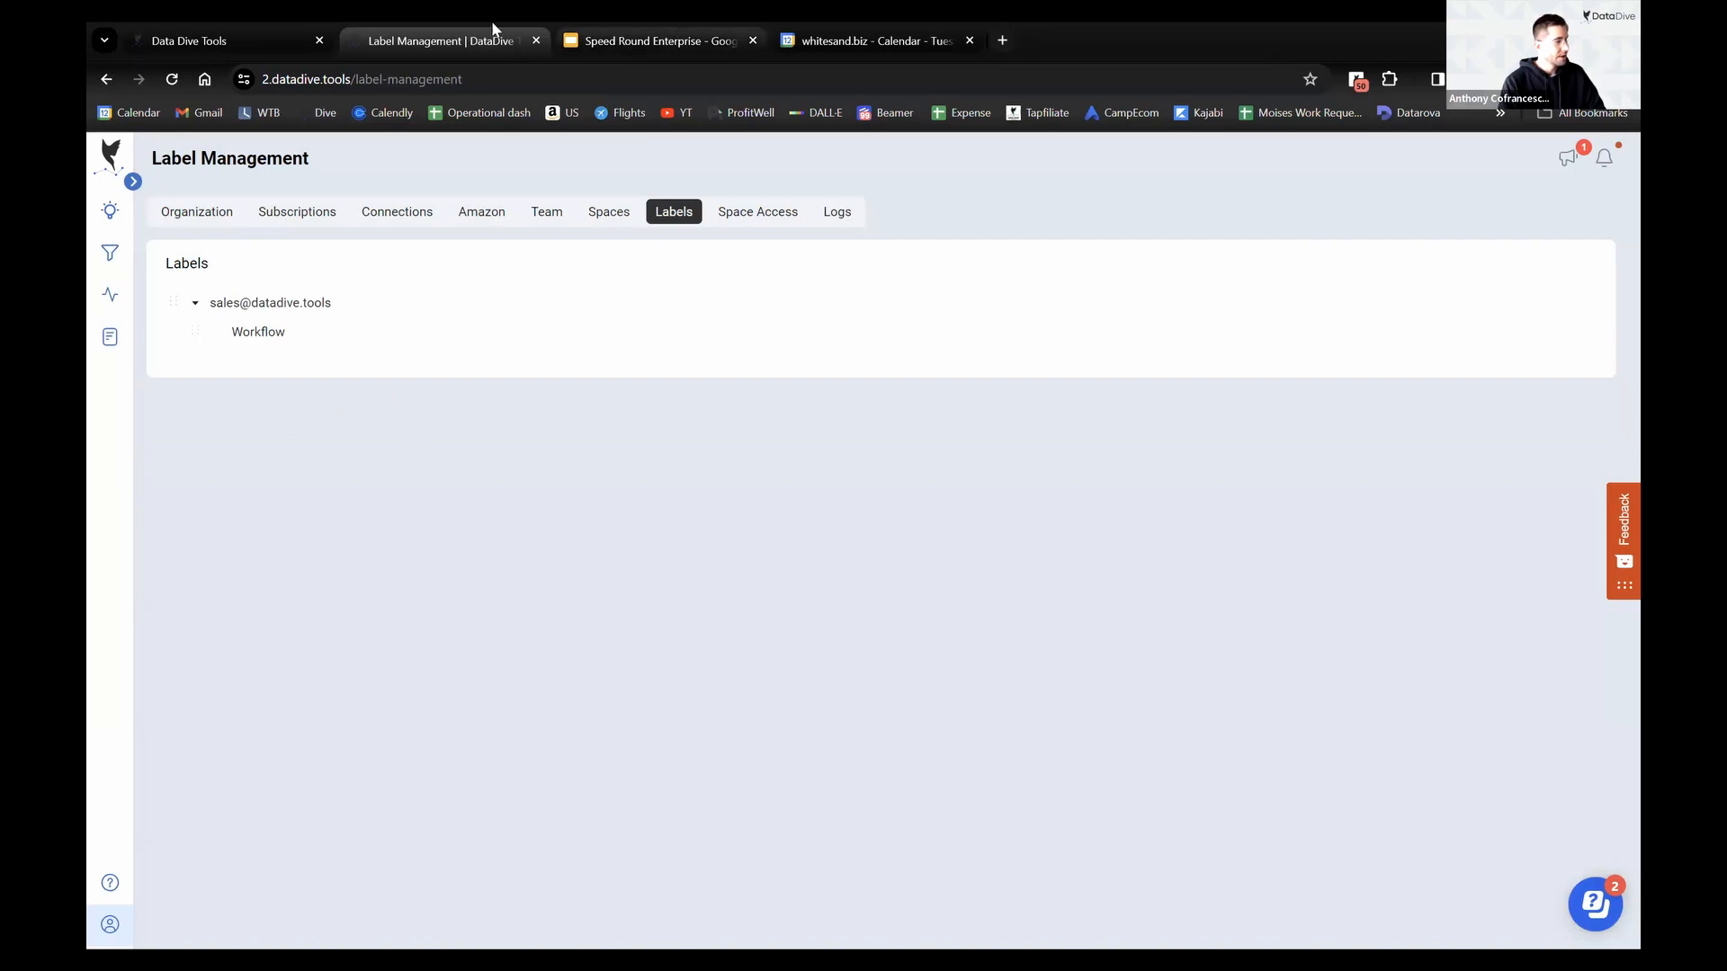
Consult the Validation Workflow slide in the Speed Round Enterprise presentation, and create an Ideation label under Workflow in DataDive
left_click_drag(656, 41, 440, 41)
scroll(194, 557, "up", 2)
left_click(223, 382)
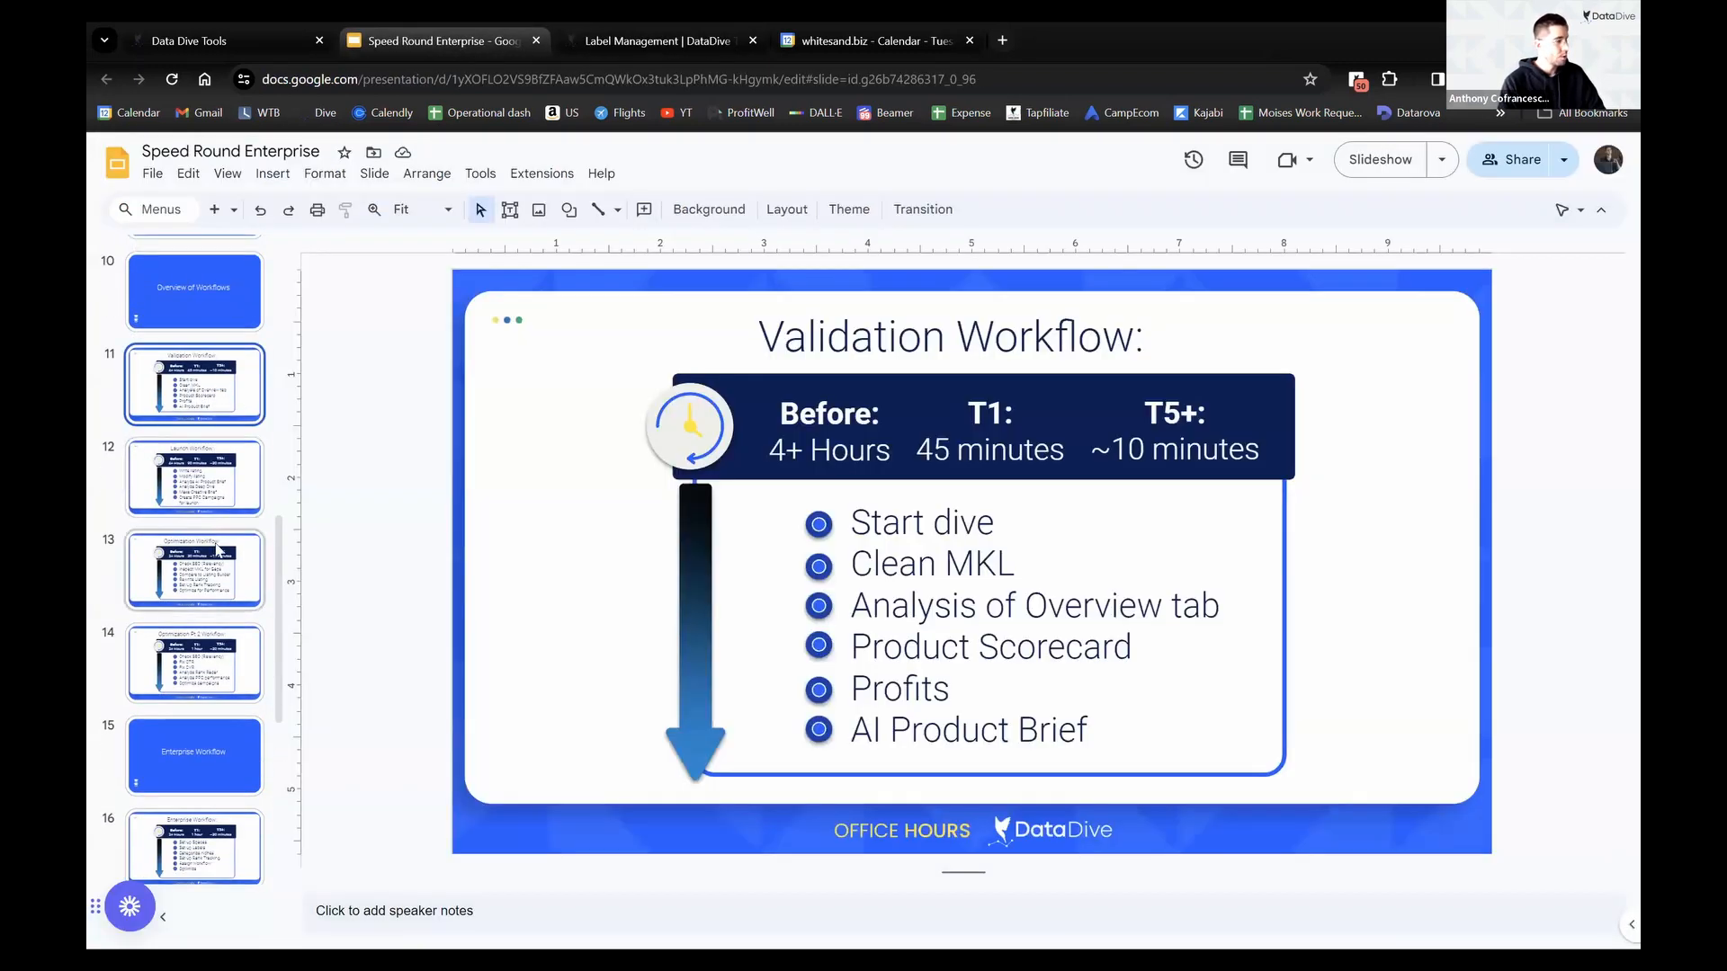
left_click(690, 38)
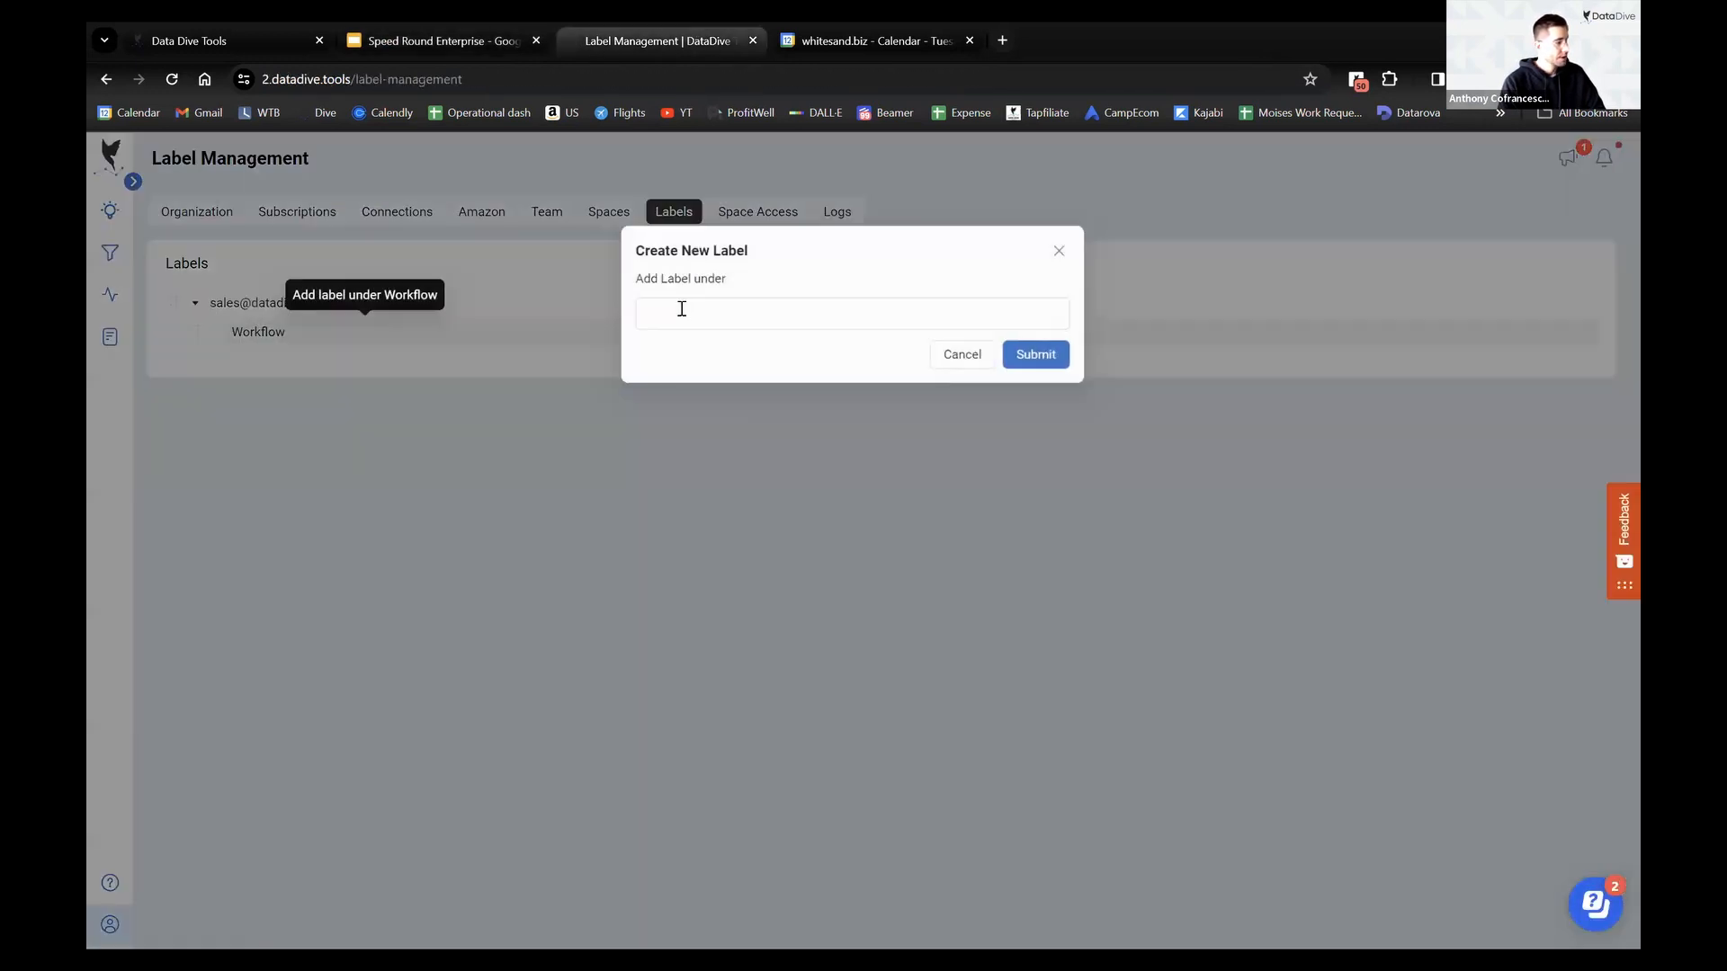
left_click(685, 305)
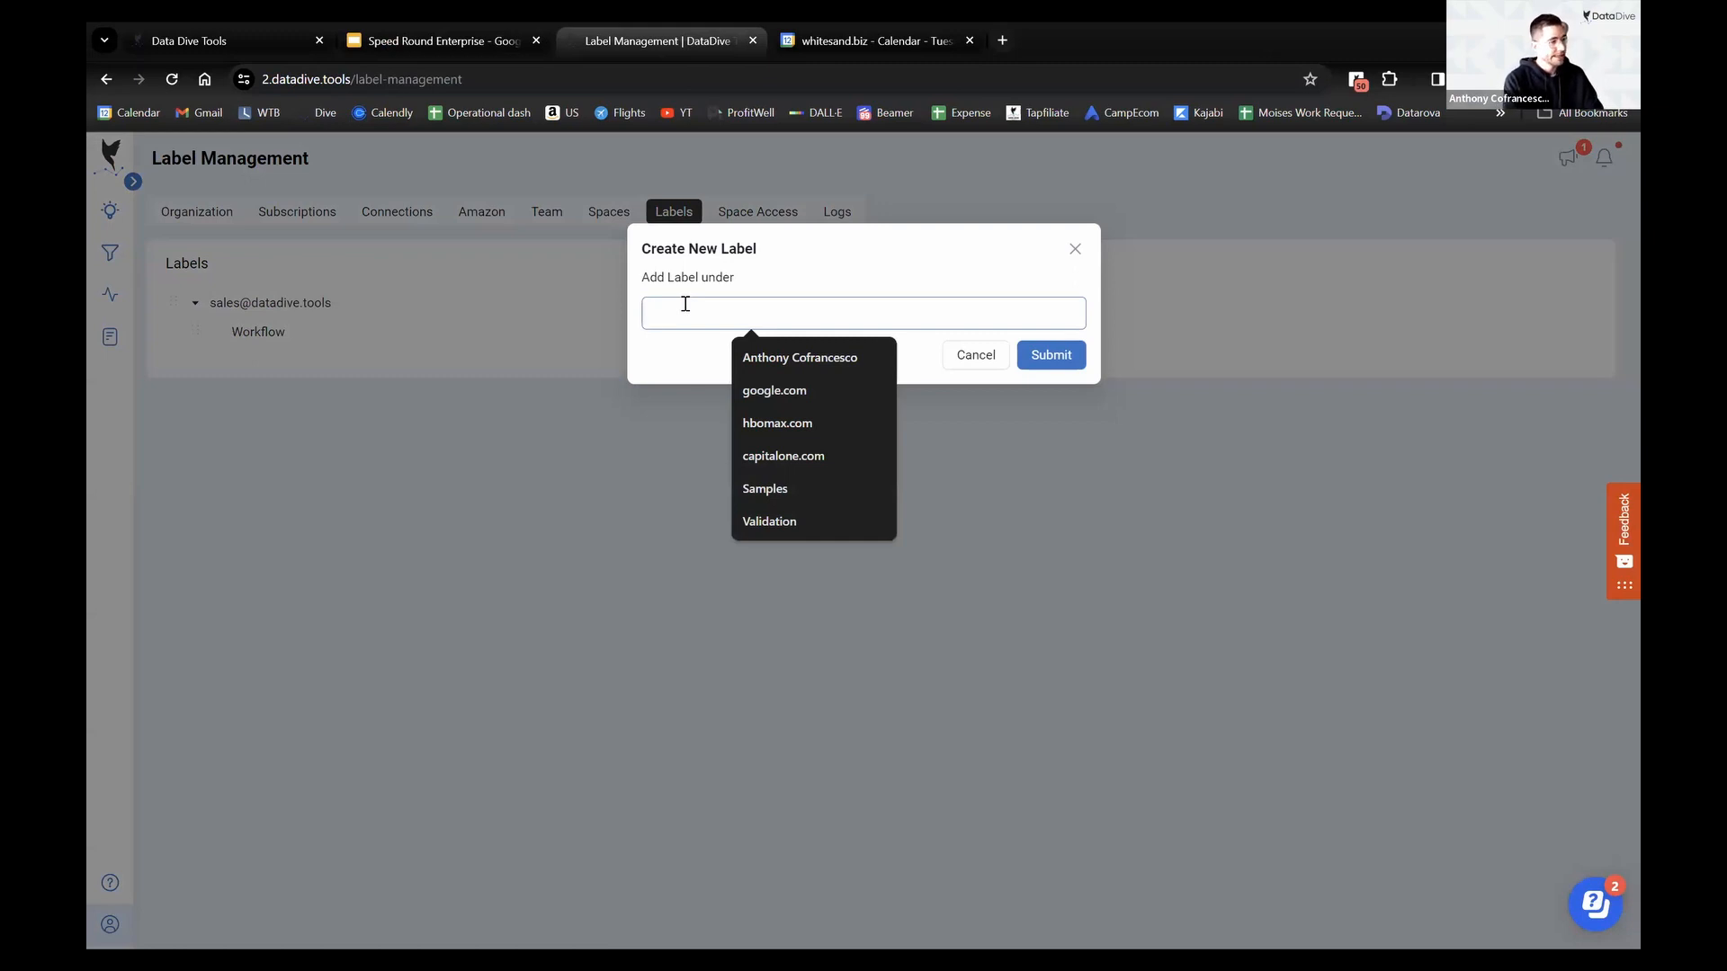
type("Ideation")
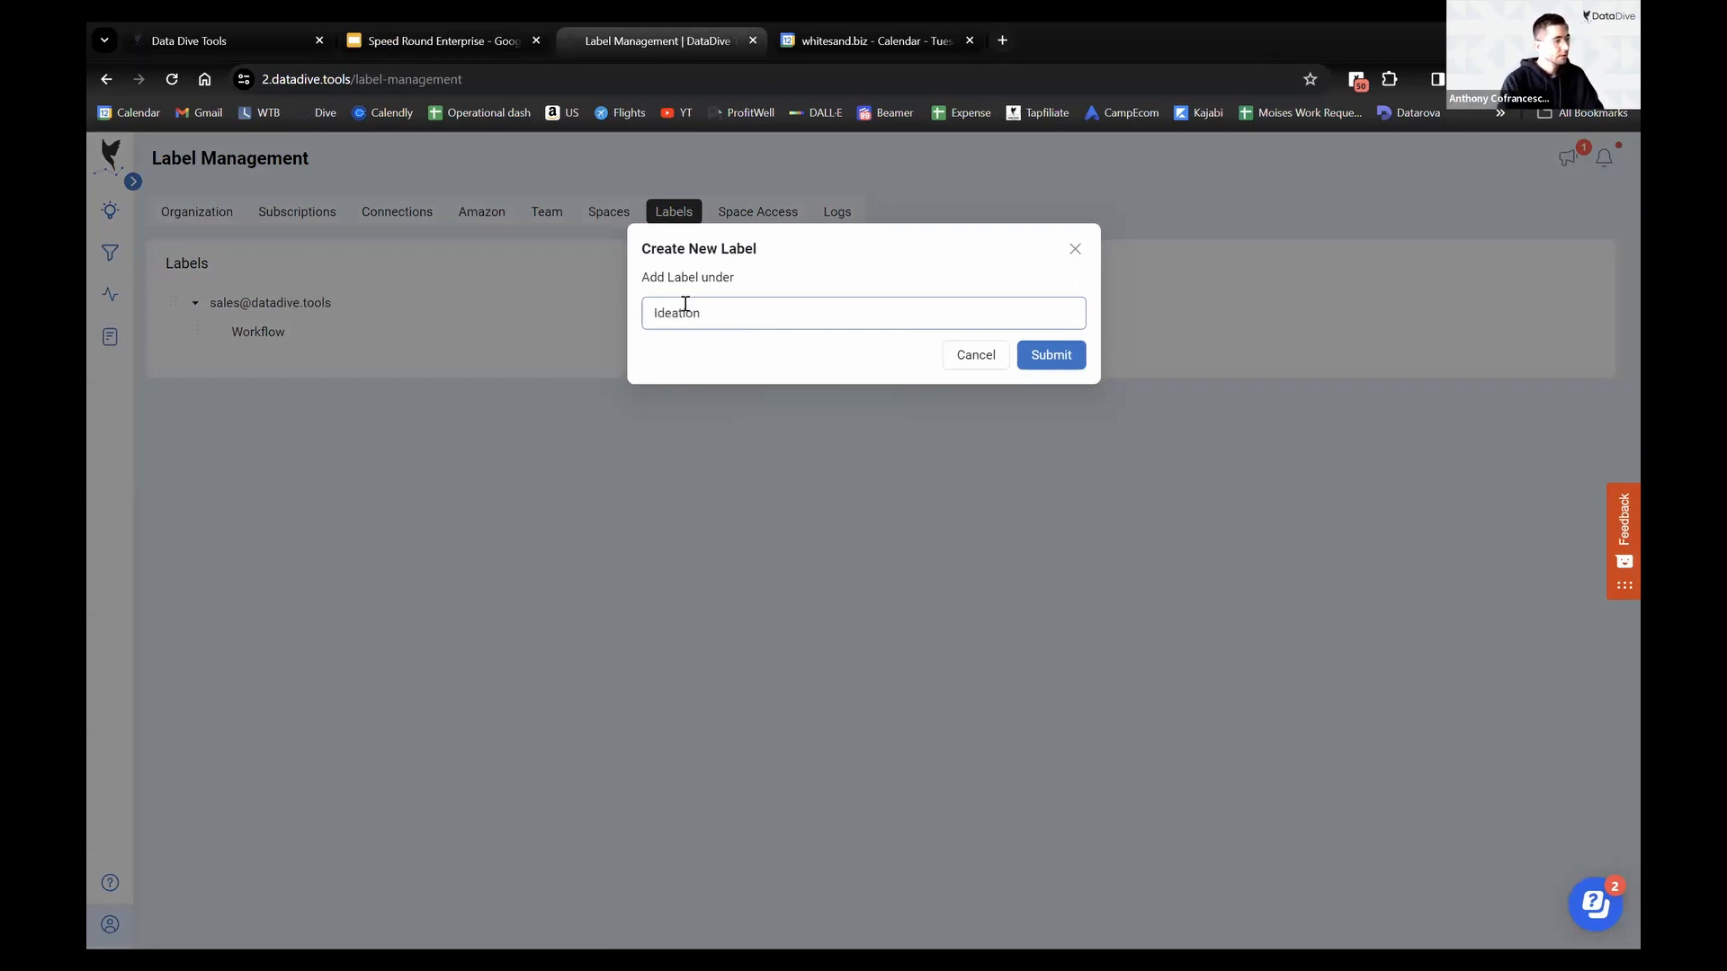
left_click(1050, 357)
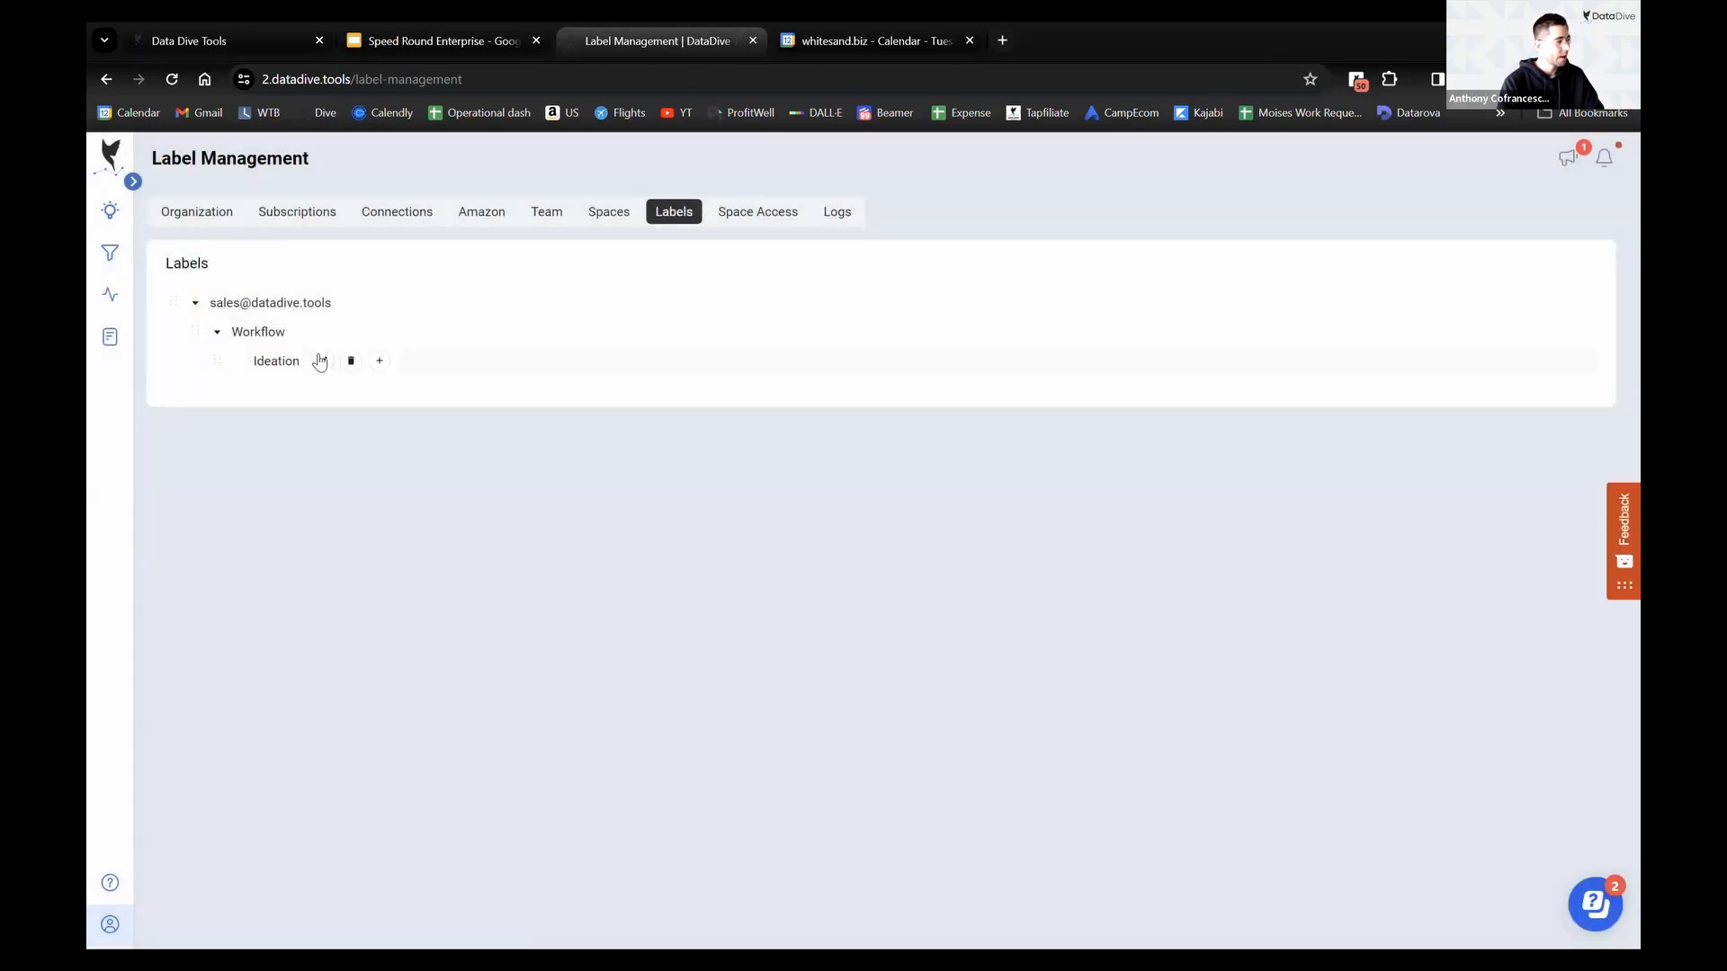
Try adding a label named Validation: Scorecard beneath Ideation, and delete that nested label
left_click(379, 360)
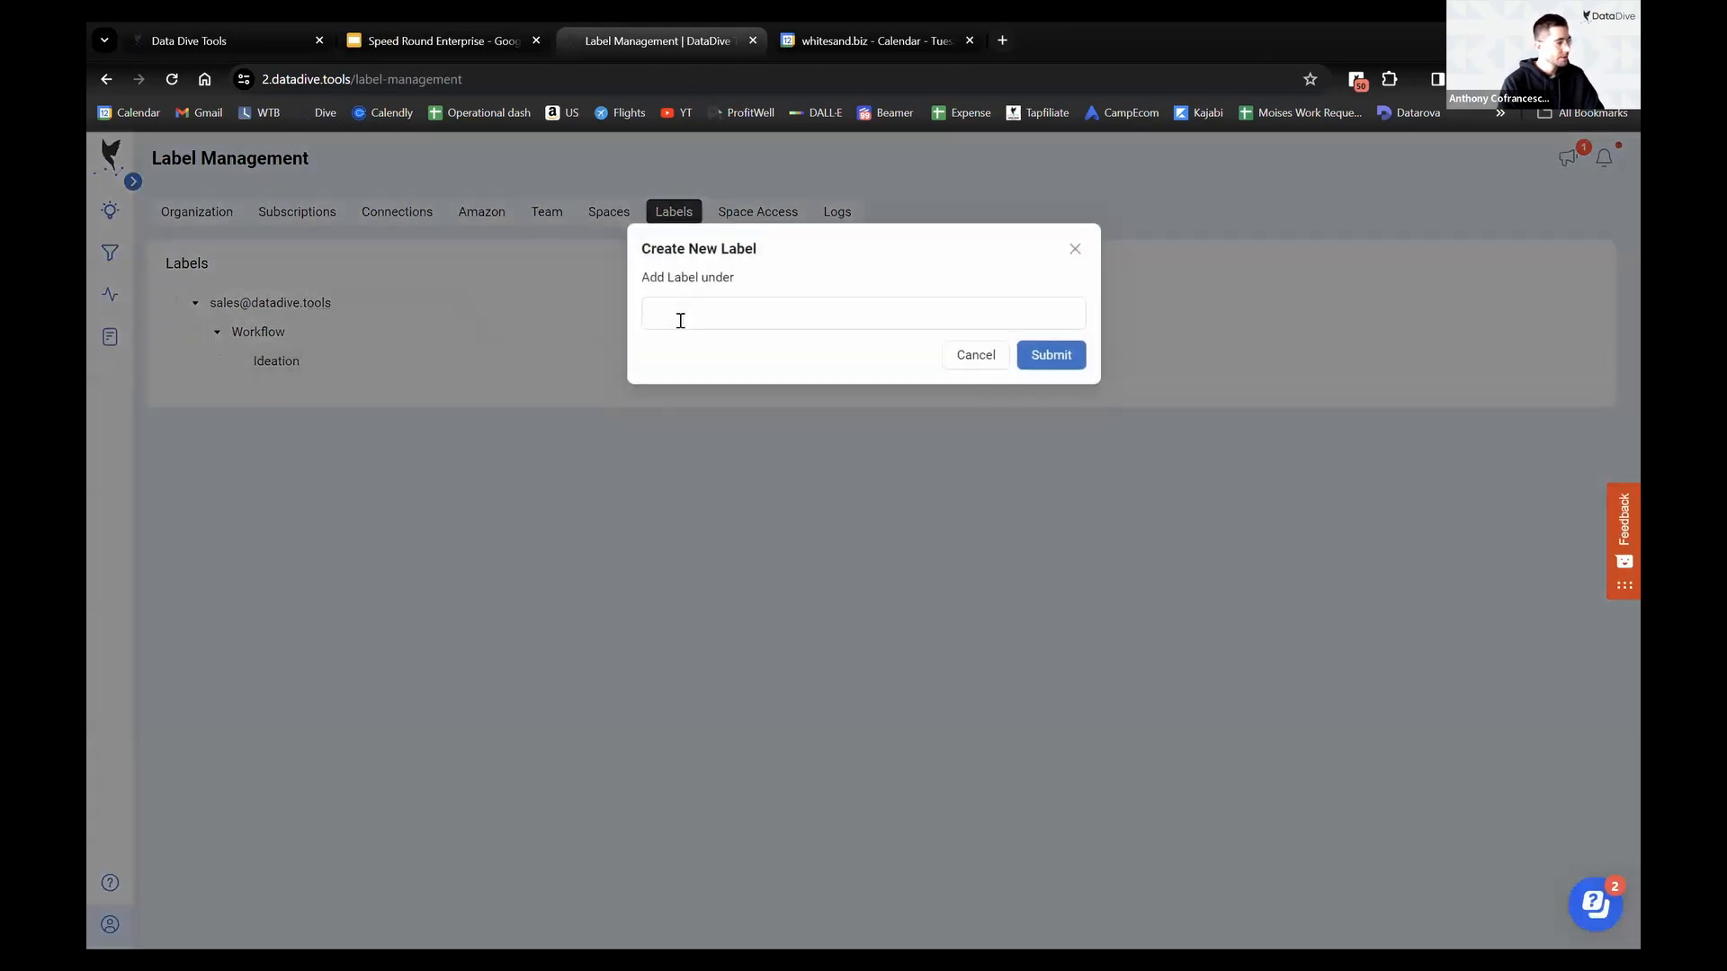
left_click(680, 320)
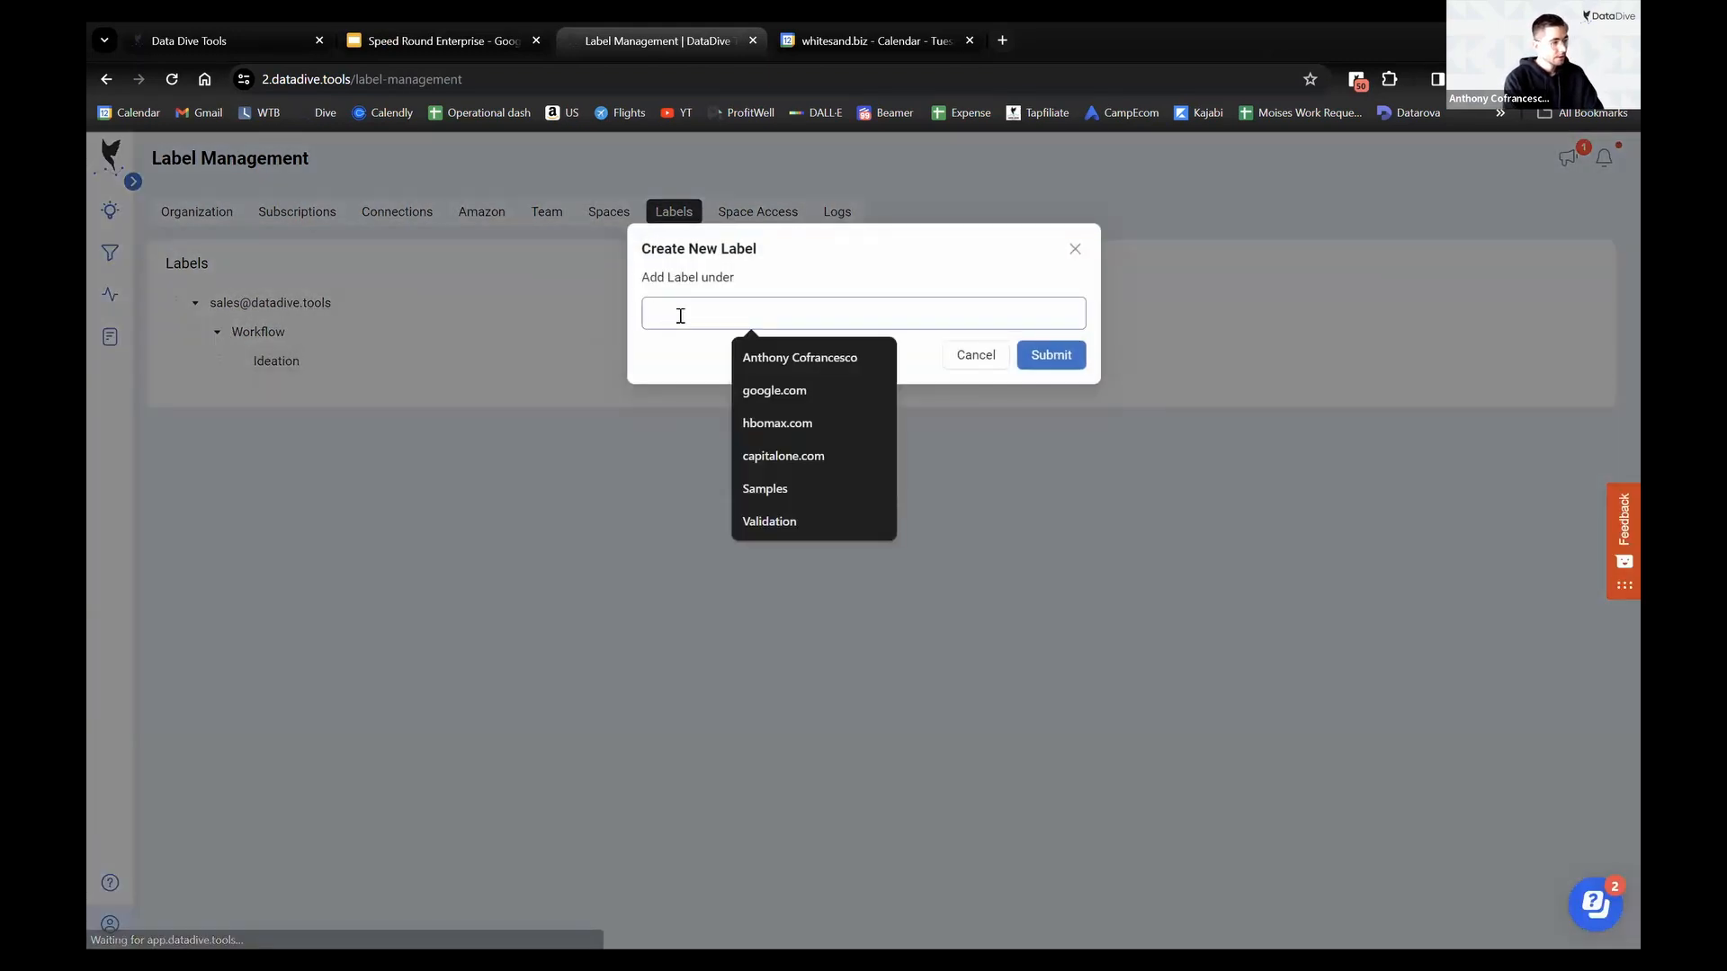
type("Validation: So")
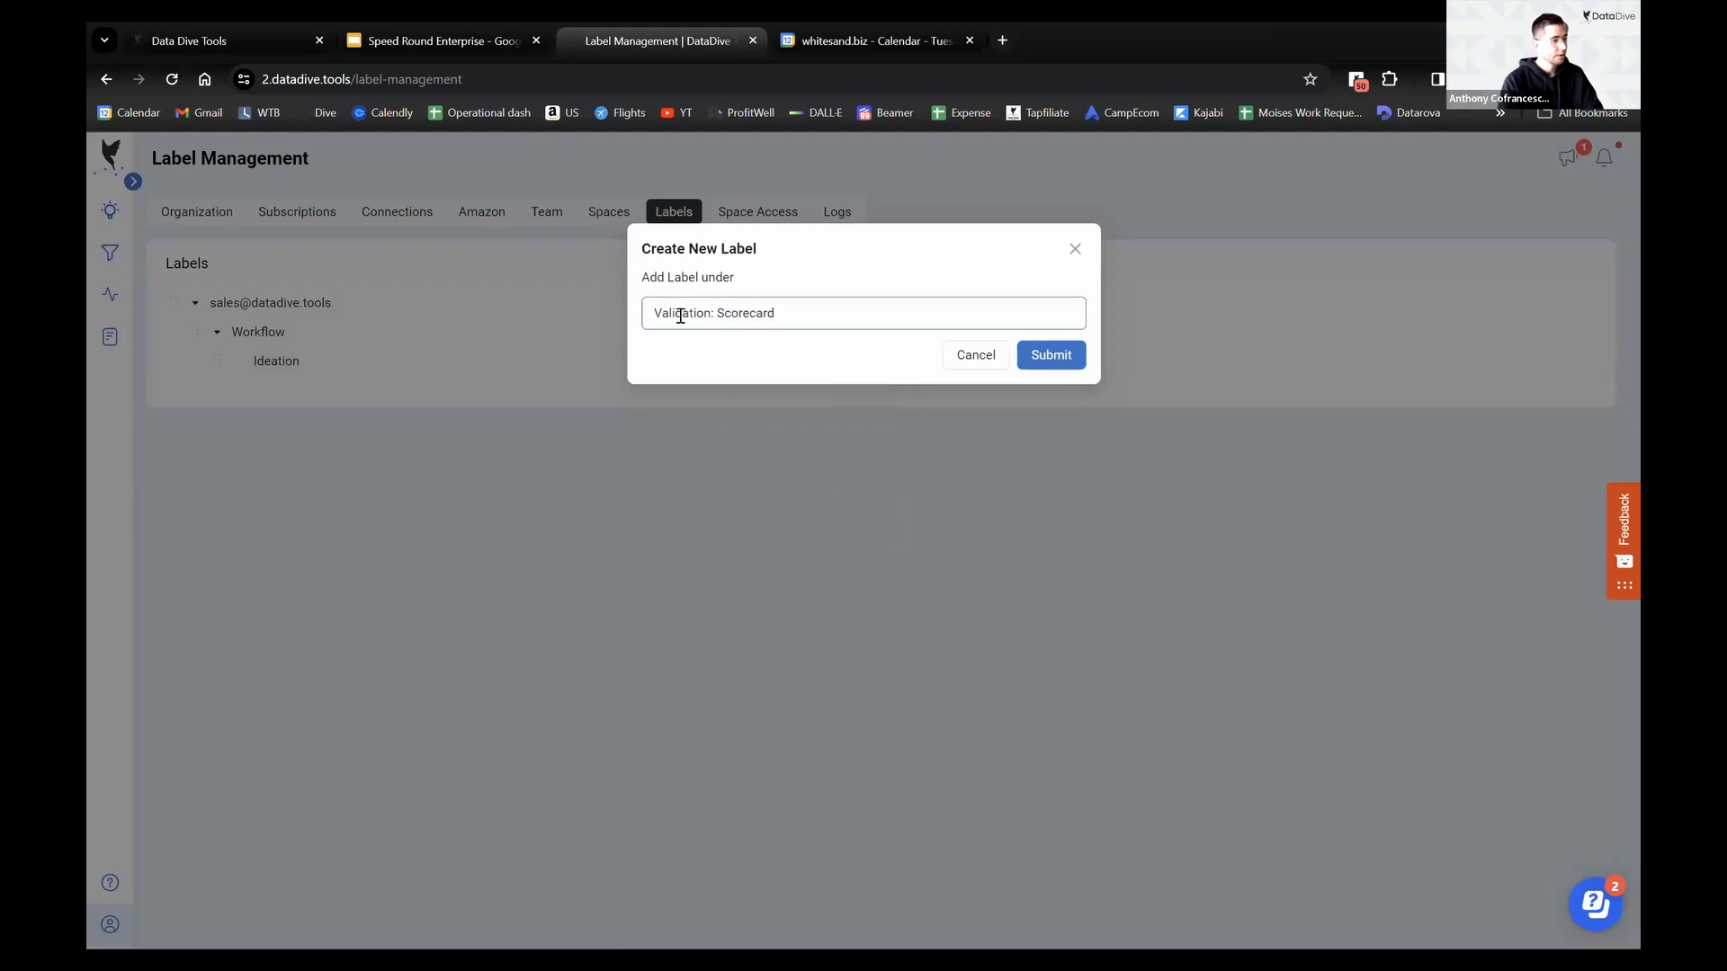
left_click(1050, 355)
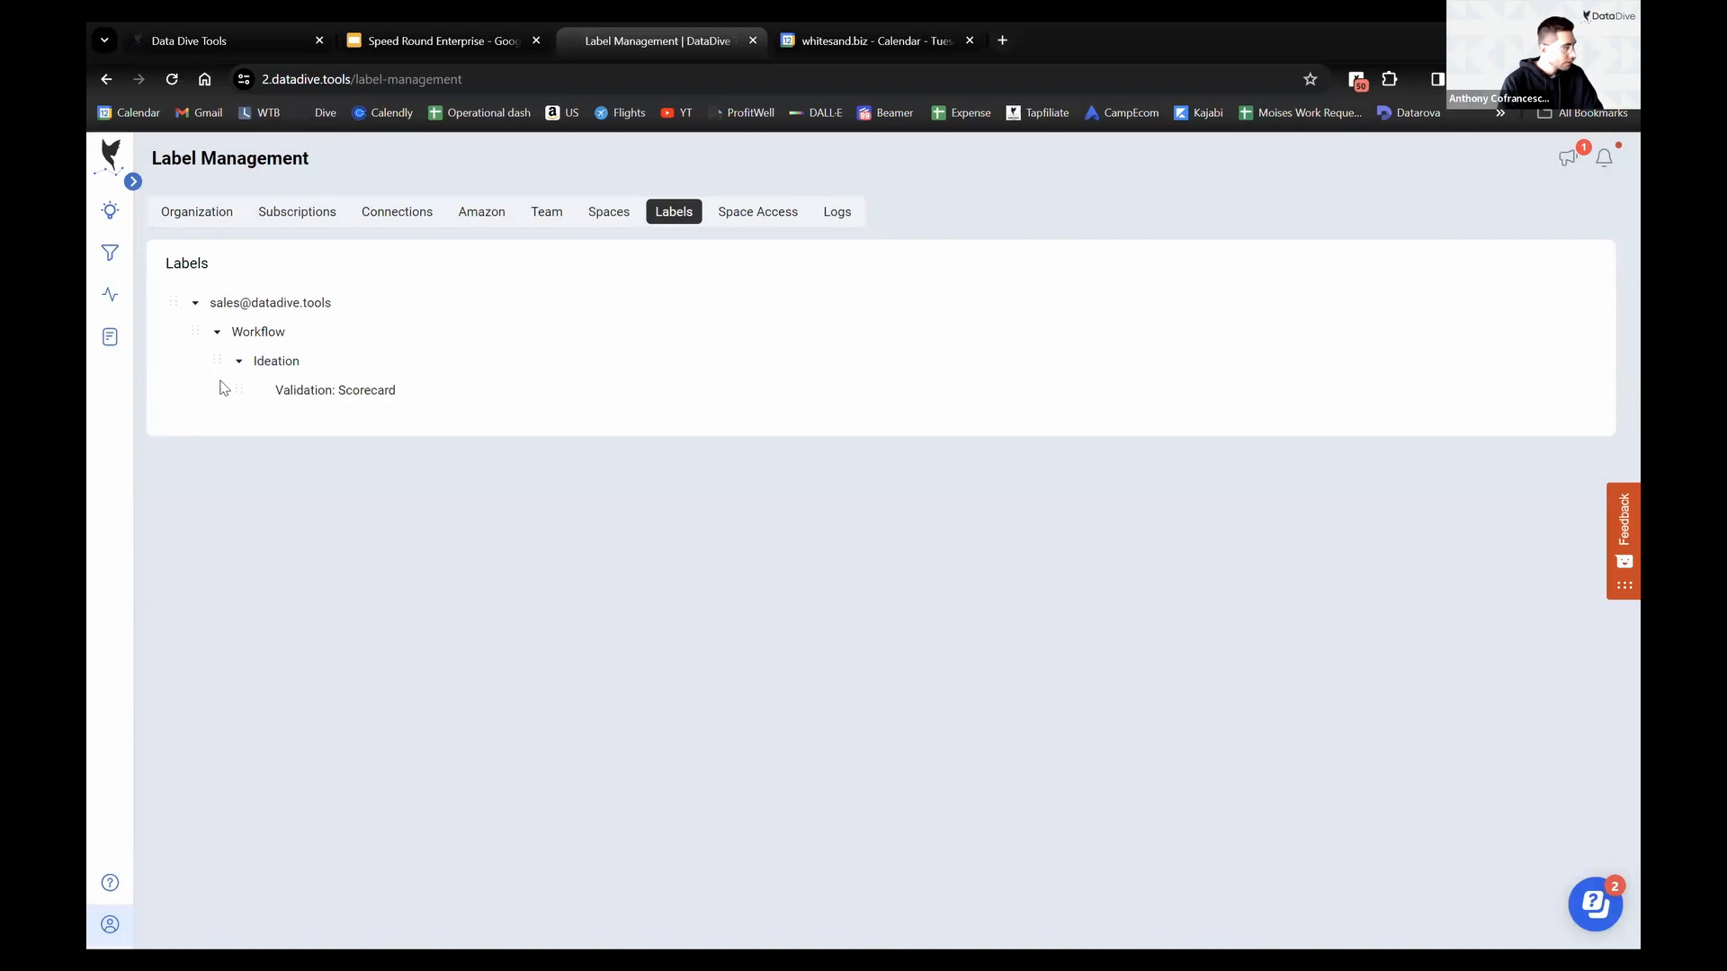
left_click(447, 389)
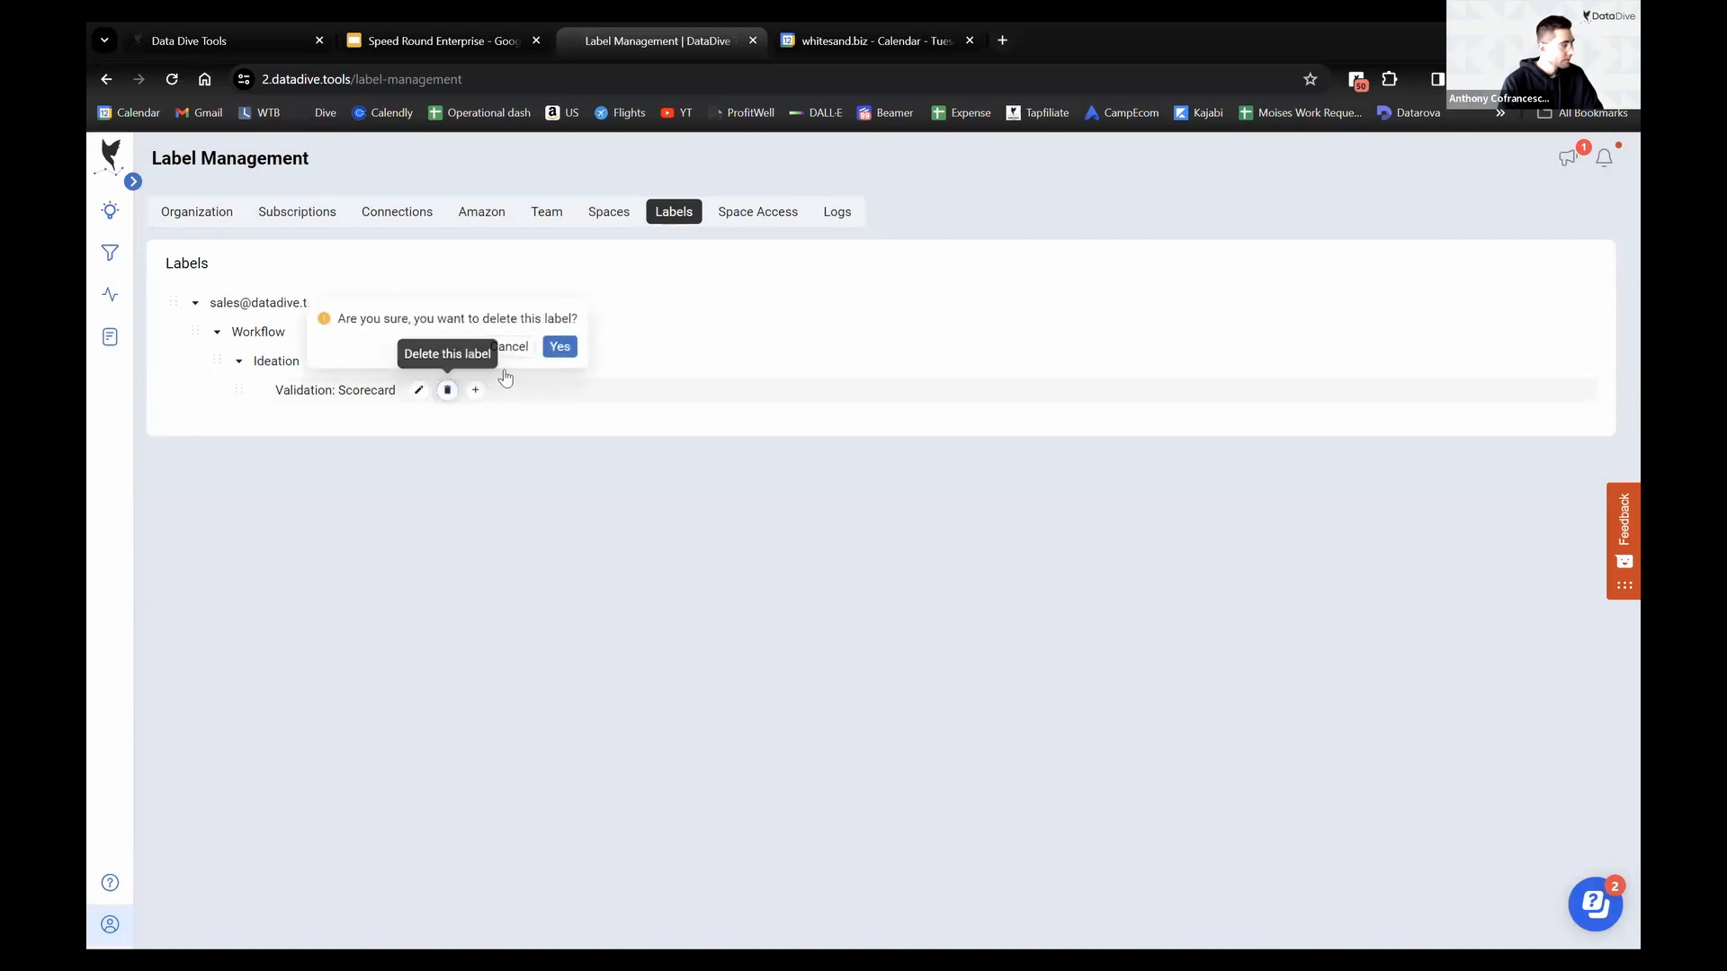
left_click(560, 346)
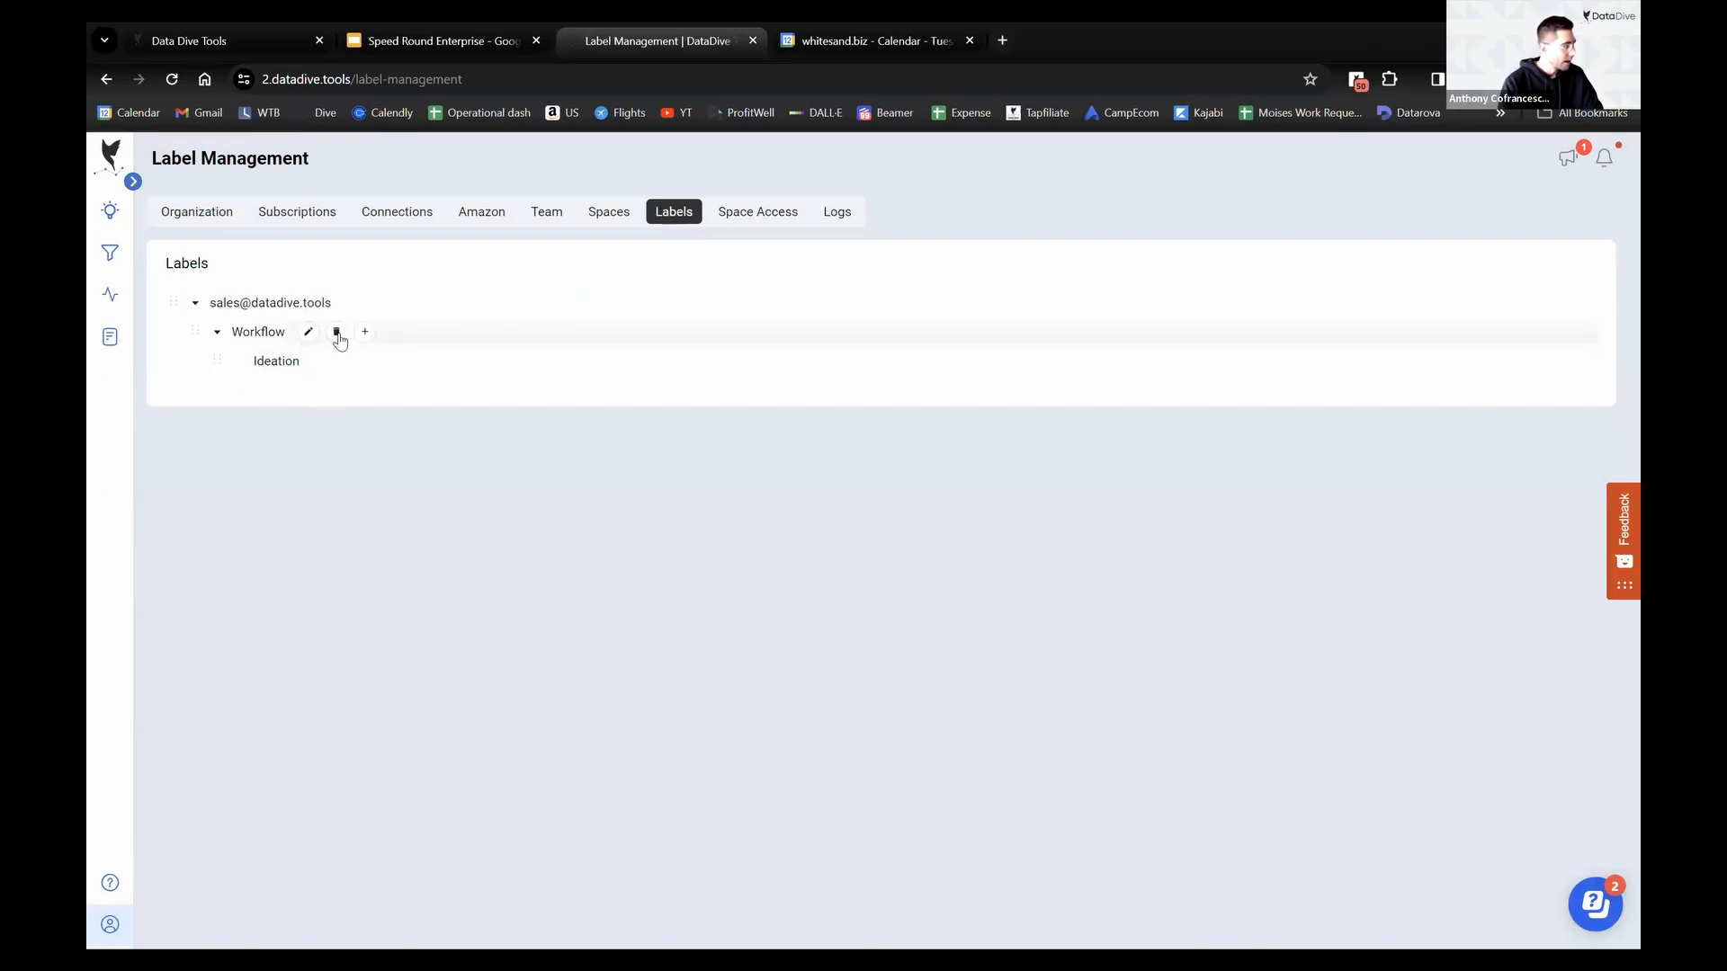
Create a label named Validation: Scorecard directly under Workflow
left_click(365, 332)
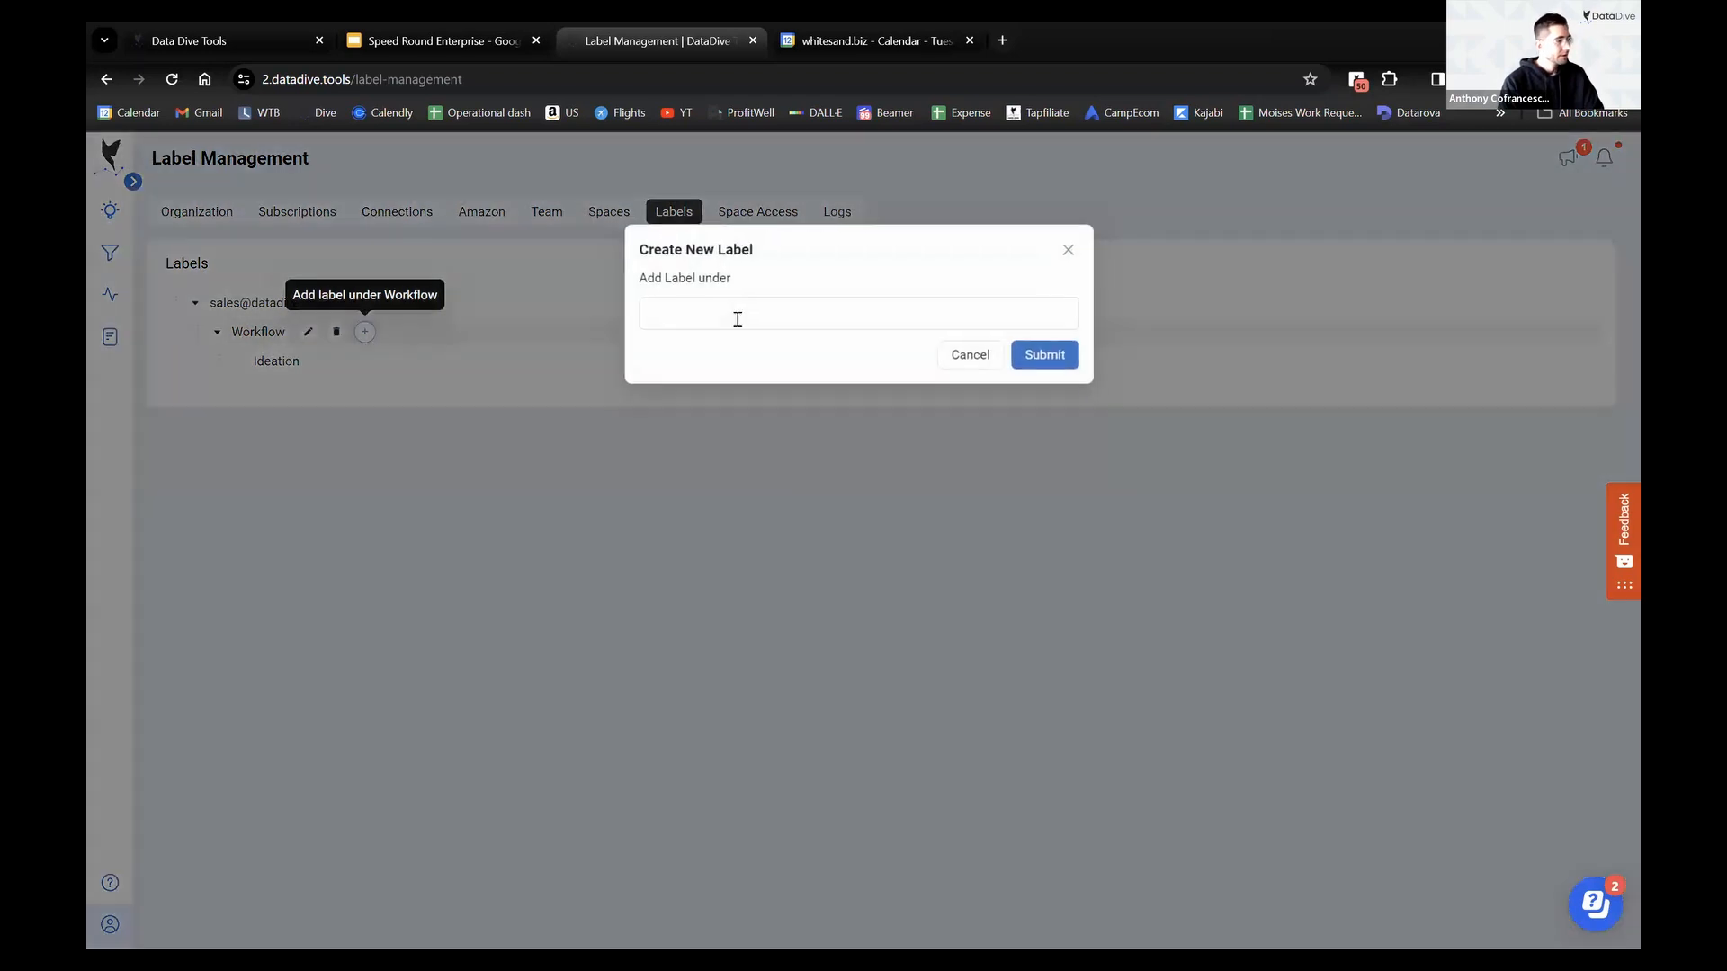
left_click(738, 320)
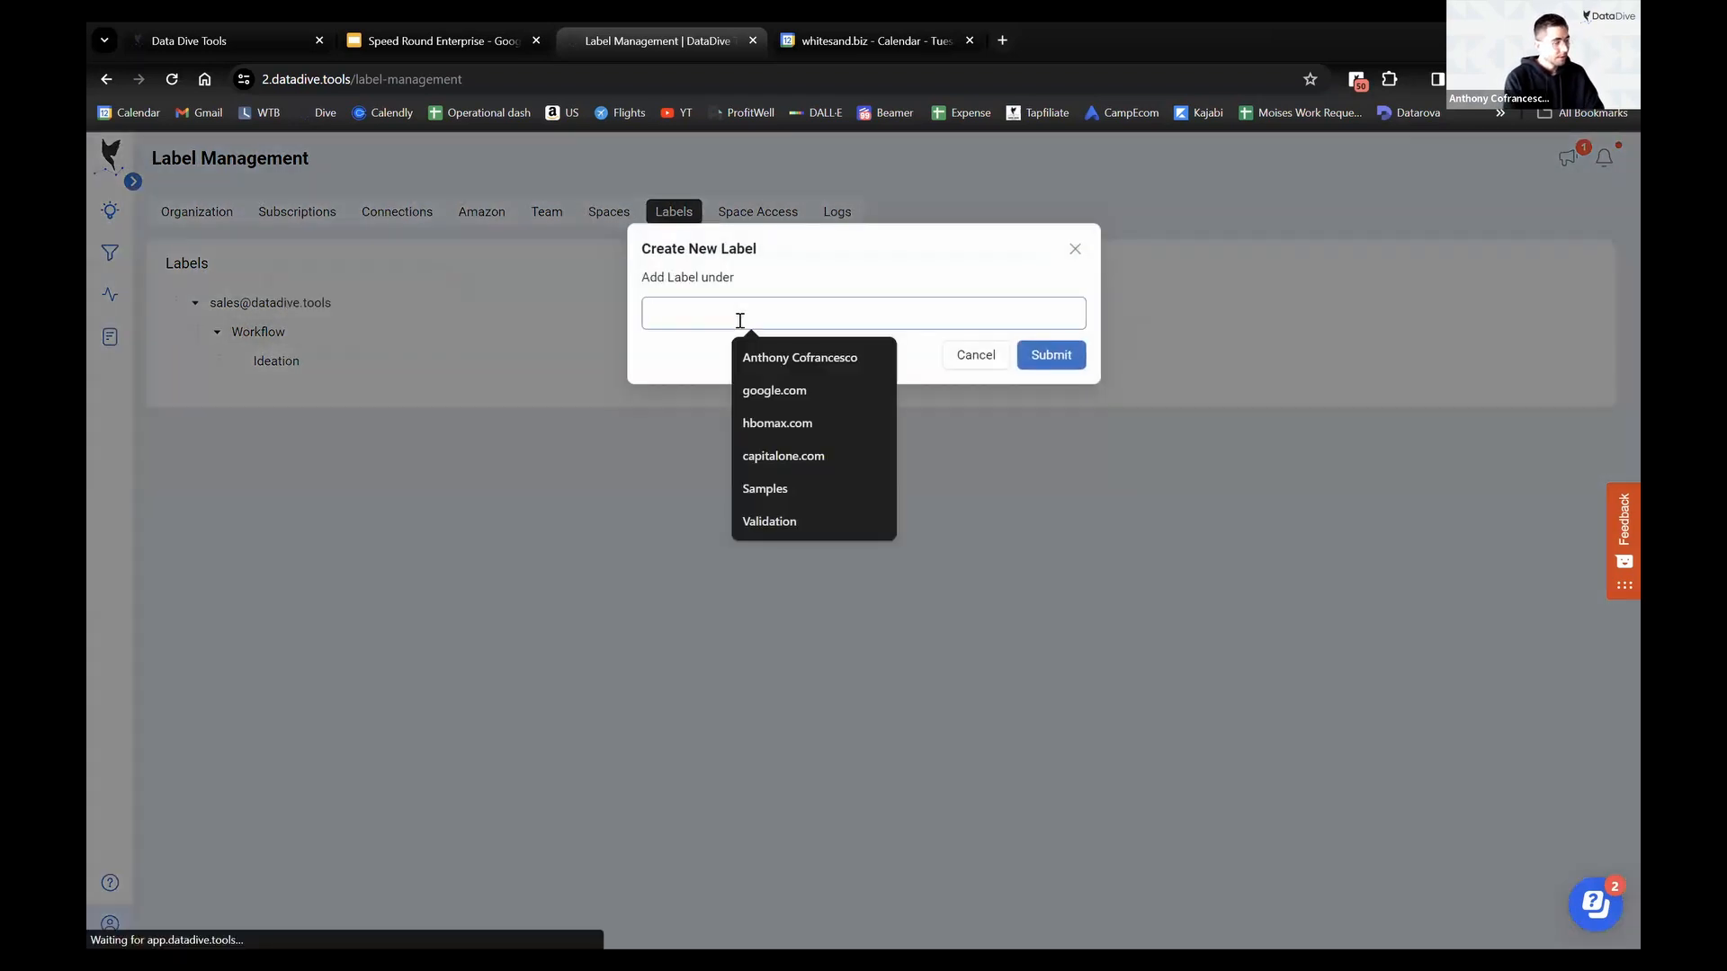
type("Validation: Scorecard")
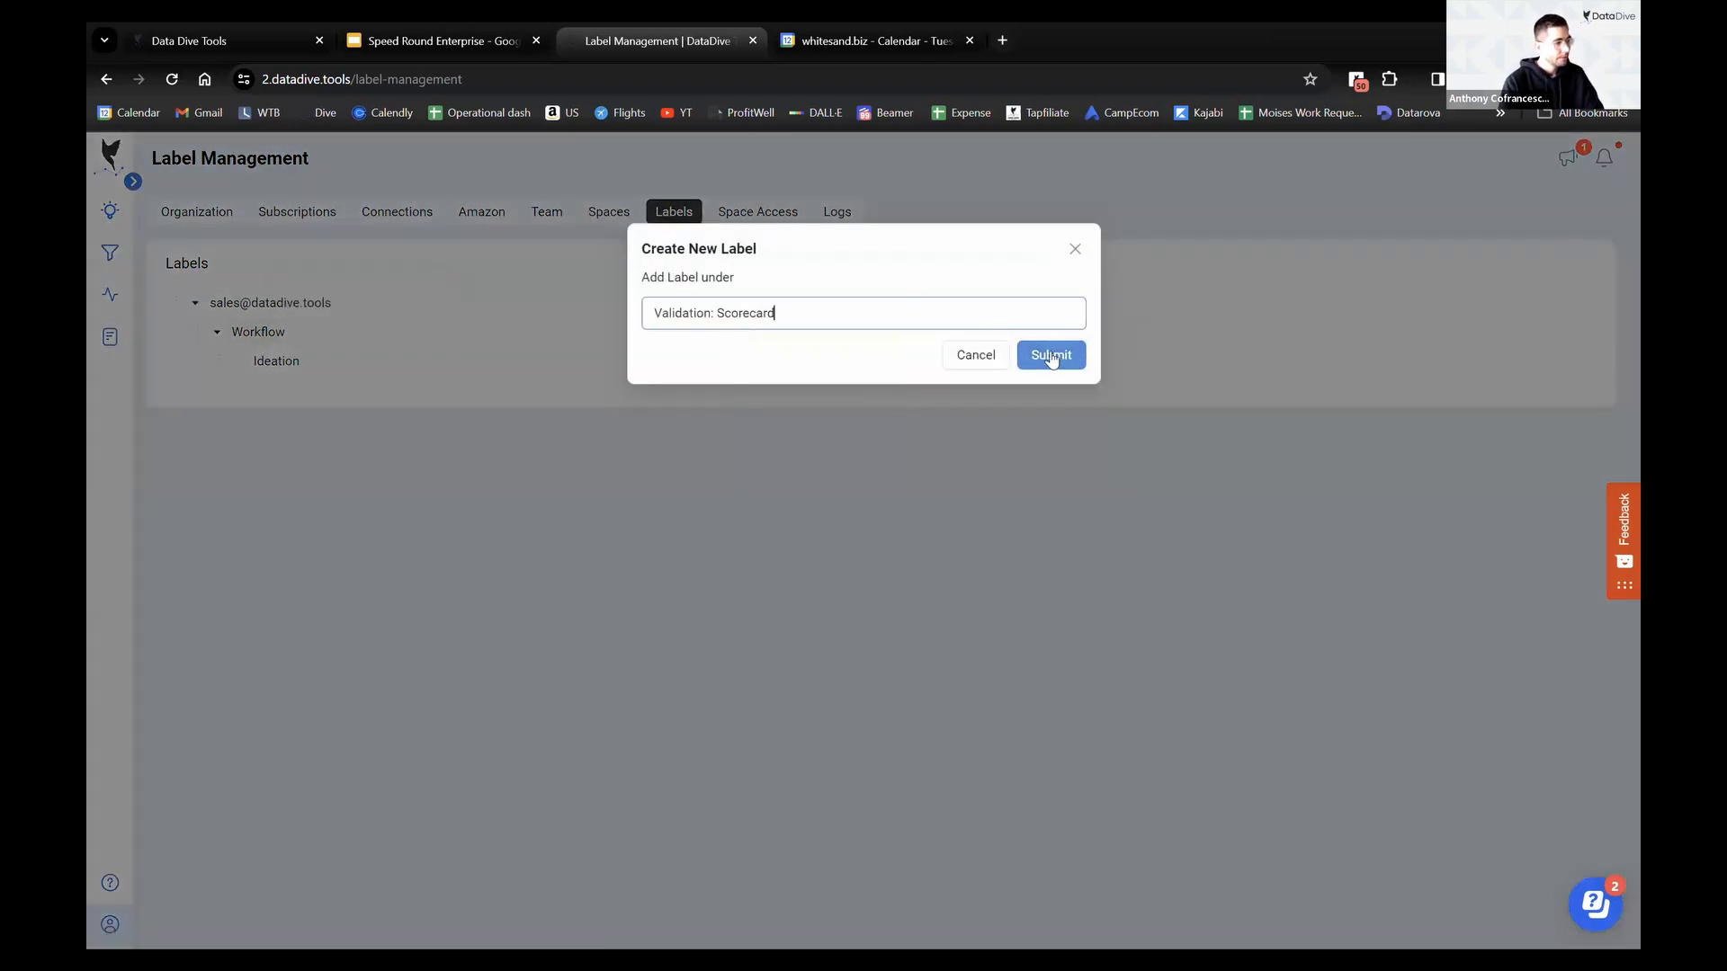
left_click(1051, 357)
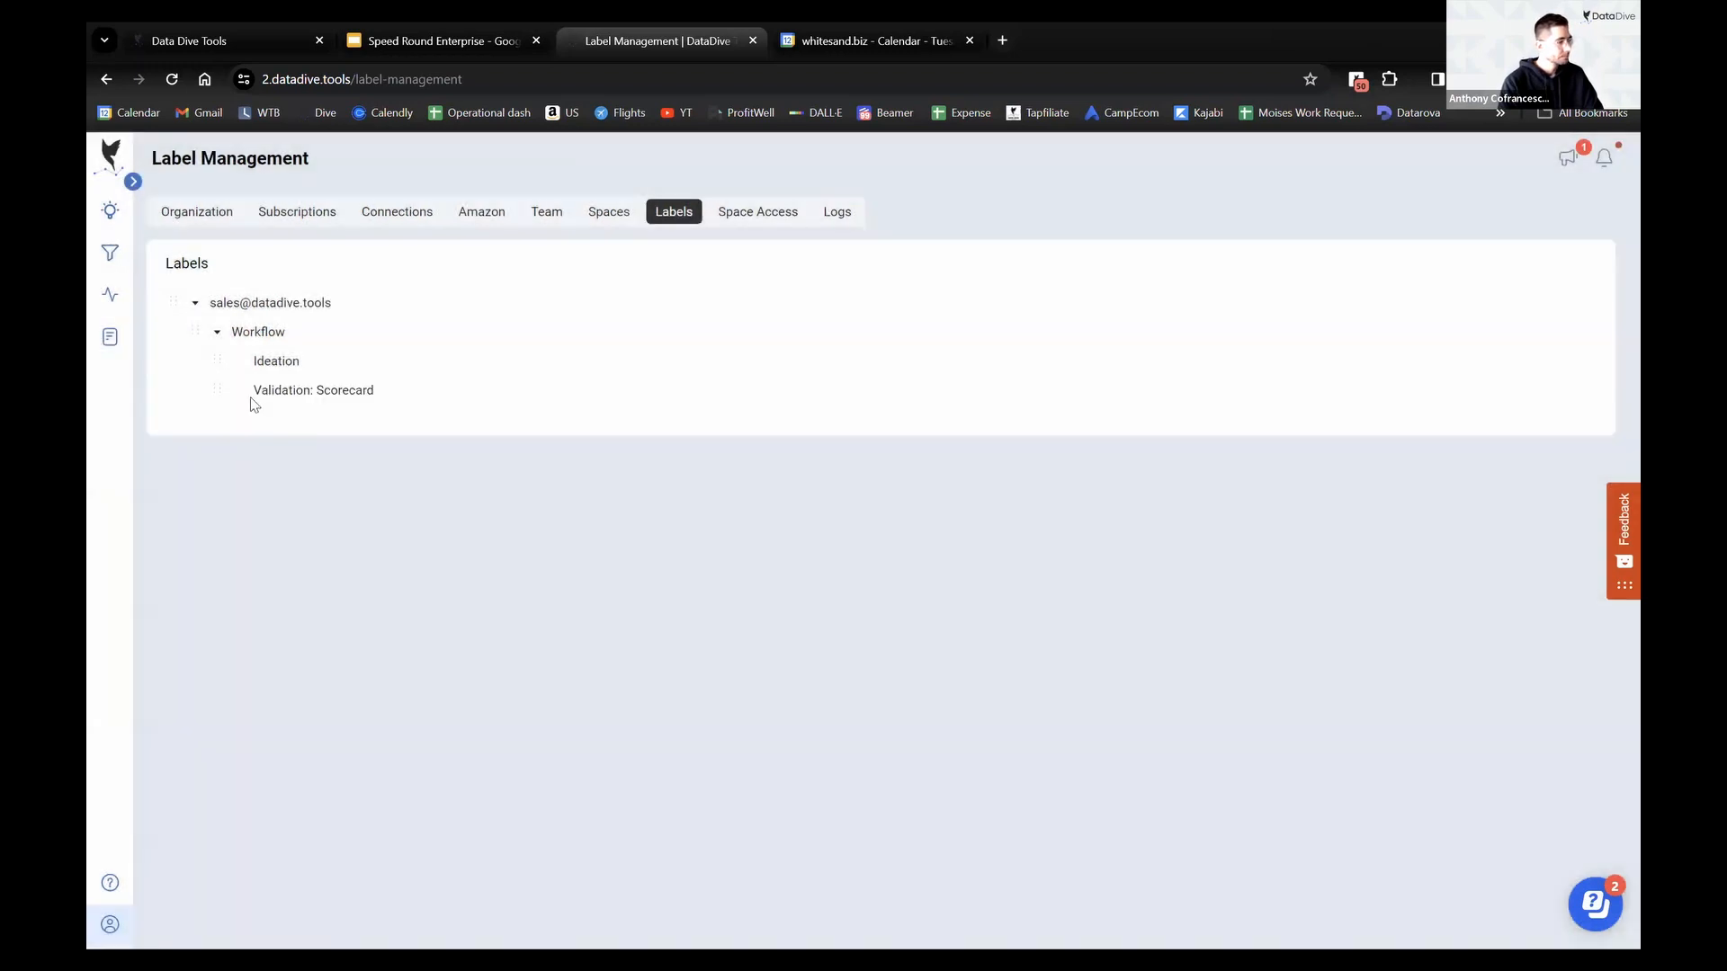
Add another label directly under Workflow, named Validation: Profits
left_click(366, 332)
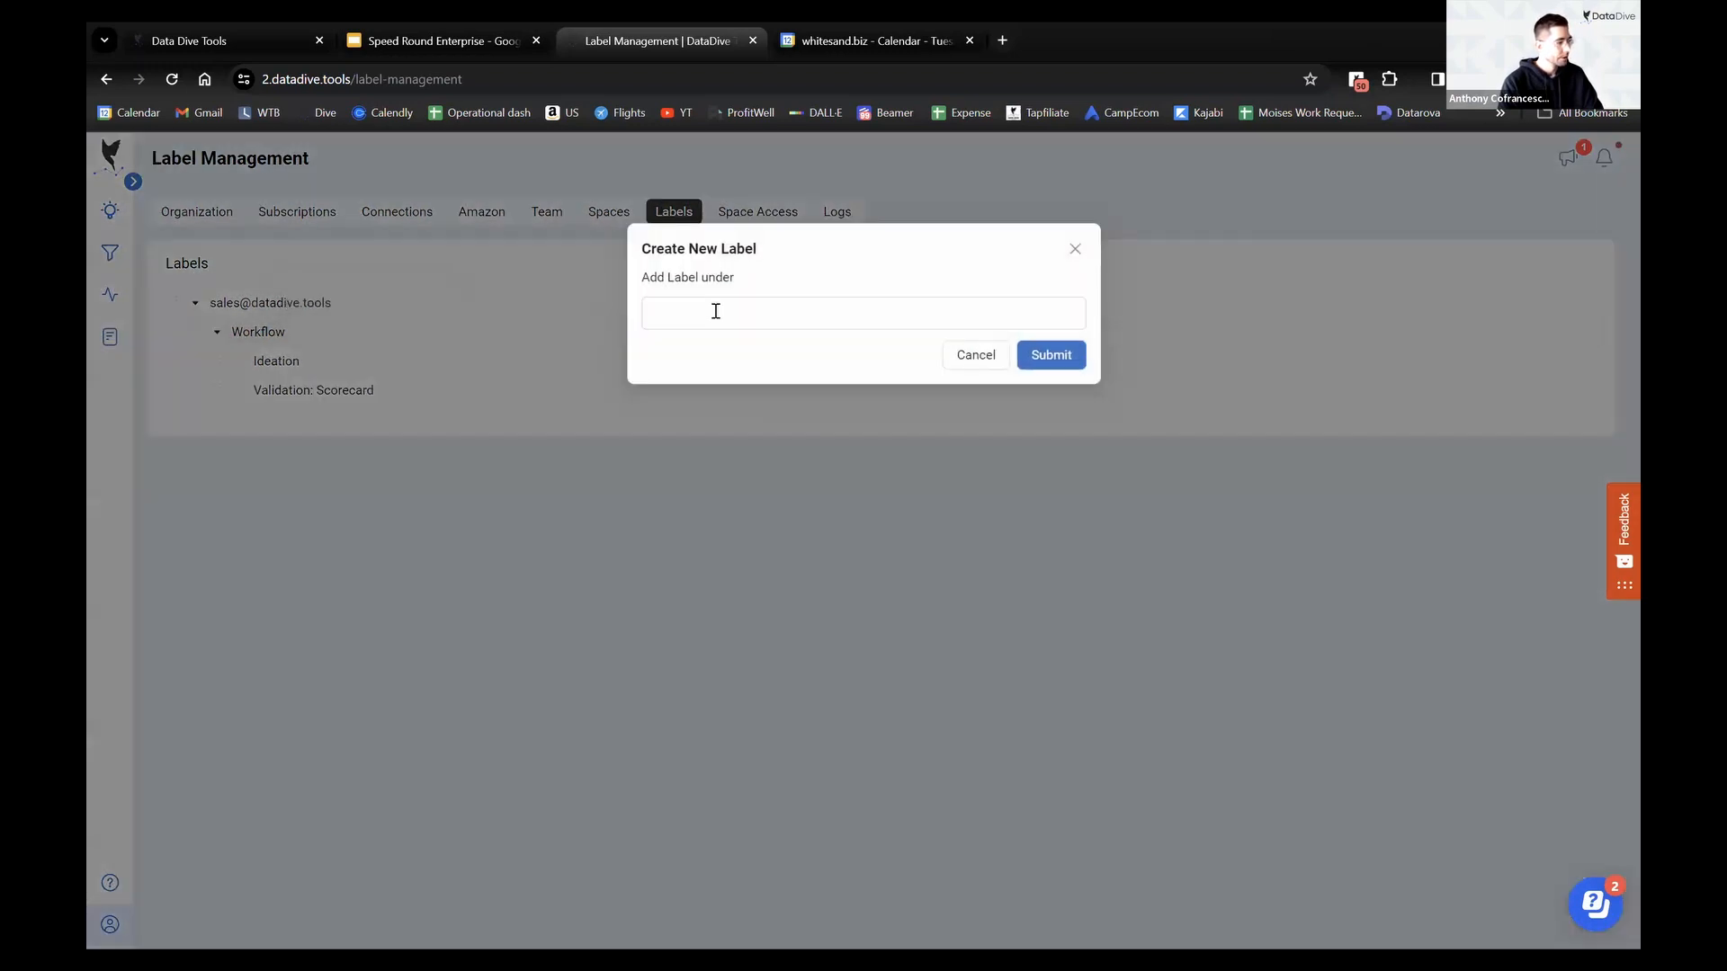
left_click(716, 311)
type("Validat")
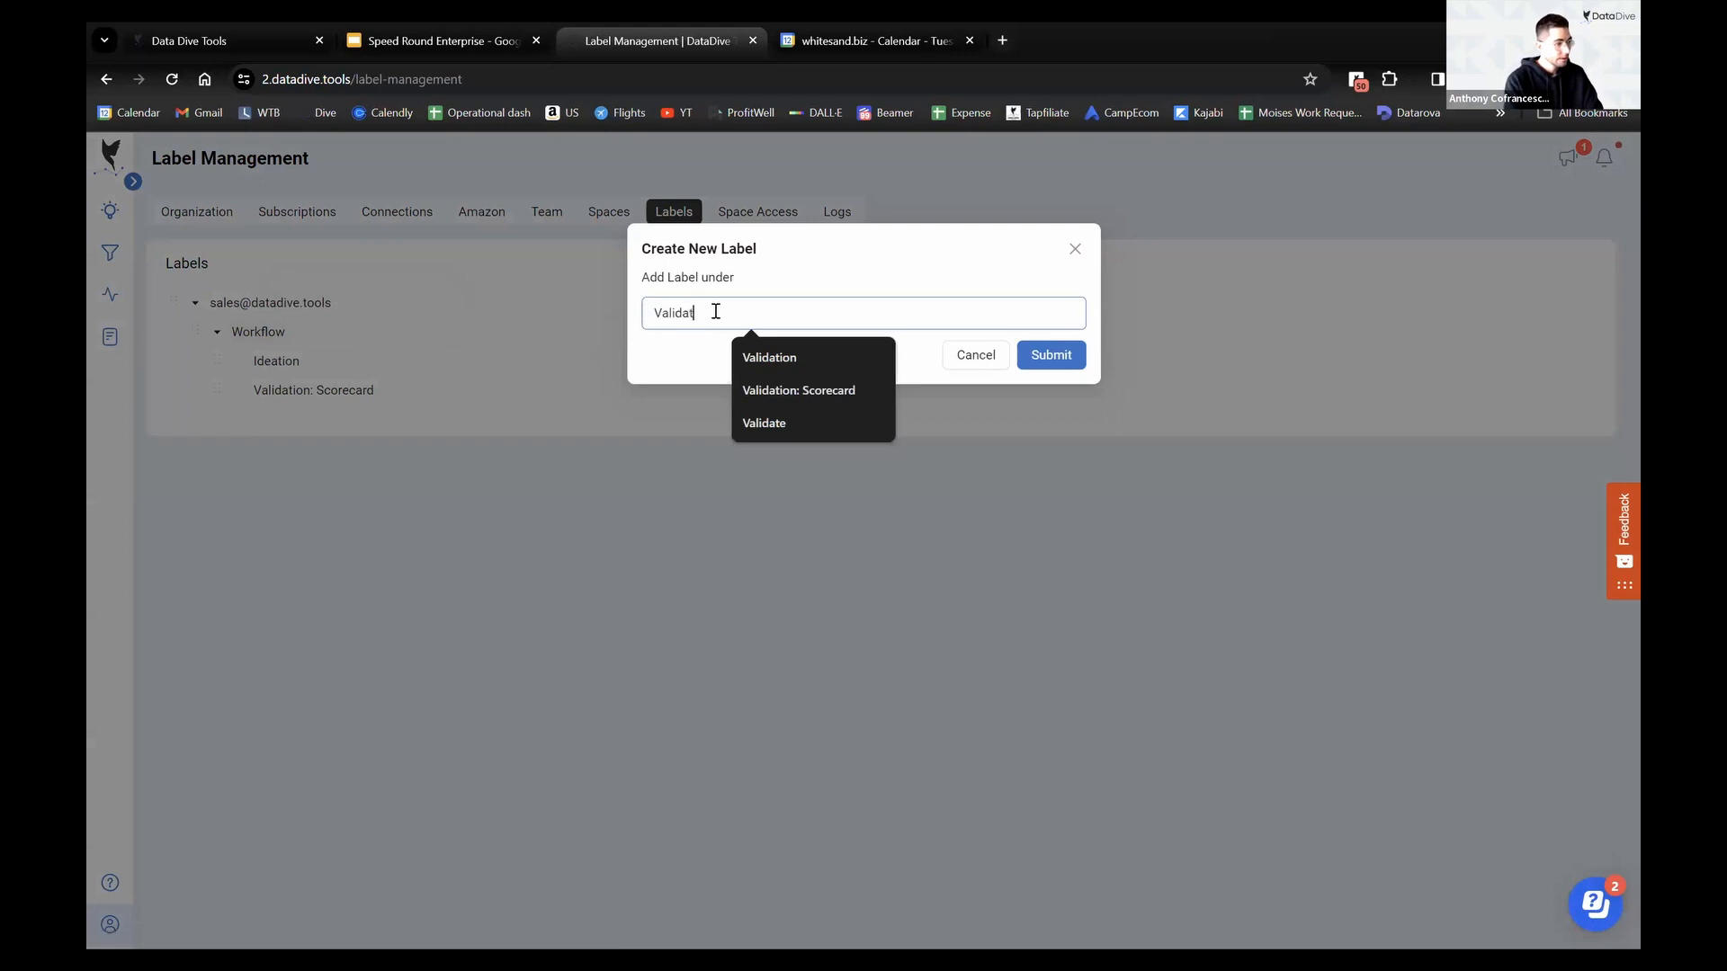
type("ion: Profits")
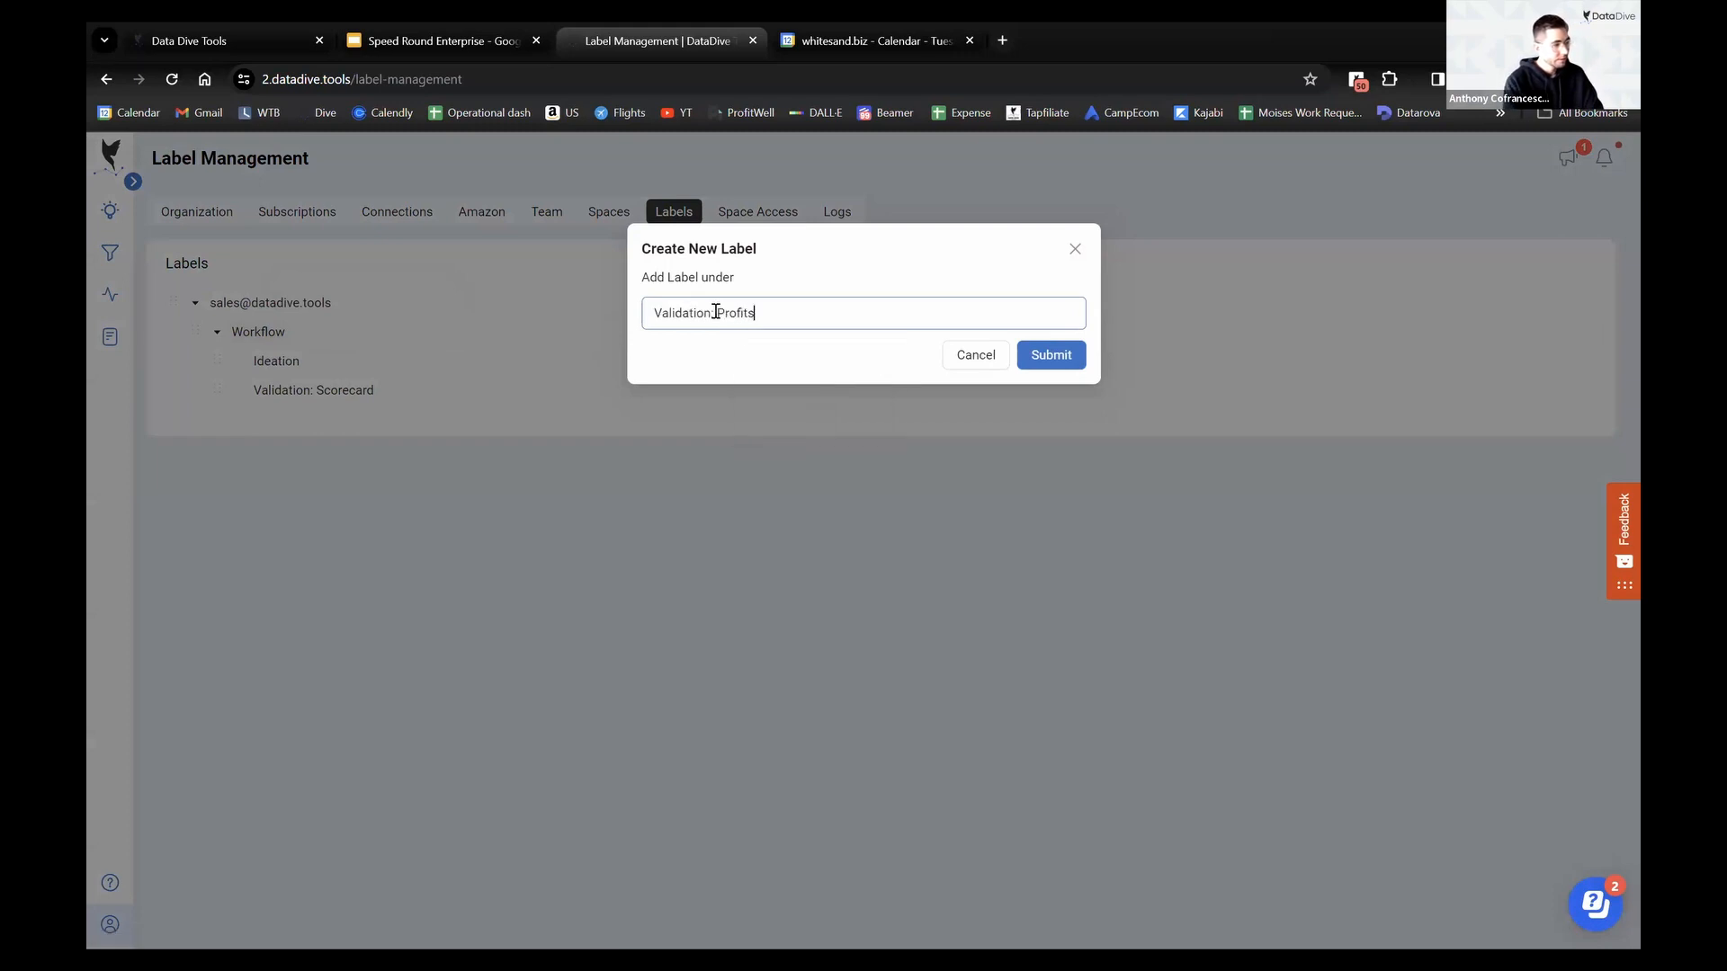
left_click(1054, 355)
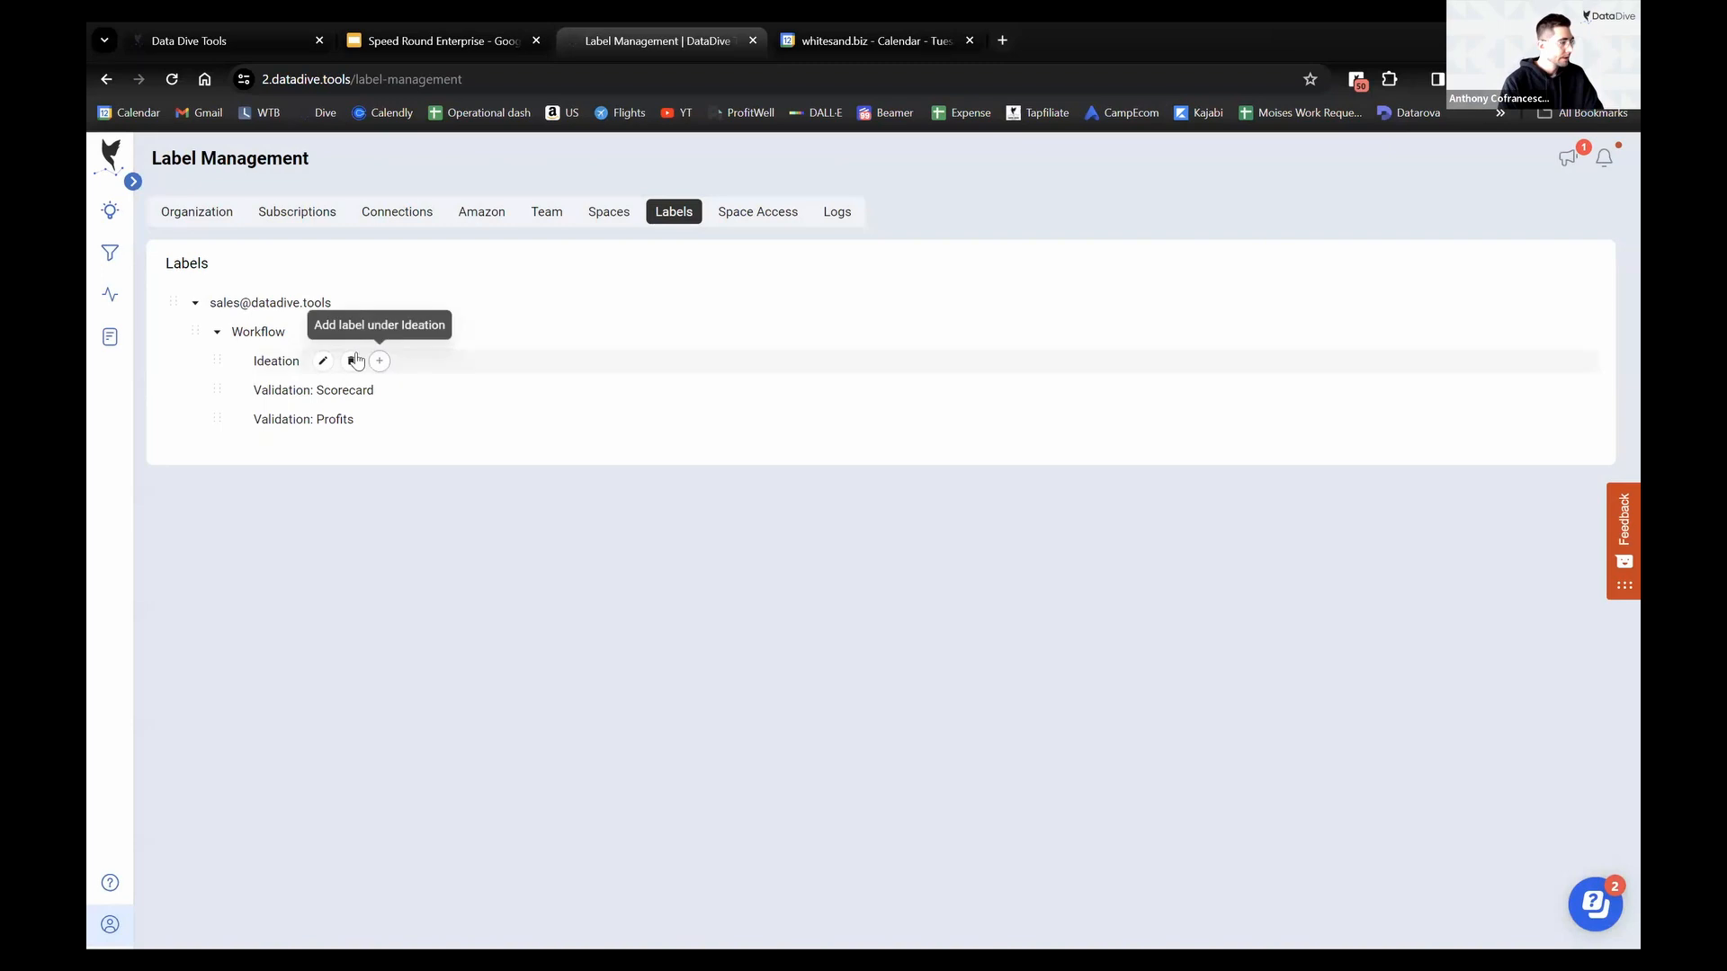
mouse_move(359, 336)
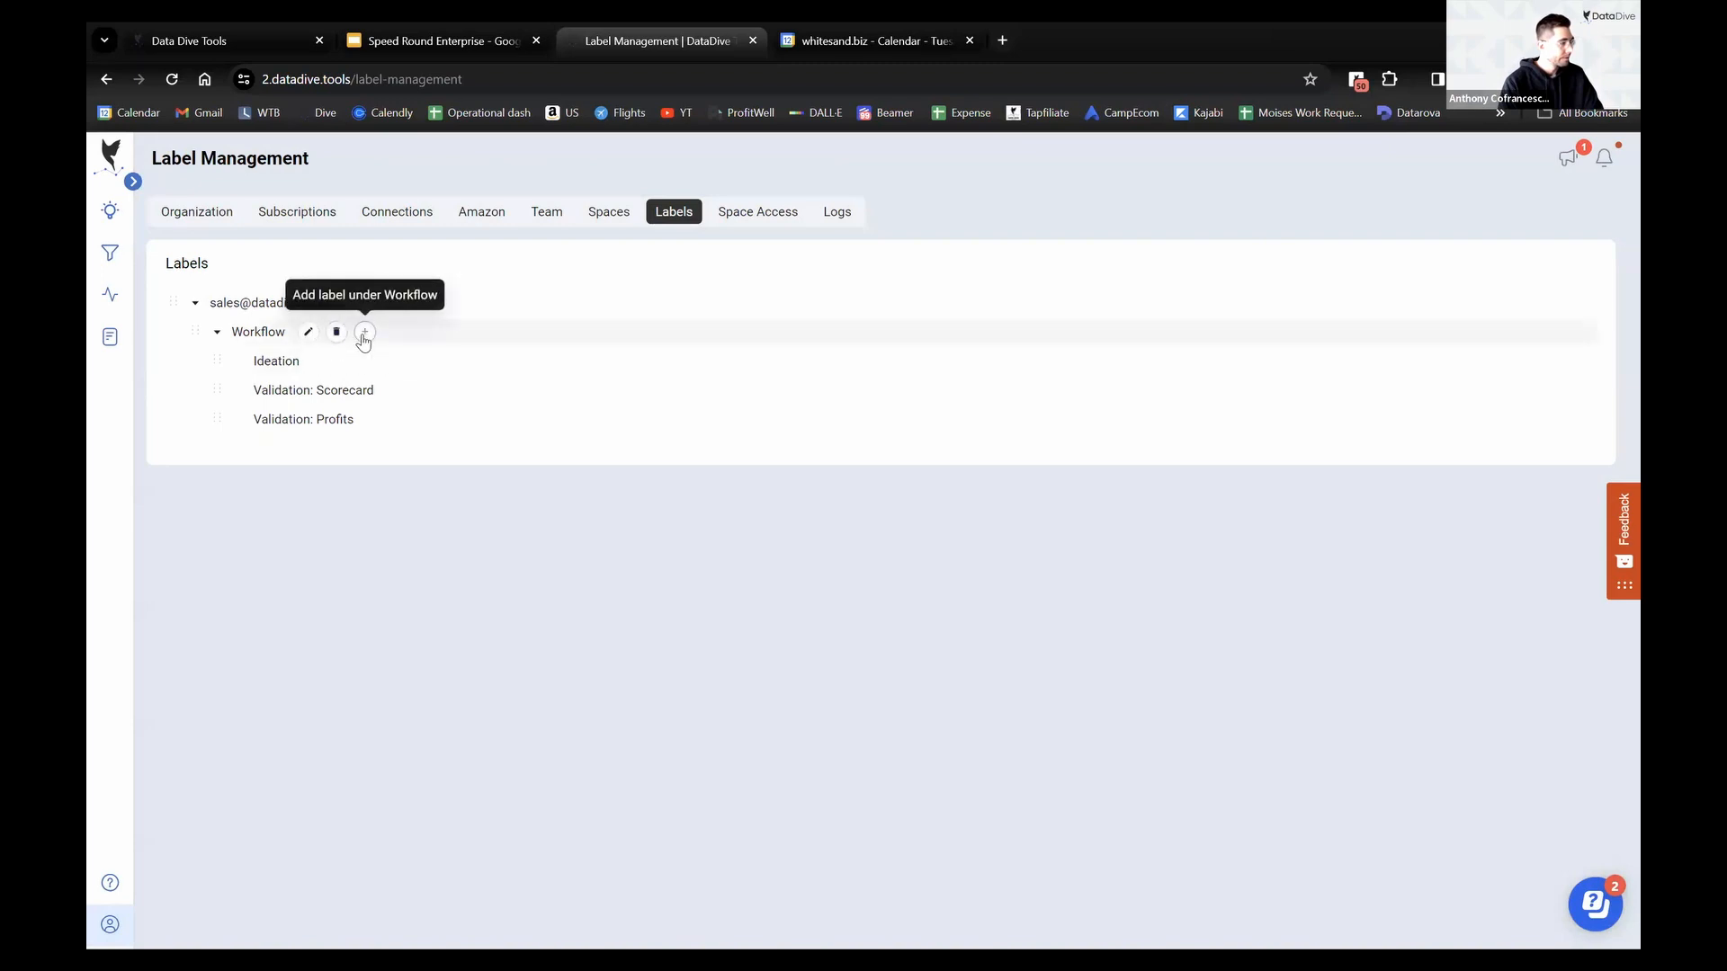
Add two labels directly under Workflow, one named Pass and the other named Fail
left_click(364, 334)
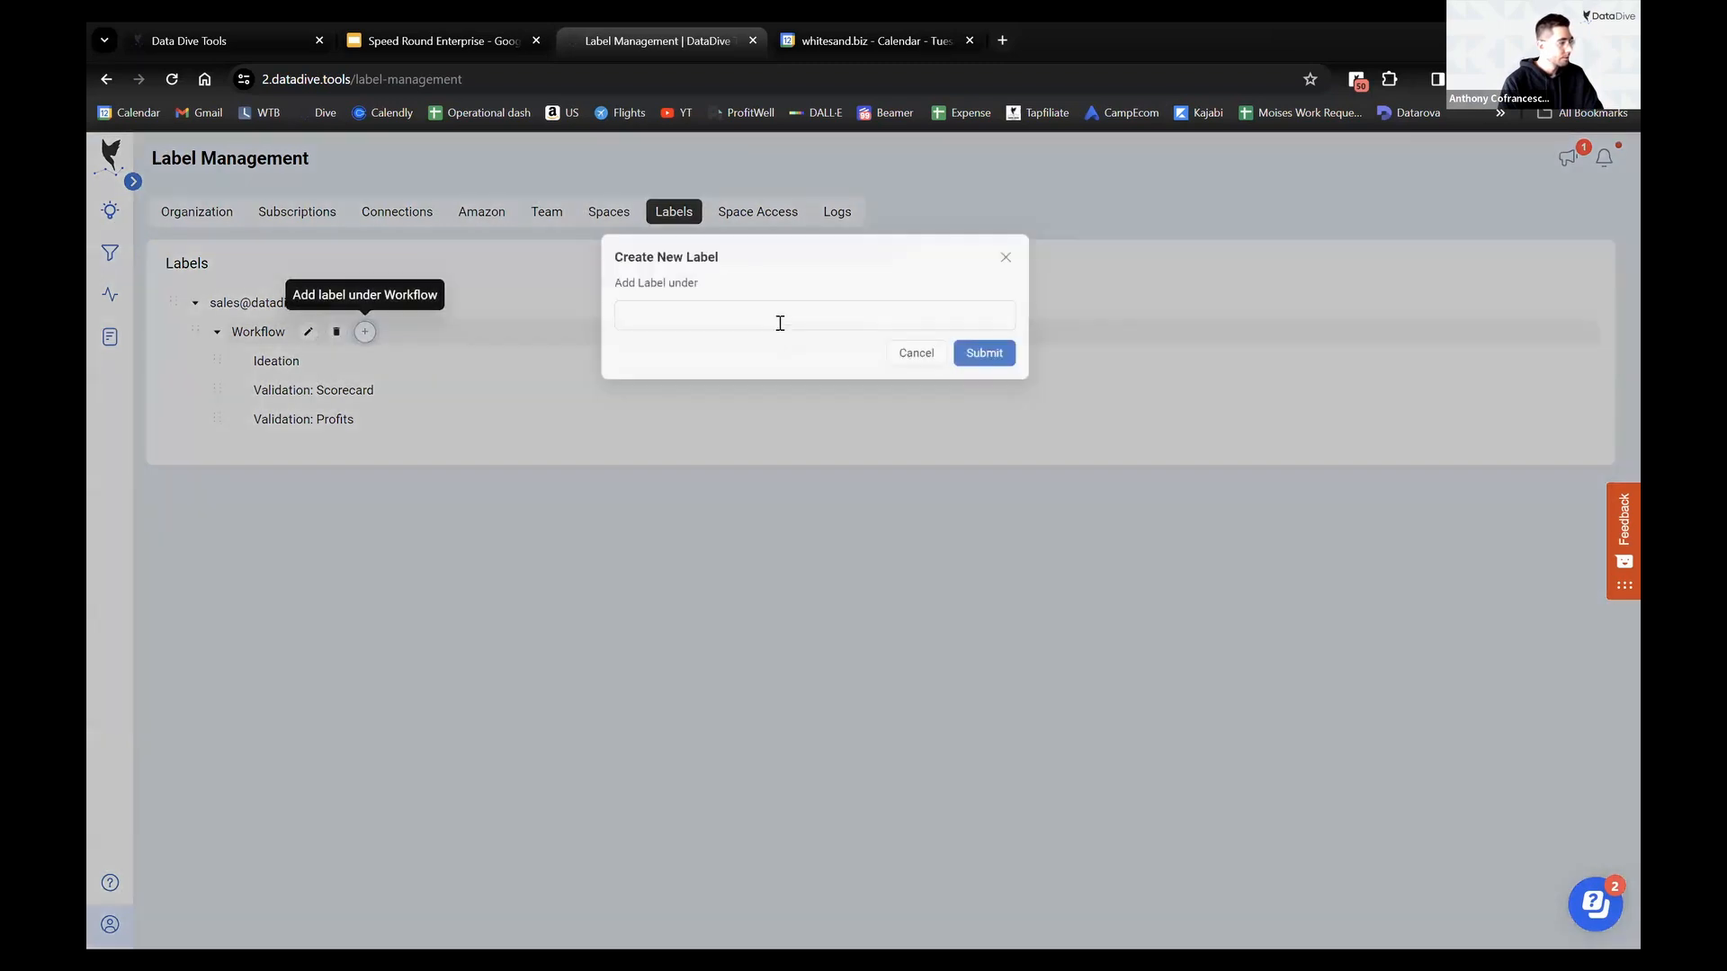
left_click(779, 321)
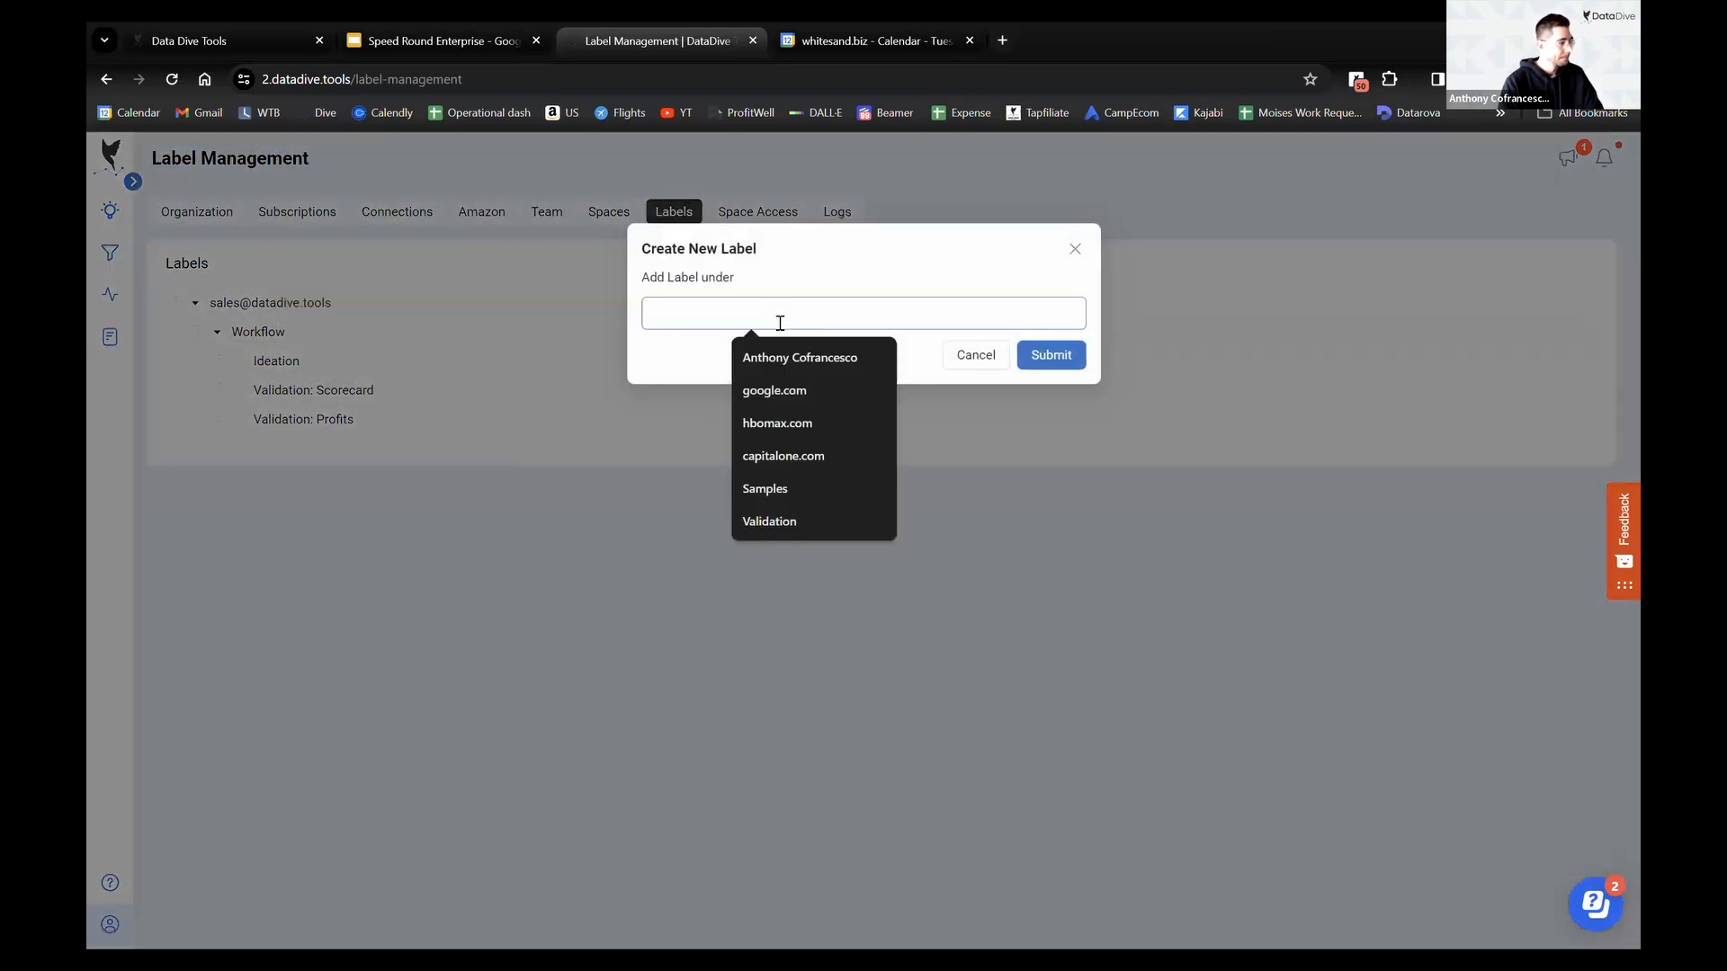
type("Pass")
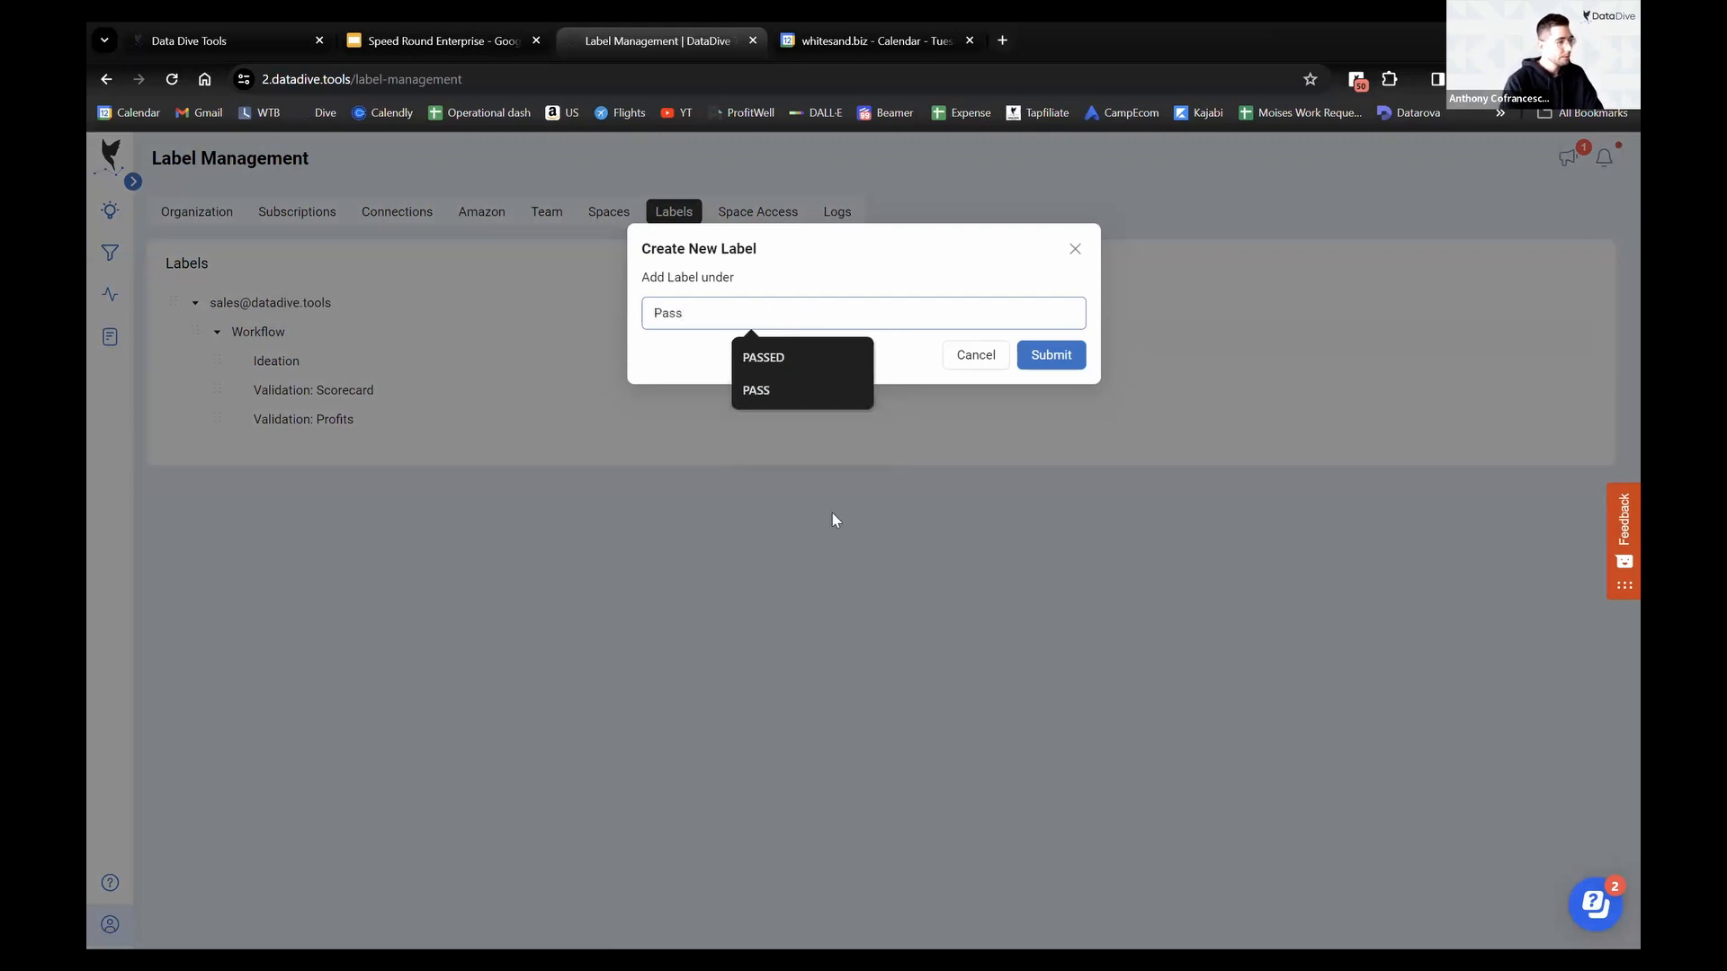
left_click(1047, 350)
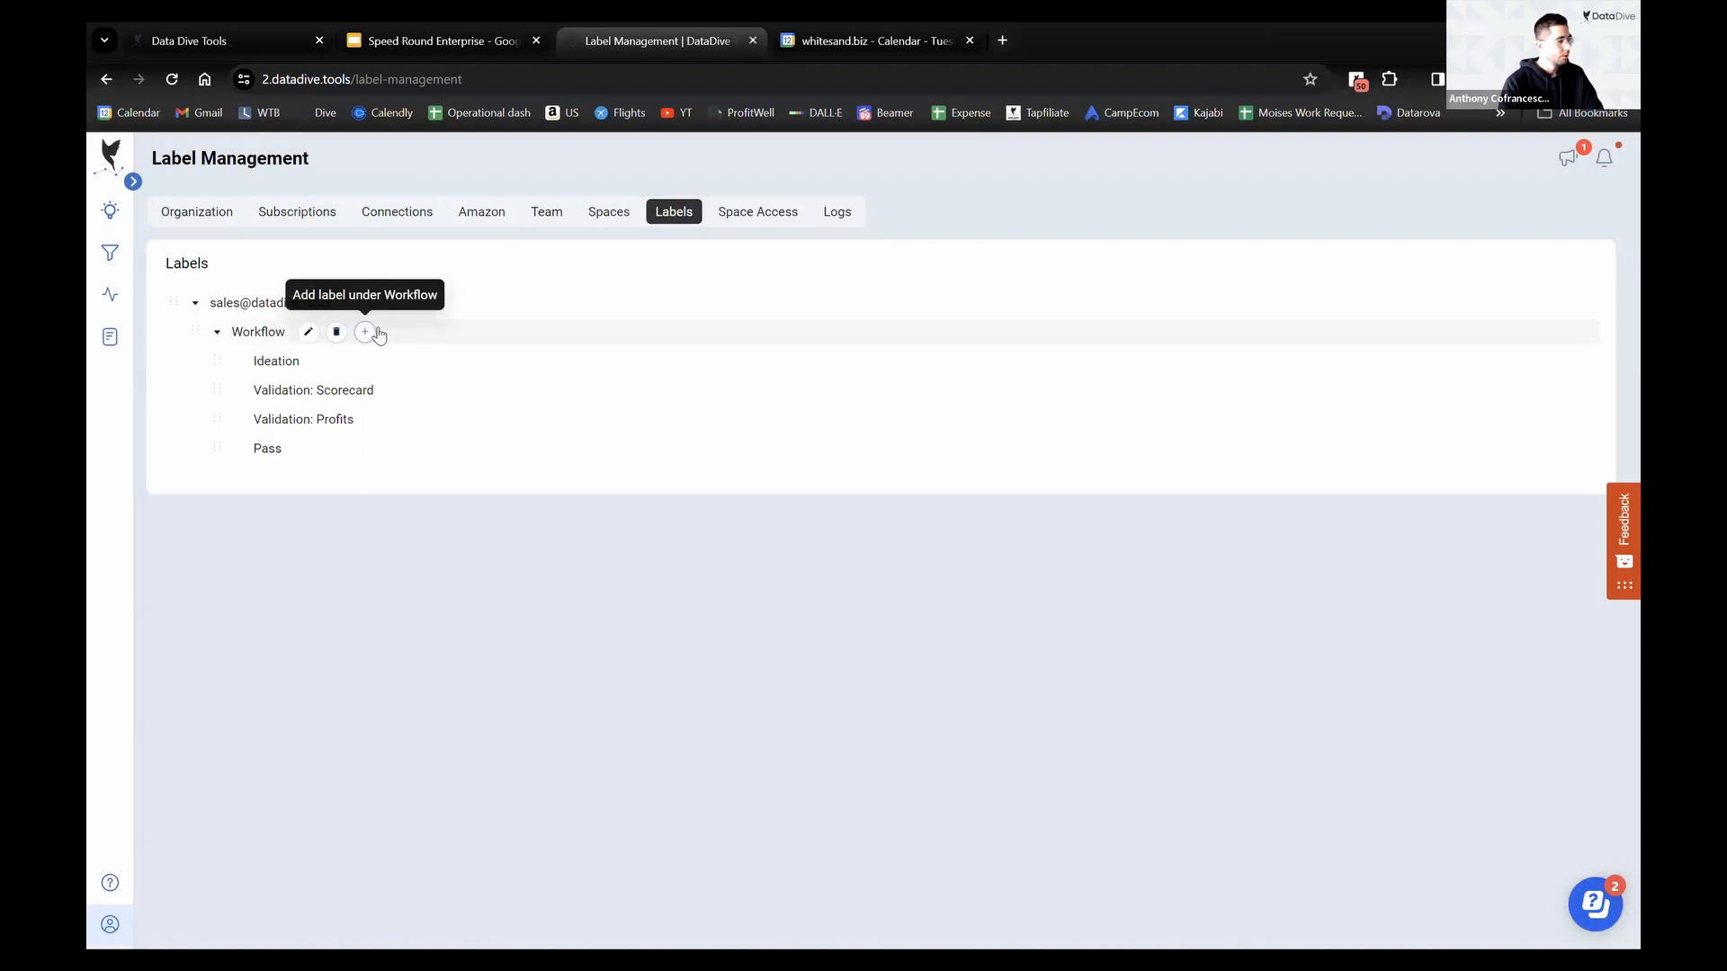
left_click(365, 332)
left_click(713, 304)
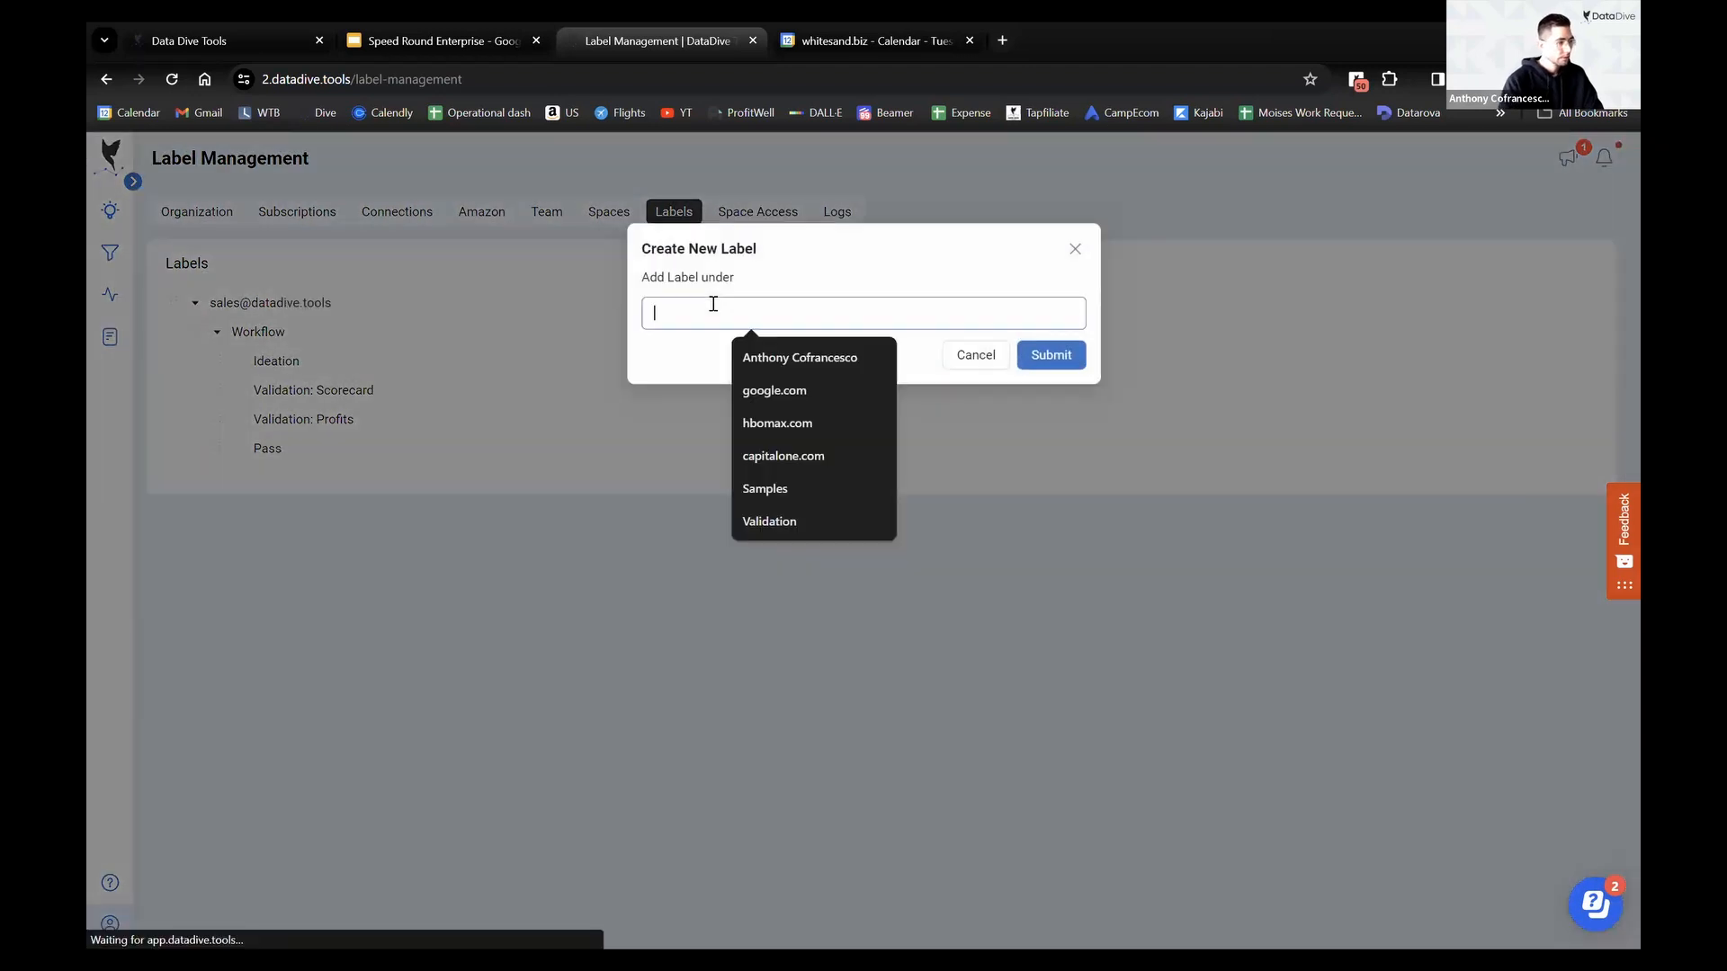
type("Fail")
key("Return")
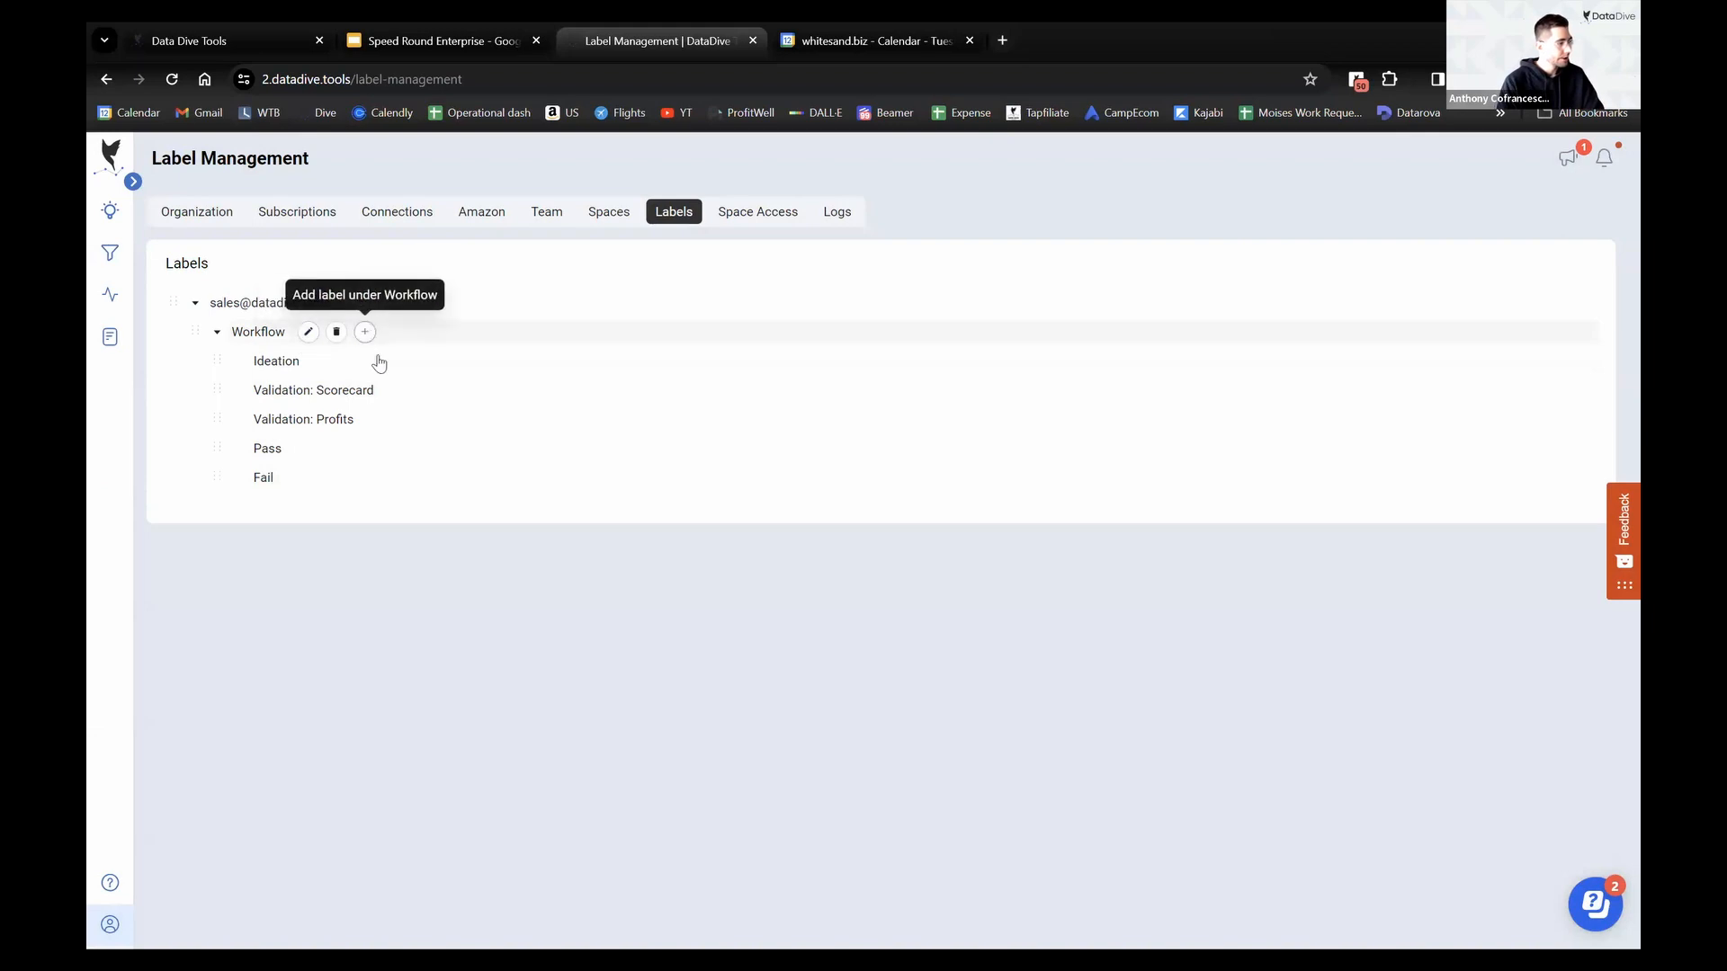
Consult the Launch Workflow slide in the Speed Round Enterprise presentation, and create a Launch Prep label under Workflow in DataDive
left_click(364, 331)
left_click(720, 319)
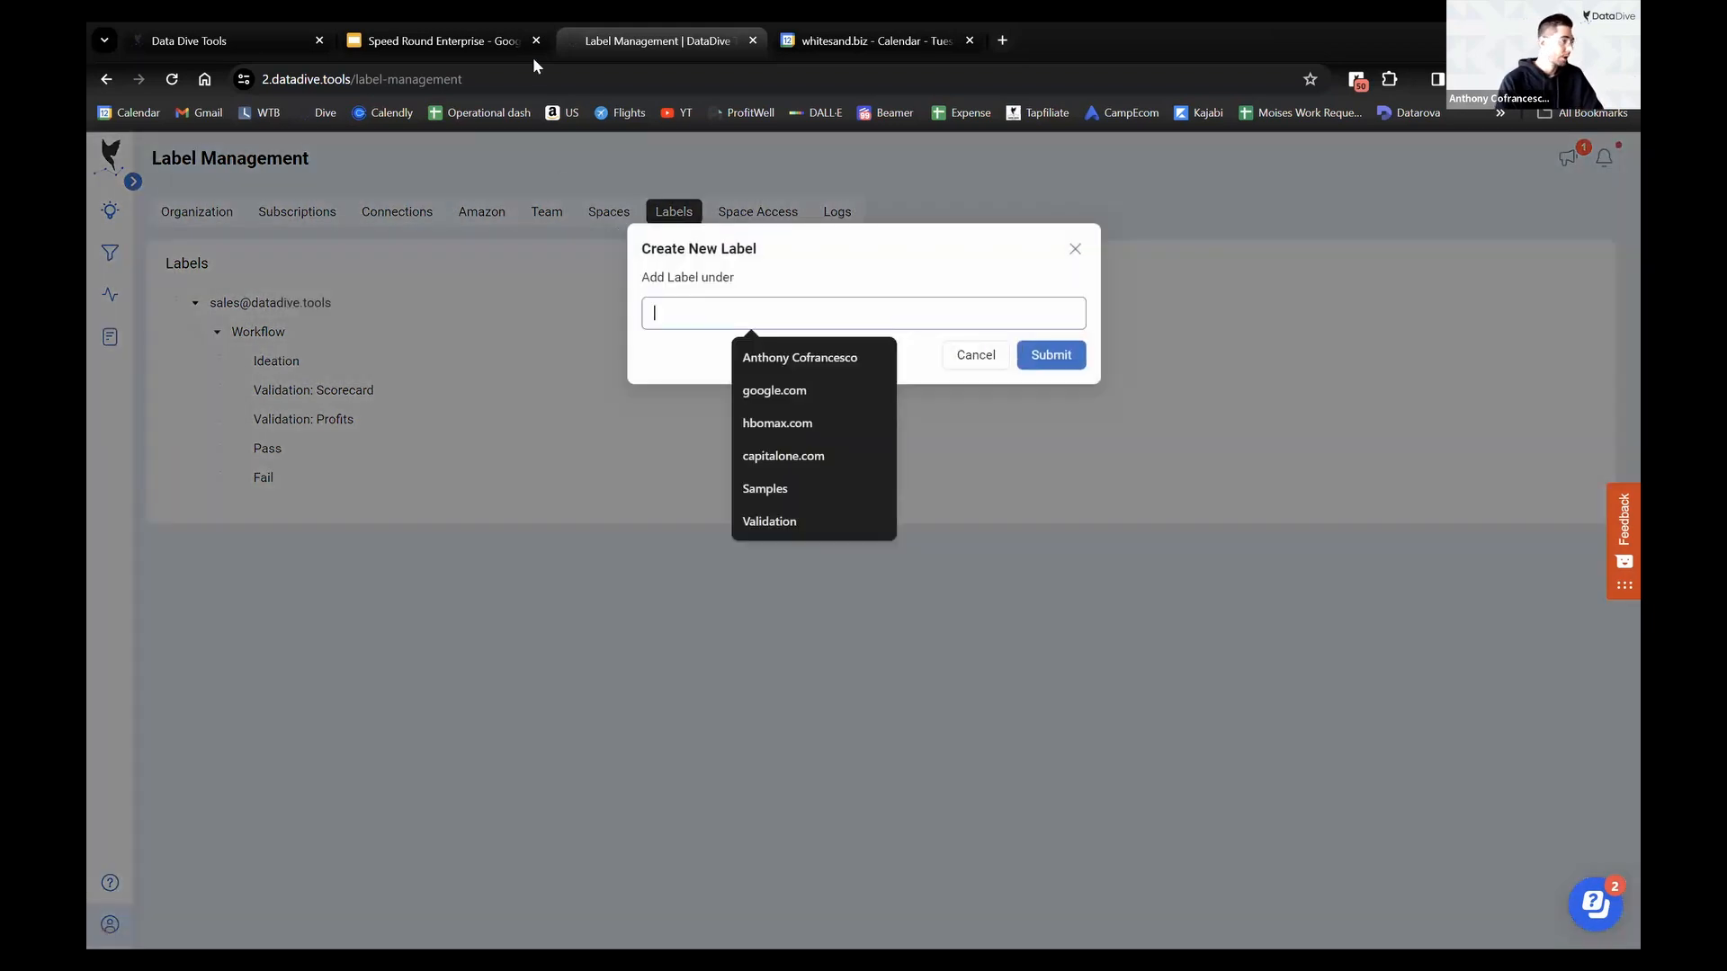
left_click(417, 36)
left_click(224, 492)
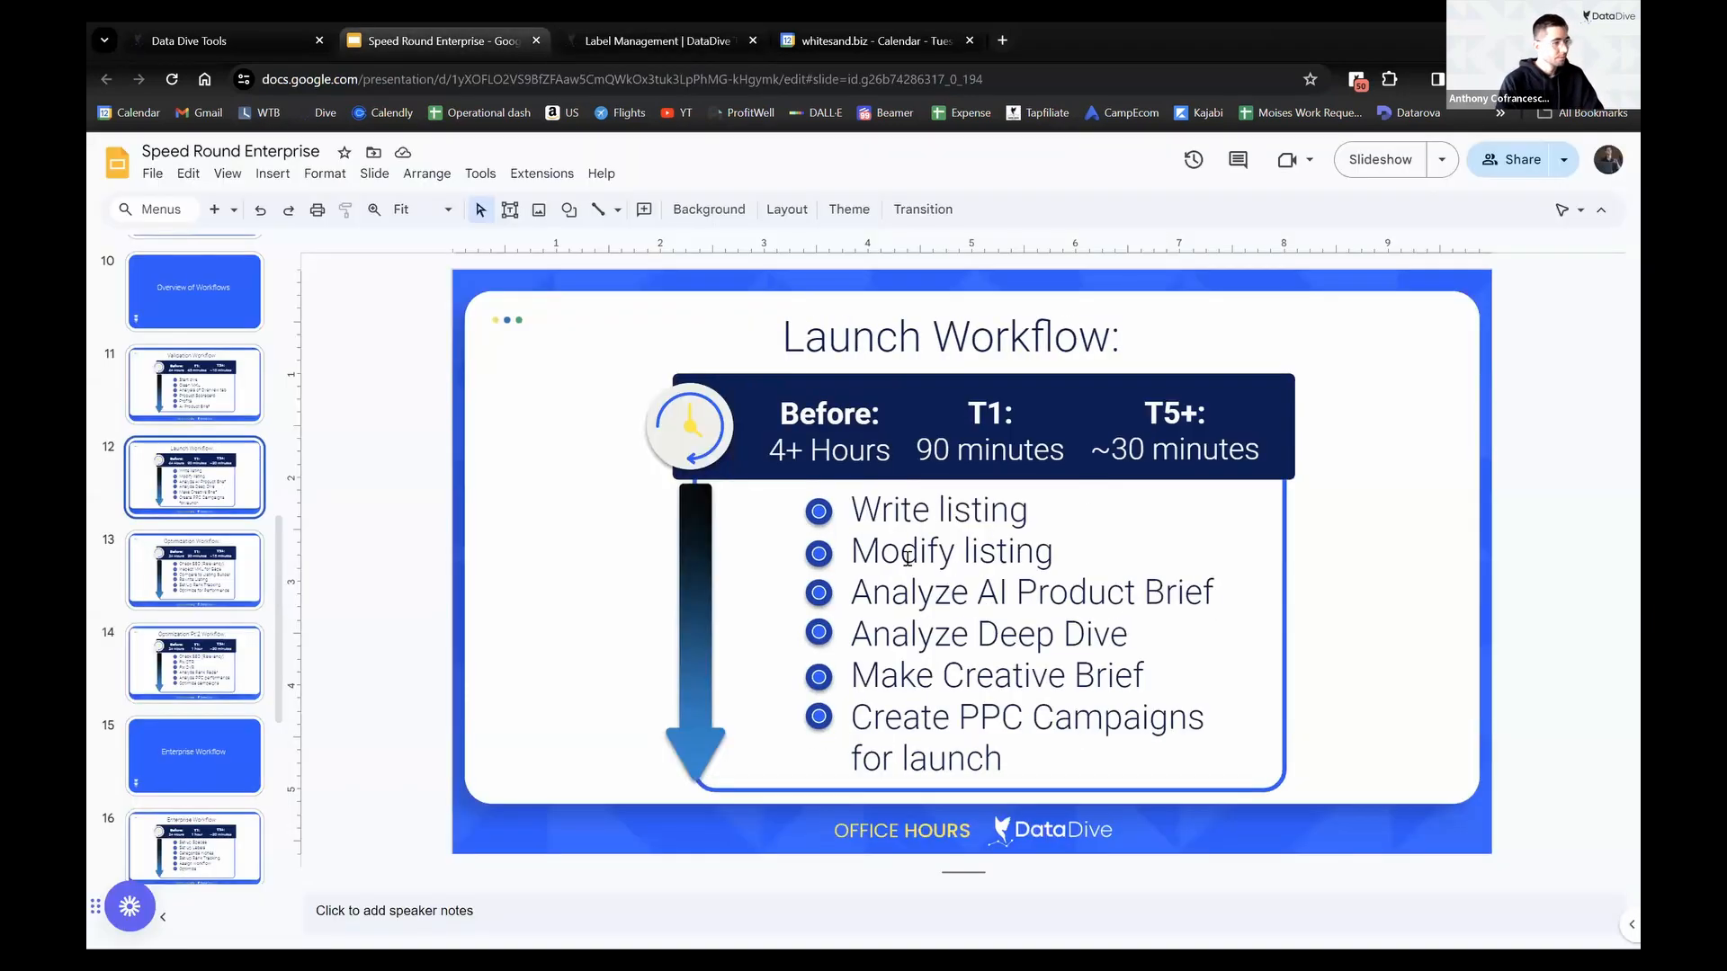
left_click(621, 40)
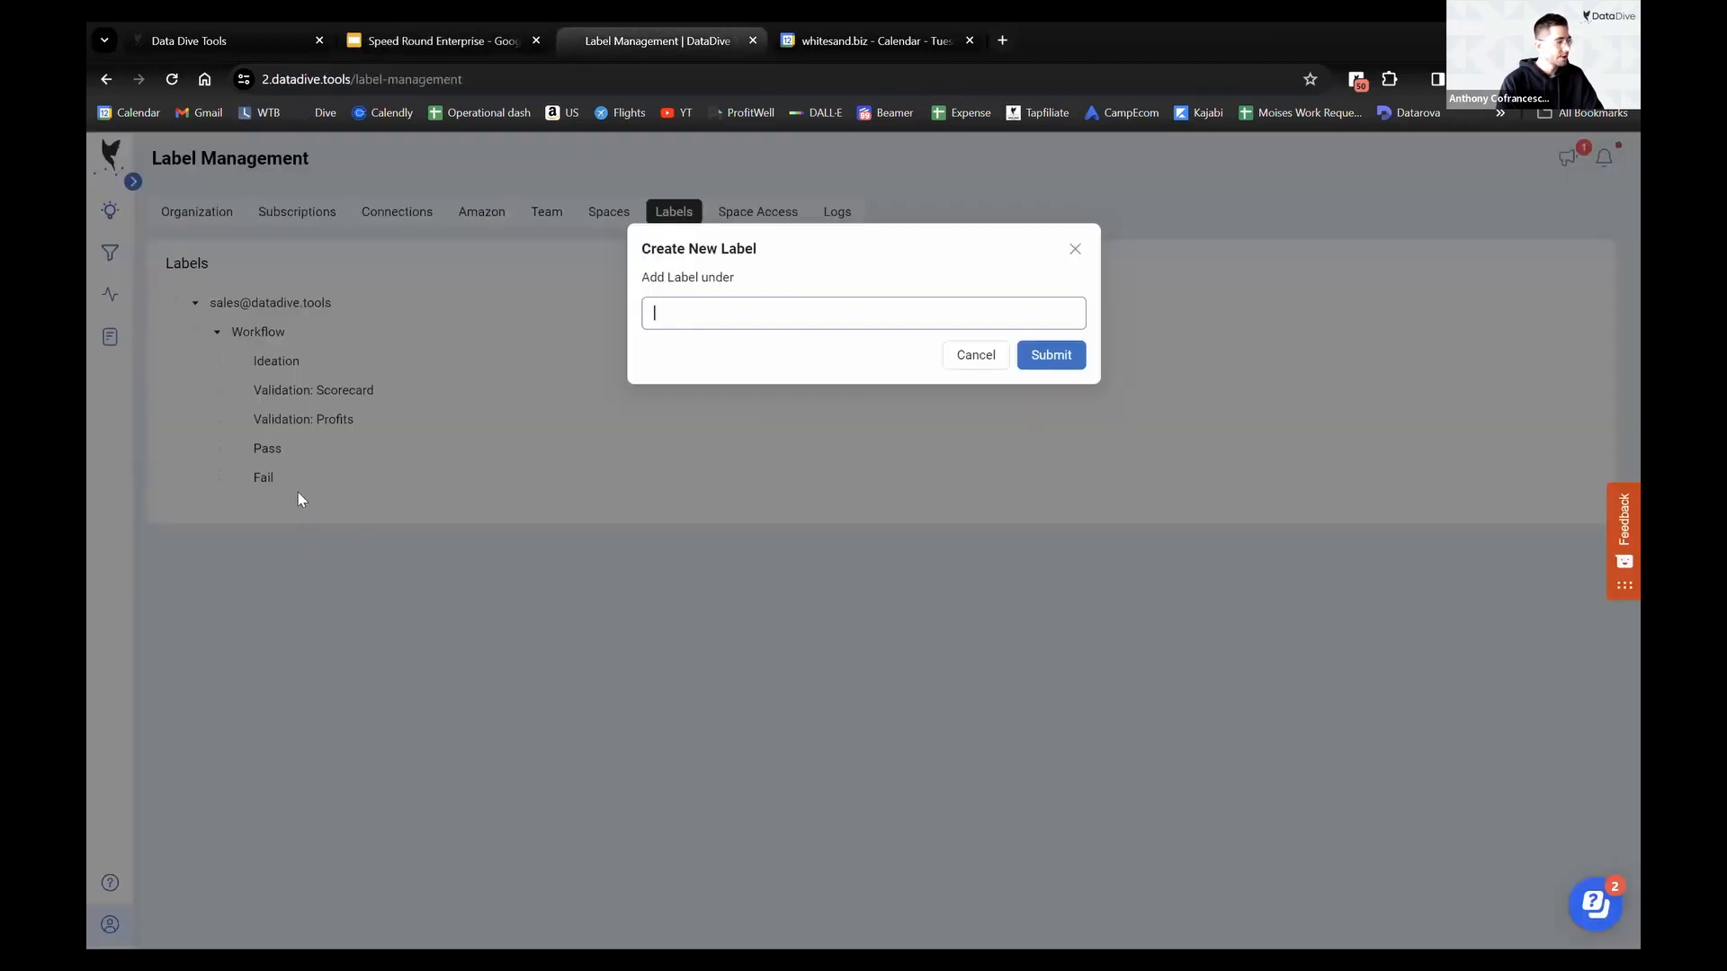
left_click(803, 312)
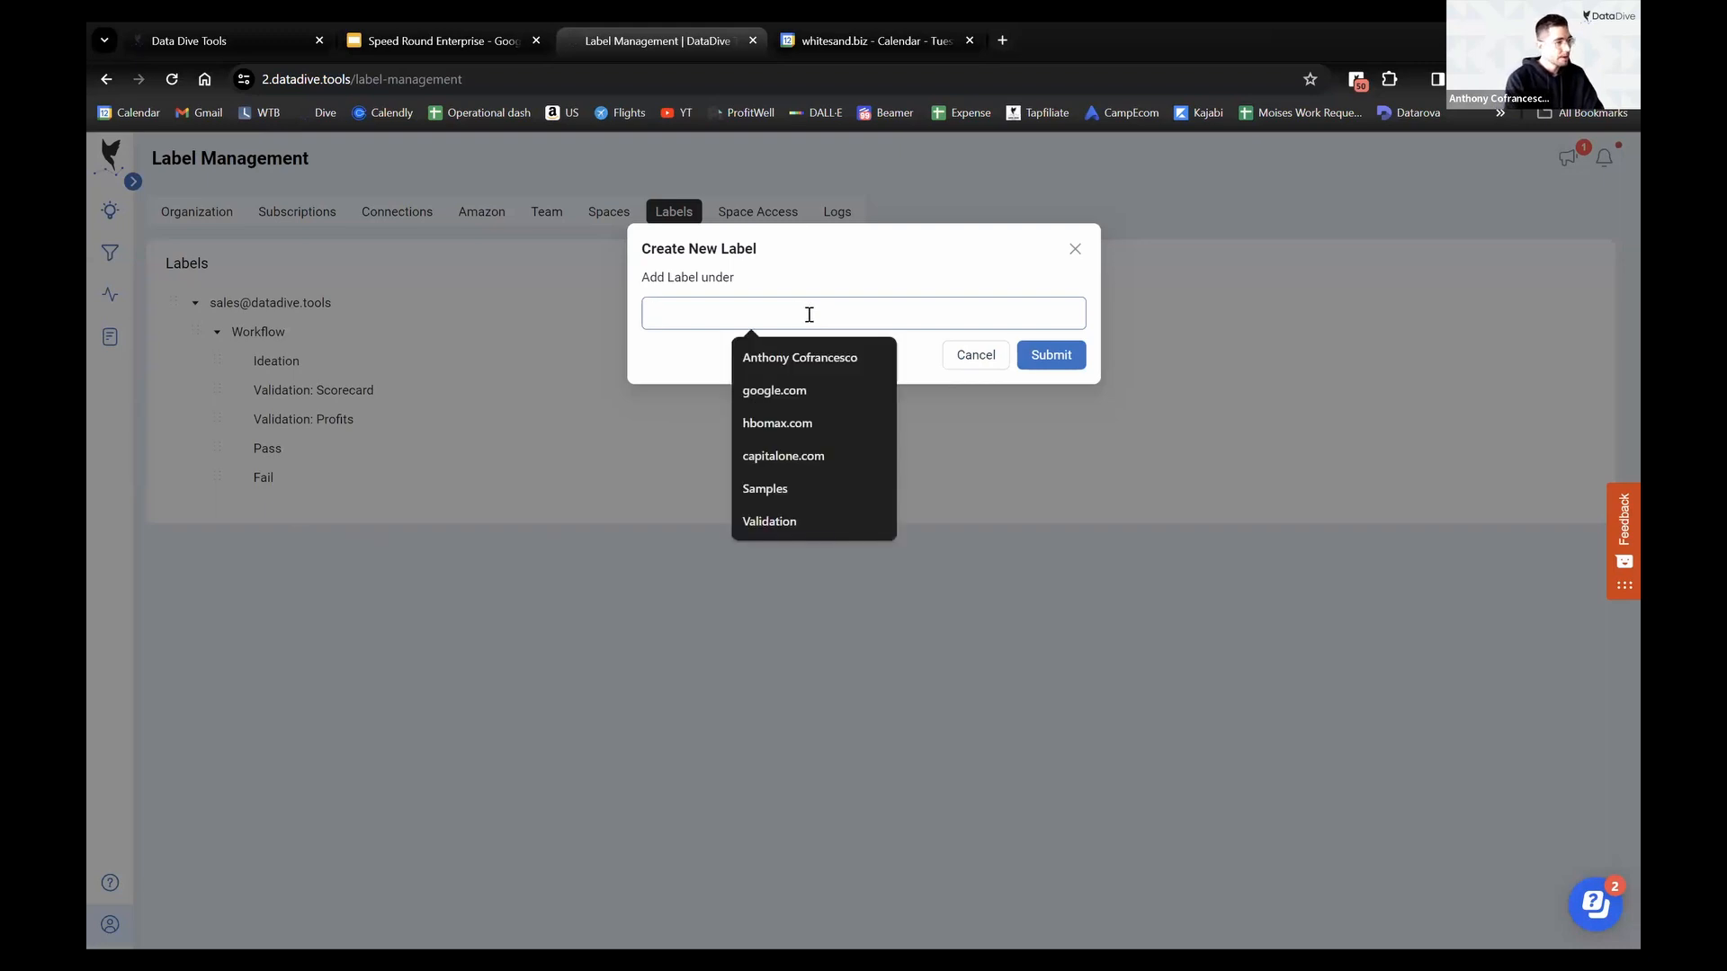
type("Launch Prep")
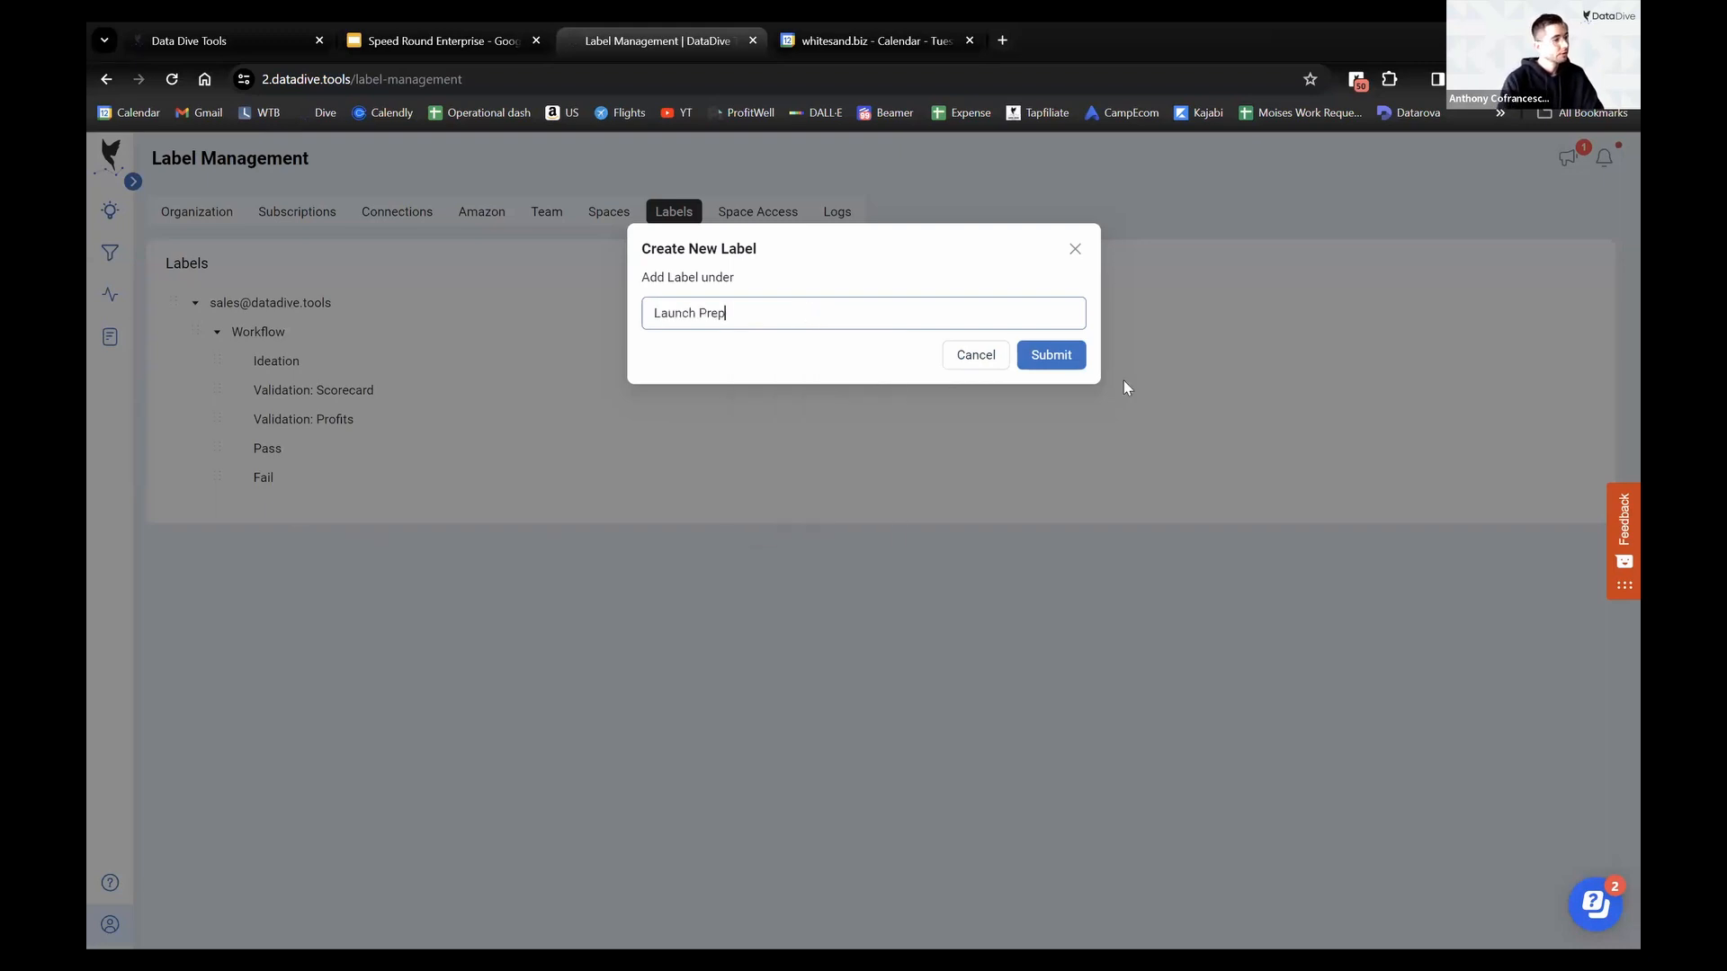
left_click(1067, 357)
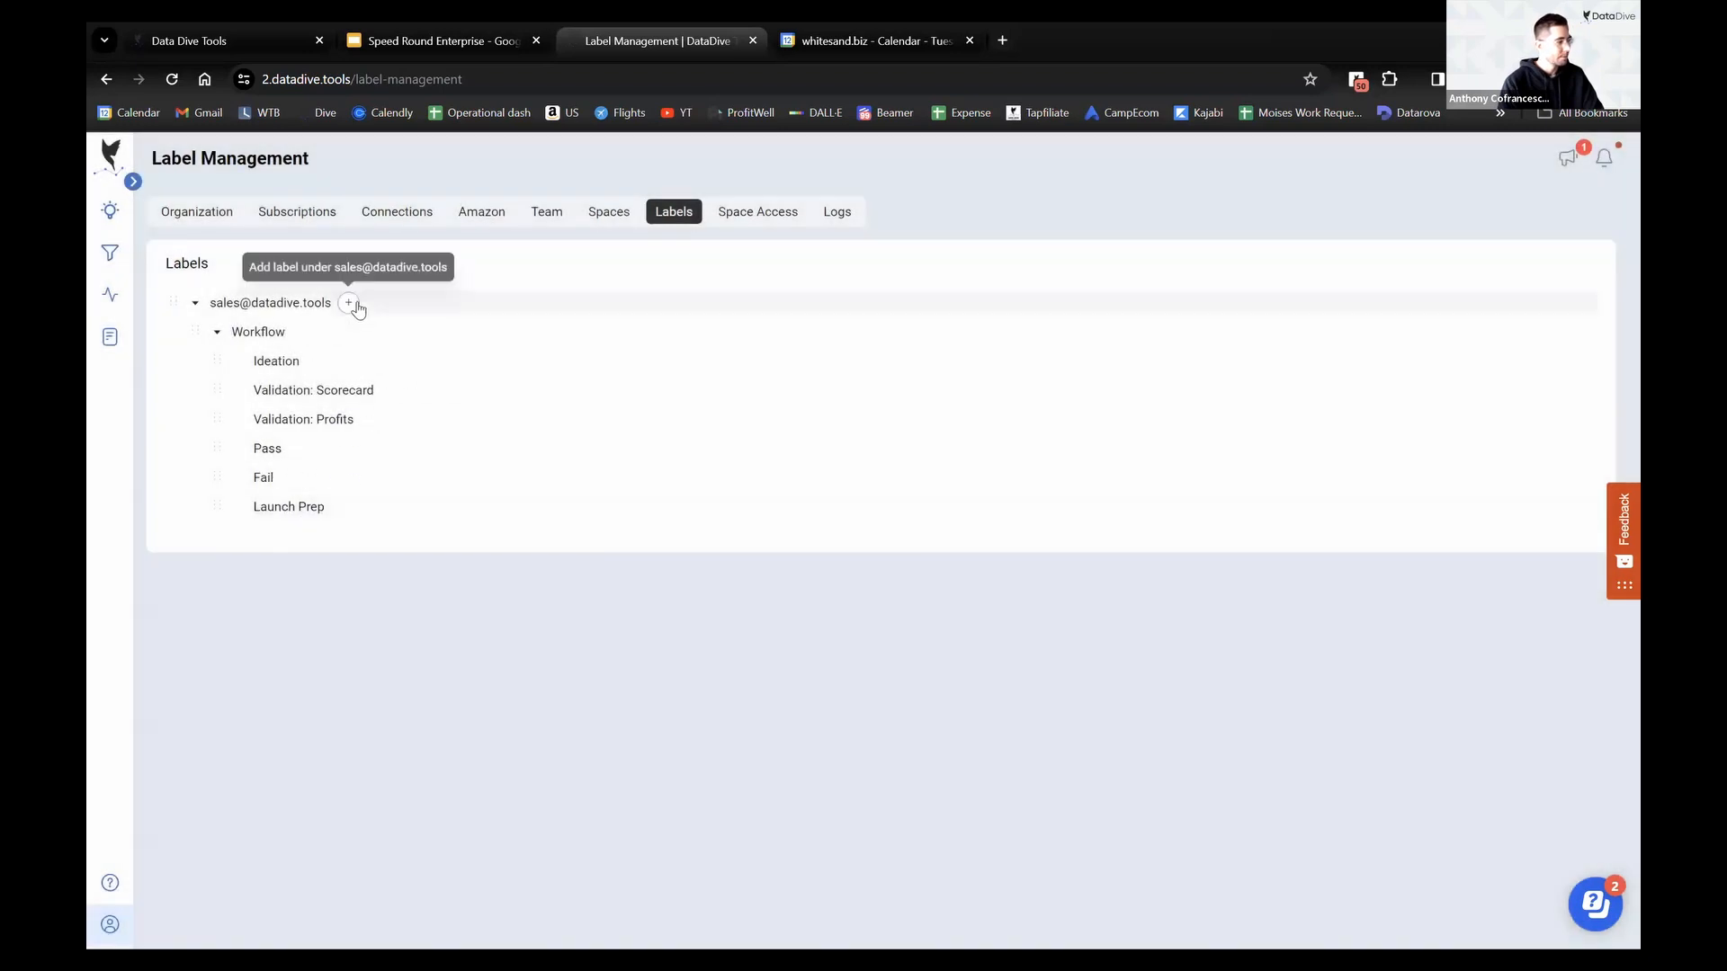
Try adding a label named Launch: Write listing at the organization's root level, and delete that label
left_click(349, 303)
left_click(793, 286)
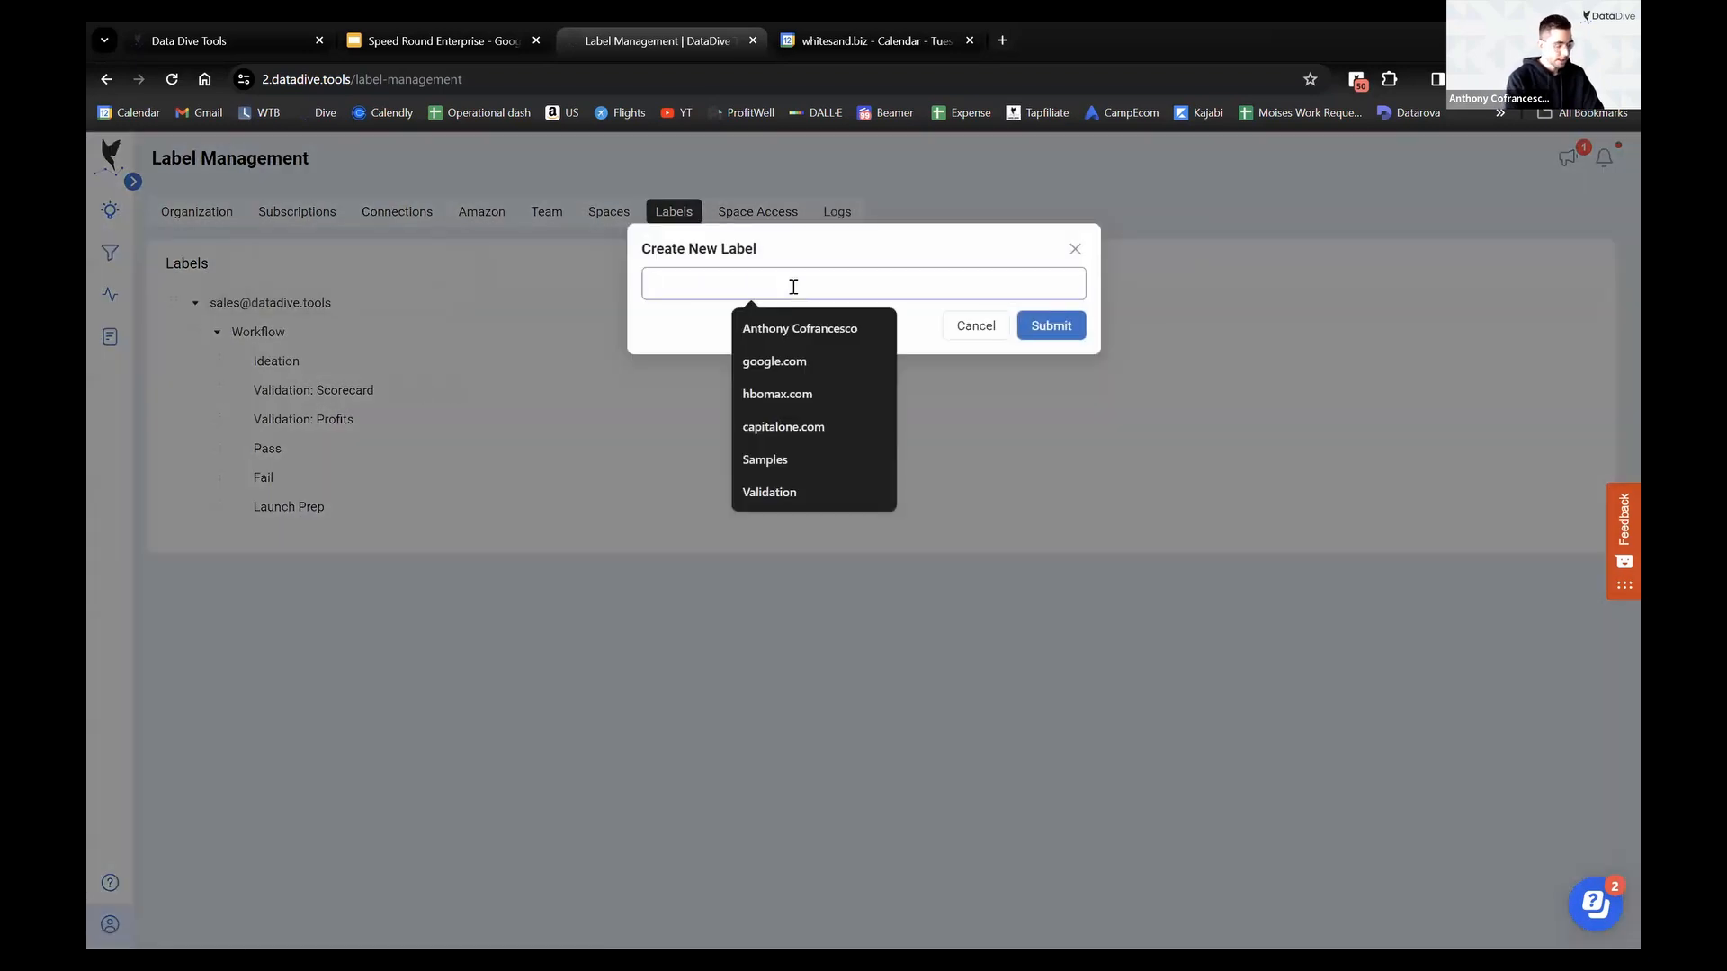
type("Launch: Write listing")
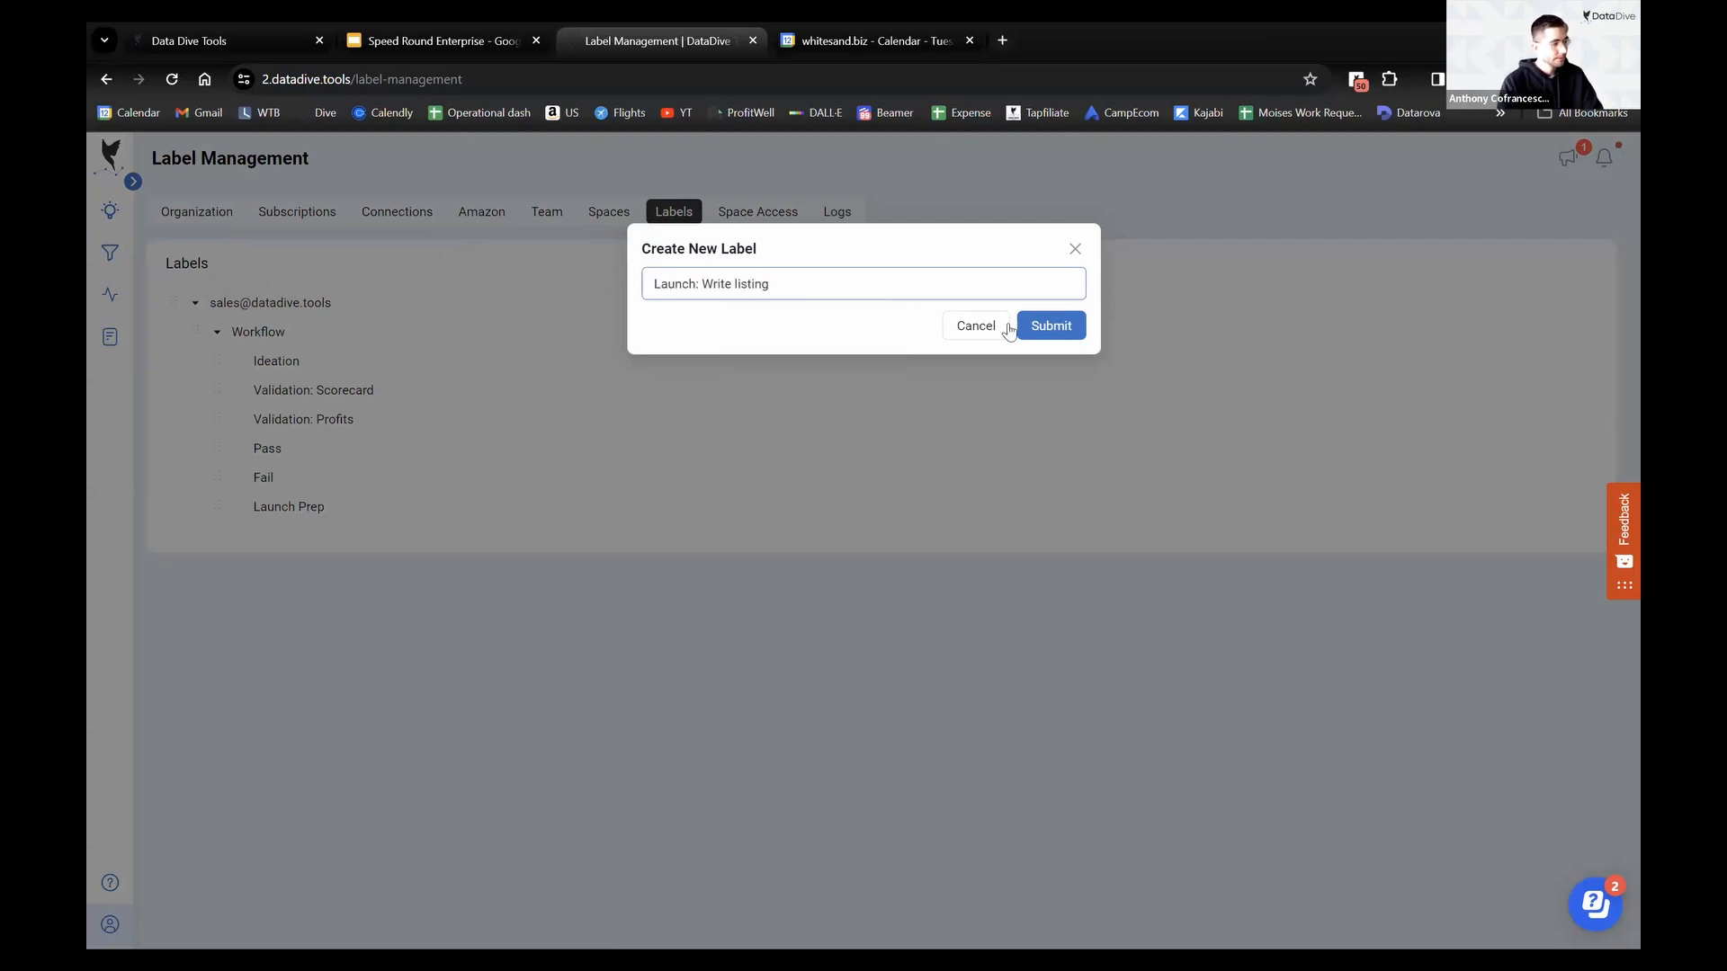
left_click(1079, 326)
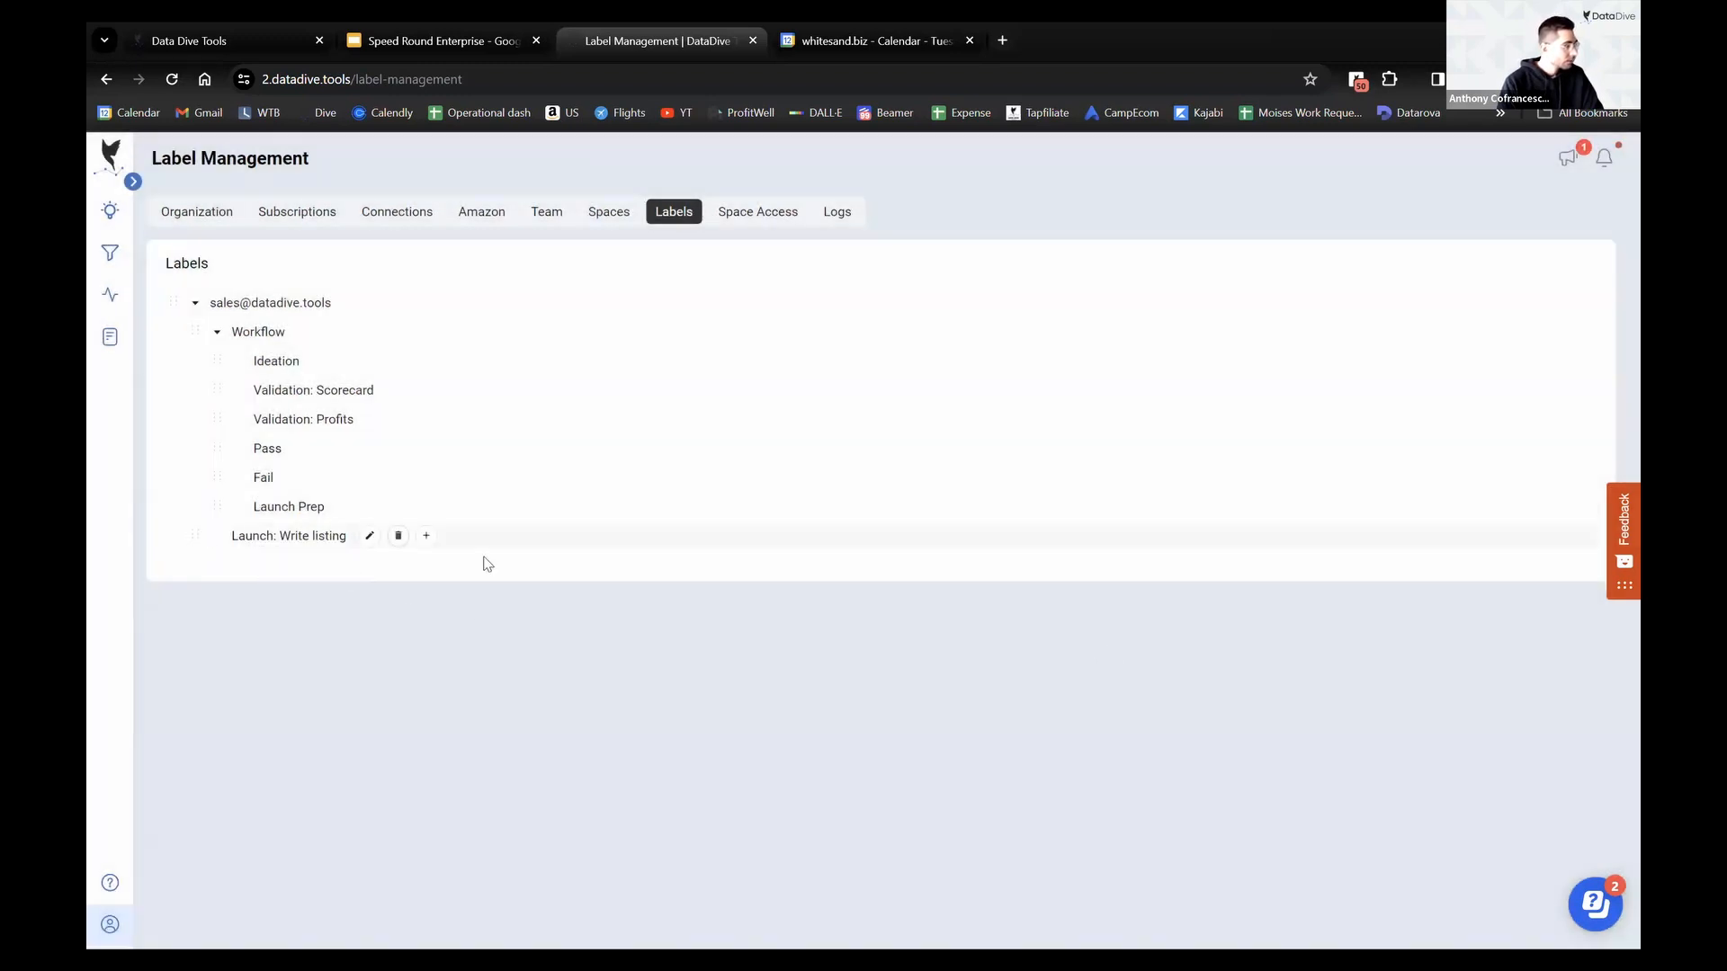
left_click(401, 538)
left_click(512, 494)
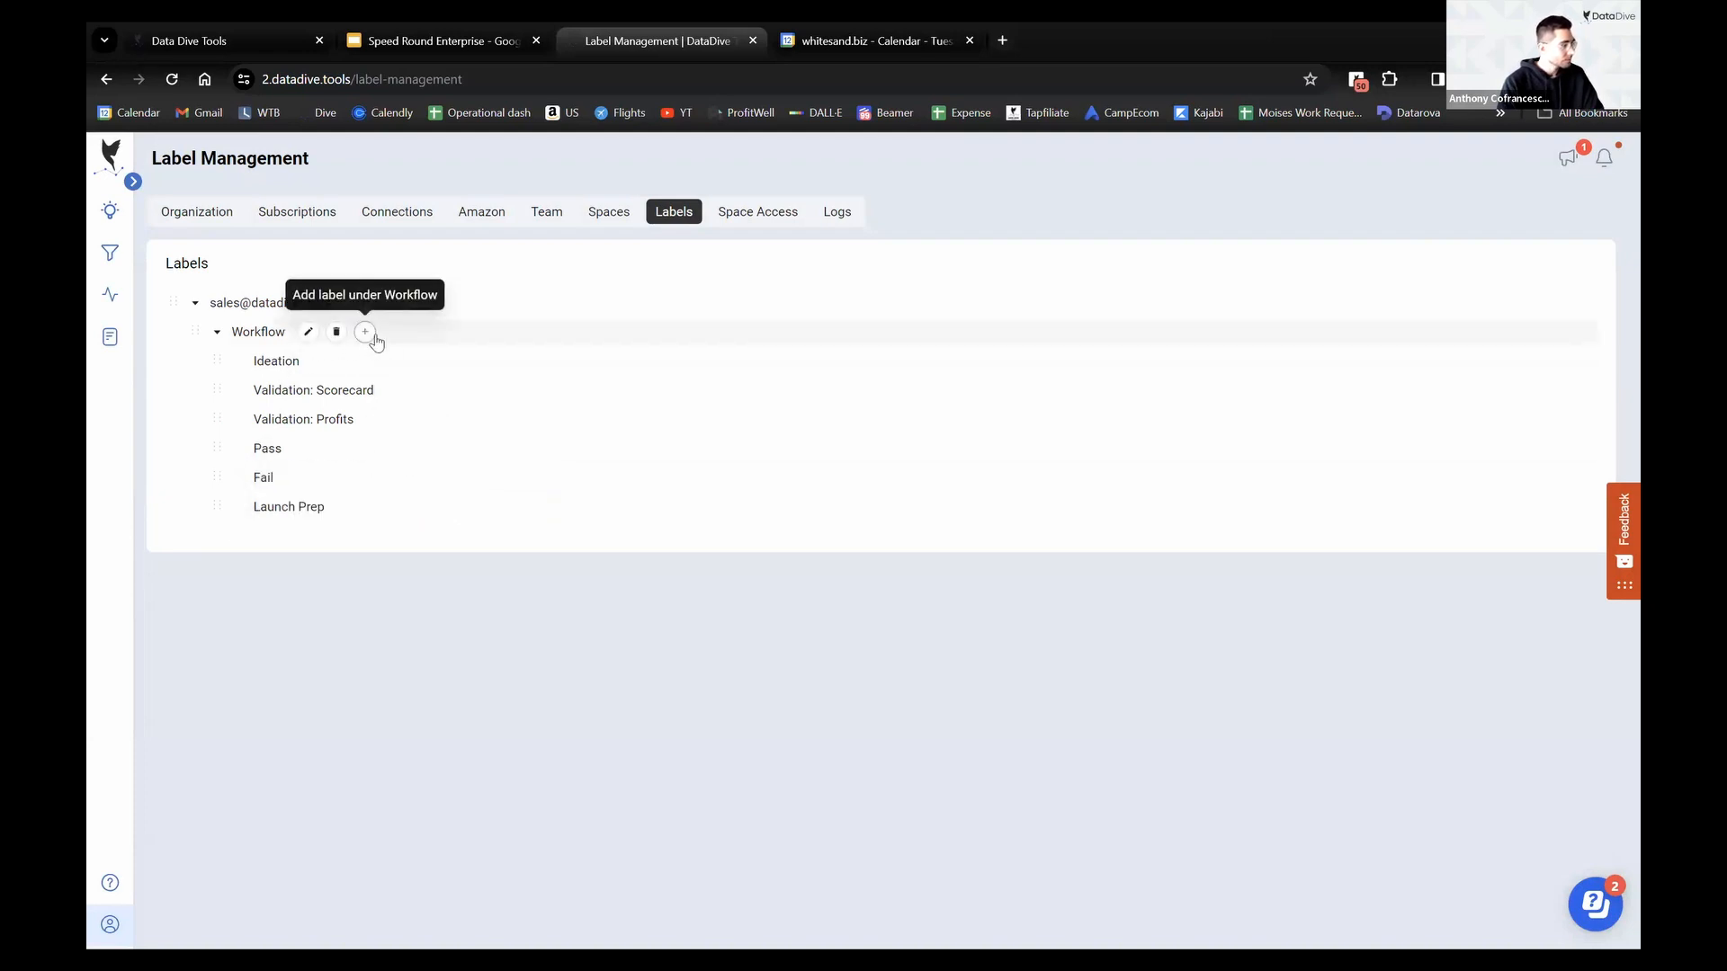
Create a label named Launch: Write Listing directly under Workflow
left_click(365, 332)
left_click(681, 322)
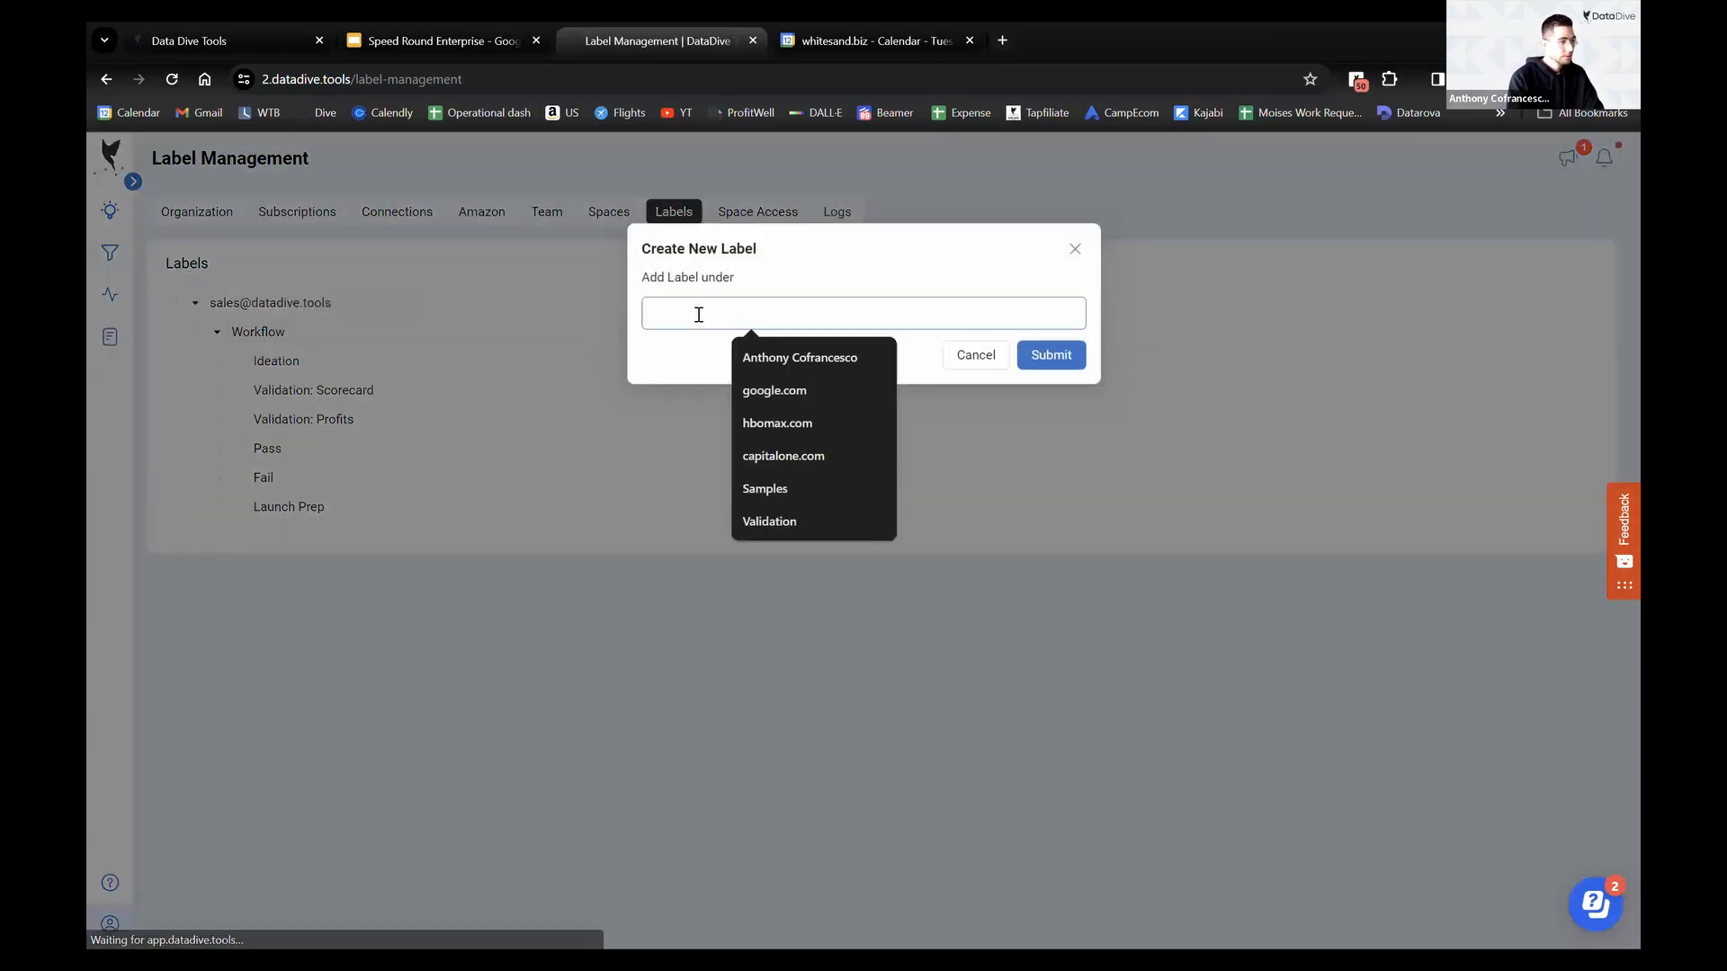
type("Launch: Write Listing")
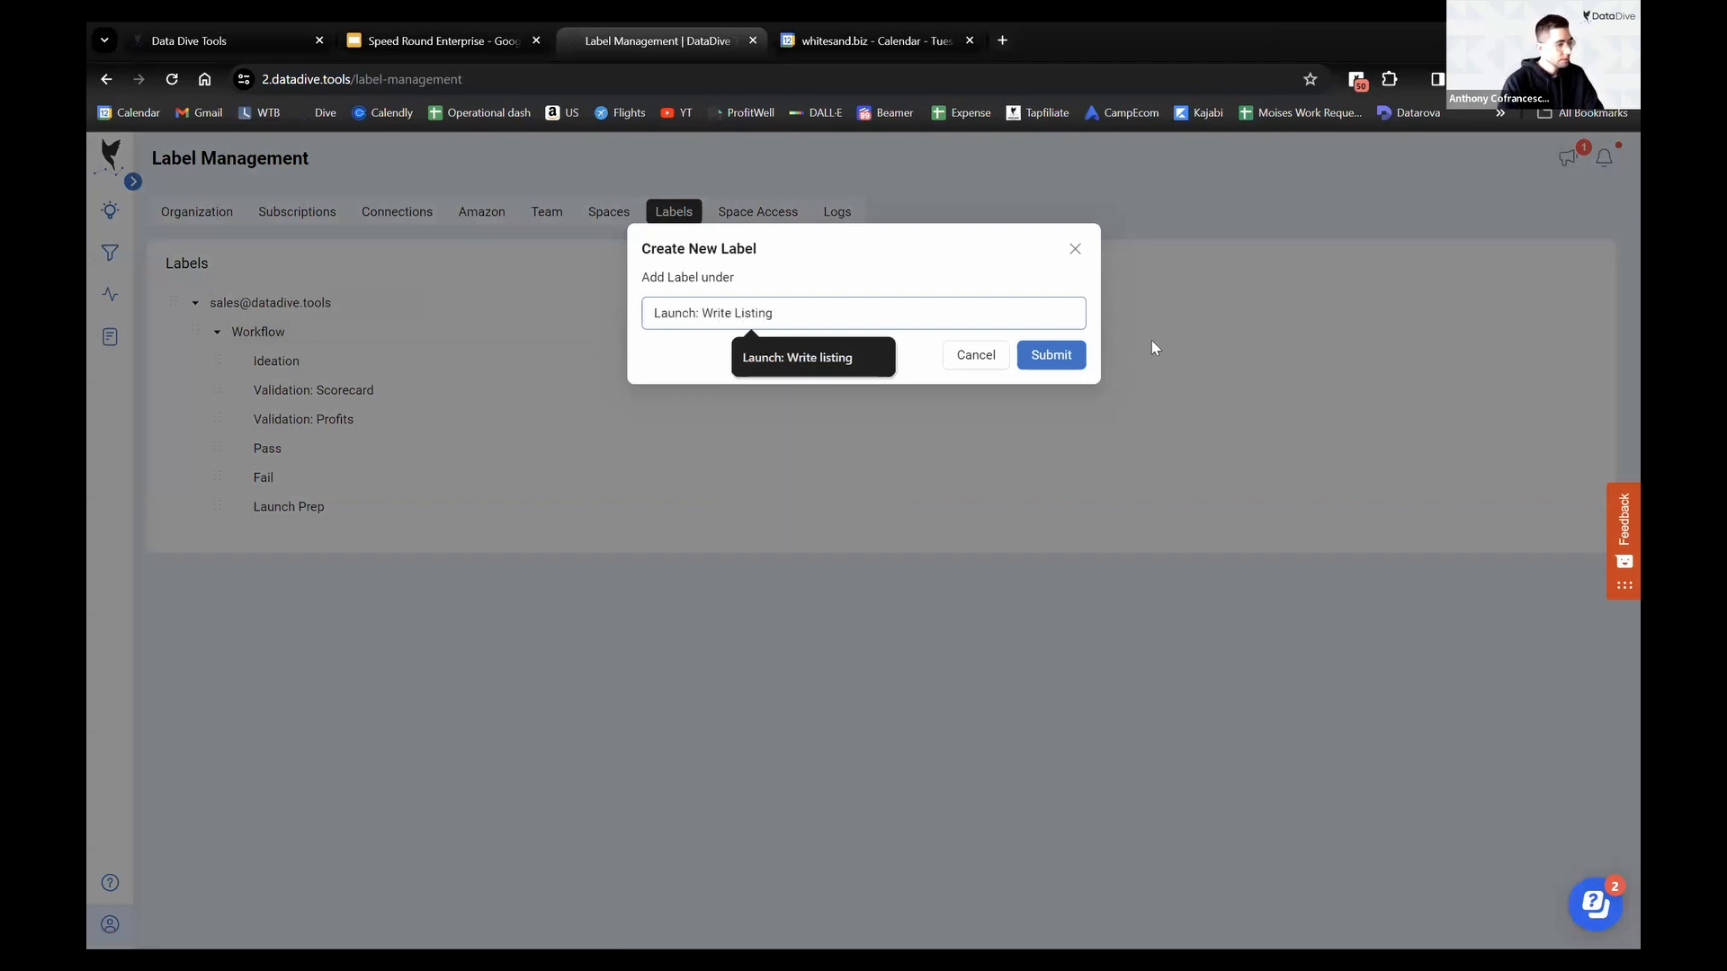
left_click(1045, 356)
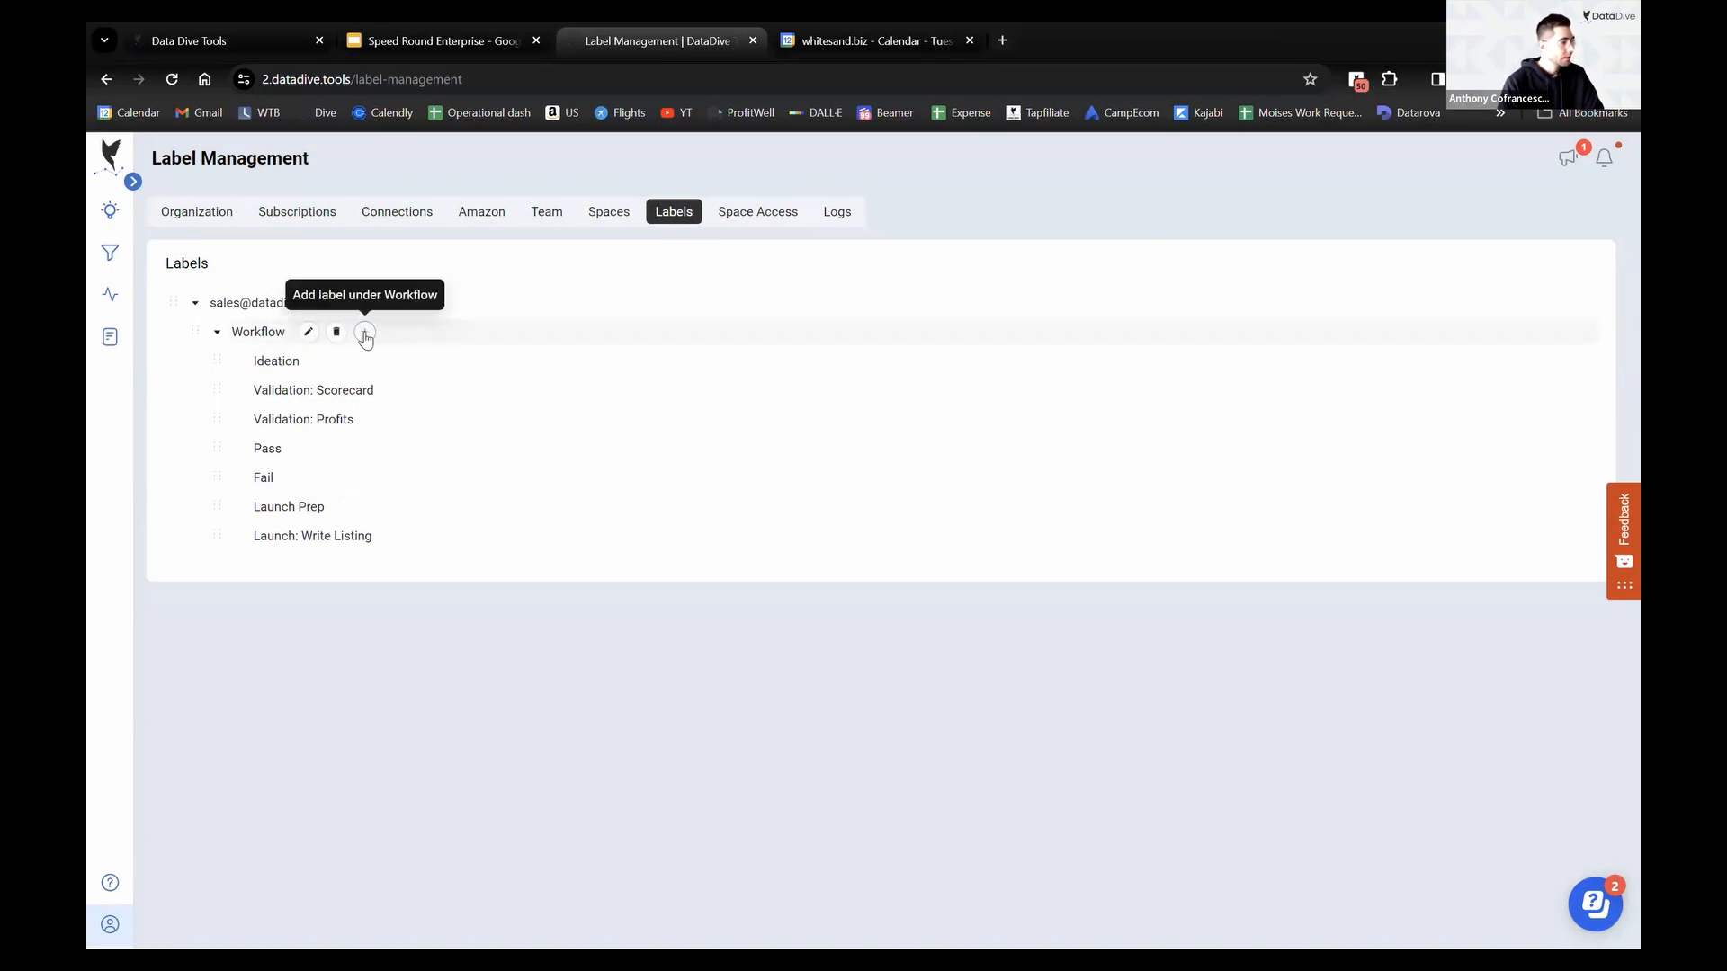
Add a label named AI Deep Dive - Product Brief under Workflow, without a slash in the name
left_click(364, 332)
left_click(755, 316)
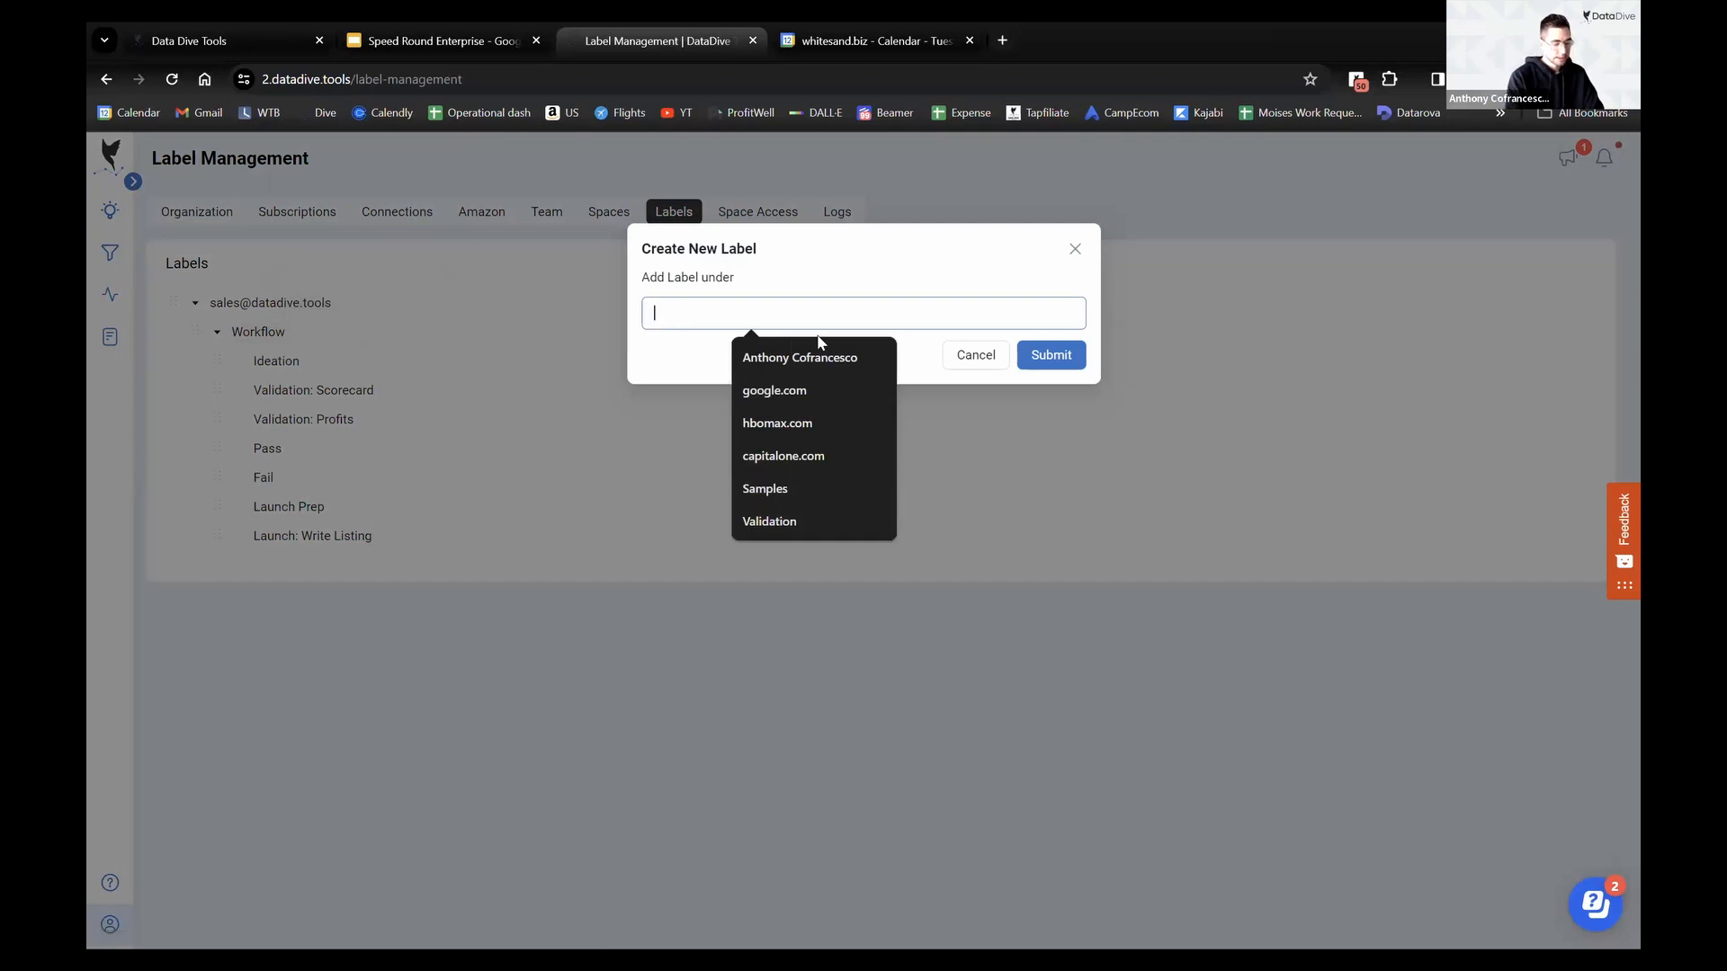
type("Al")
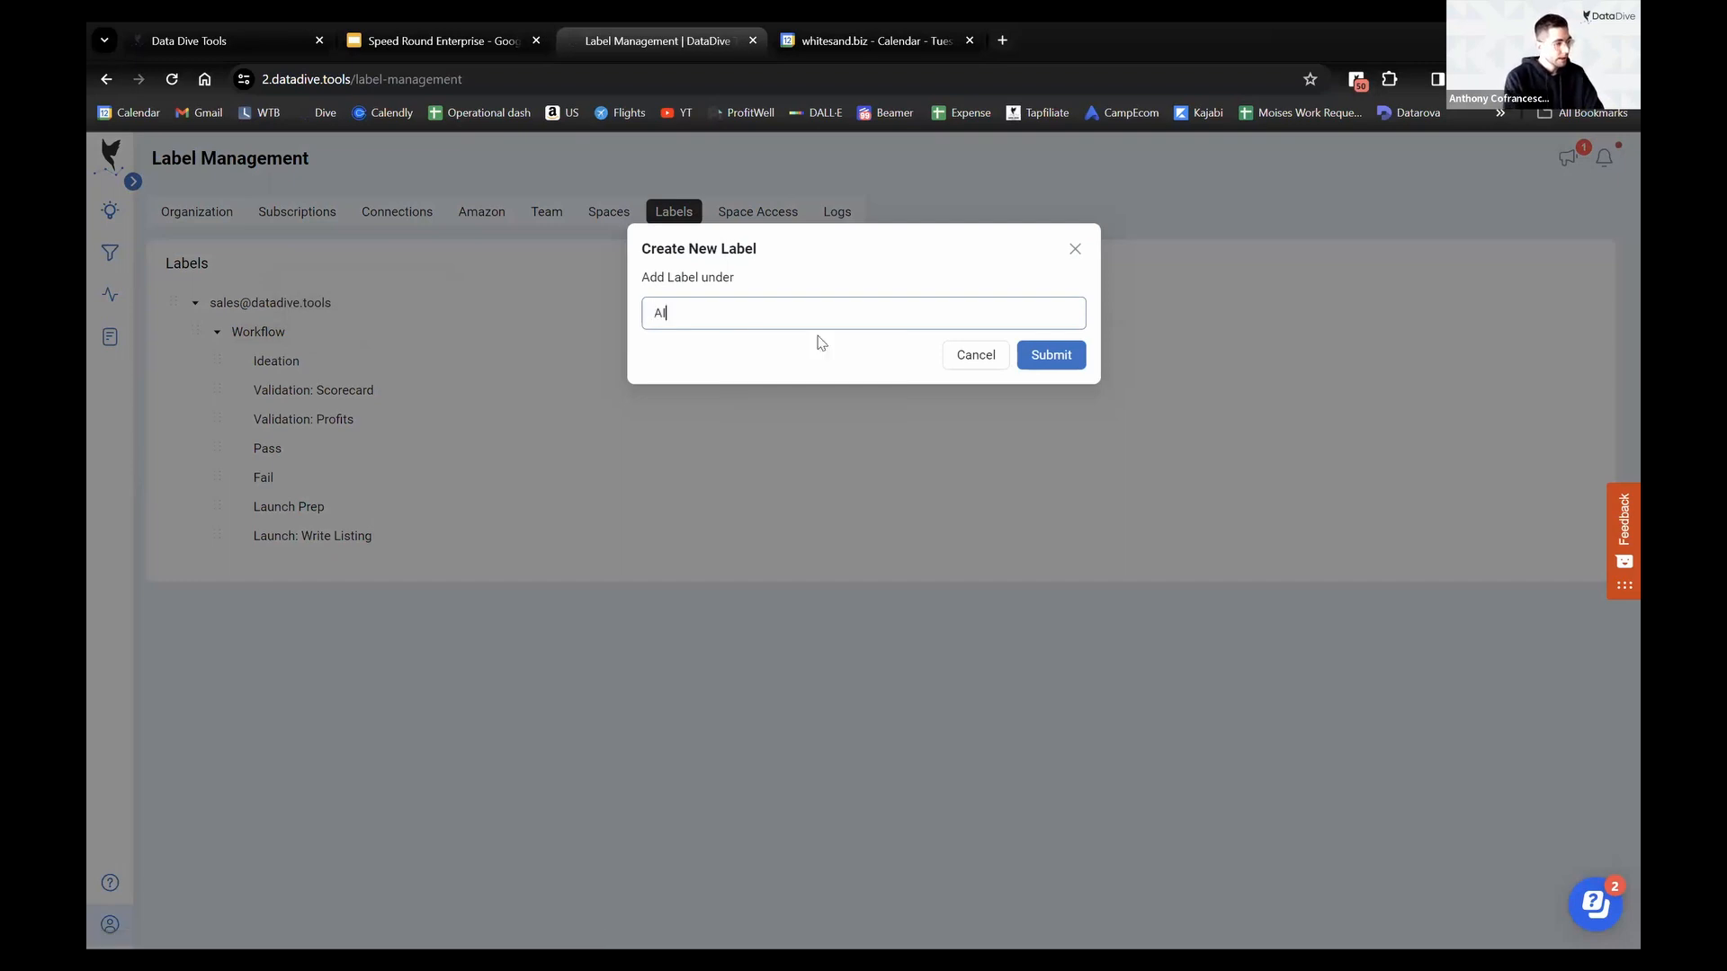
type(" / D")
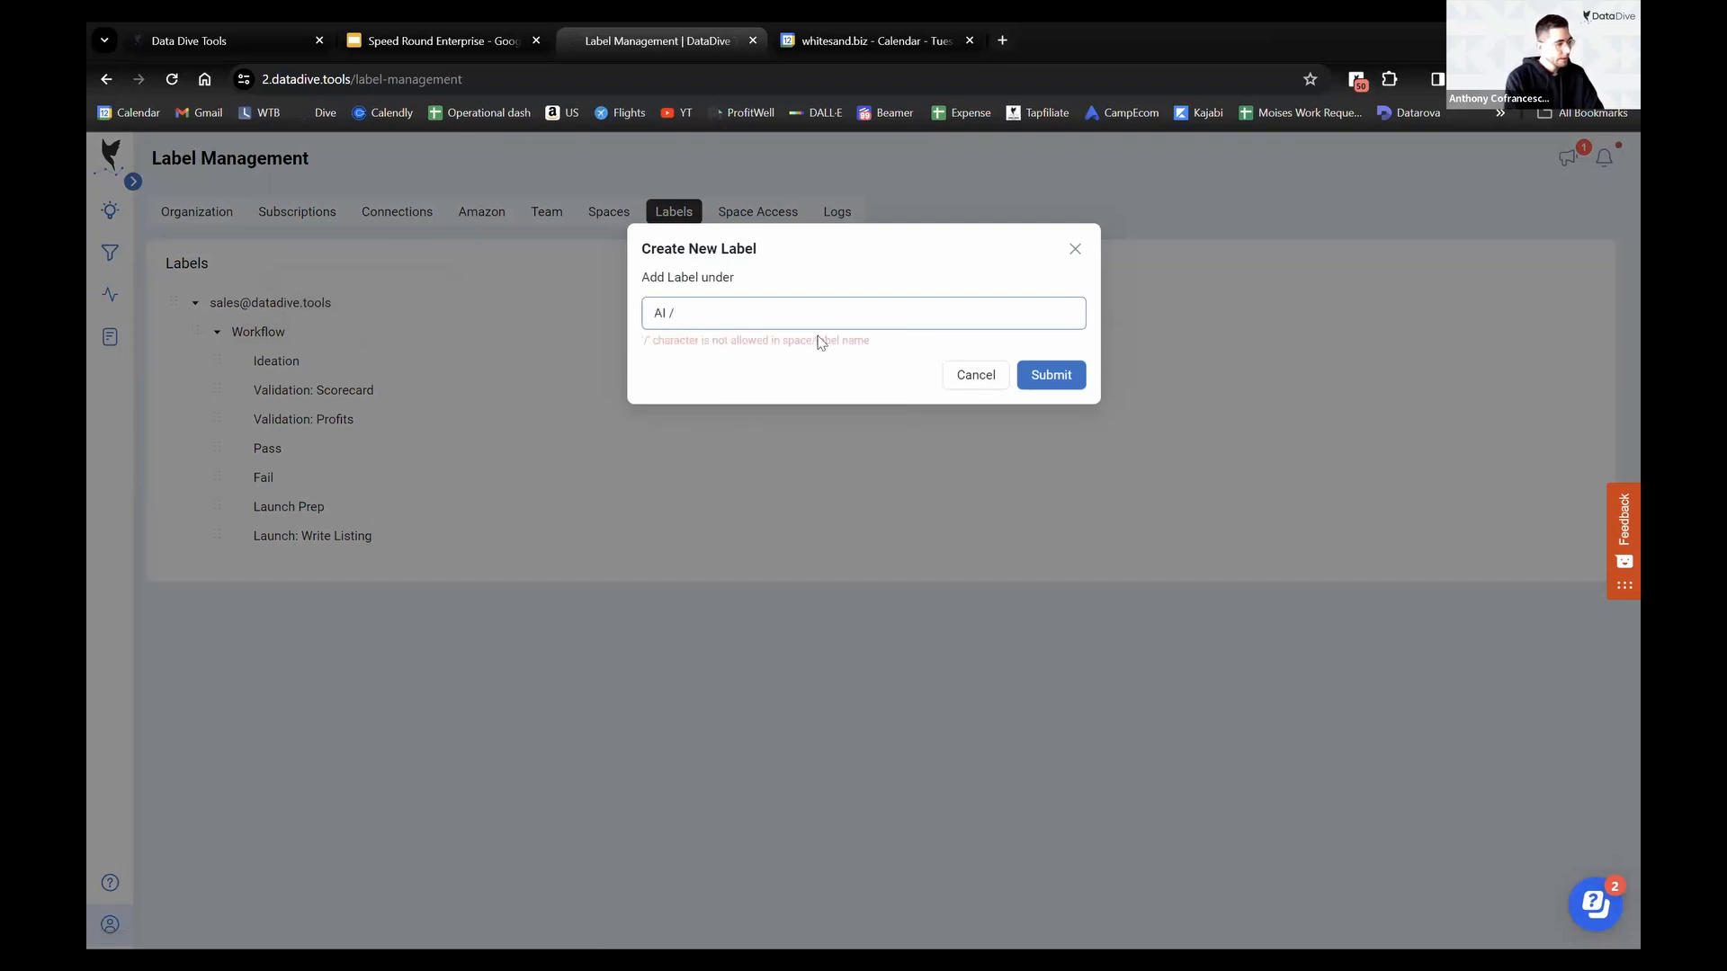
key("BackSpace")
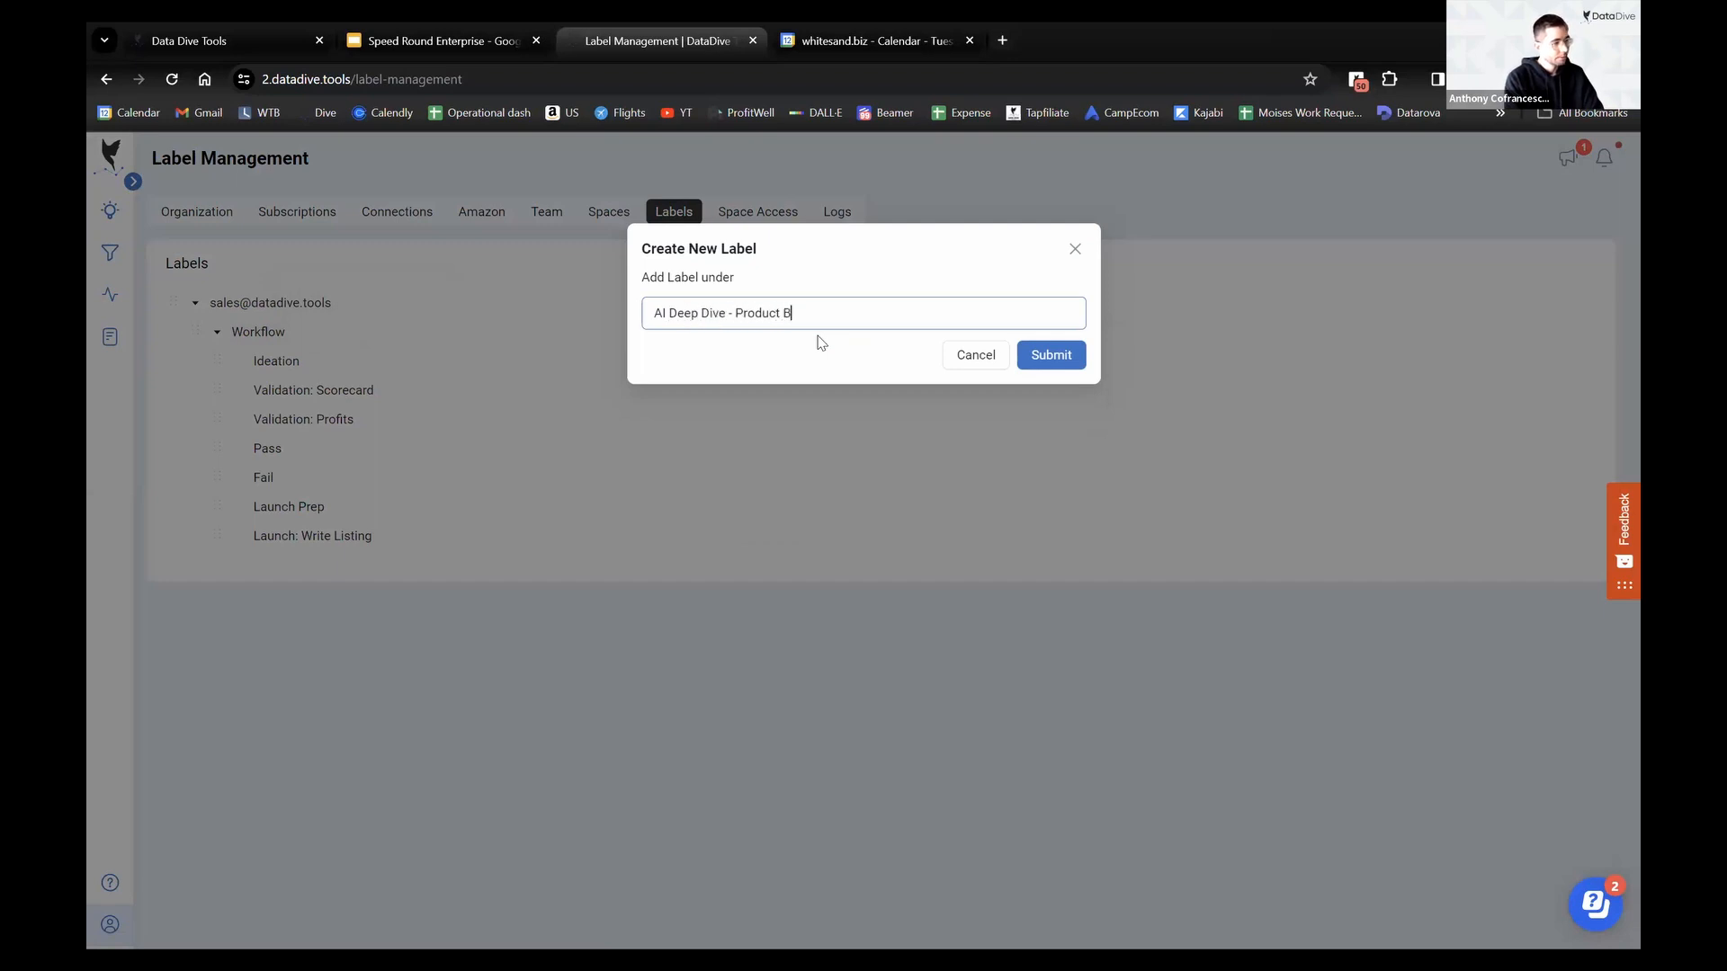
left_click(1048, 354)
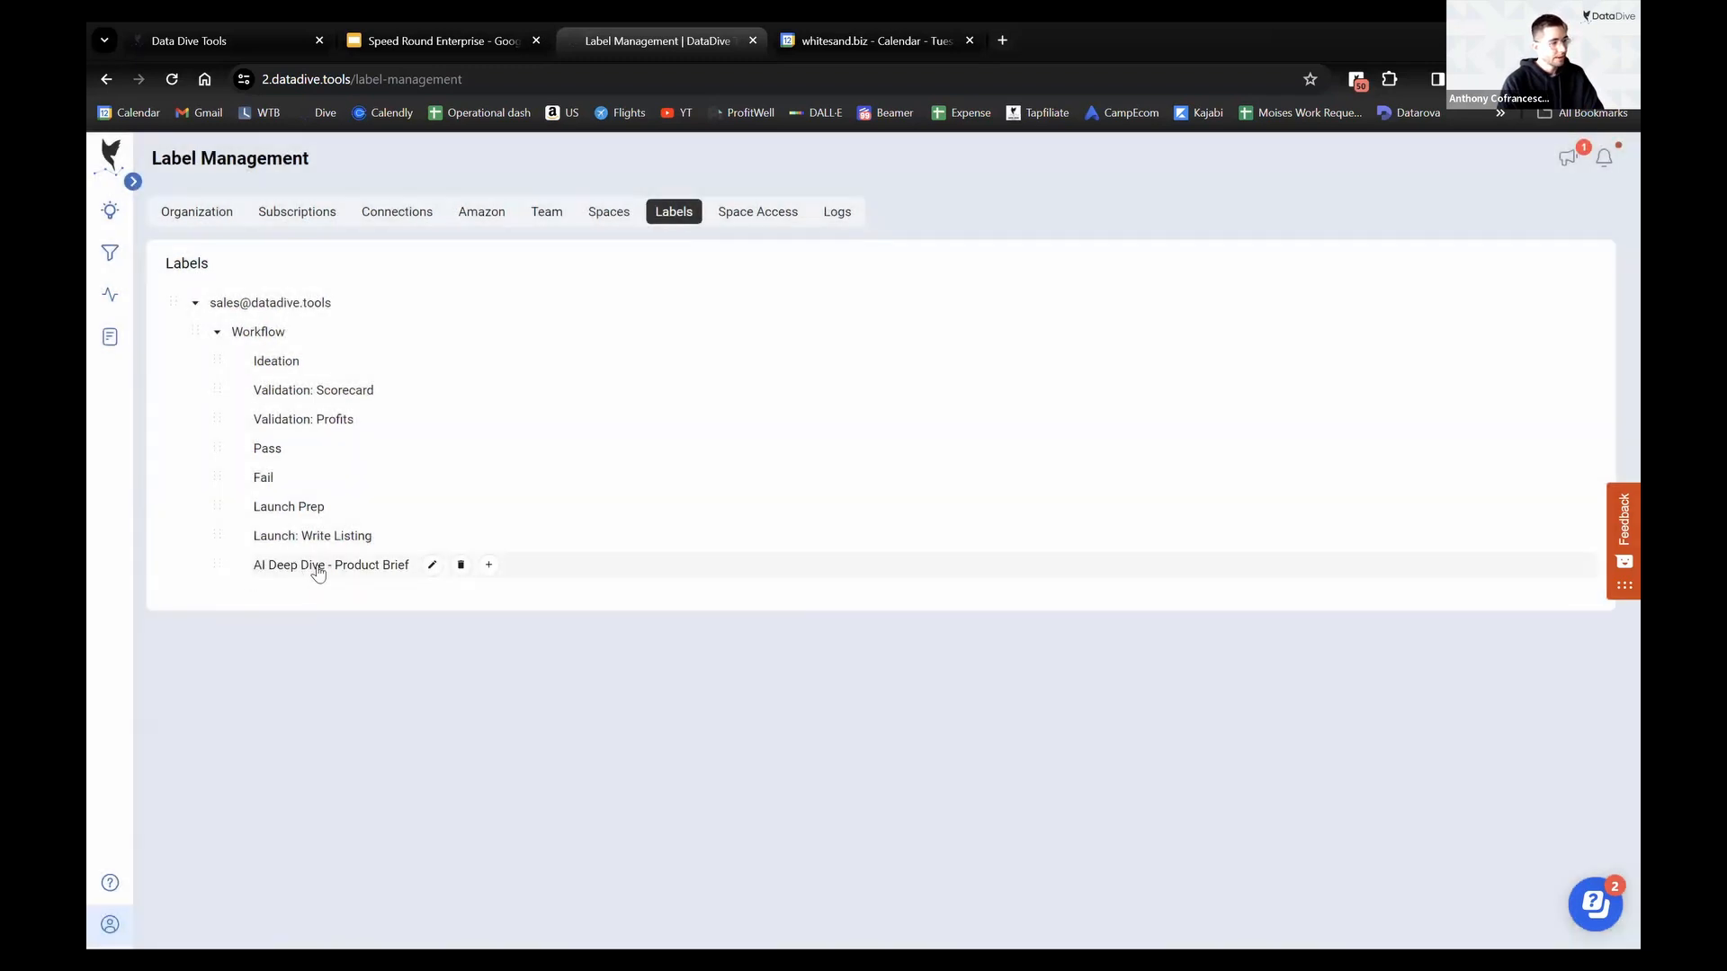
Rename the AI Deep Dive - Product Brief label to AI Deep Dive - Creative Brief
left_click(432, 565)
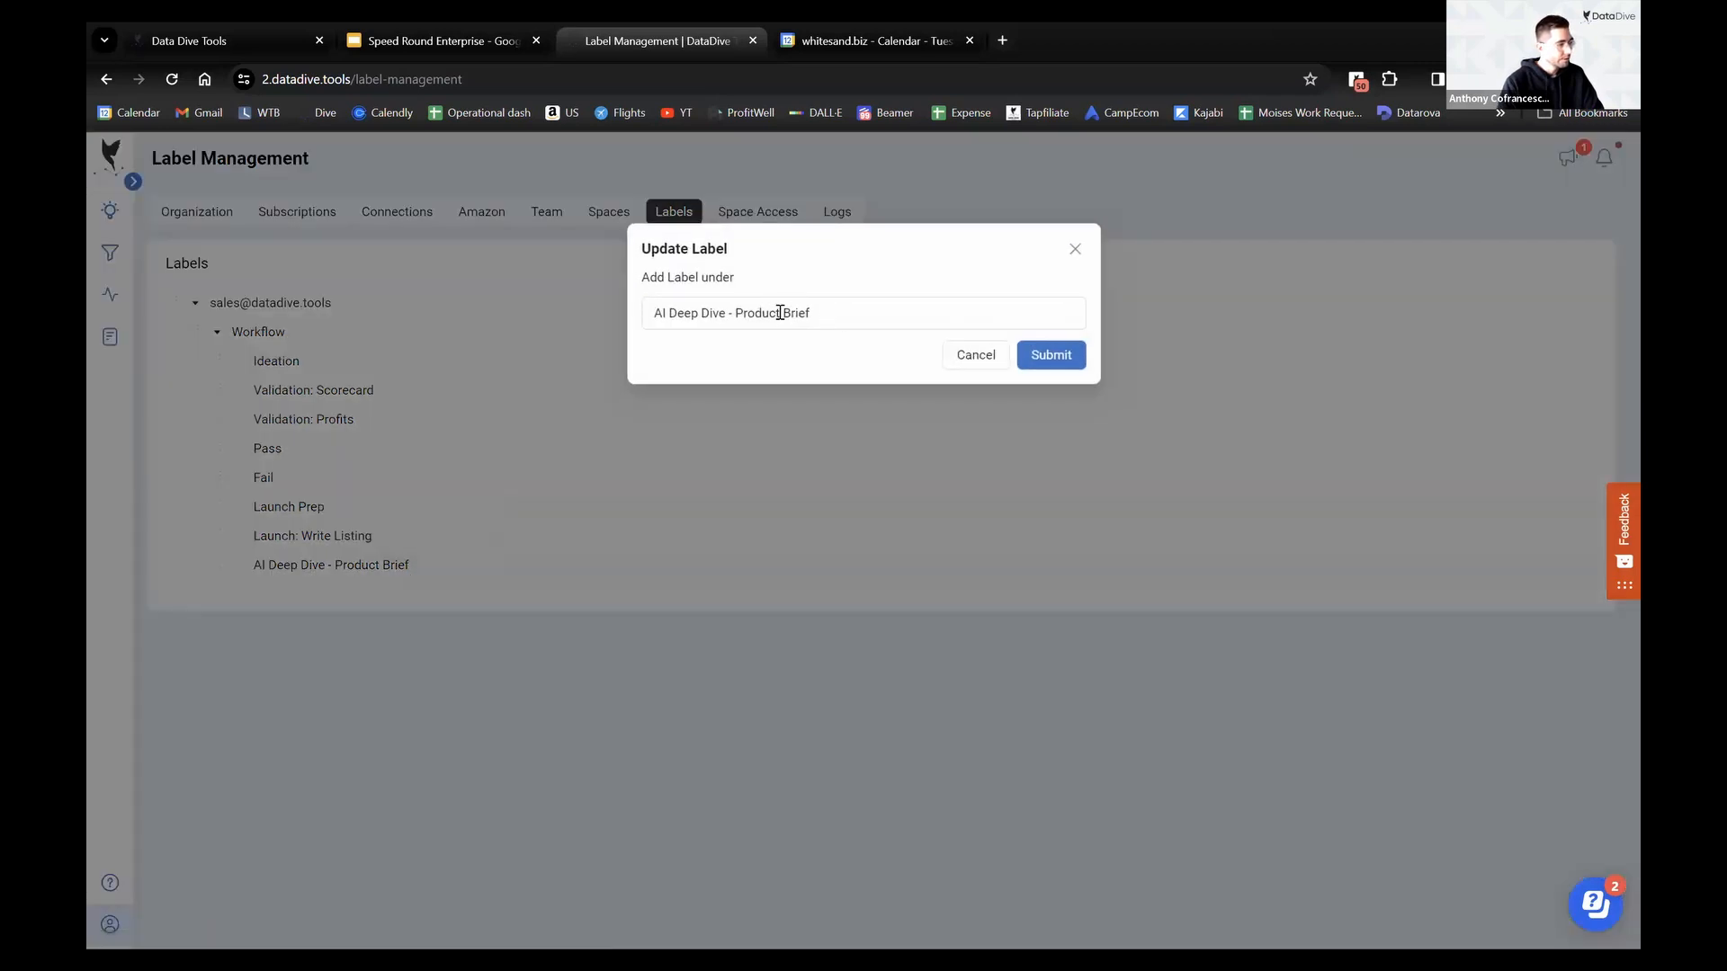
double_click(778, 313)
left_click(879, 354)
type("CC")
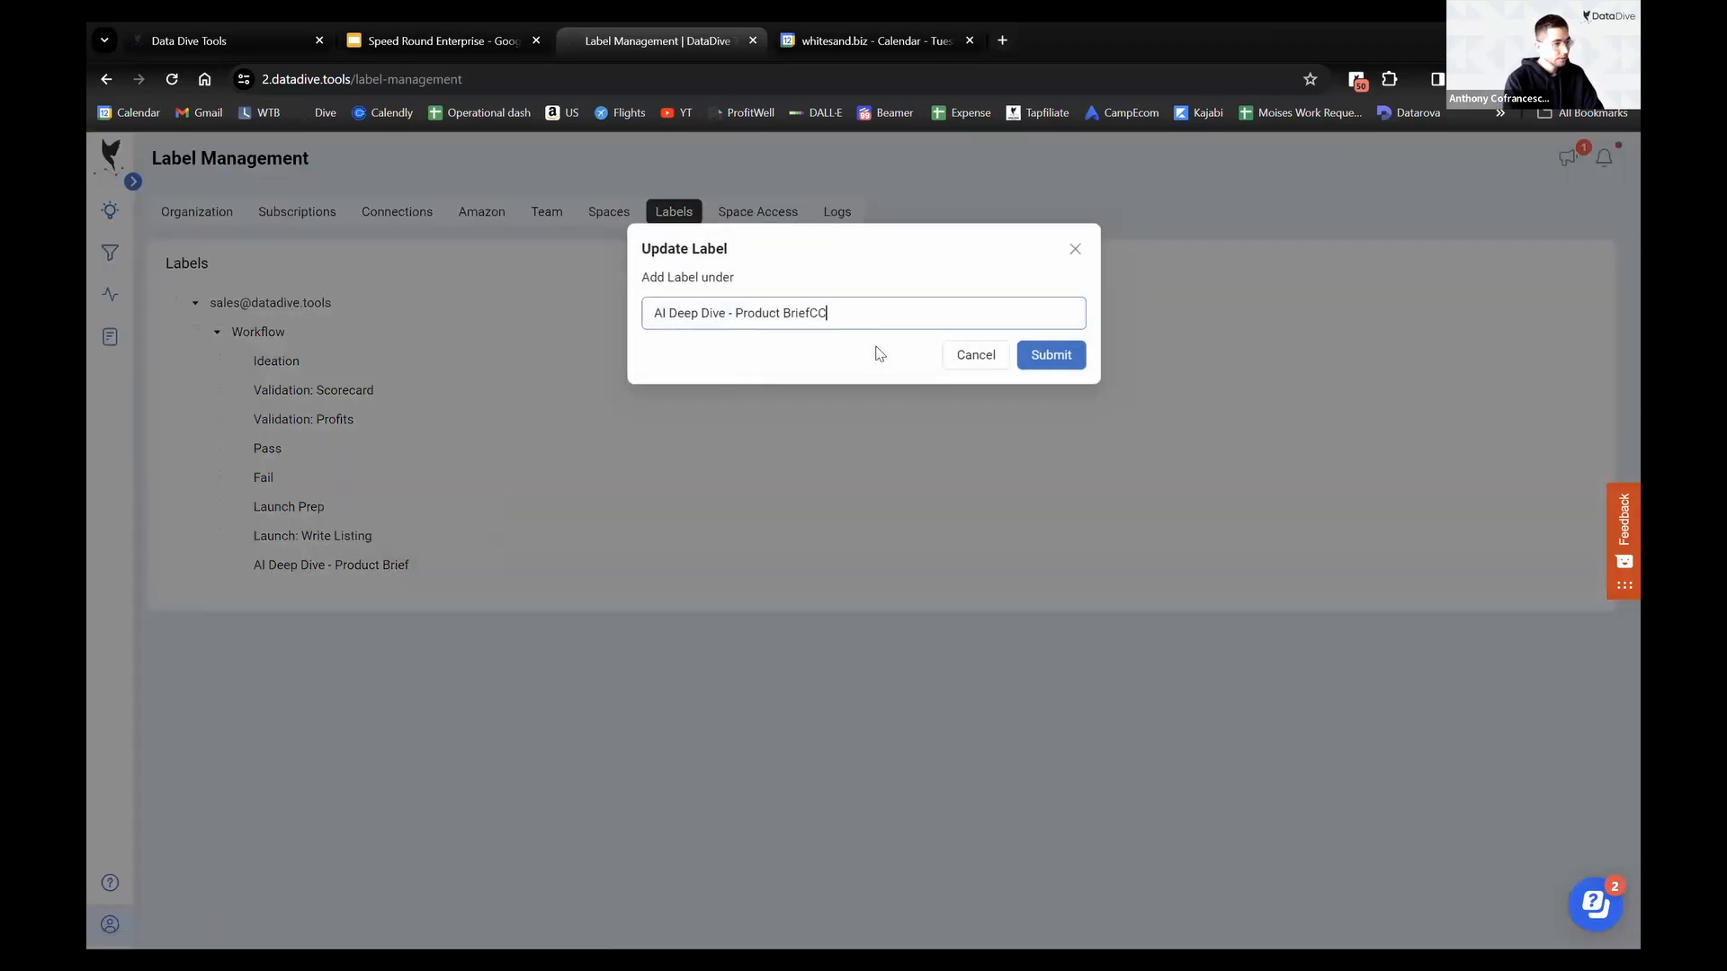
key("BackSpace")
key("BackSpace")
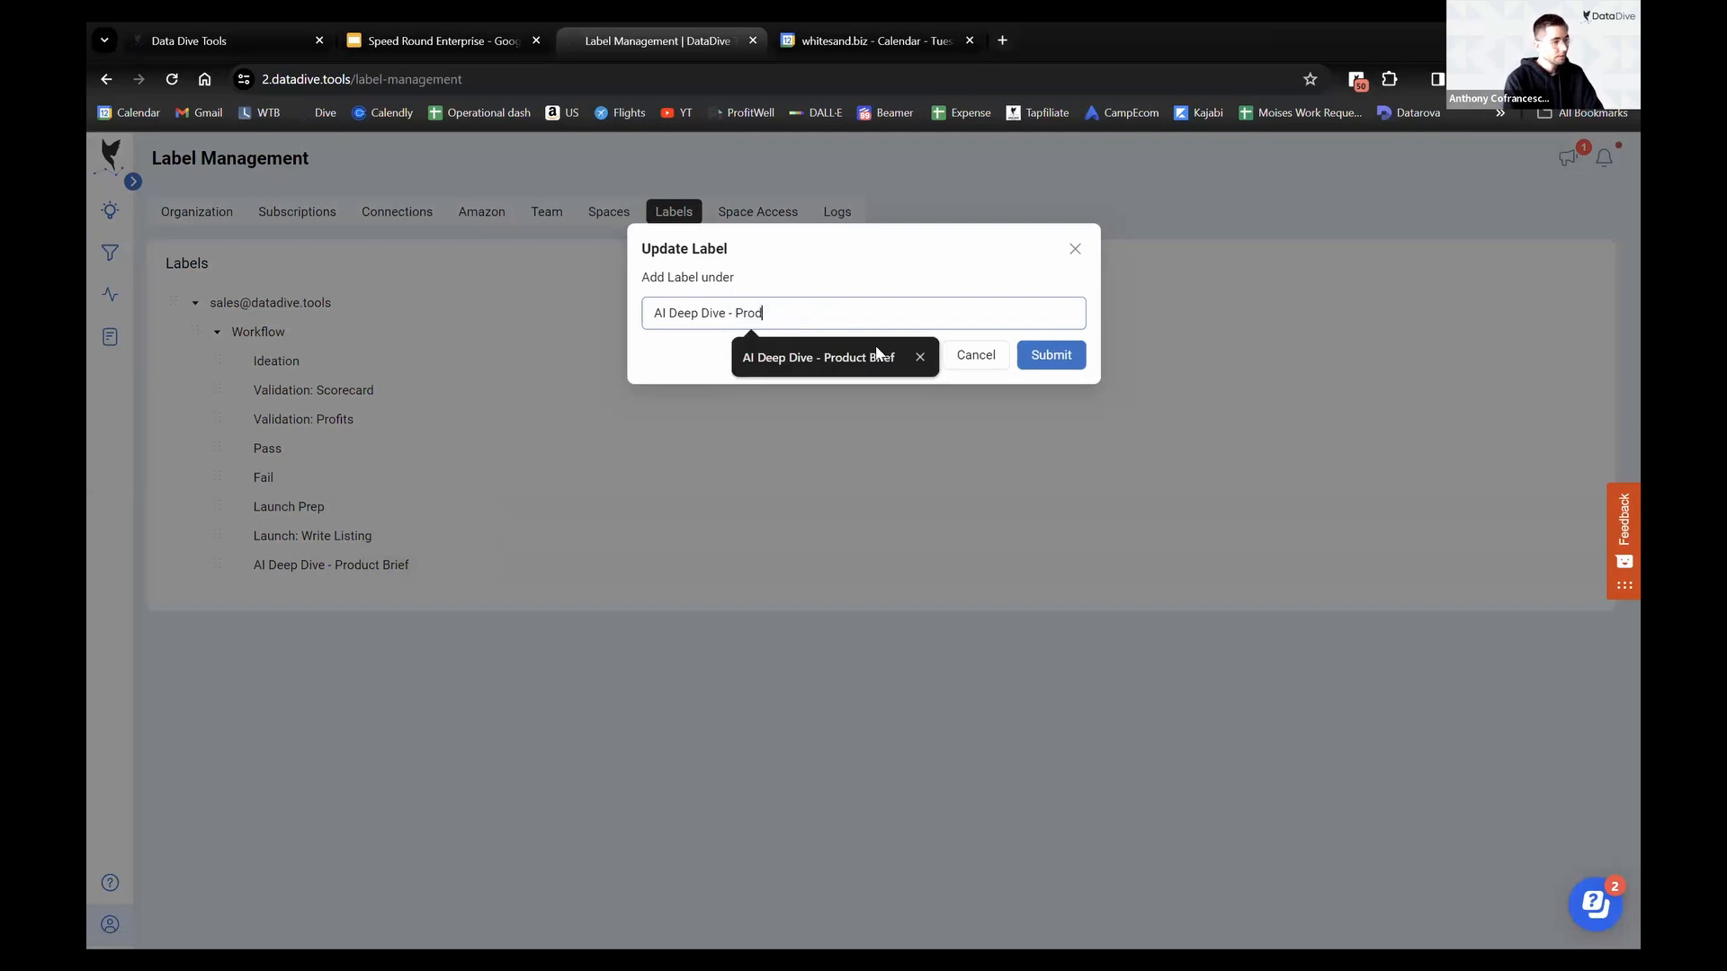
key("BackSpace")
type("Creative Brief")
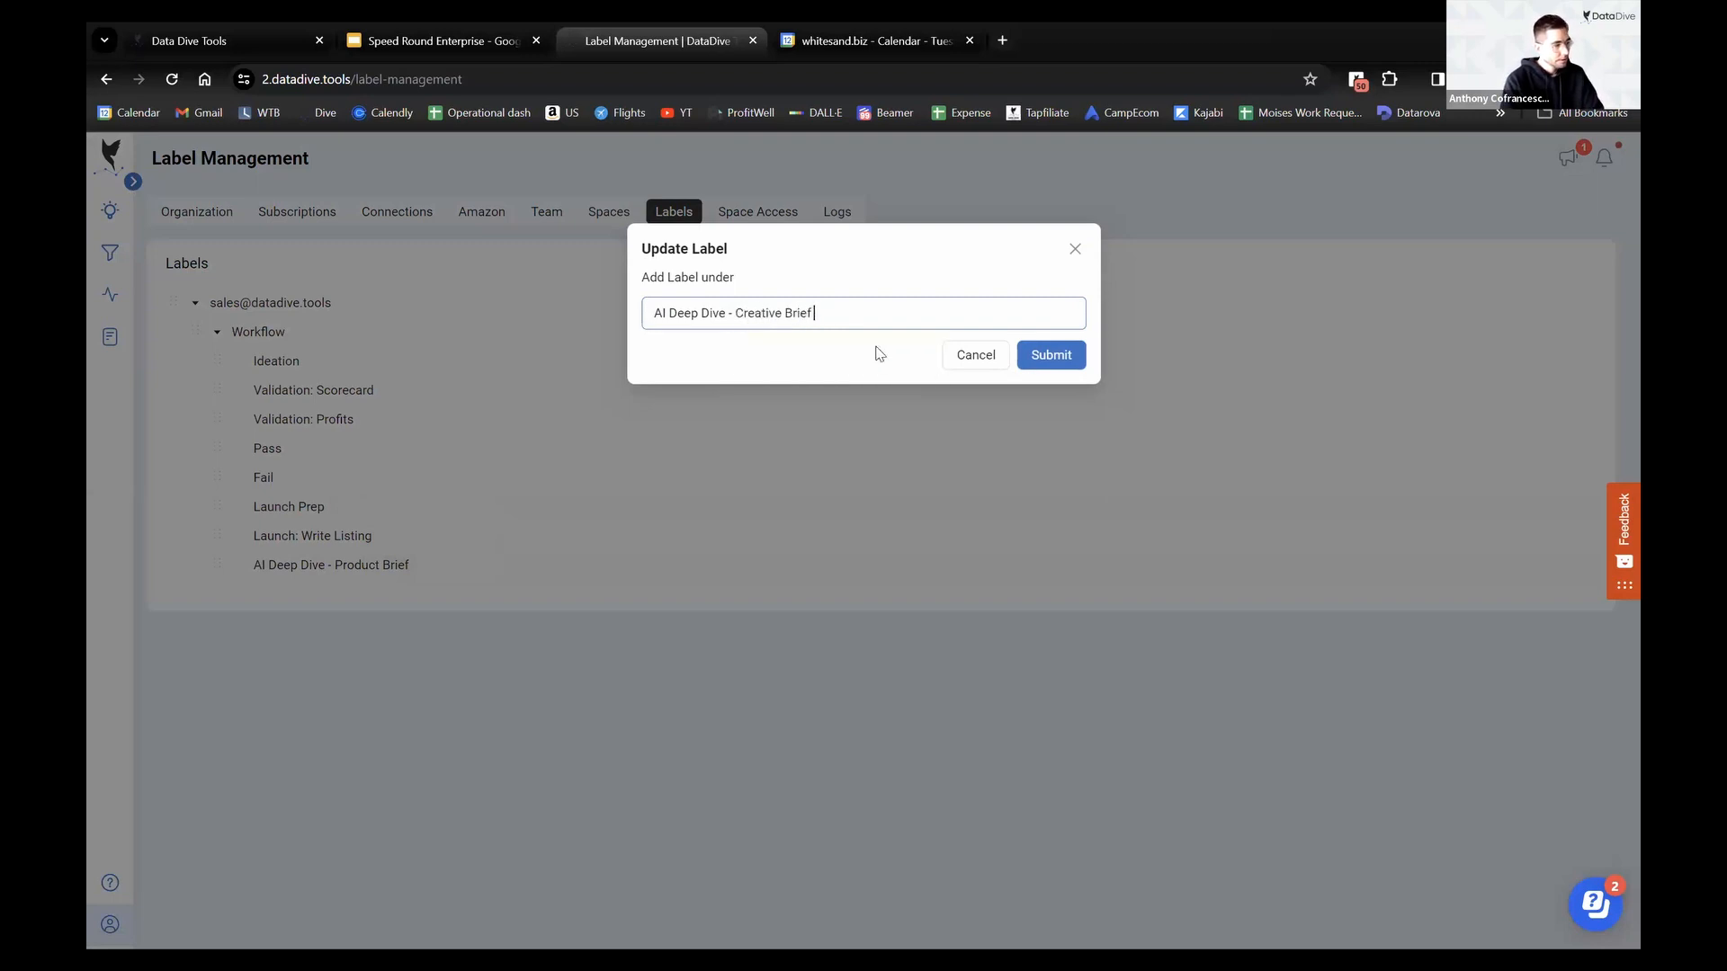
left_click(1070, 354)
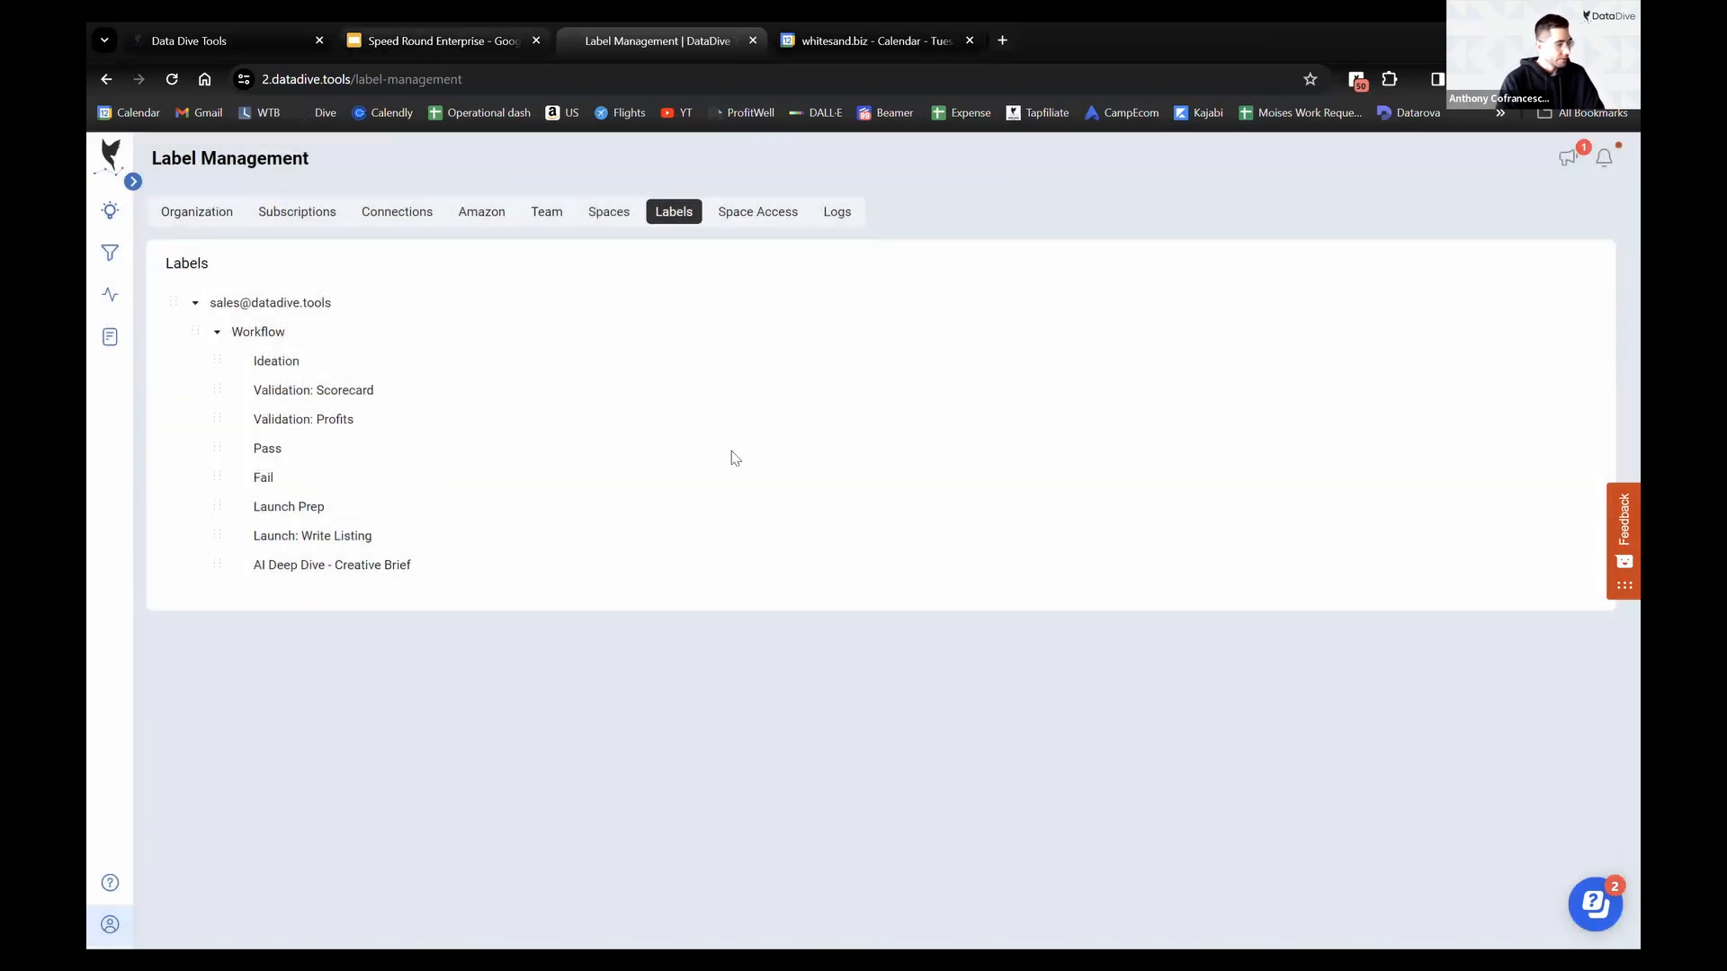
Check the launch slide in the presentation, and add a Create PPC Campaigns for Launch label under Workflow in DataDive
key("ctrl+shift+Tab")
left_click(650, 36)
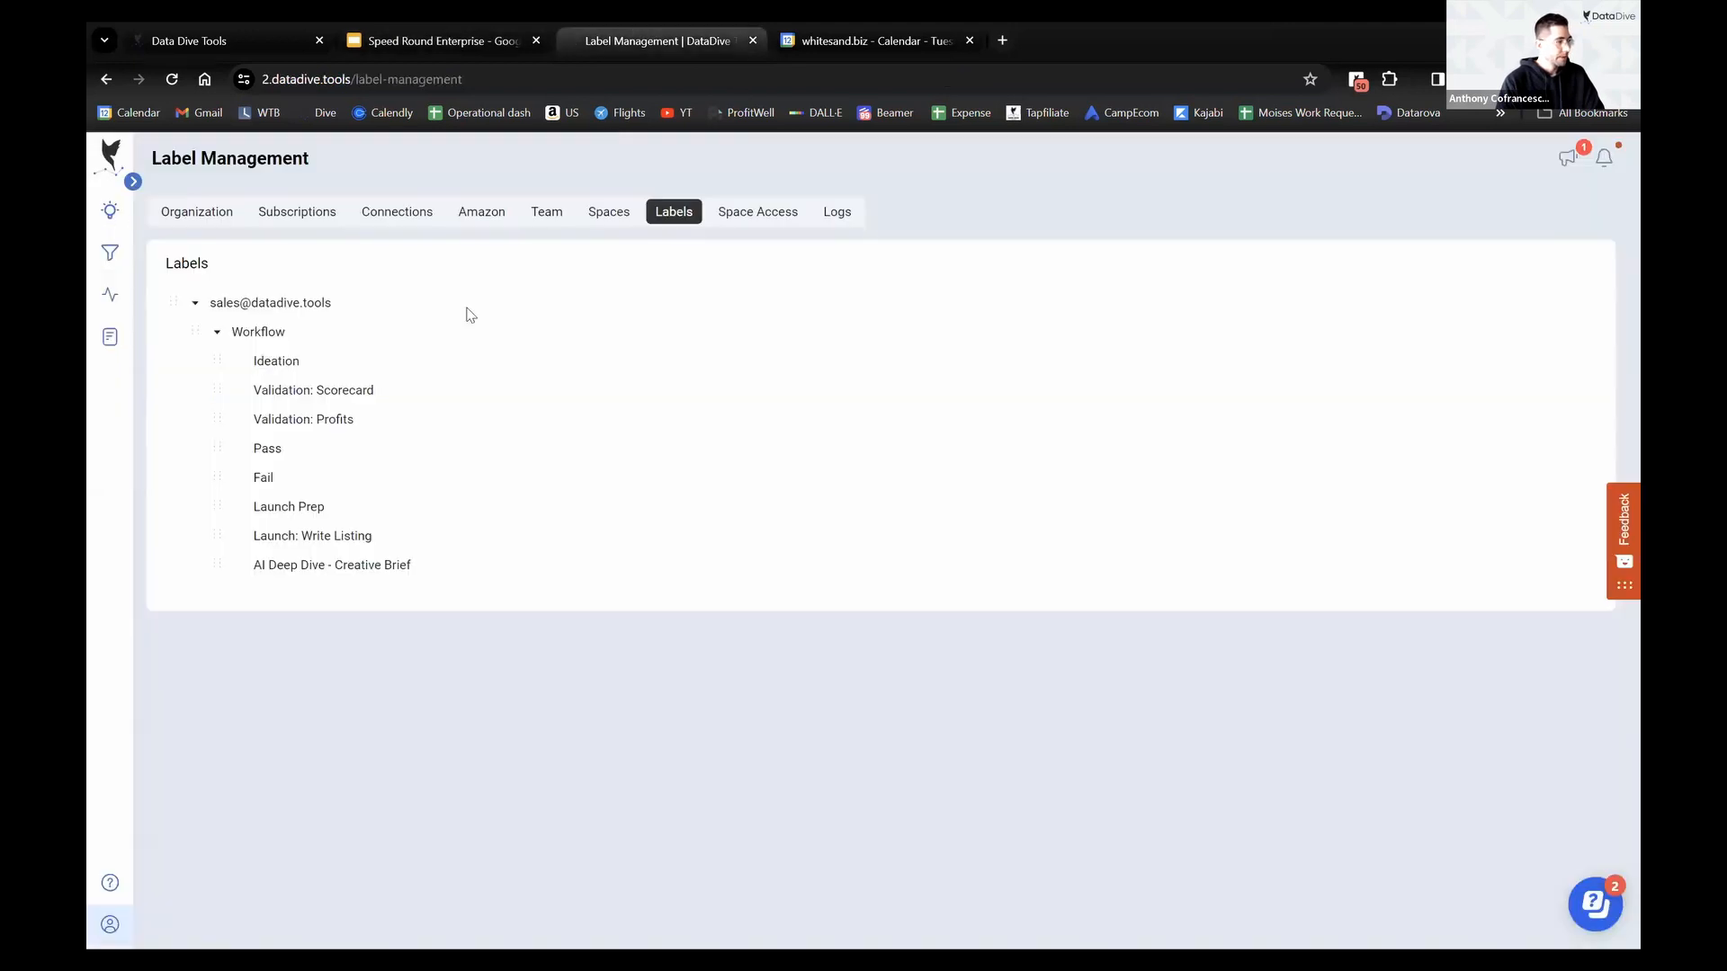
left_click(366, 332)
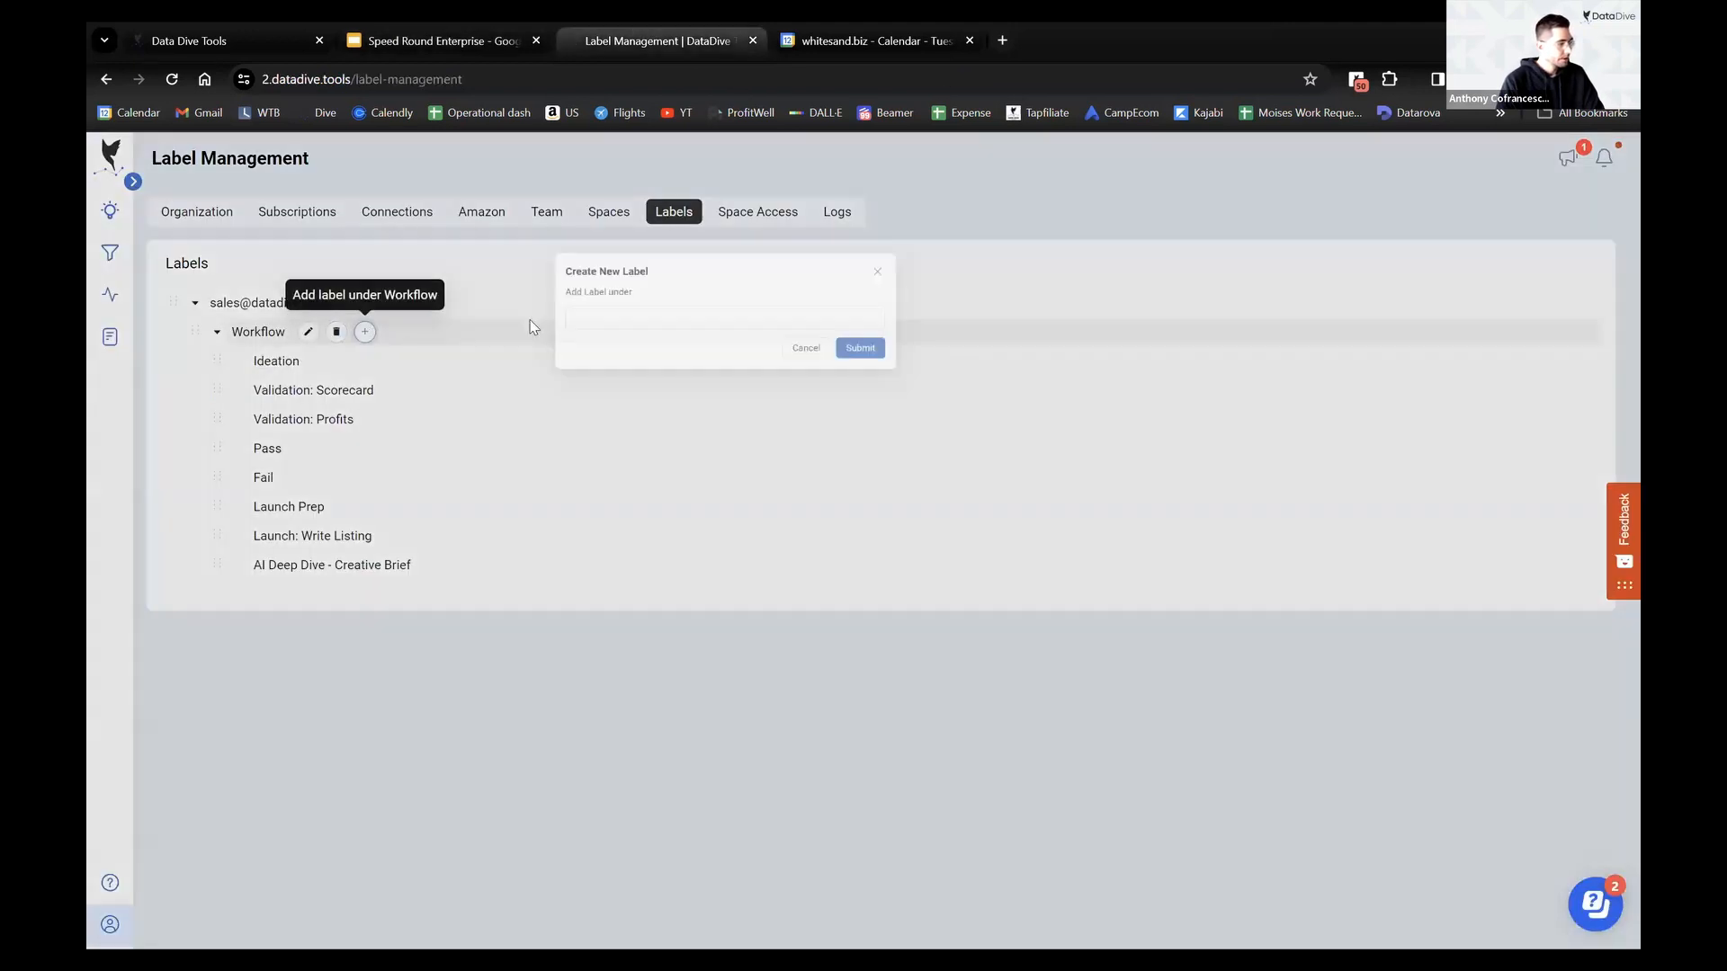
left_click(710, 311)
type("Create PPC Campaigns for Launch")
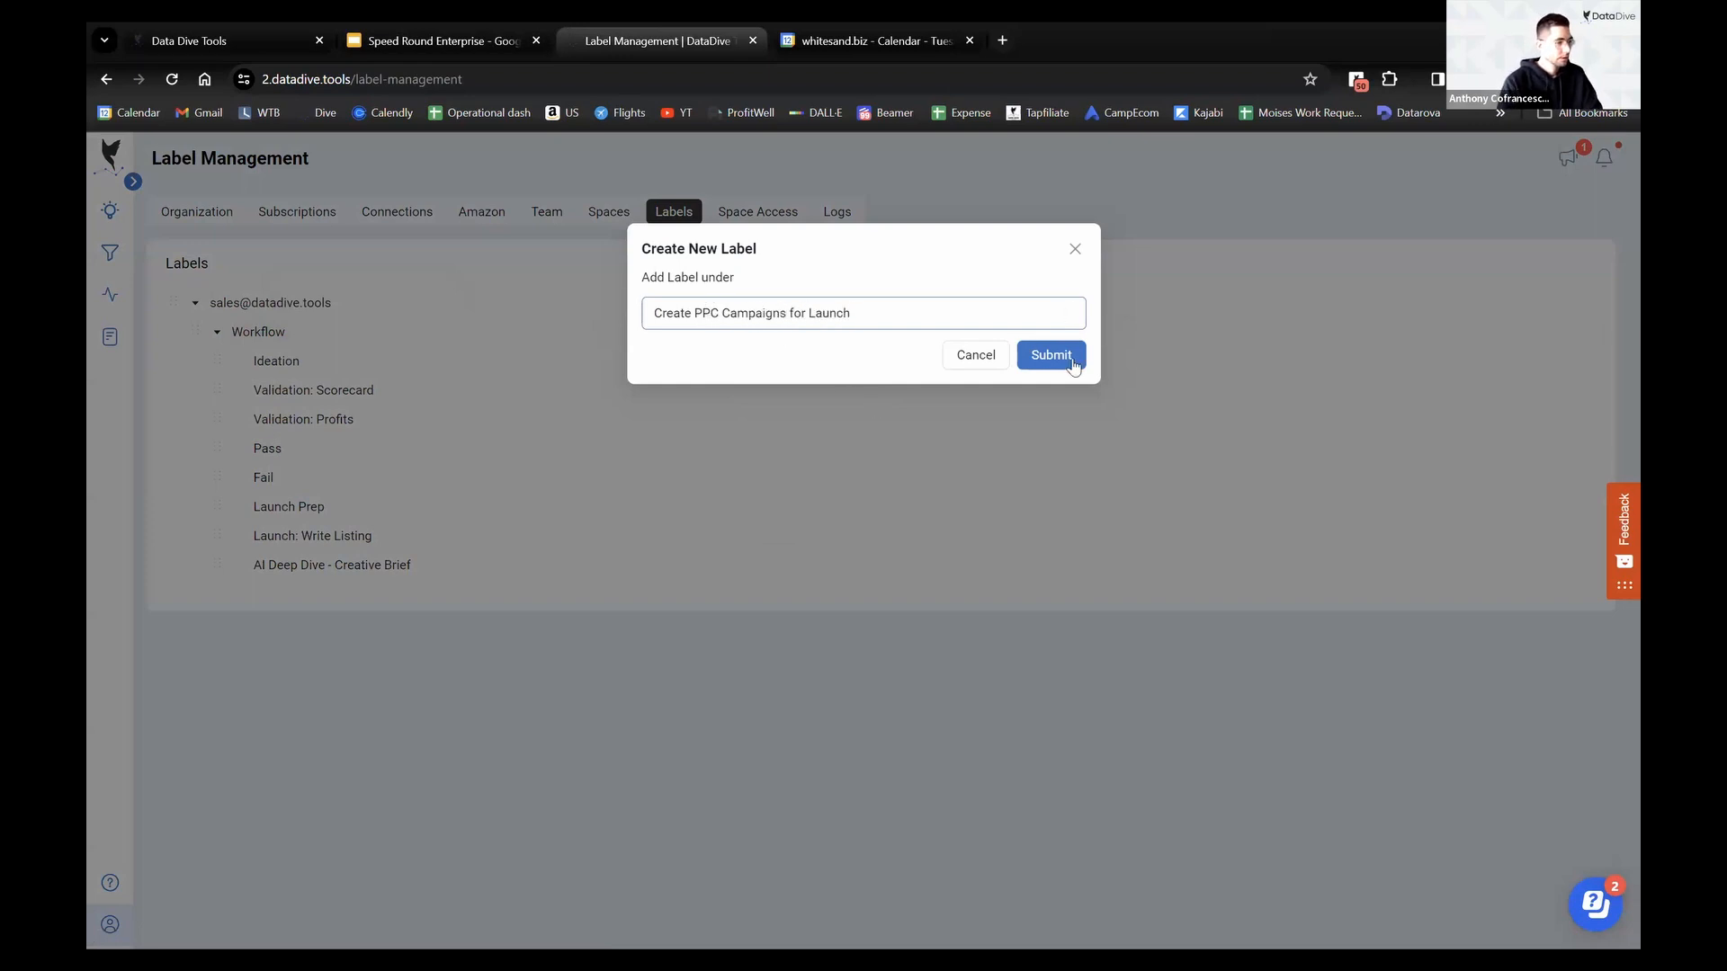
left_click(1070, 358)
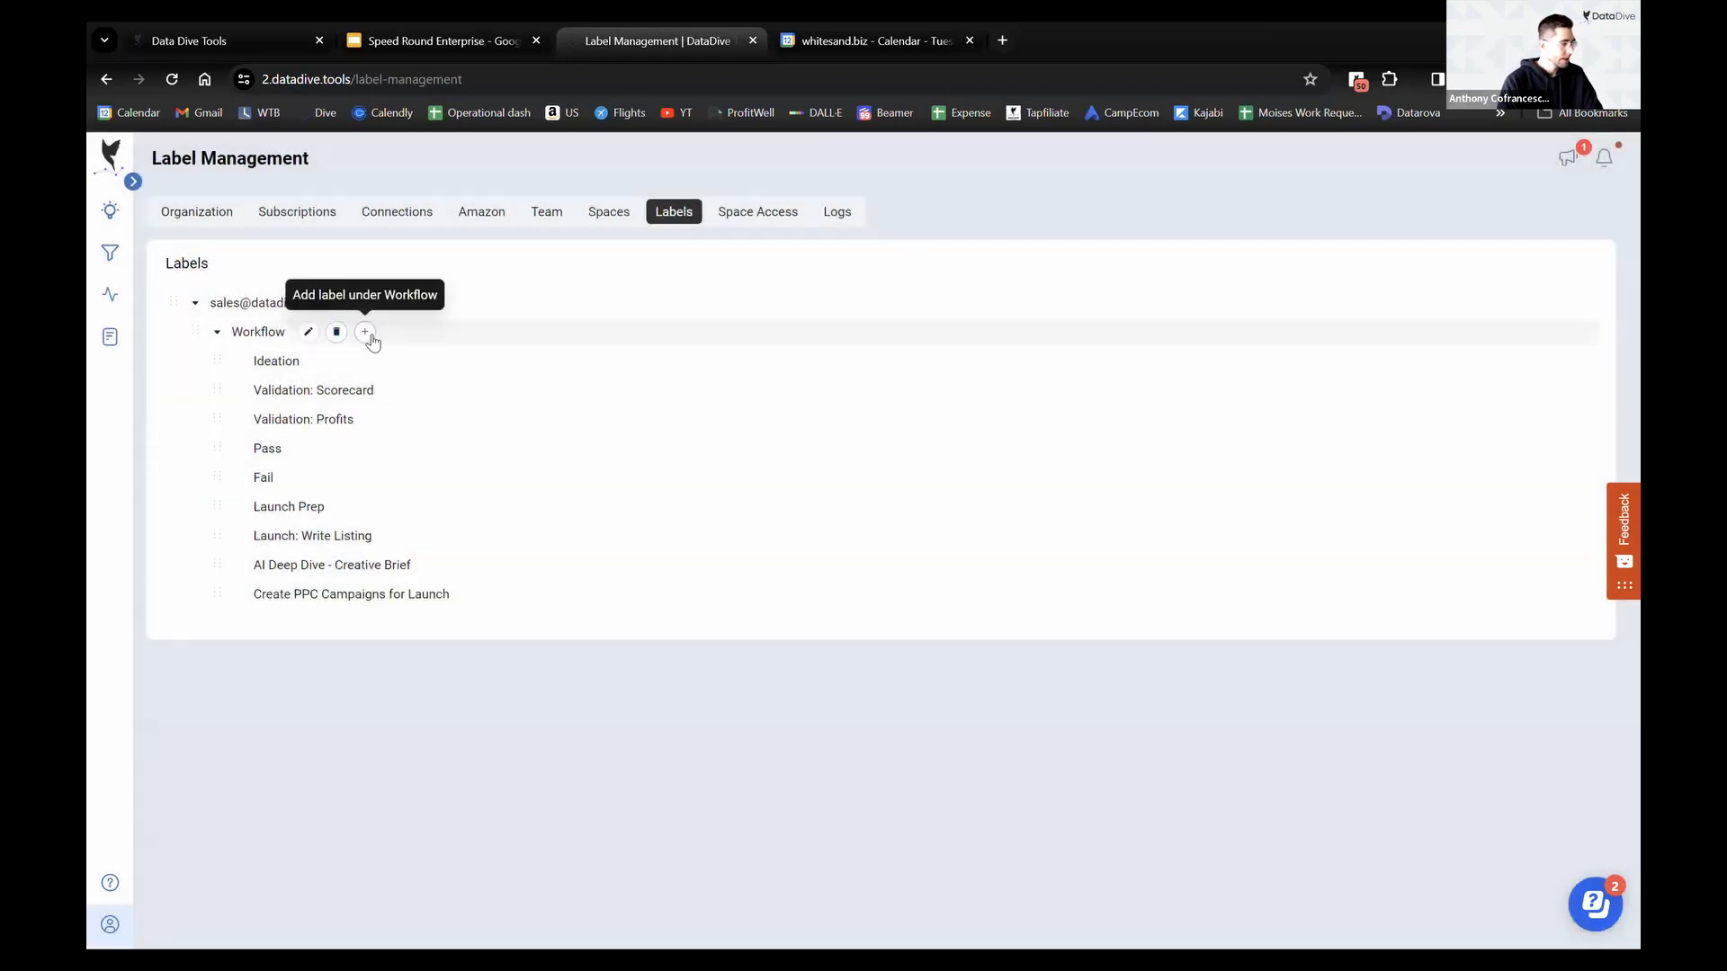
Add a label named Launch and Monitor under Workflow
left_click(365, 332)
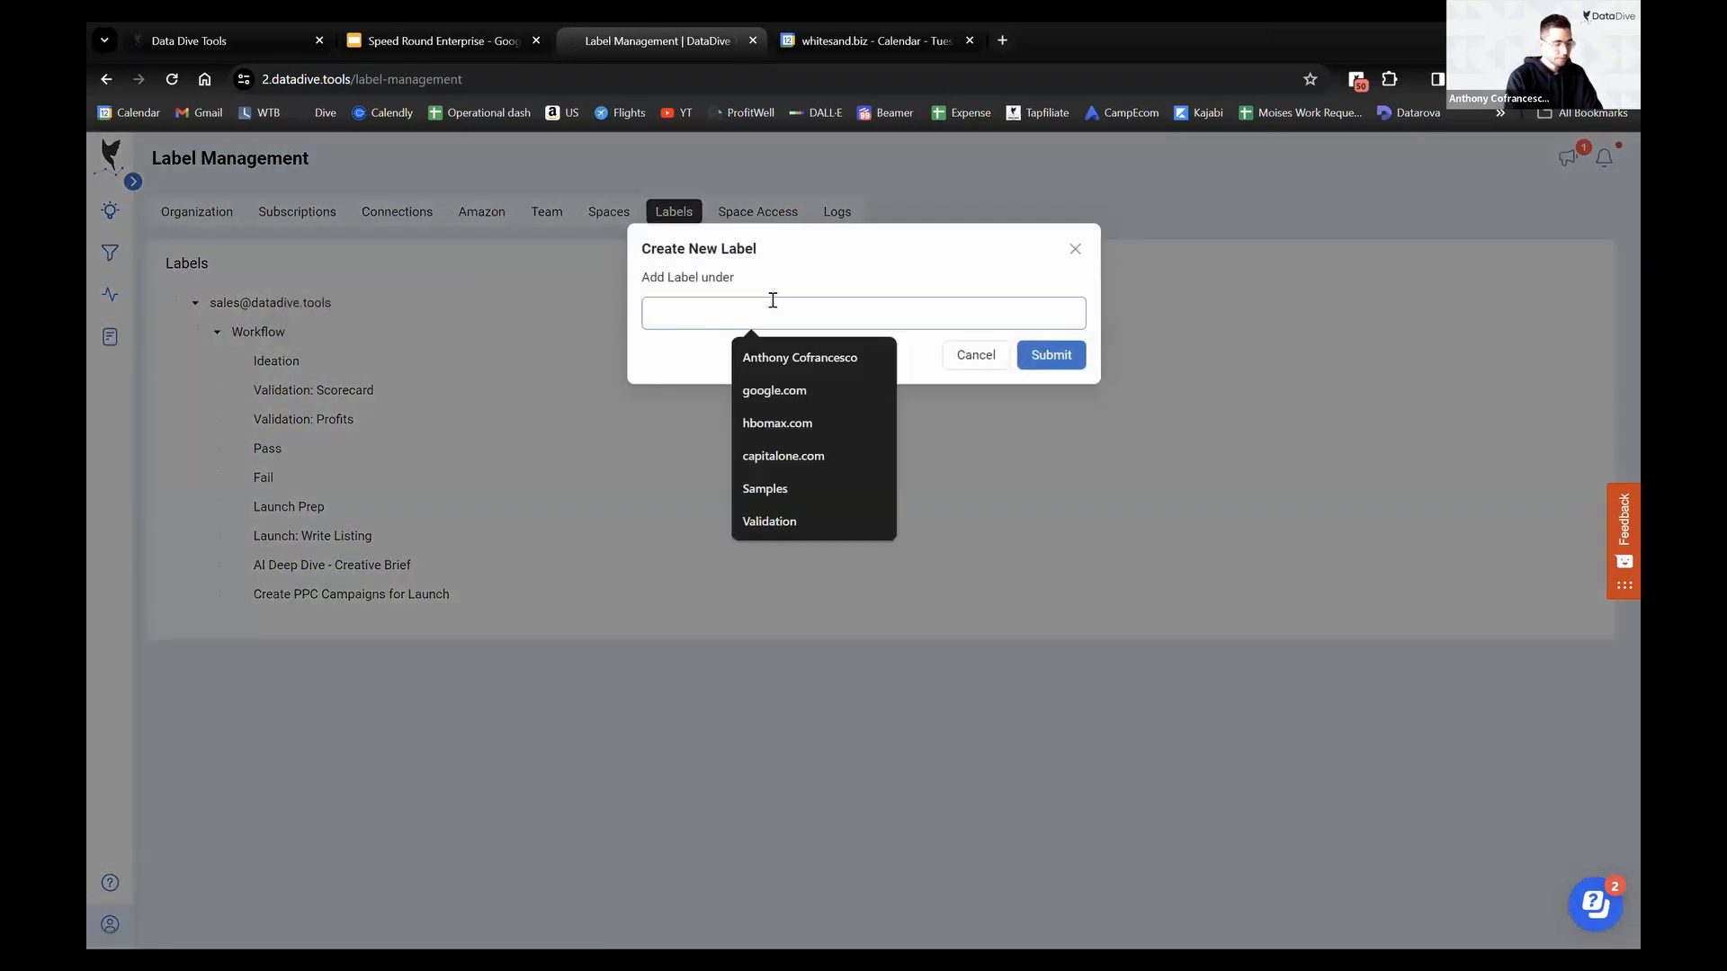
type("Launch and Monito")
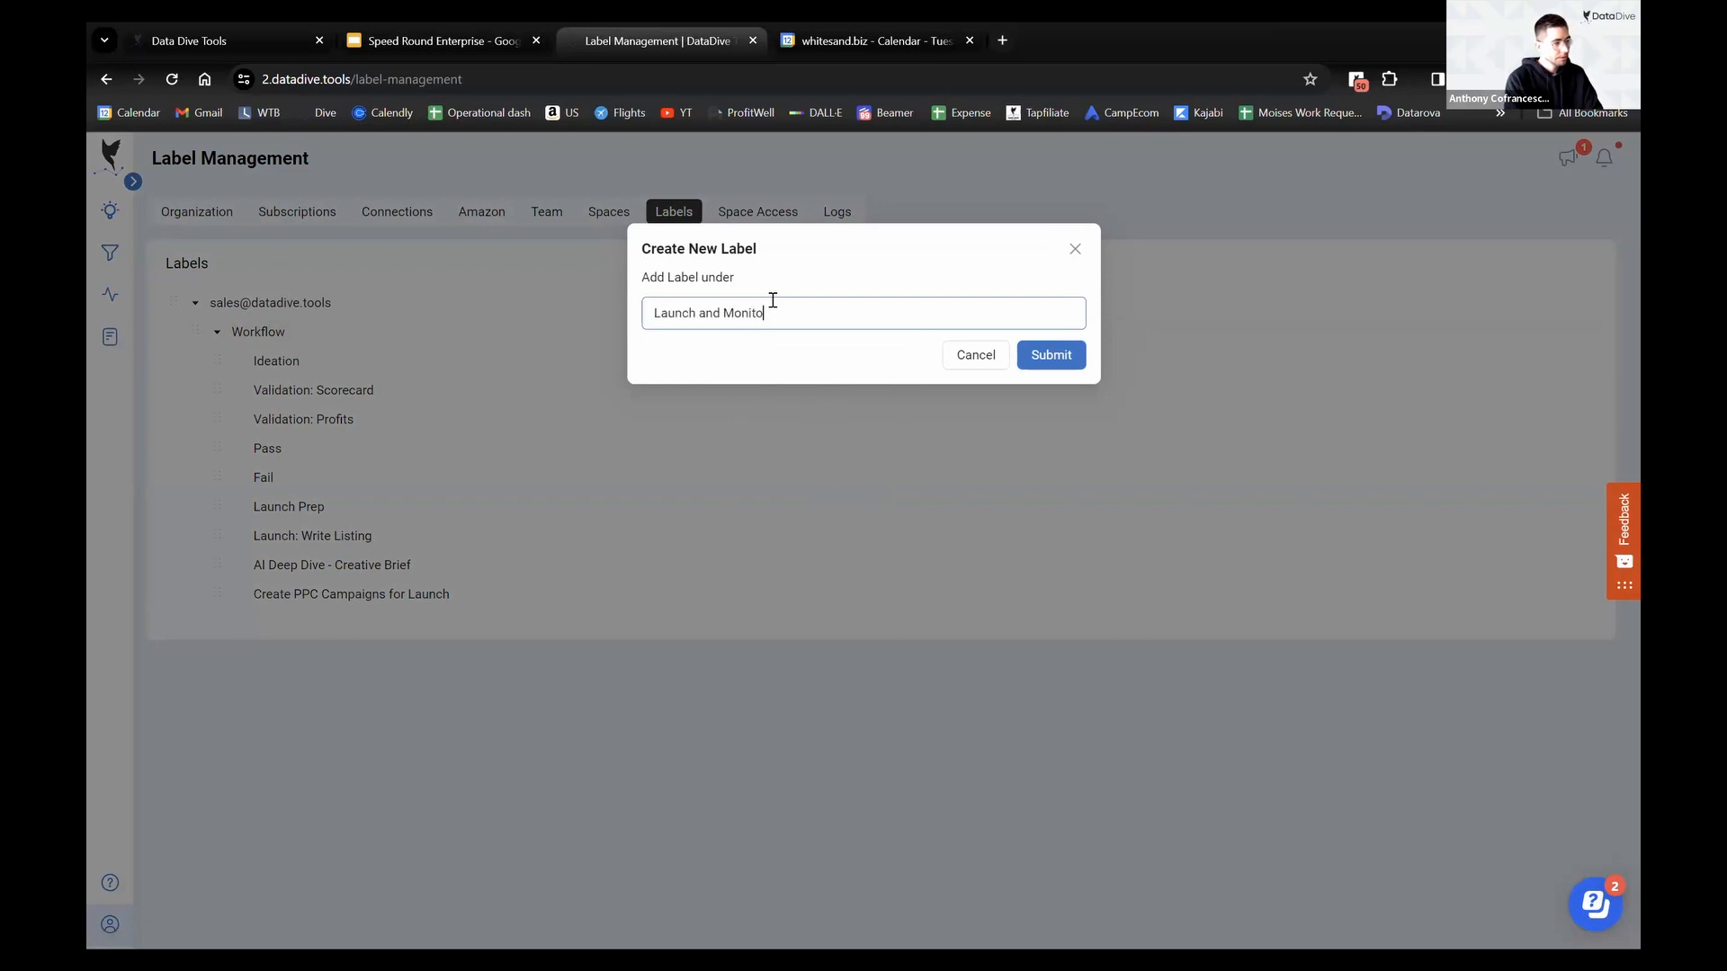
type("r")
left_click(1069, 363)
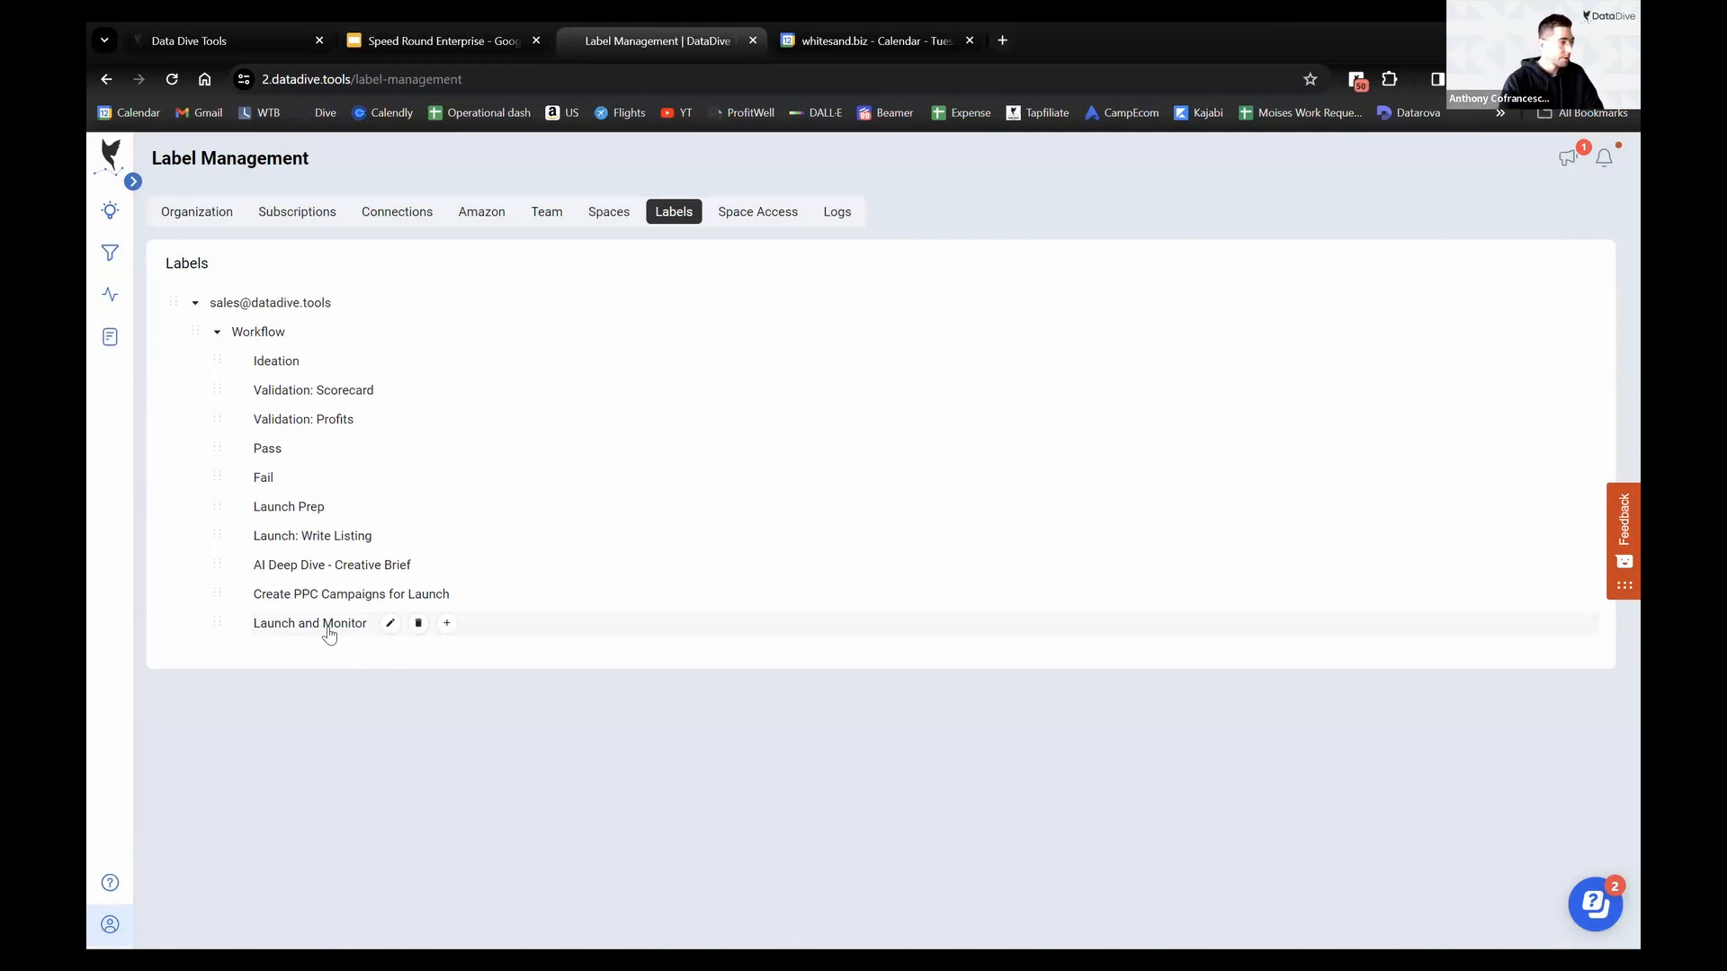
Switch to the Speed Round Enterprise presentation to review the Optimization Workflow slide, and return to the DataDive label management page
left_click(464, 38)
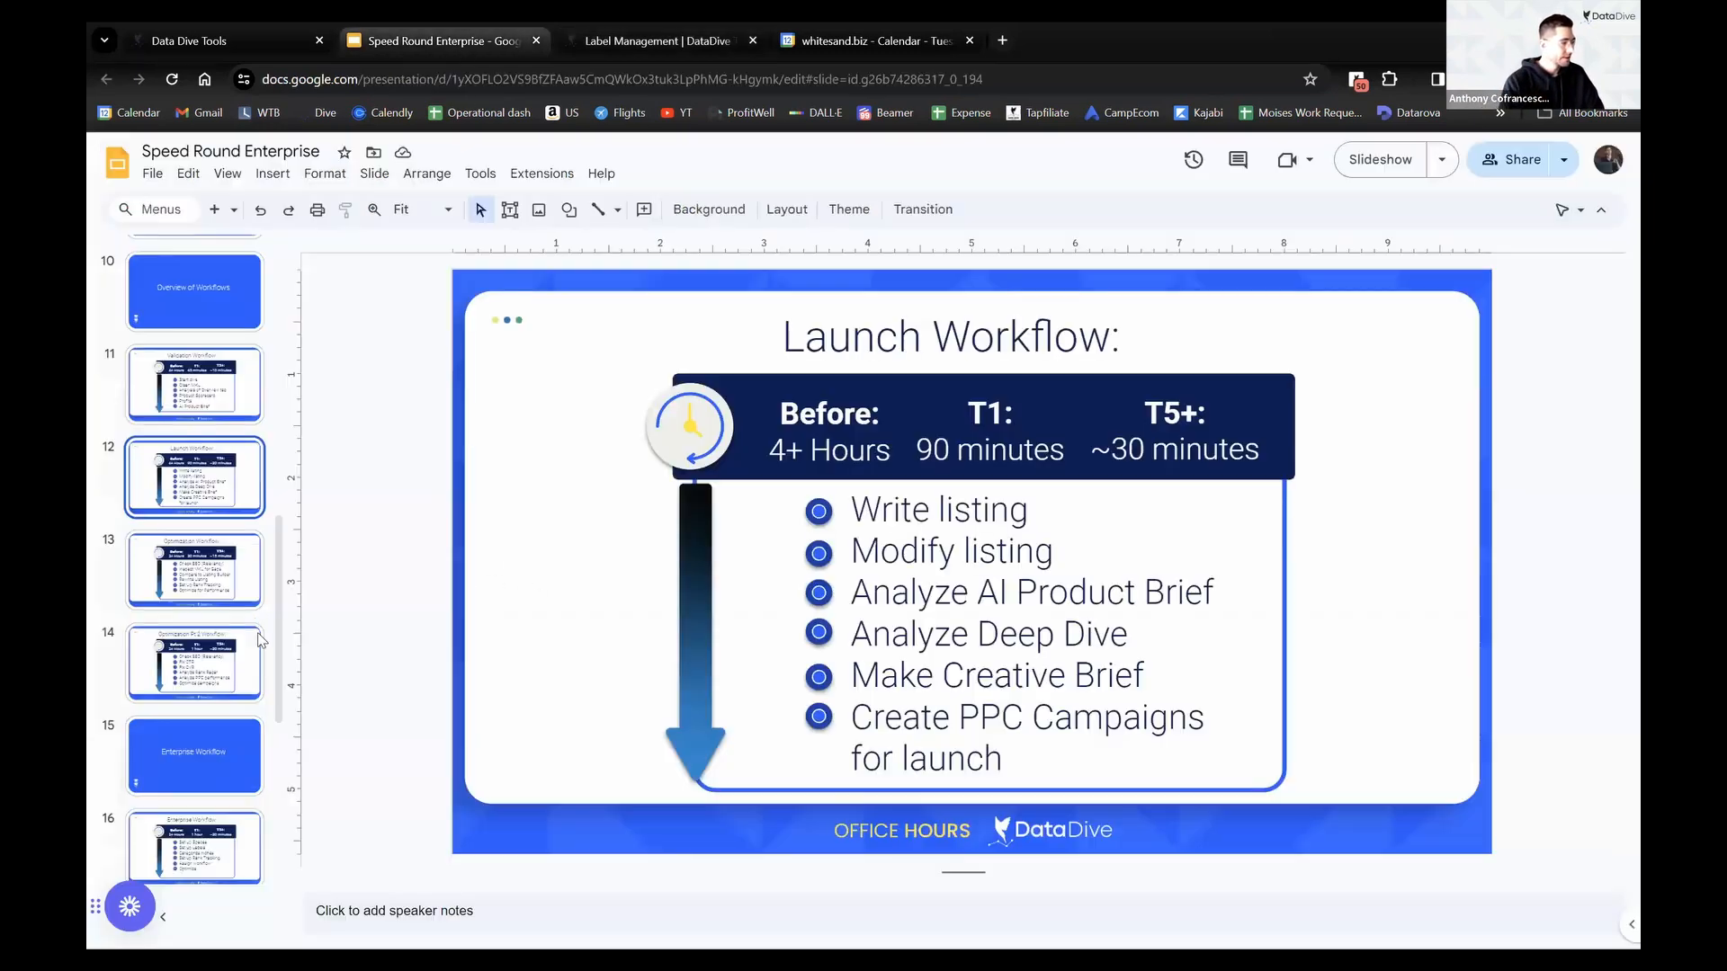
left_click(208, 562)
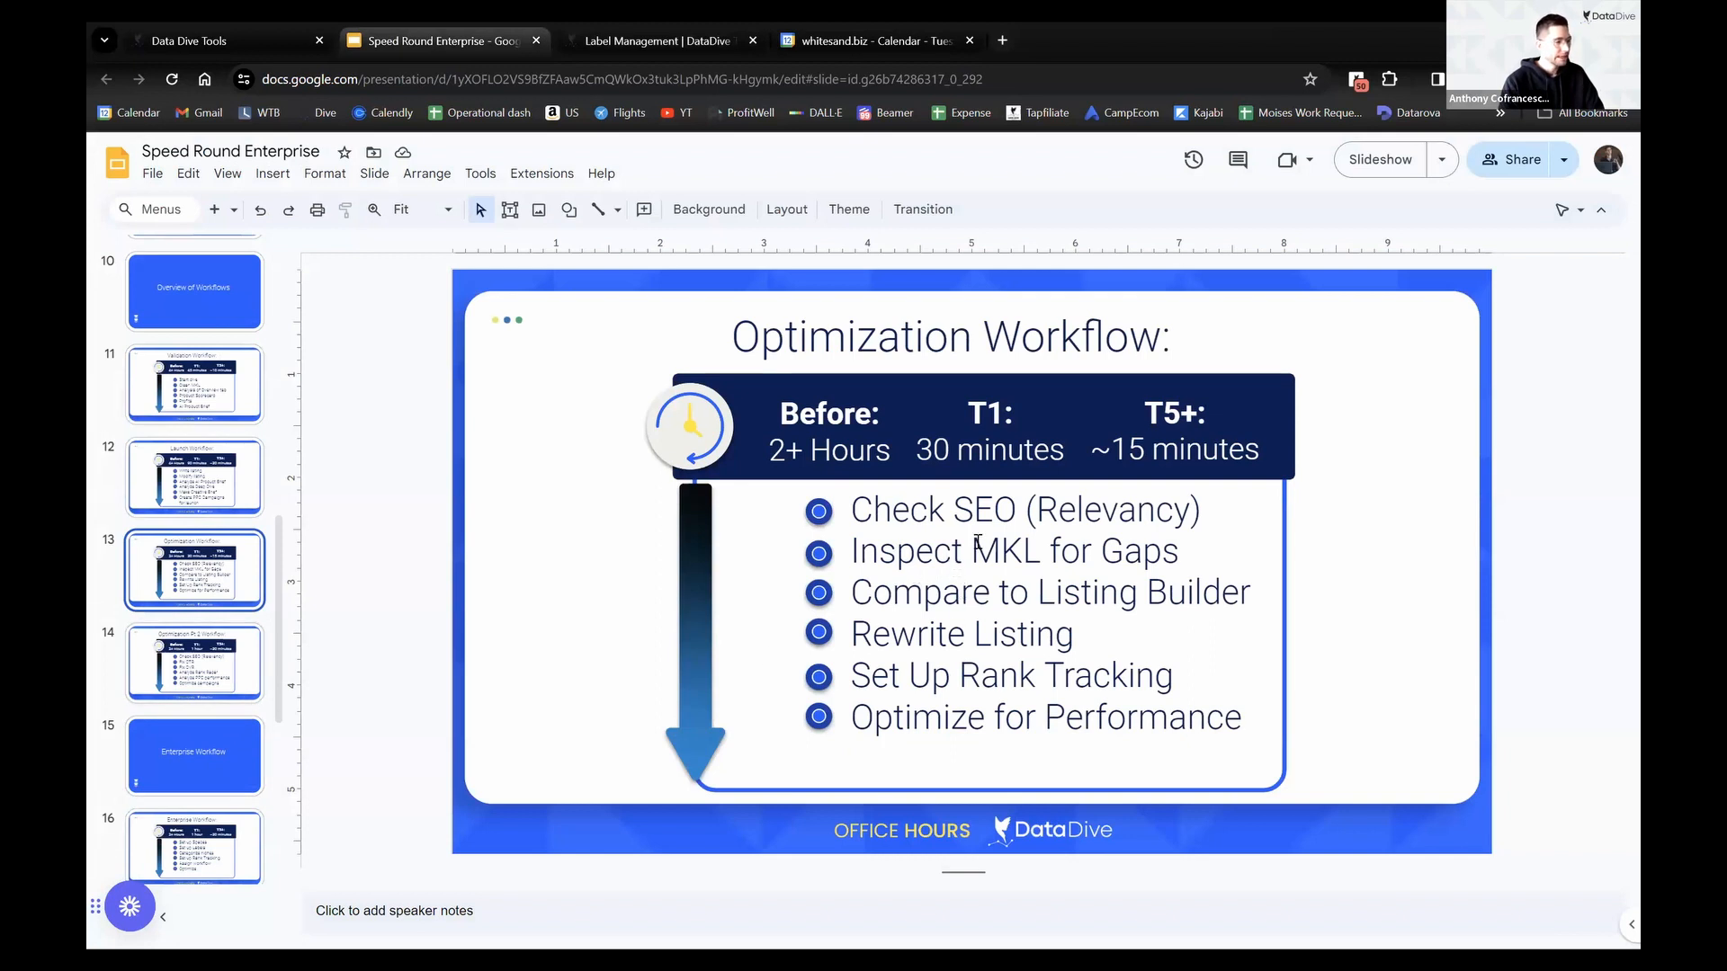
left_click(591, 41)
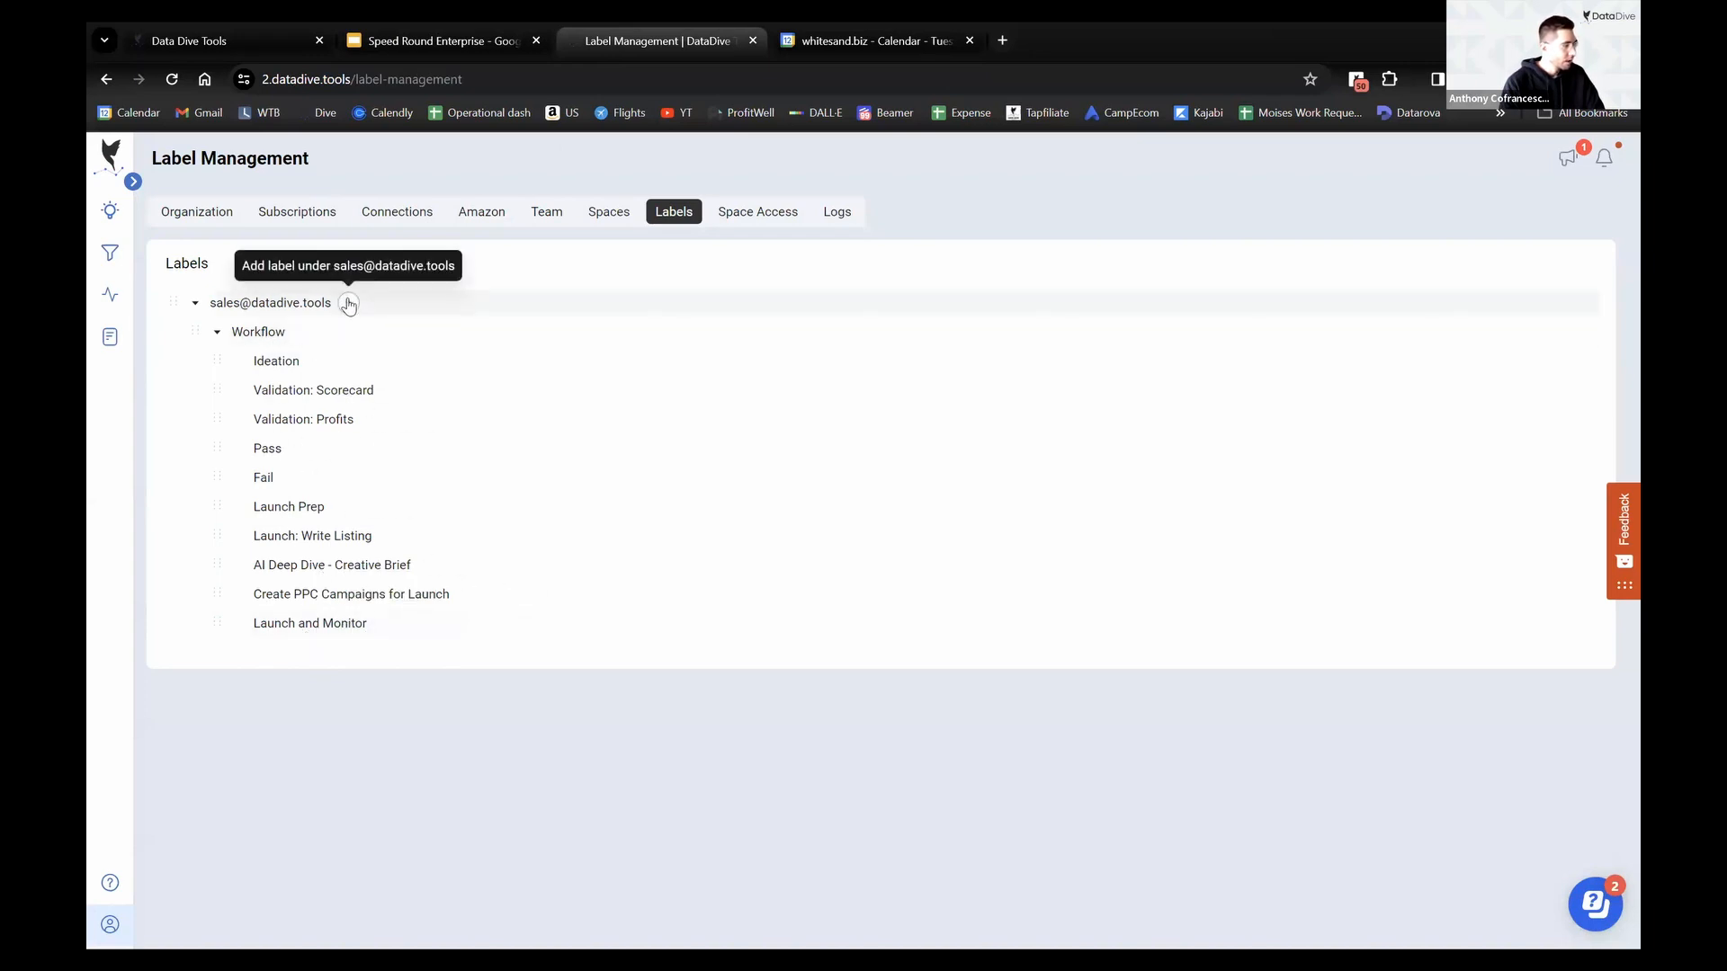
Try adding an Analyze Rank Radar label at the organization level beside Workflow, and delete it from there
left_click(348, 305)
left_click(707, 289)
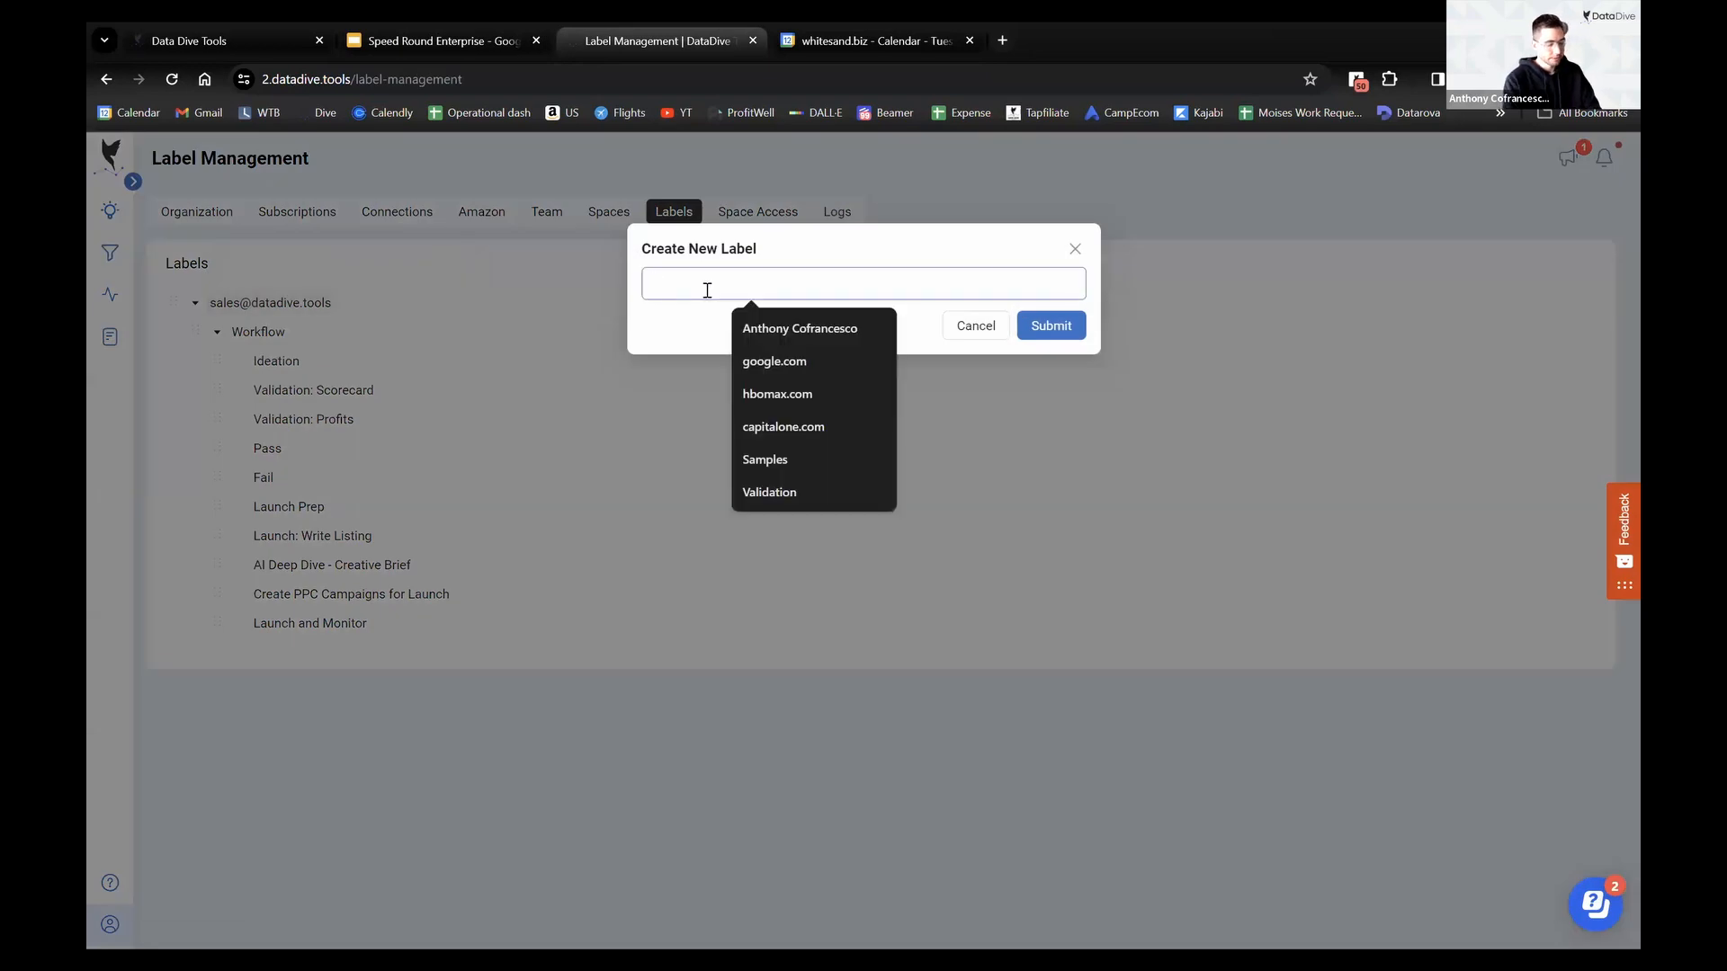
type("Analyze Rank Radar")
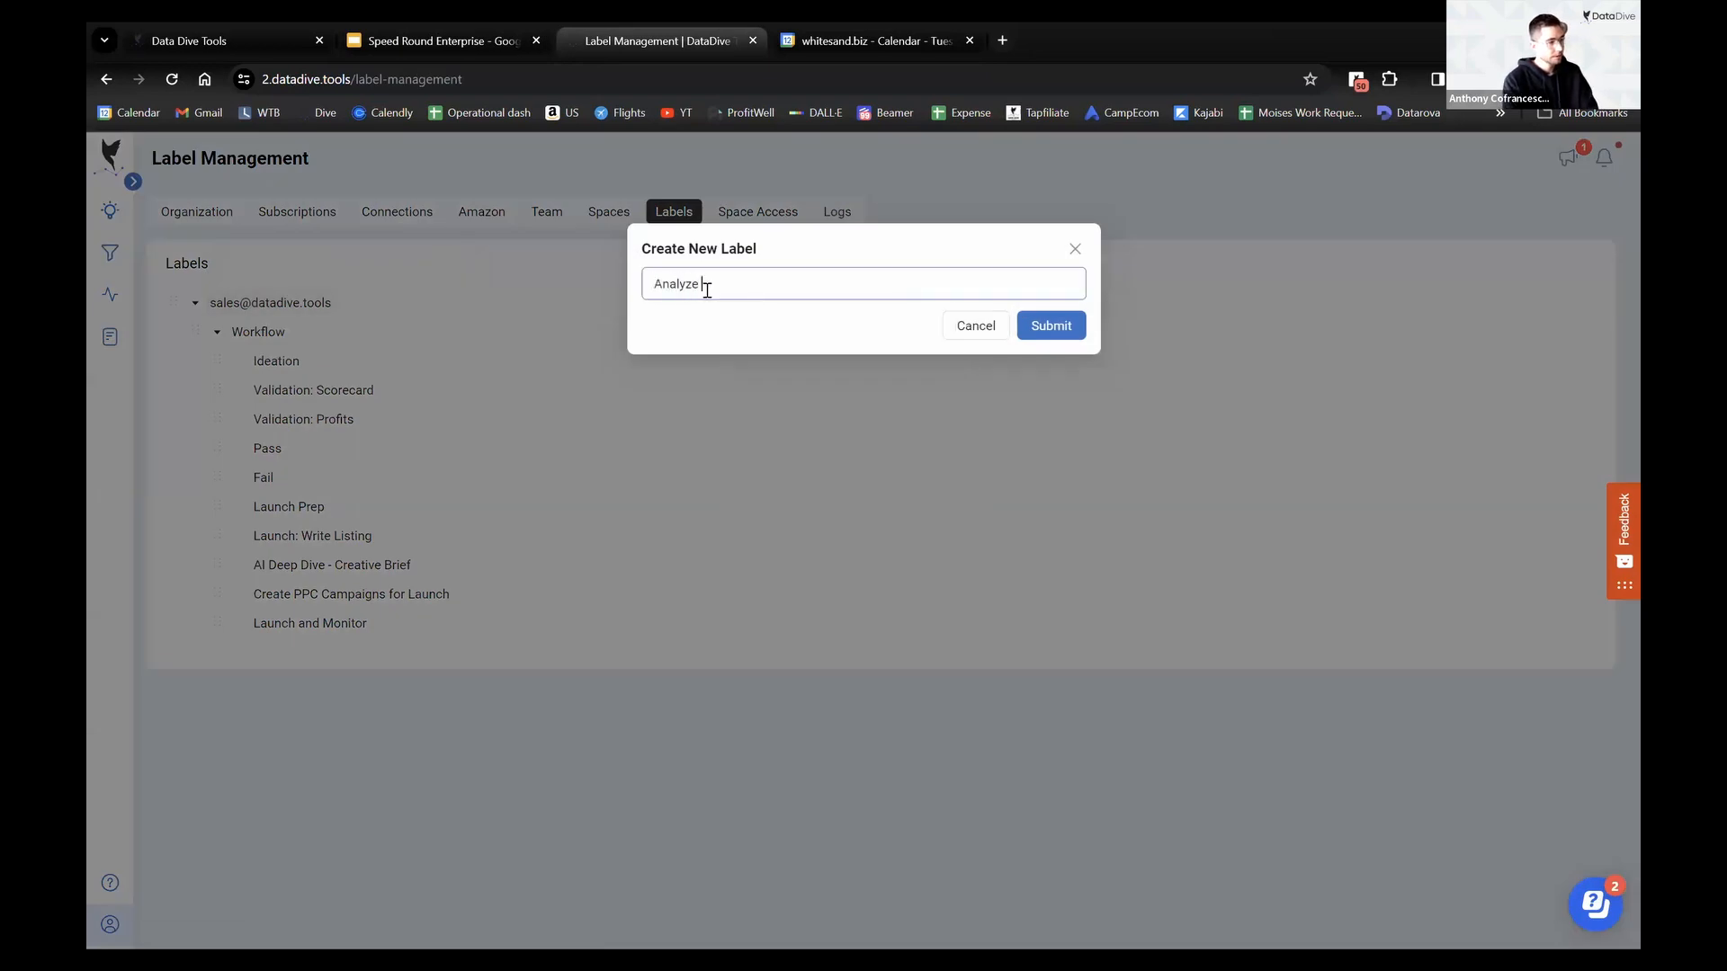
left_click(1054, 325)
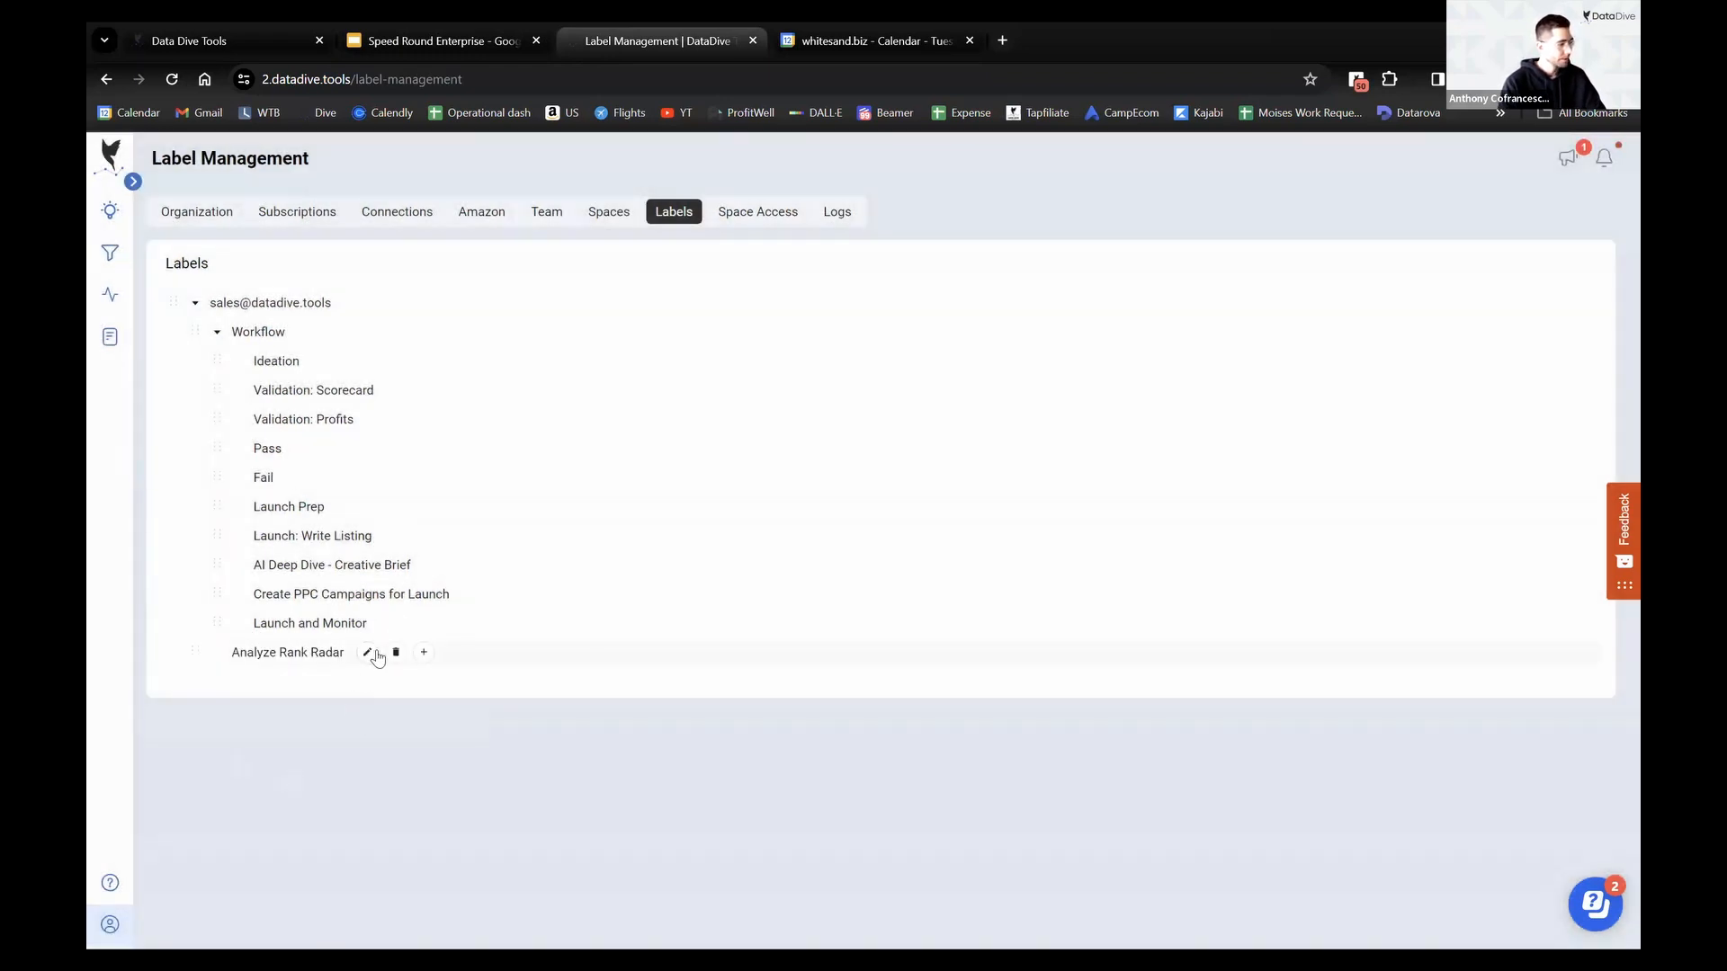
left_click(395, 652)
left_click(504, 605)
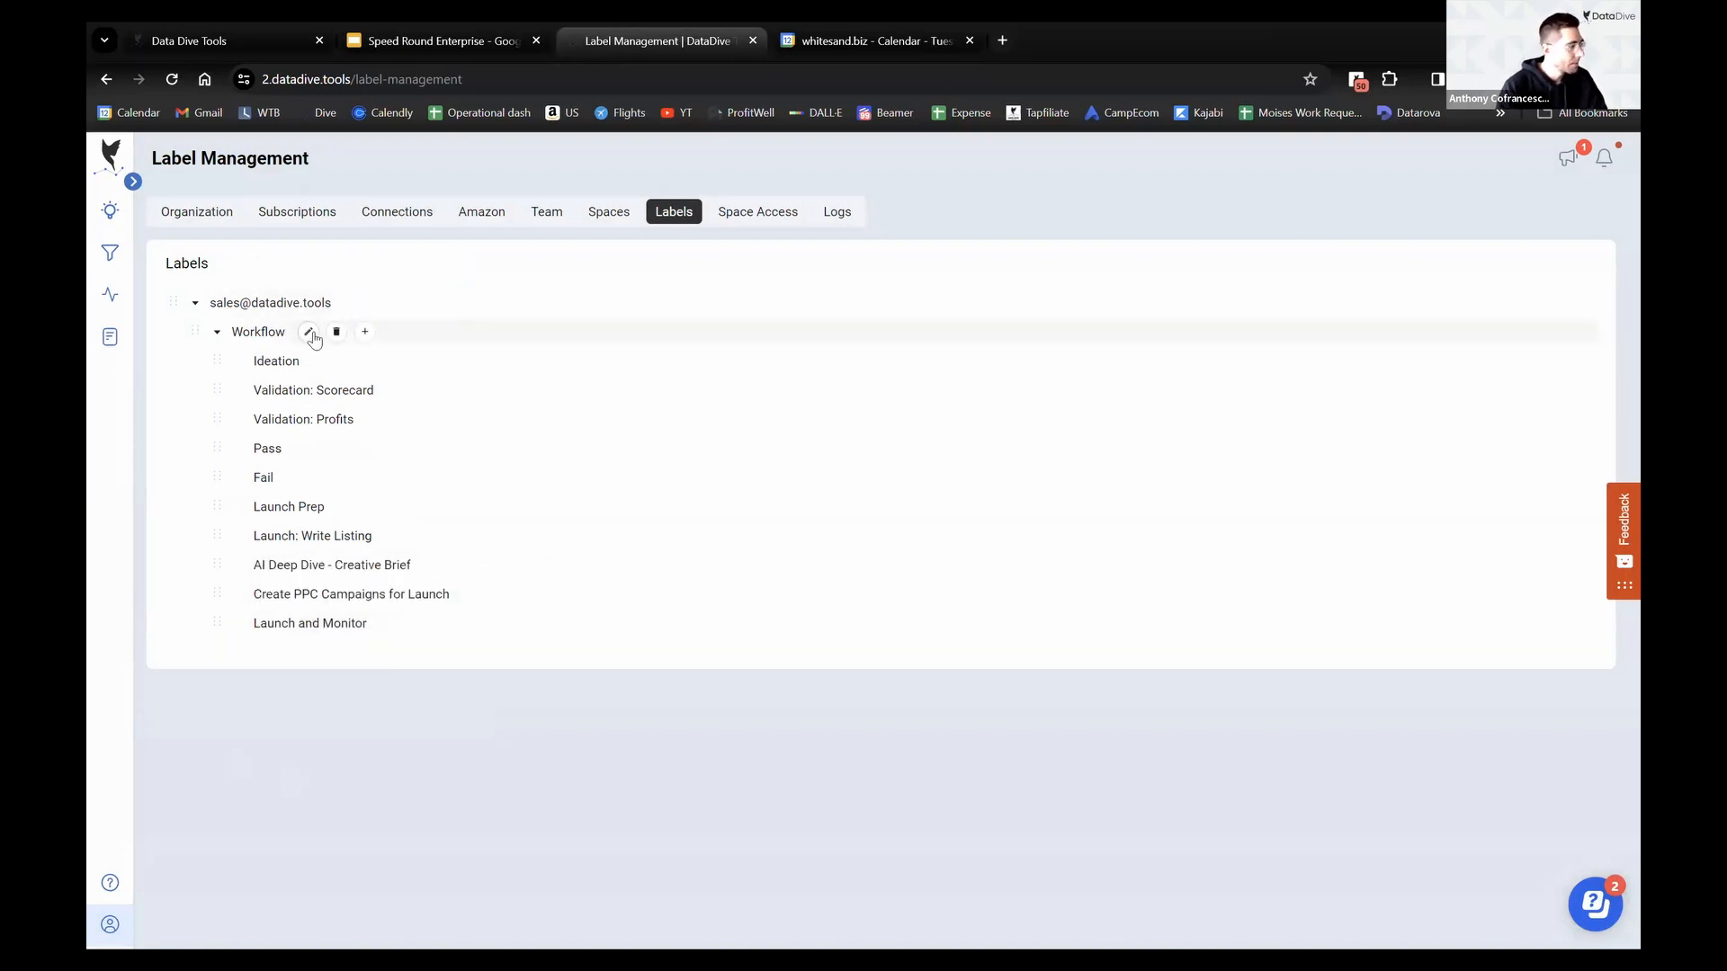
Create the Analyze Rank Radar label under Workflow
left_click(364, 332)
left_click(687, 311)
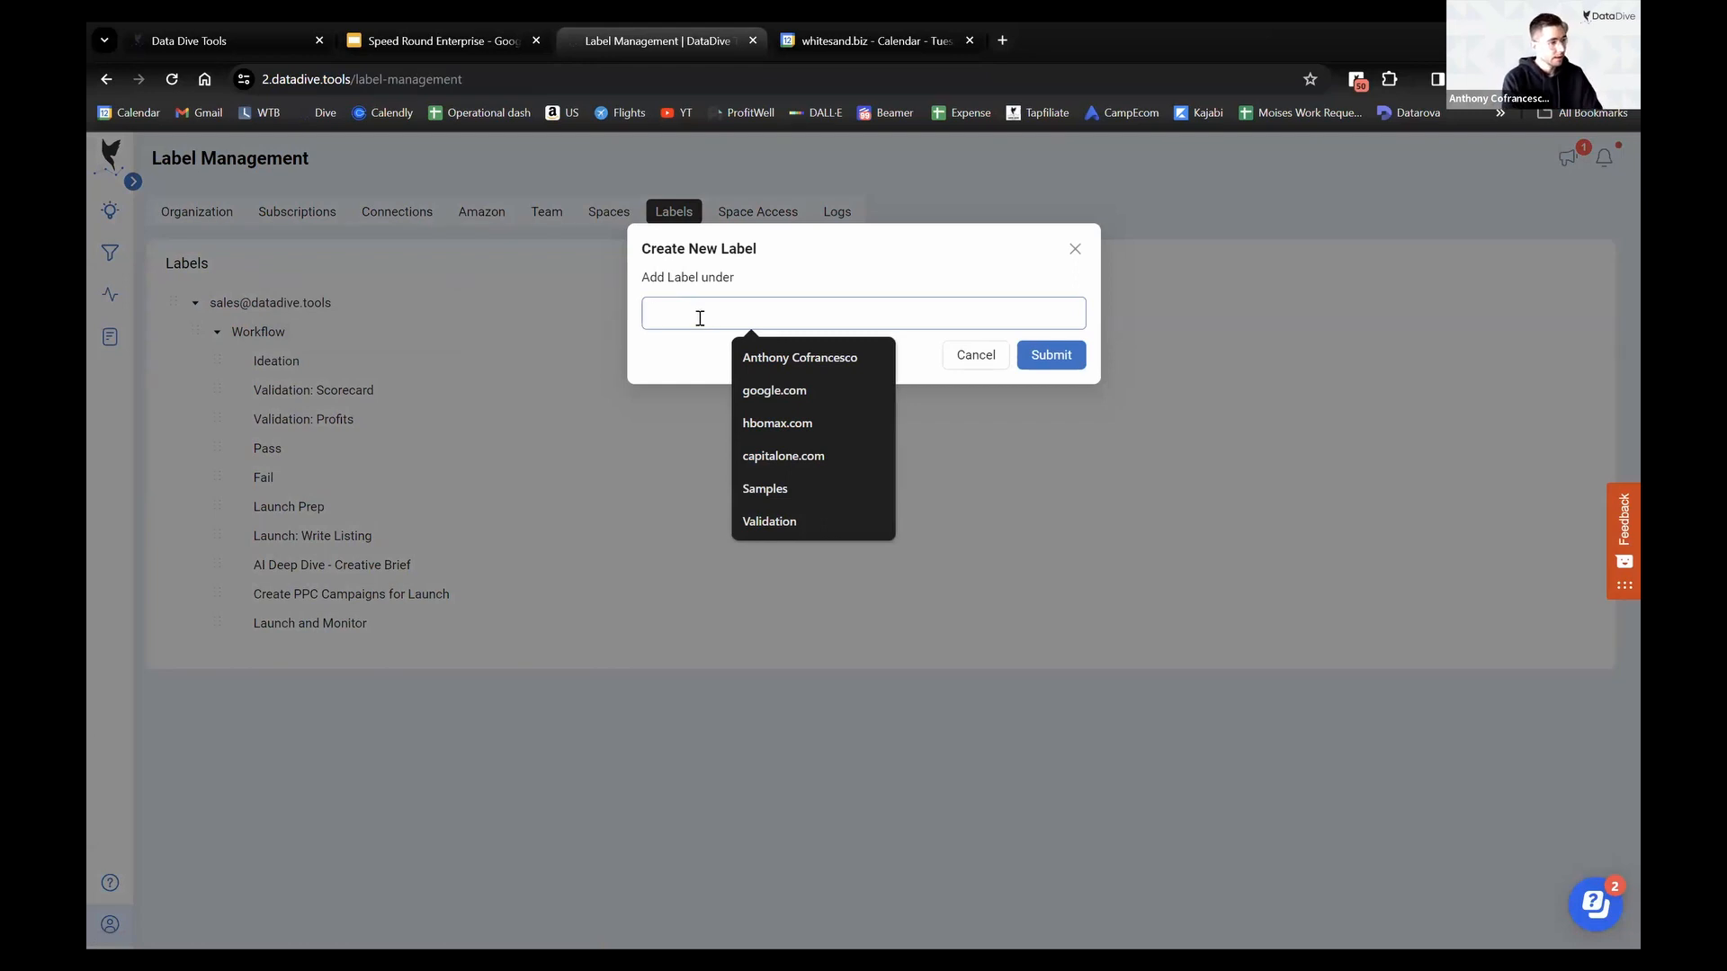
type("Analyze")
left_click(796, 357)
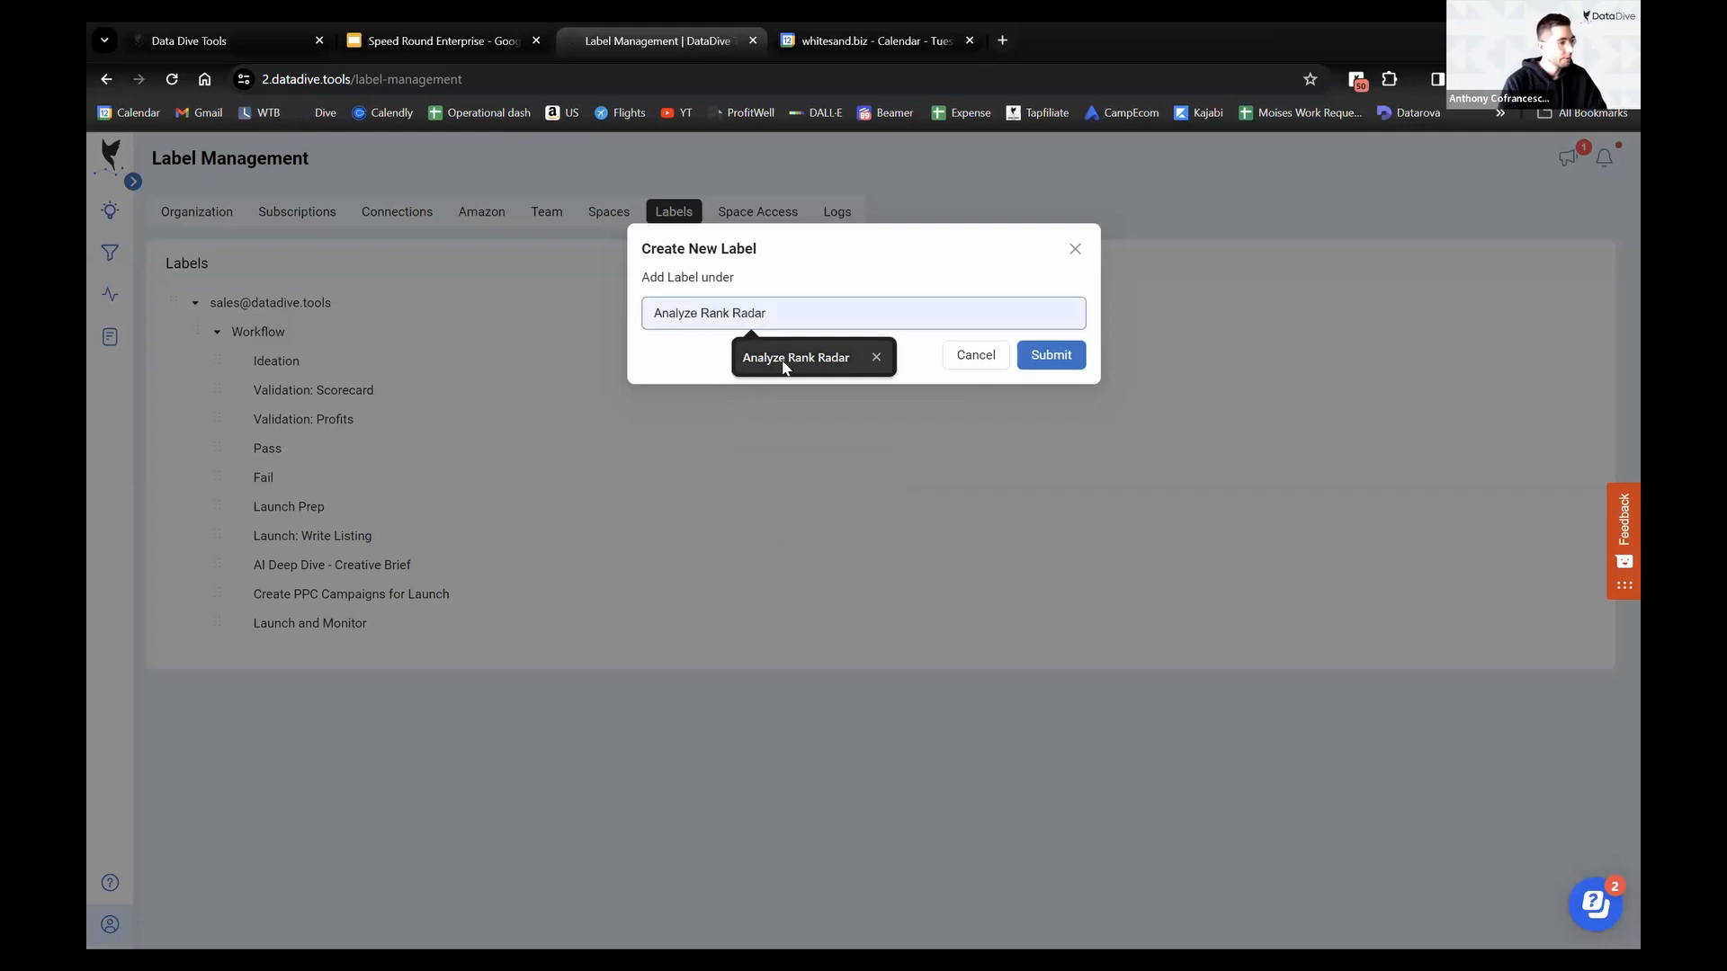
left_click(1059, 355)
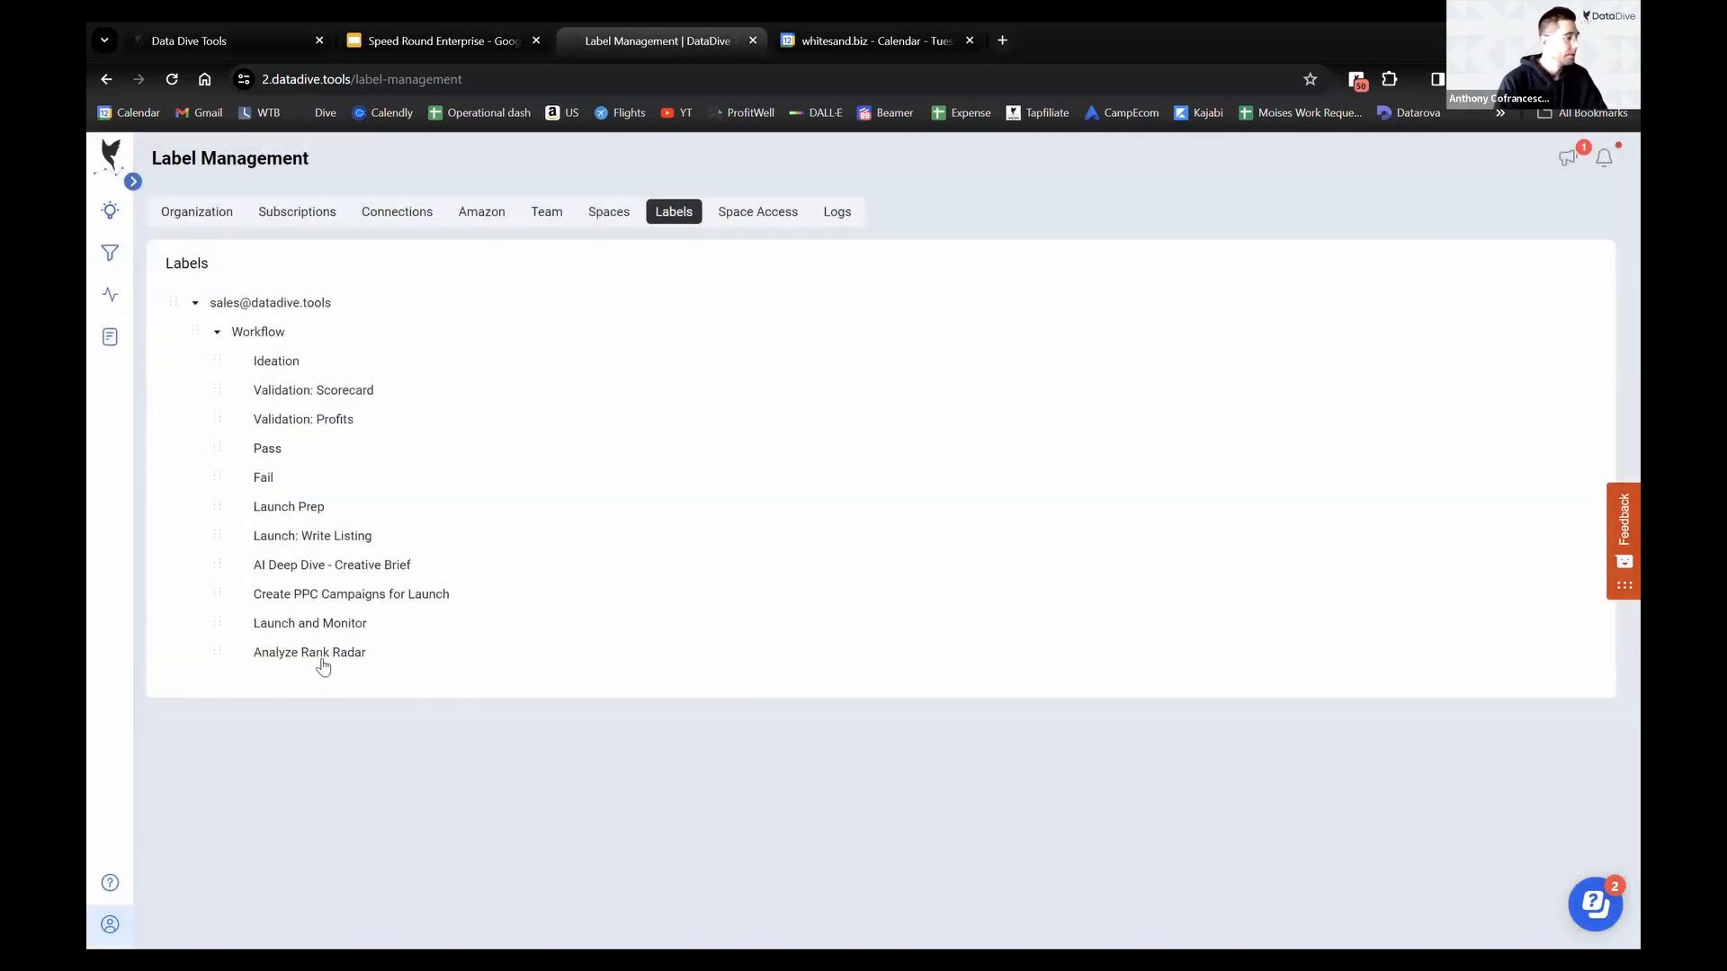
Add a label named Optimize SEO under Workflow
mouse_move(284, 340)
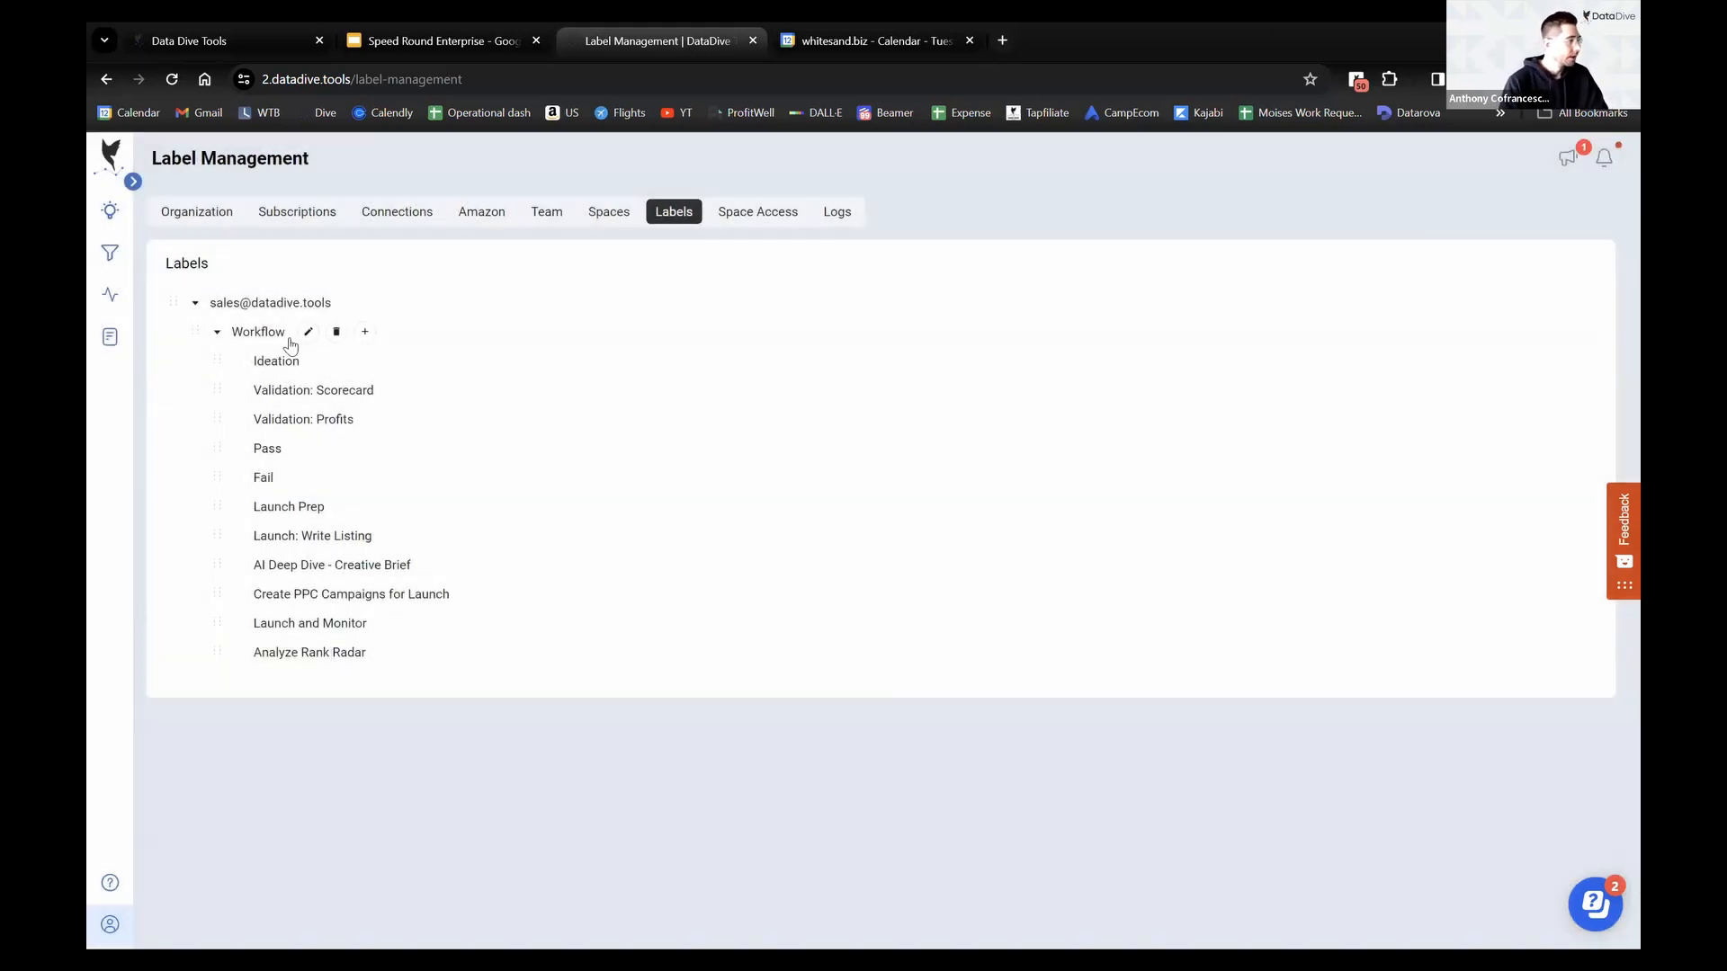
left_click(365, 333)
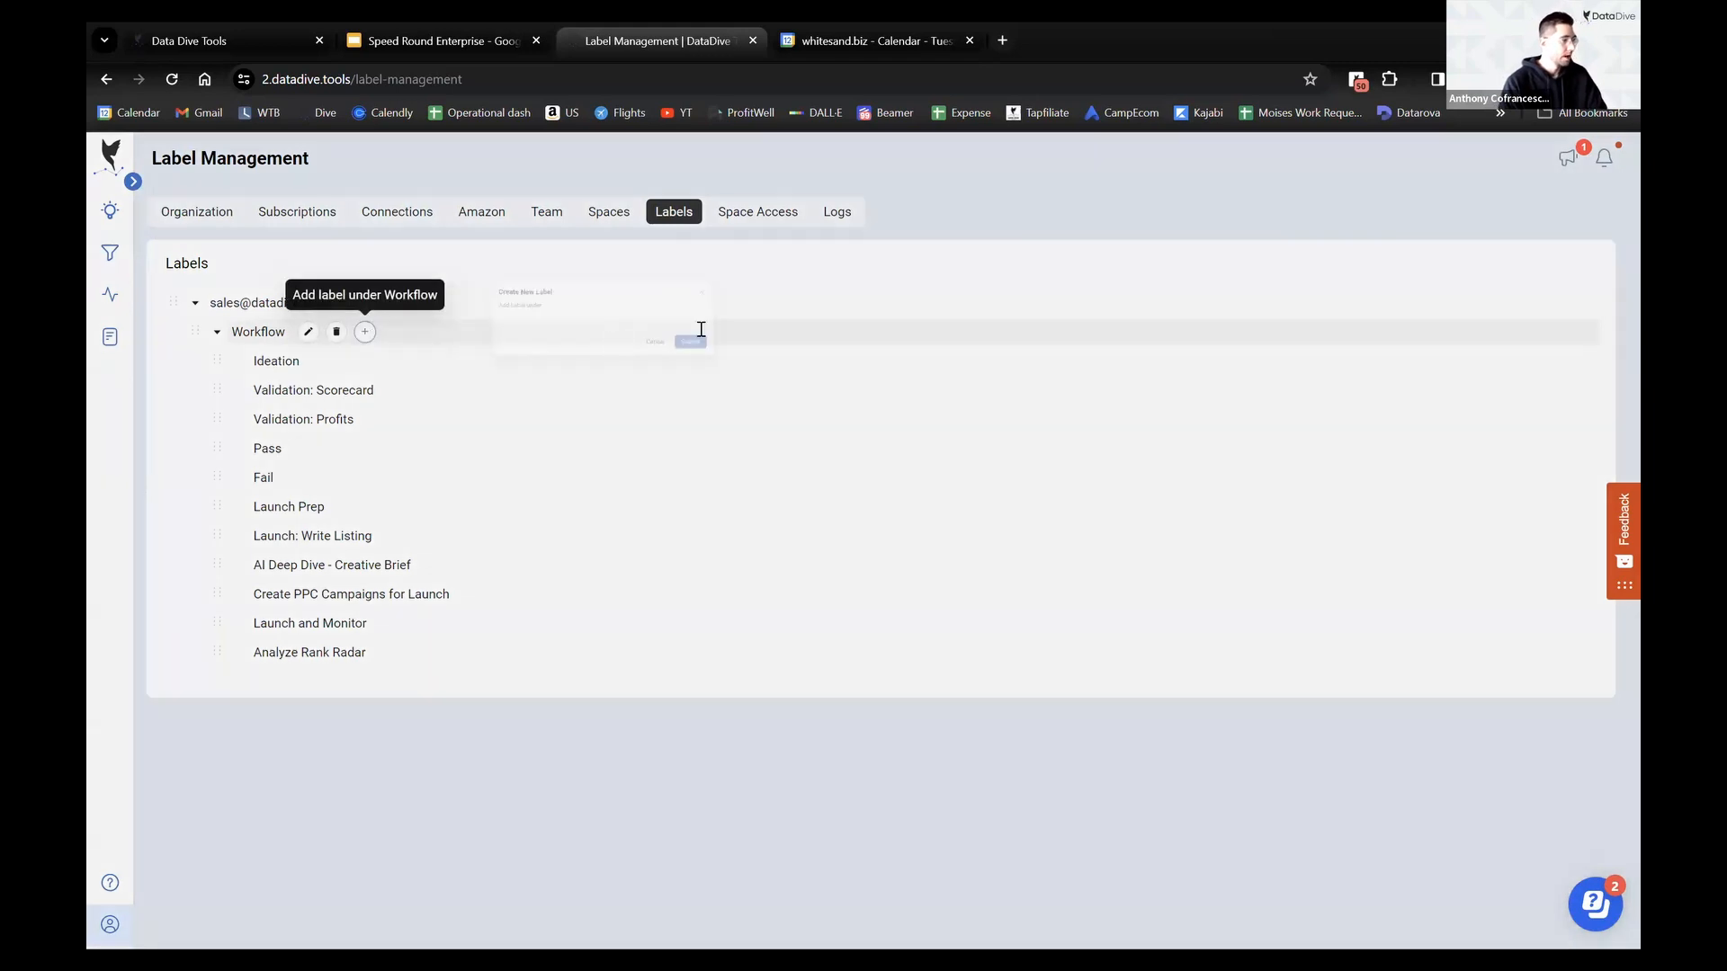
left_click(718, 323)
type("Opti")
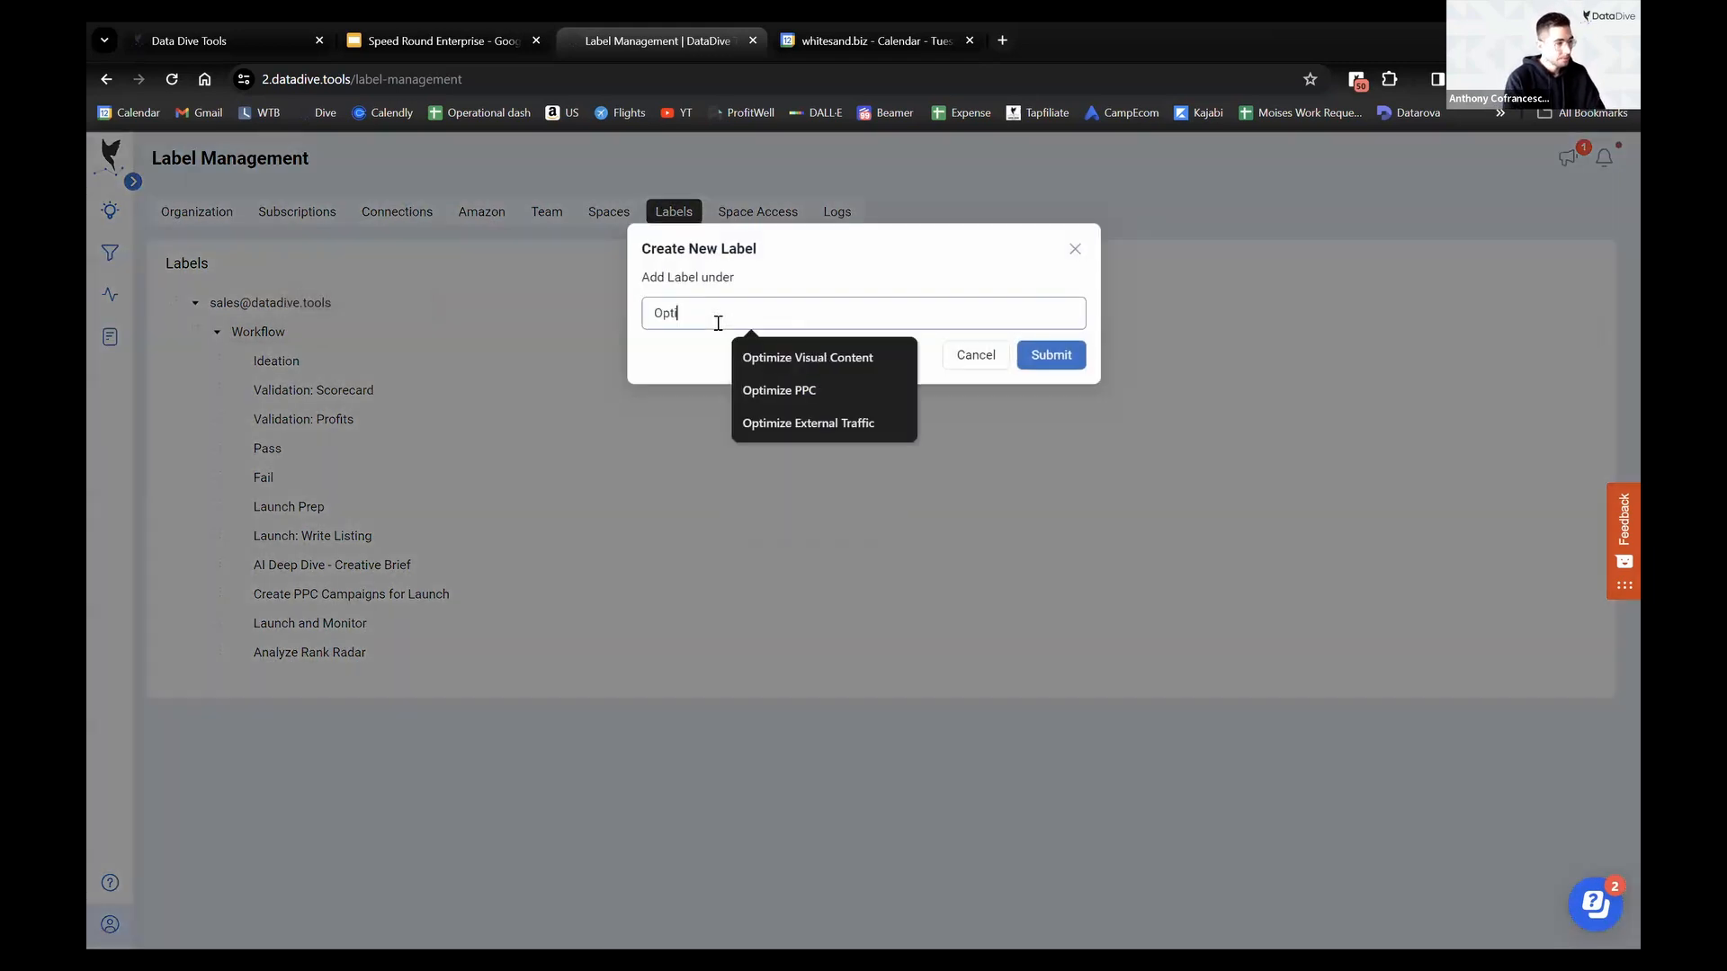
type("mize SEO")
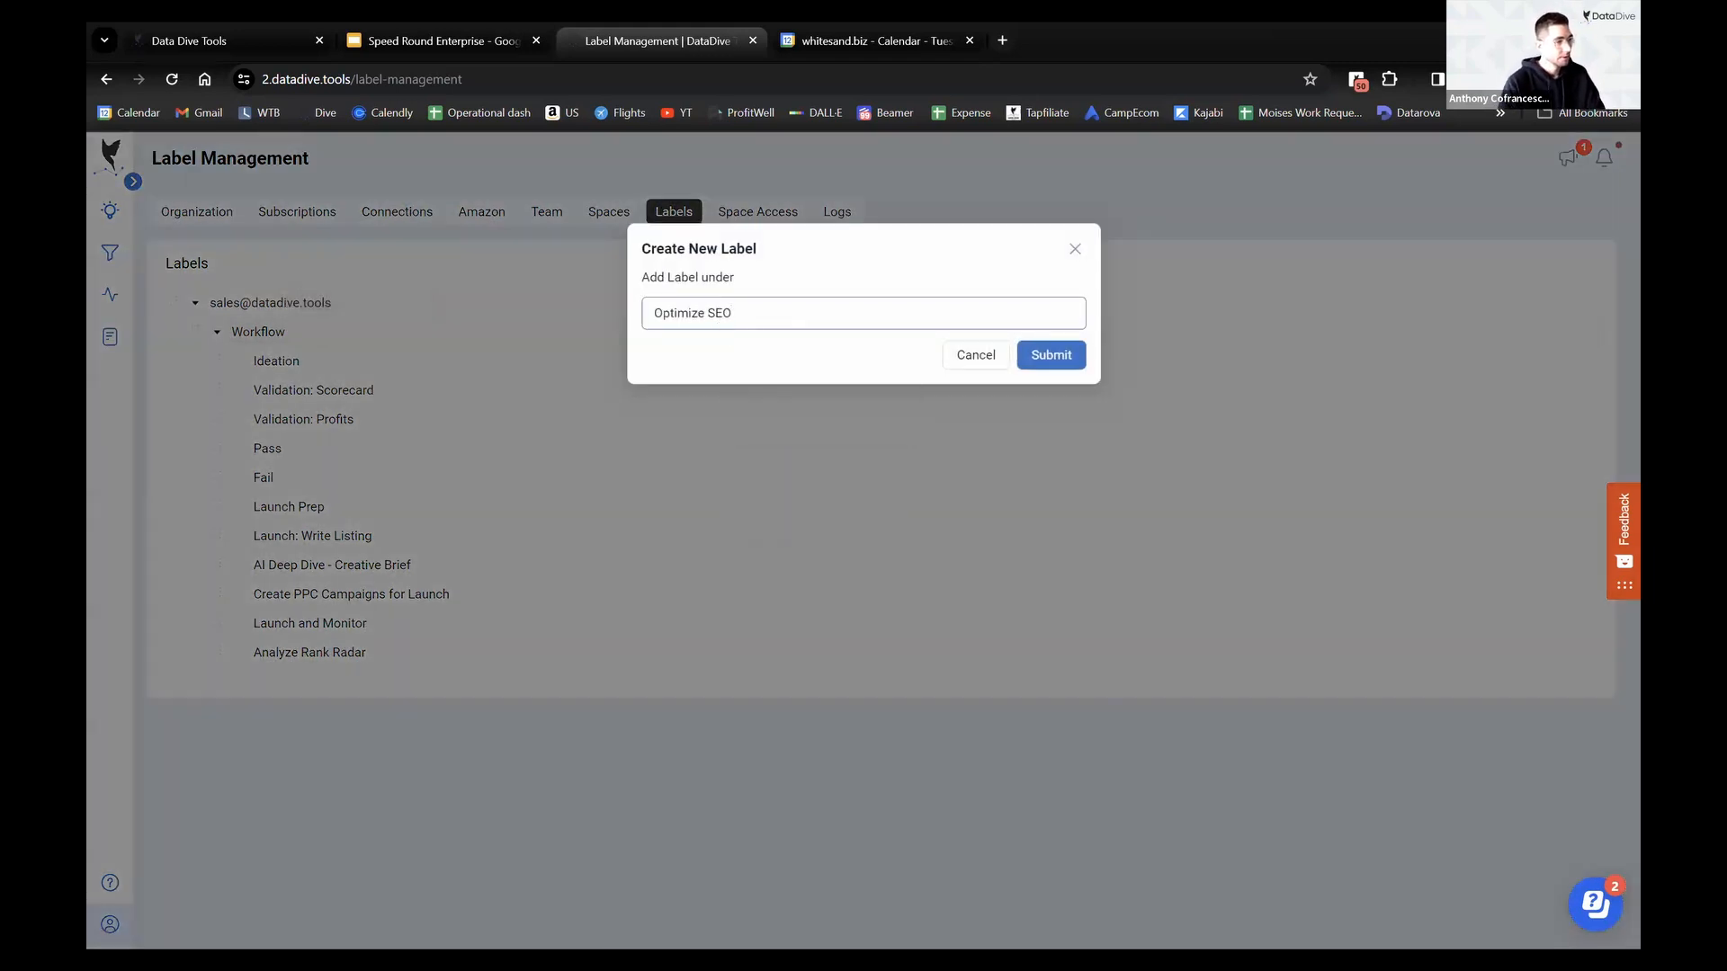
left_click(1051, 354)
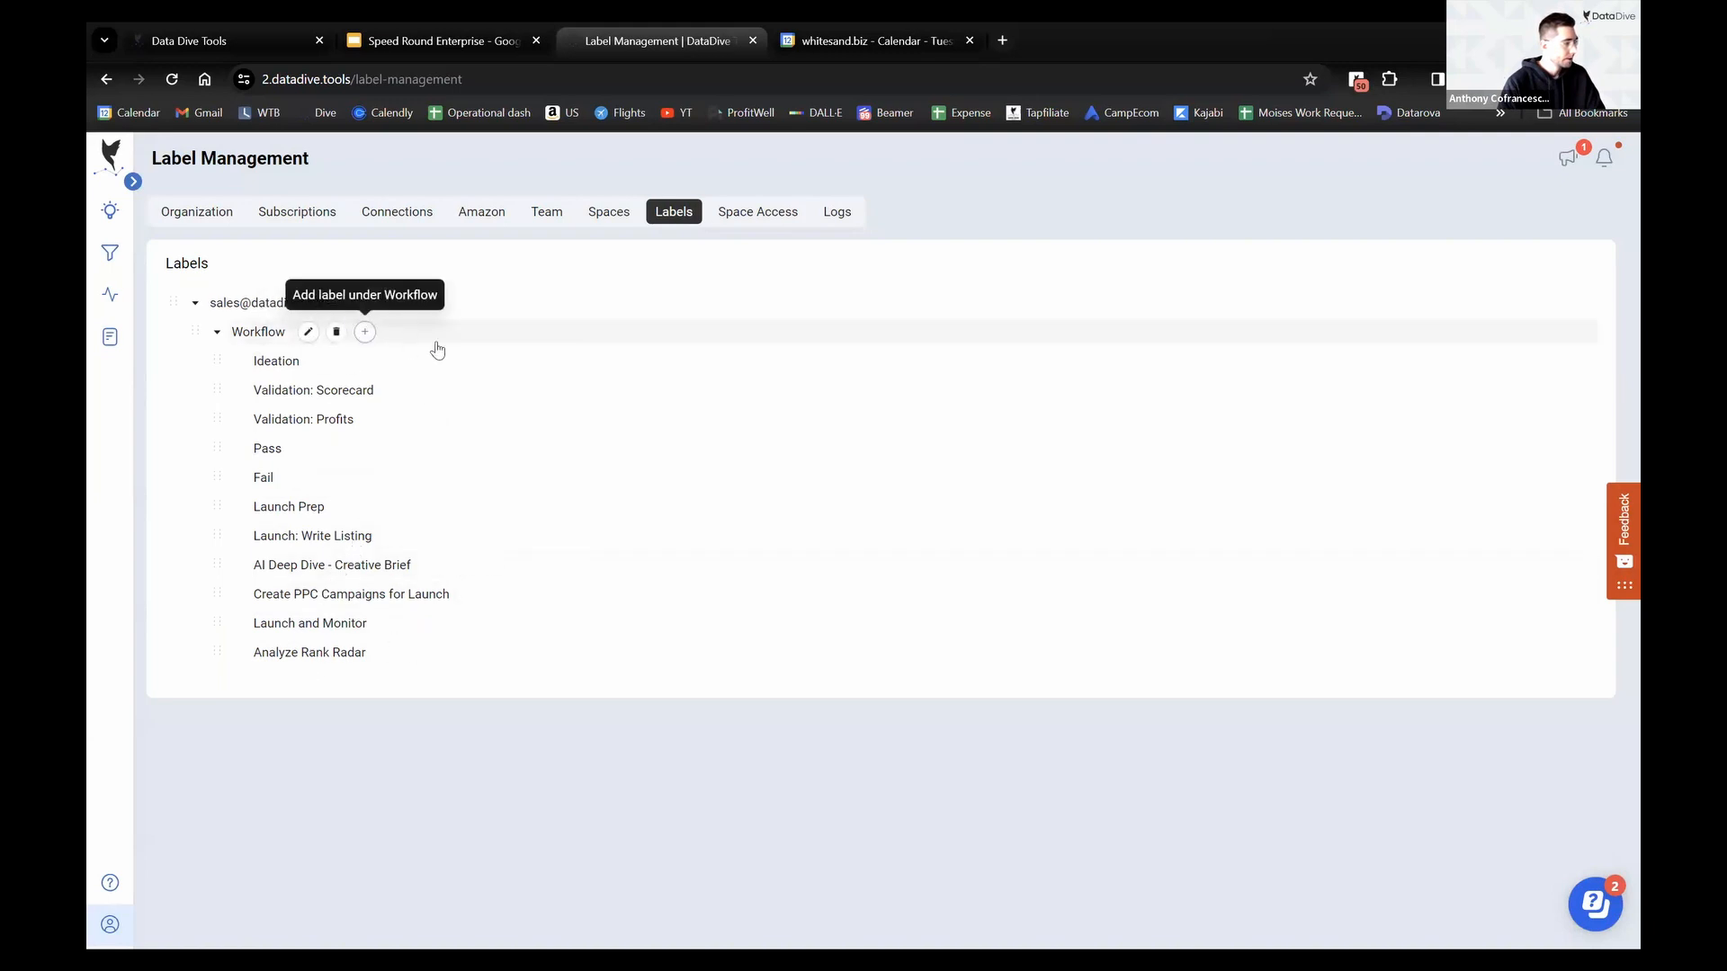
left_click(363, 331)
left_click(762, 321)
type("Optimi")
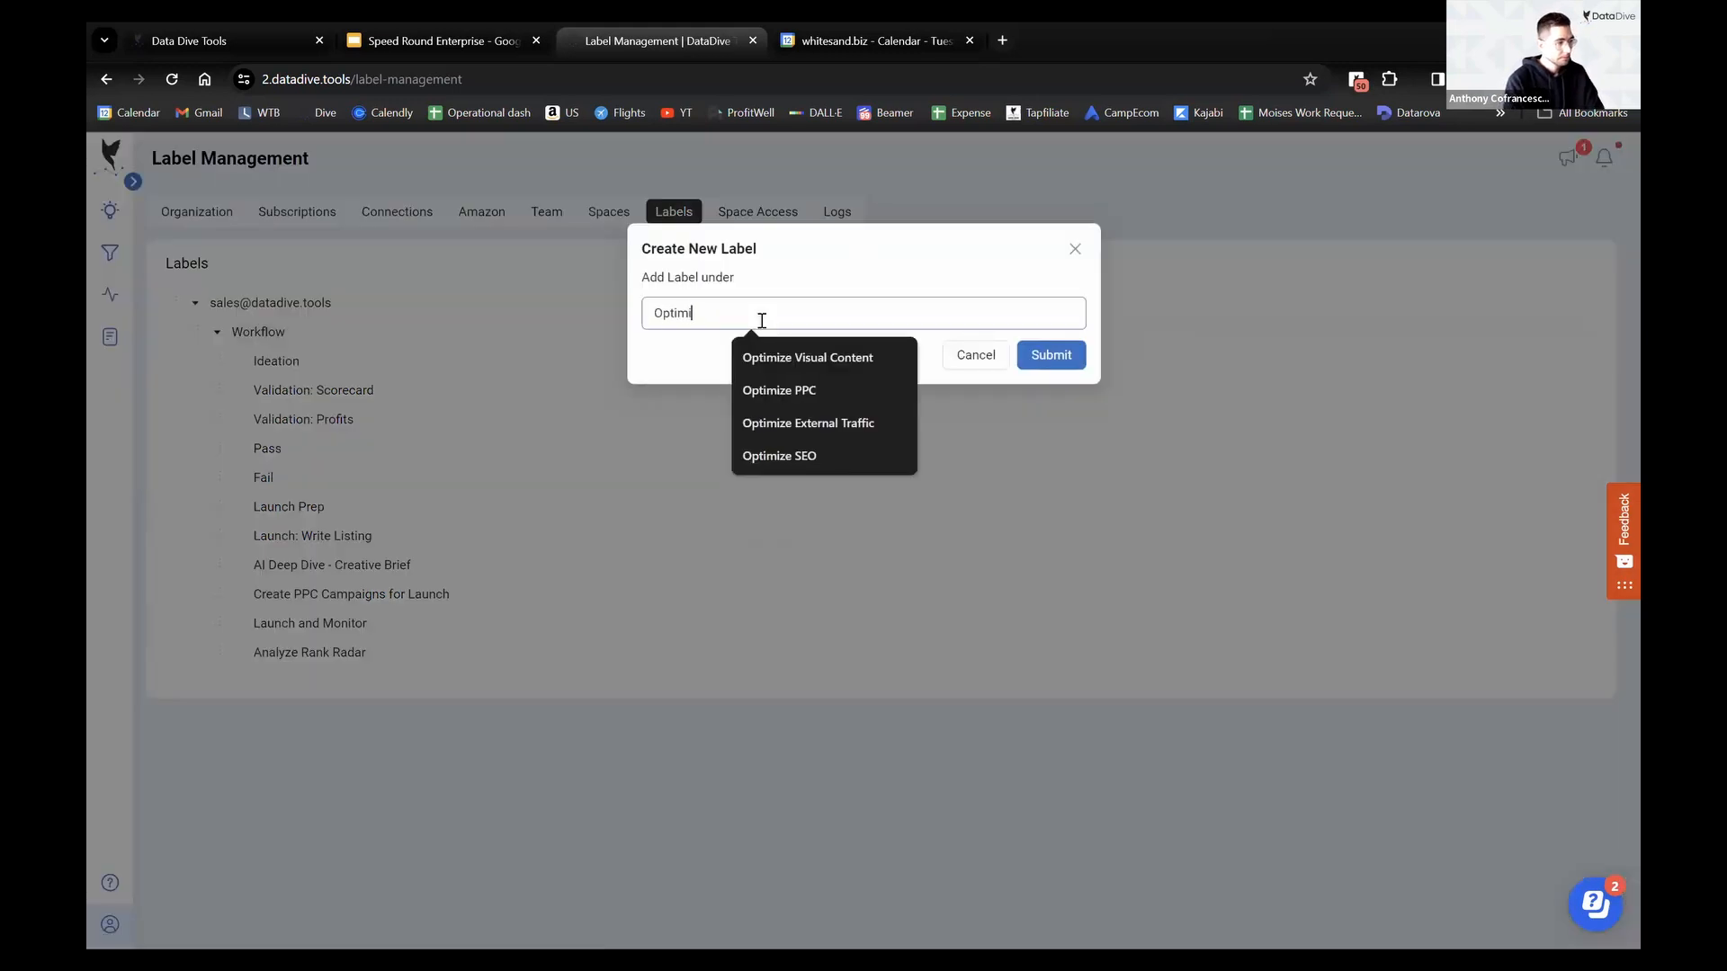
type("ze SEO")
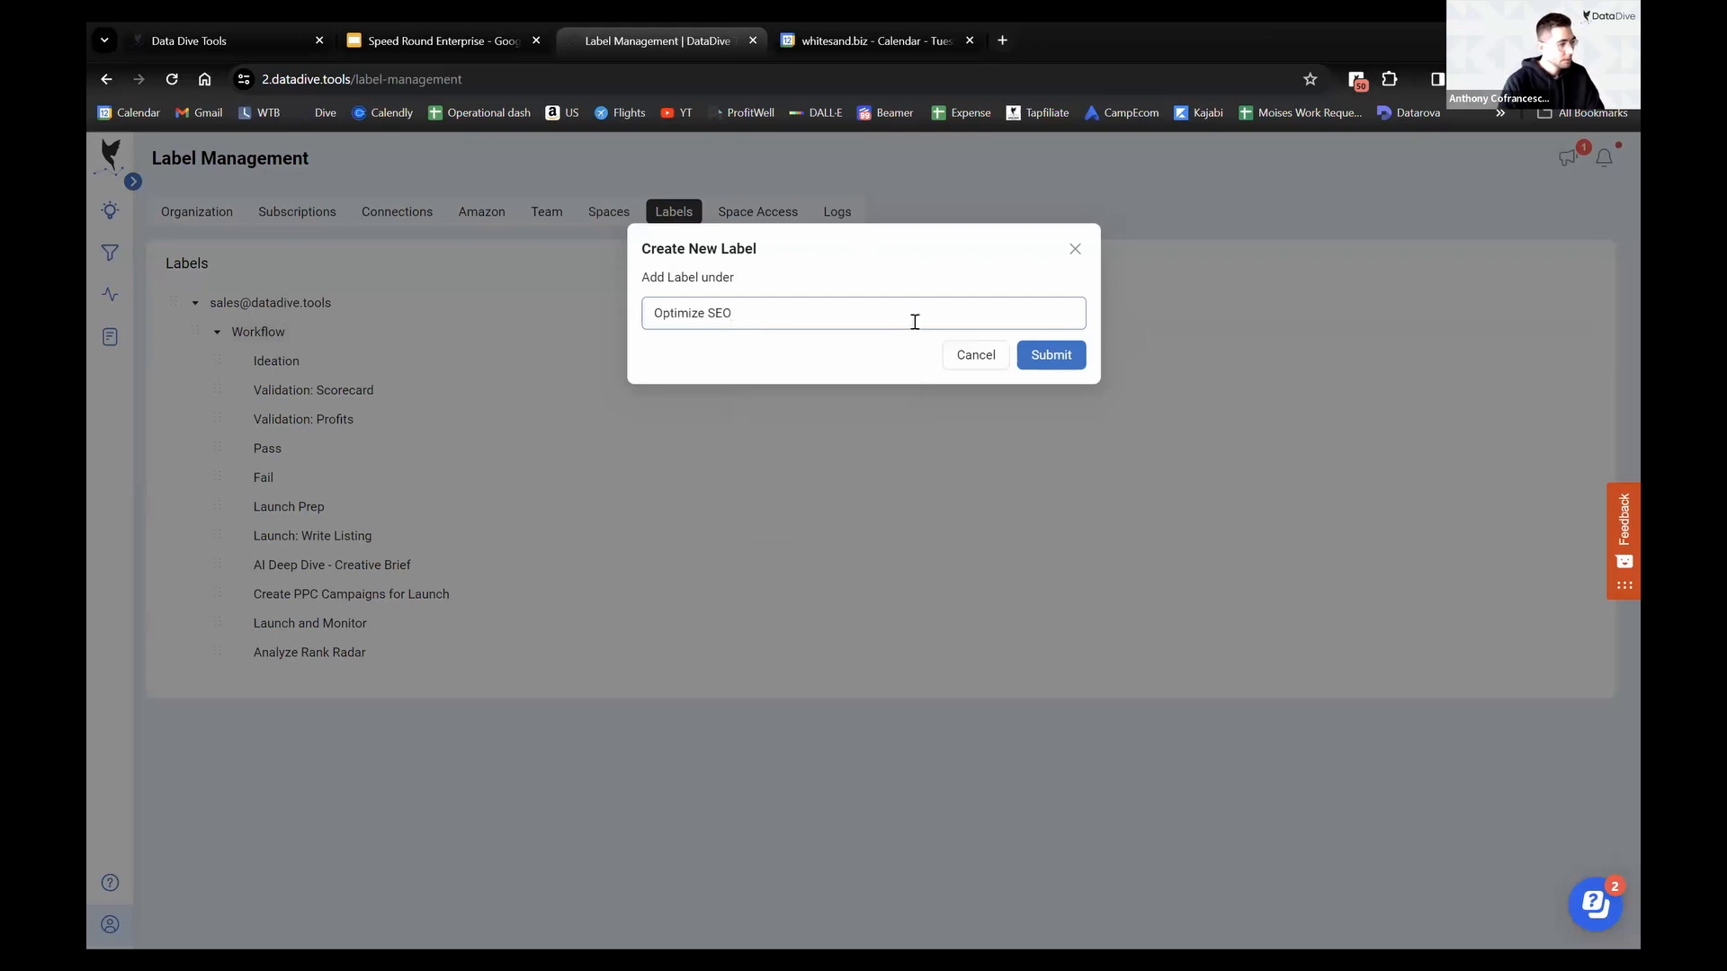
left_click(1065, 358)
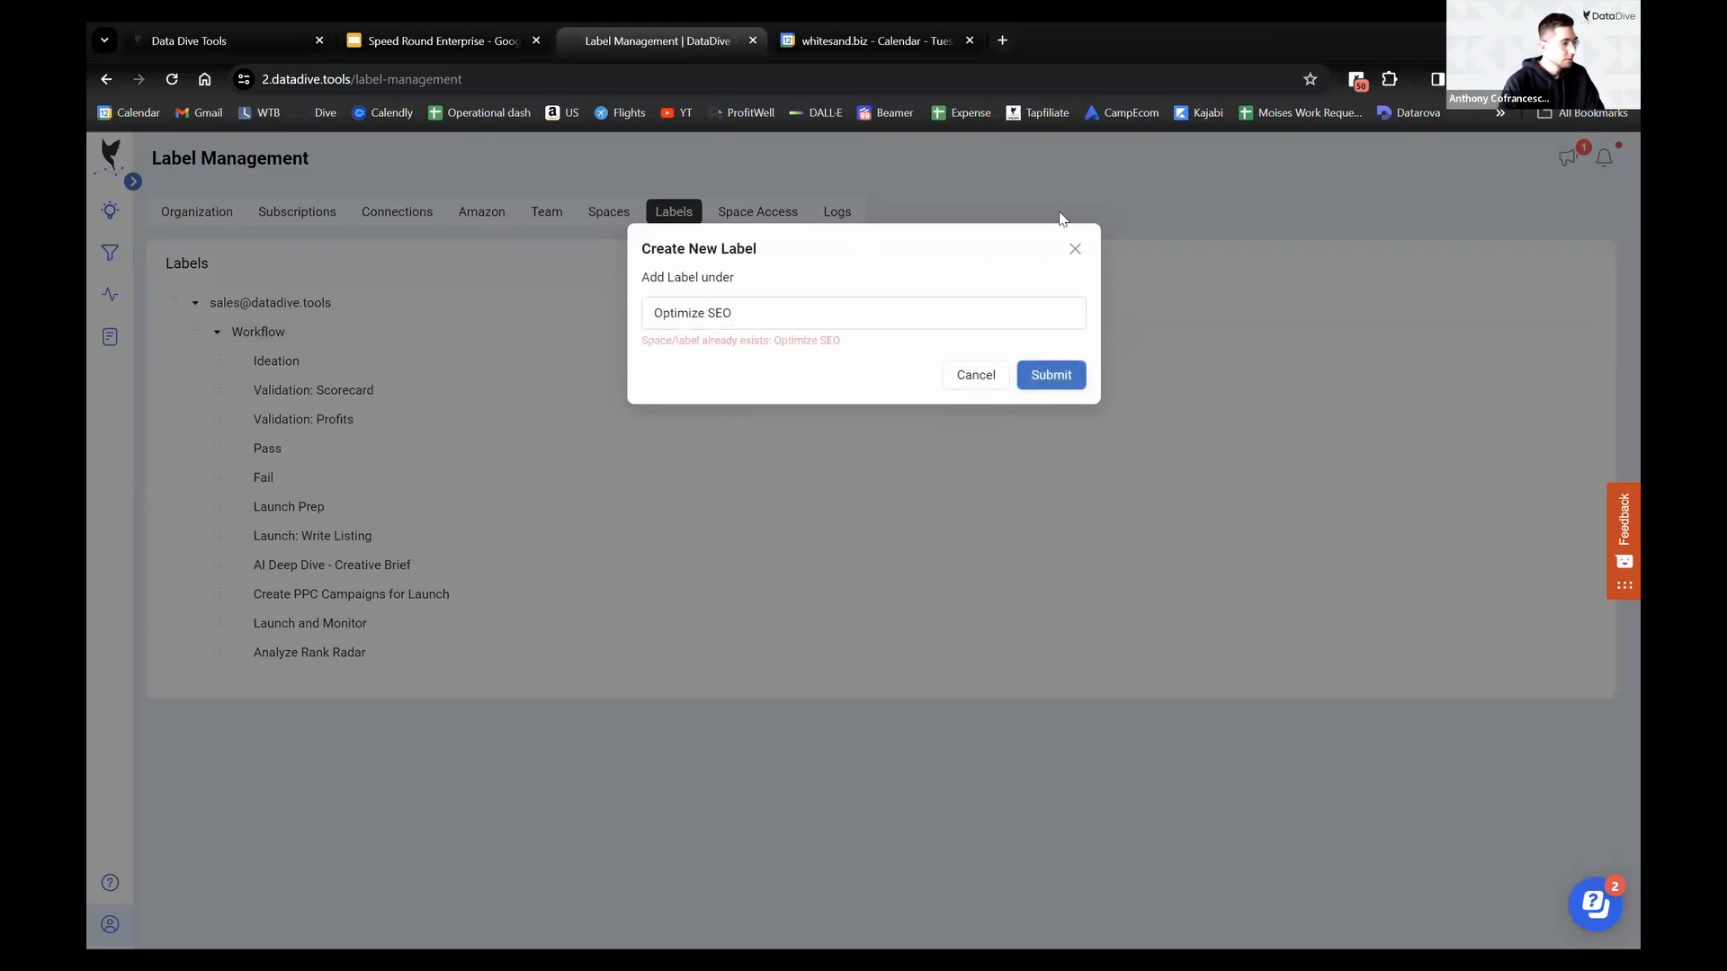
left_click(1074, 249)
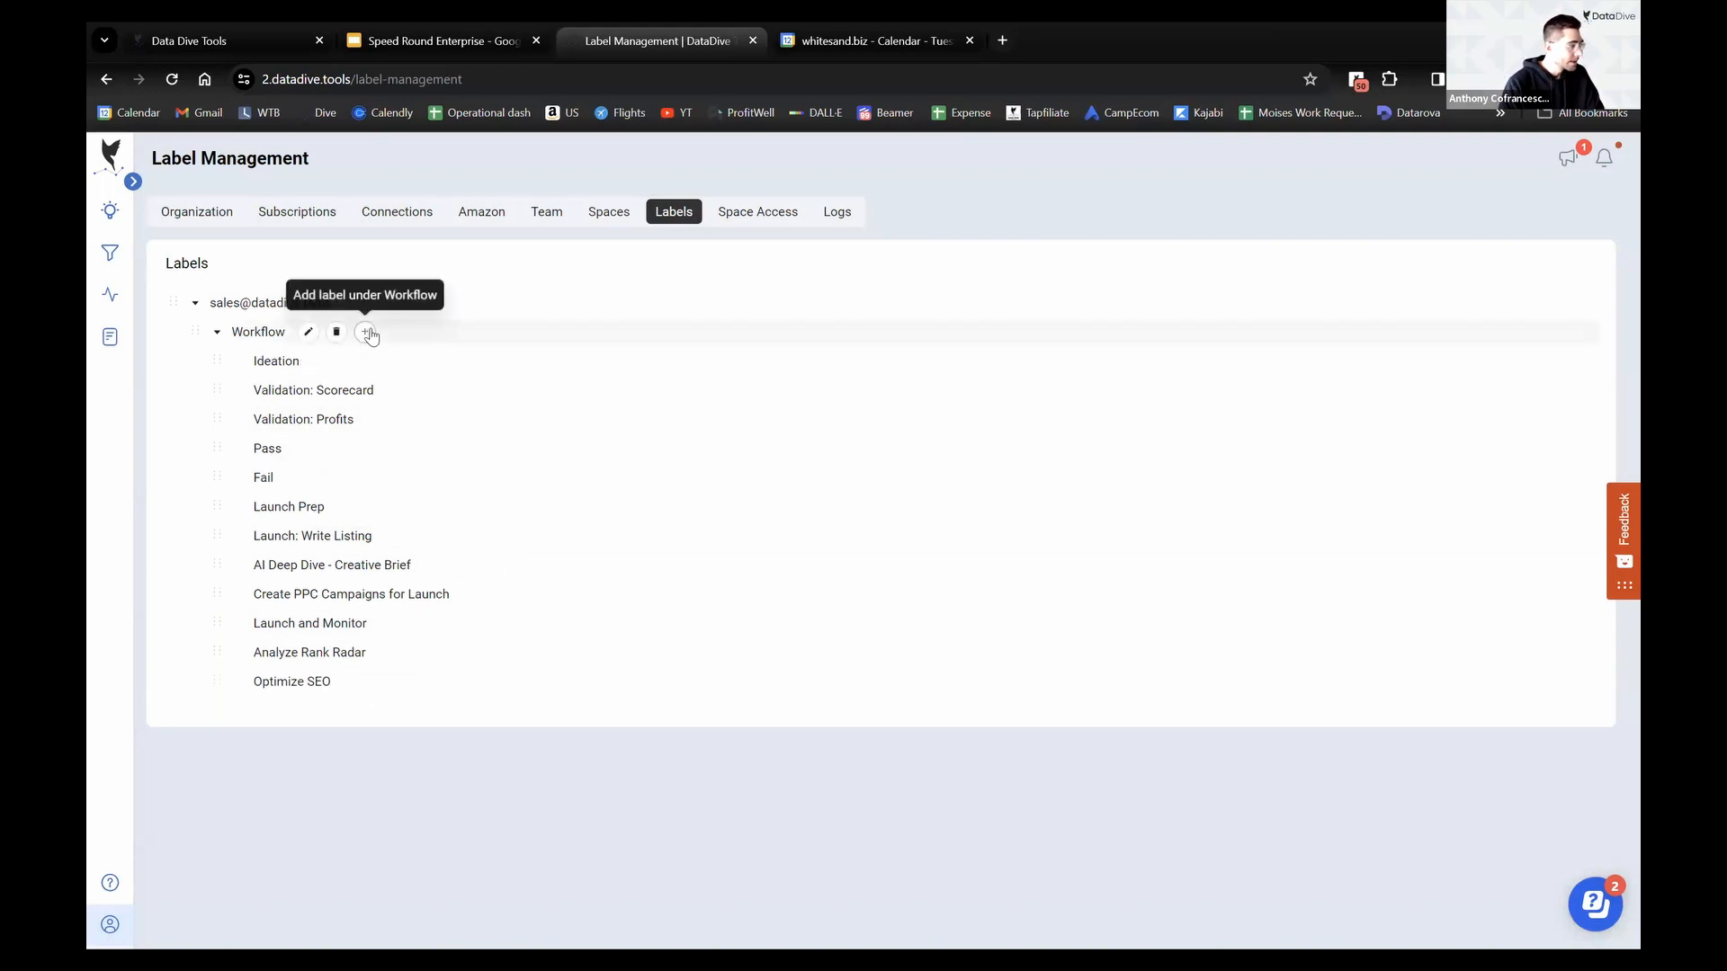
Add a label named Optimize CTR under Workflow
left_click(361, 332)
left_click(764, 318)
type("Optimi")
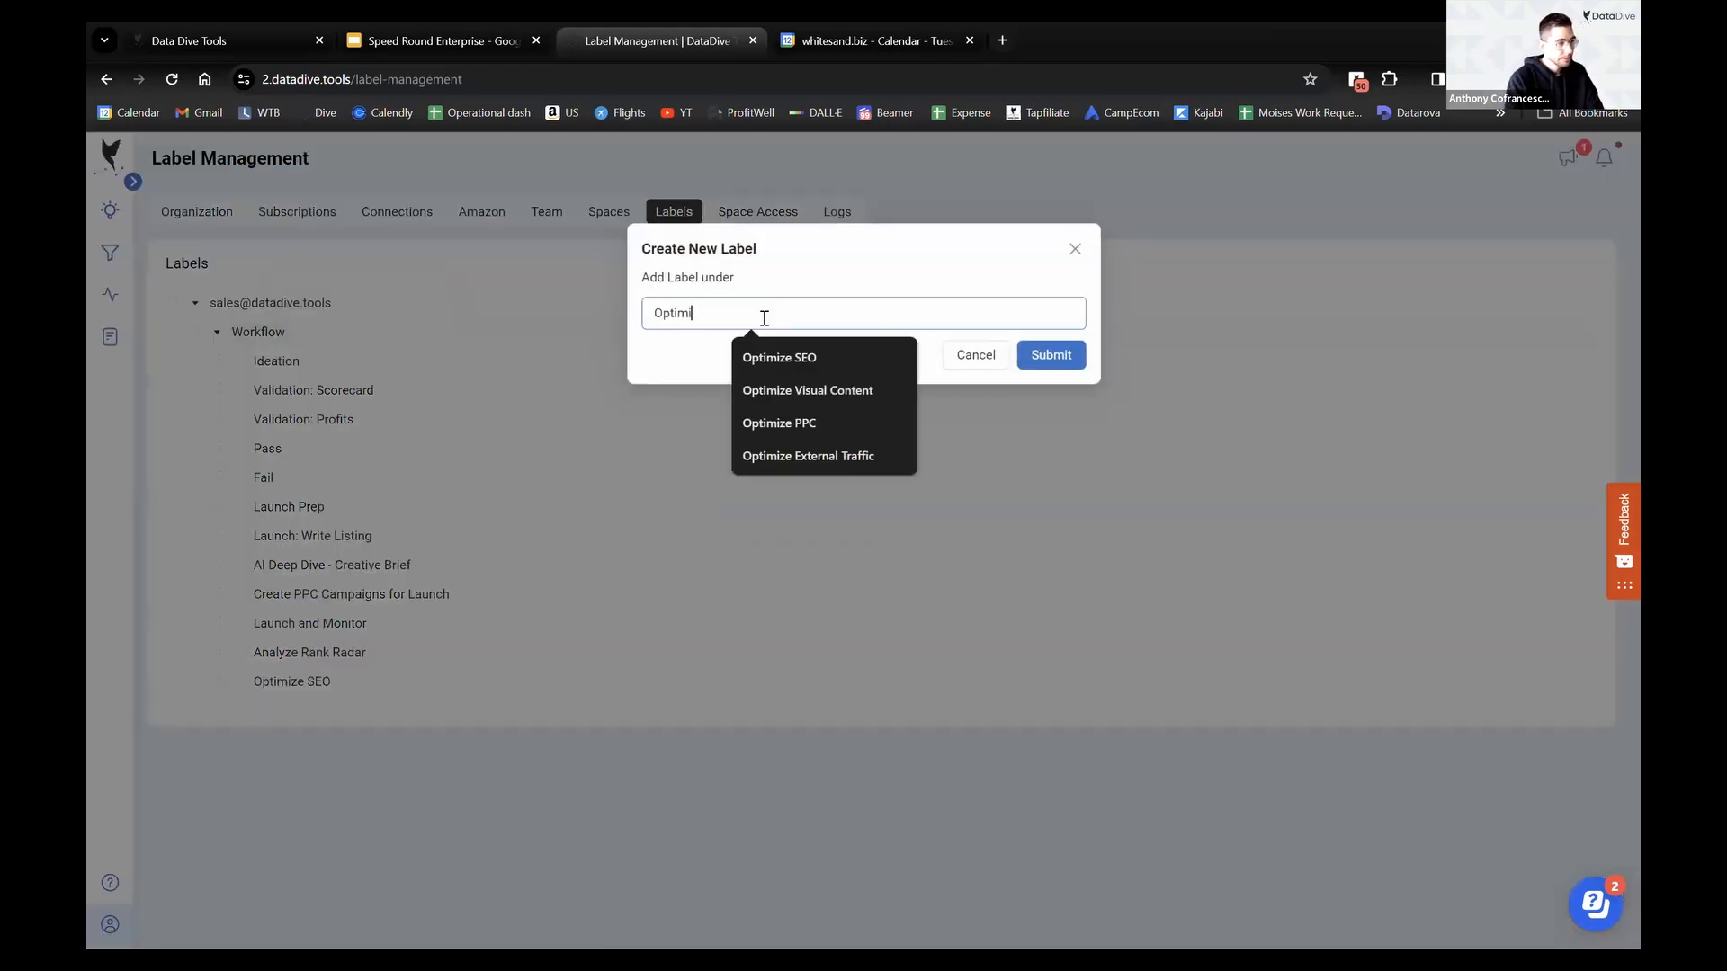
type("ze CTR")
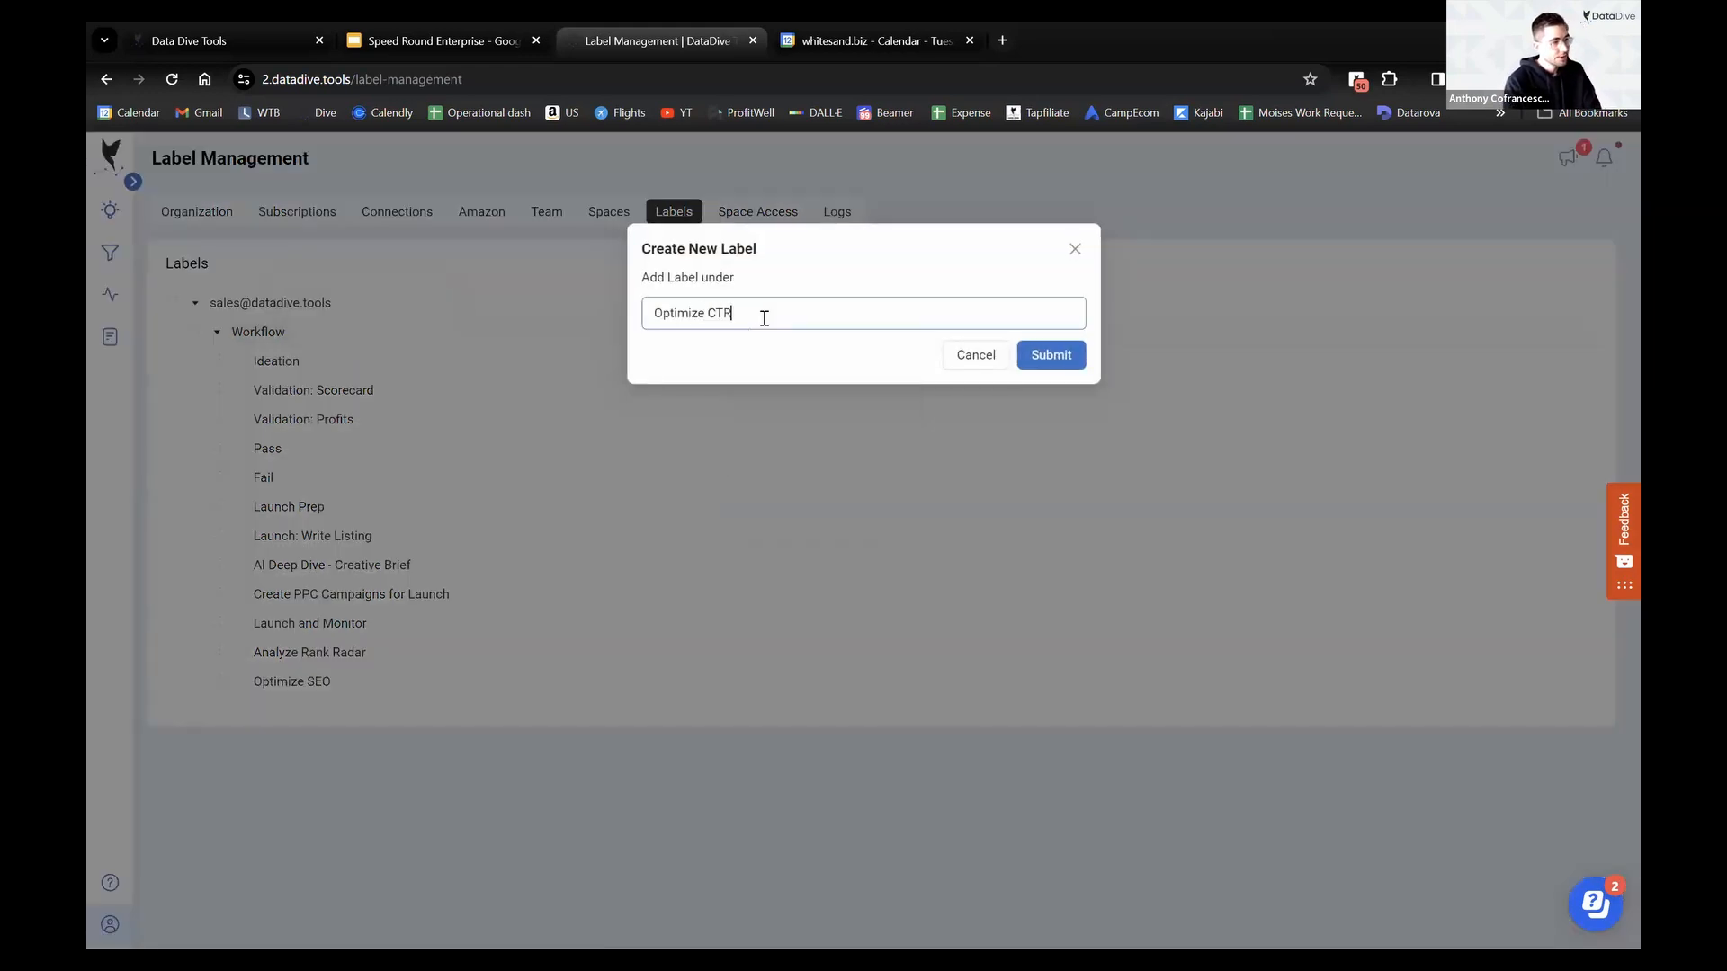
left_click(1078, 355)
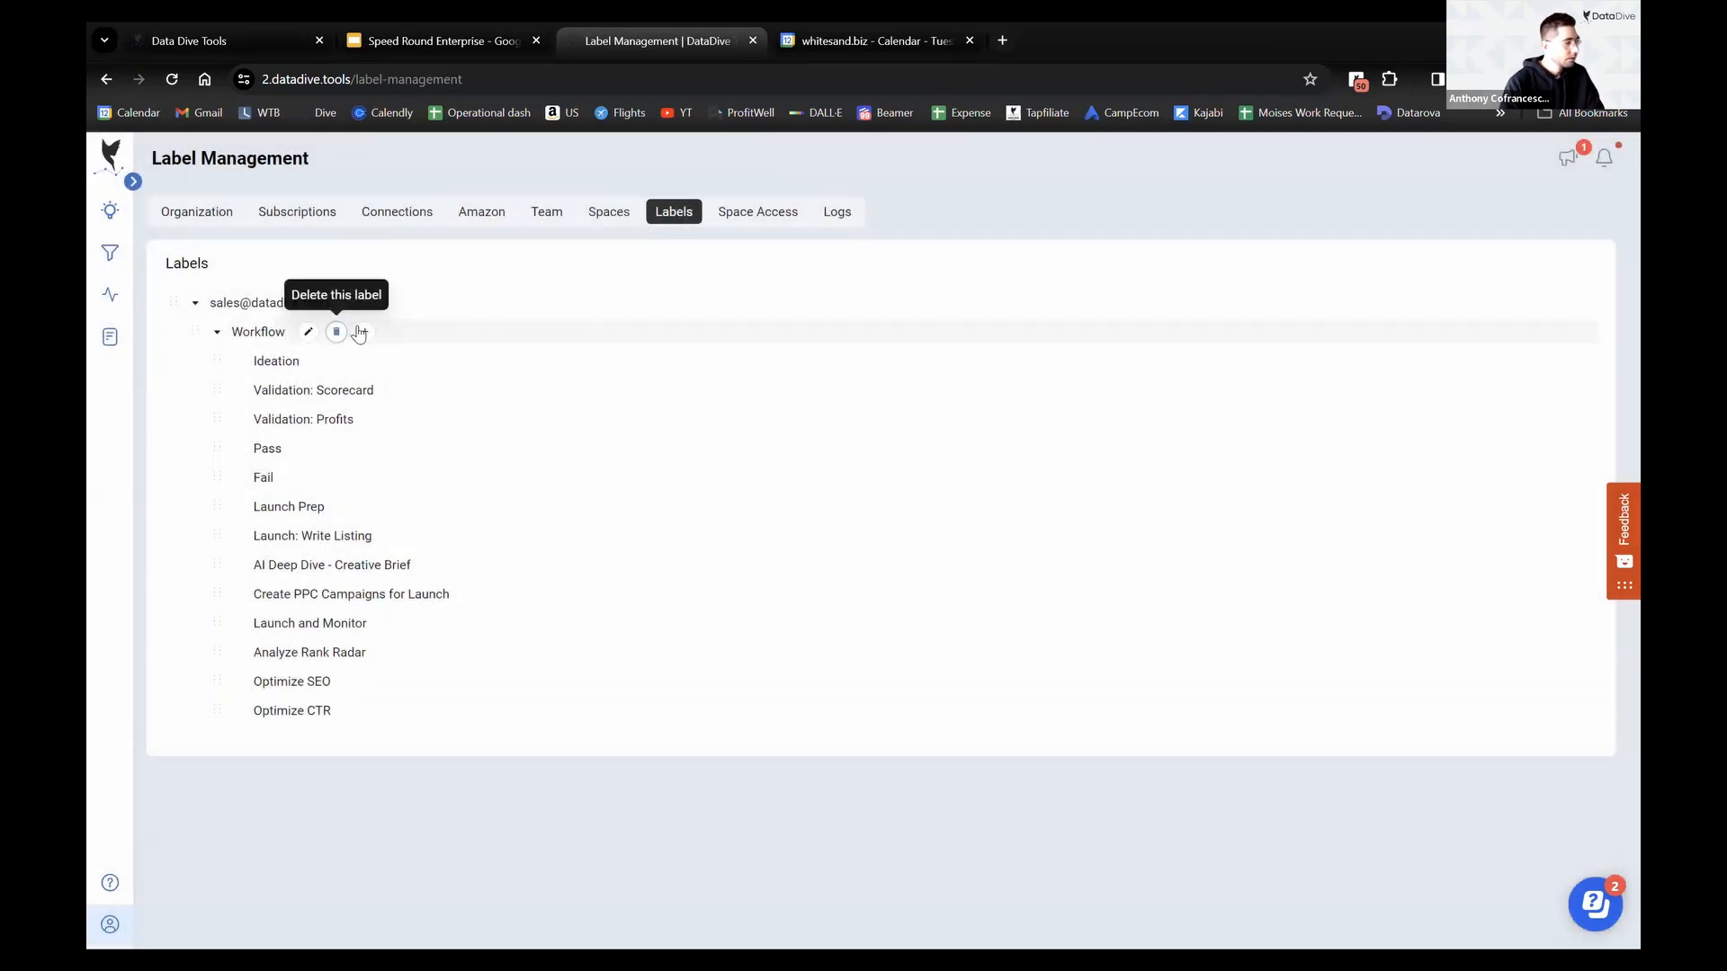
Add a label named Optimize CVR under Workflow
left_click(363, 333)
left_click(702, 315)
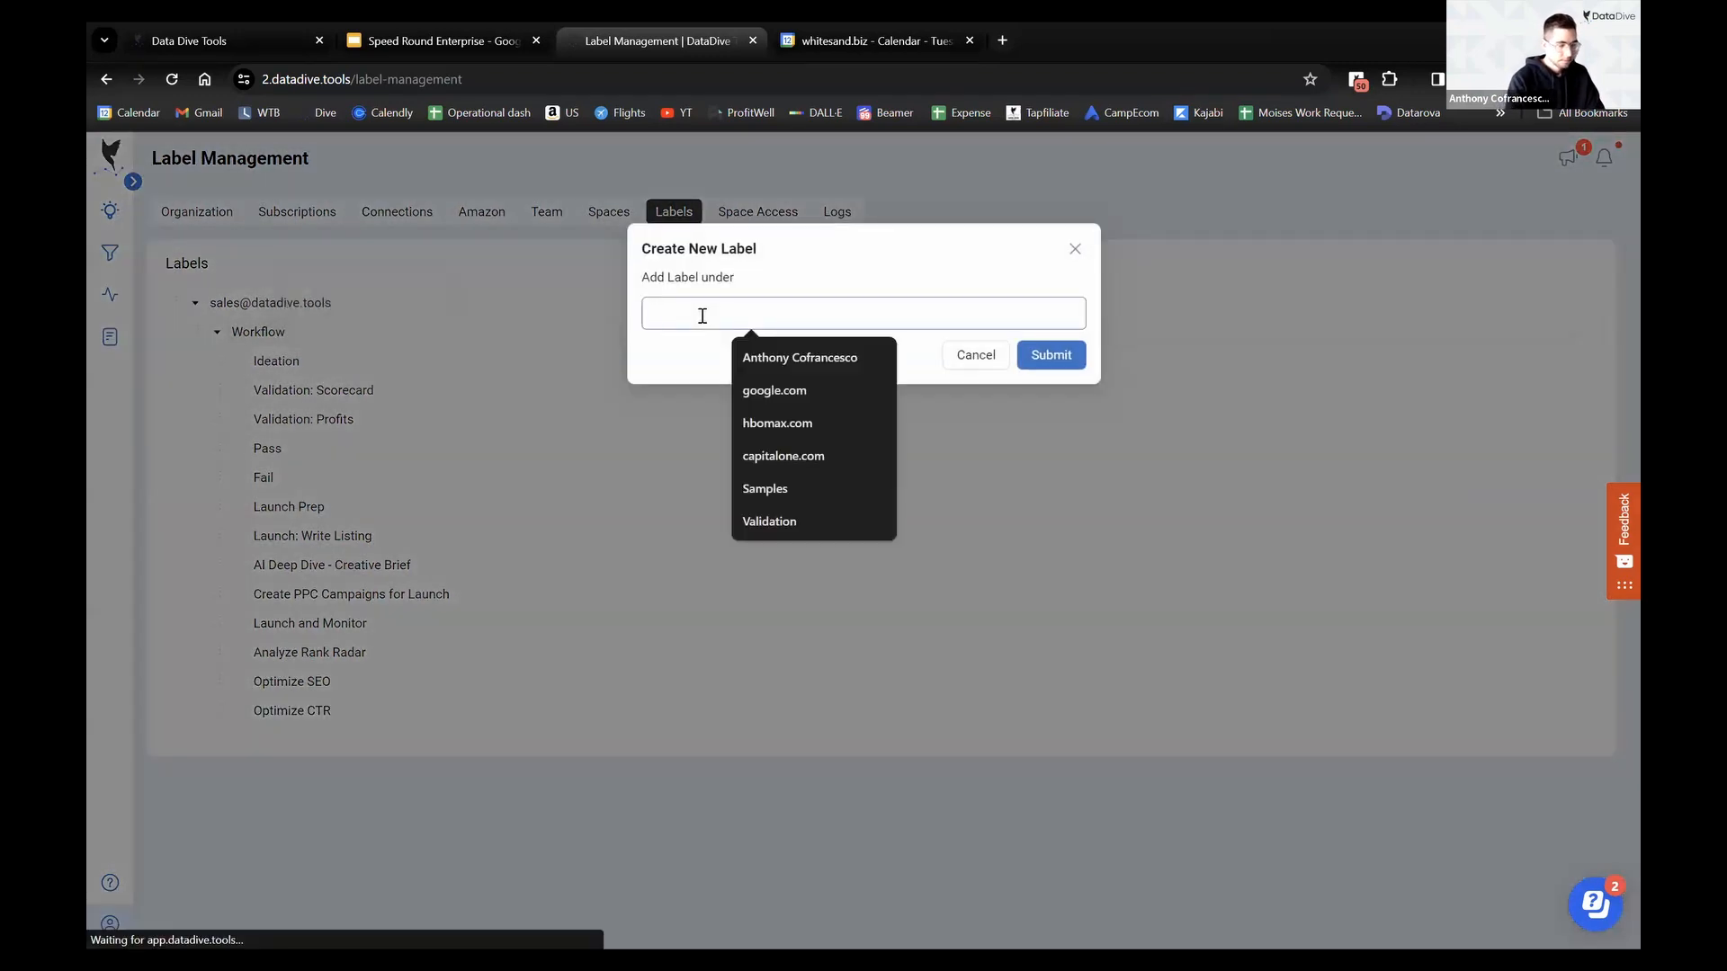
type("Optimize CVR")
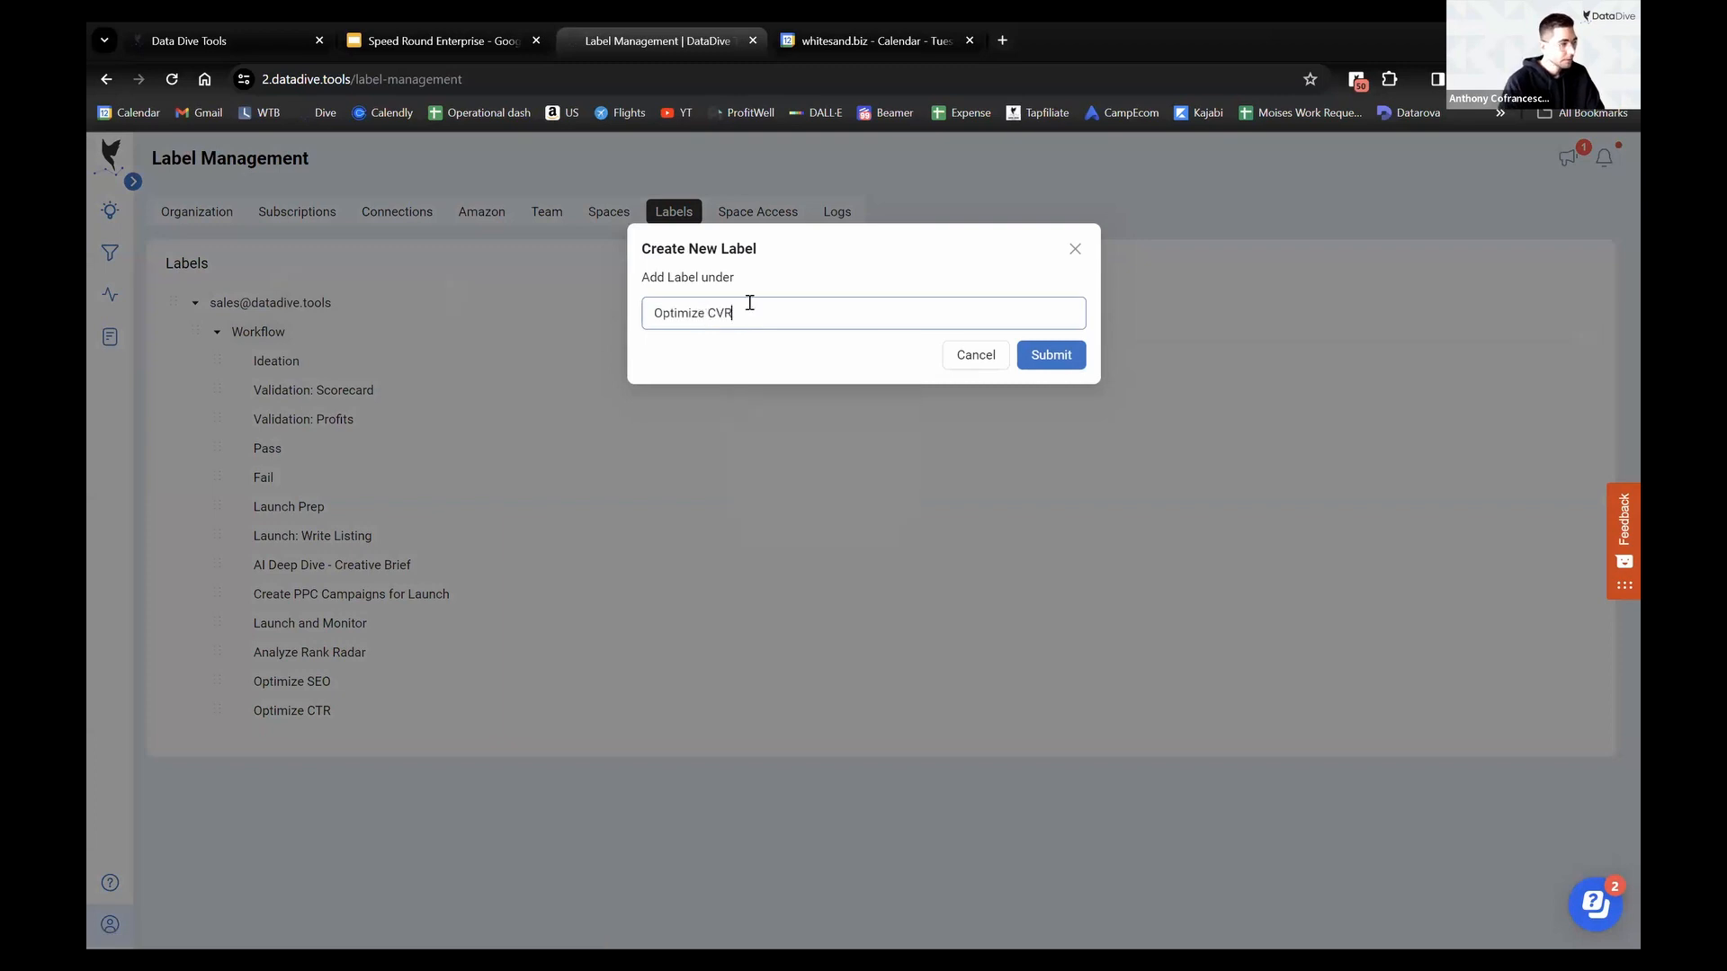
left_click(1061, 357)
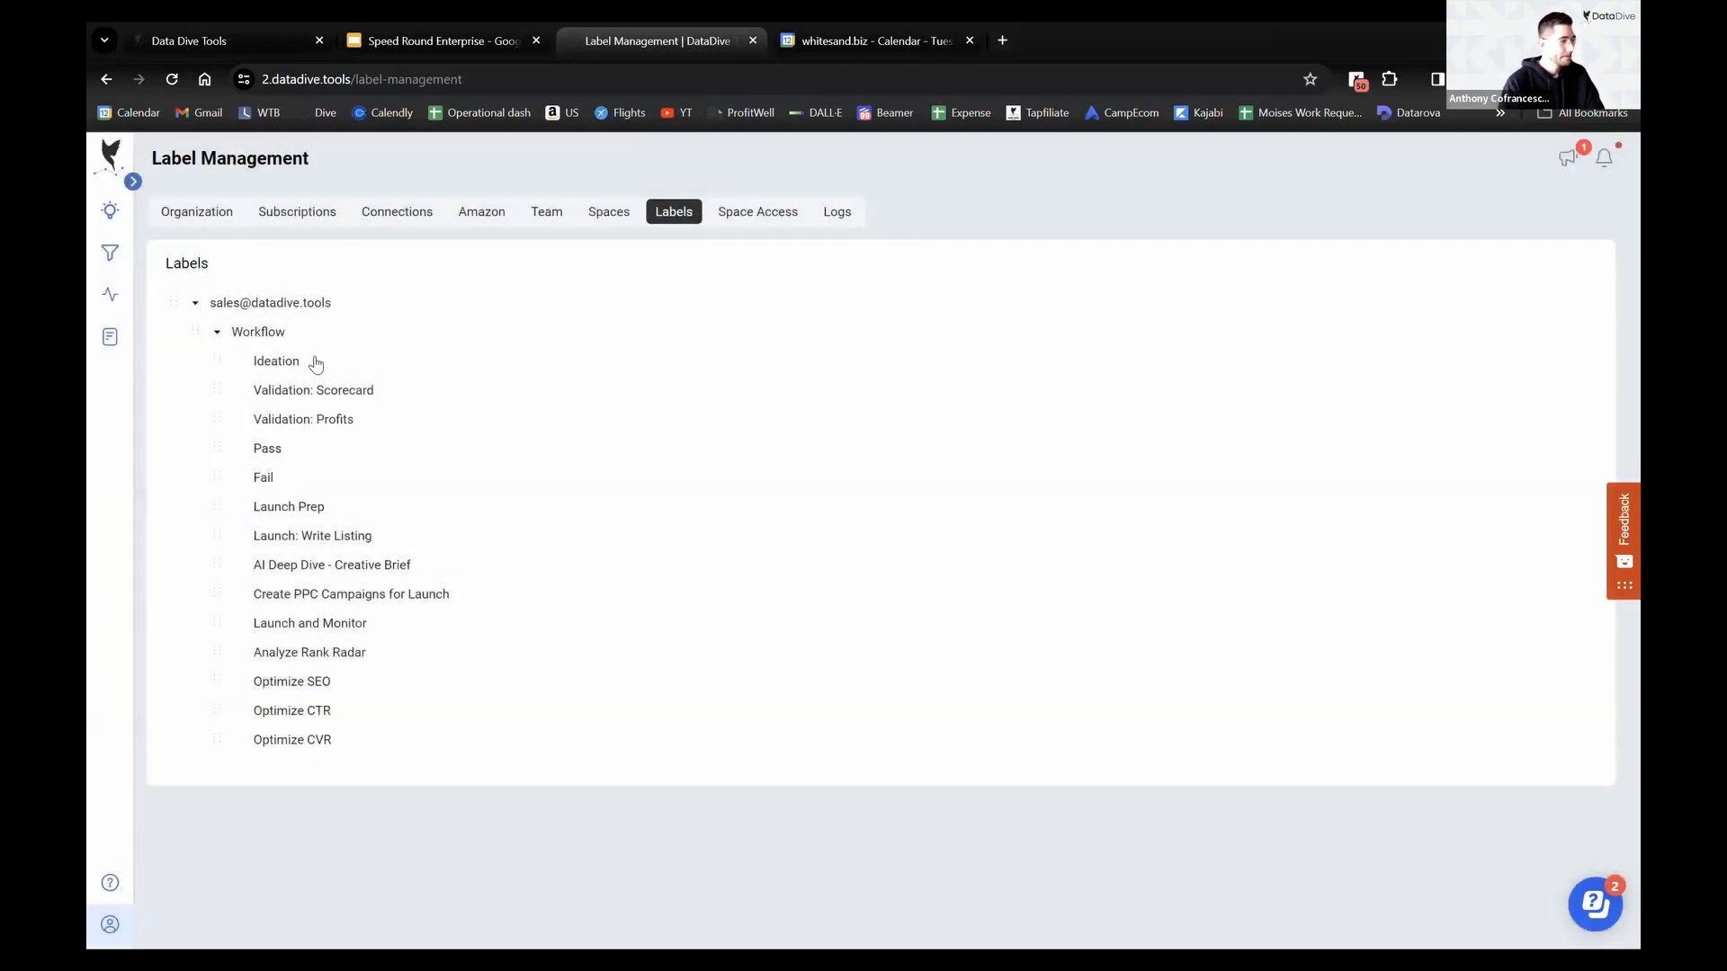
Add a label named Optimize PPC under Workflow
left_click(366, 332)
left_click(691, 307)
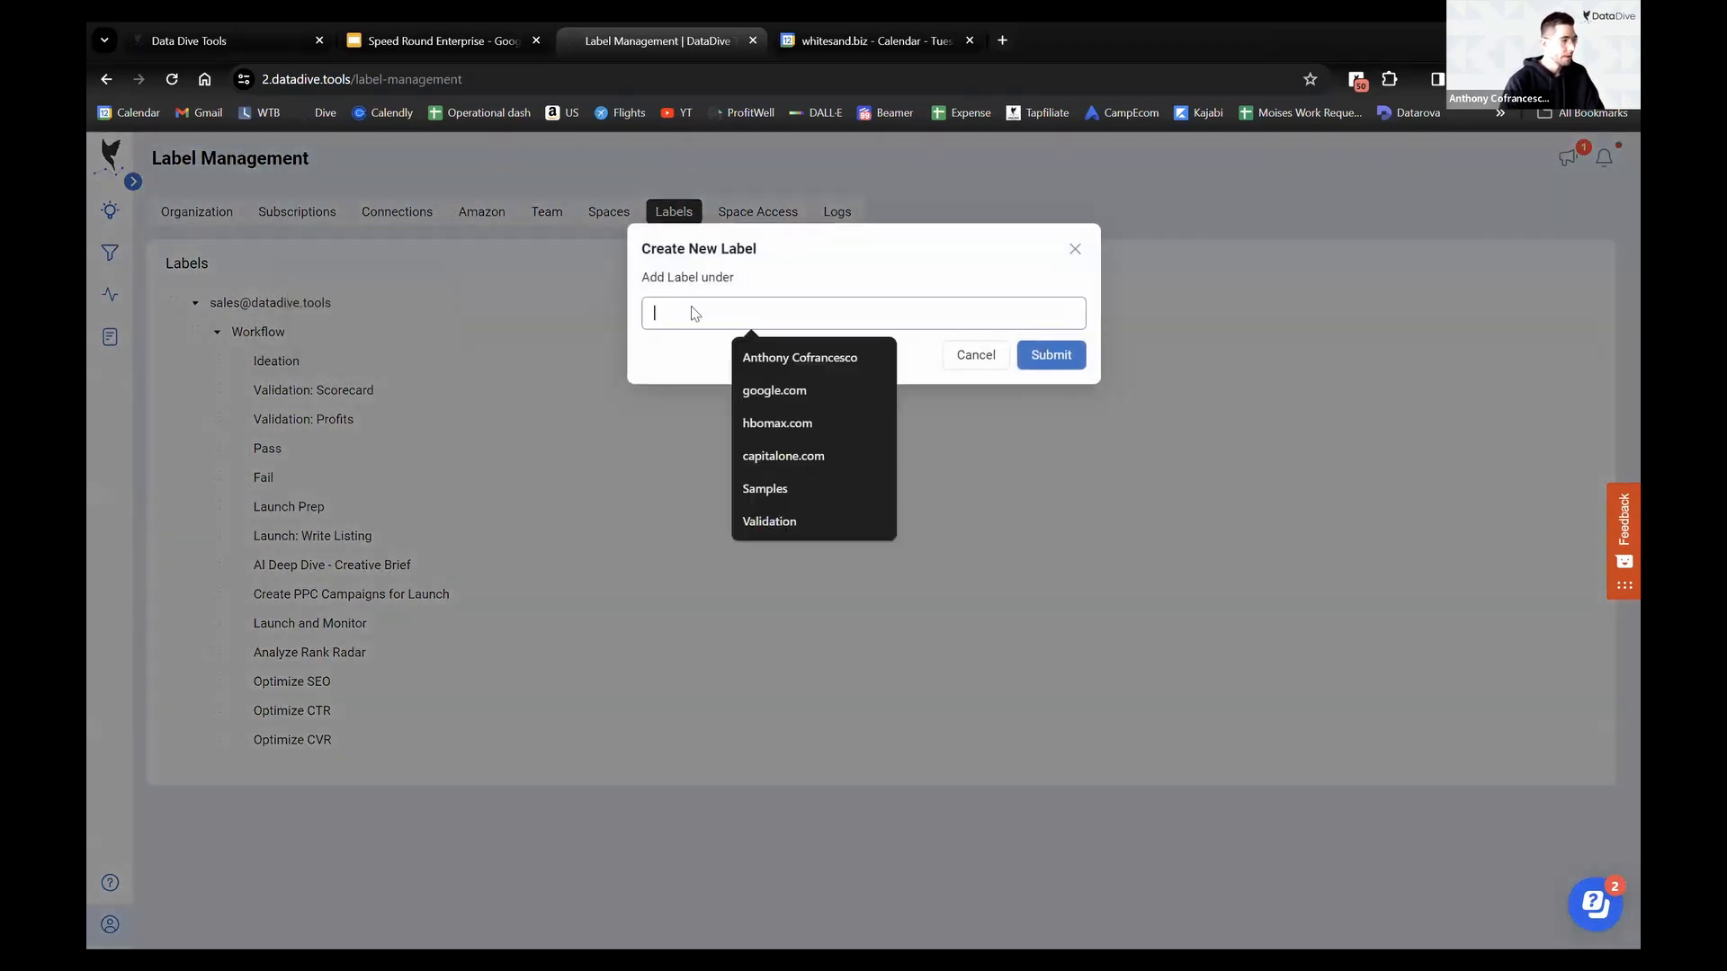
type("Optimize ")
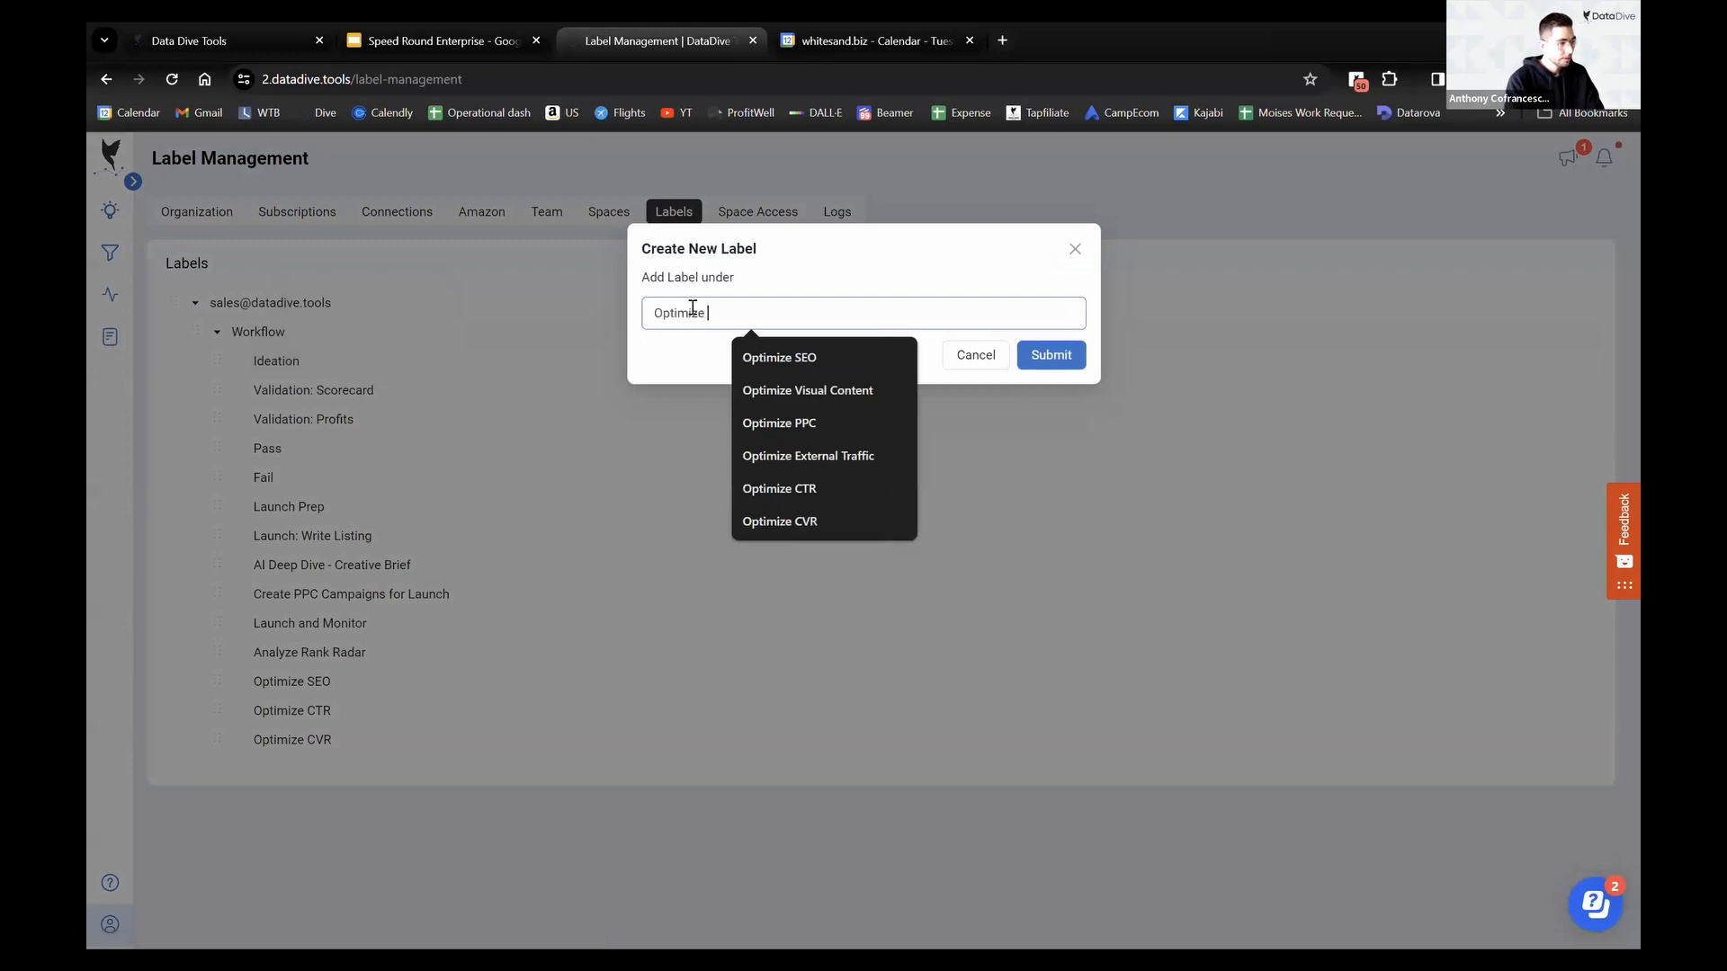
type("PPC")
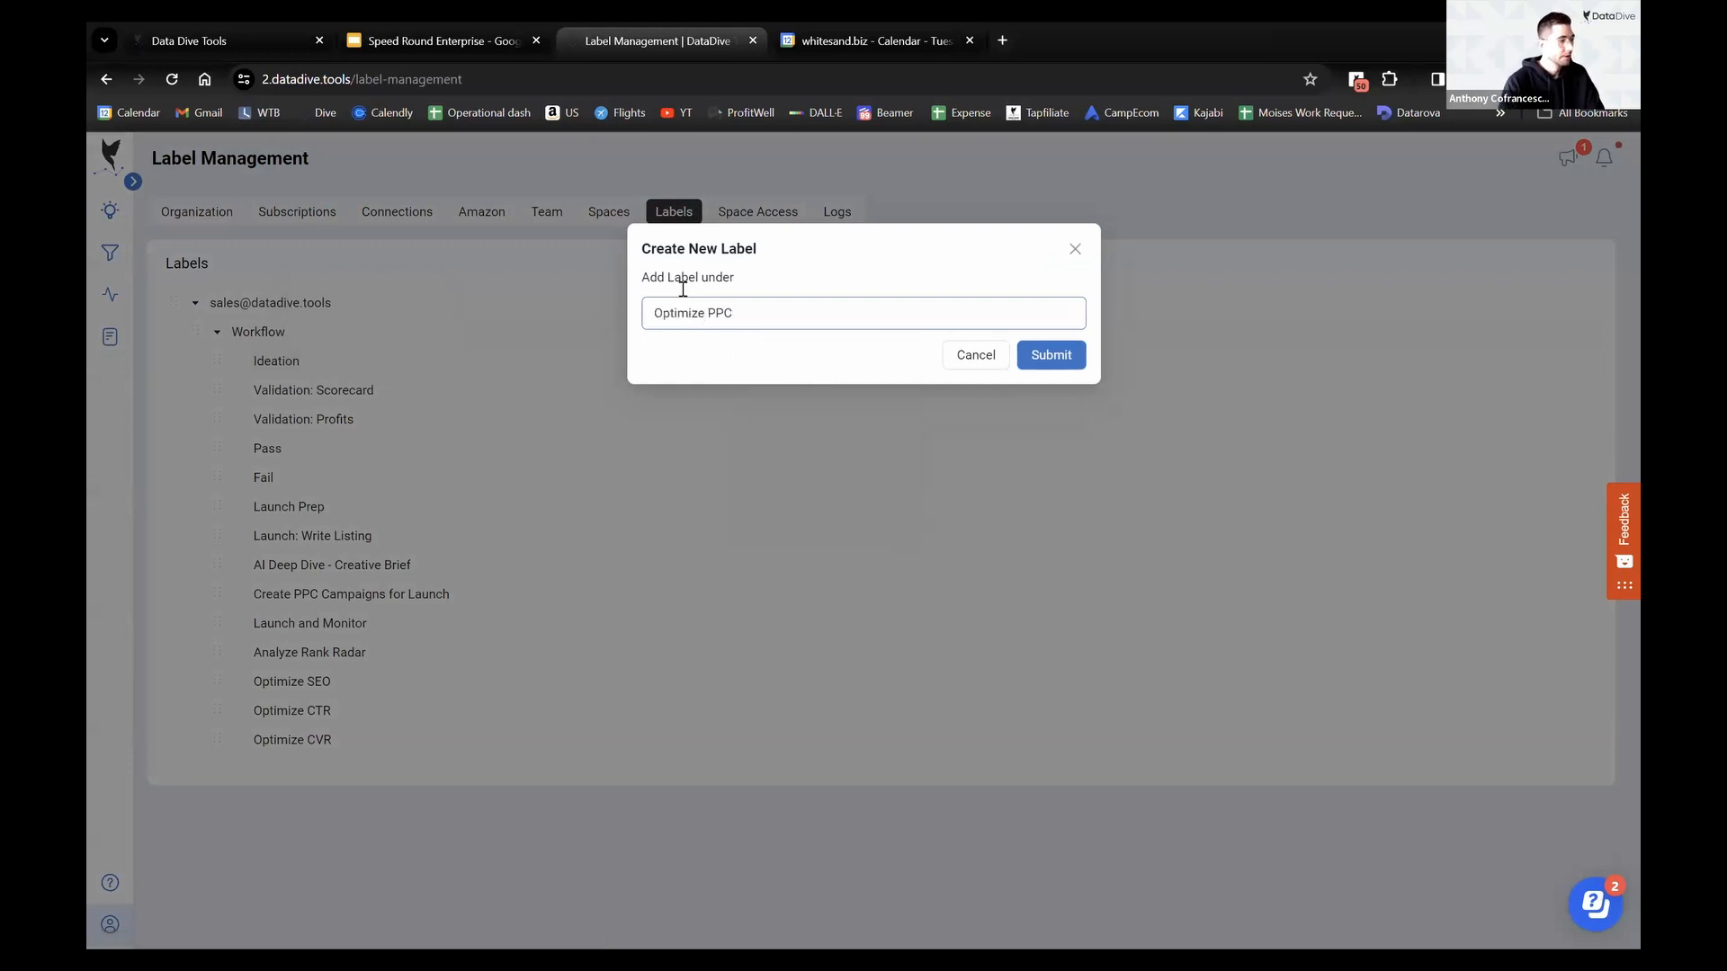
left_click(1043, 355)
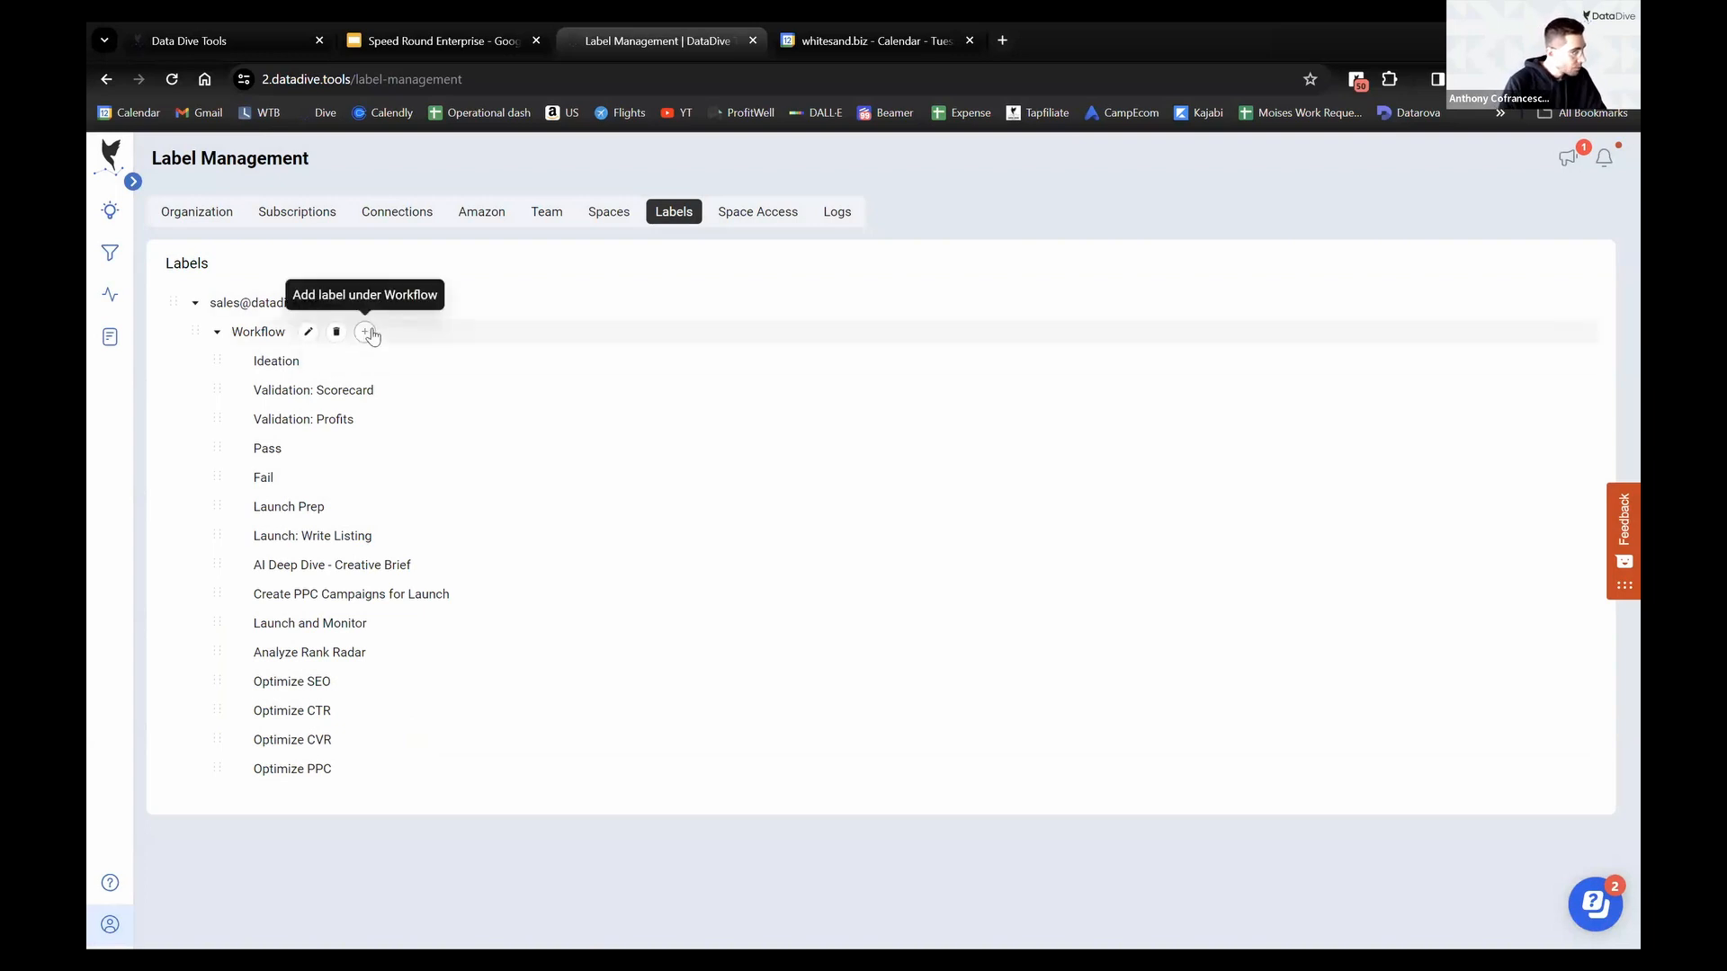
Add a label named Pre Optimization Holding under Workflow
left_click(365, 332)
left_click(807, 316)
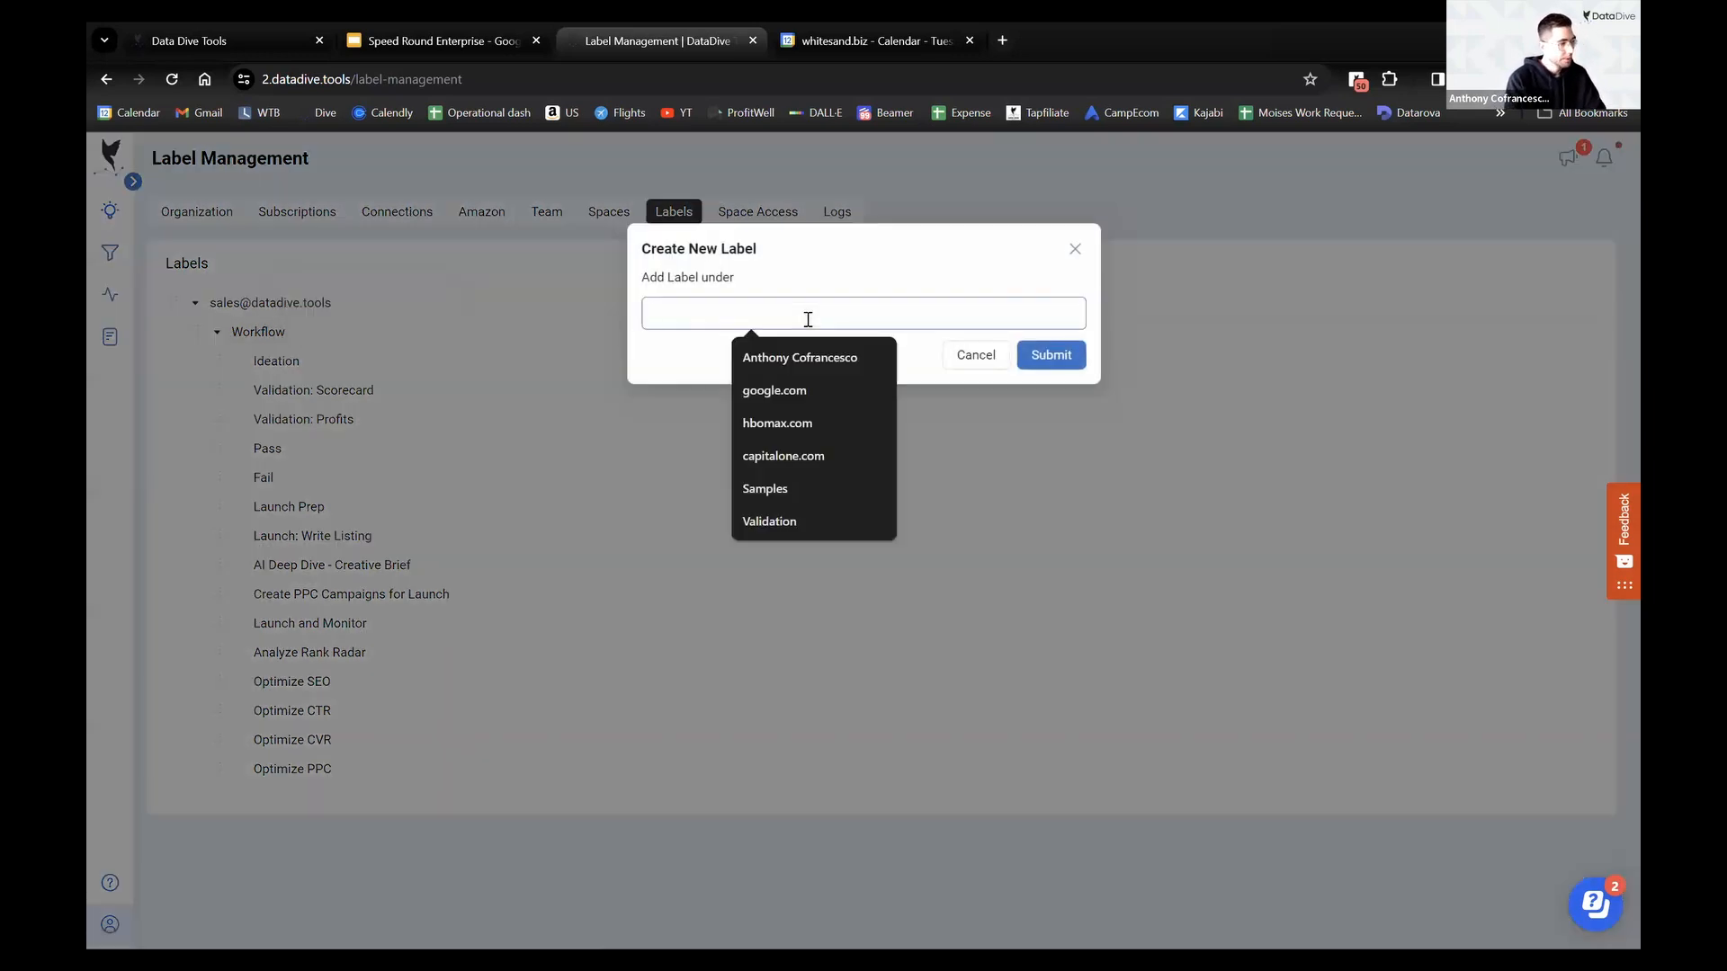
type("Pre Optimization Holding")
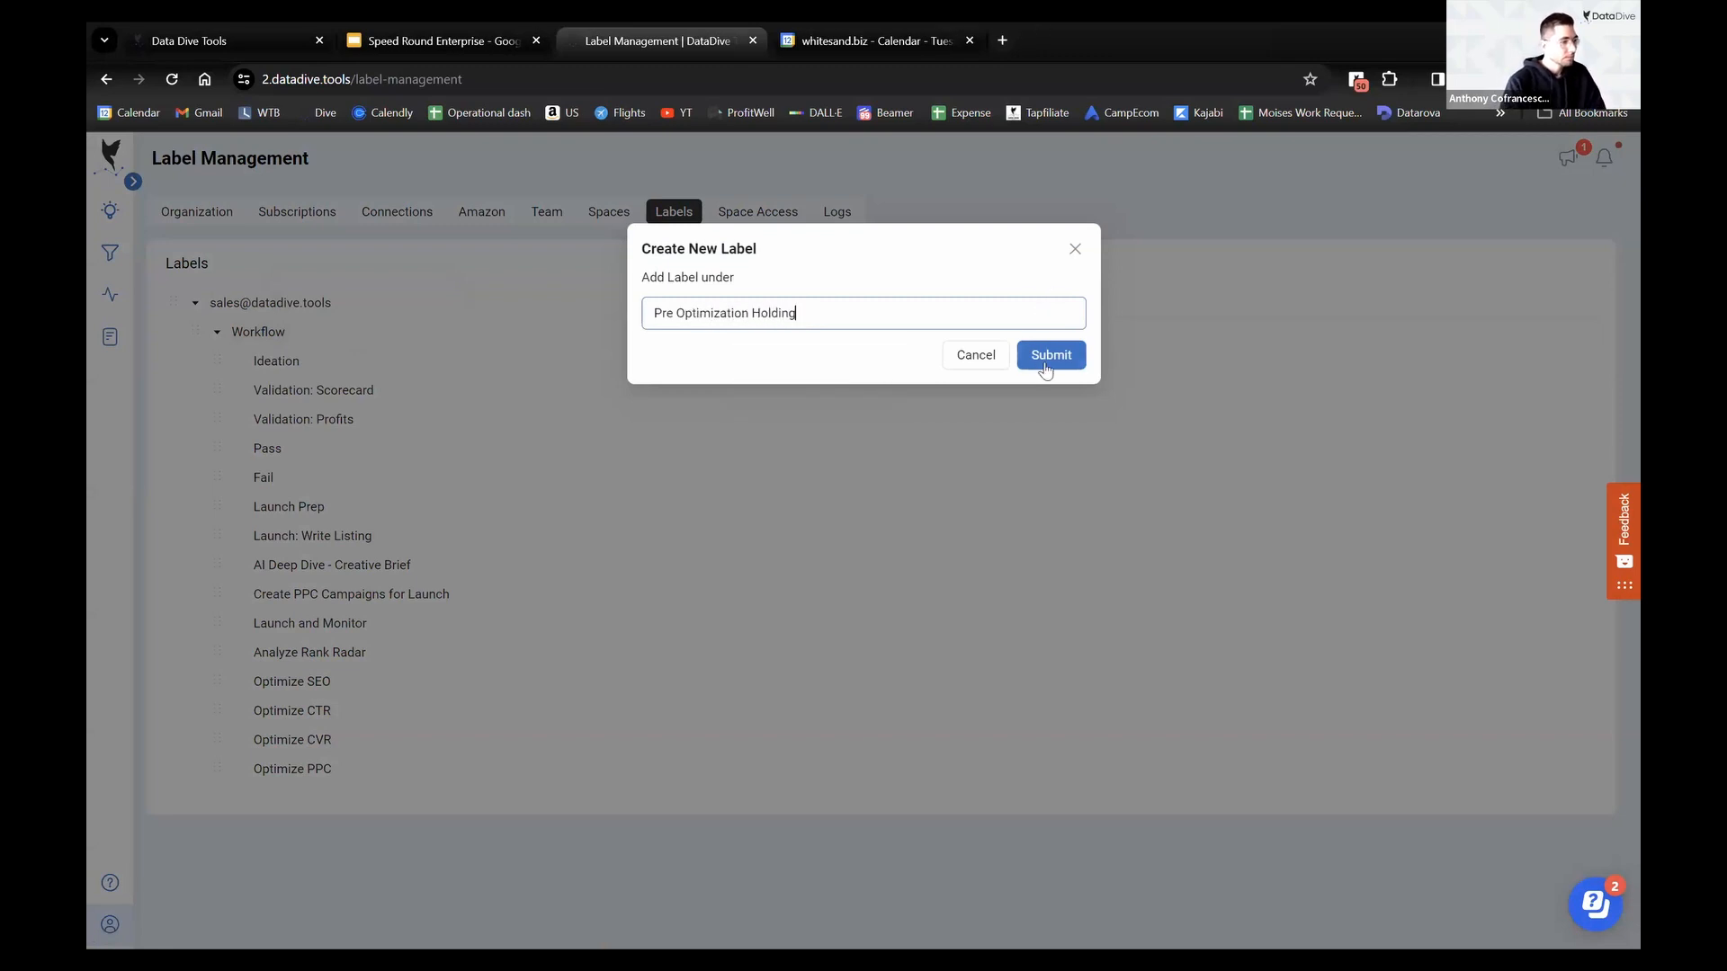
left_click(1045, 359)
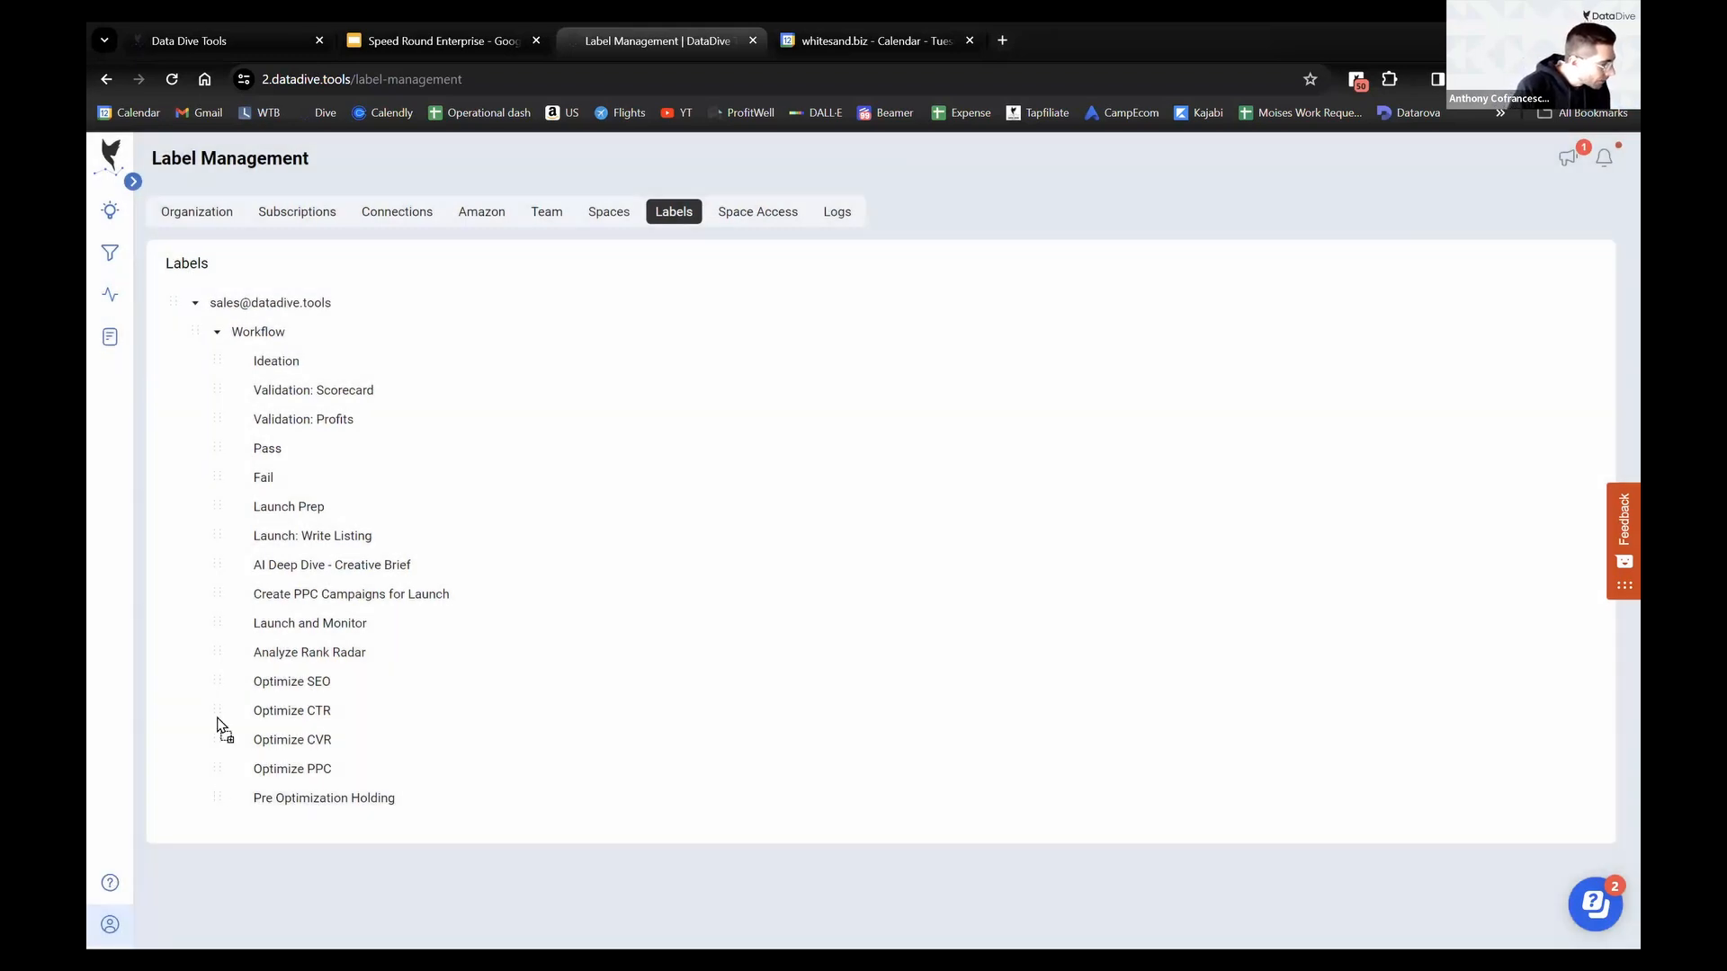
Move the Pre Optimization Holding label above Optimize SEO in the Workflow label list
left_click_drag(217, 719, 219, 665)
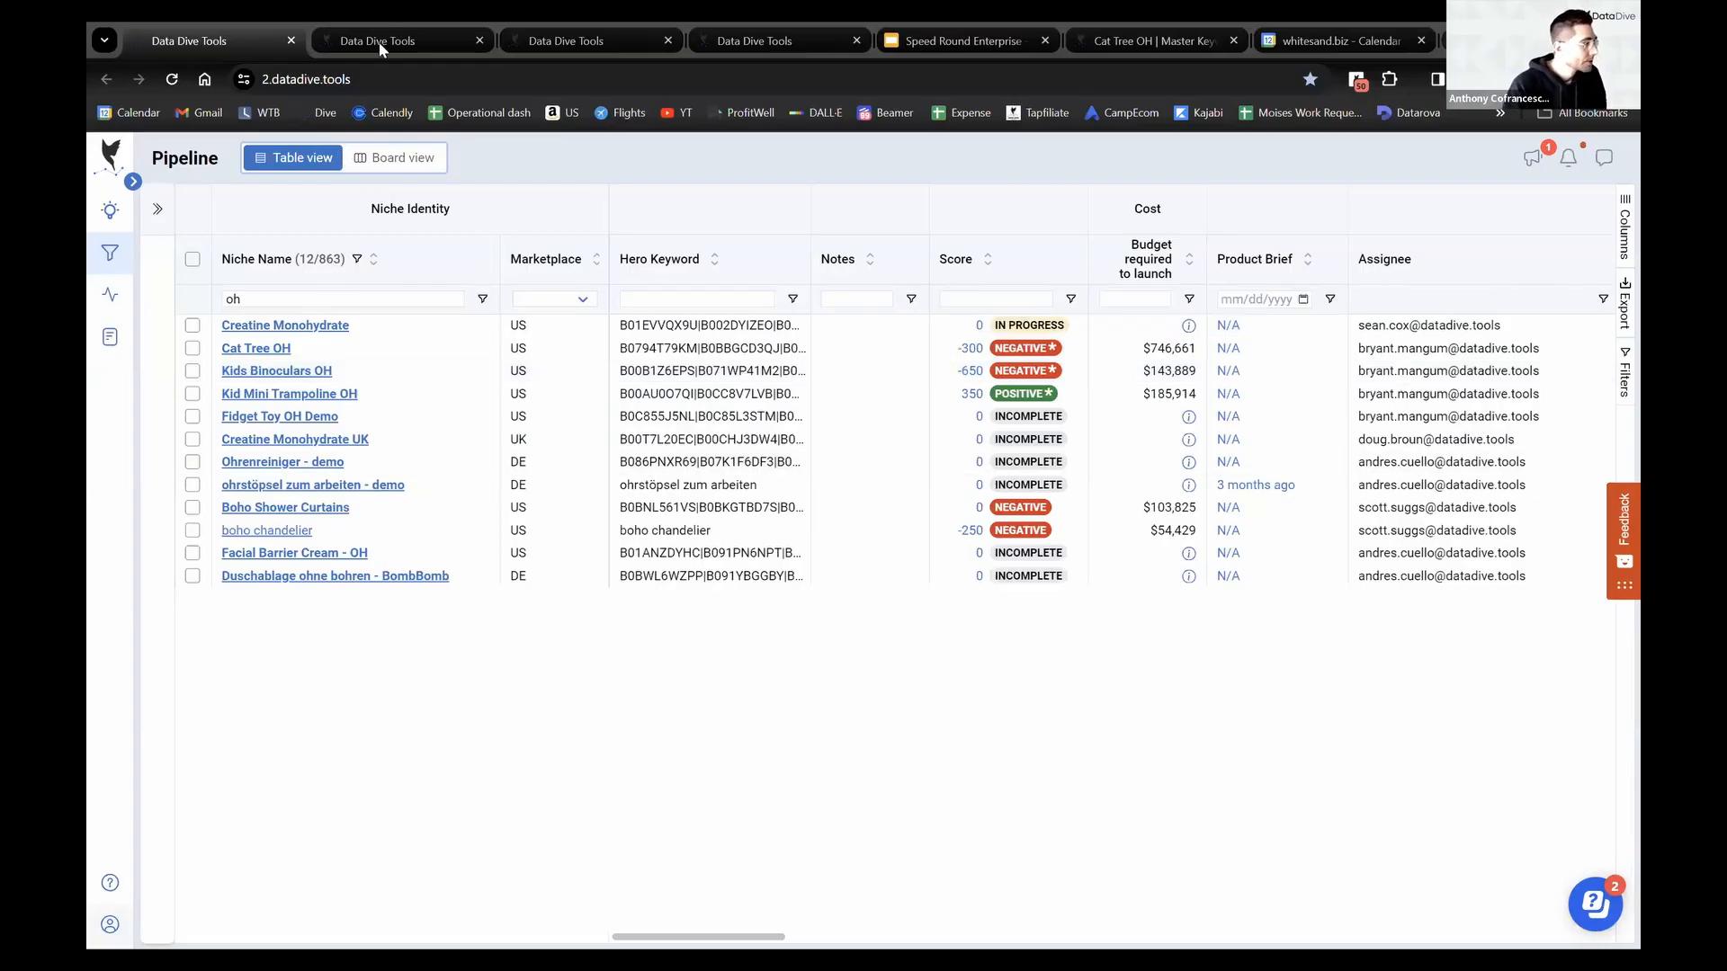
Open the Cat Tree OH, Kids Binoculars OH, Kid Mini Trampoline OH and Fidget Toy OH Demo niches, each in its own browser tab
left_click(379, 41)
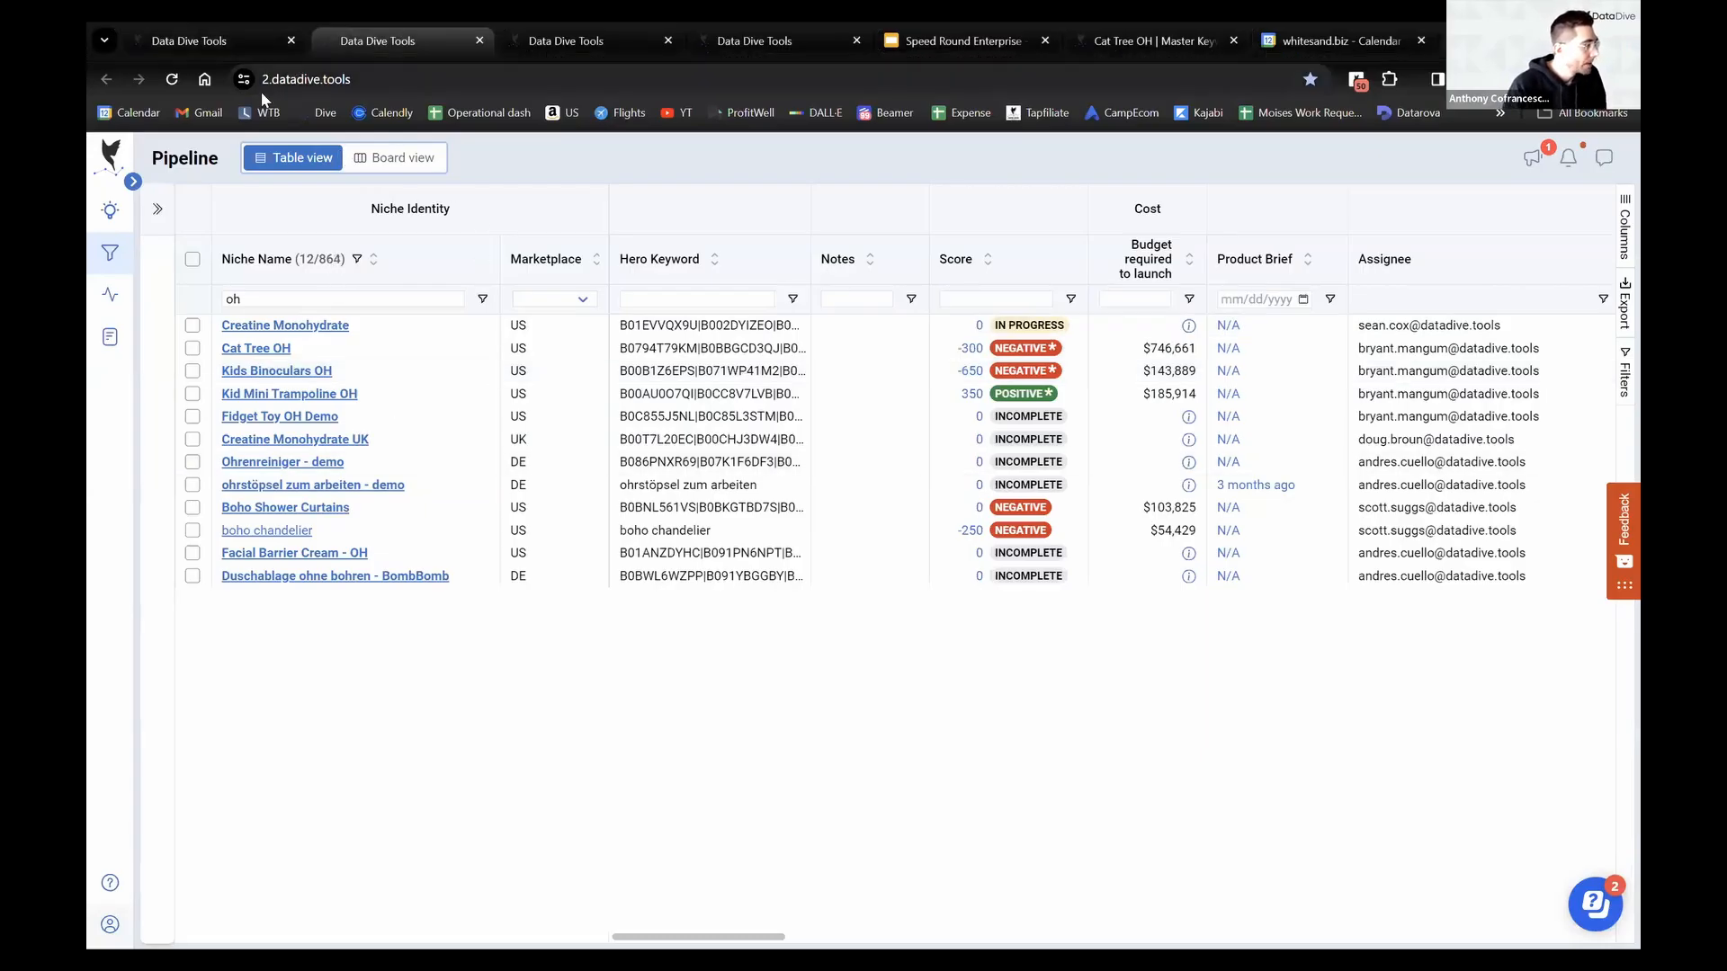
right_click(273, 402)
mouse_move(315, 416)
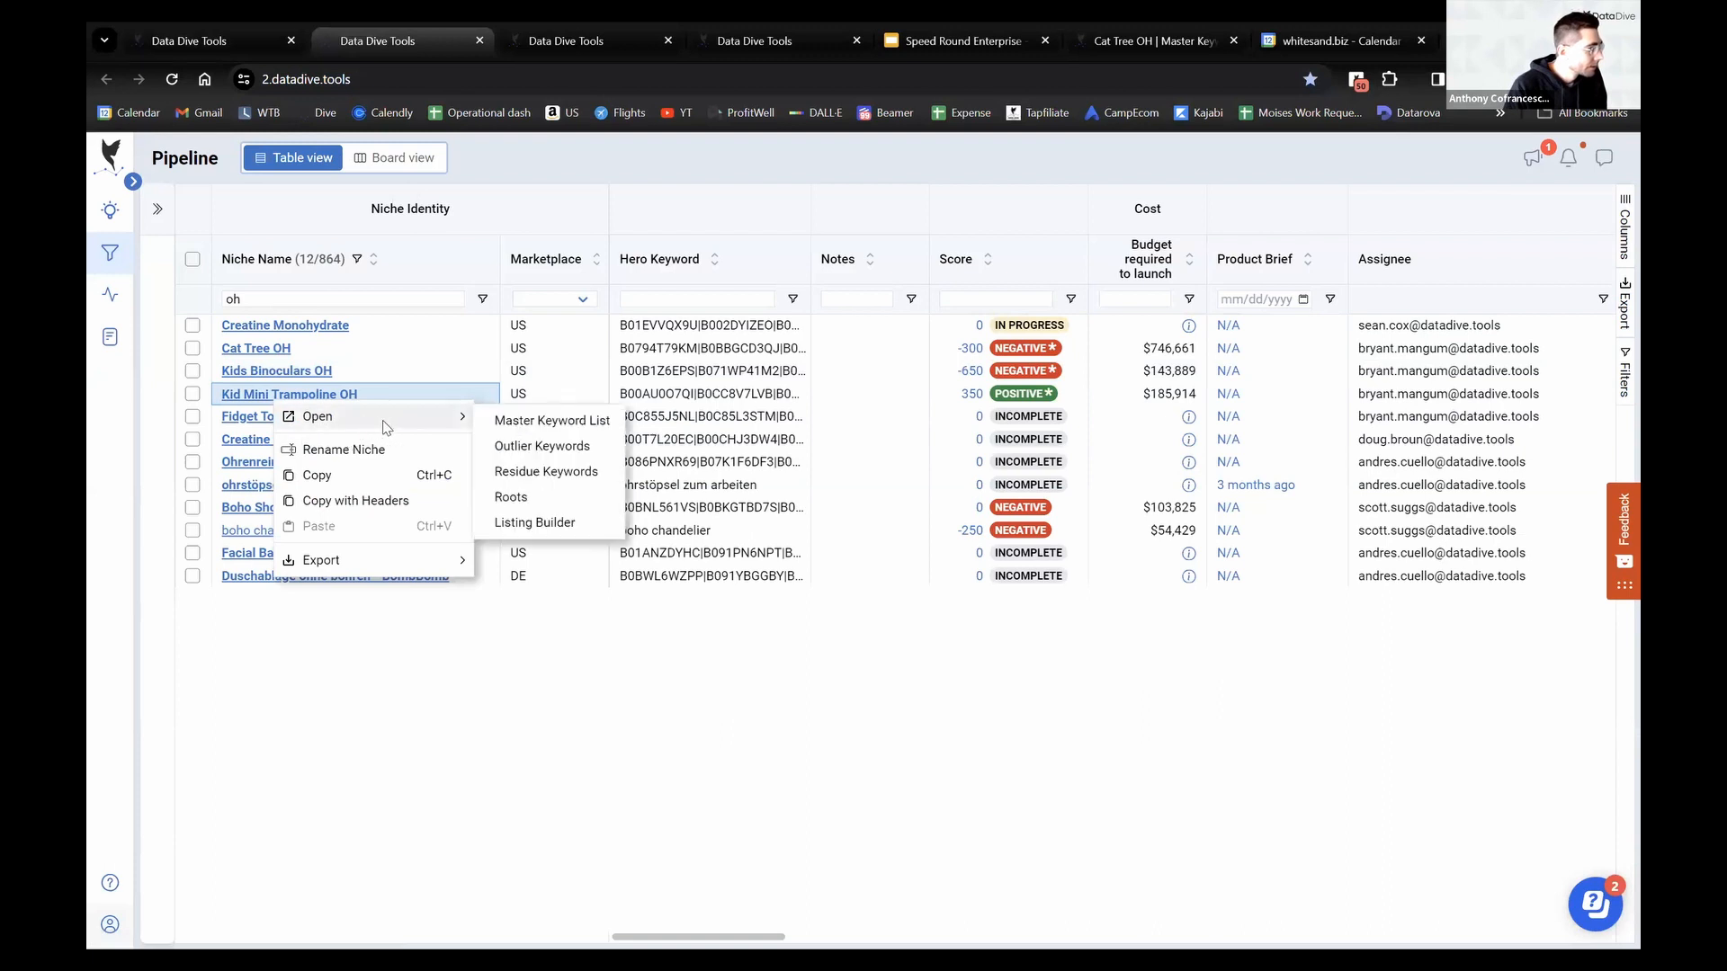
left_click(601, 35)
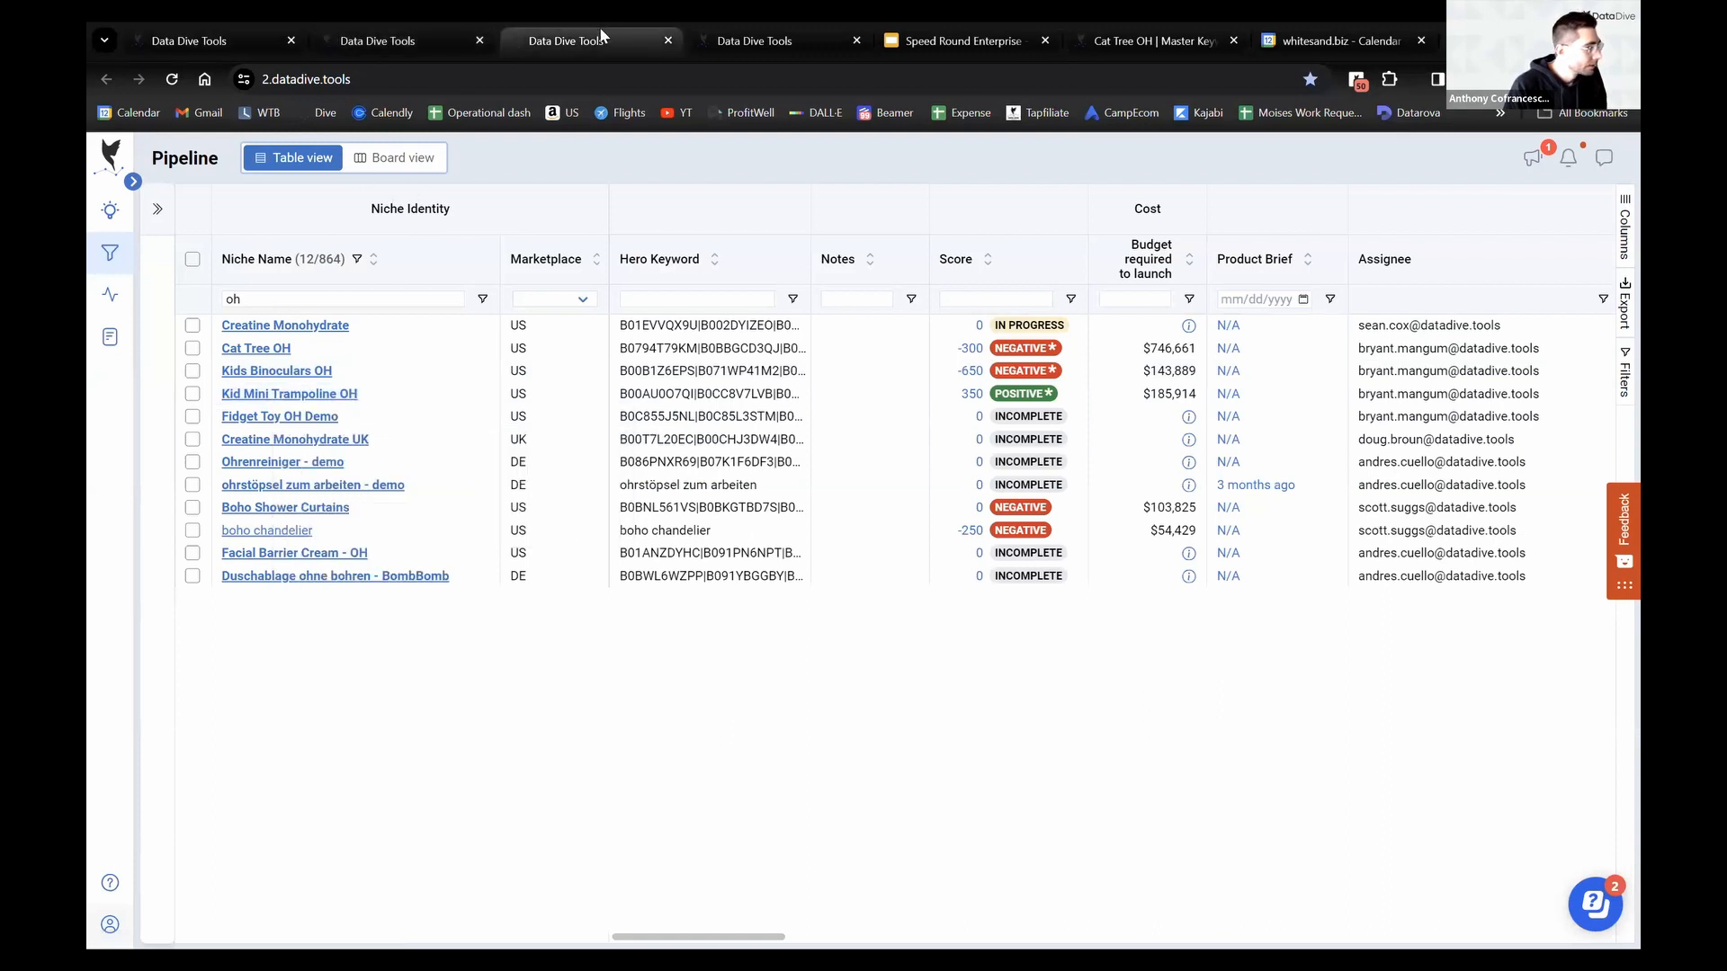
left_click(789, 29)
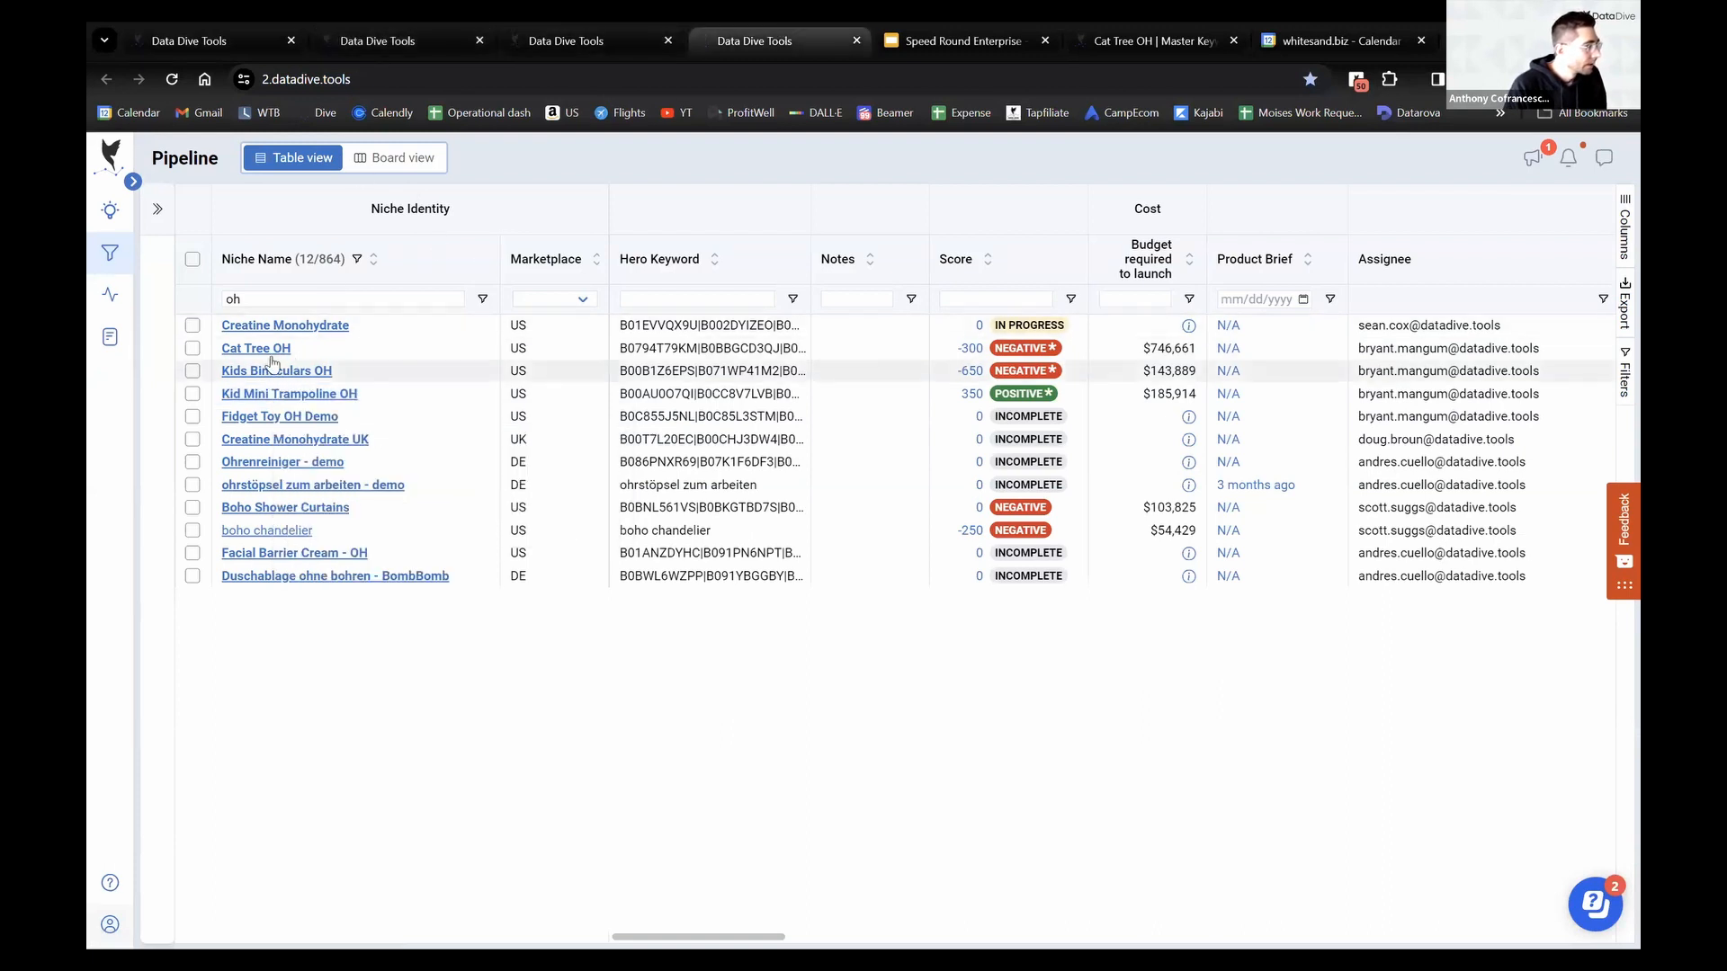
key("ctrl+shift+Tab")
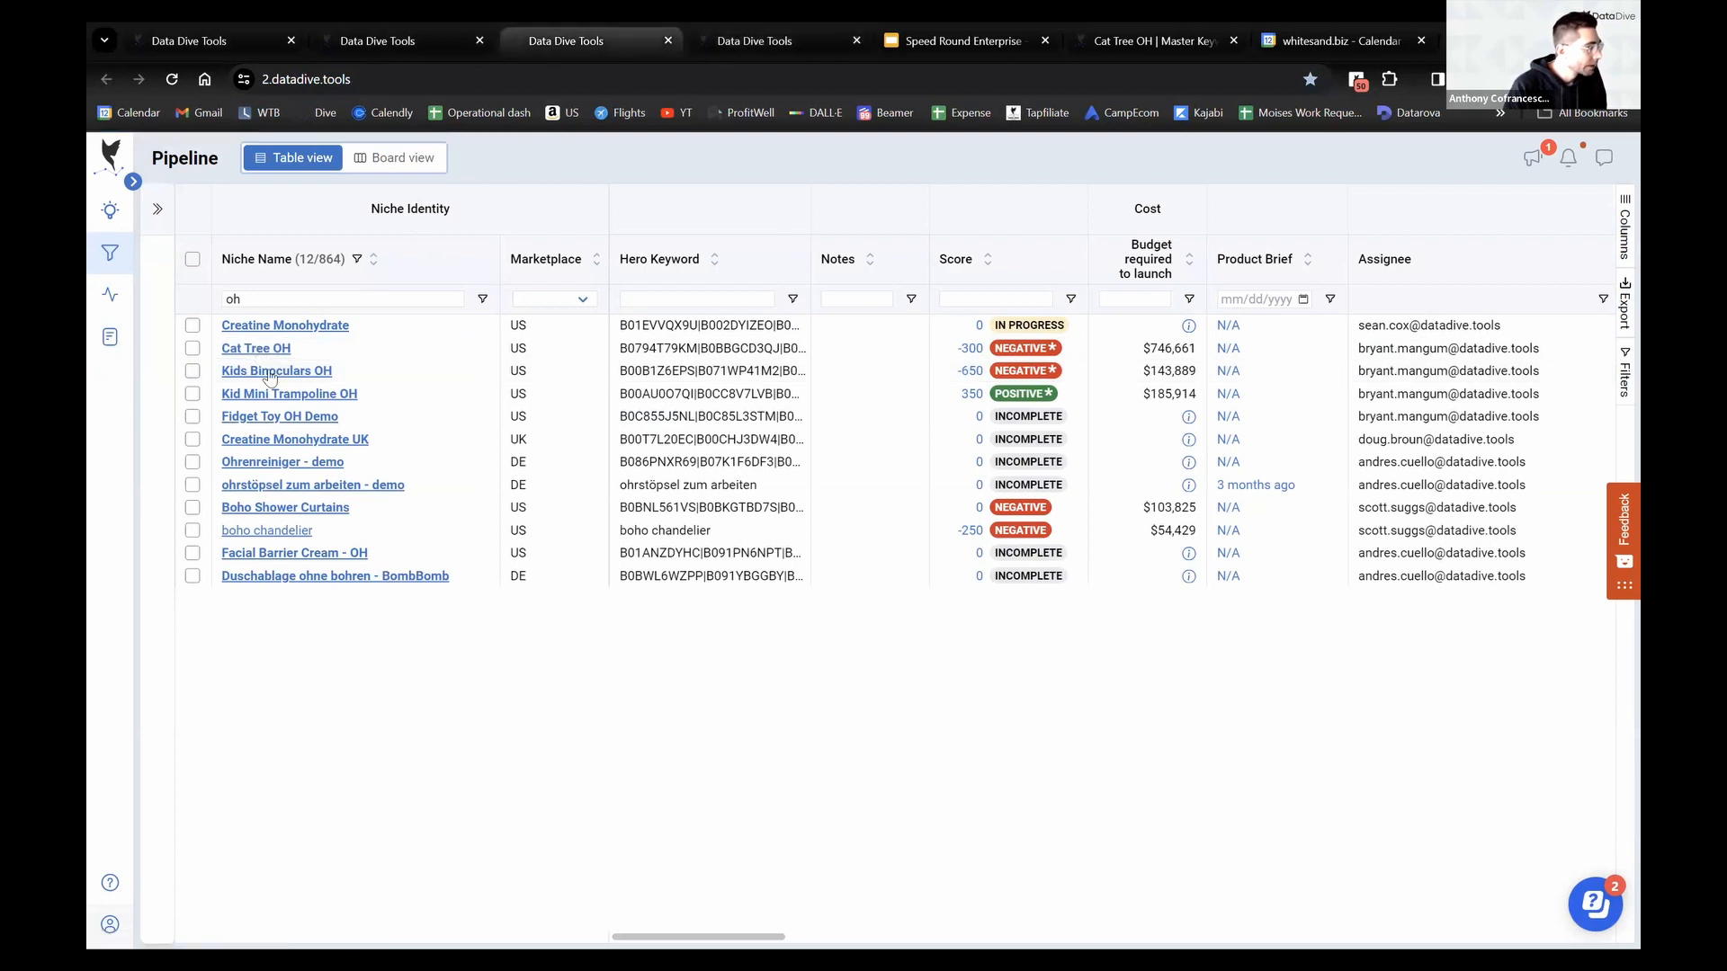
key("ctrl+shift+Tab")
right_click(277, 398)
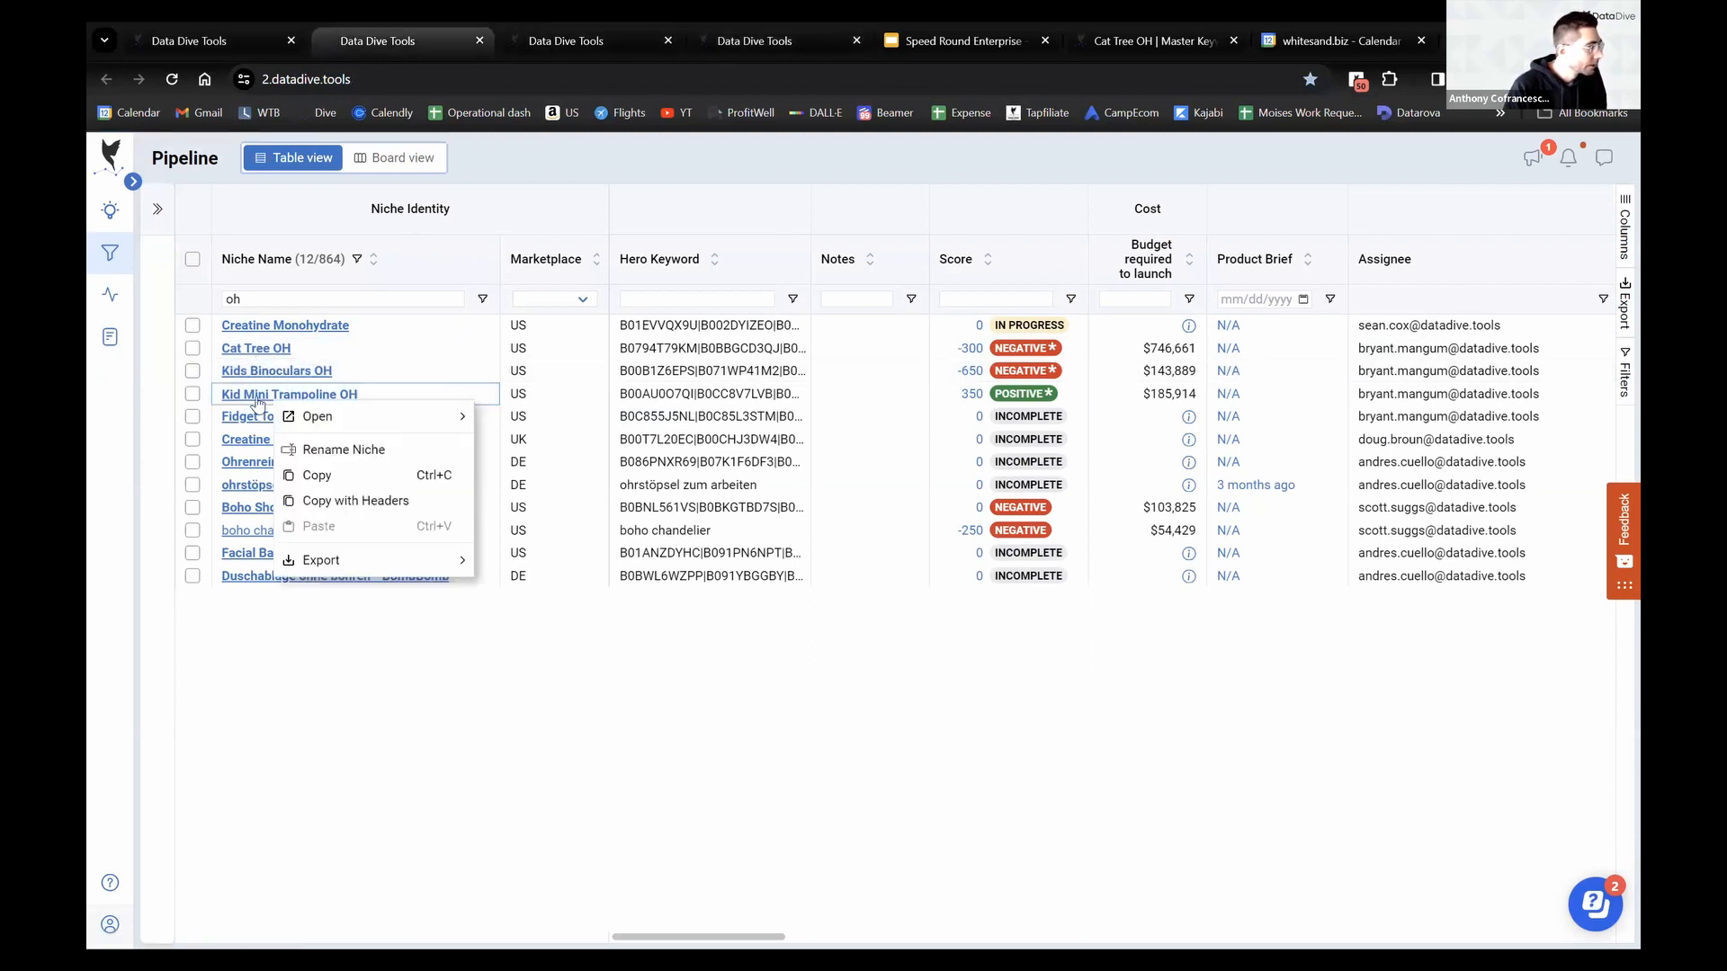
key("Escape")
key("ctrl+shift+Tab")
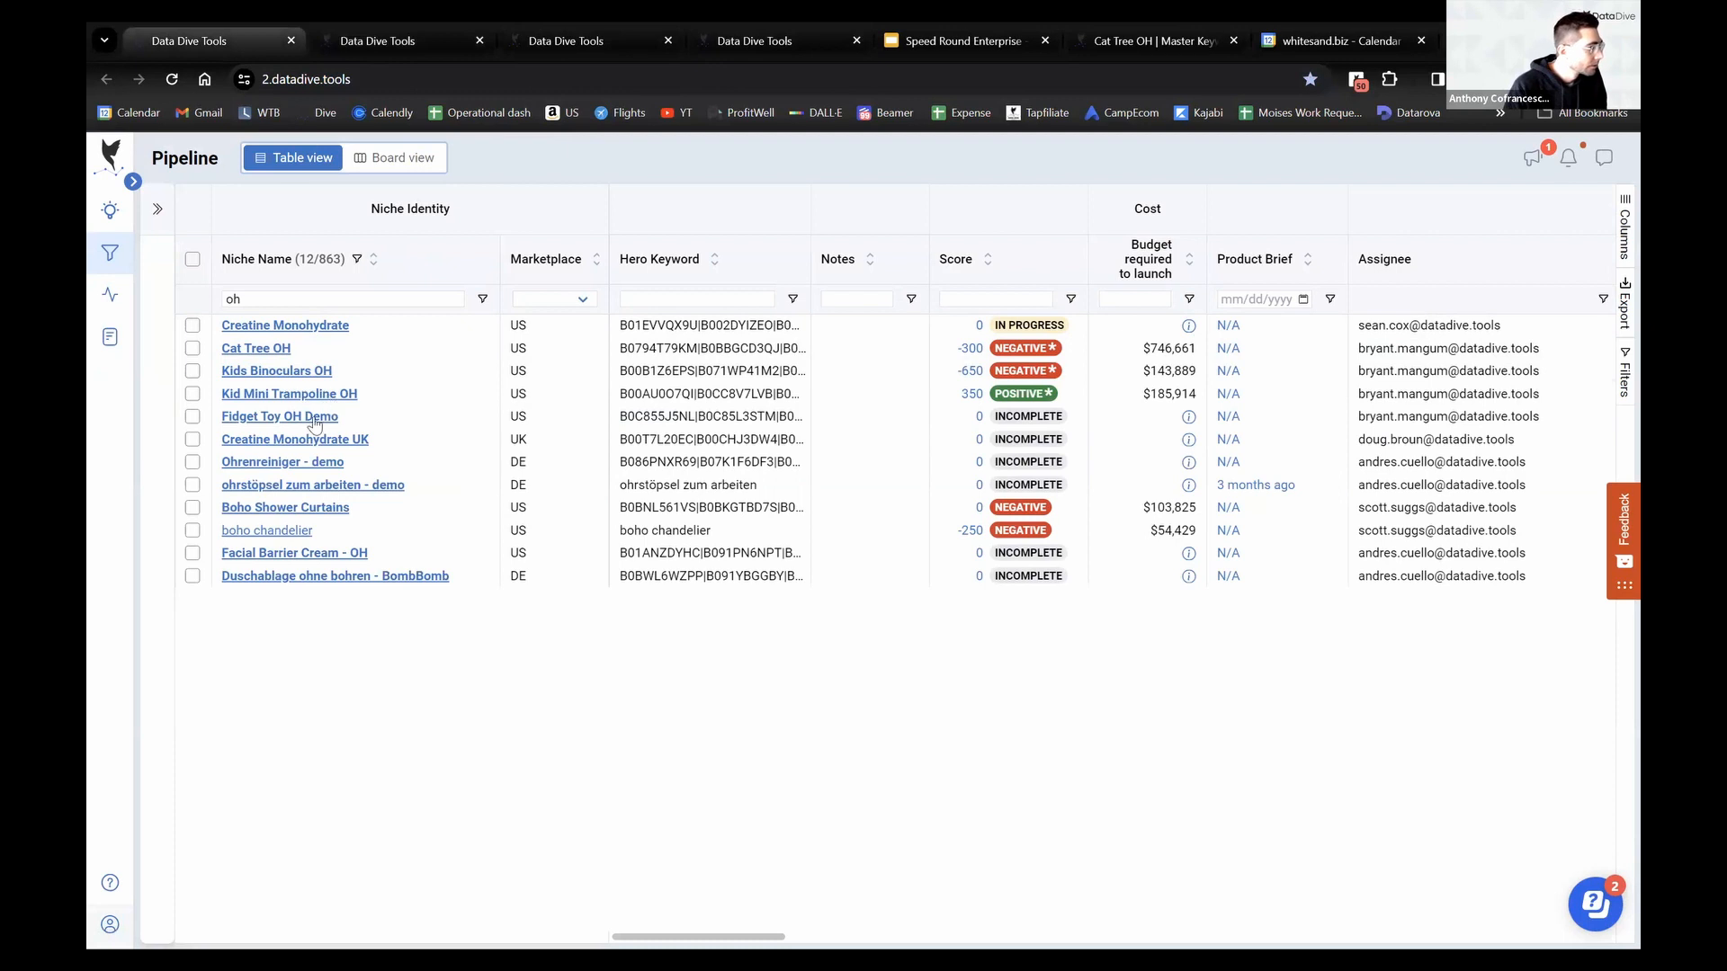
left_click(314, 425)
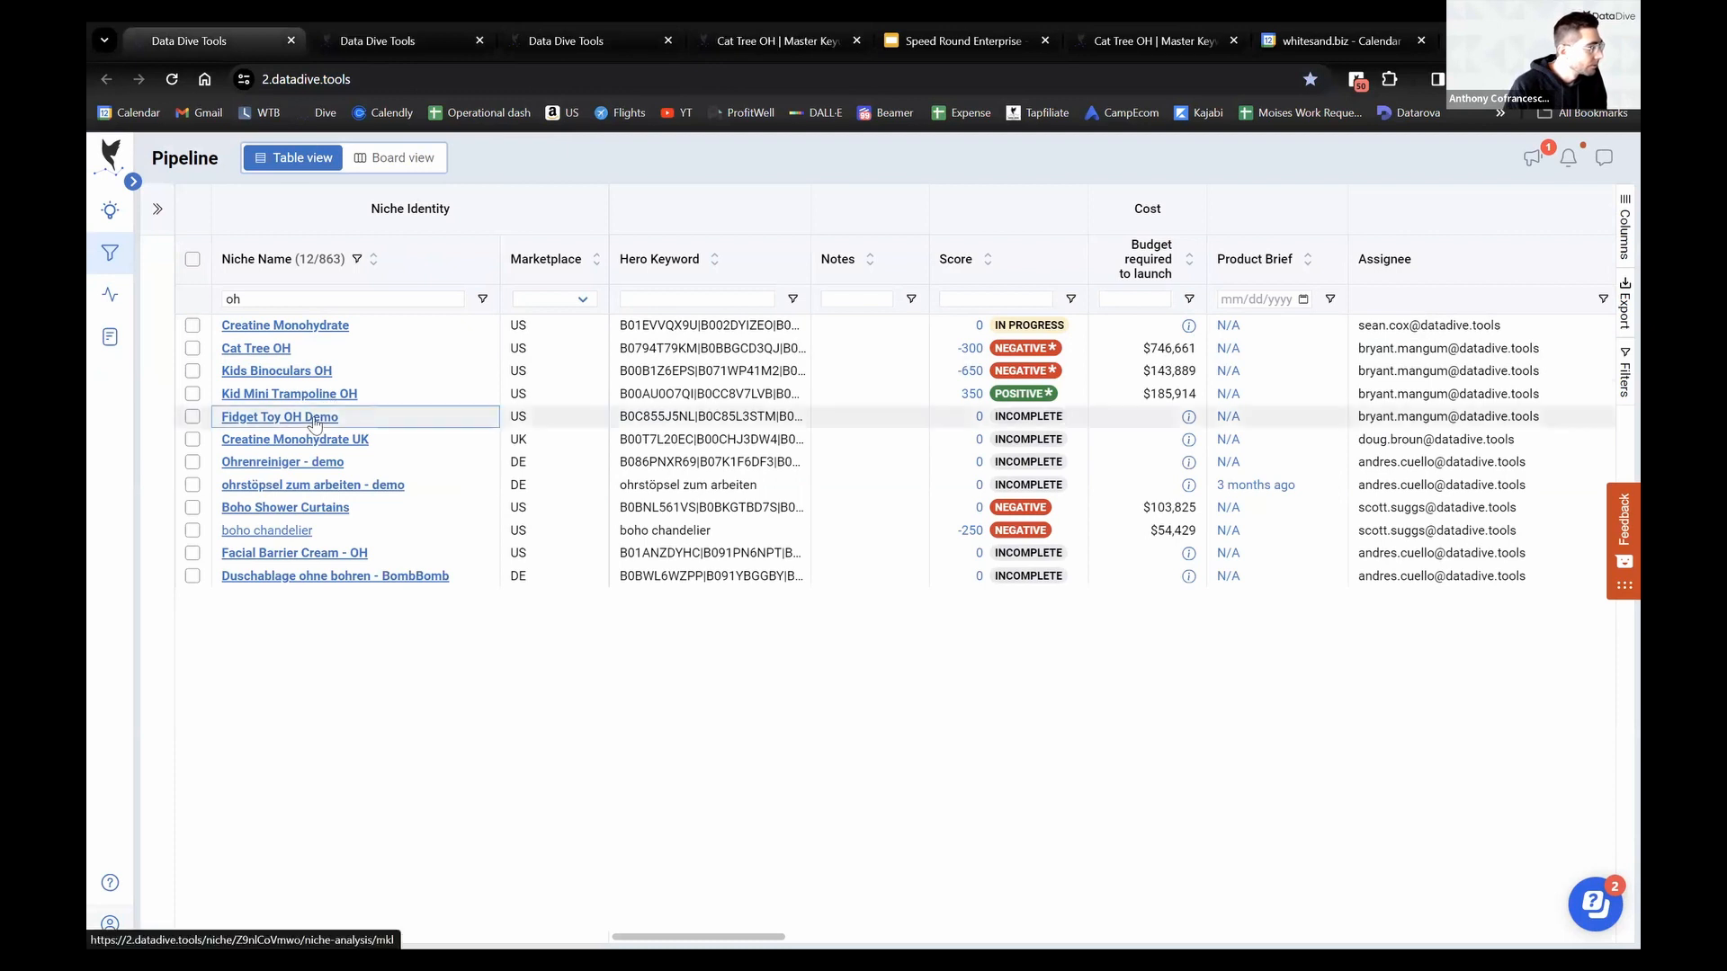
Open another niche pipeline tab from the Cat Tree OH niche and open the Facial Barrier Cream - OH niche in it
left_click(1148, 41)
mouse_move(131, 289)
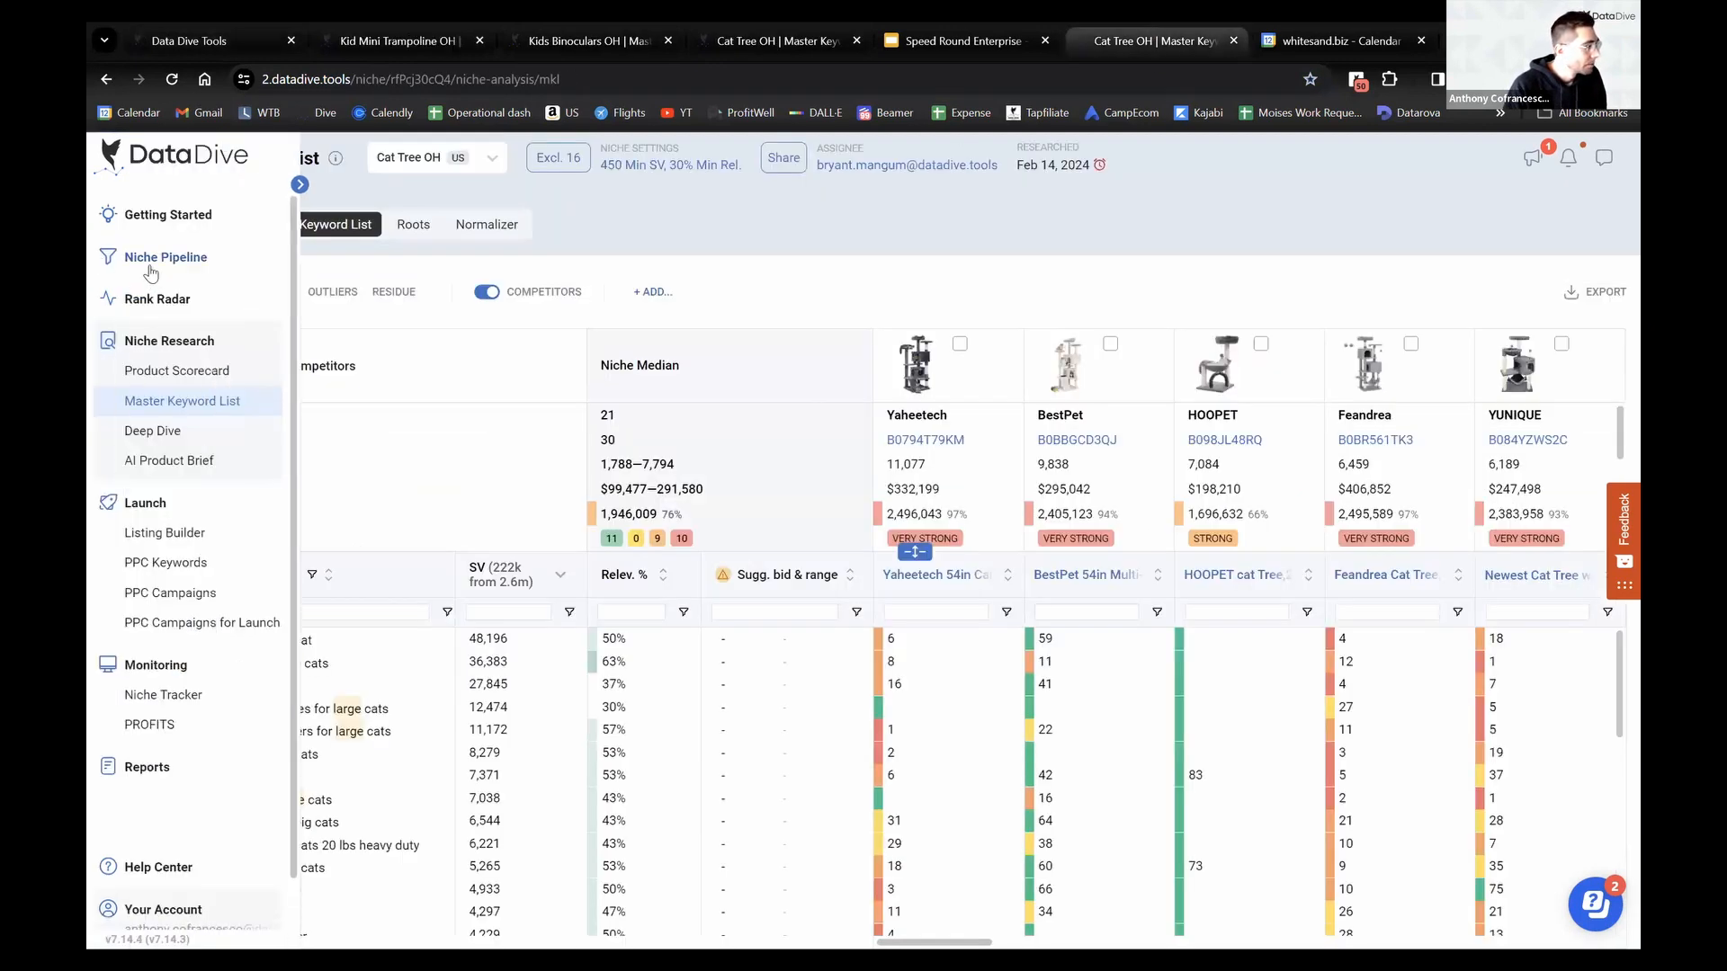
right_click(146, 261)
left_click(223, 279)
left_click(1153, 34)
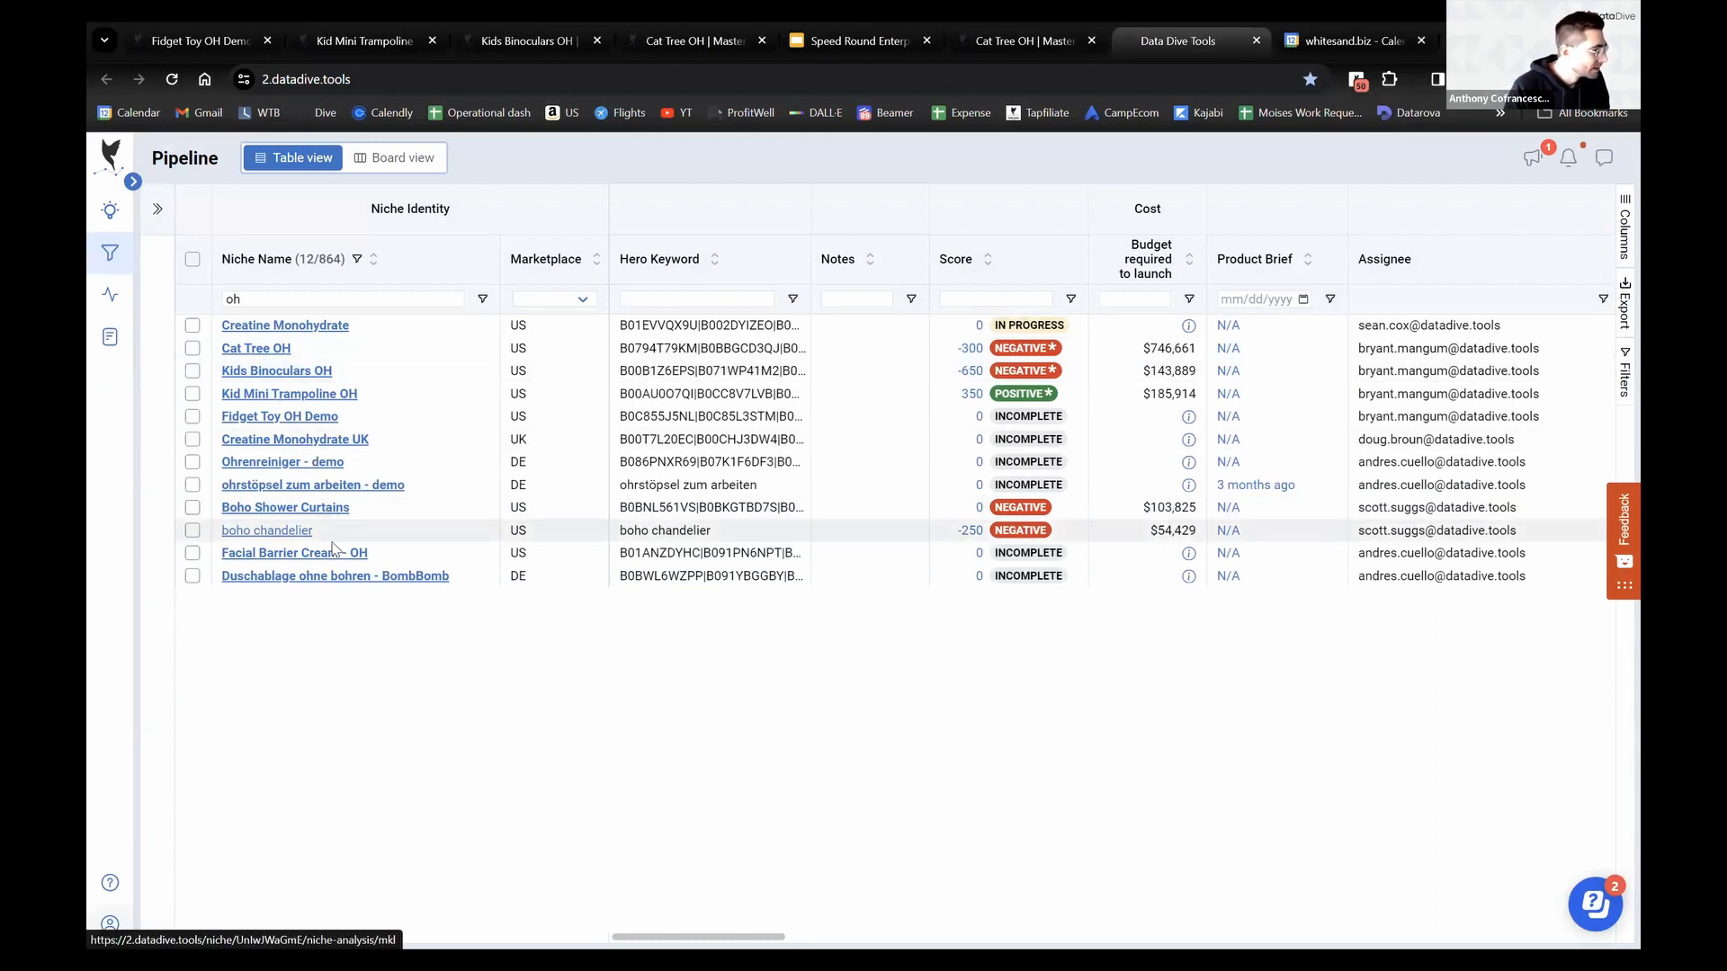
left_click(307, 559)
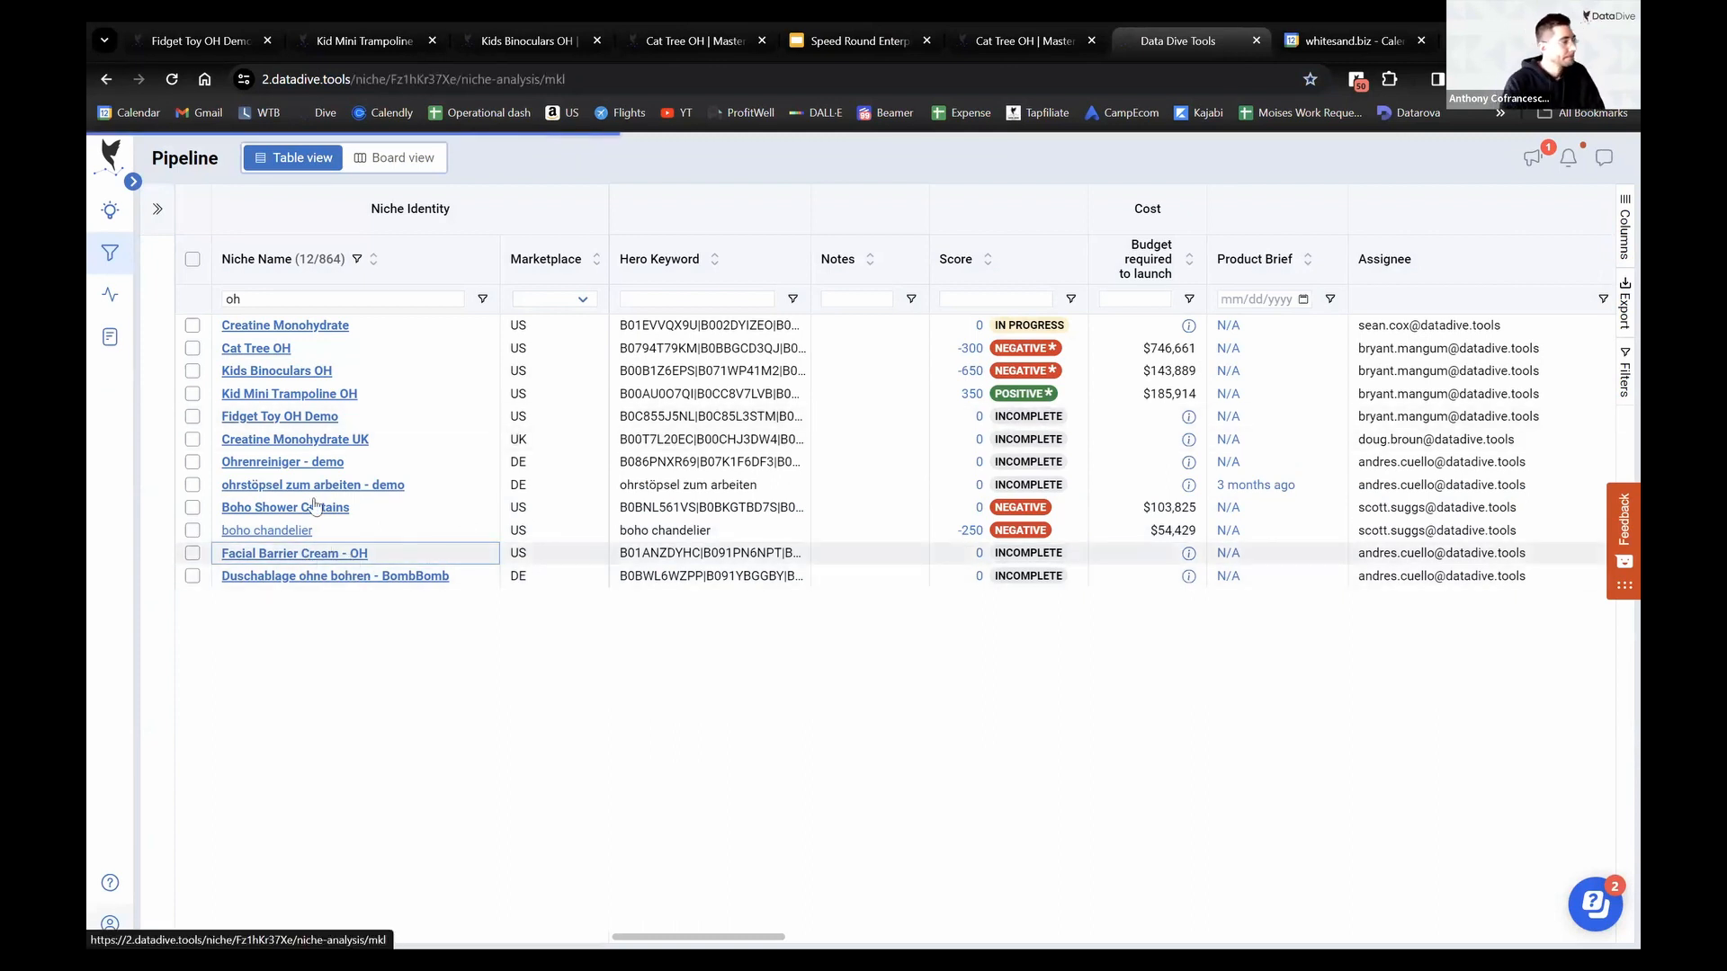
Open the niche pipeline in a new tab from the Fidget Toy OH Demo niche and clear its niche name filter
key("ctrl+1")
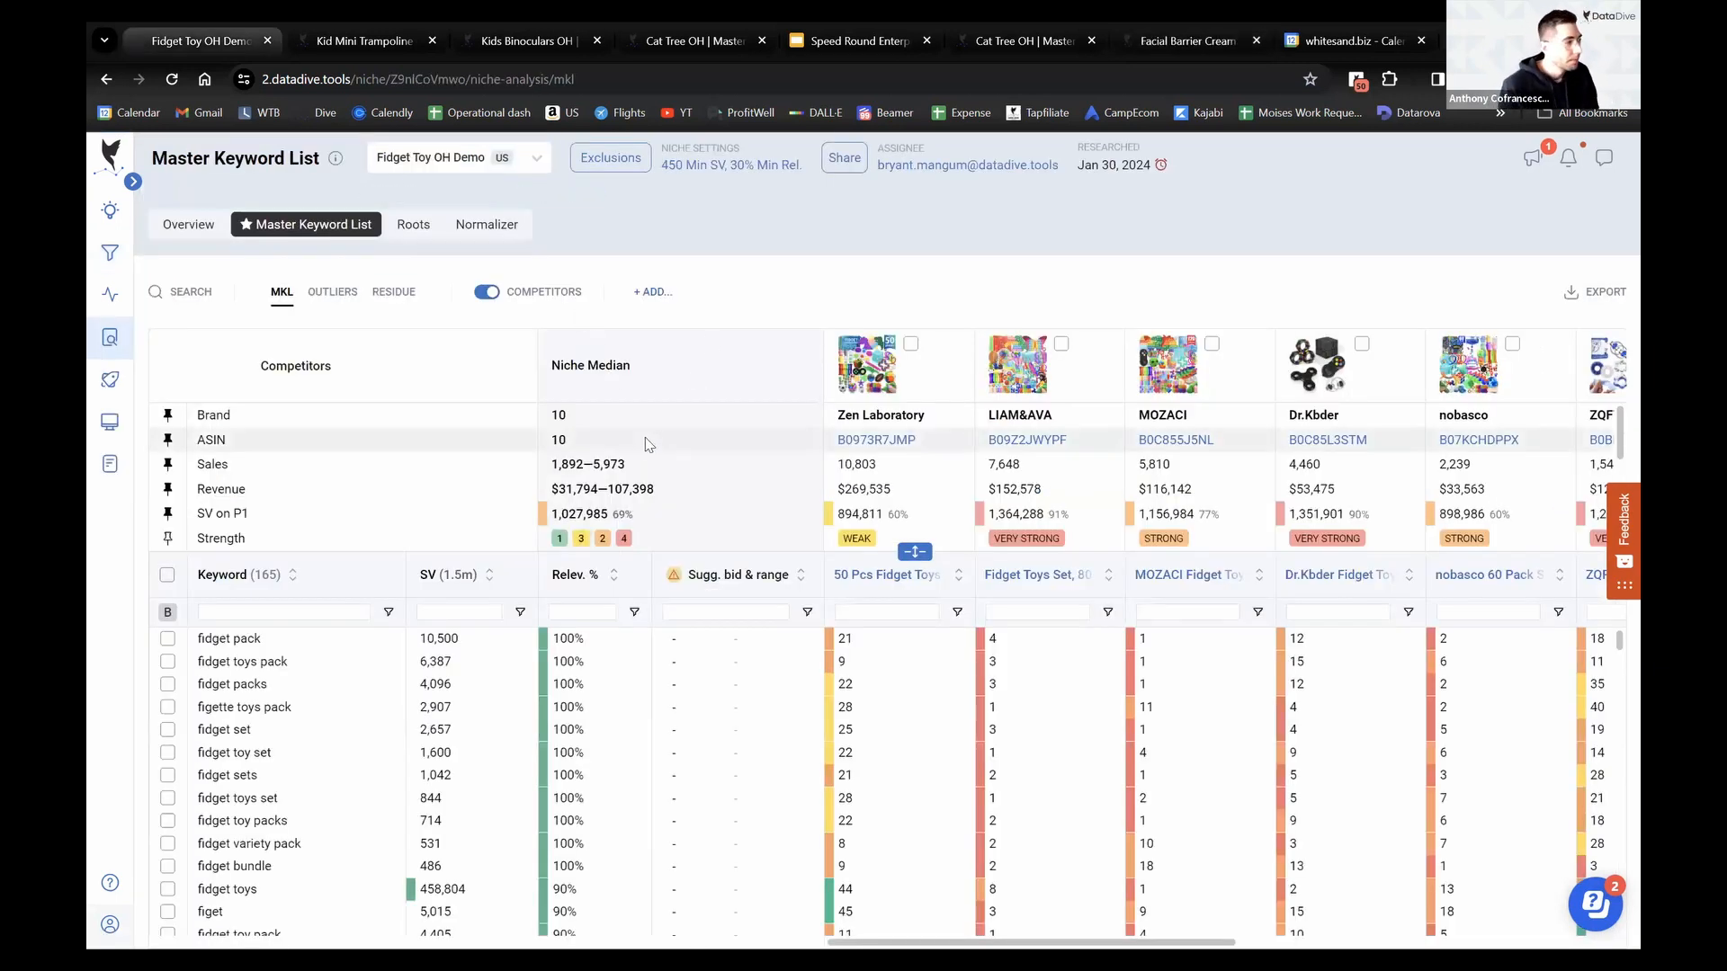
mouse_move(108, 401)
right_click(185, 259)
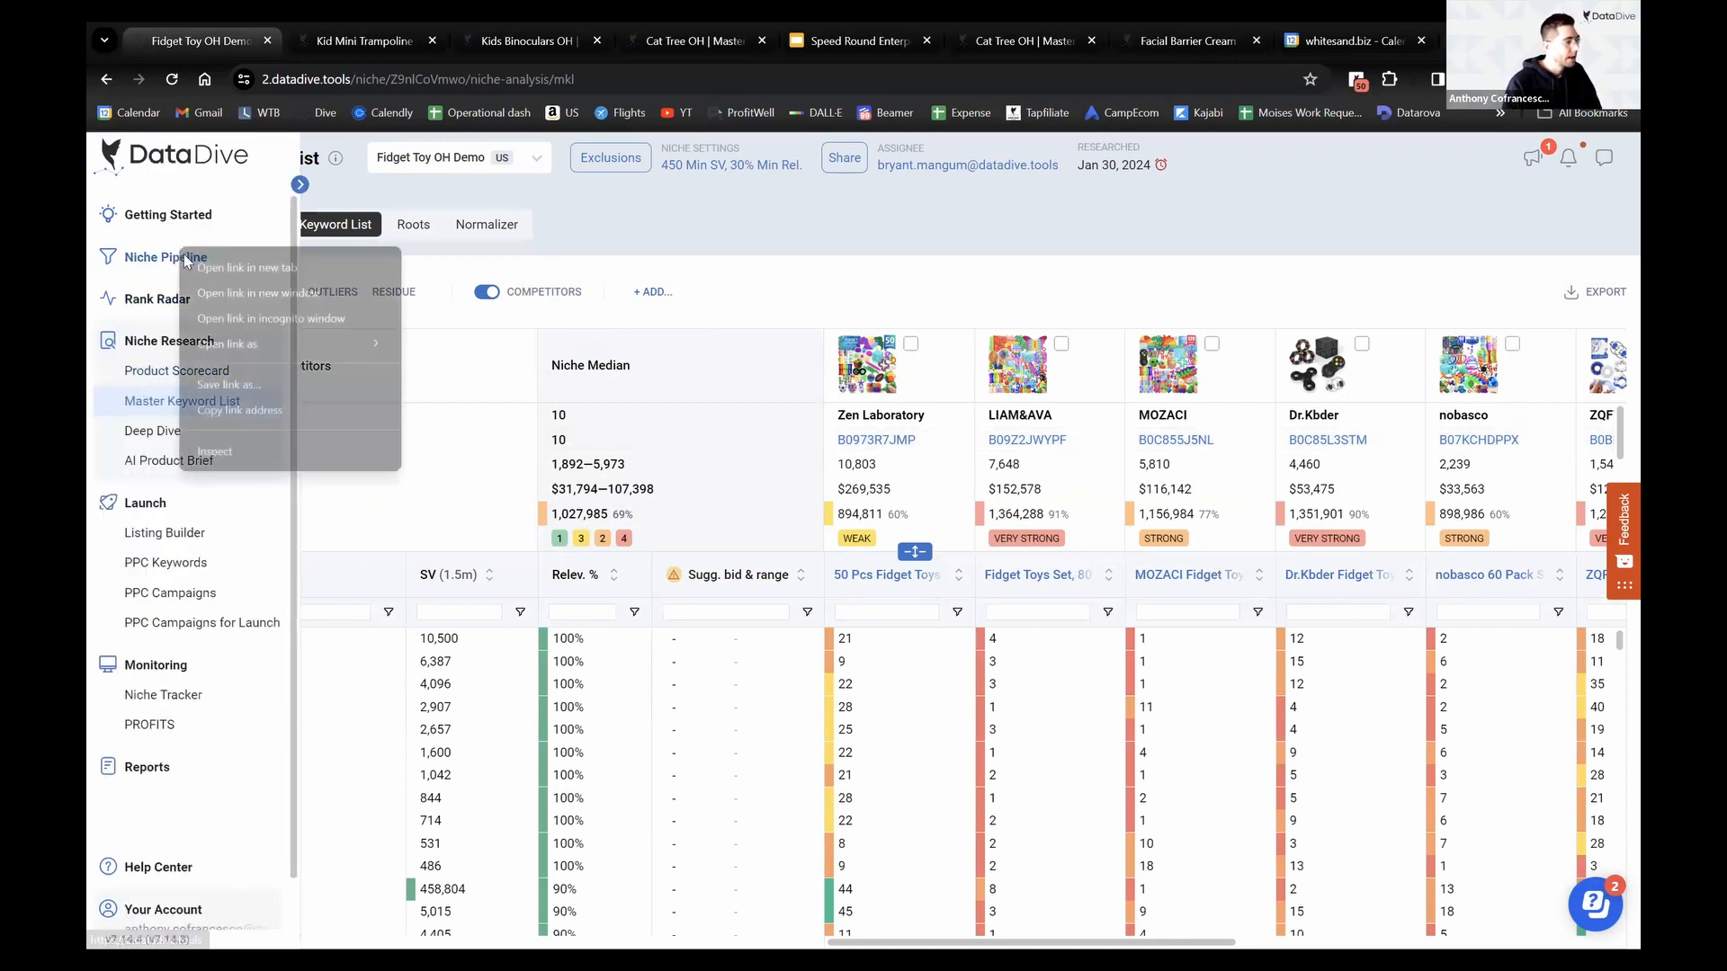
left_click(247, 268)
left_click(144, 20)
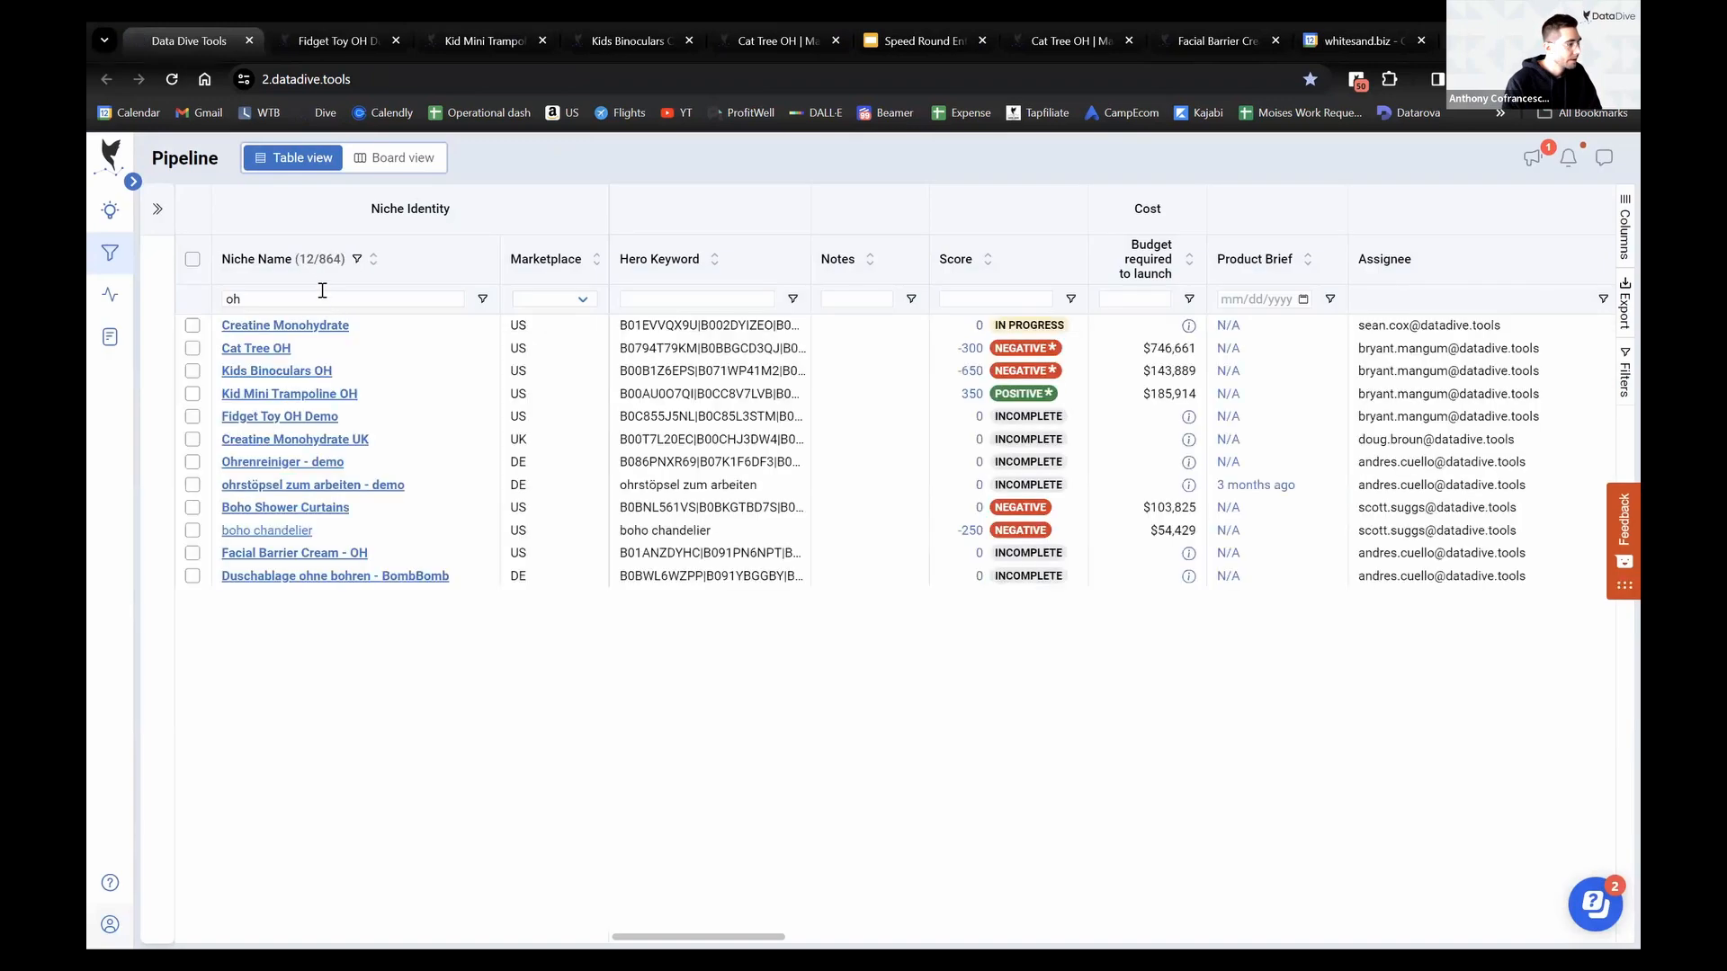
double_click(322, 290)
key("BackSpace")
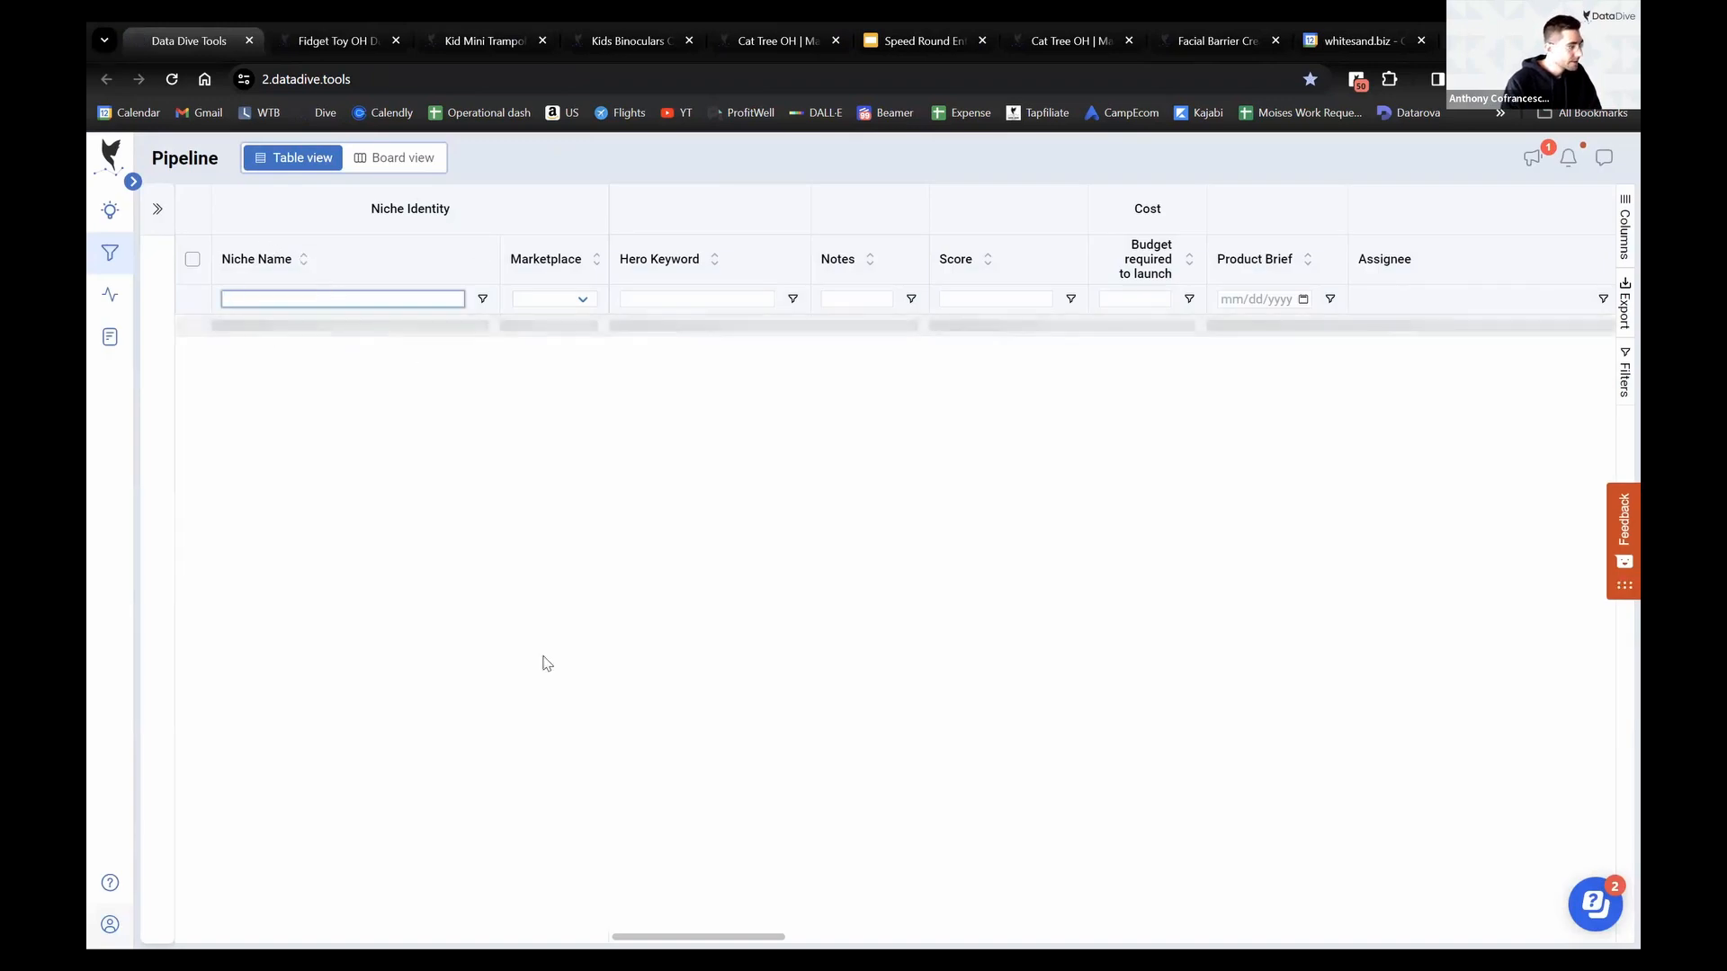
scroll(445, 666, "down", 3)
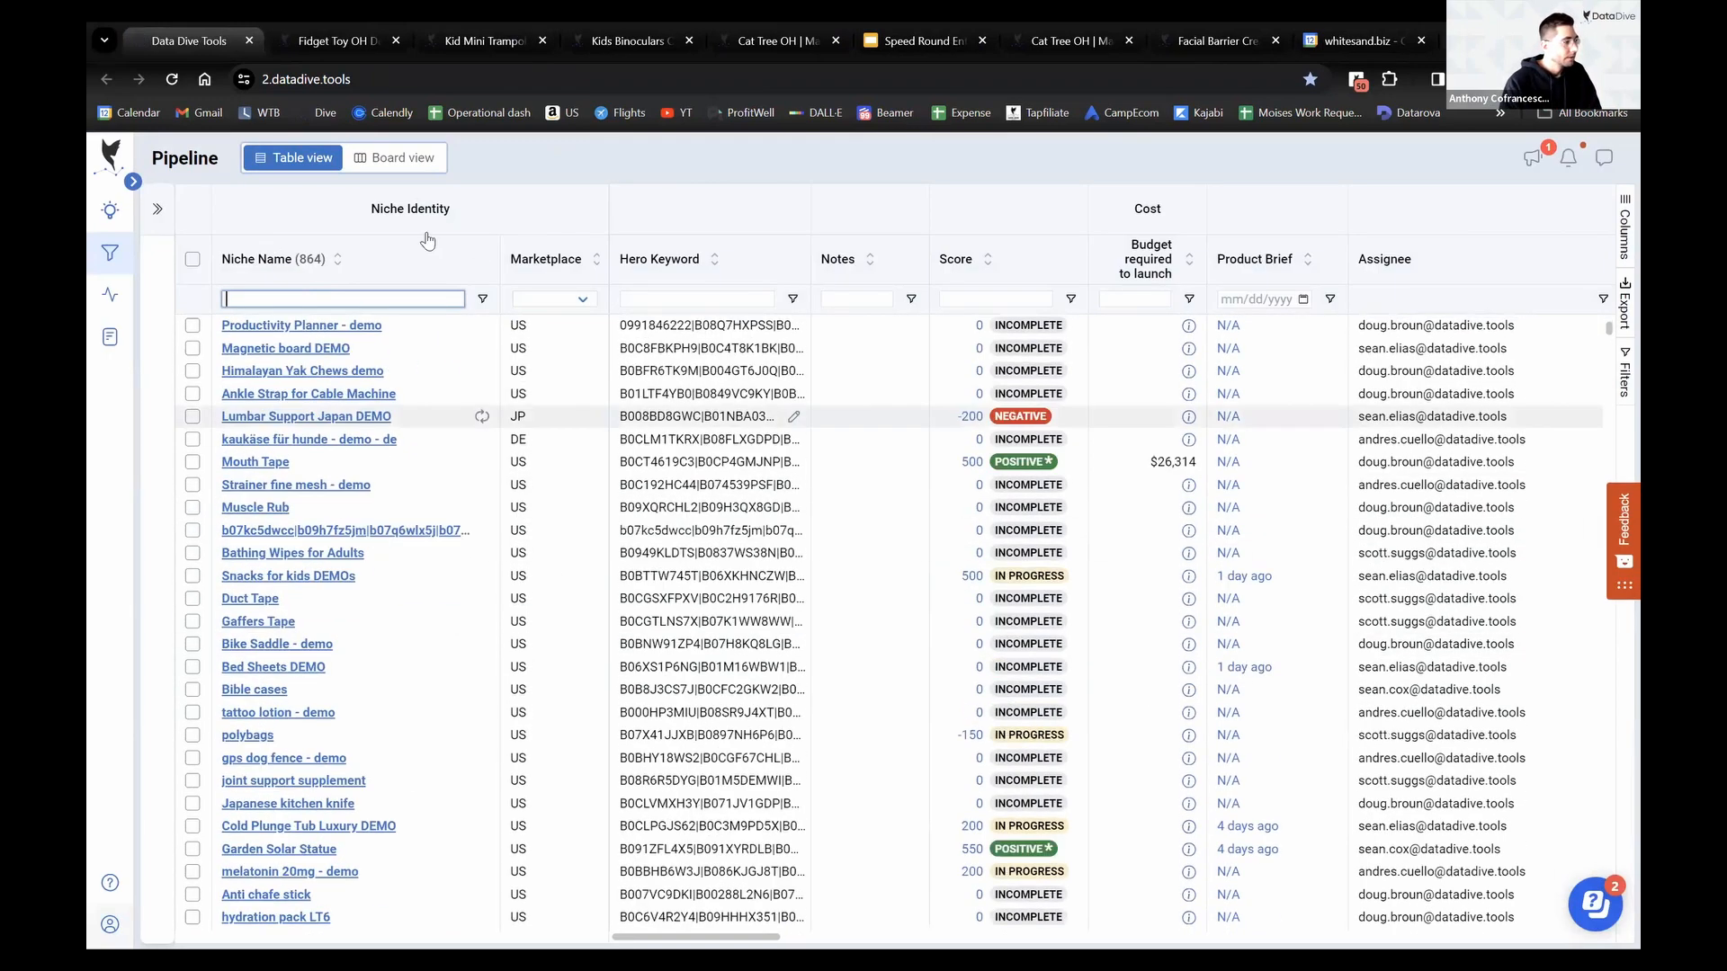
Switch the pipeline to board view and toggle the inclusion of unassigned niches off and back on
left_click(393, 157)
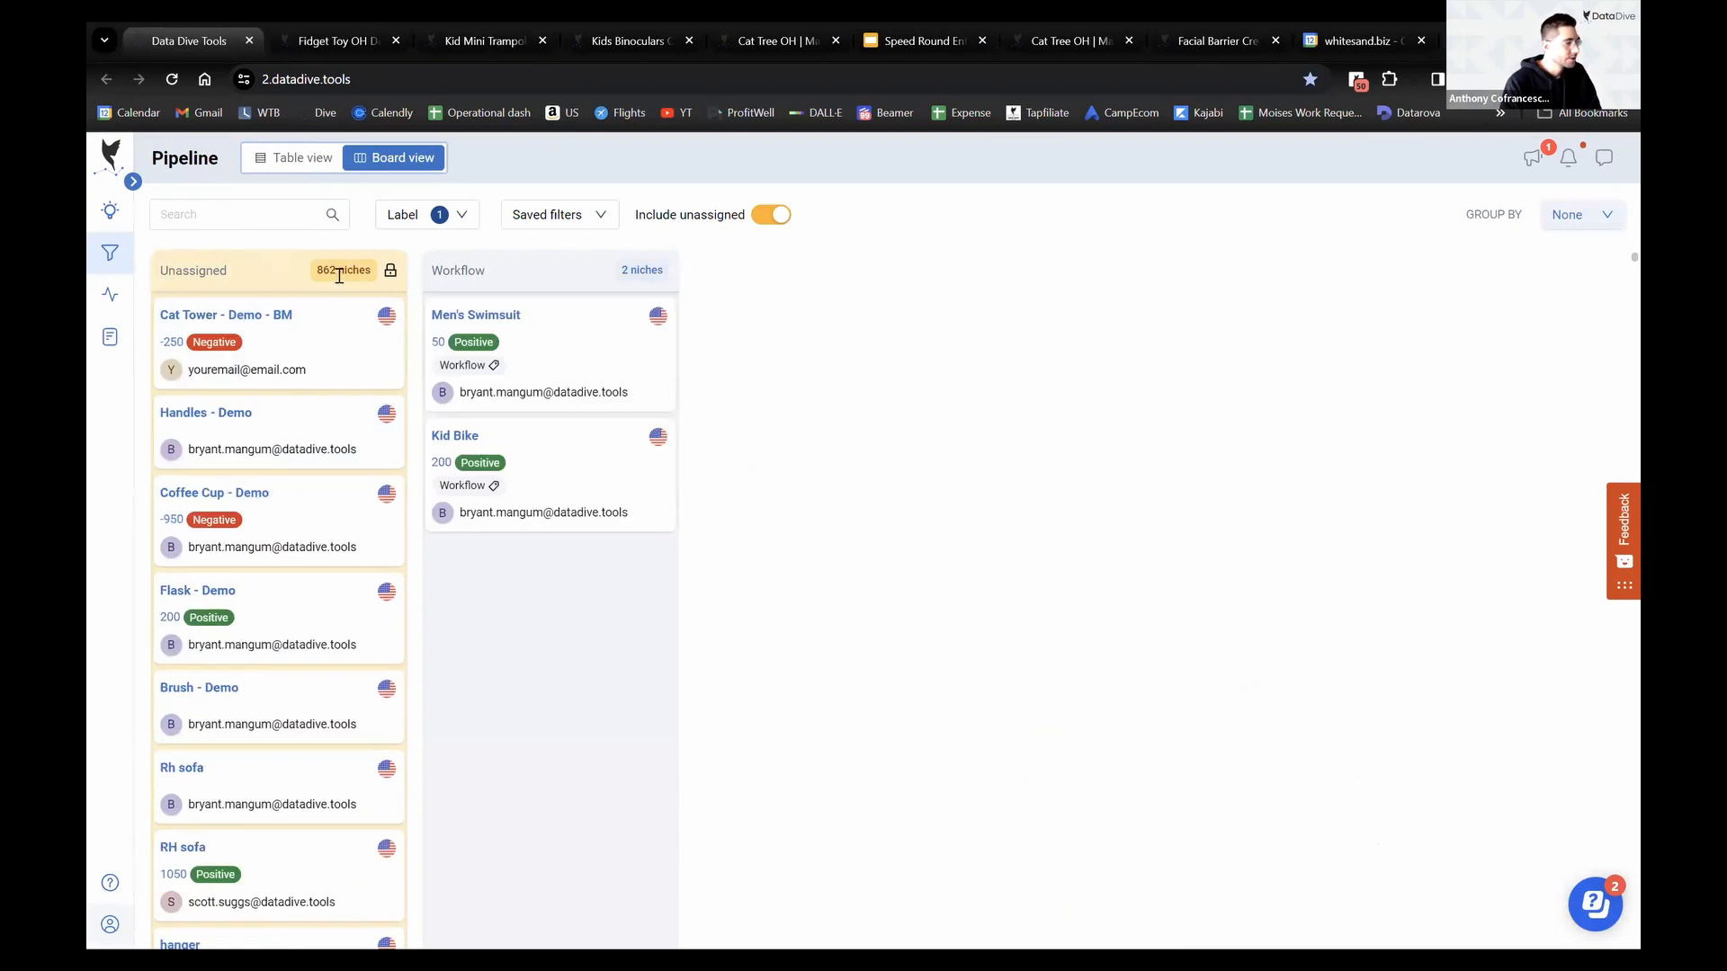
left_click_drag(546, 342, 225, 532)
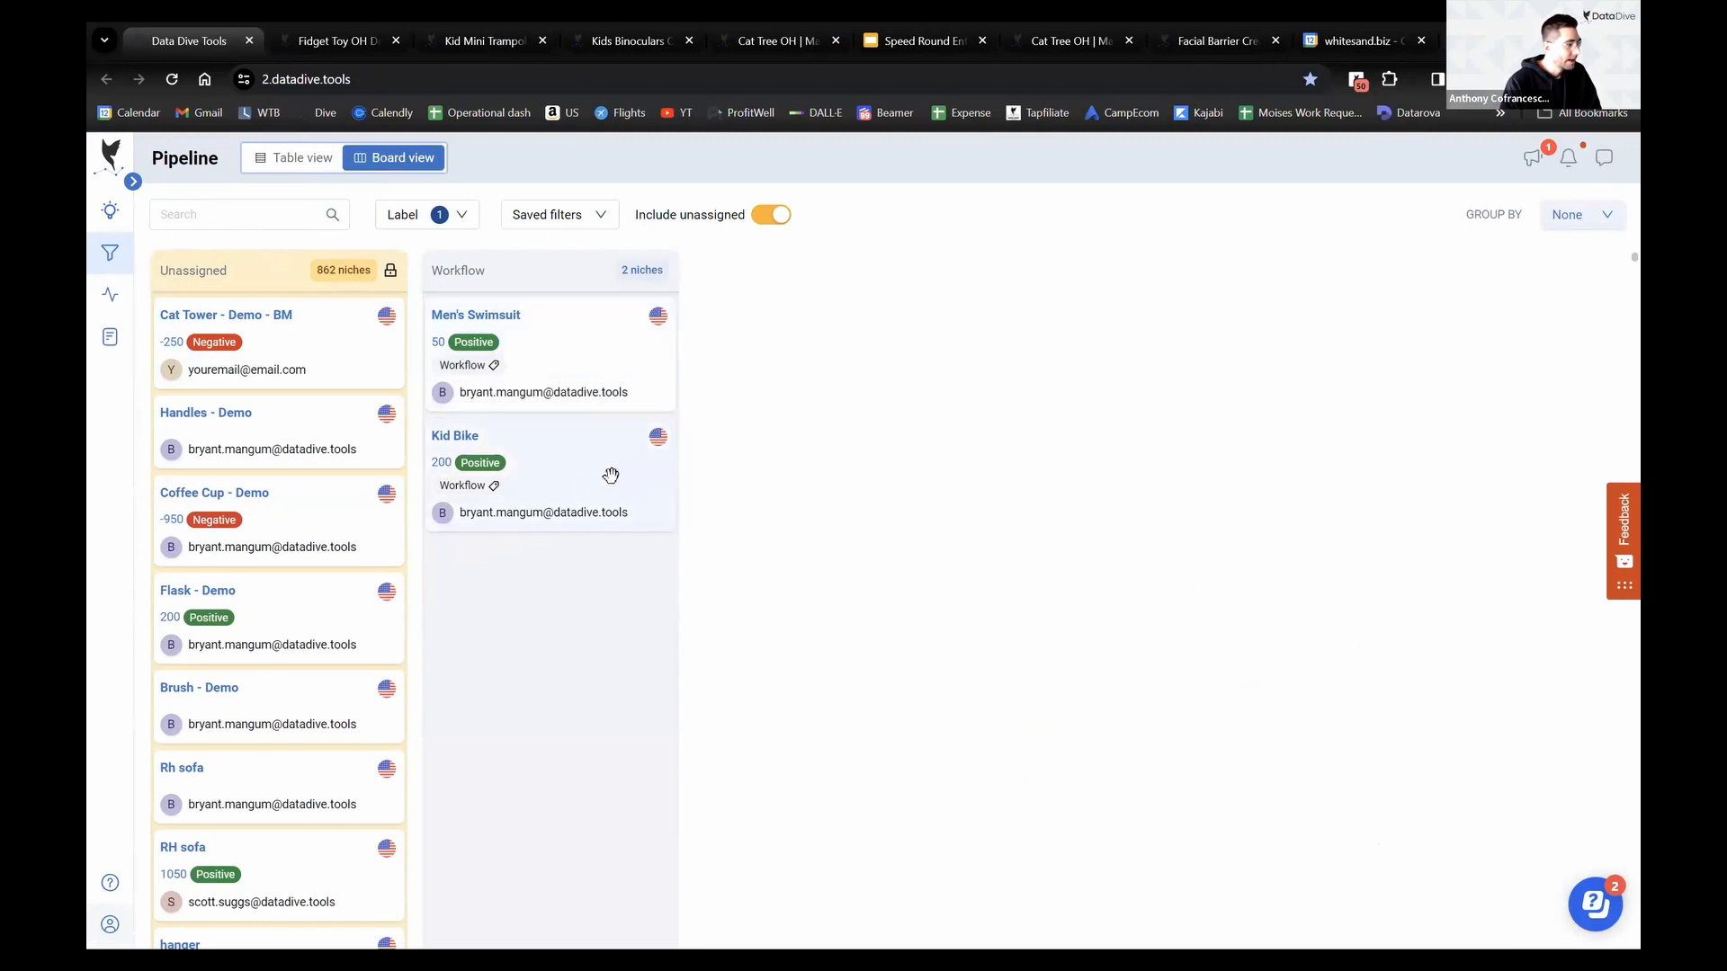
left_click(763, 216)
left_click(762, 216)
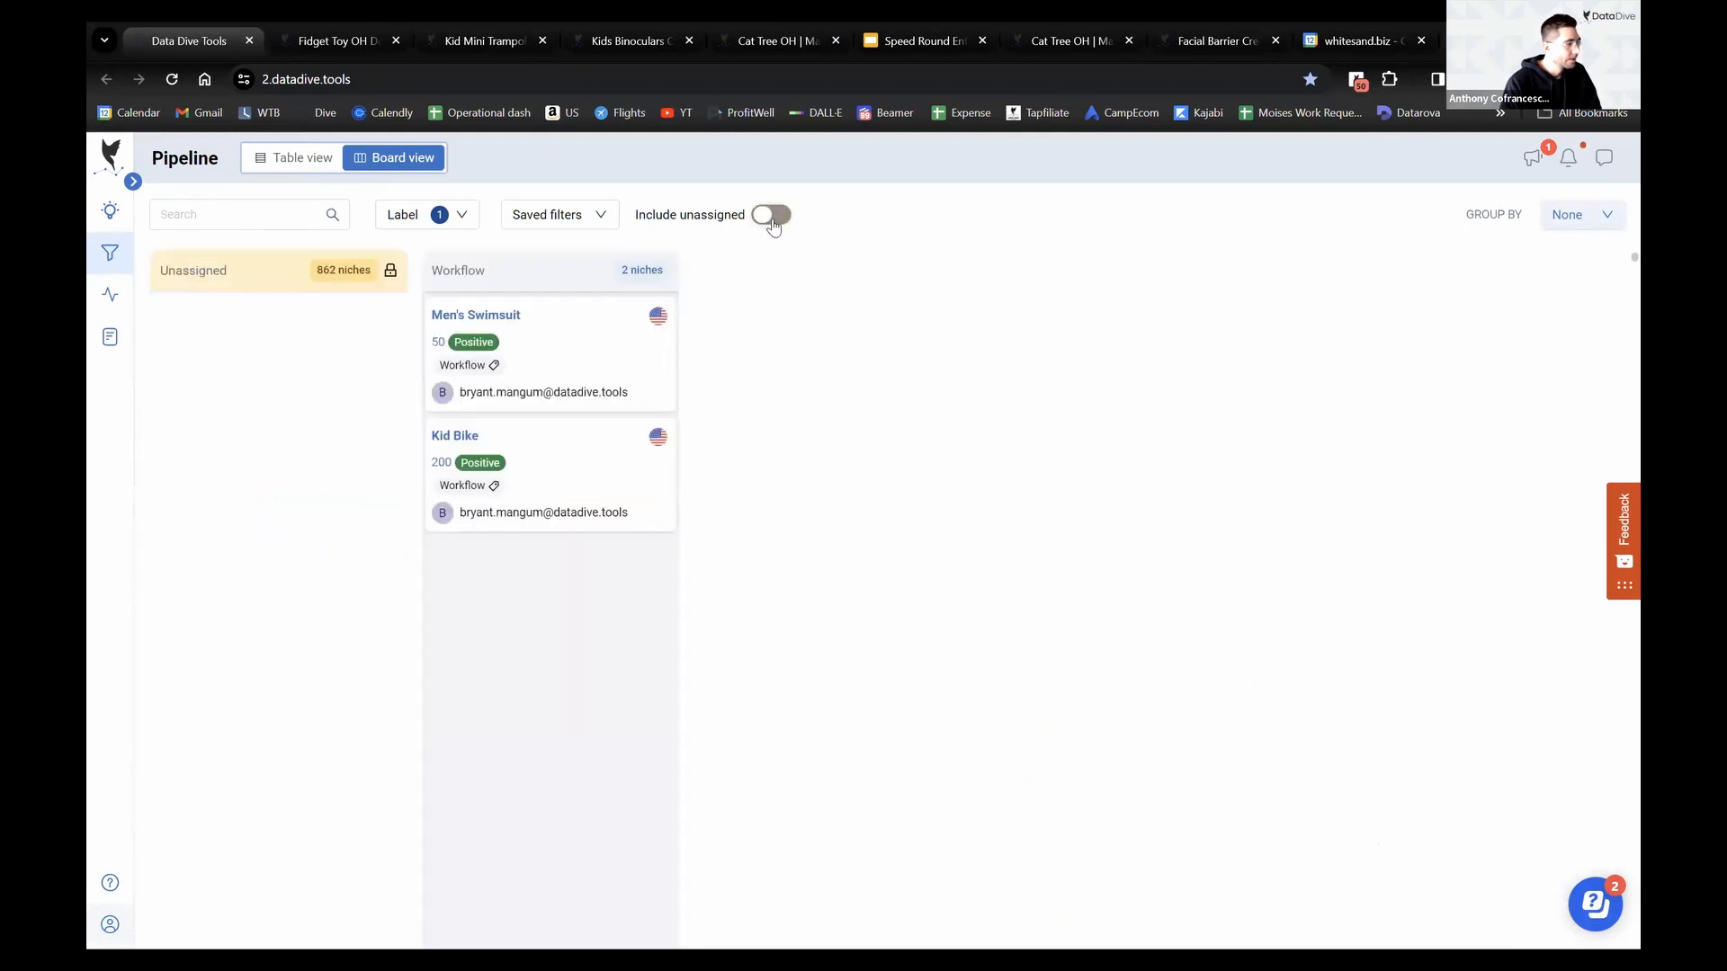
Set the board columns to spaces and include Anthony's Pets, SciExplorer and FITMAXKIDS
left_click(402, 216)
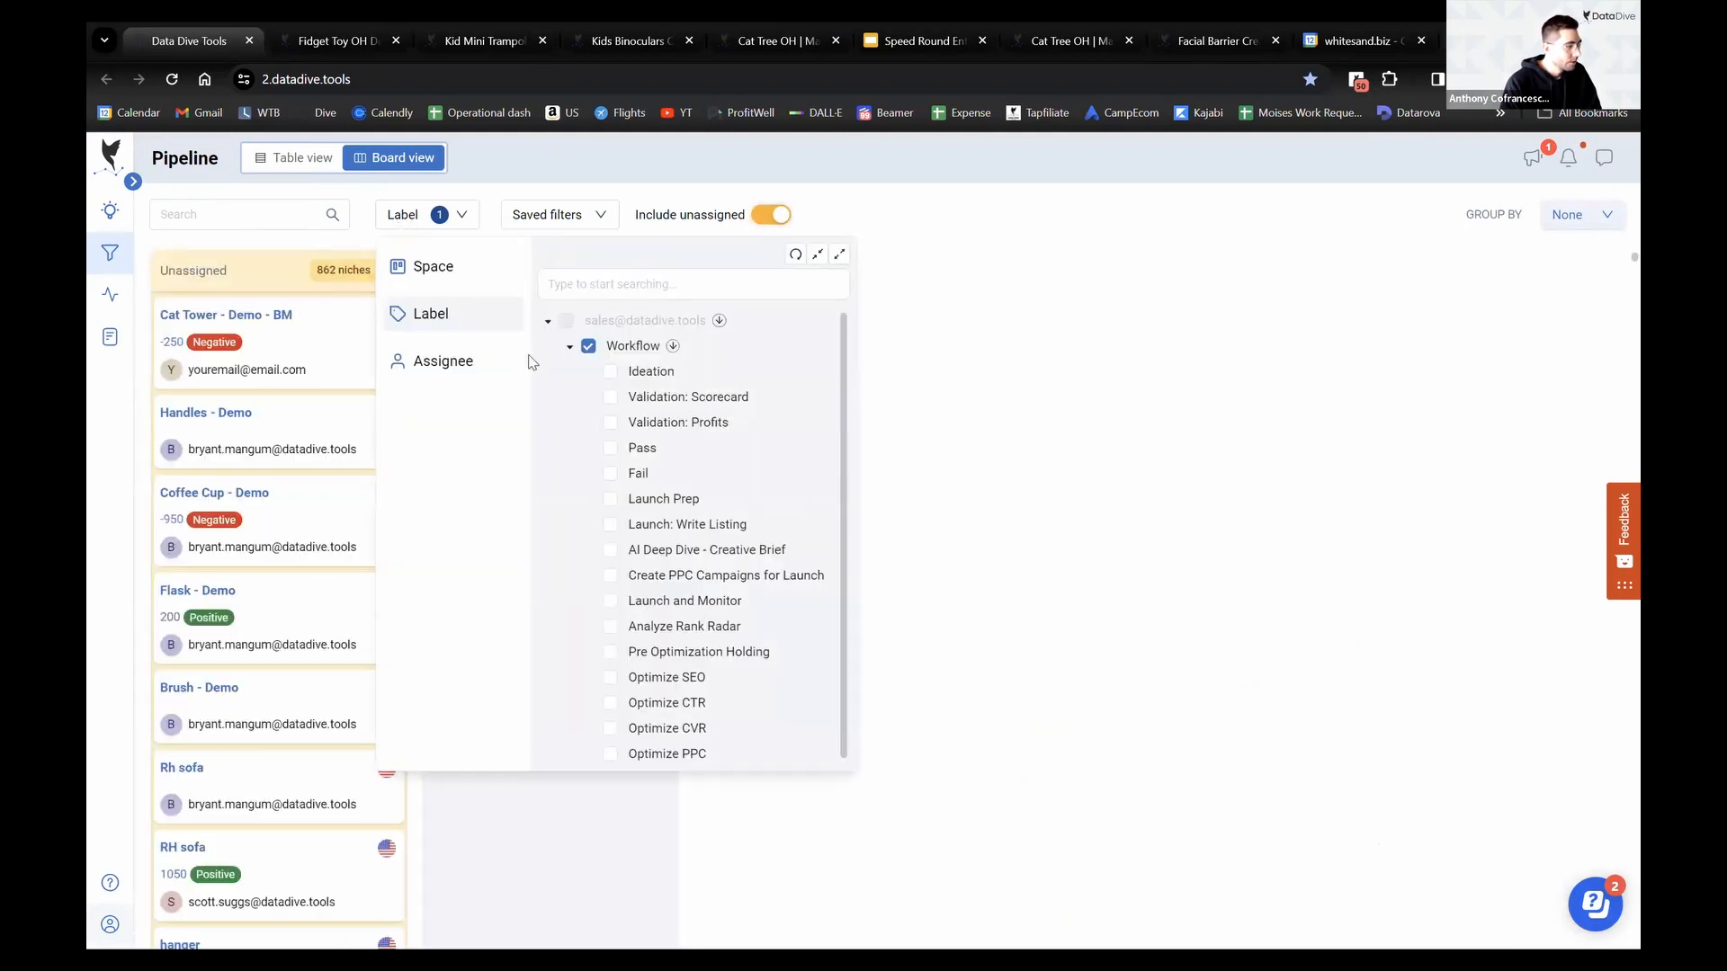
left_click(457, 269)
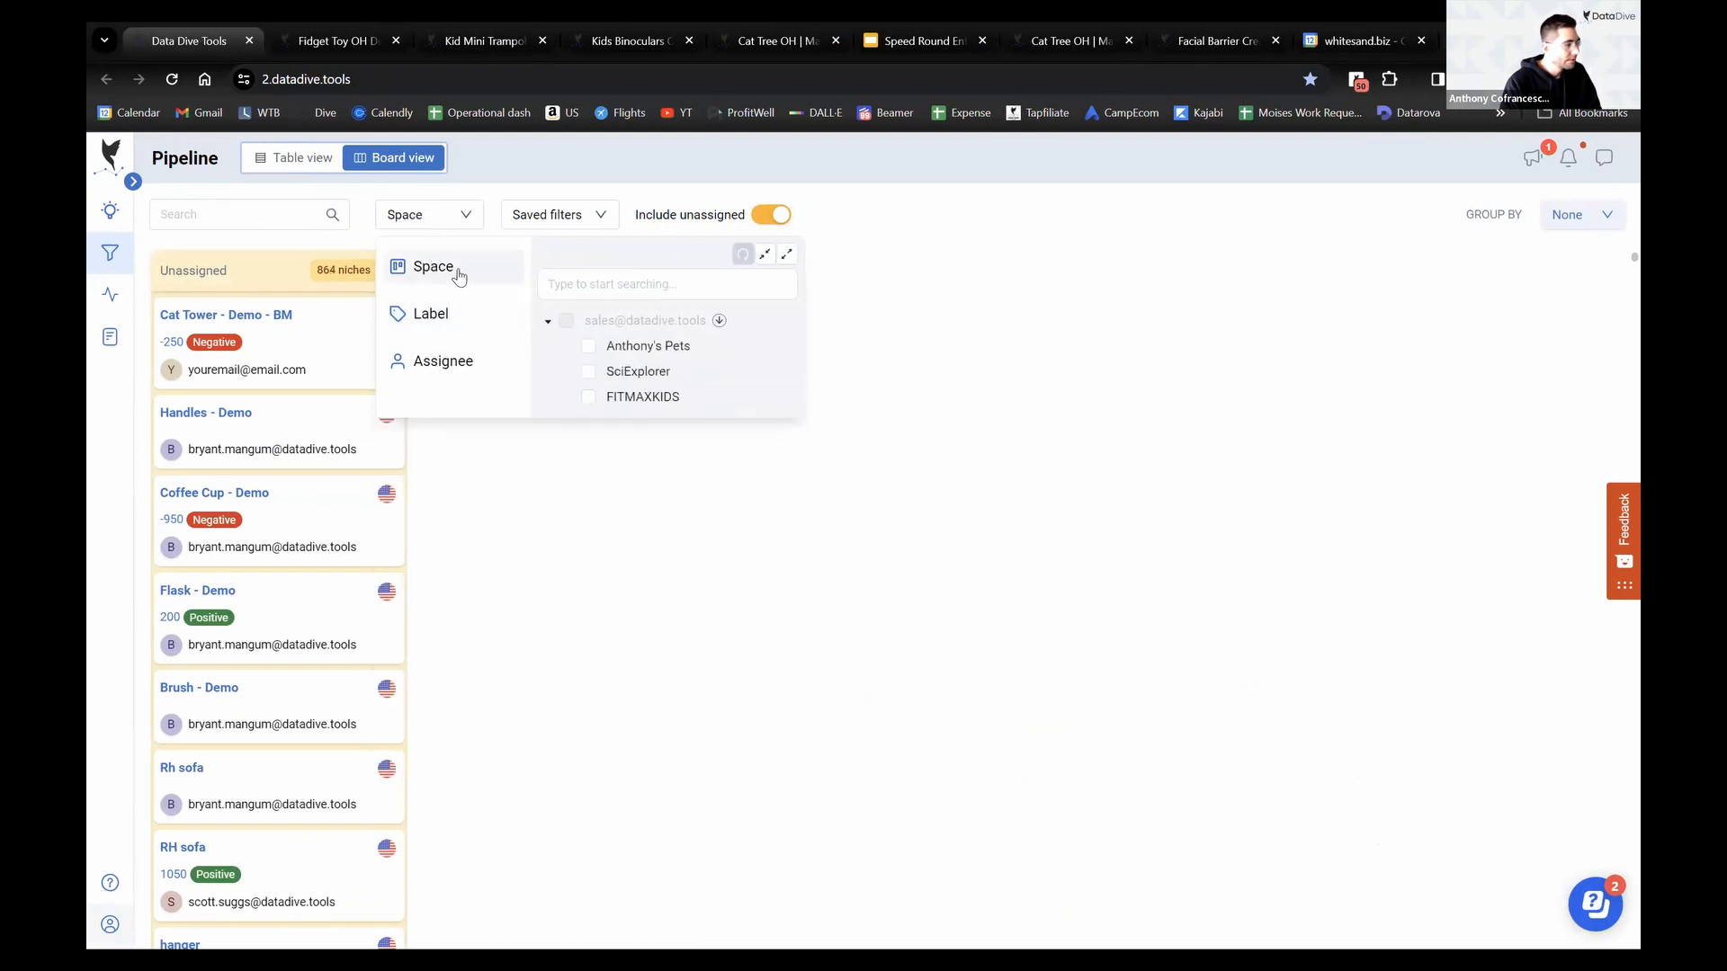
left_click(461, 314)
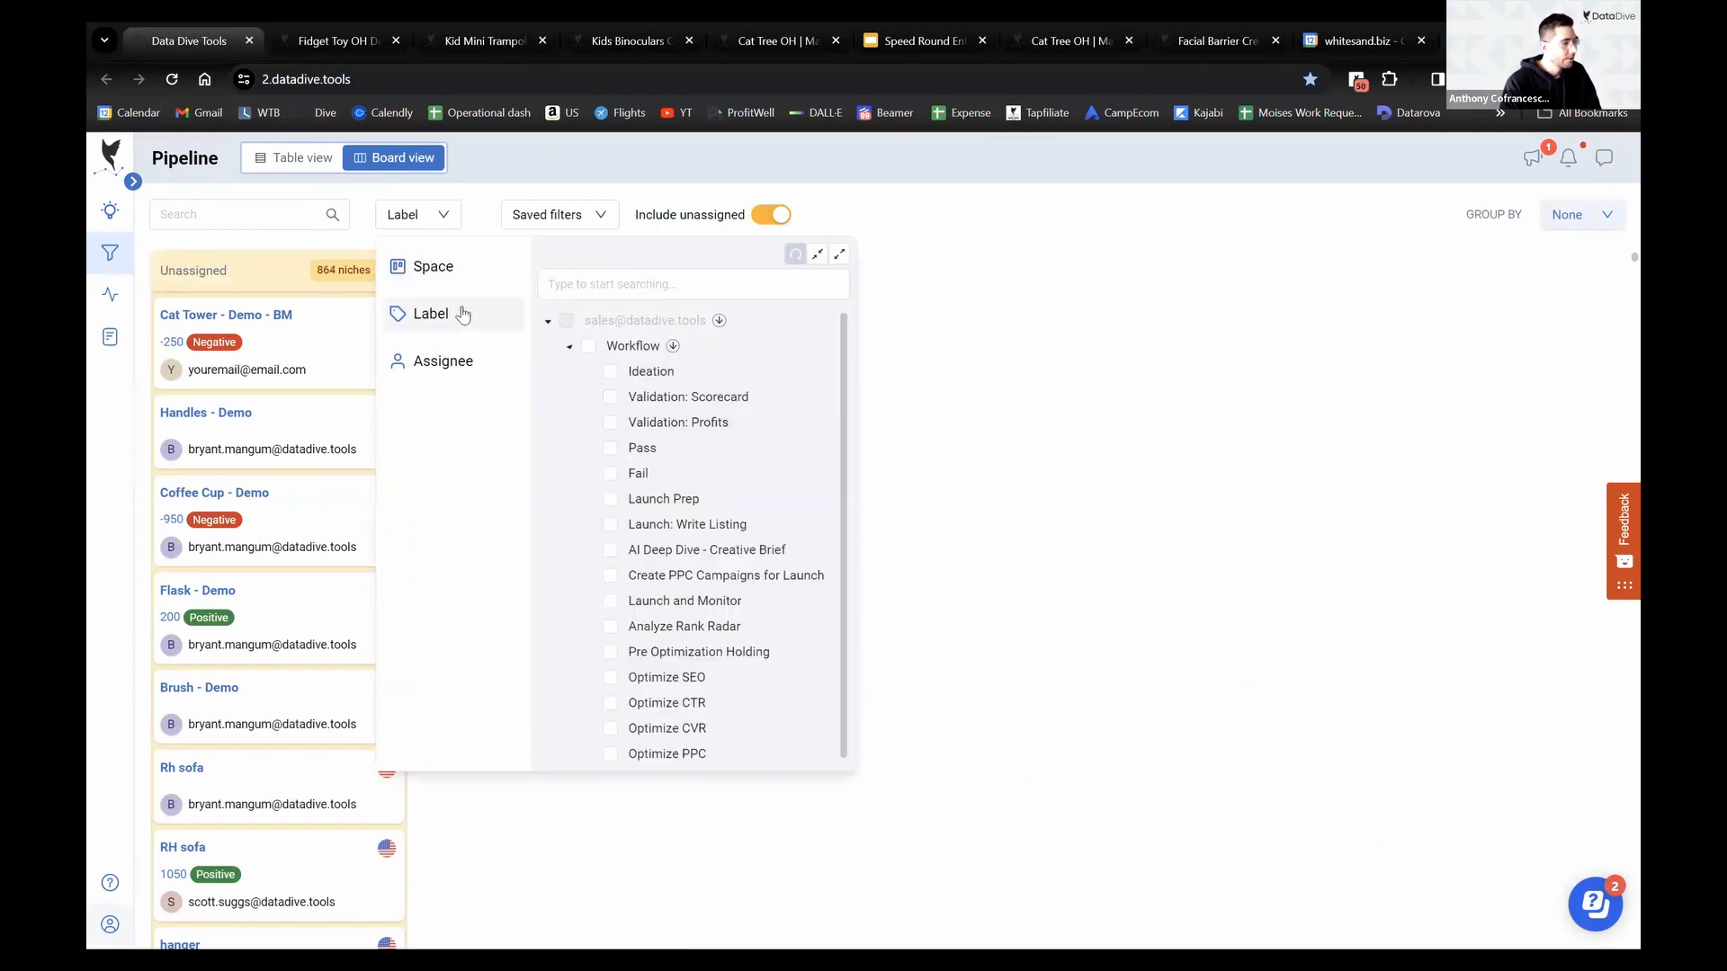
left_click(459, 268)
left_click(588, 347)
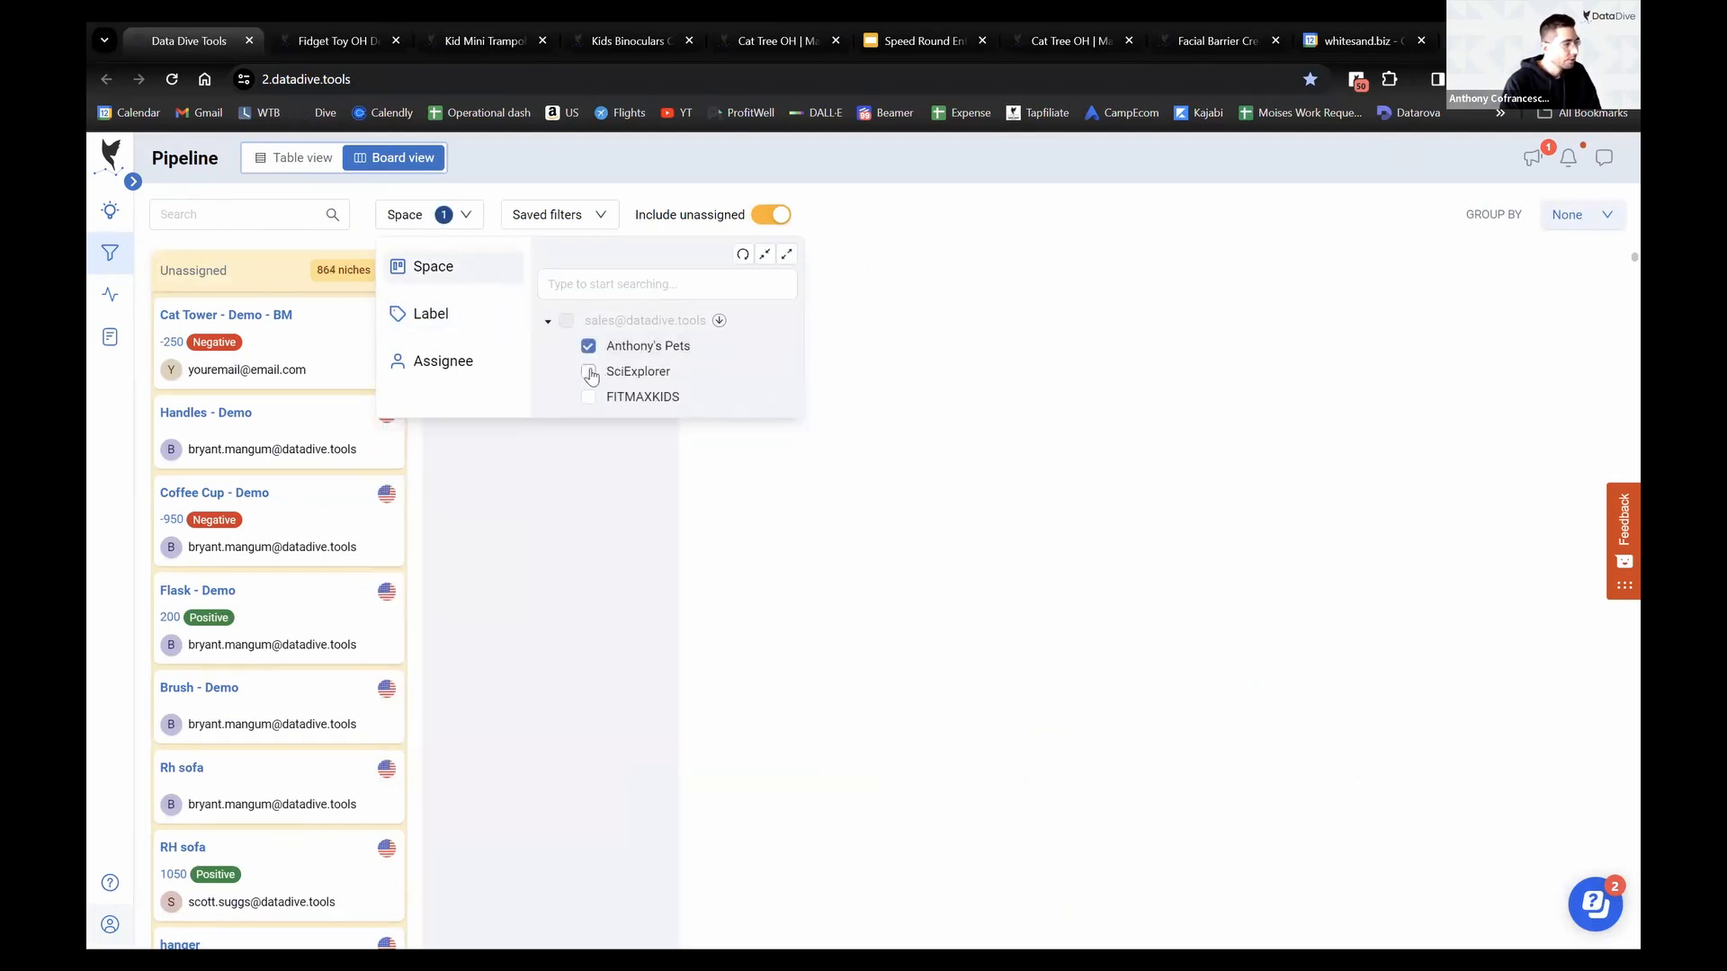
left_click(588, 371)
left_click(588, 397)
left_click(1241, 422)
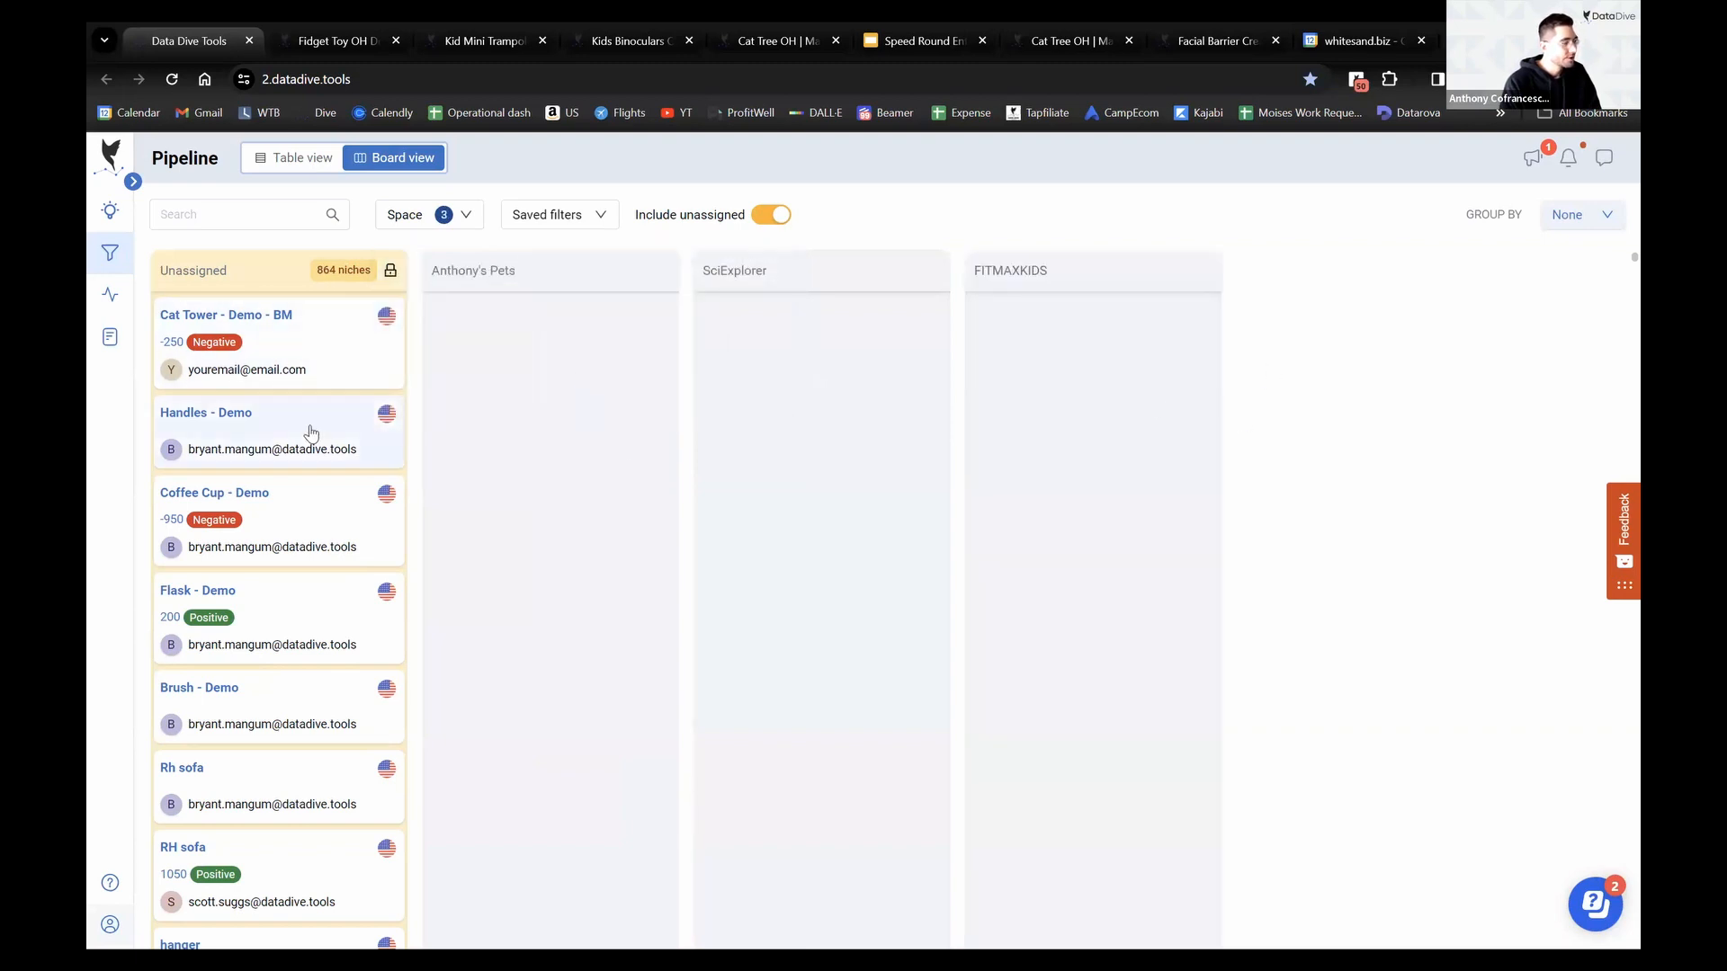
scroll(302, 435, "down", 7)
scroll(297, 436, "up", 7)
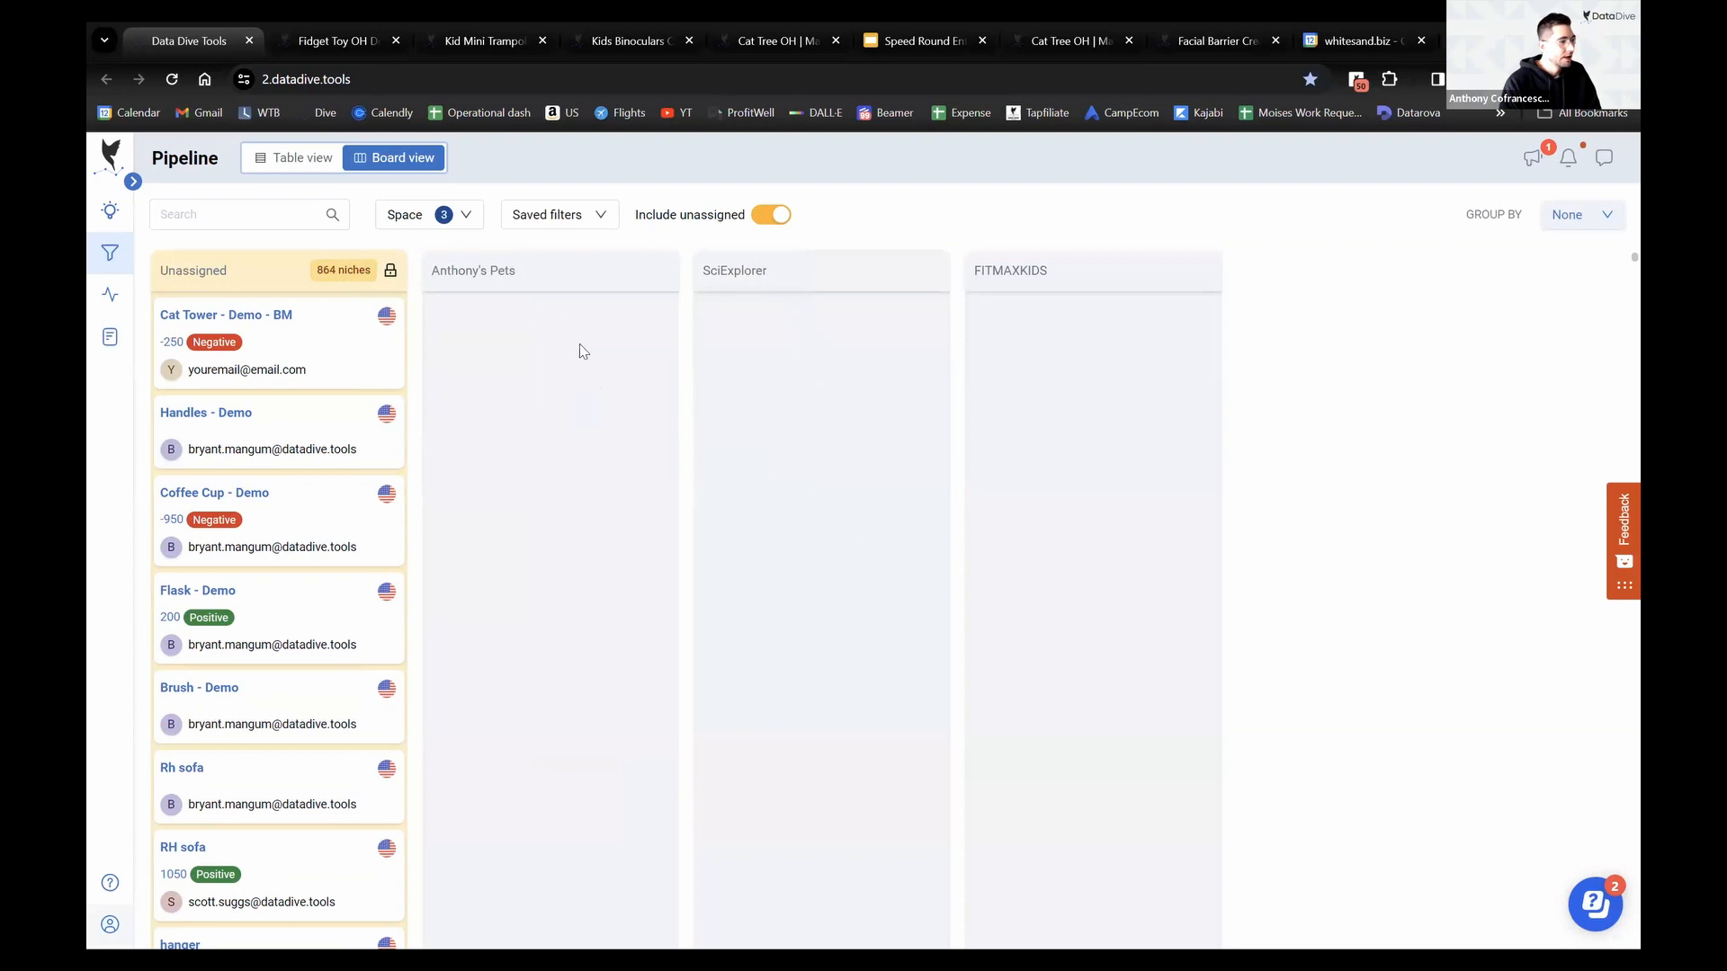
Place the Cat Tree OH browser tab directly after the pipeline tab and reload its Master Keyword List
left_click(360, 40)
left_click_drag(763, 21, 333, 27)
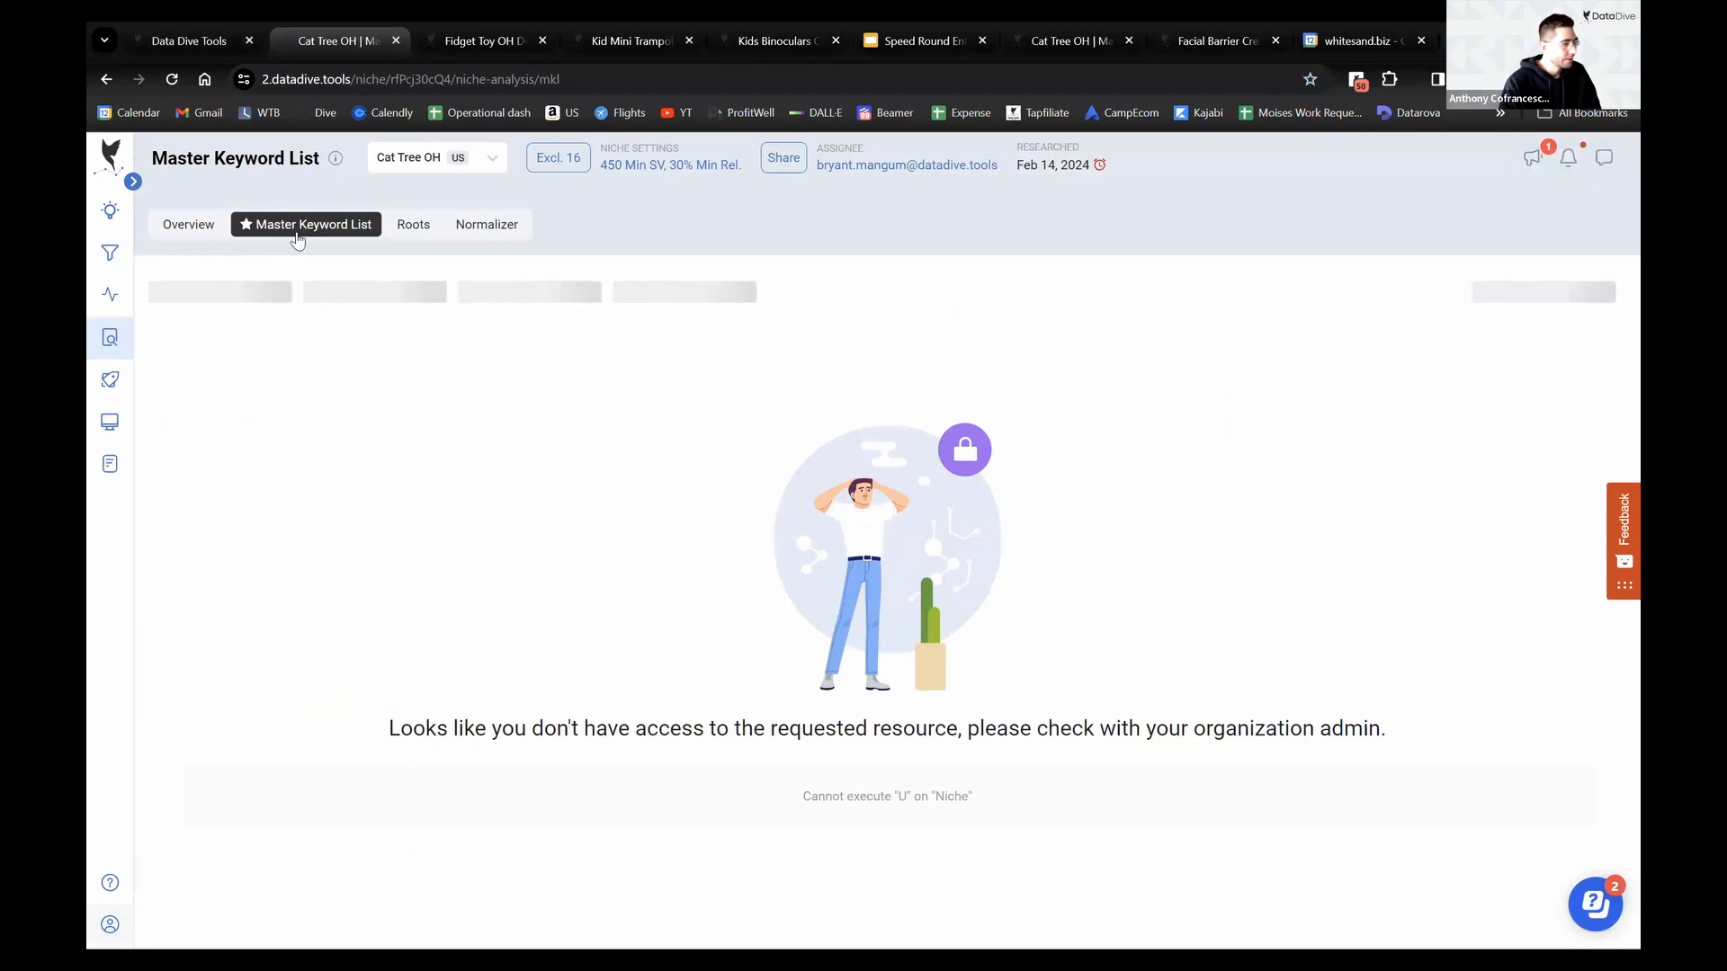
left_click(179, 80)
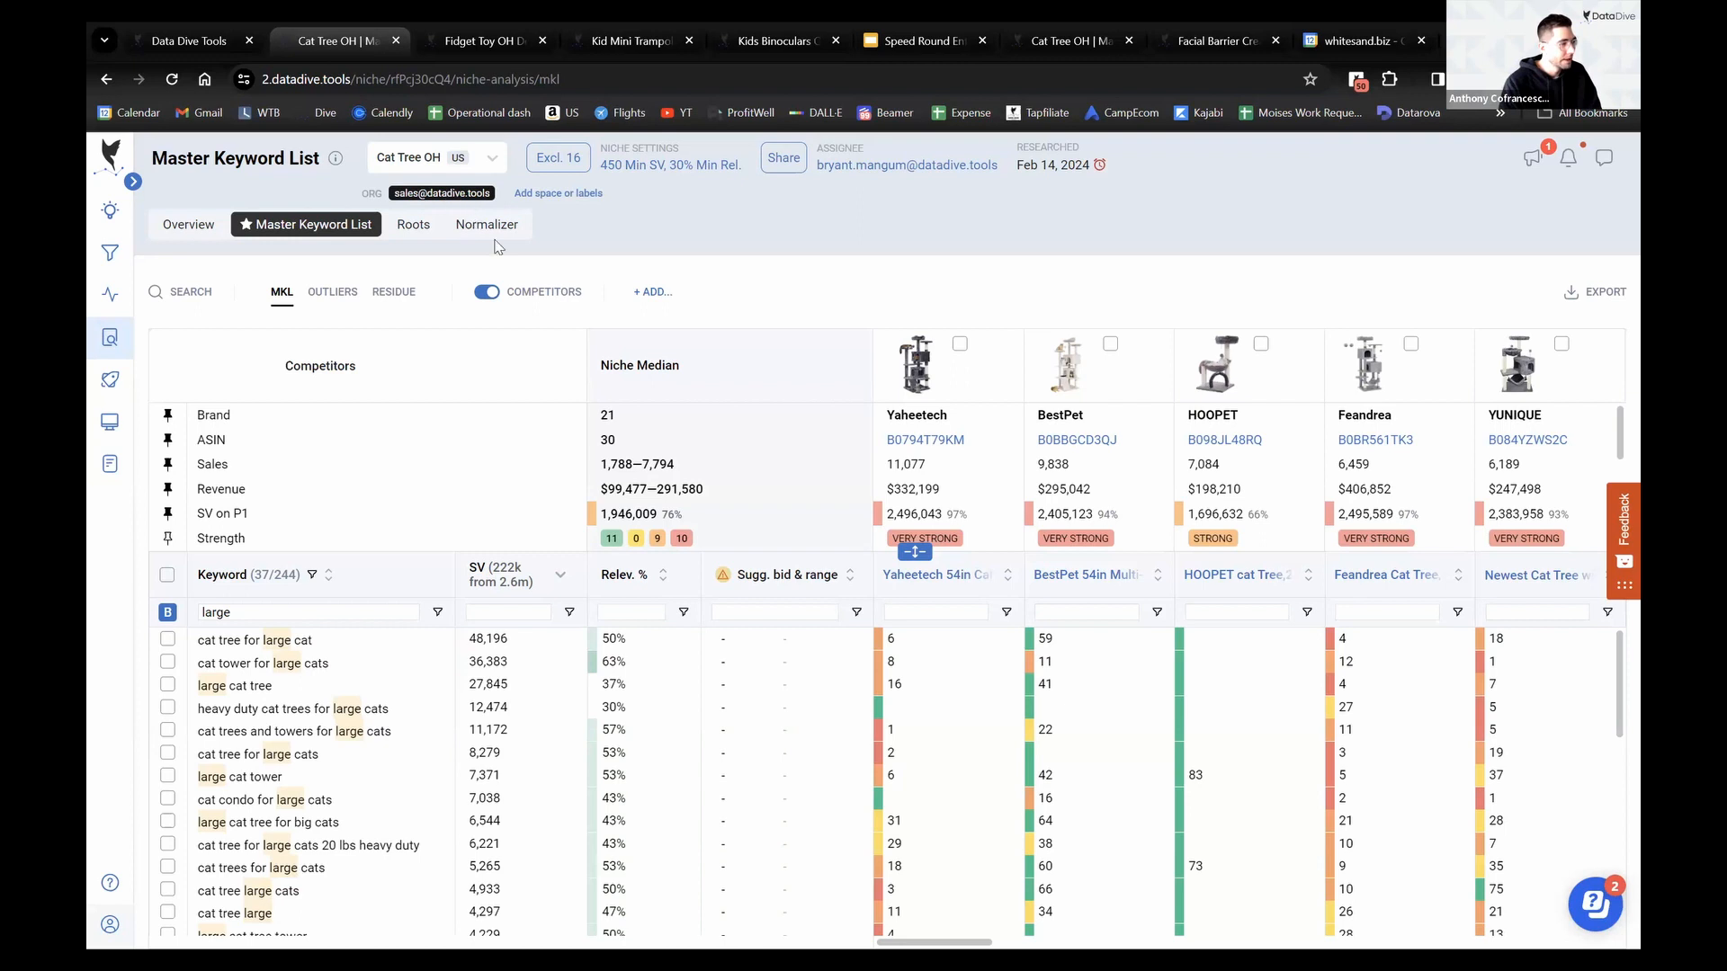
Assign the Cat Tree OH niche to the Anthony's Pets space with the Optimize SEO label and save the update
left_click(560, 194)
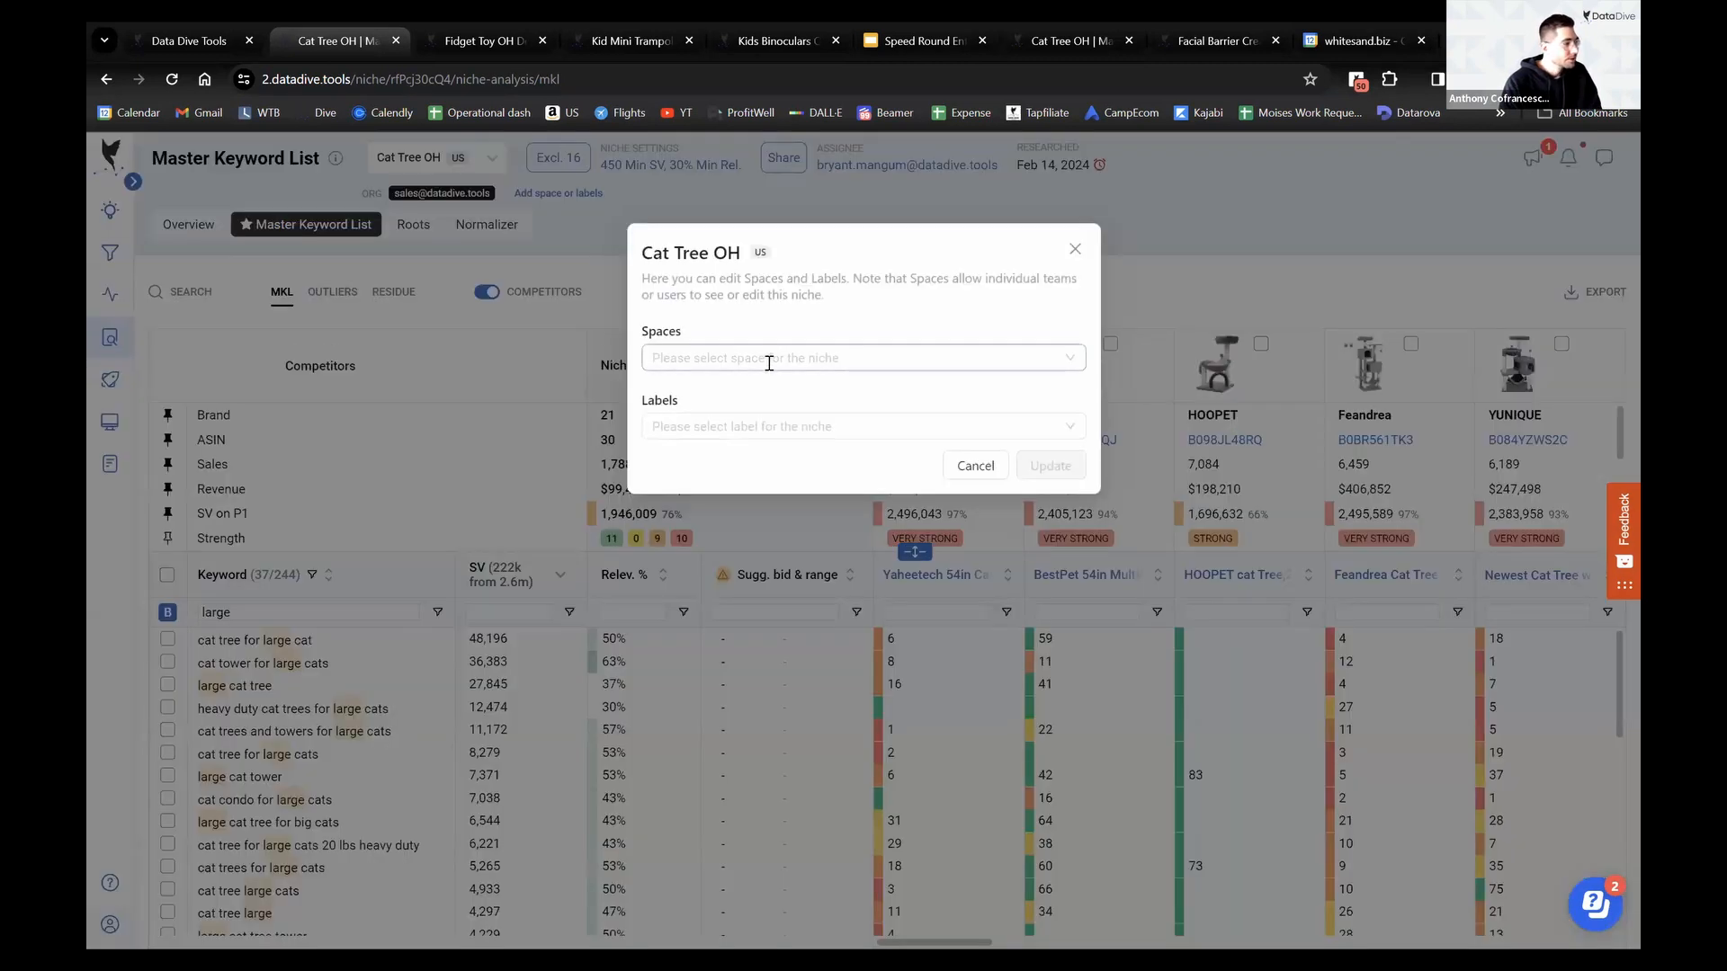
left_click(769, 359)
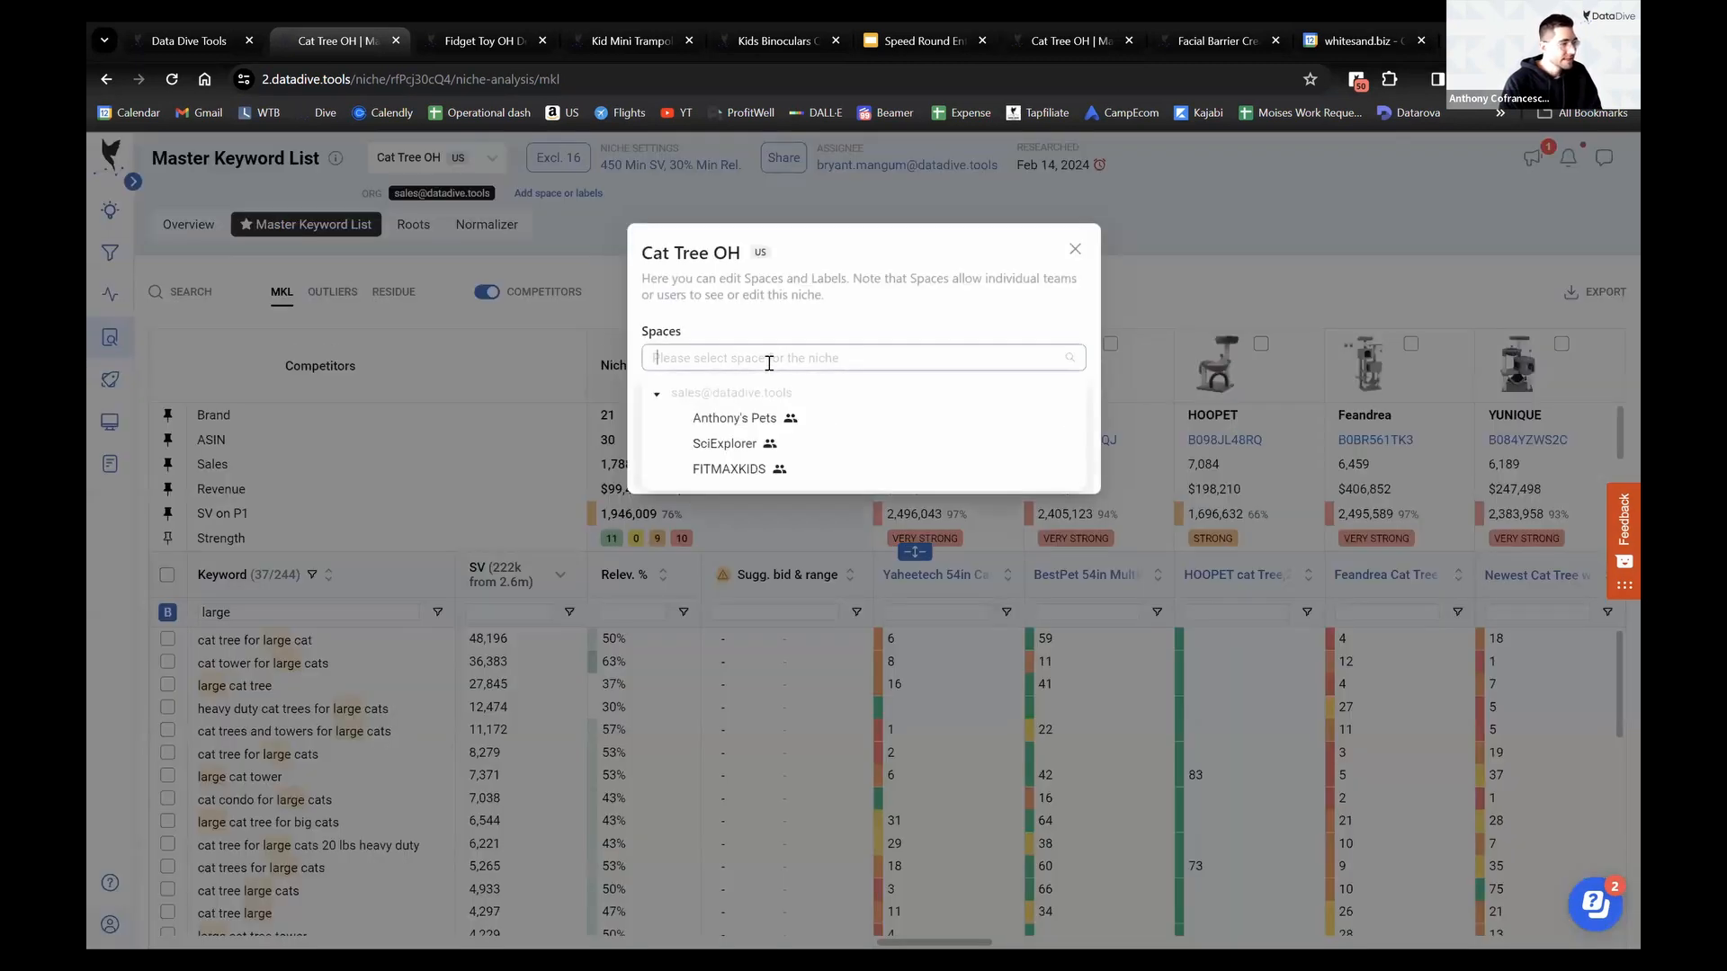
left_click(751, 421)
left_click(834, 326)
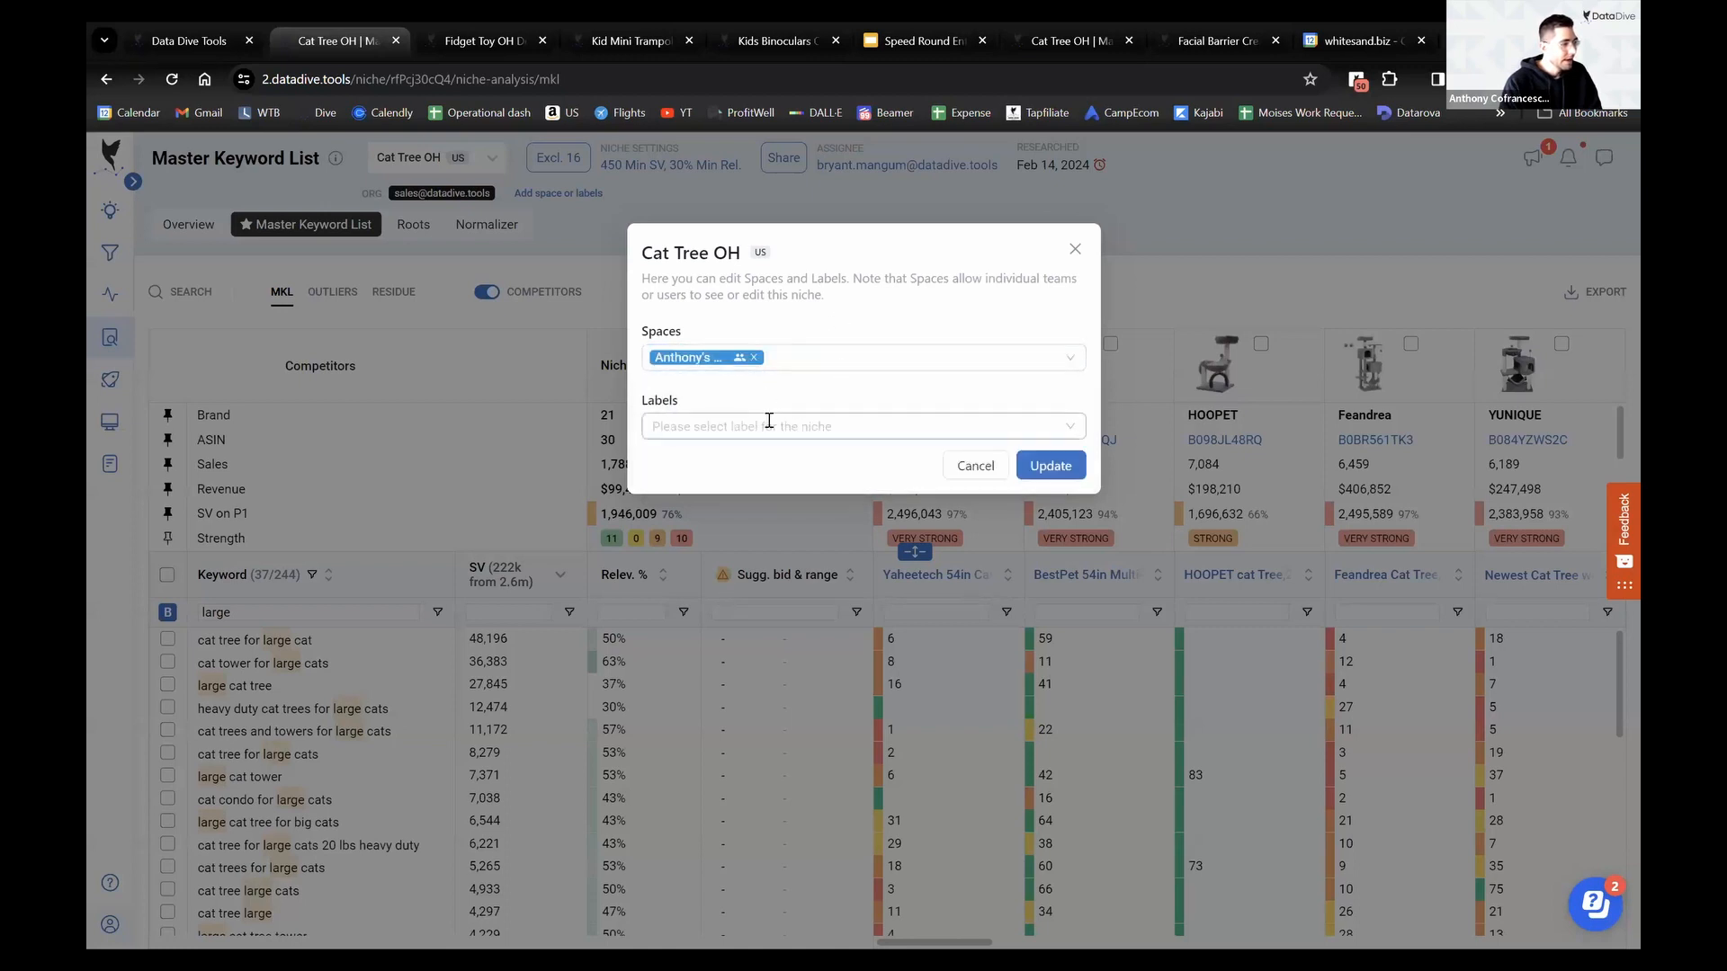
left_click(769, 425)
scroll(763, 626, "down", 2)
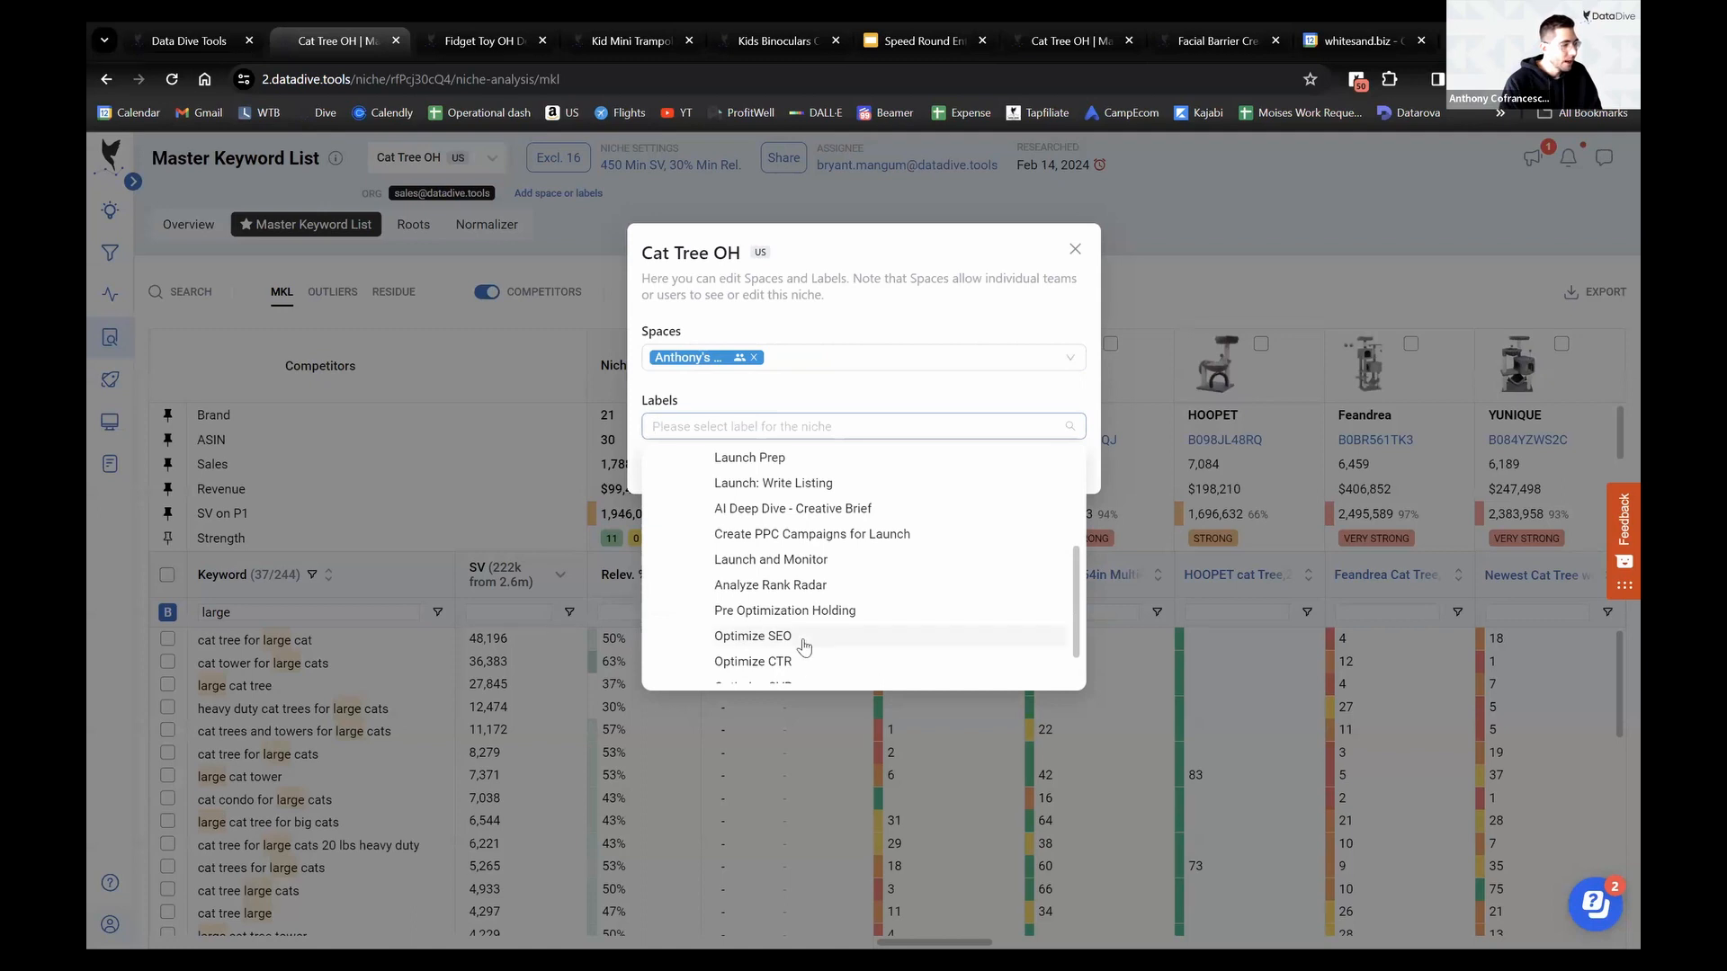
left_click(782, 636)
left_click(1067, 467)
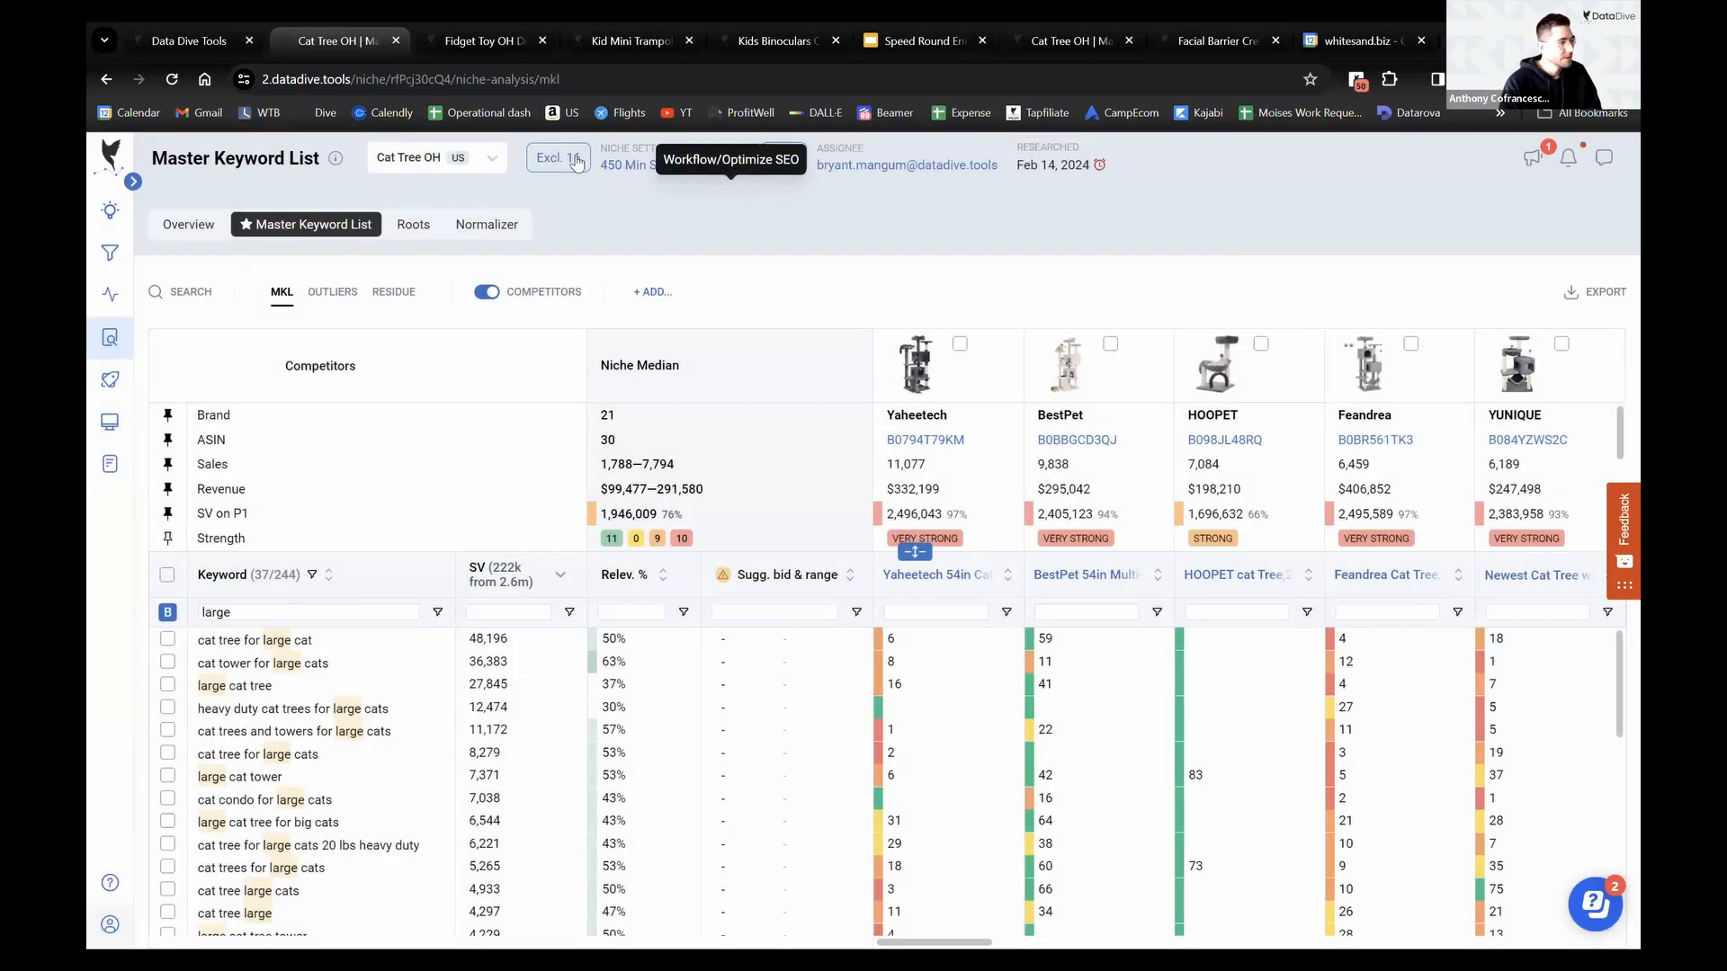
Check the spaces offered for the Fidget Toy OH Demo niche, and reload its Master Keyword List to refresh them
key("ctrl+Tab")
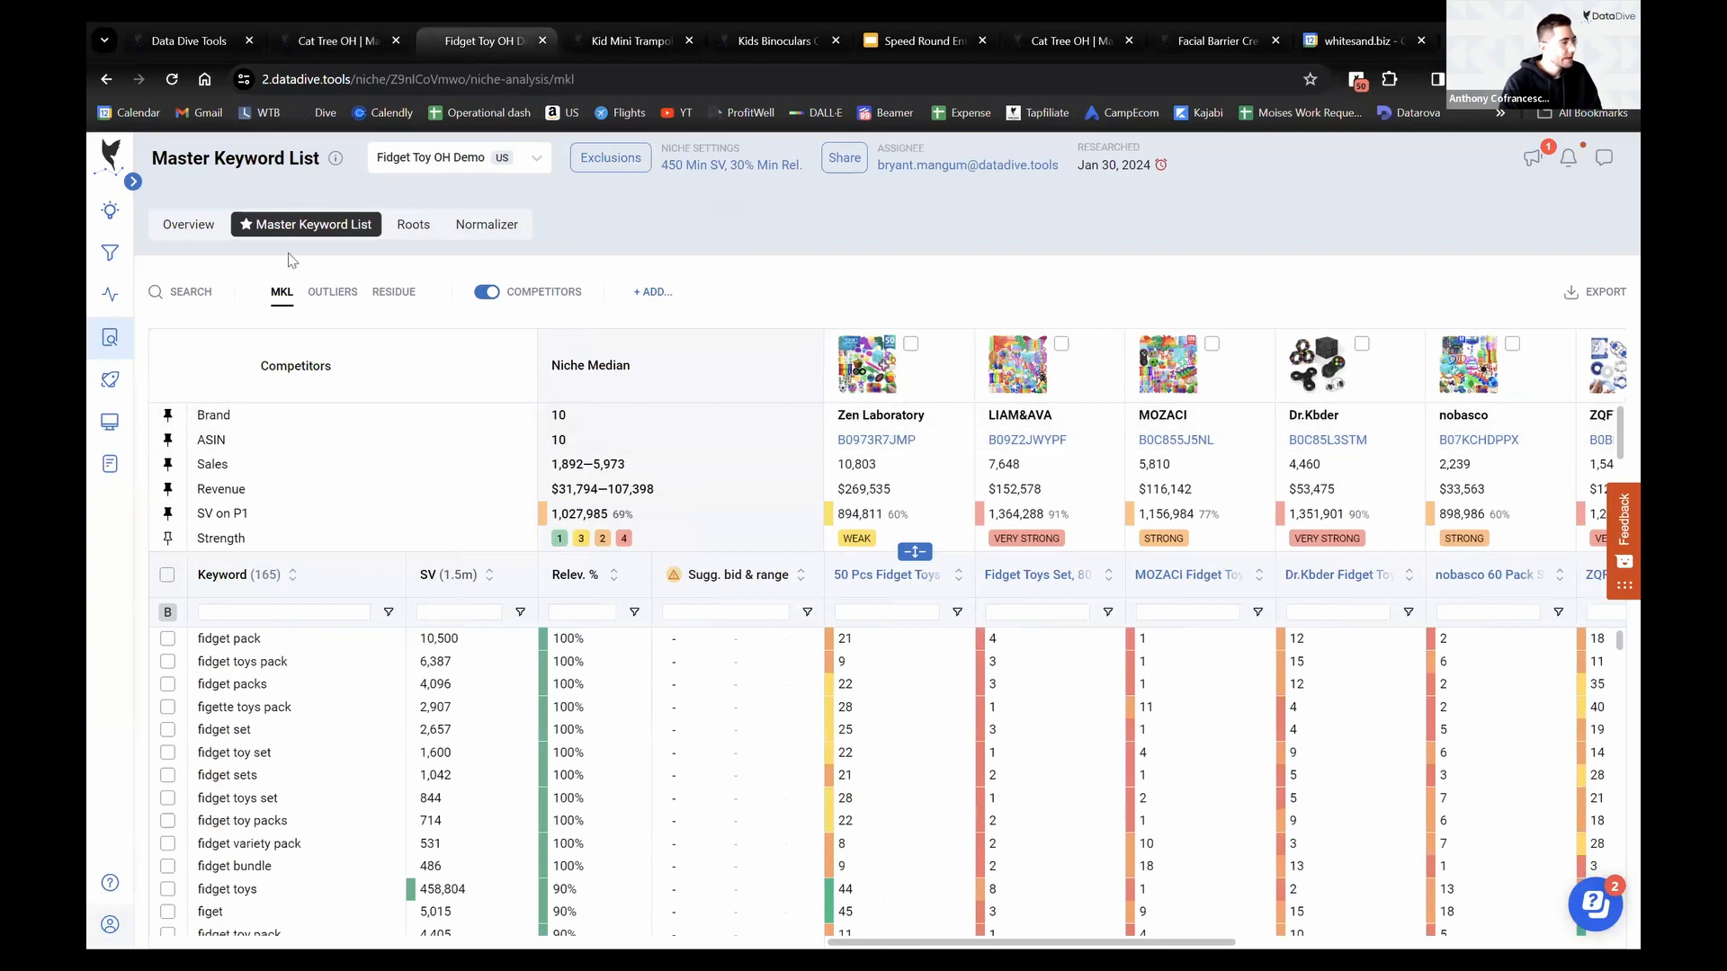
mouse_move(508, 166)
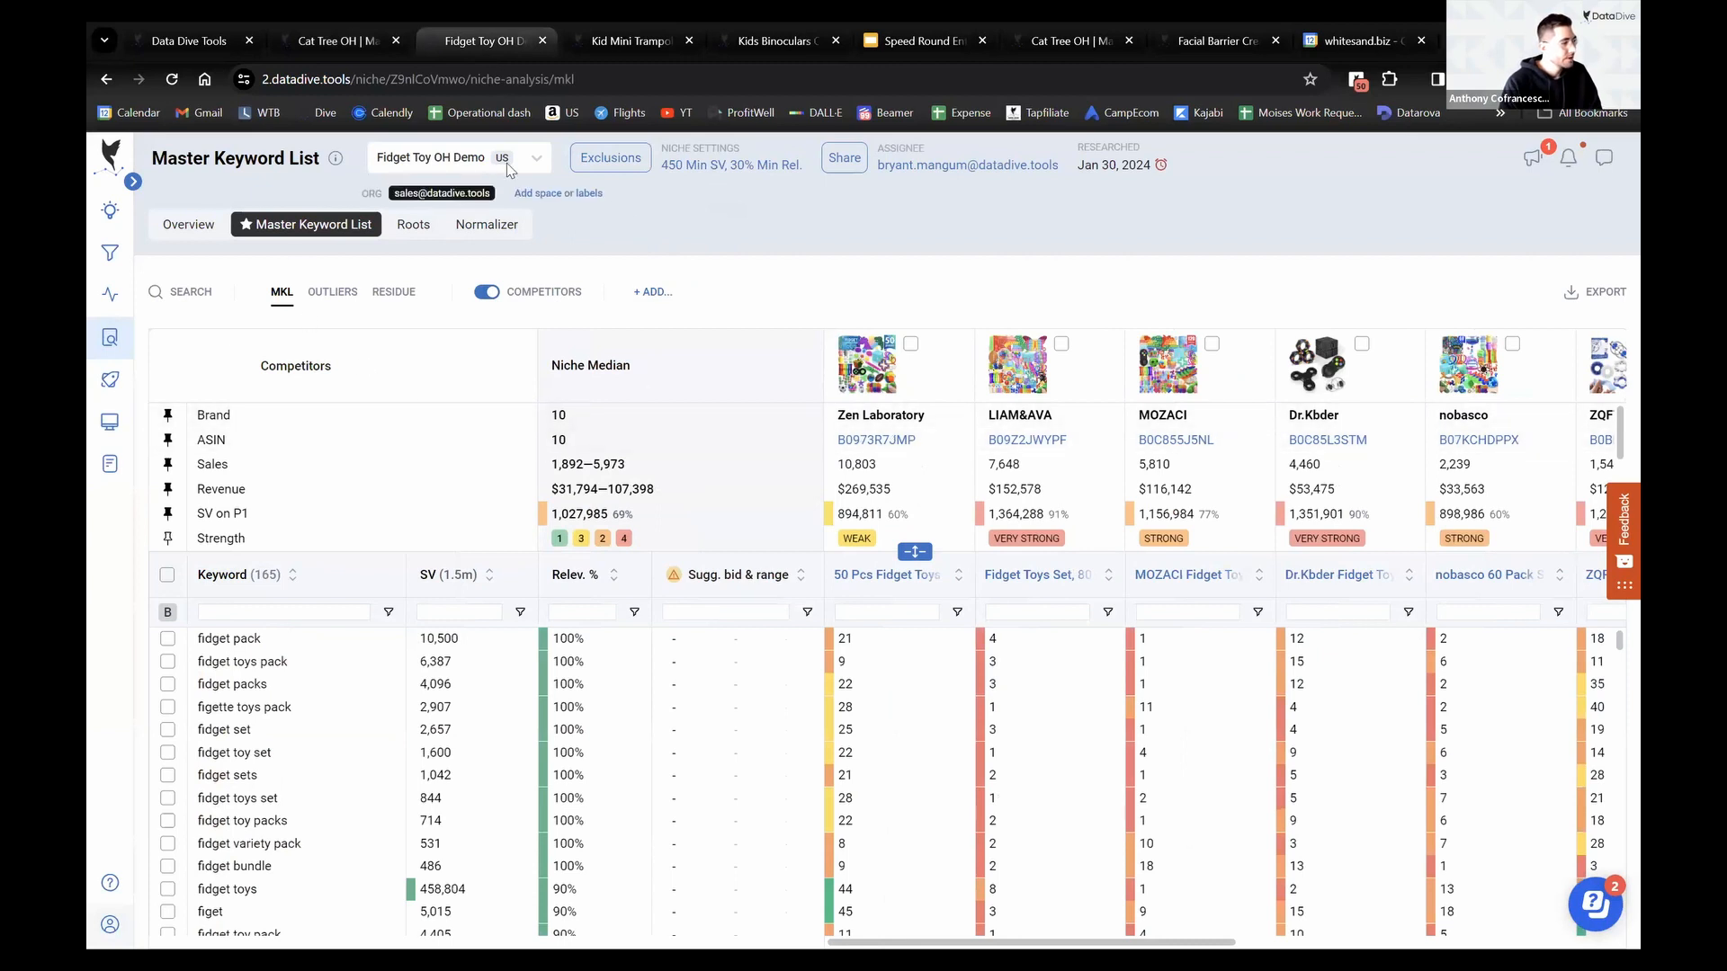
left_click(587, 193)
left_click(754, 357)
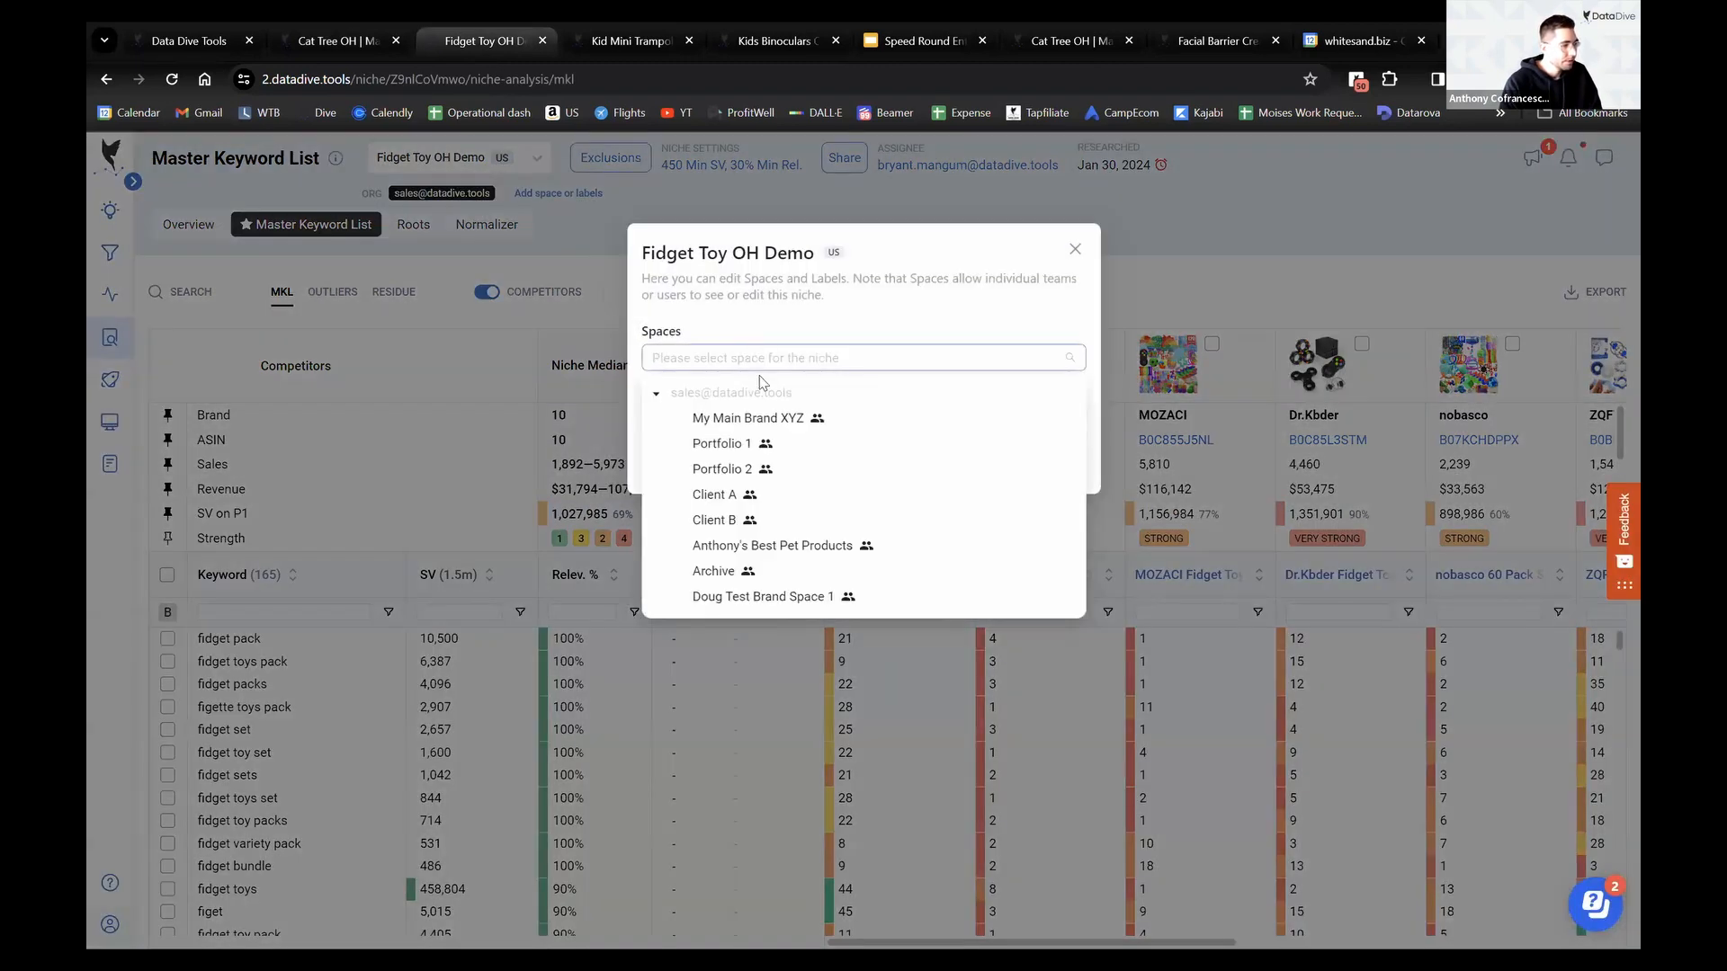
left_click(736, 355)
left_click(694, 357)
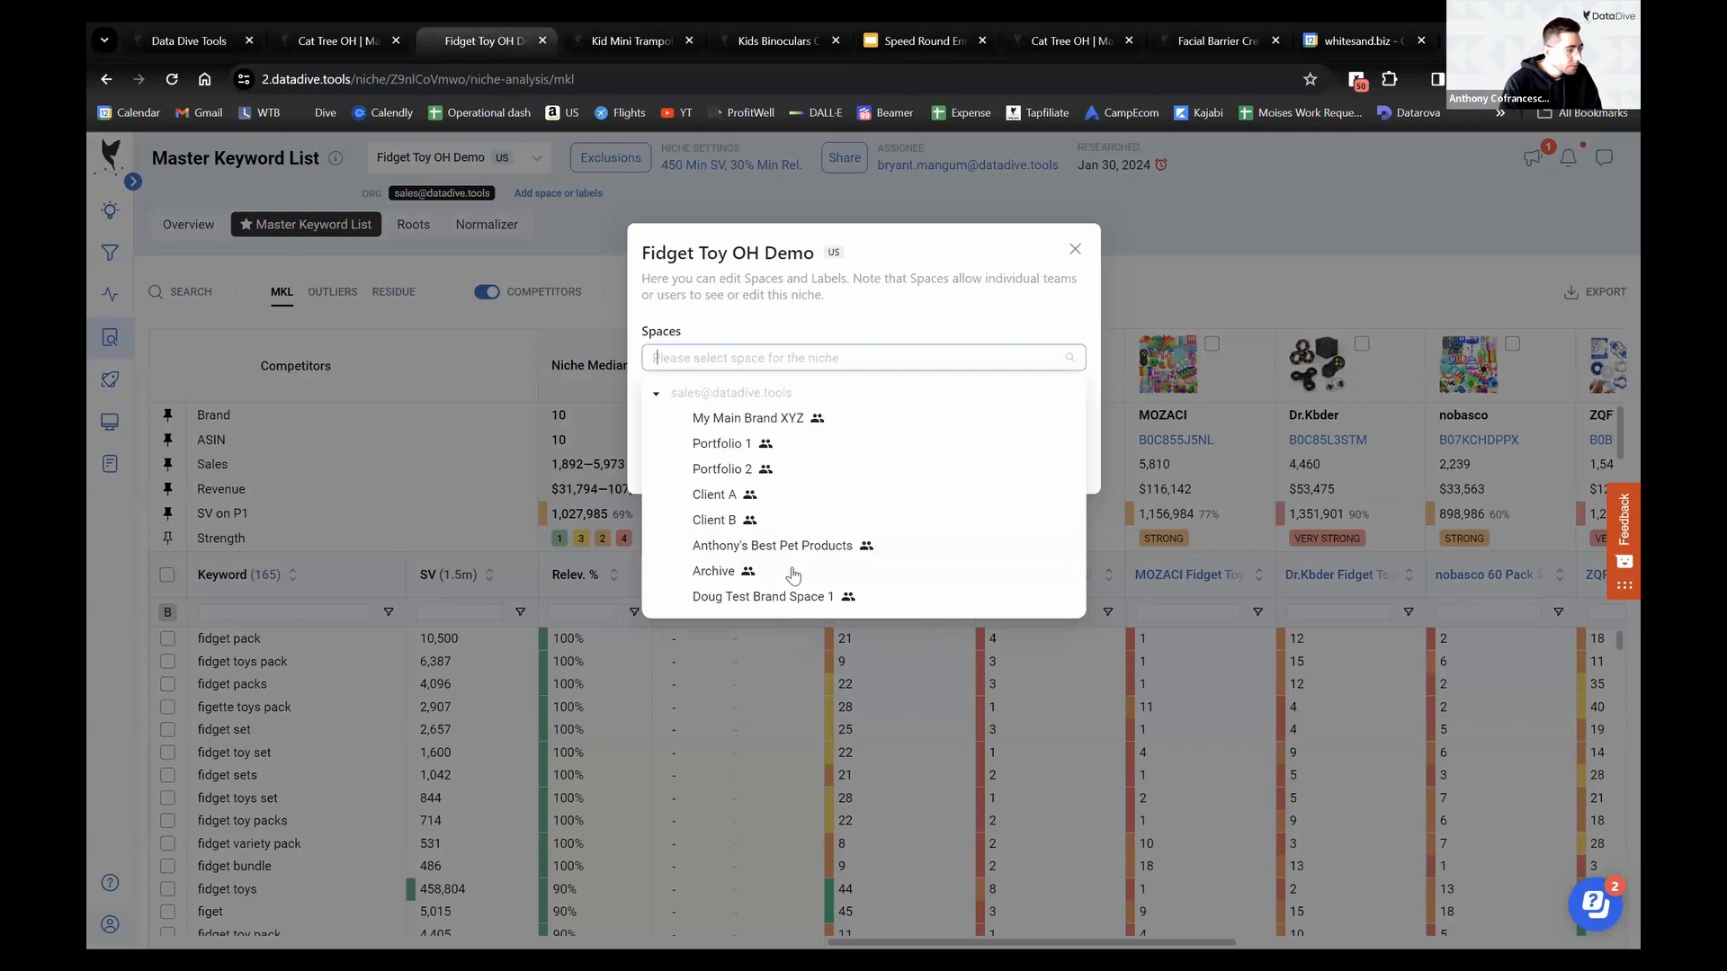
left_click(657, 395)
left_click(656, 395)
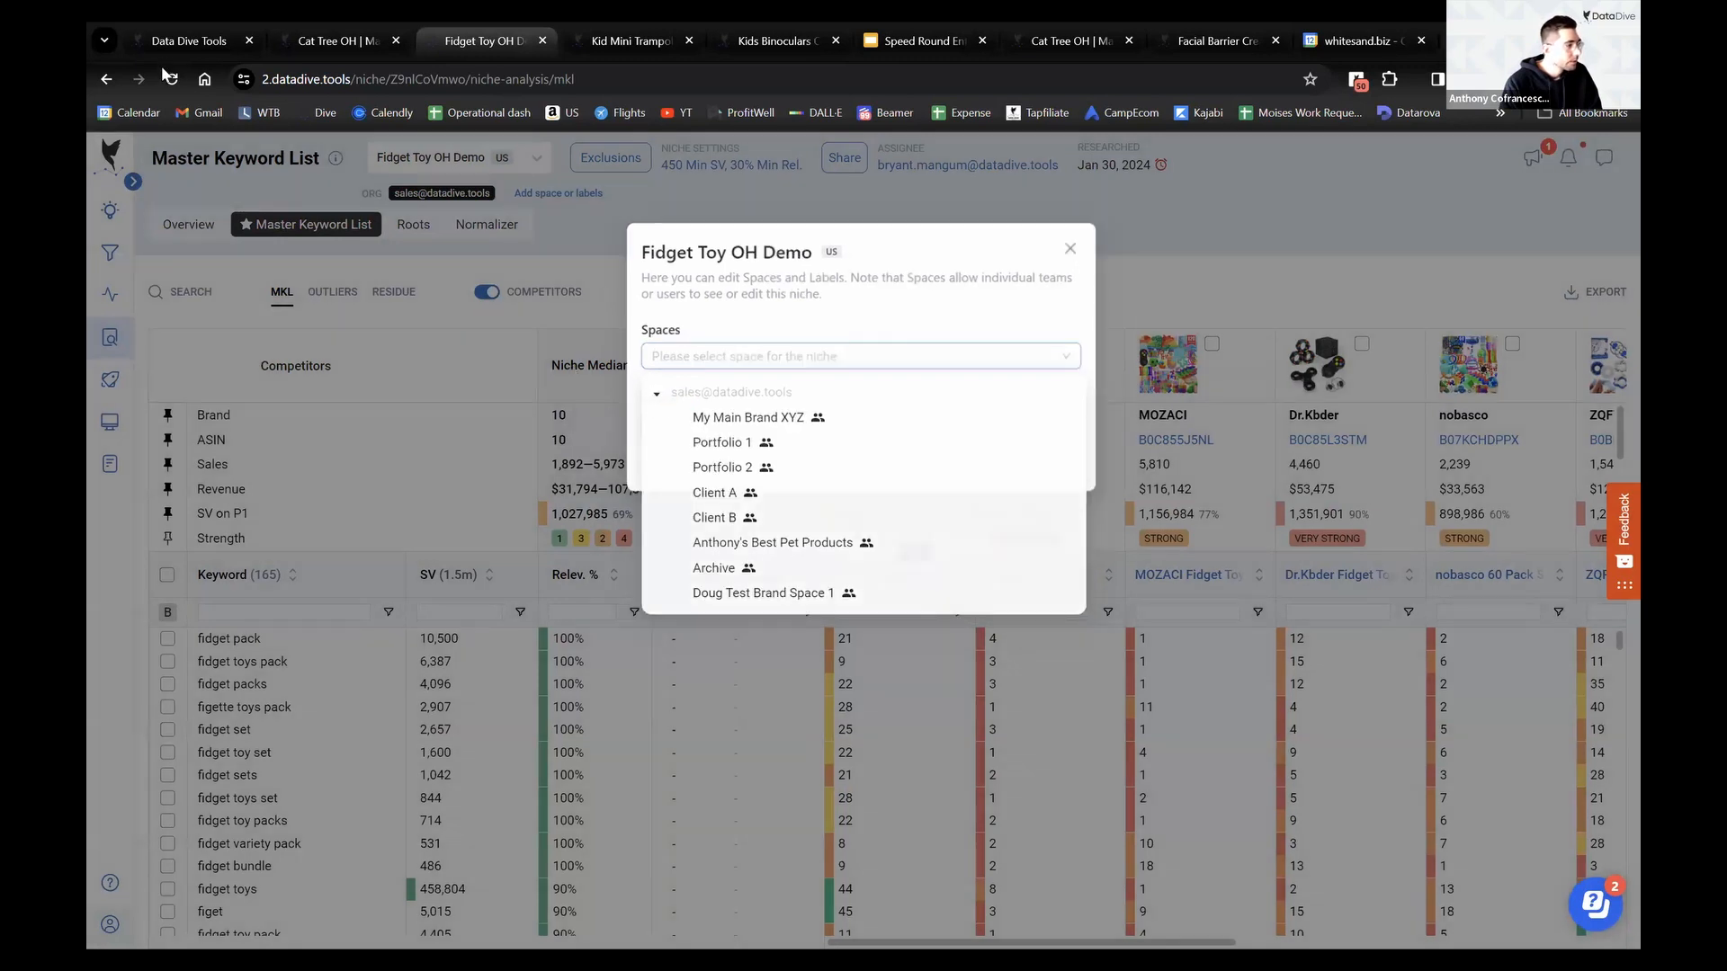
left_click(171, 79)
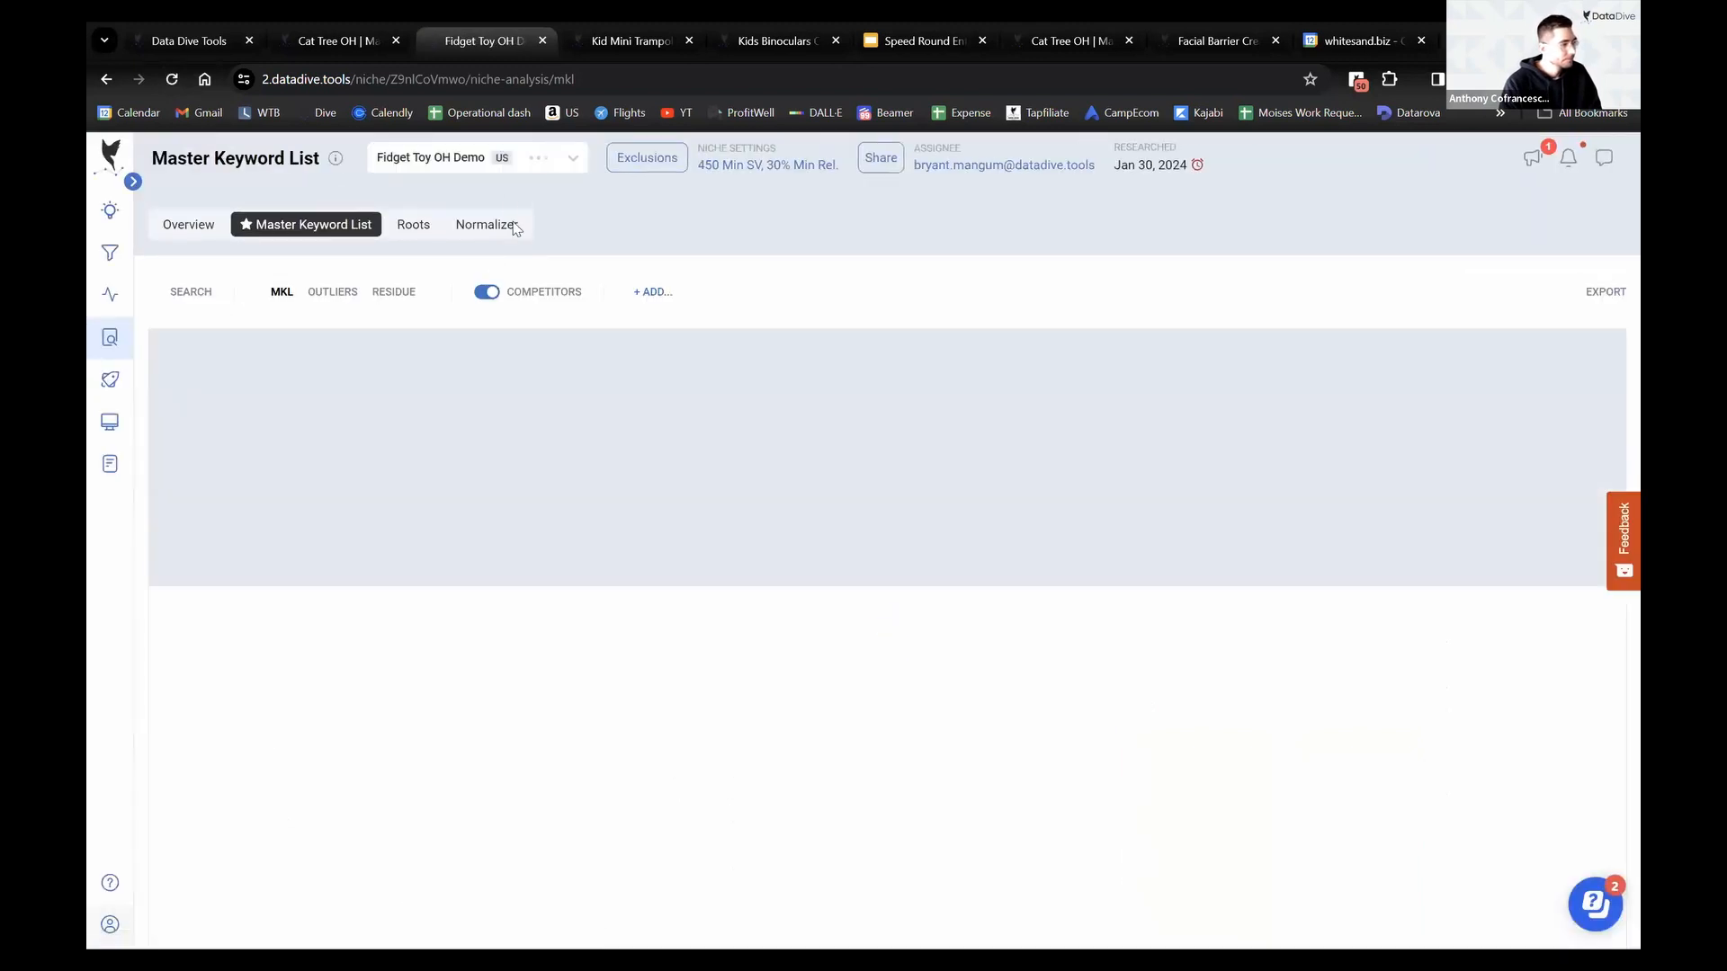
Assign the Fidget Toy OH Demo niche to the SciExplorer space with the Ideation label and save the update
left_click(544, 193)
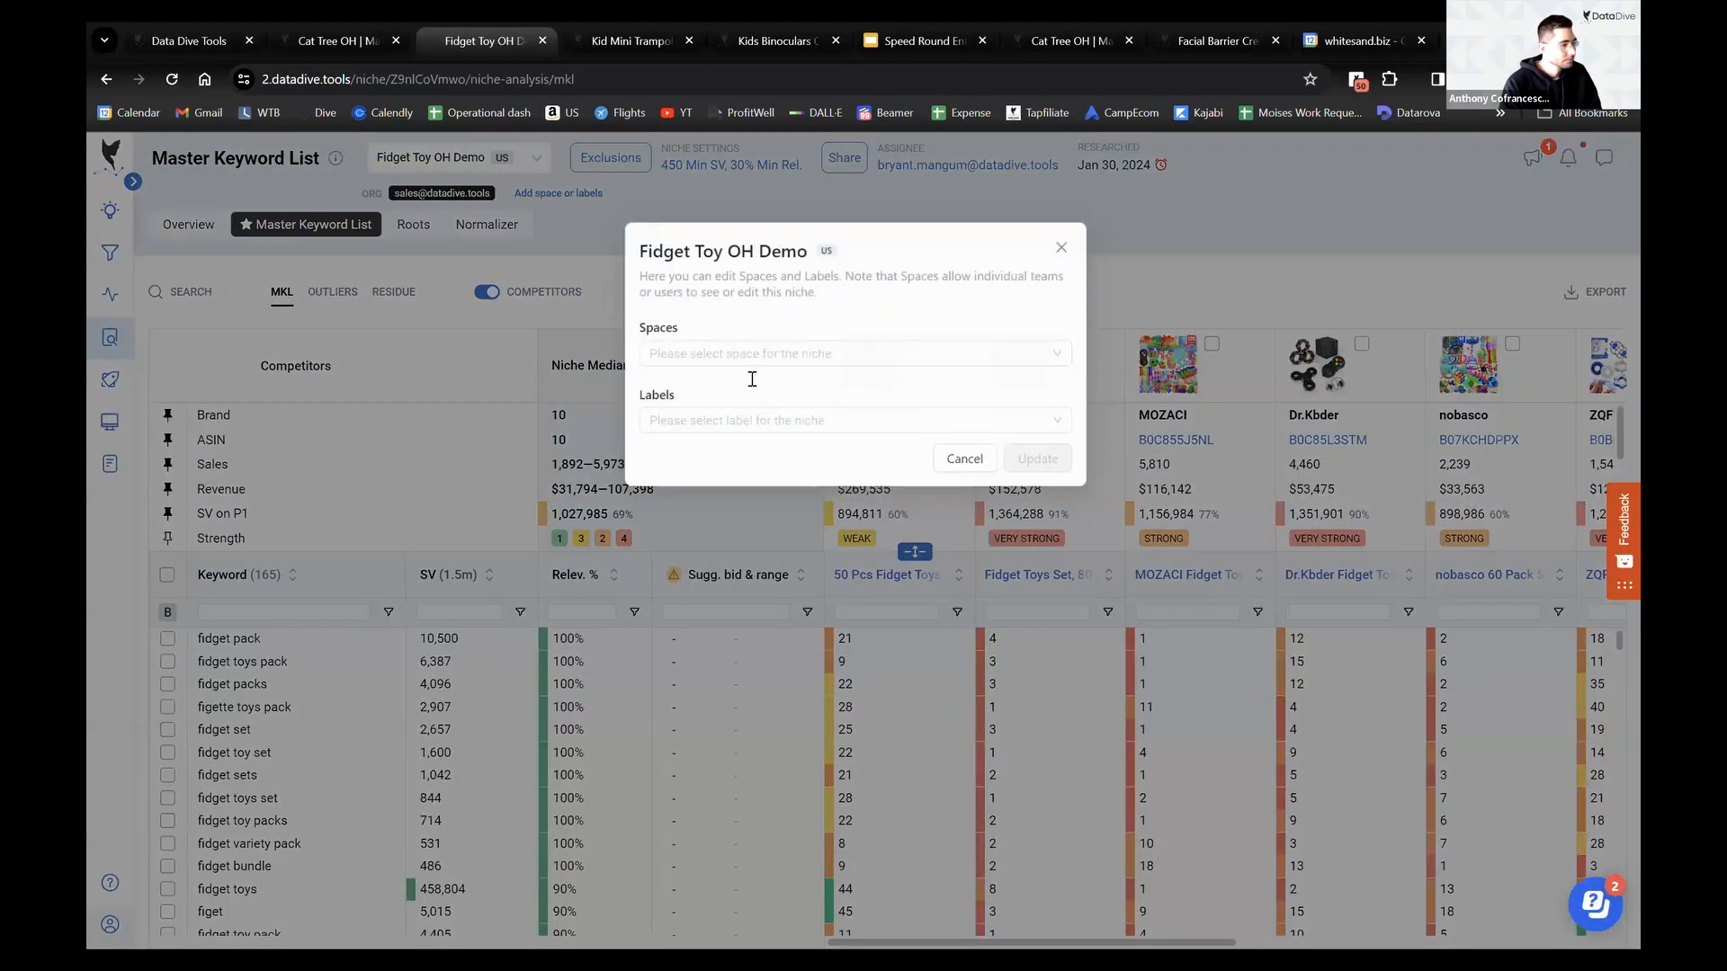
left_click(746, 353)
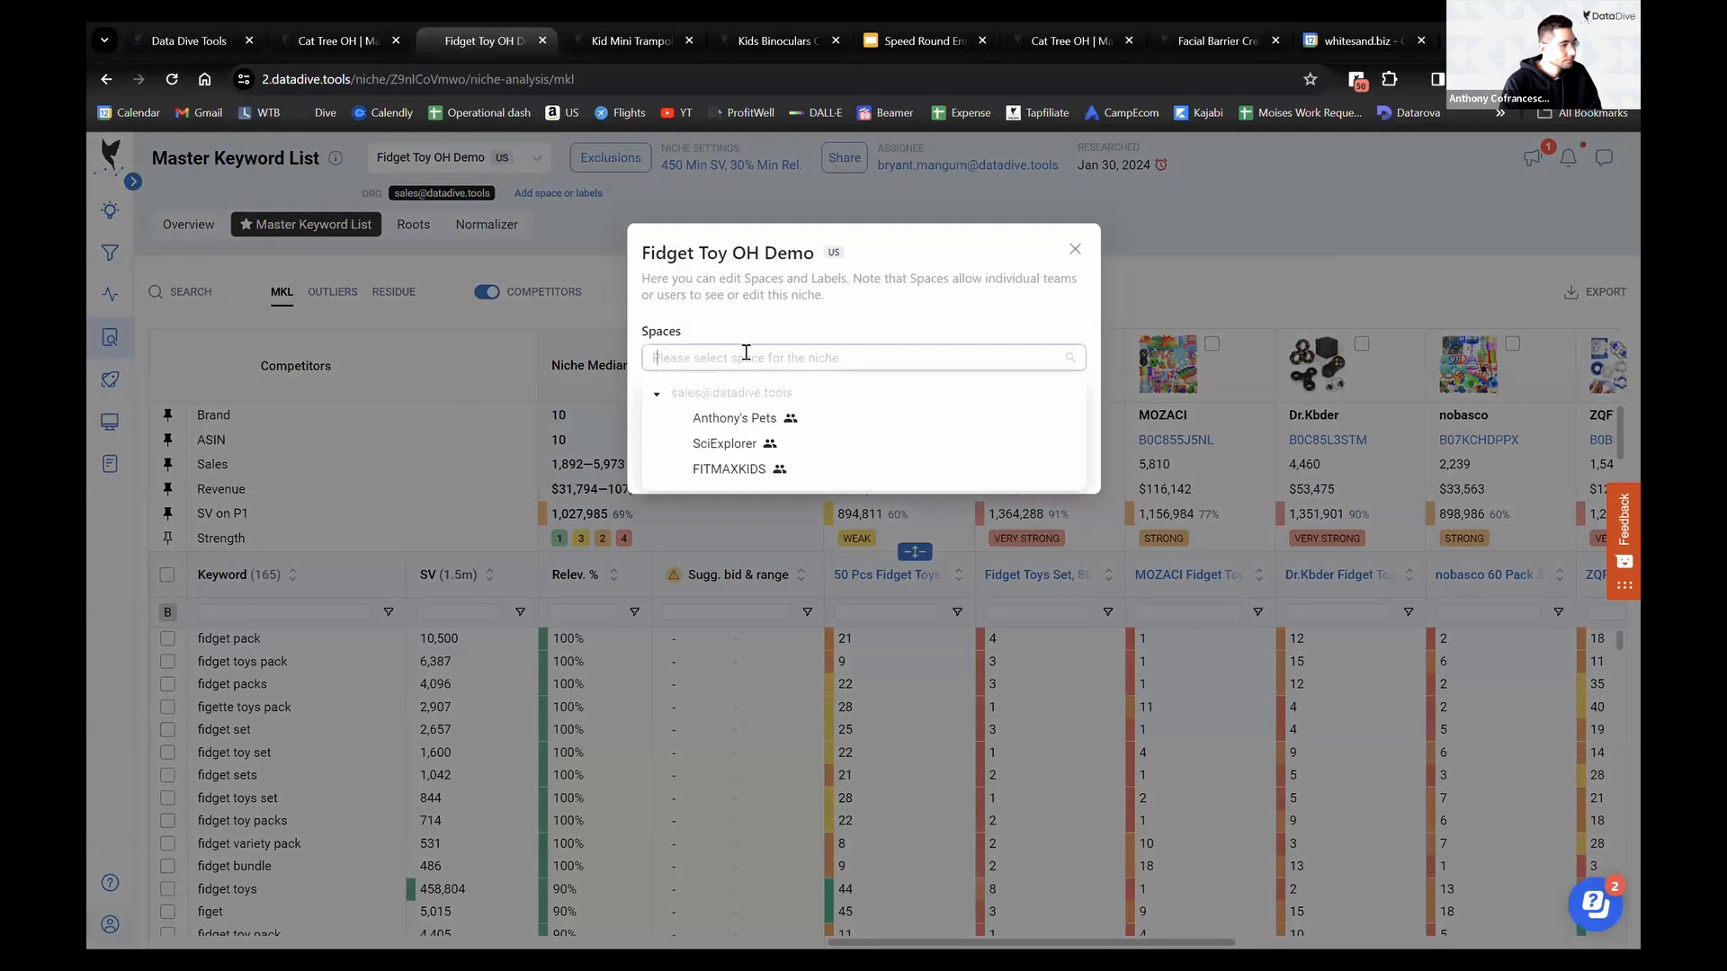
left_click(738, 440)
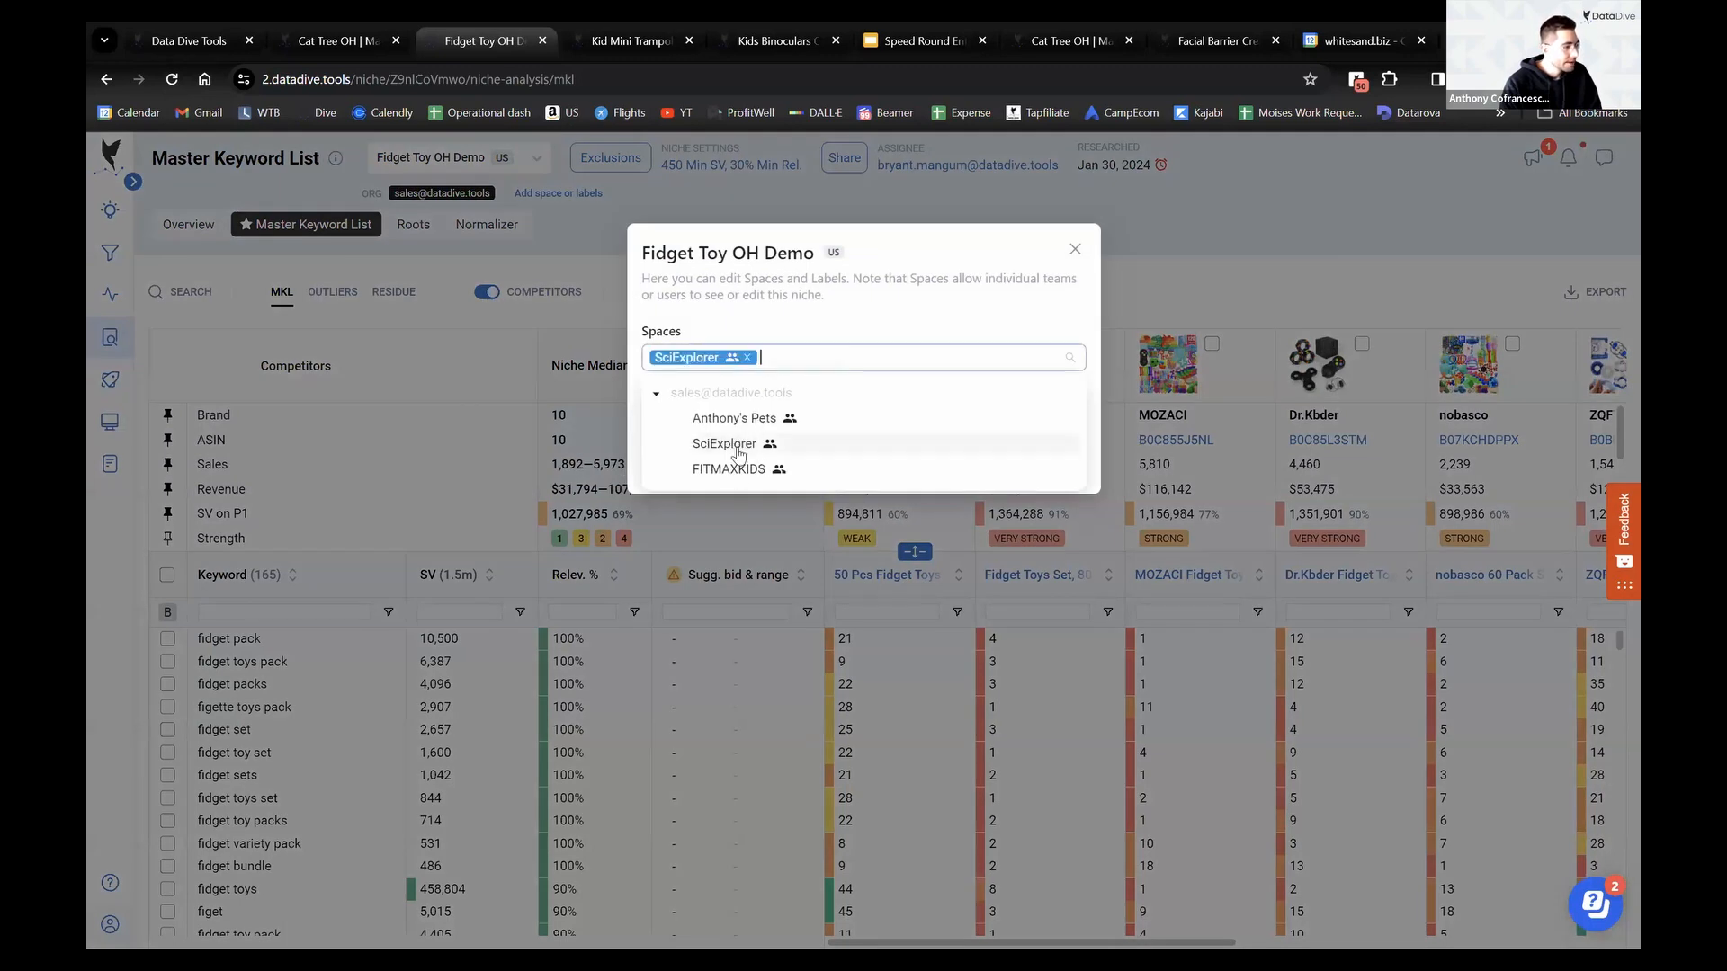
left_click(836, 371)
left_click(798, 424)
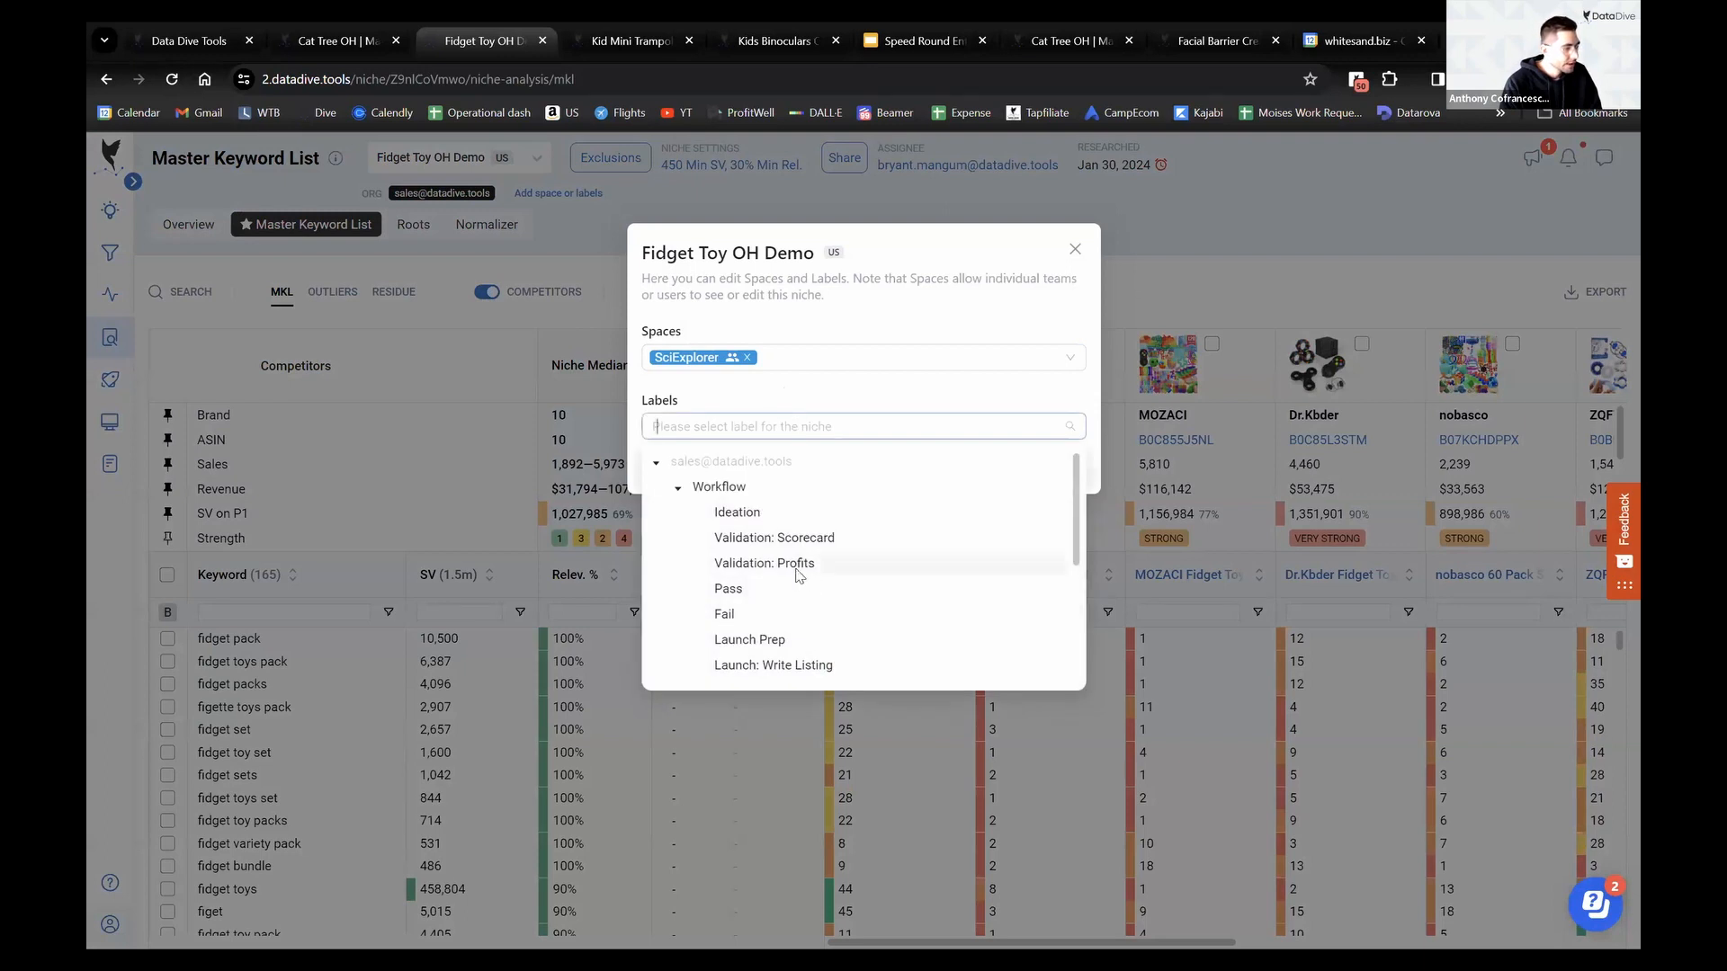
left_click(773, 514)
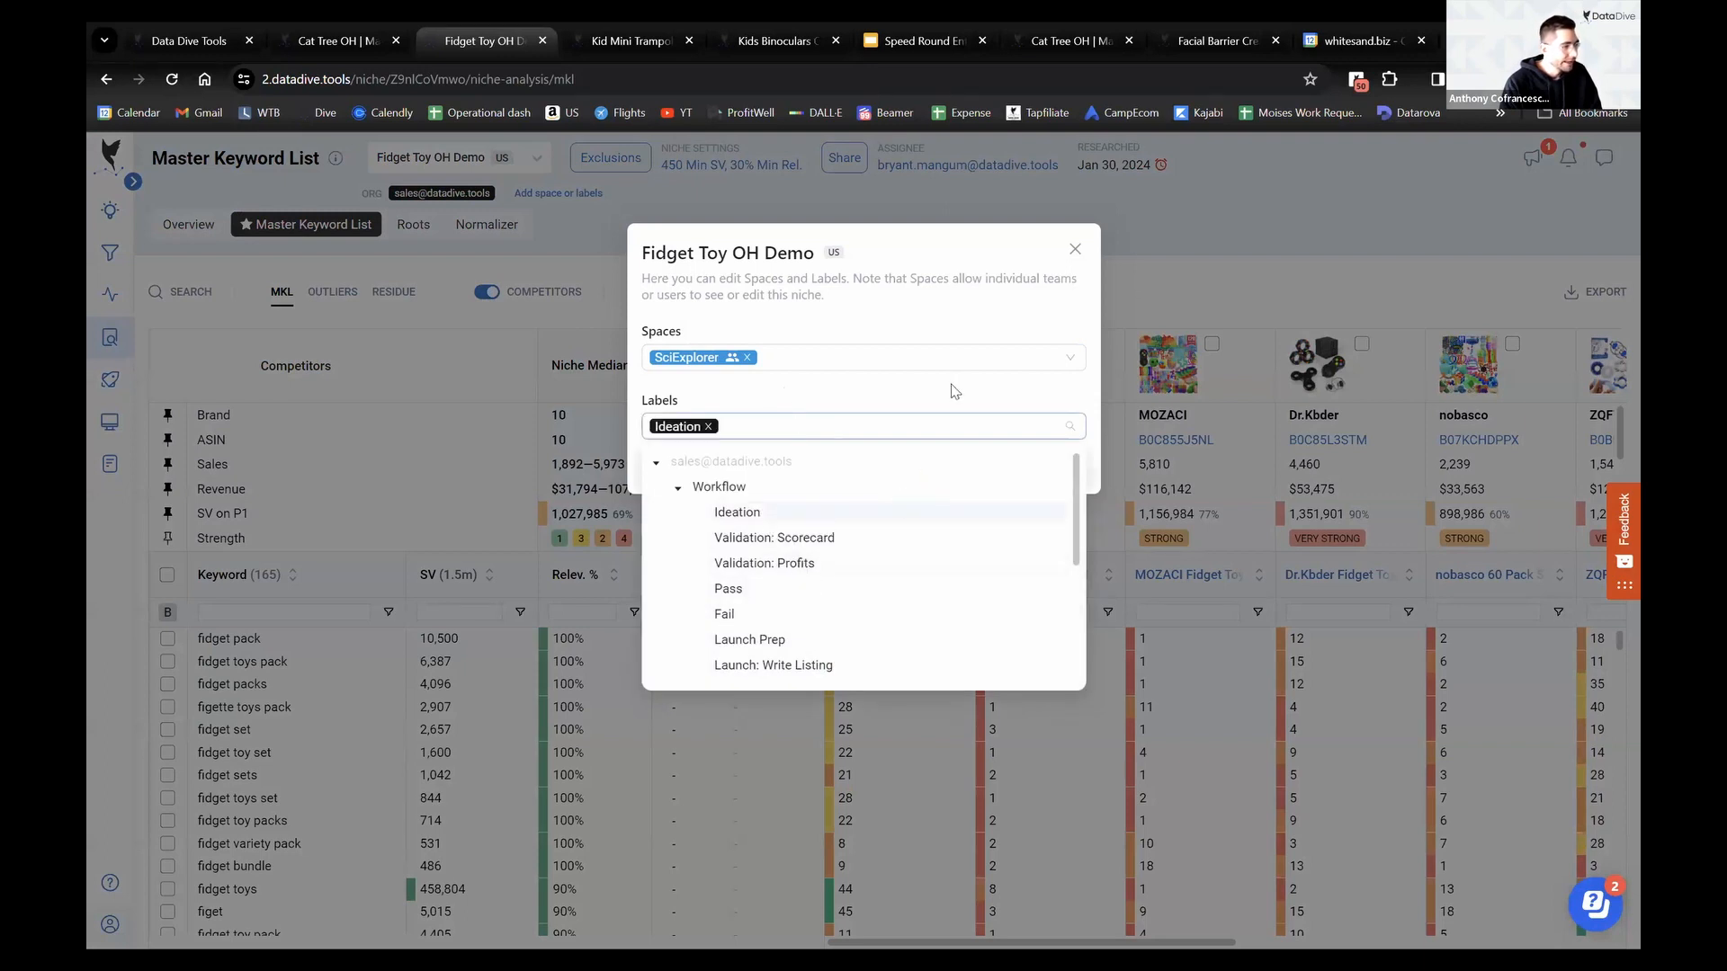
left_click(1034, 465)
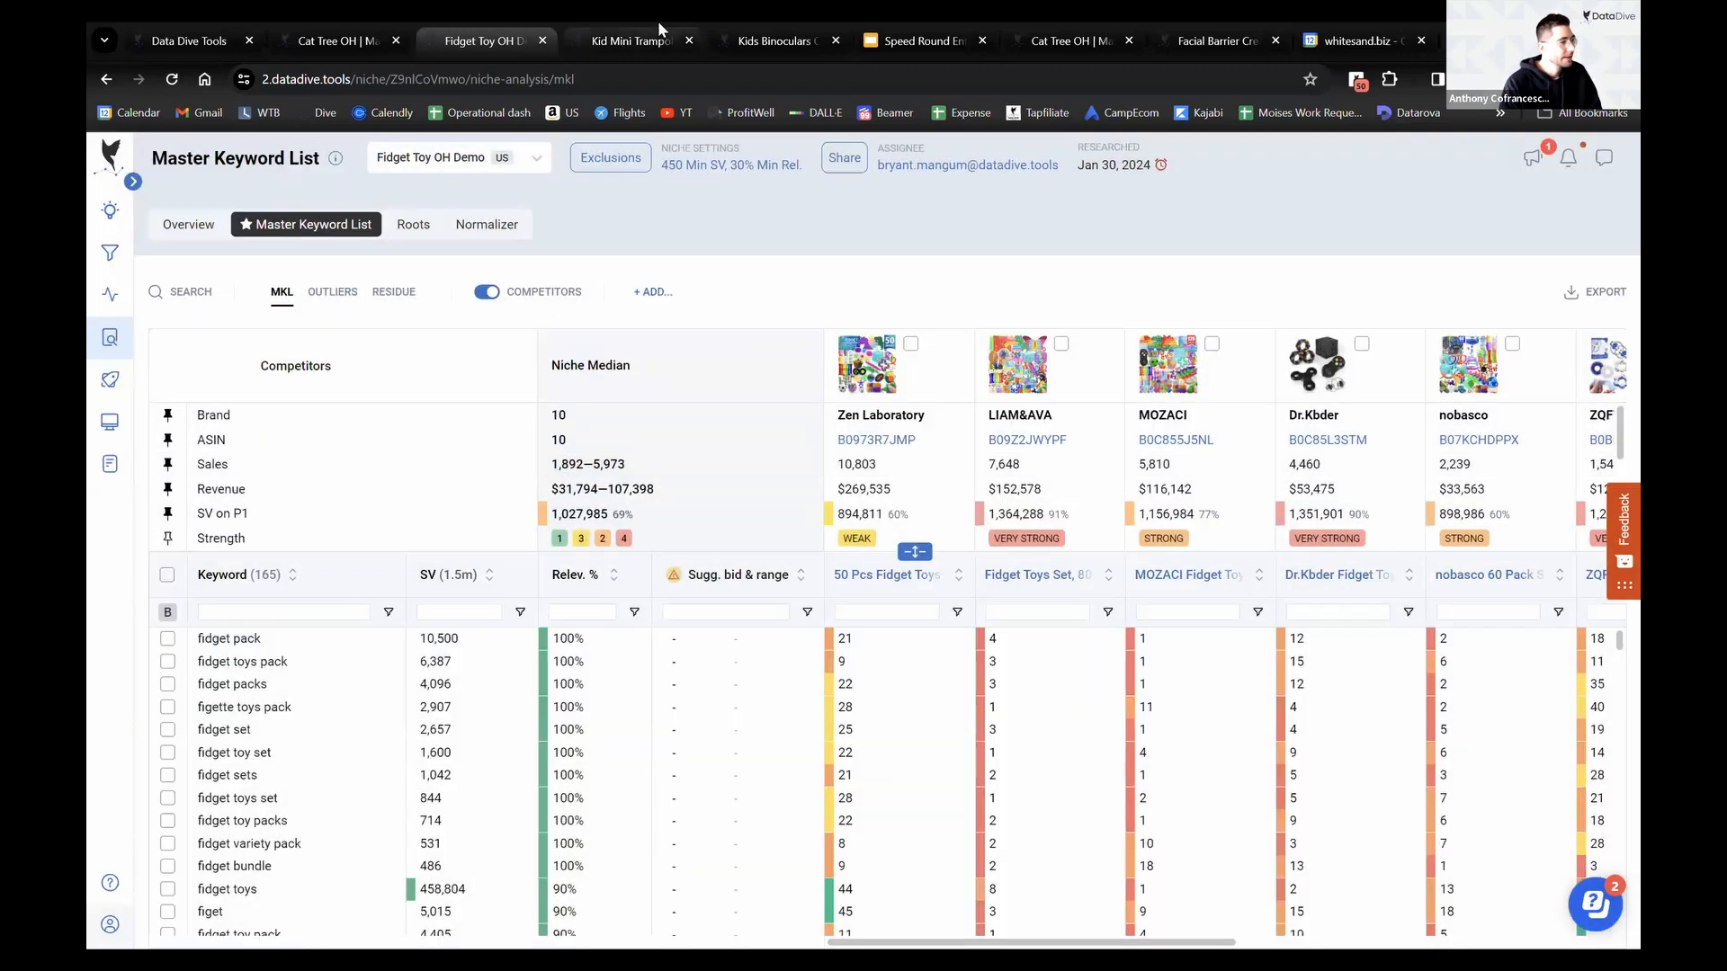
Assign the Kid Mini Trampoline OH niche to the FITMAXKIDS space with the Launch Prep label and save the update
left_click(650, 38)
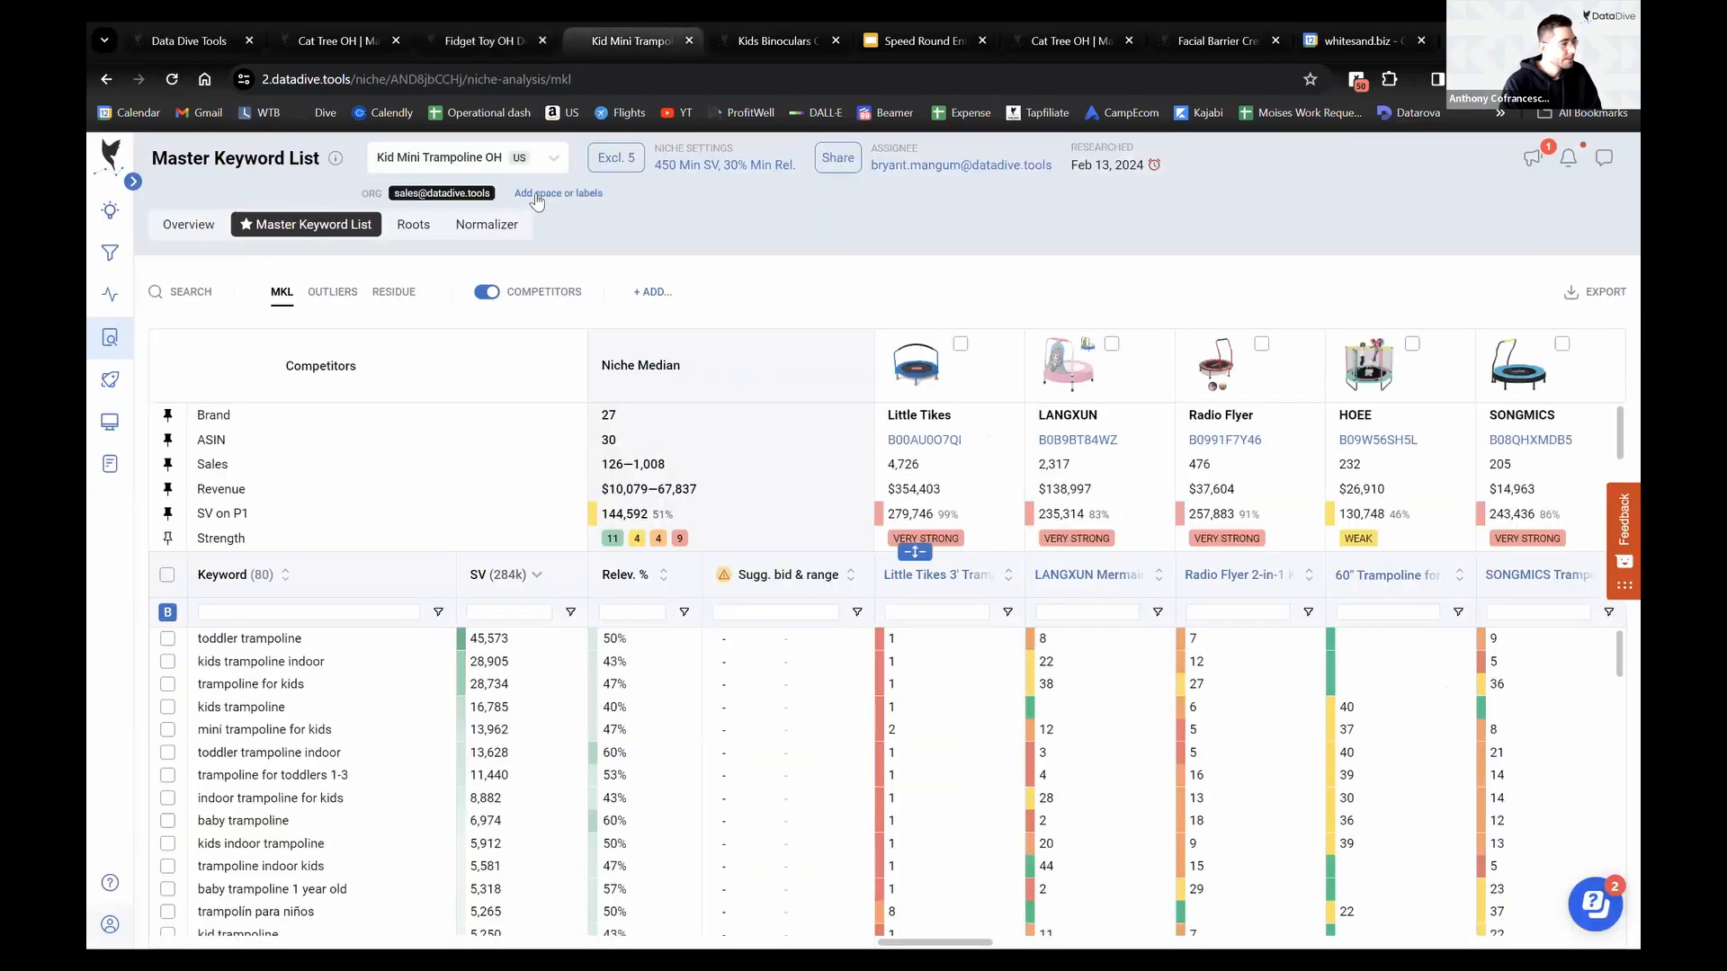
left_click(540, 200)
left_click(772, 359)
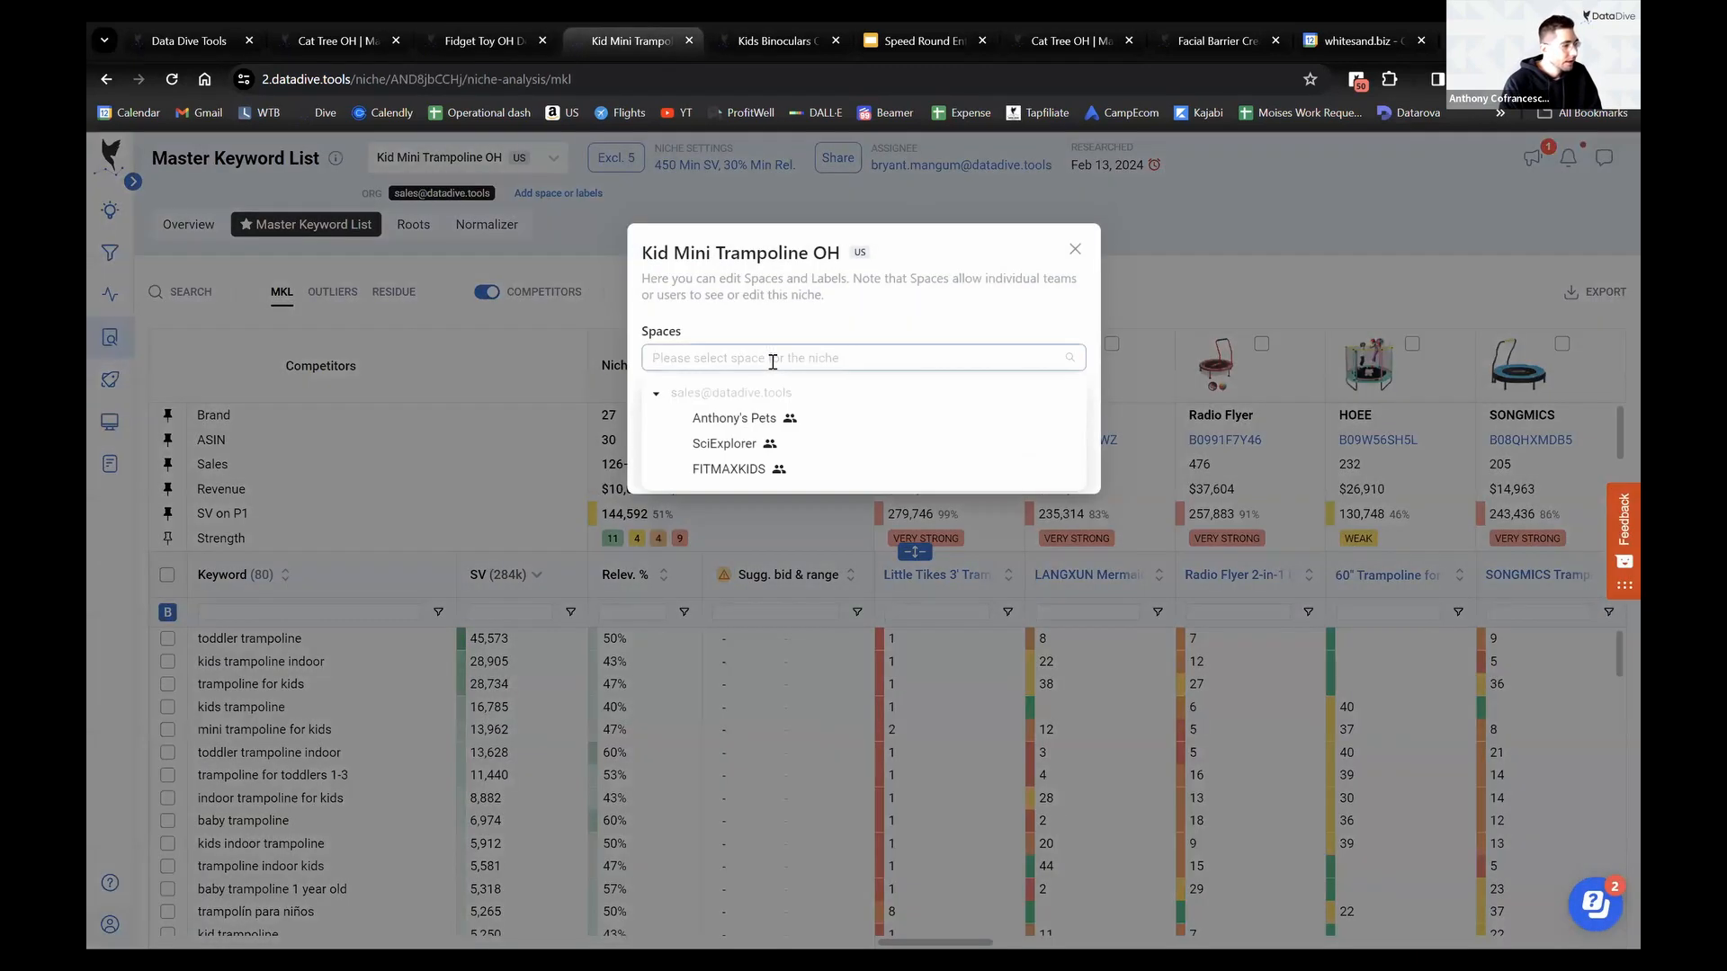
left_click(719, 470)
left_click(788, 309)
left_click(780, 426)
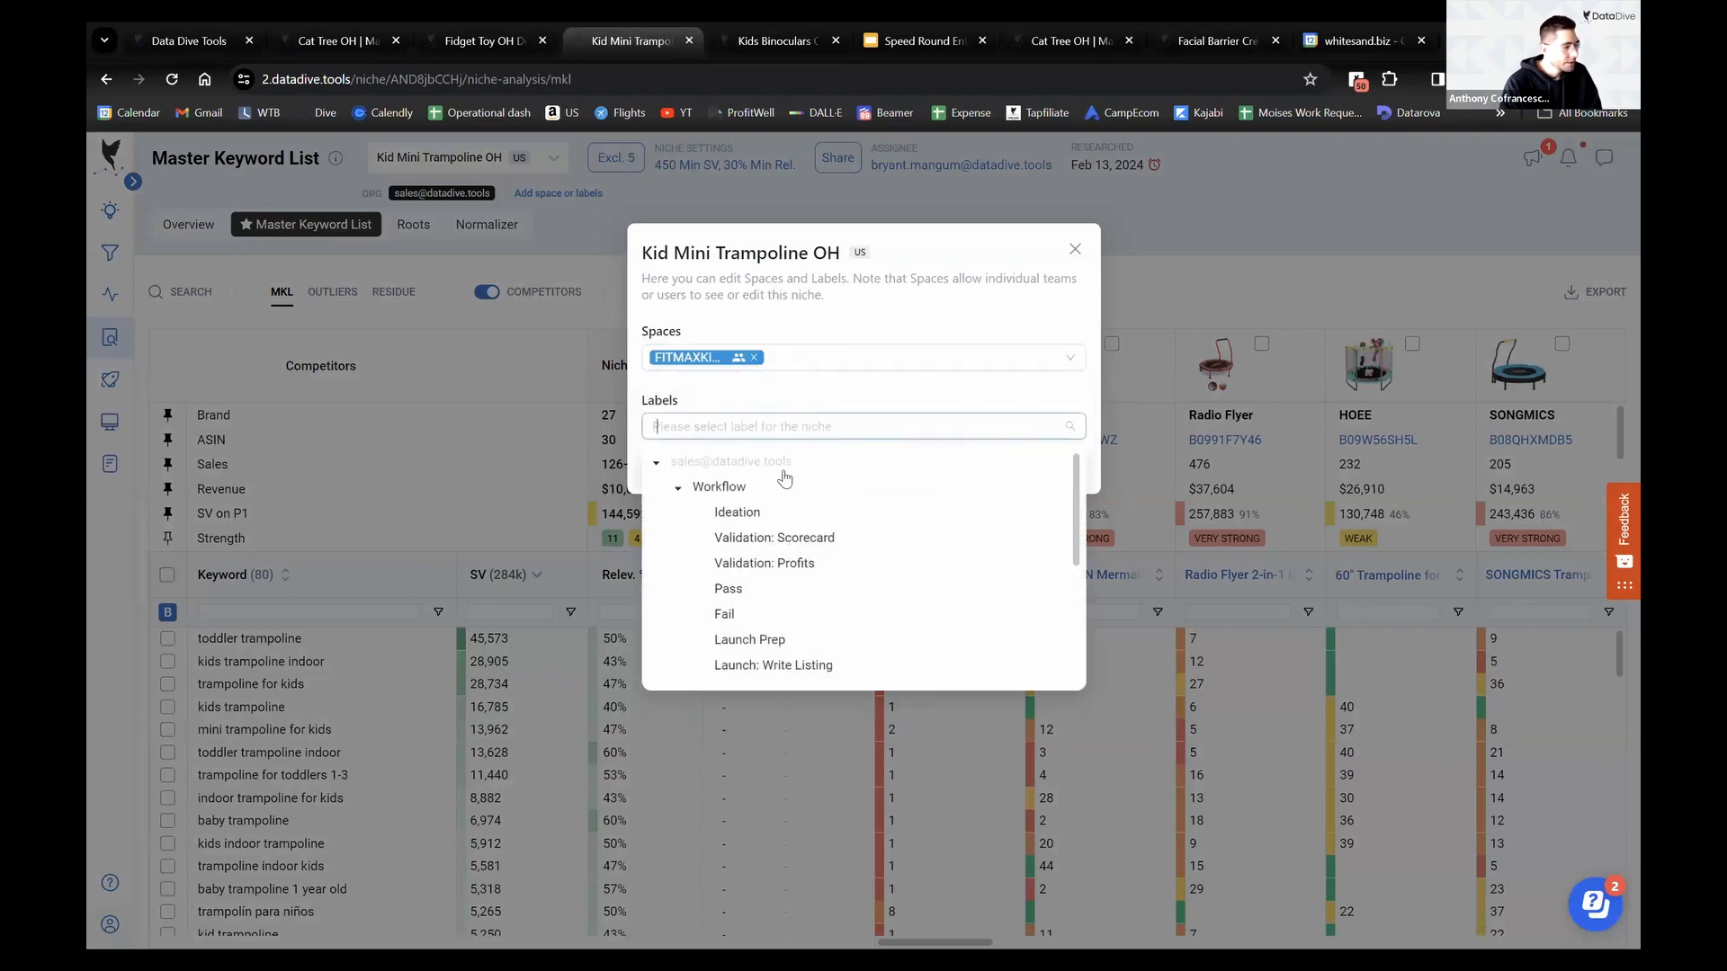
scroll(787, 605, "down", 2)
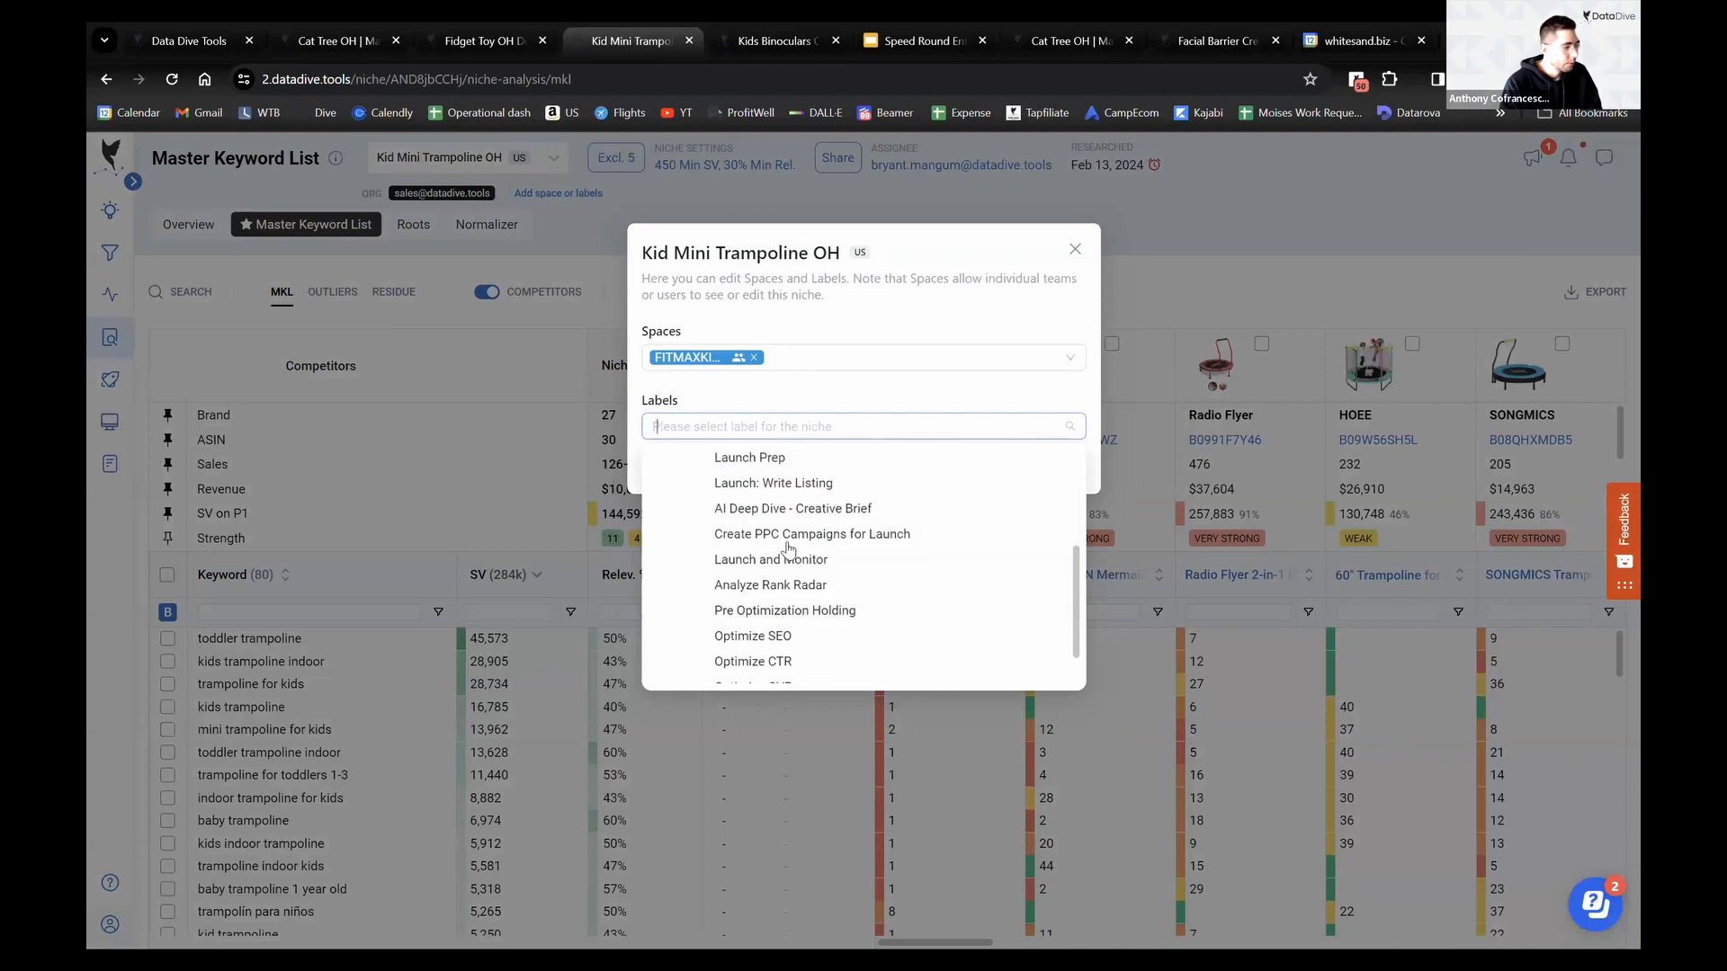
scroll(779, 504, "up", 1)
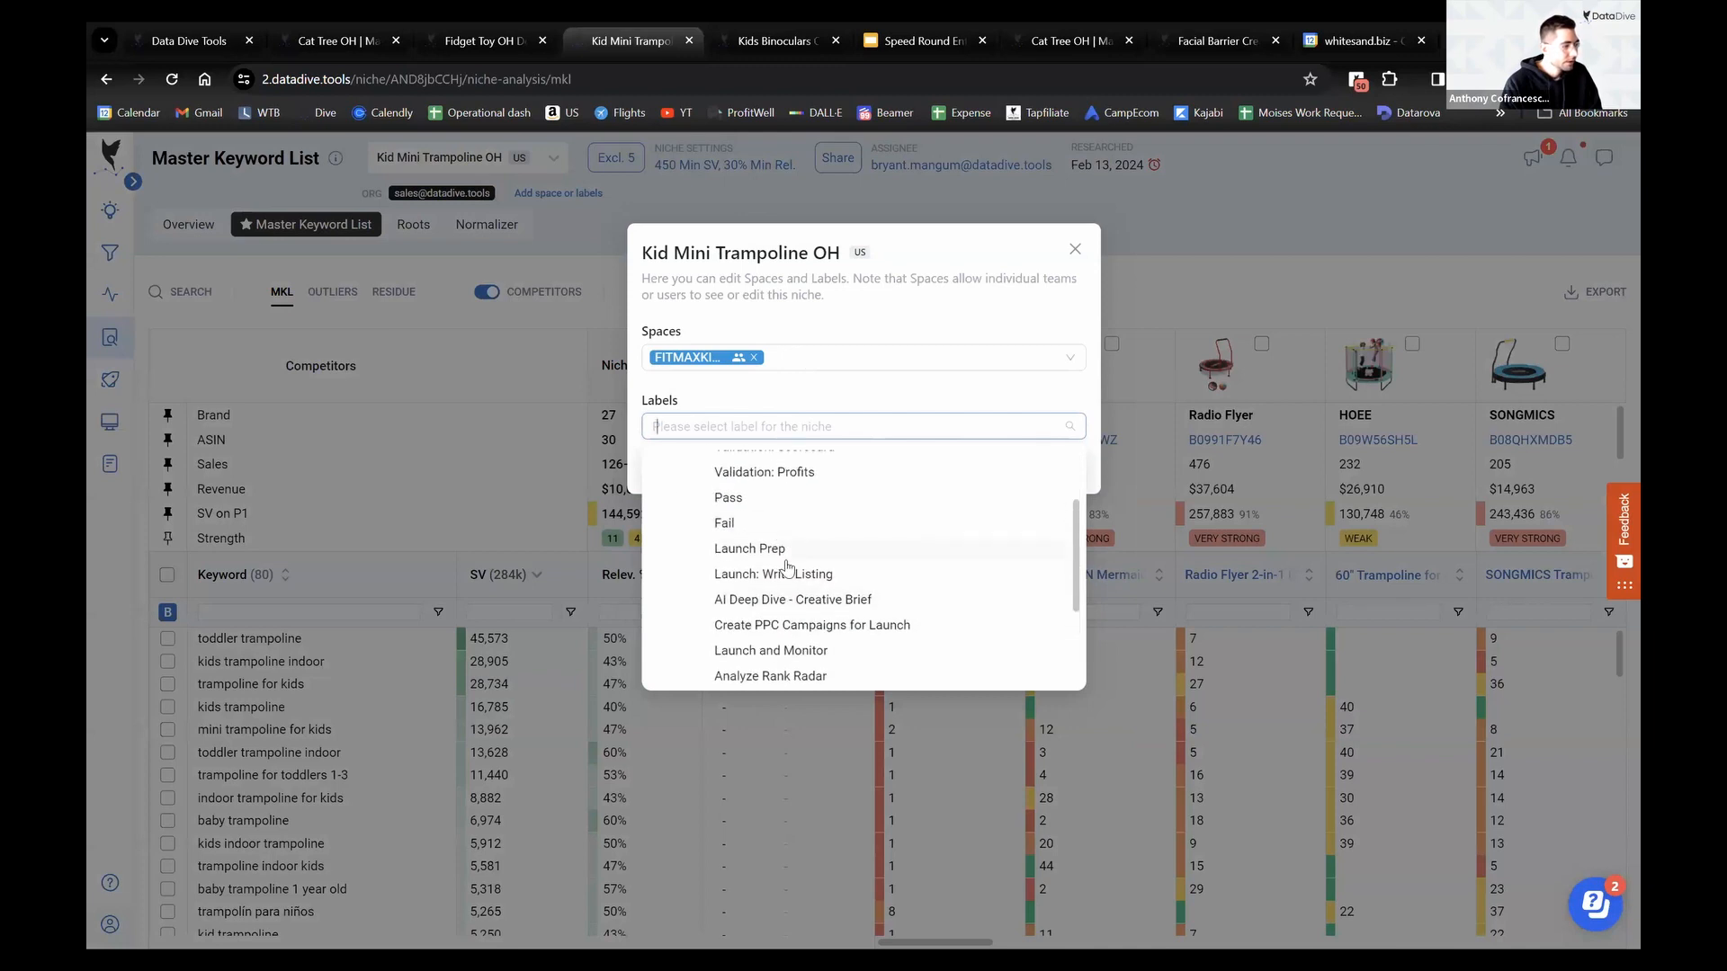
left_click(781, 547)
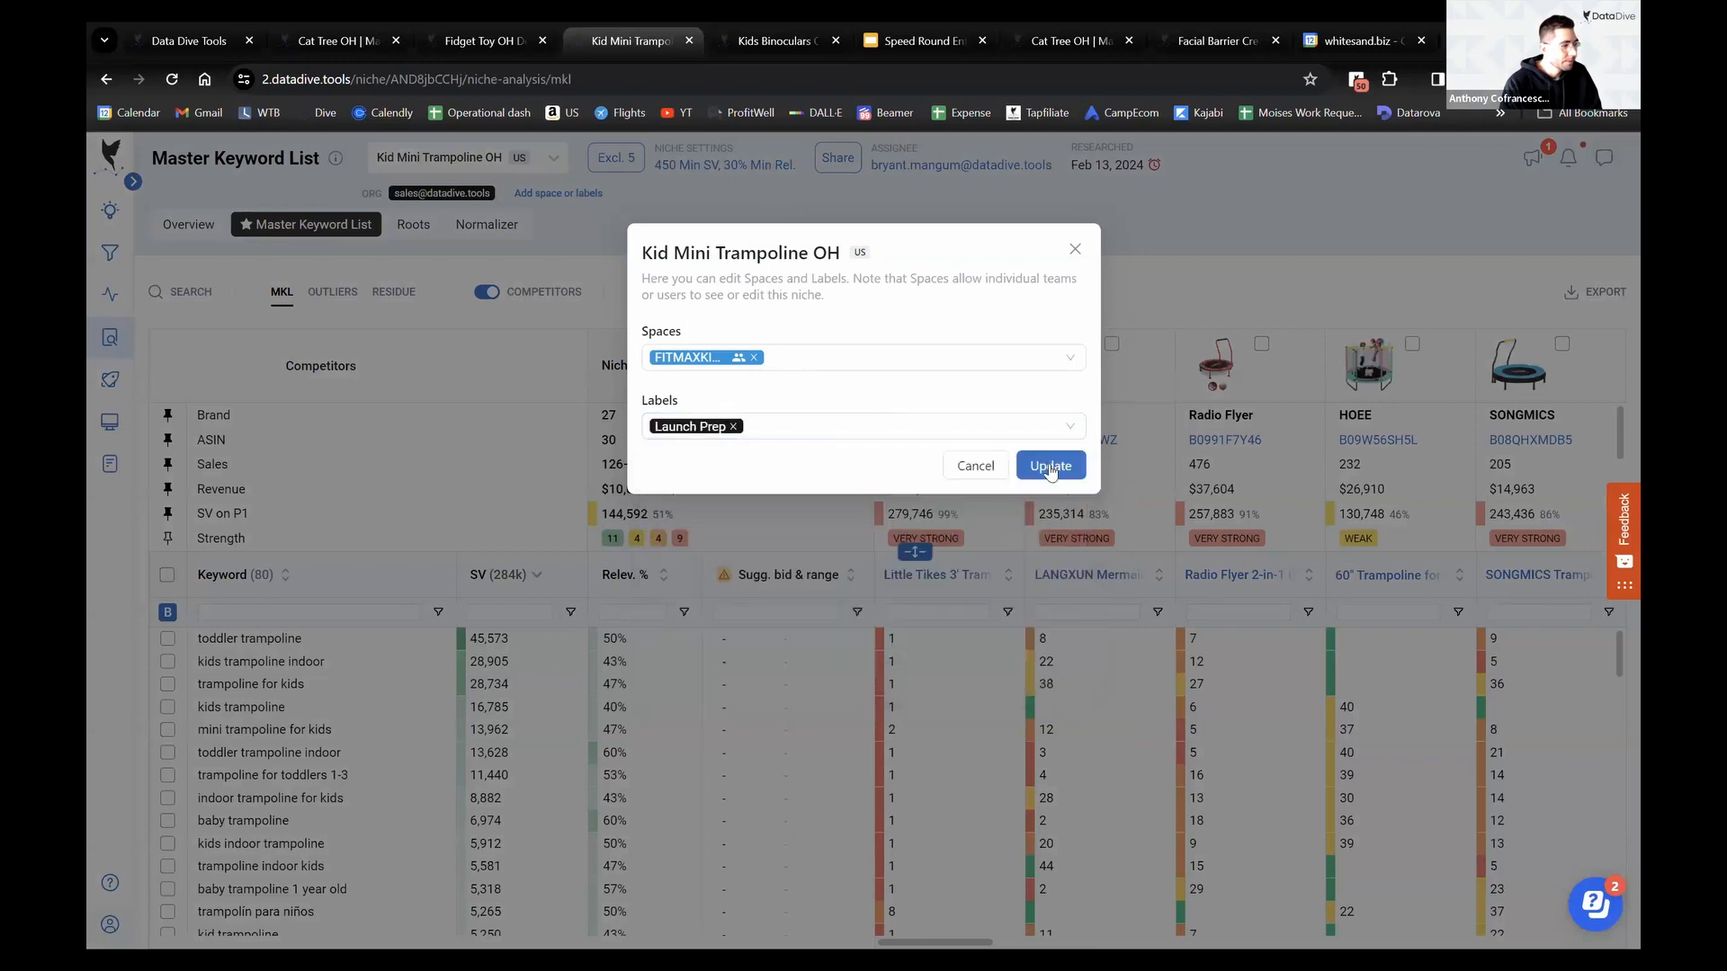
left_click(1048, 466)
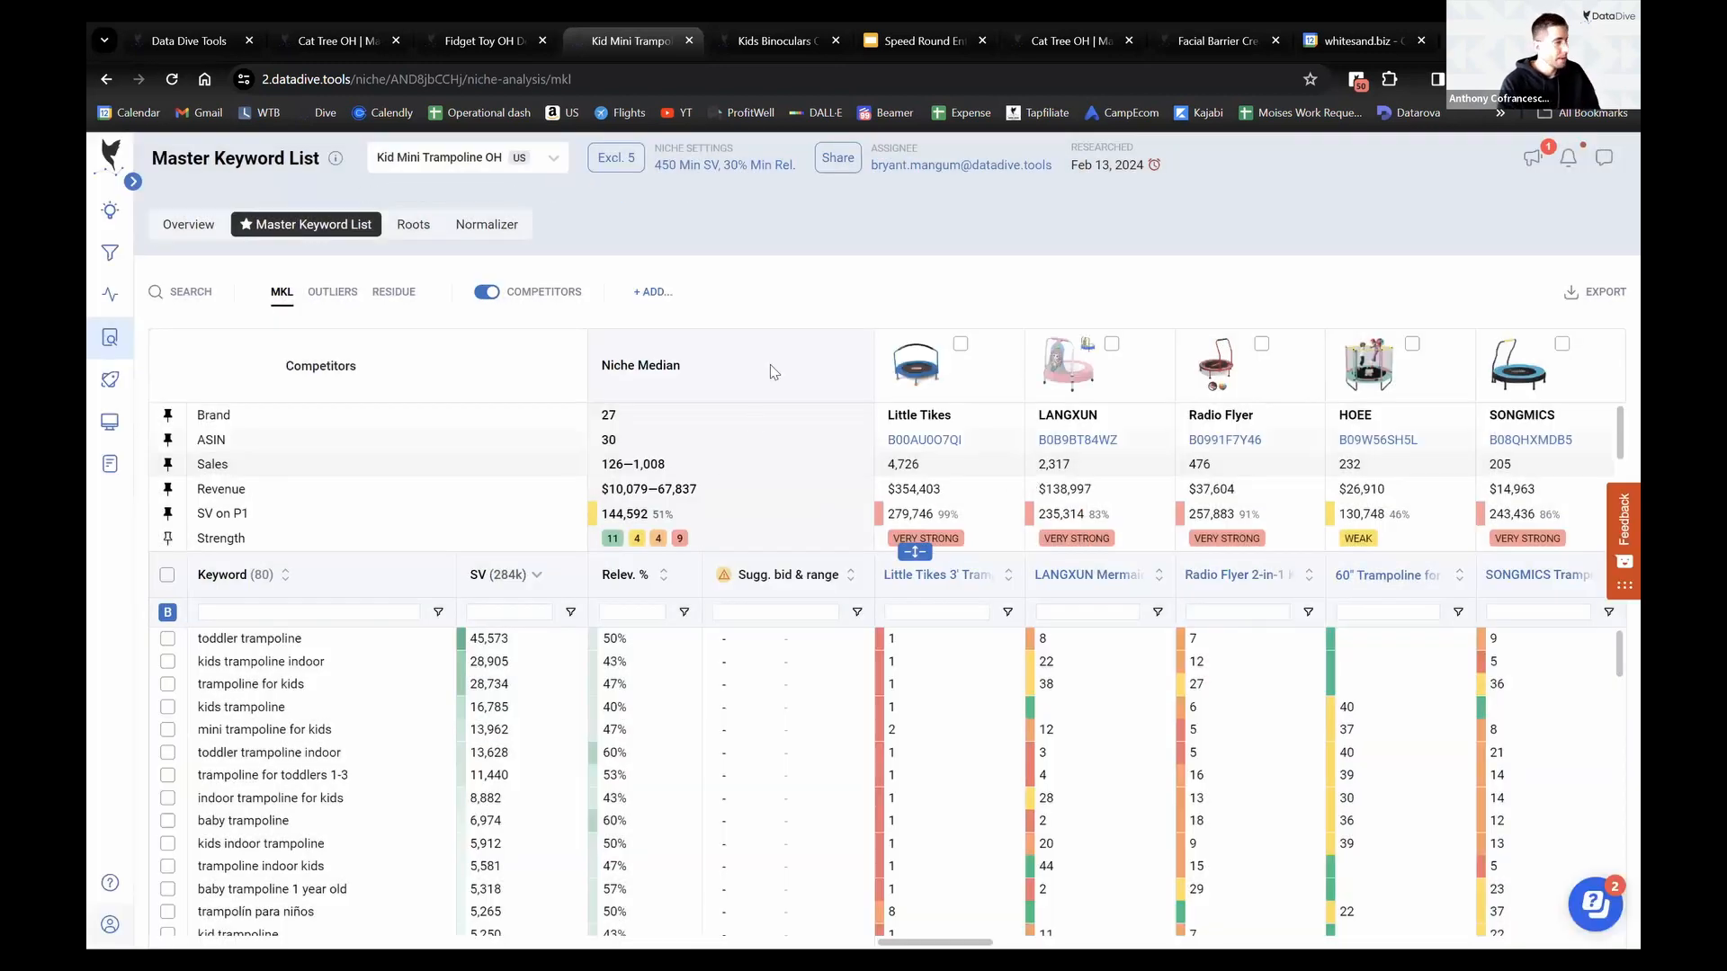
Assign the Kids Binoculars OH niche to the SciExplorer space with only the Optimize PPC label and save the update
left_click(765, 35)
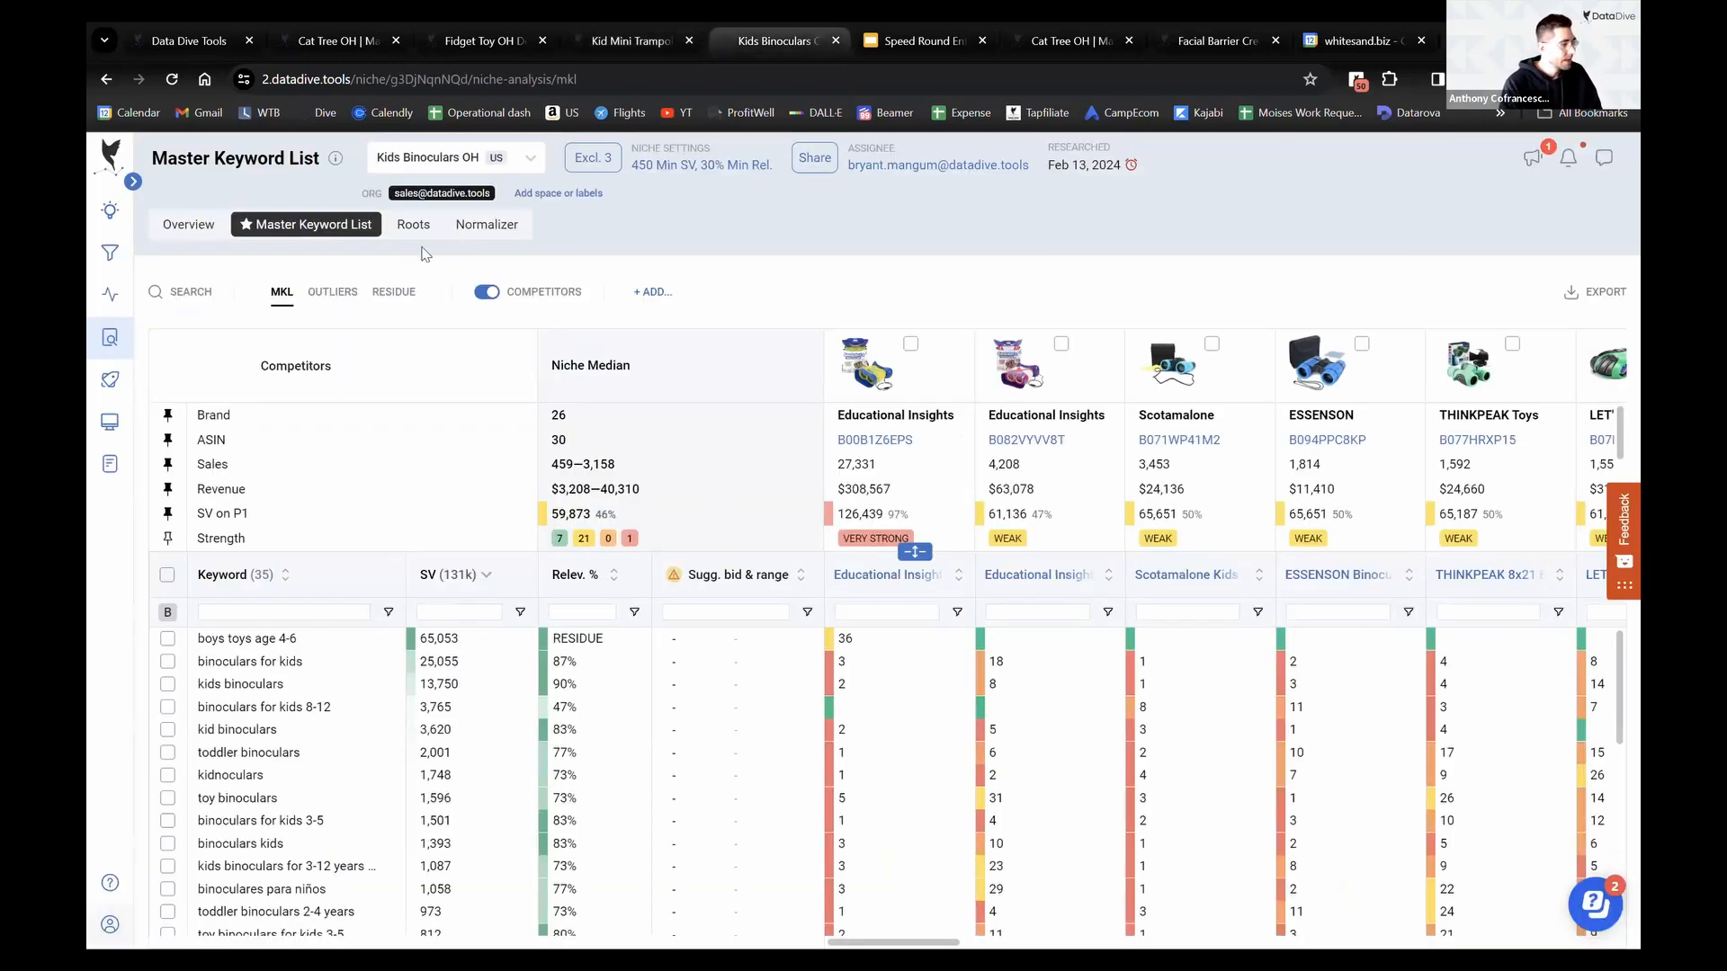
left_click(540, 195)
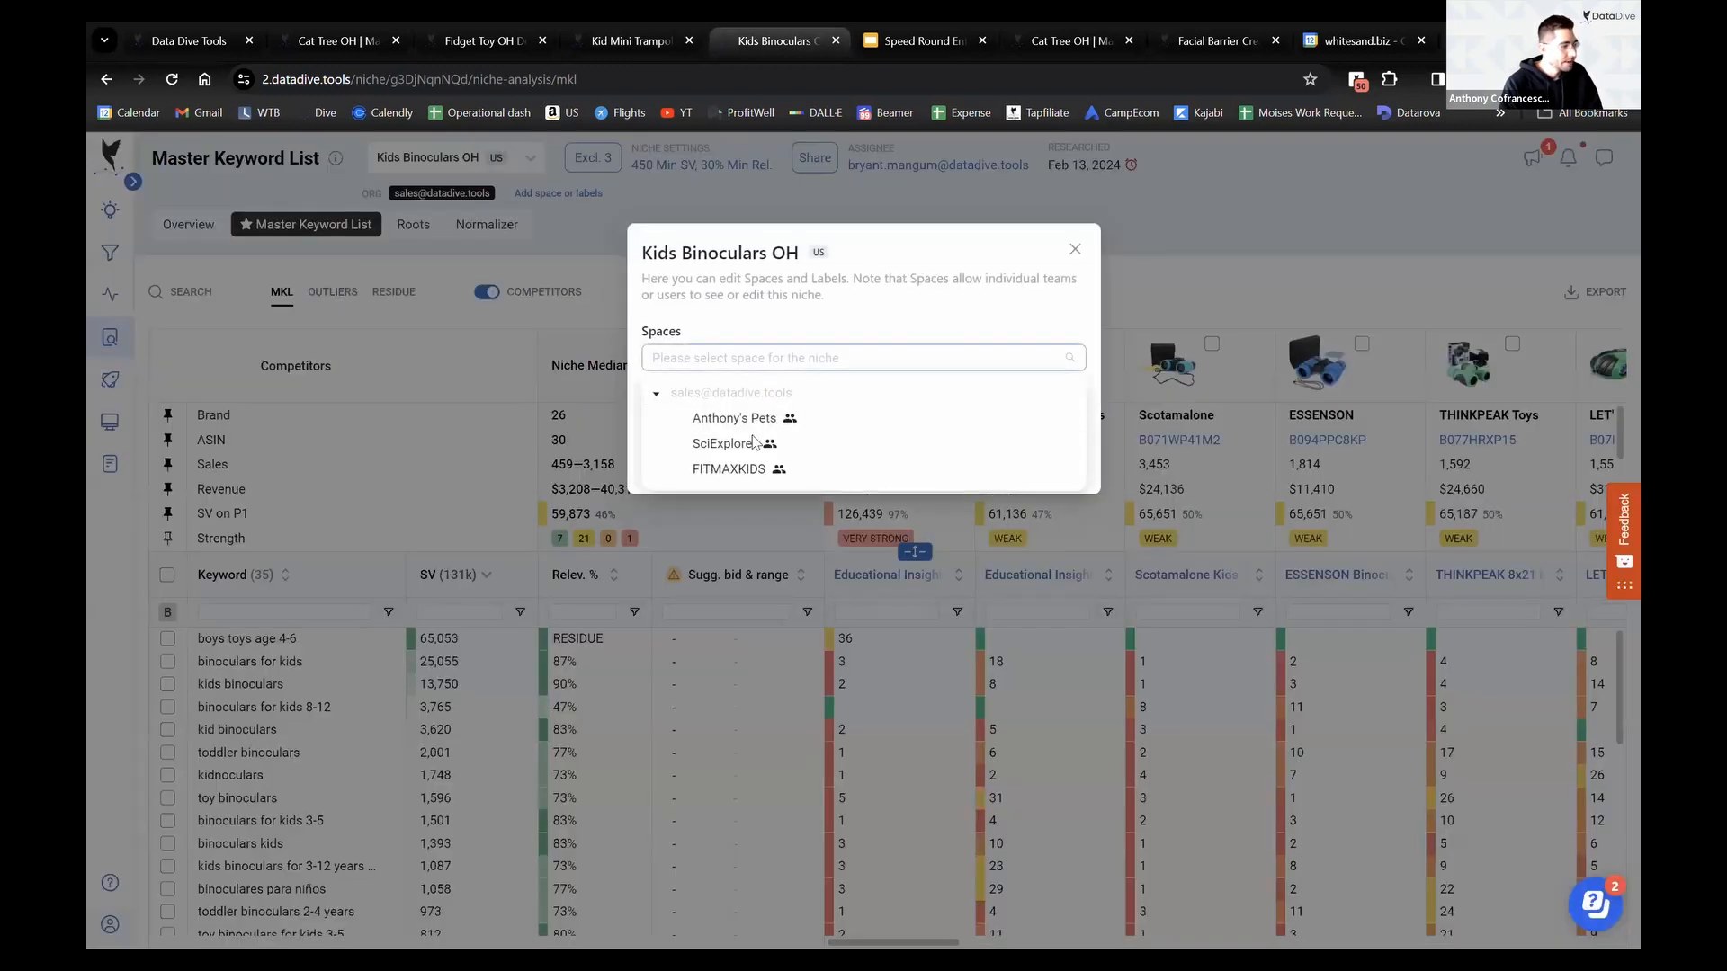
left_click(742, 444)
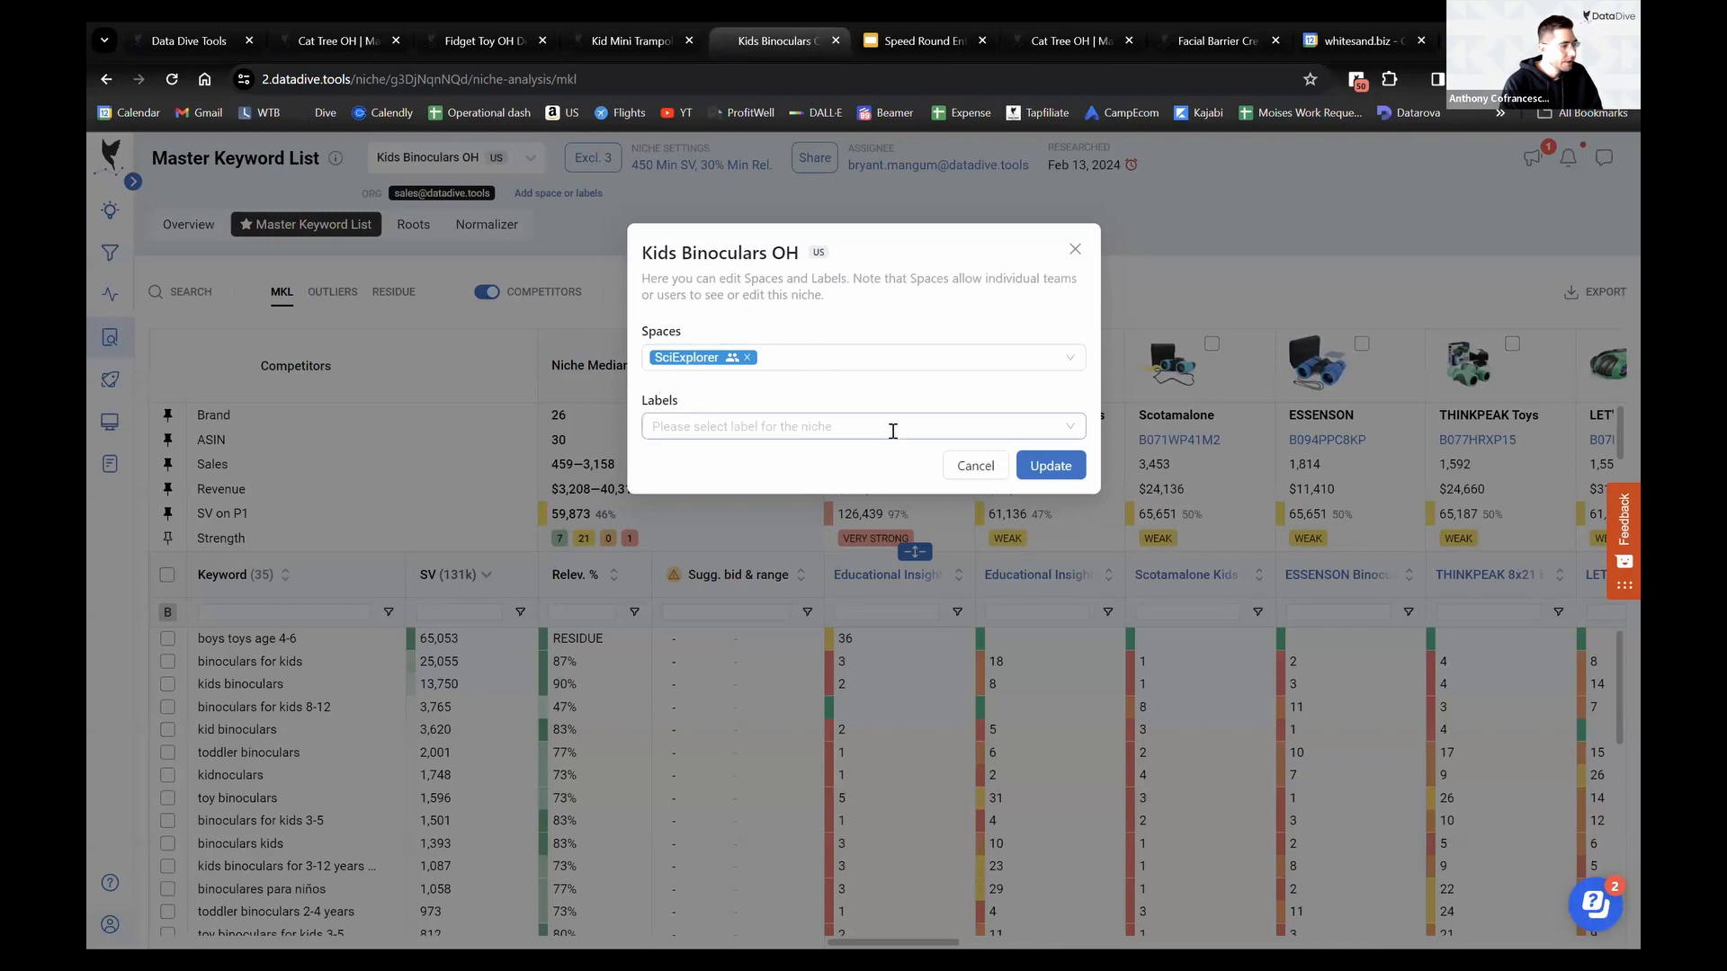
left_click(894, 428)
scroll(807, 614, "down", 2)
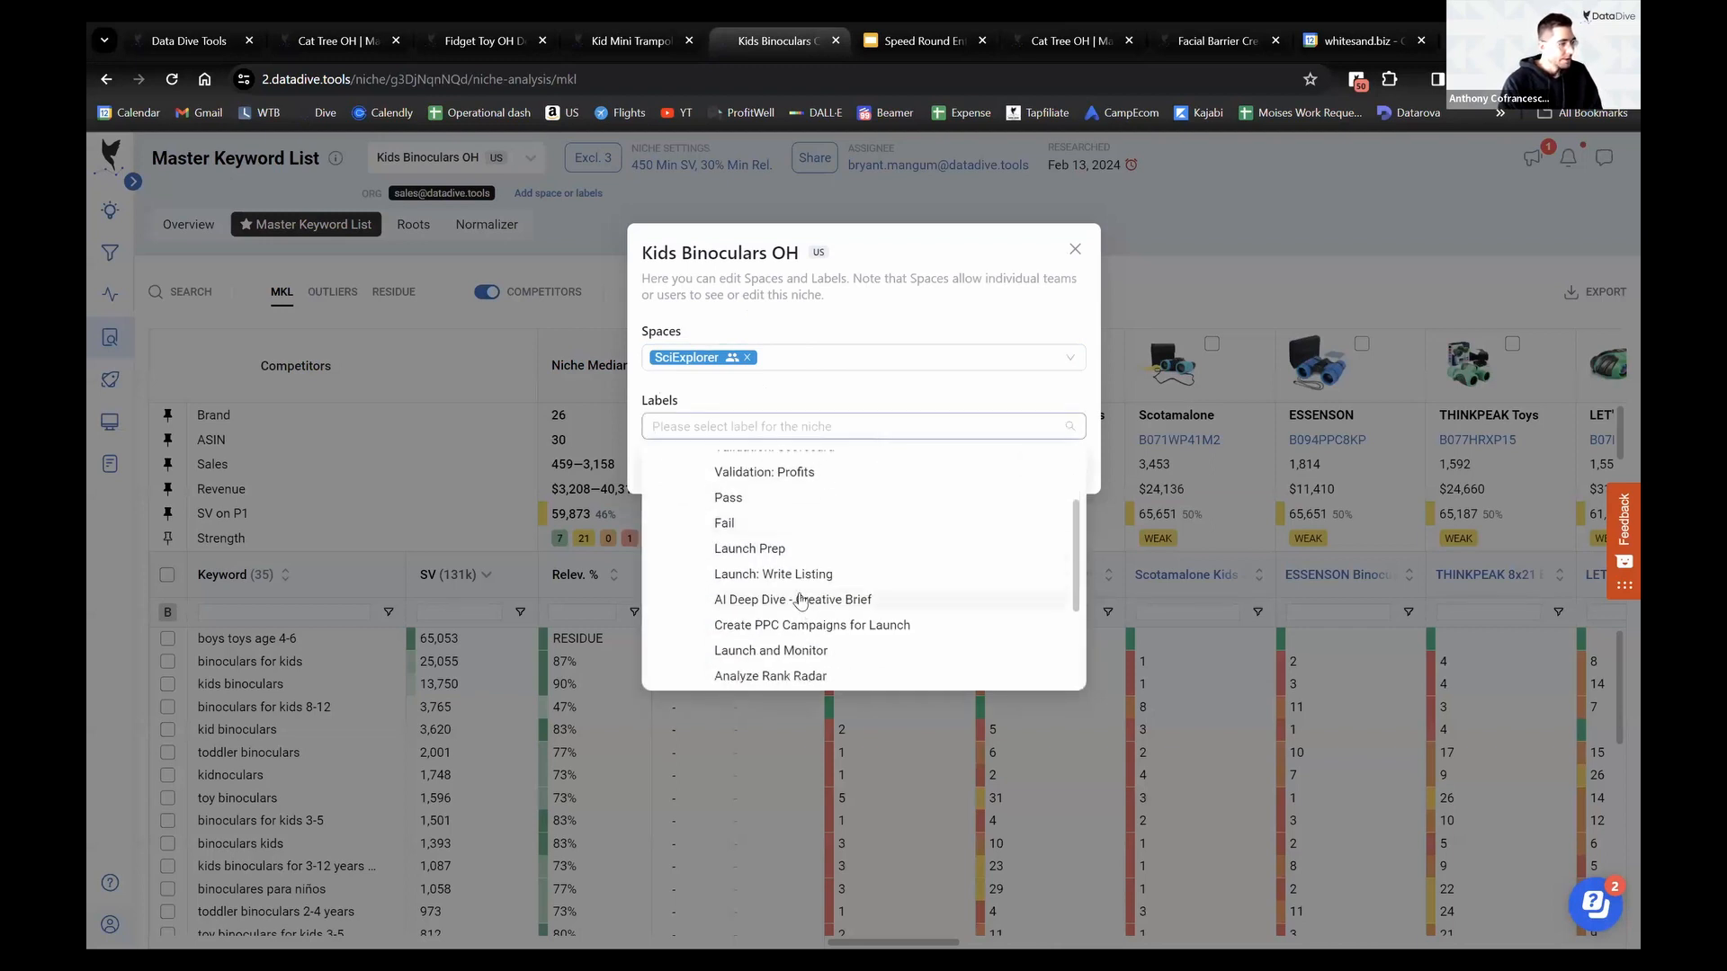
scroll(799, 601, "up", 1)
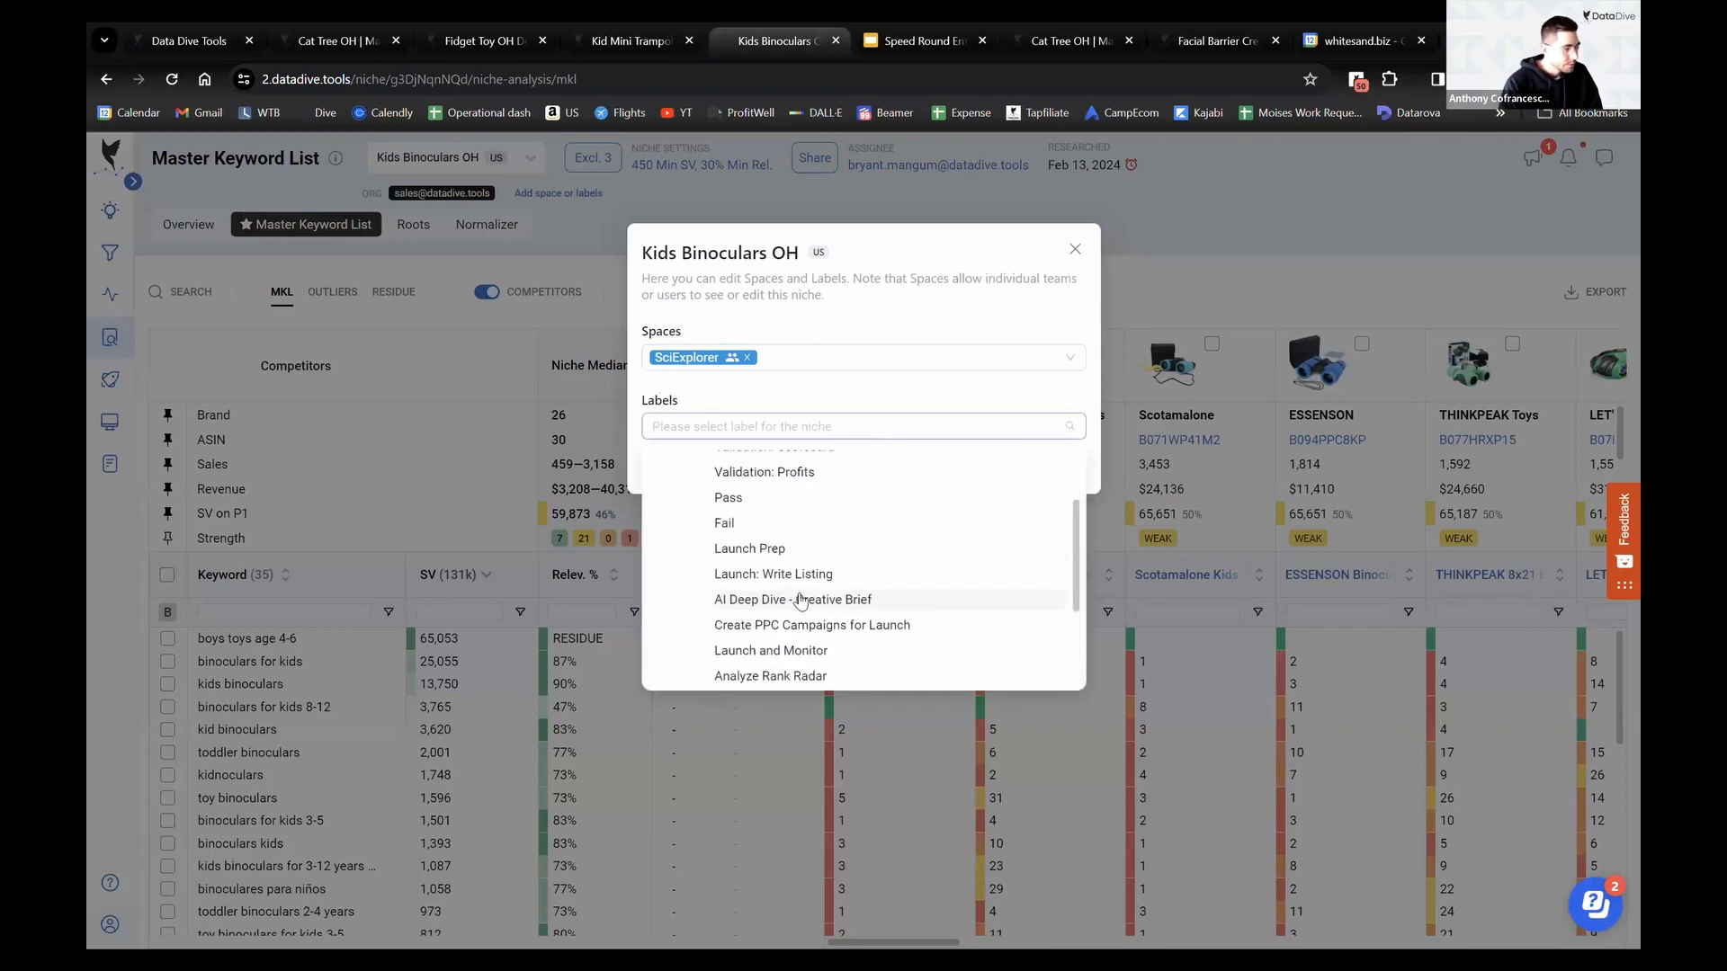
left_click(794, 527)
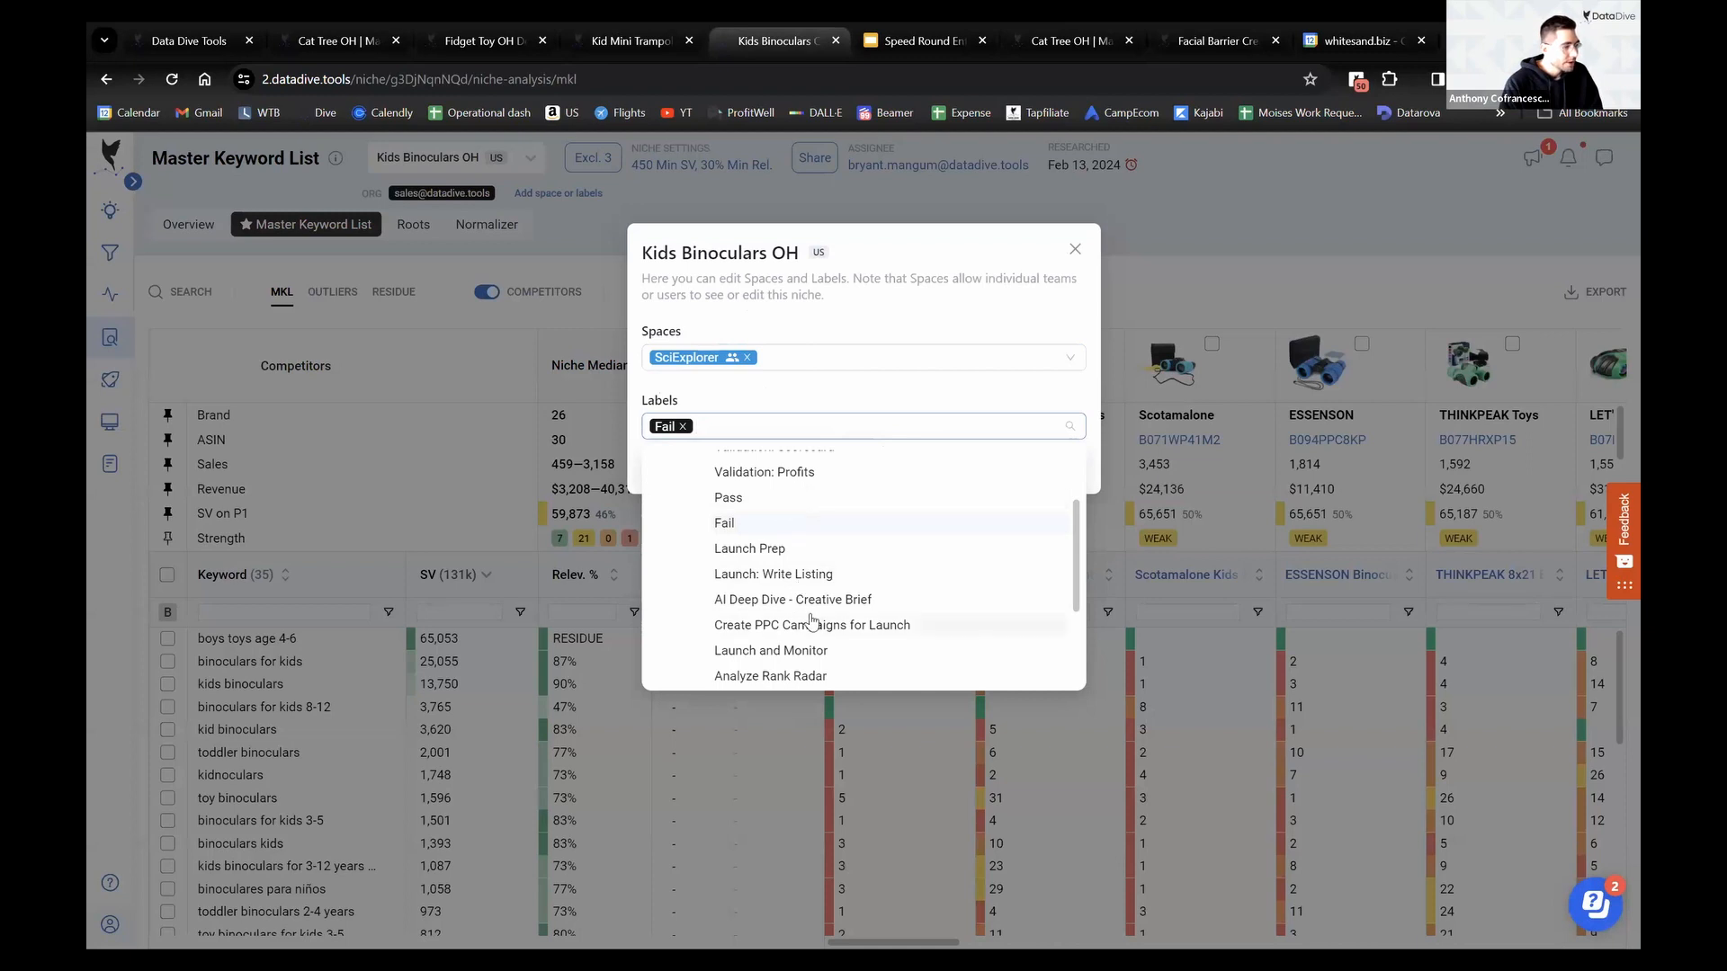
scroll(810, 620, "down", 1)
scroll(813, 575, "down", 1)
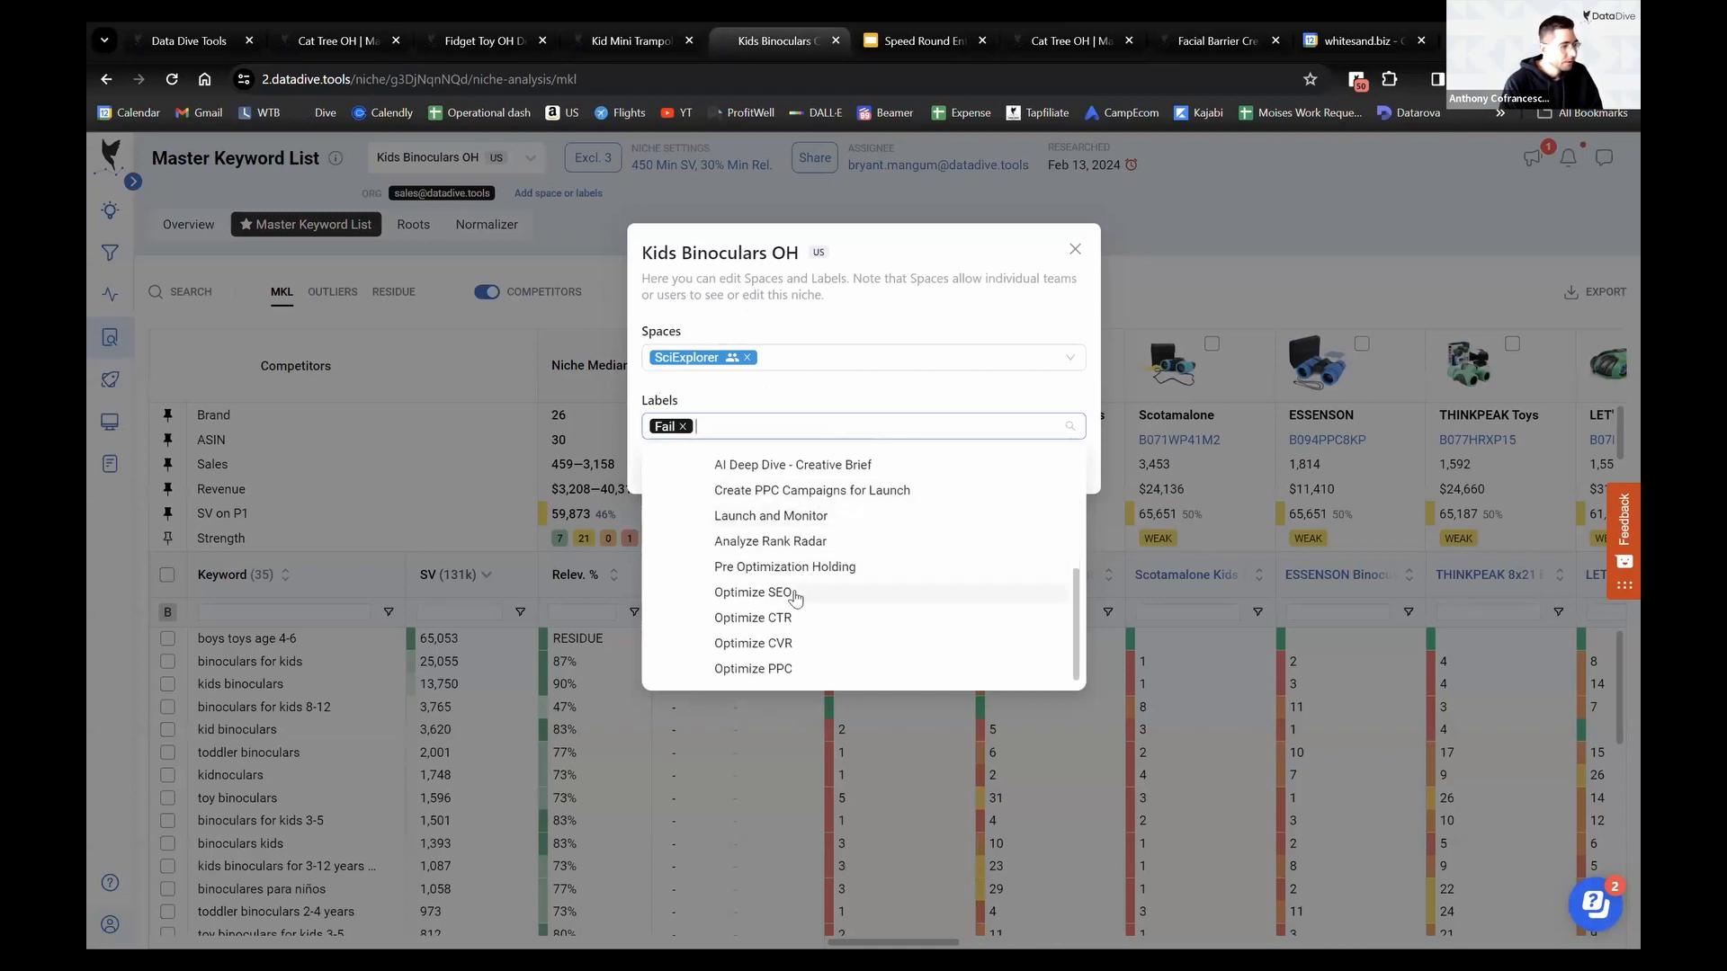
left_click(803, 668)
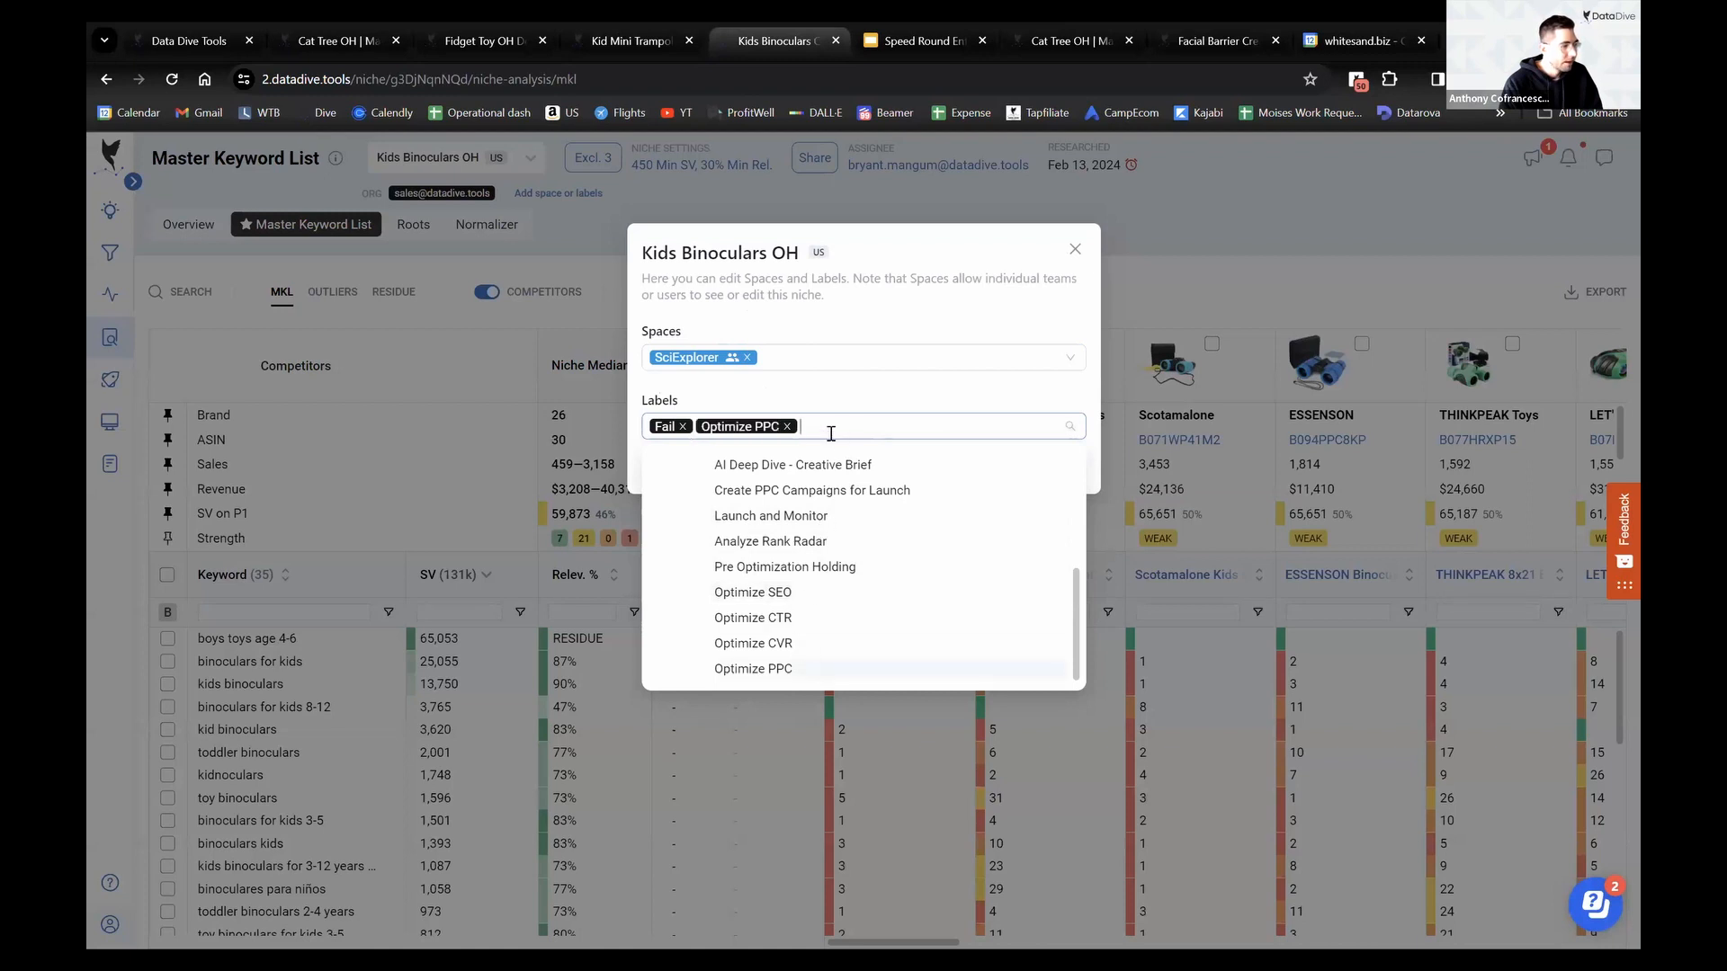
left_click(683, 427)
left_click(789, 410)
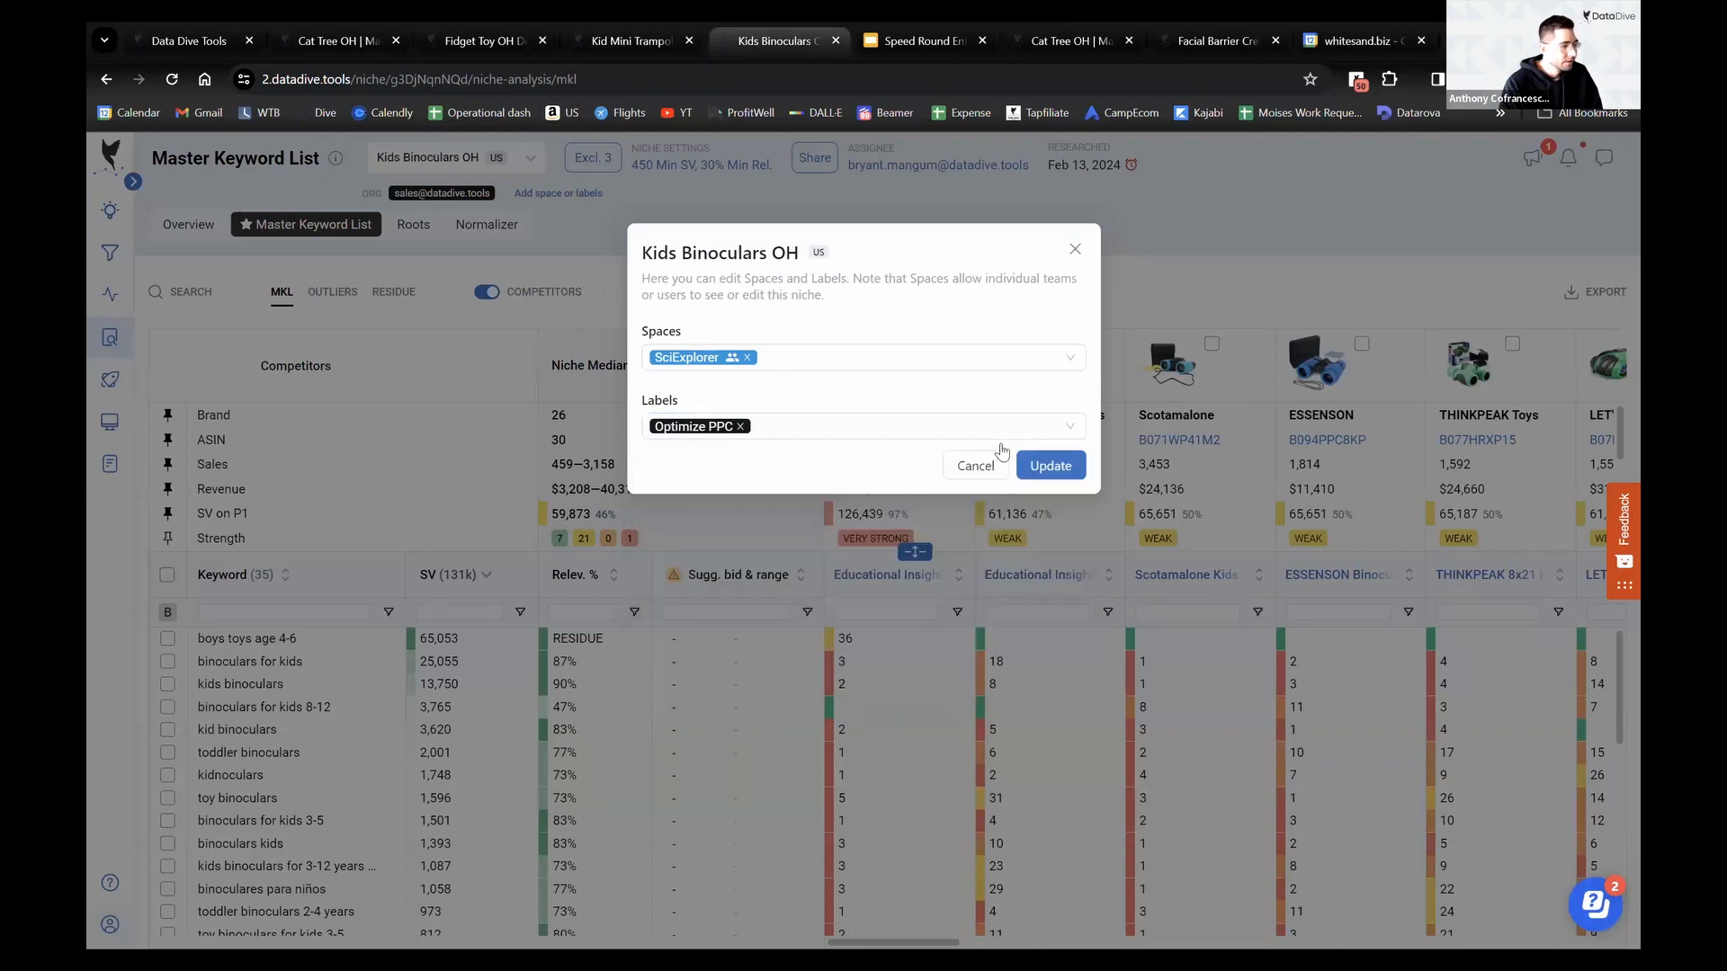
left_click(1034, 467)
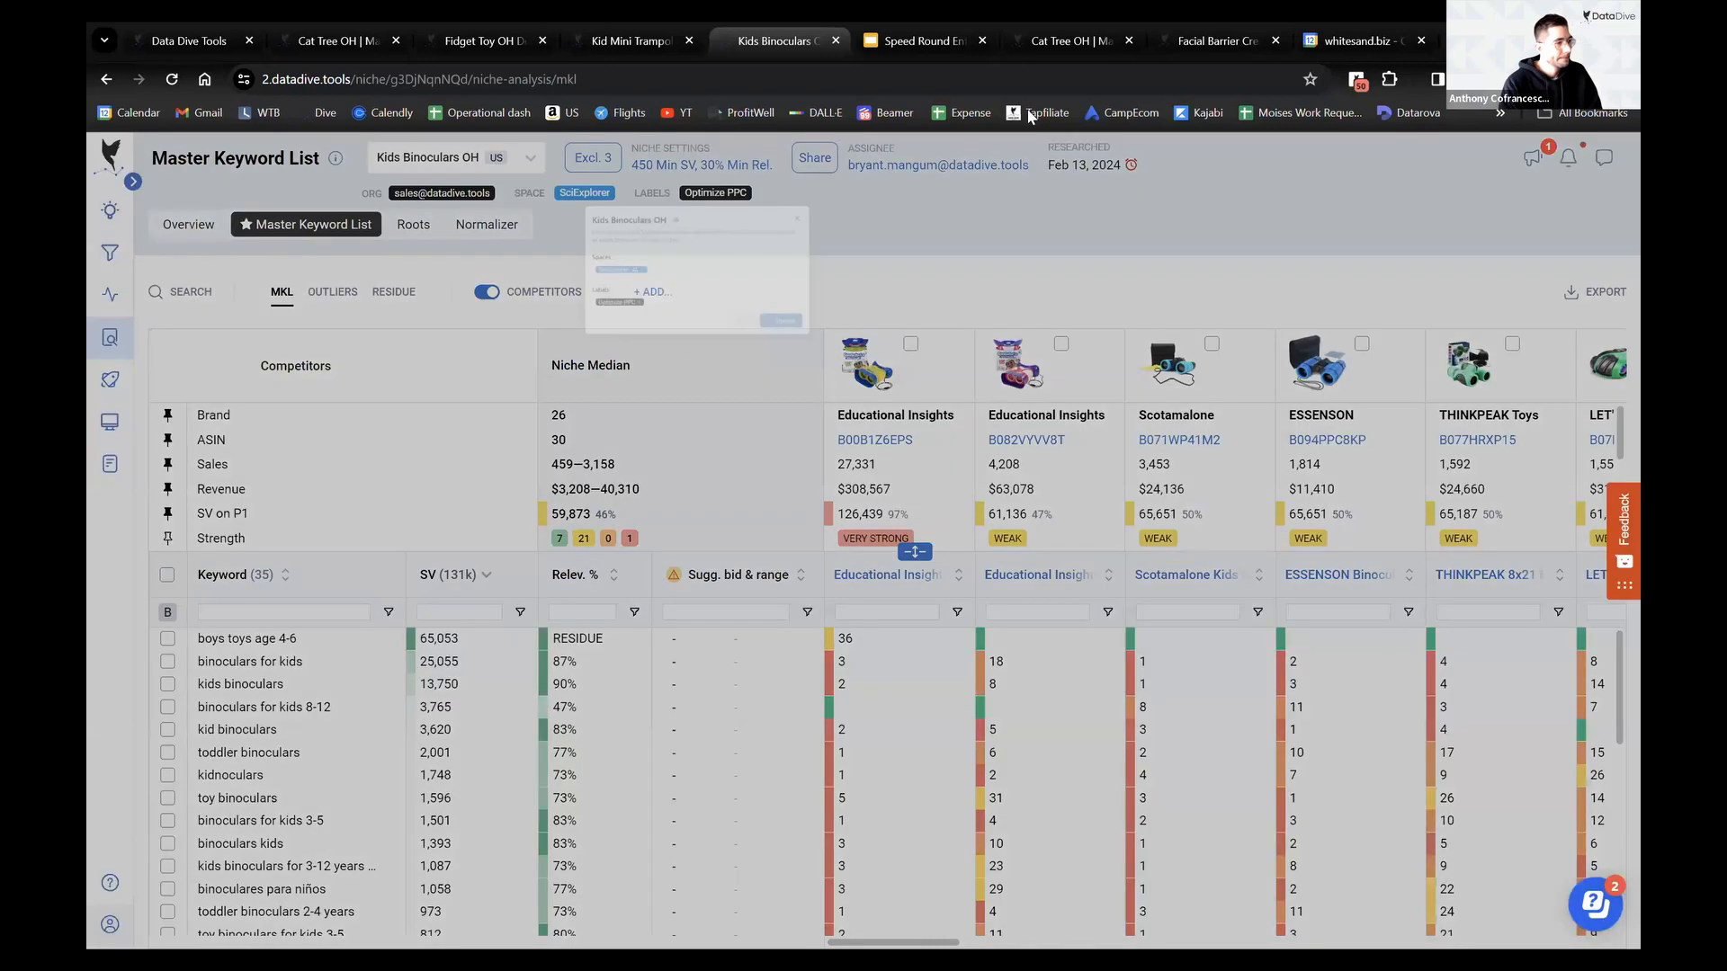
Close the duplicate Cat Tree OH and the Facial Barrier Cream browser tabs
left_click(1061, 41)
middle_click(1061, 33)
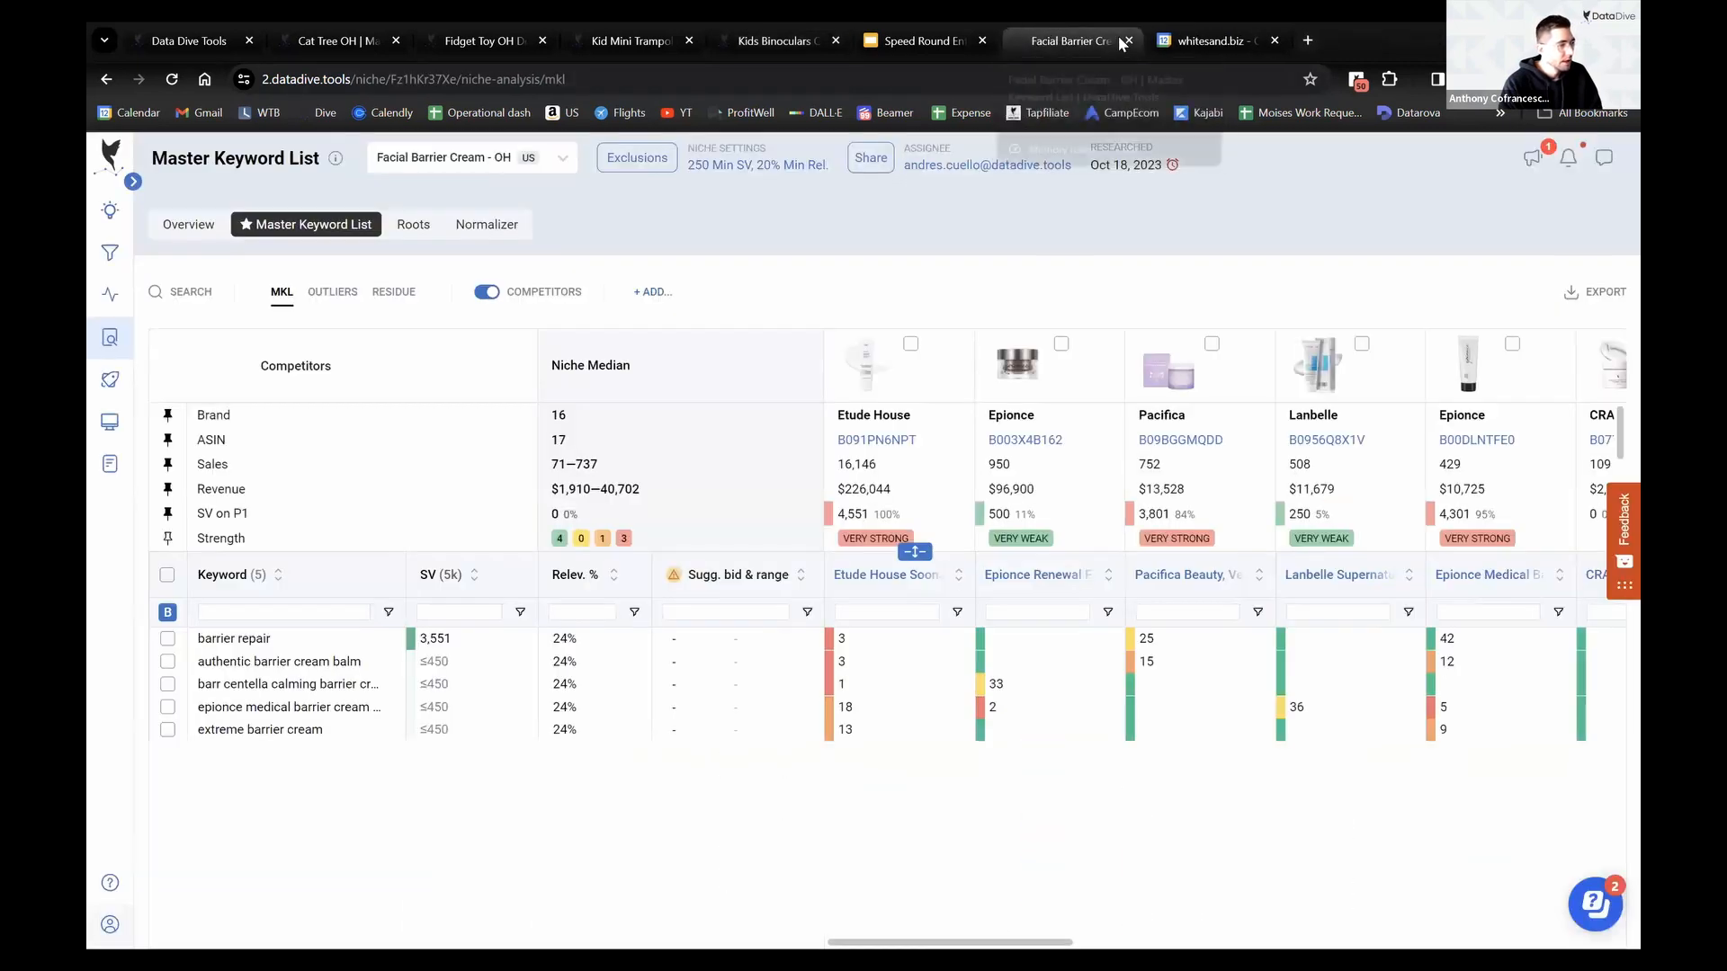
middle_click(1057, 36)
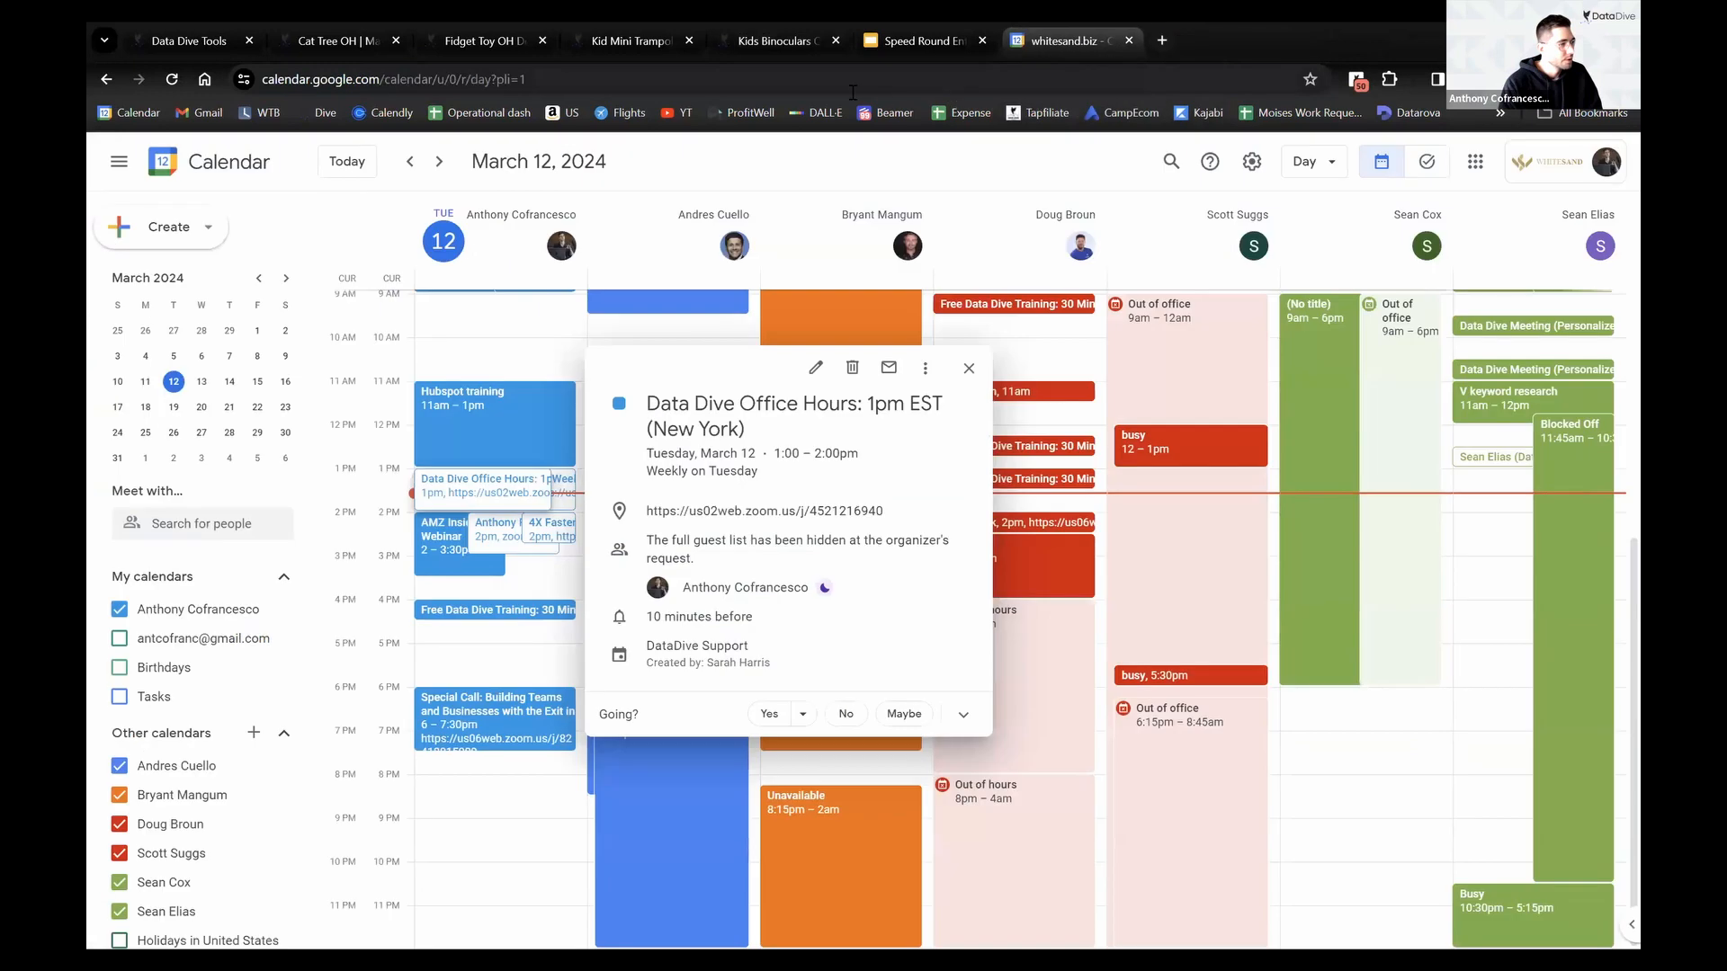
Return to the pipeline board and reload it to refresh the niches in each space
left_click(666, 37)
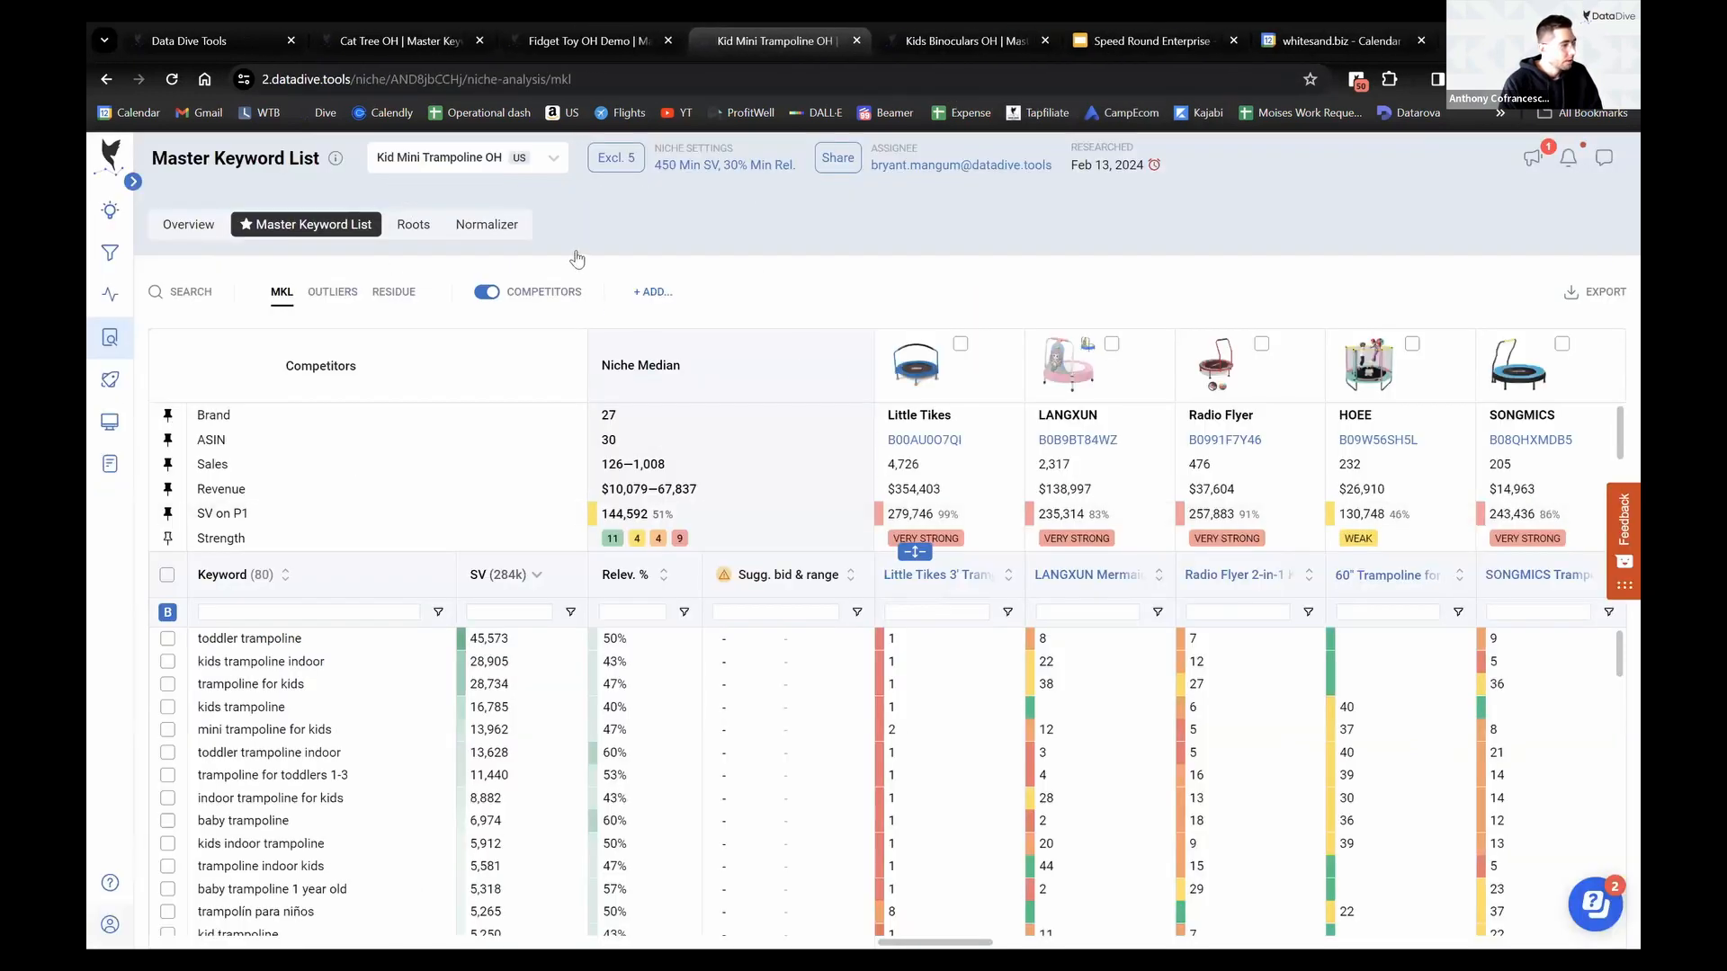
left_click(205, 36)
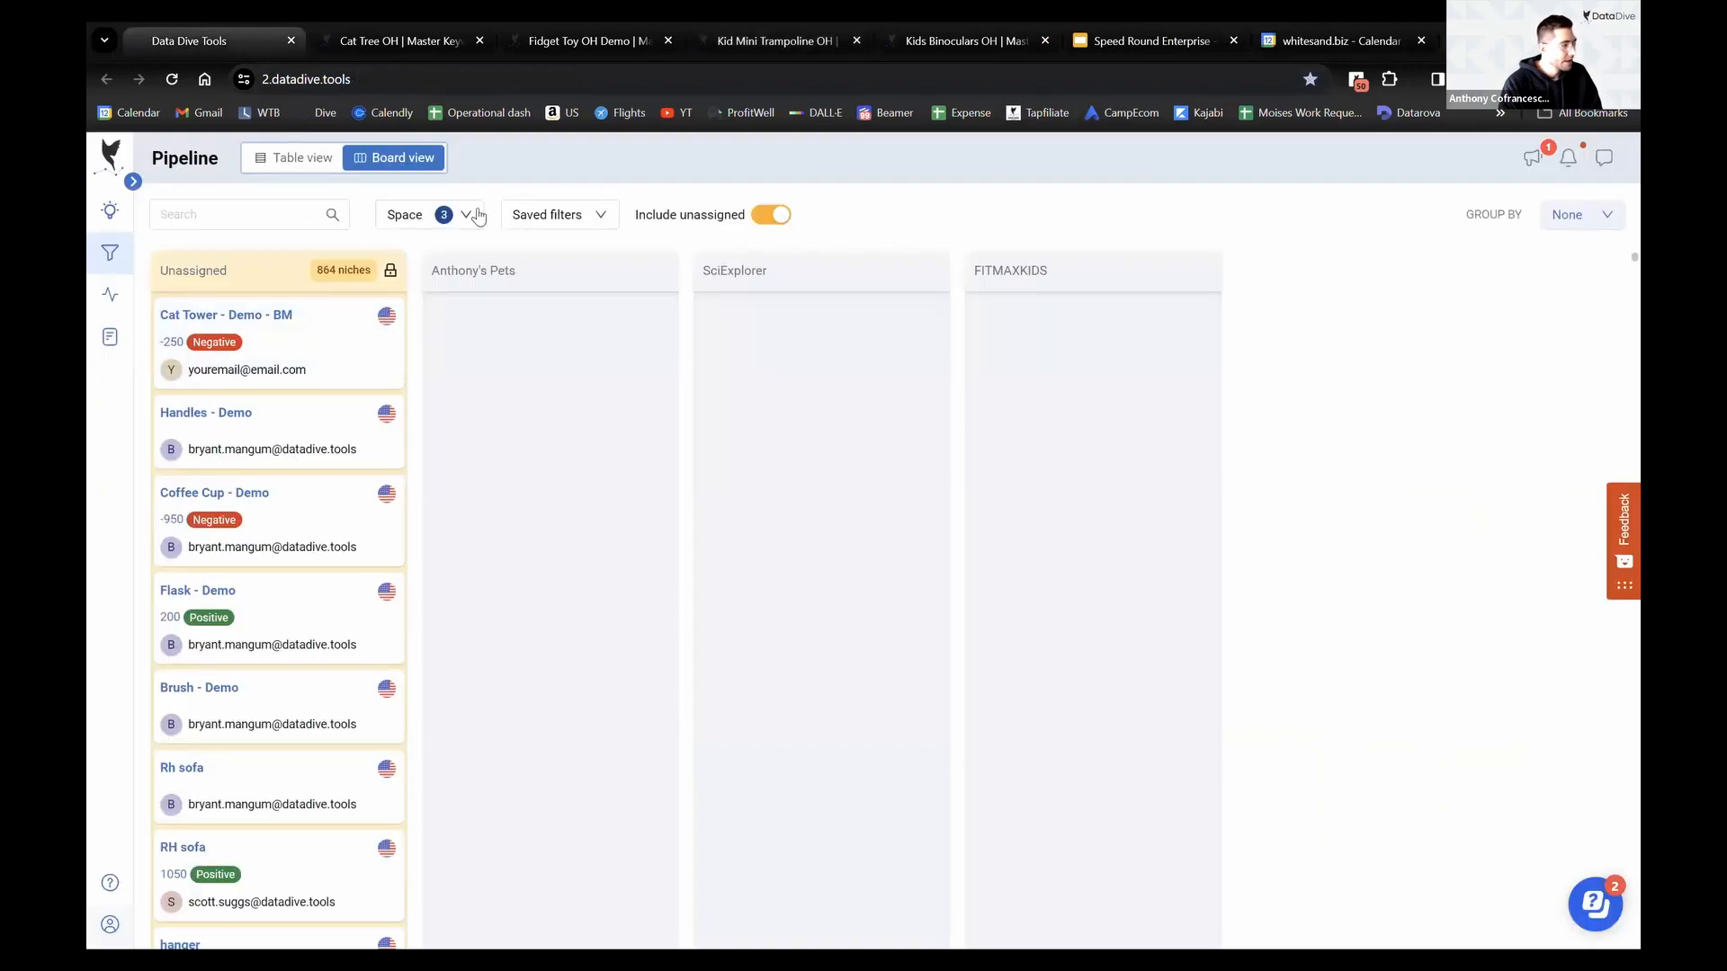
left_click(170, 81)
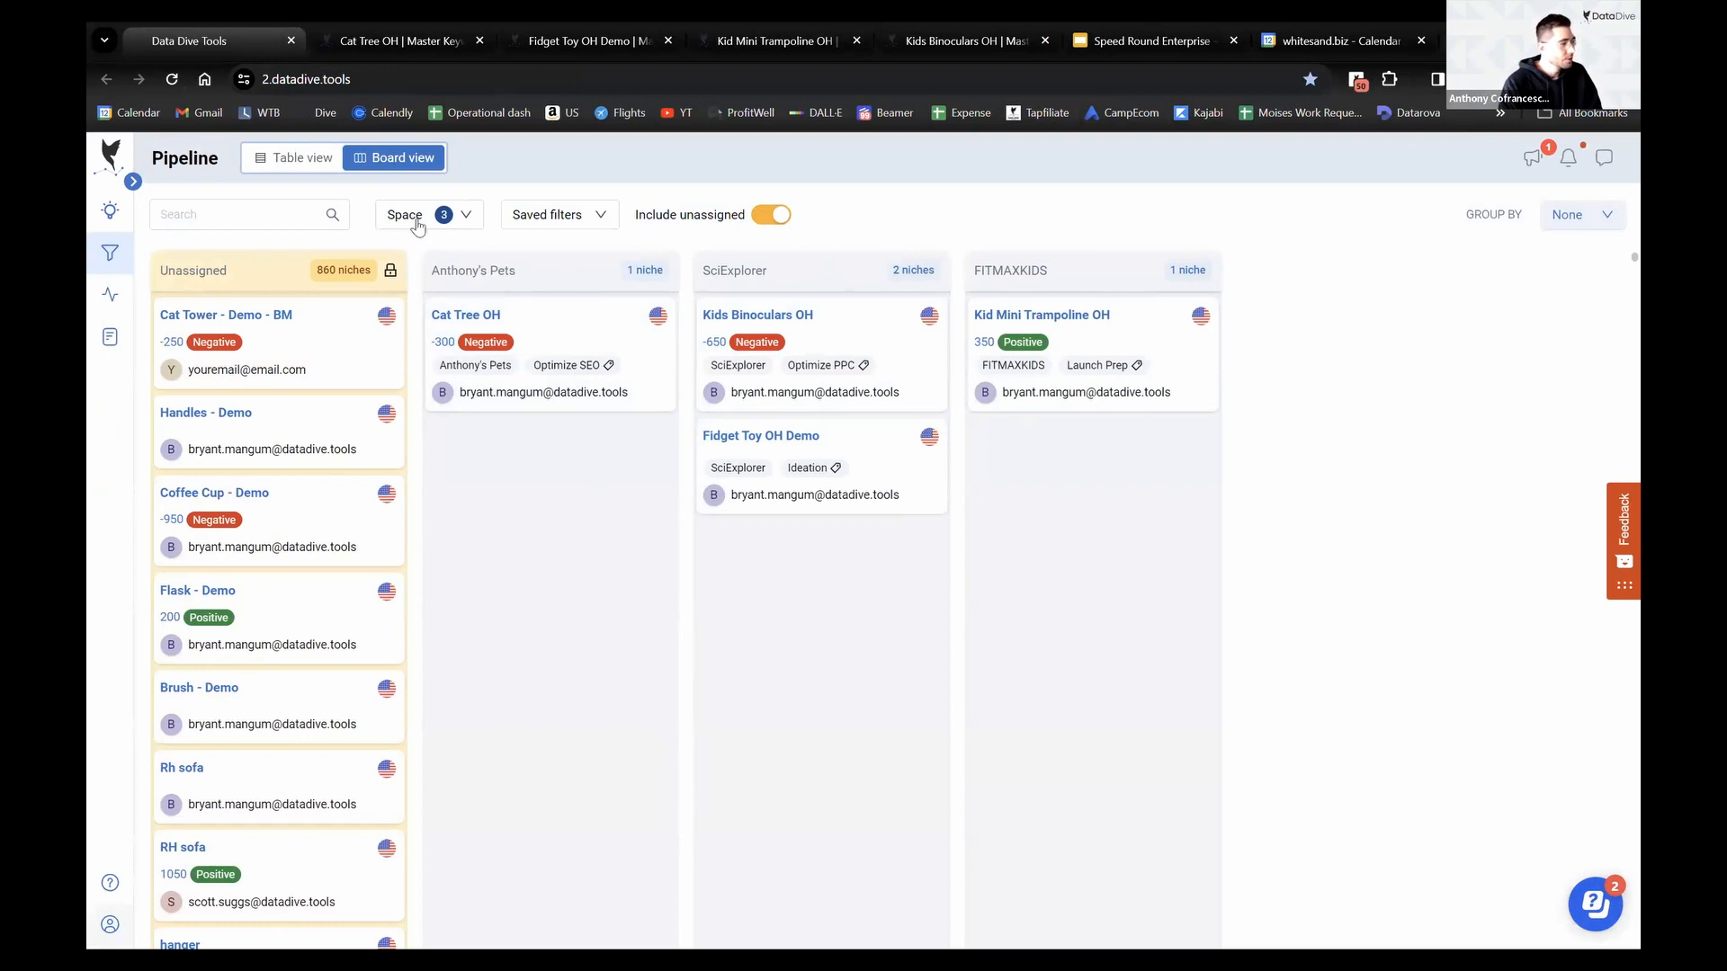
Search the pipeline board for "camp ecom"
left_click(270, 207)
type("camp ecom")
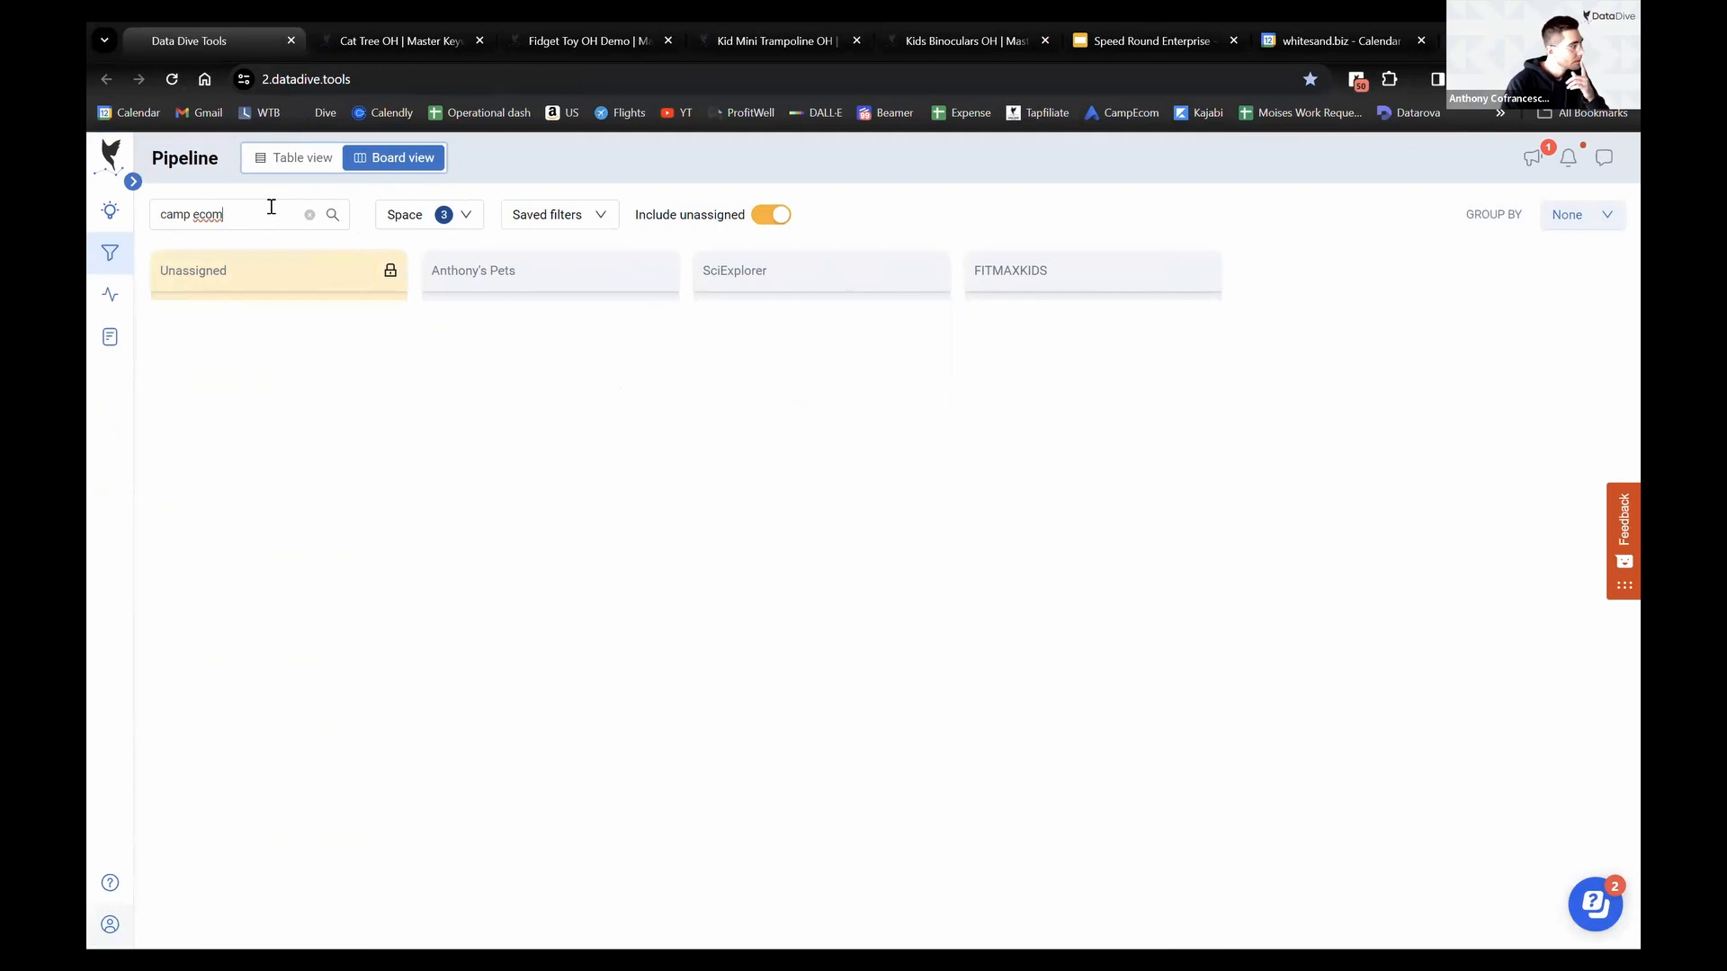
mouse_move(102, 209)
type("CE")
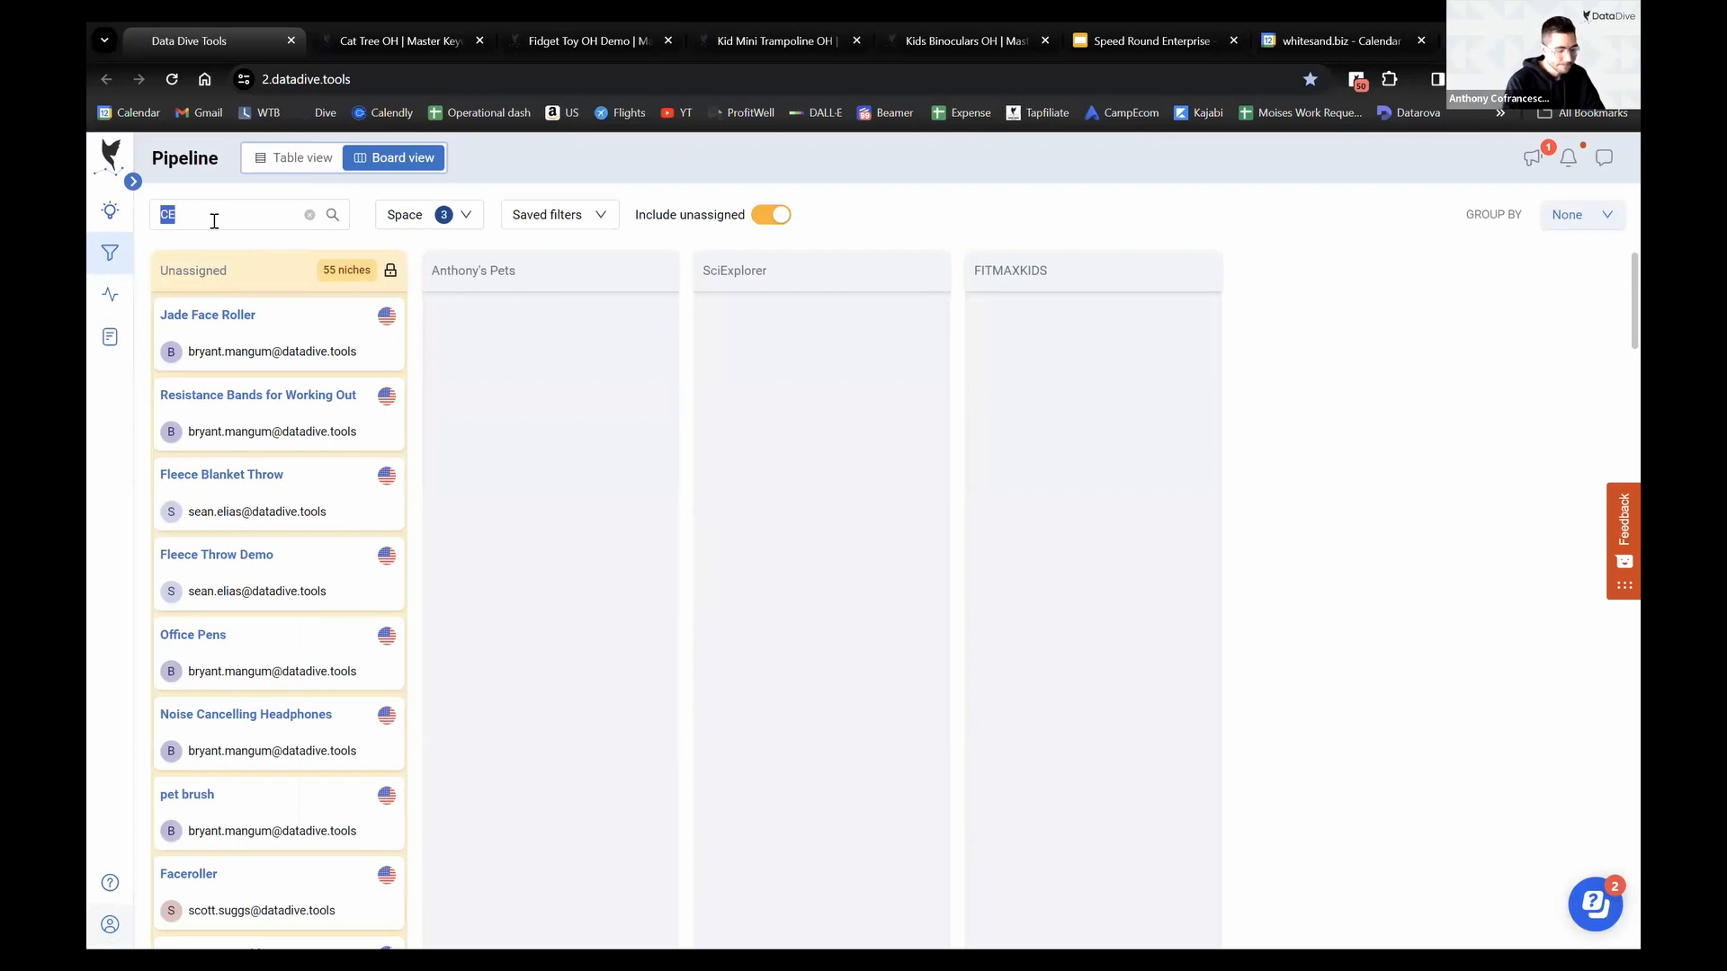
key("BackSpace")
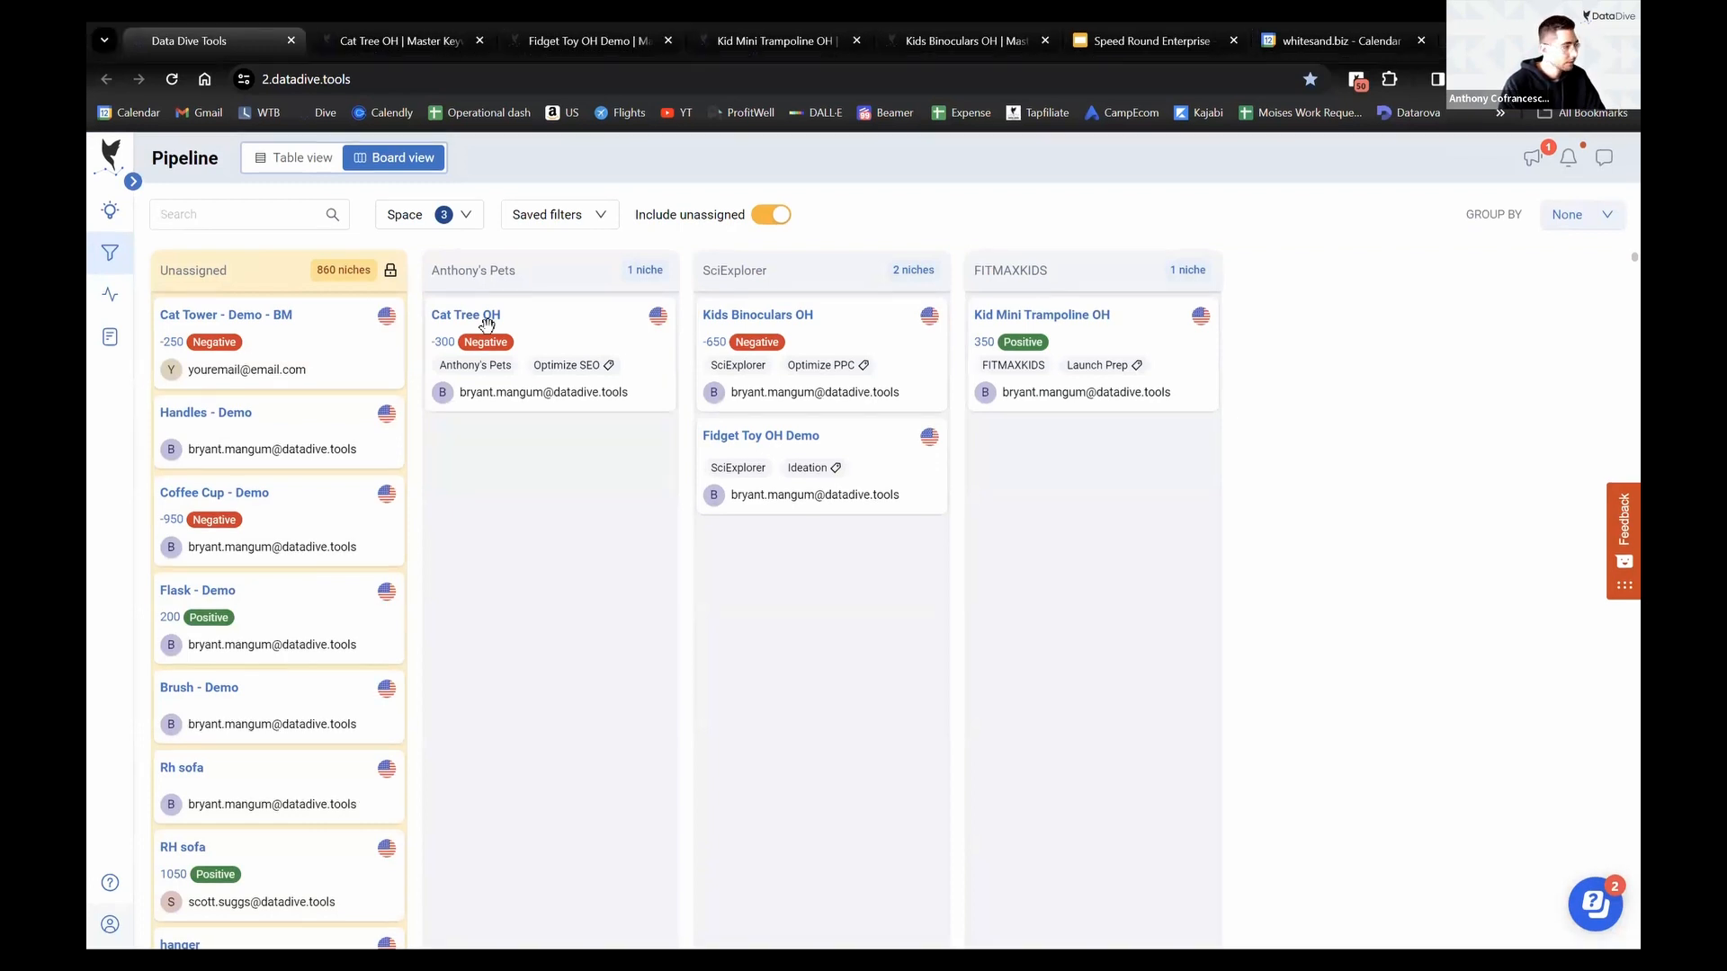
Search the pipeline board for "Camp", look through the unassigned niches and dismiss the satisfaction survey
type("CE")
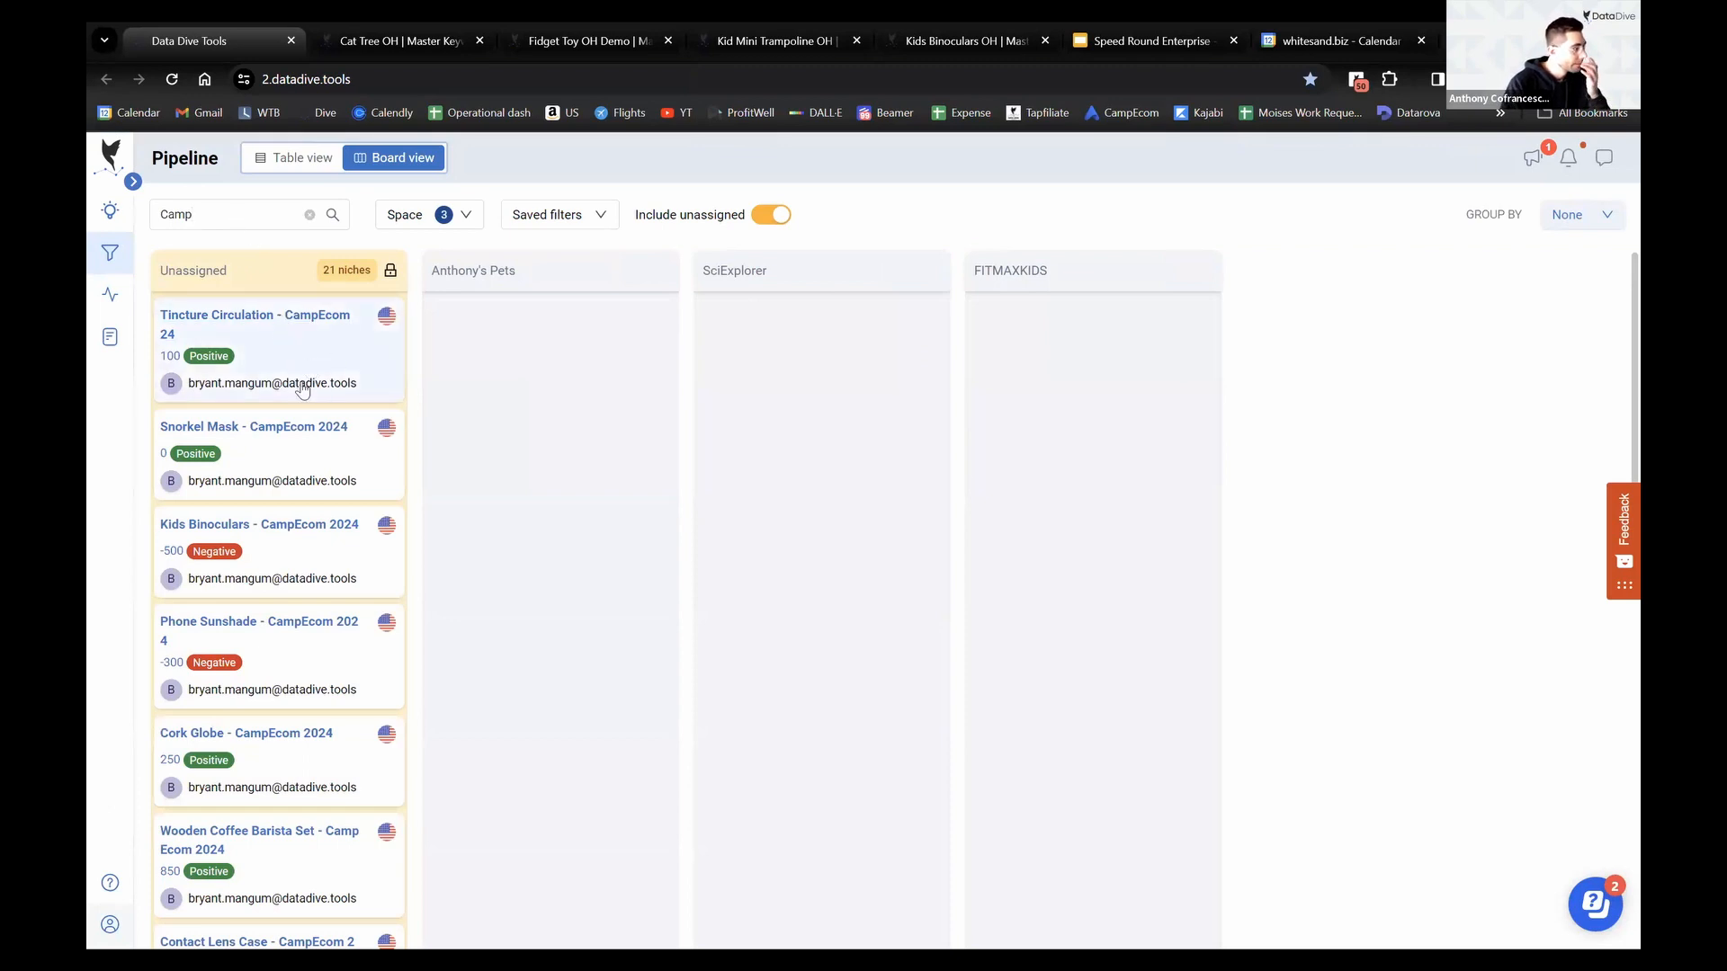
scroll(314, 422, "down", 3)
scroll(315, 413, "up", 3)
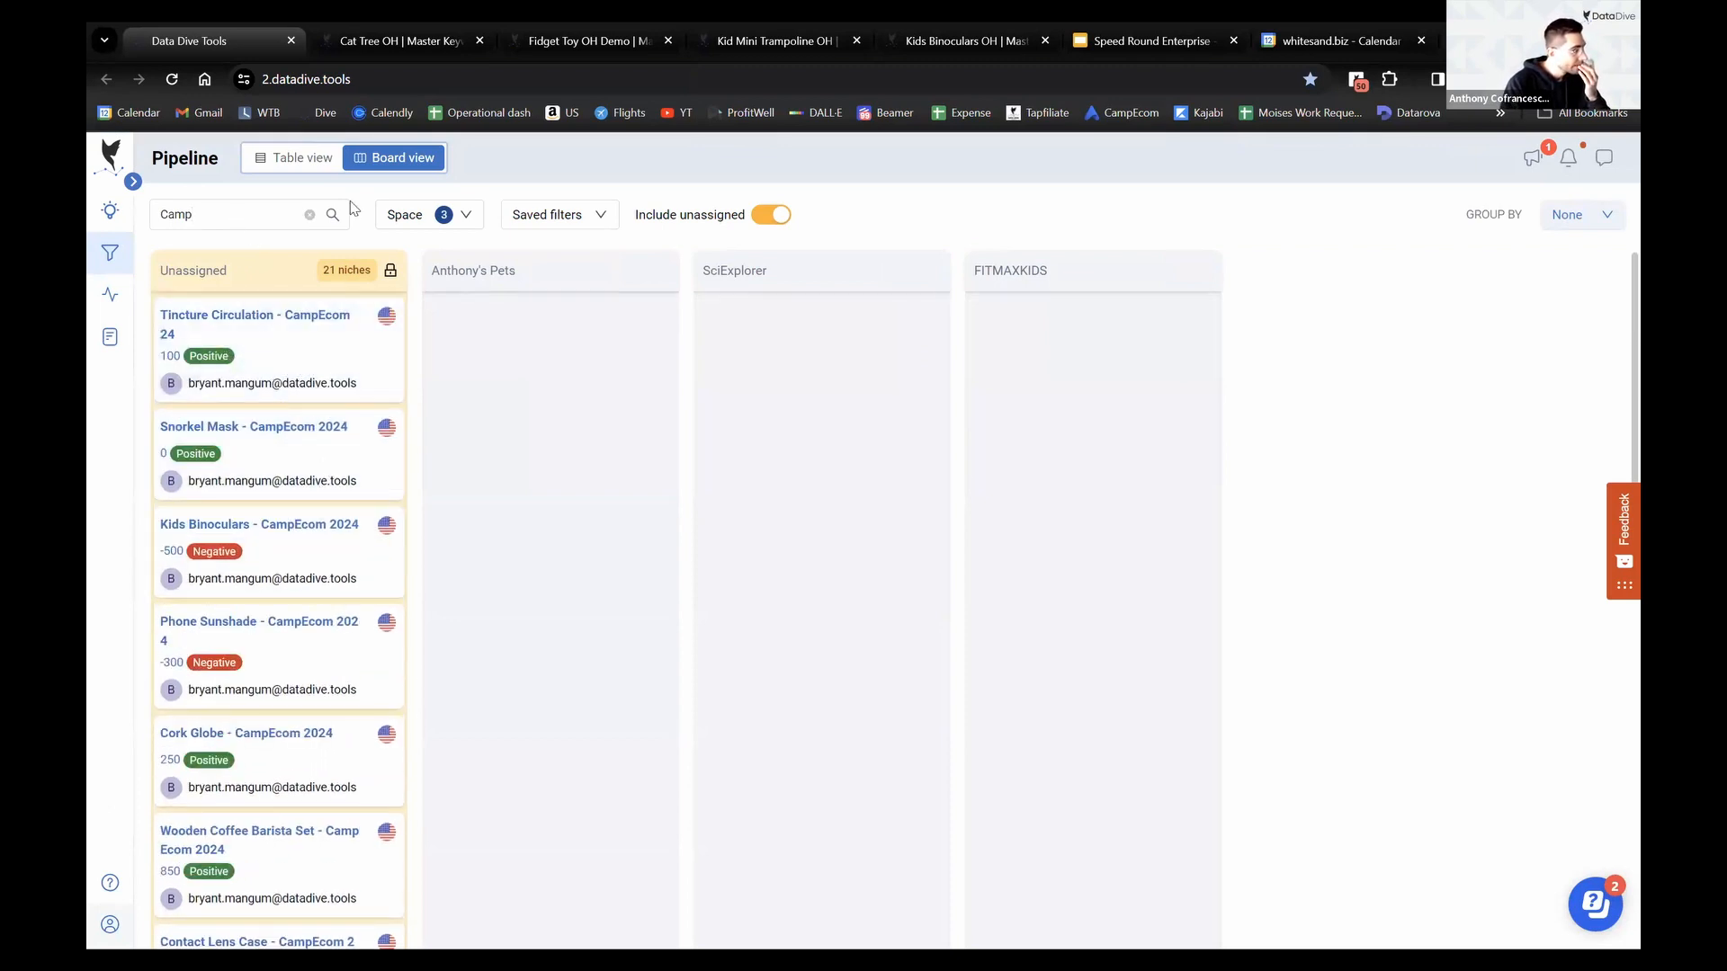
right_click(315, 319)
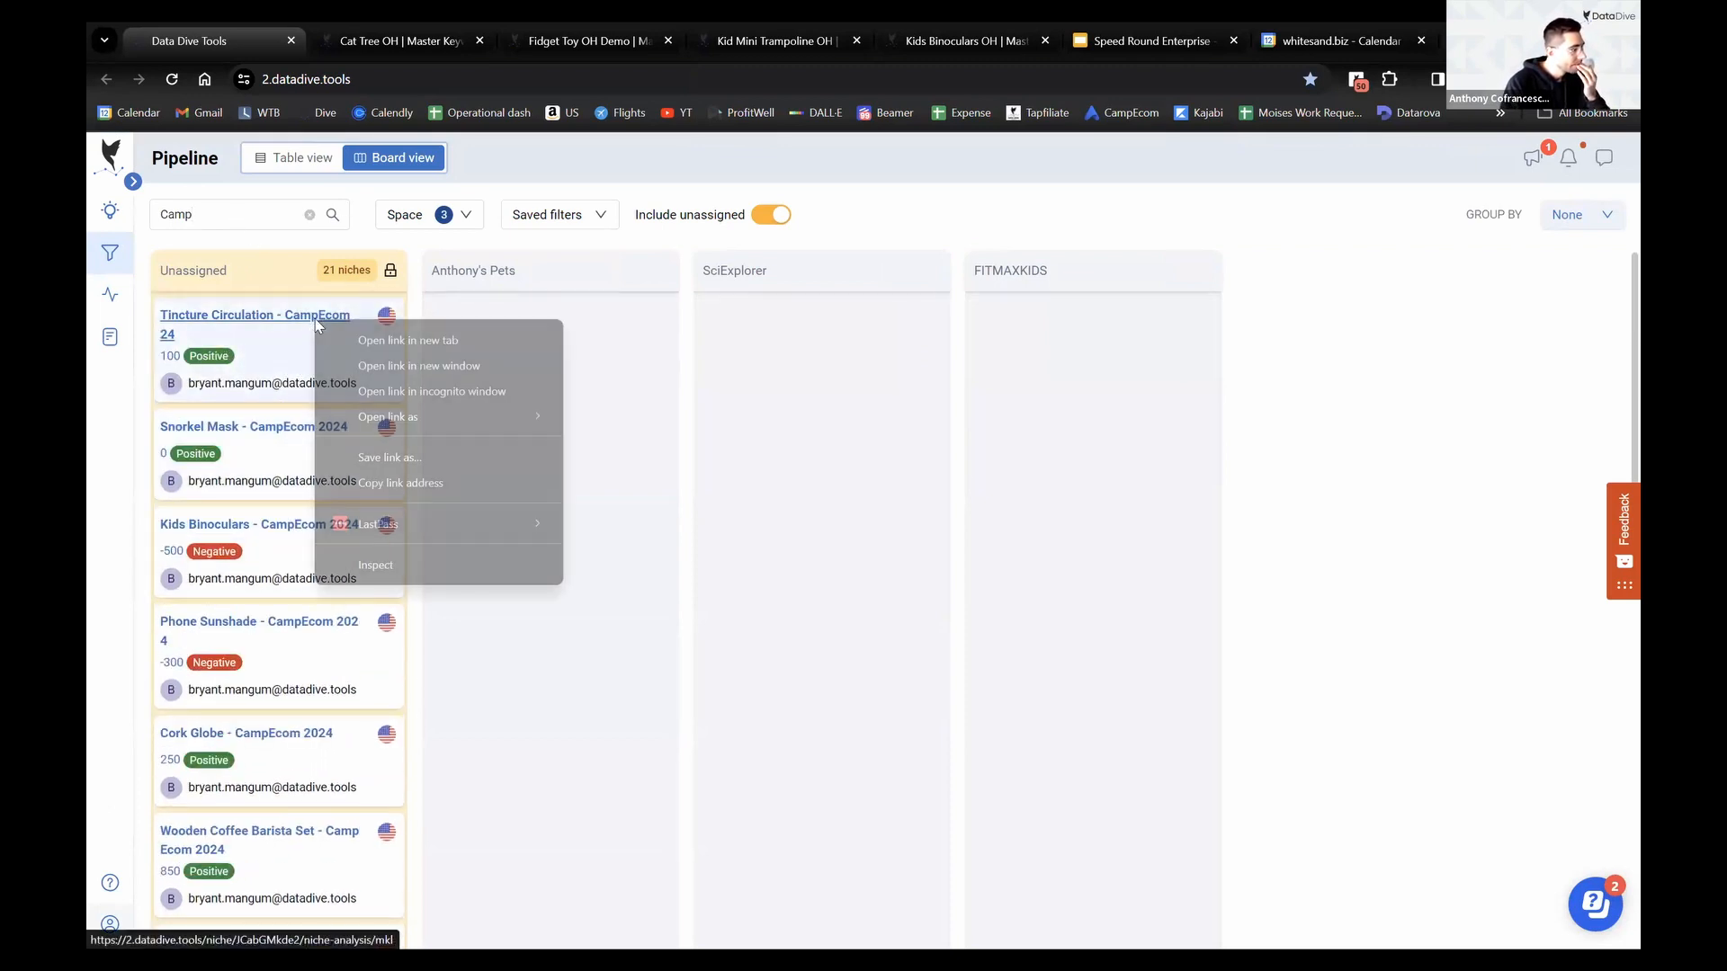
left_click(813, 332)
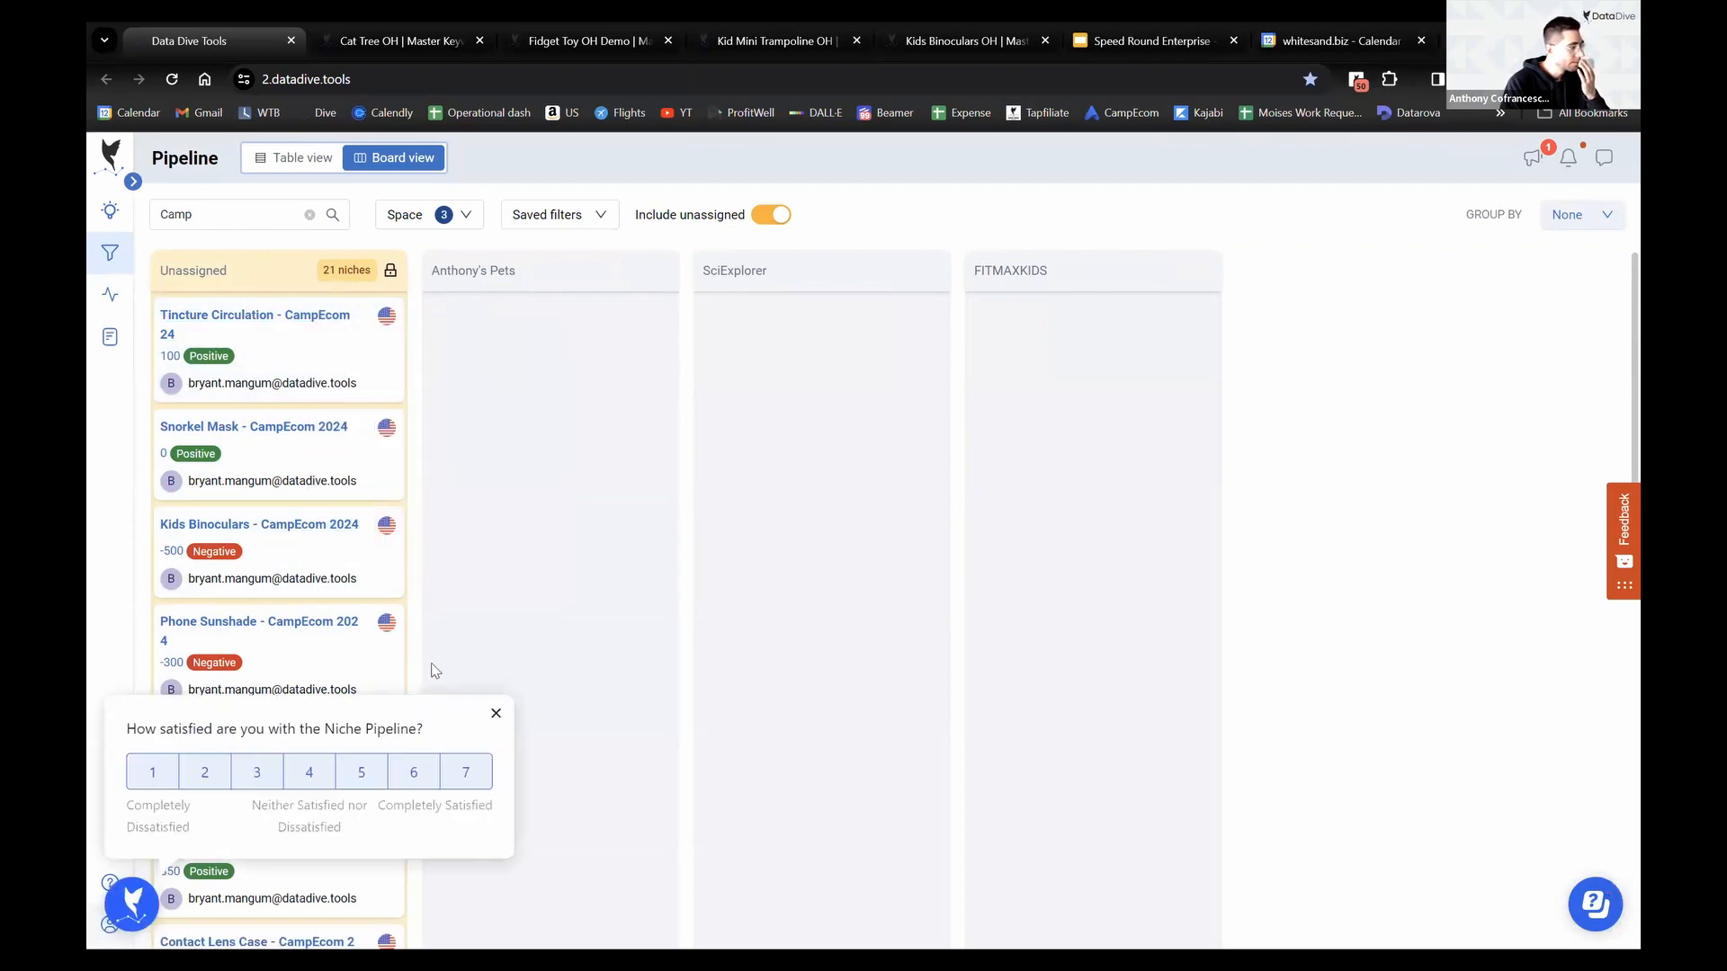
left_click(495, 715)
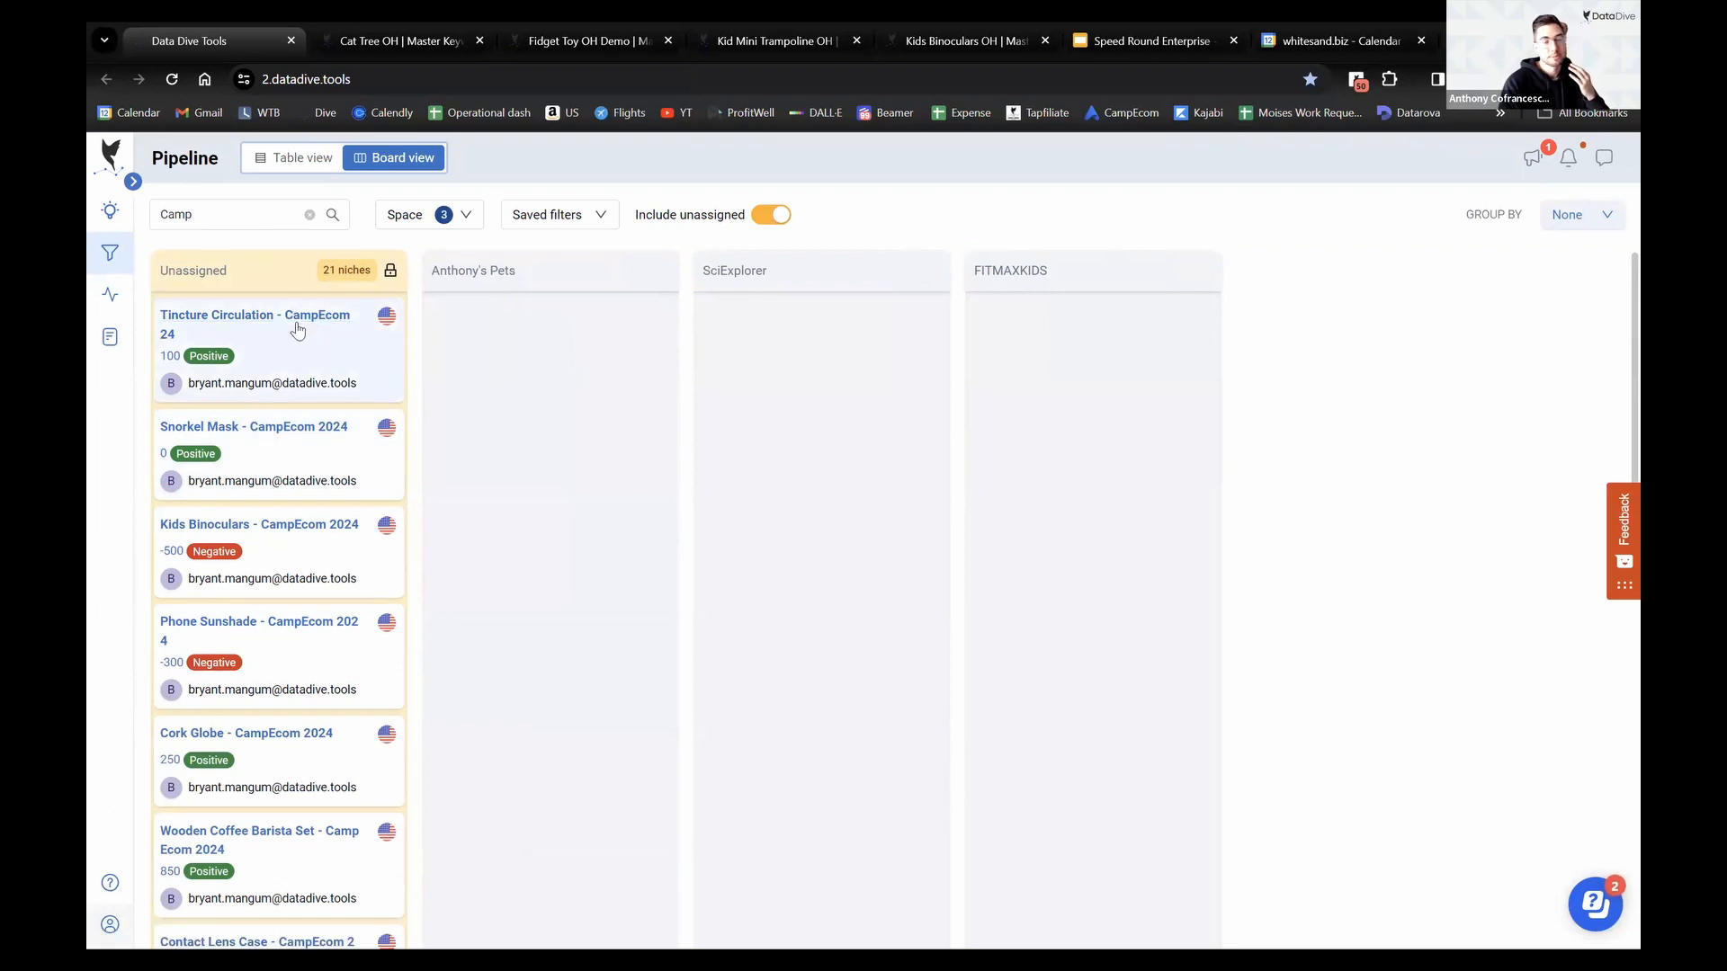
Close the four OH niche browser tabs and open the Tincture Circulation - CampEcom 24 niche in a new tab
right_click(248, 317)
left_click(419, 26)
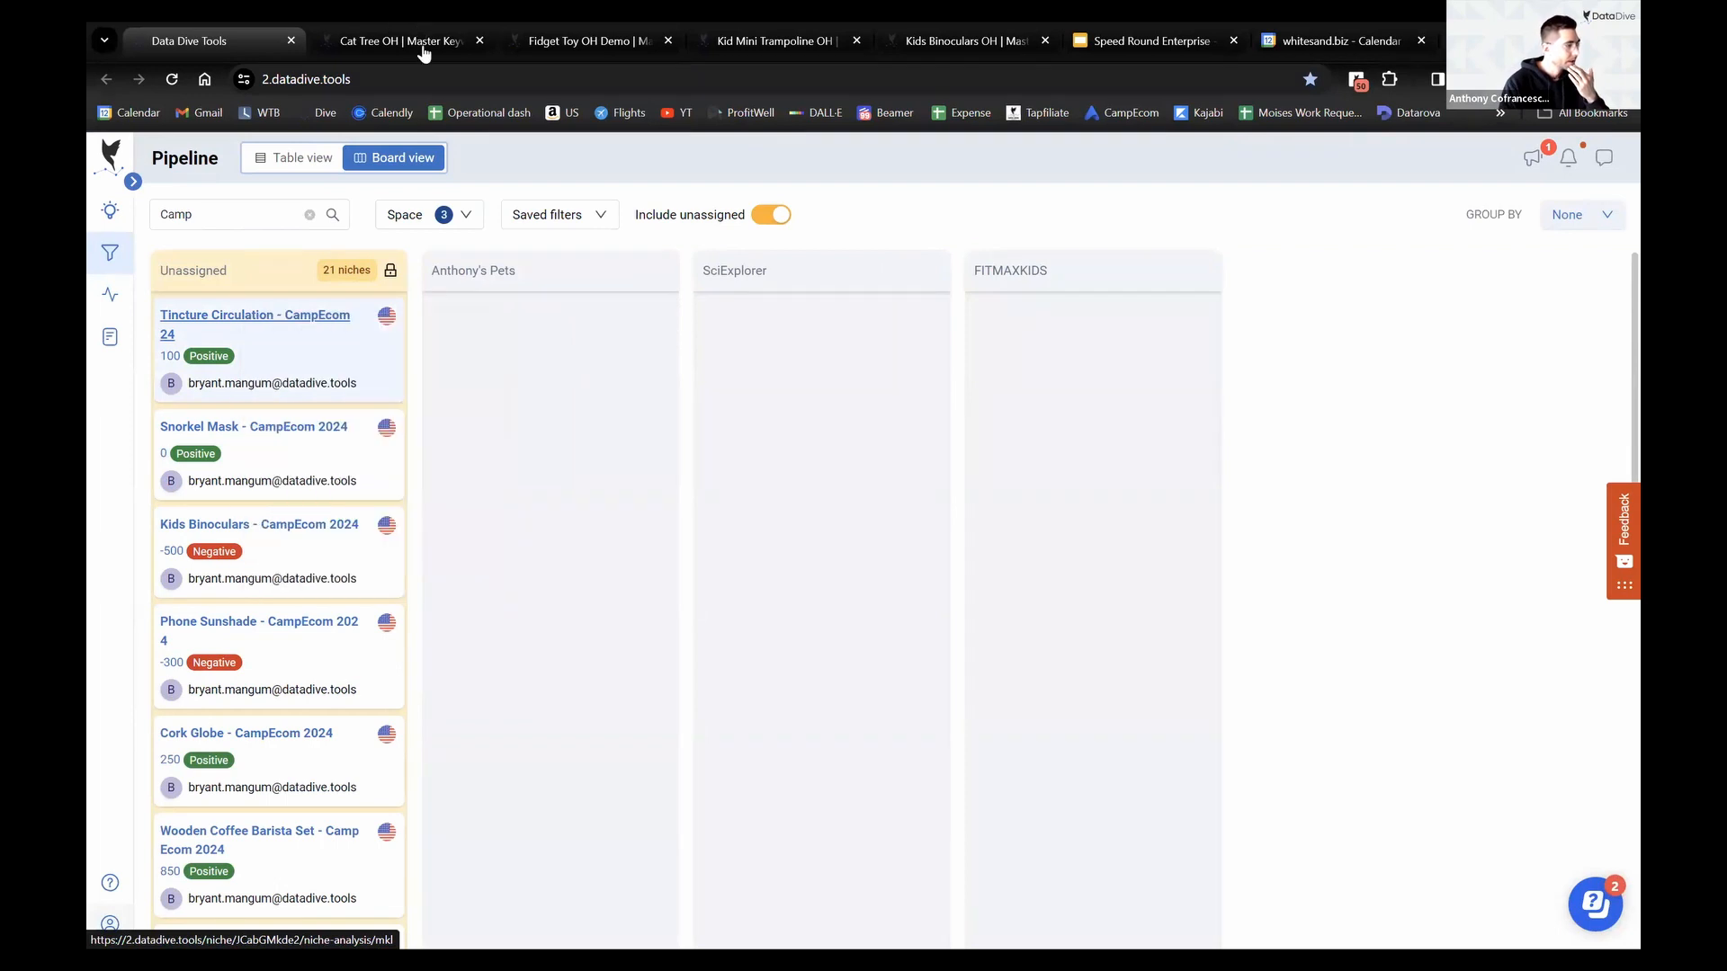
middle_click(423, 41)
middle_click(424, 39)
middle_click(425, 36)
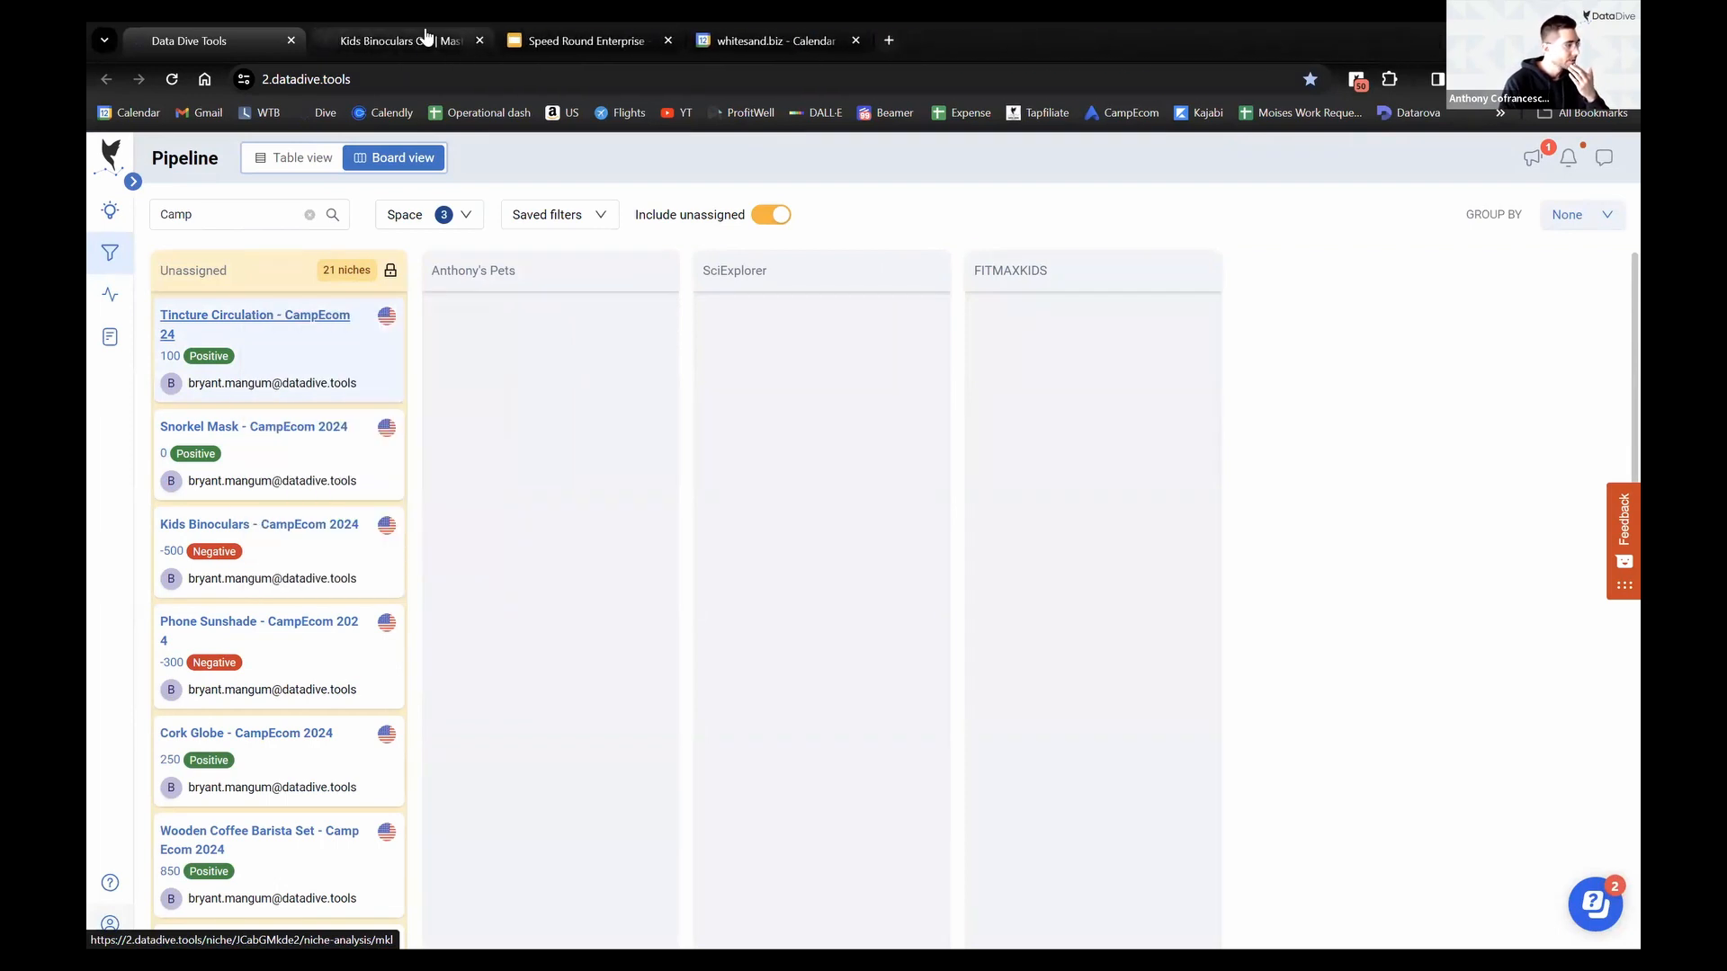
middle_click(426, 37)
right_click(289, 315)
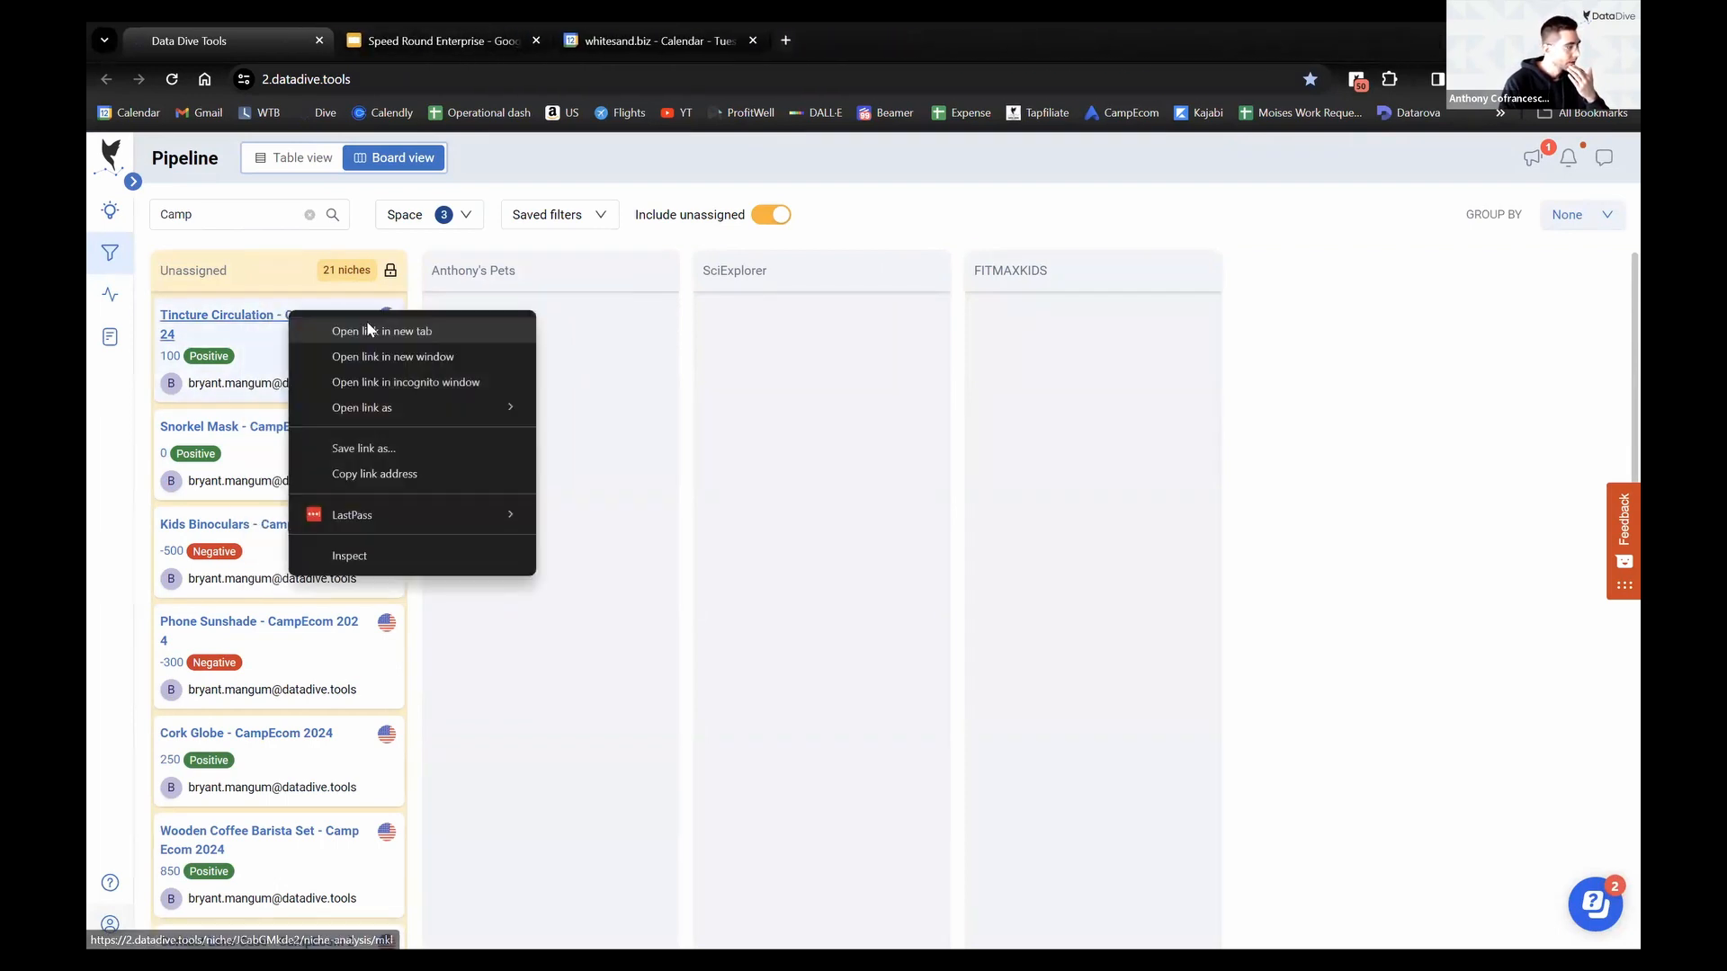
left_click(368, 330)
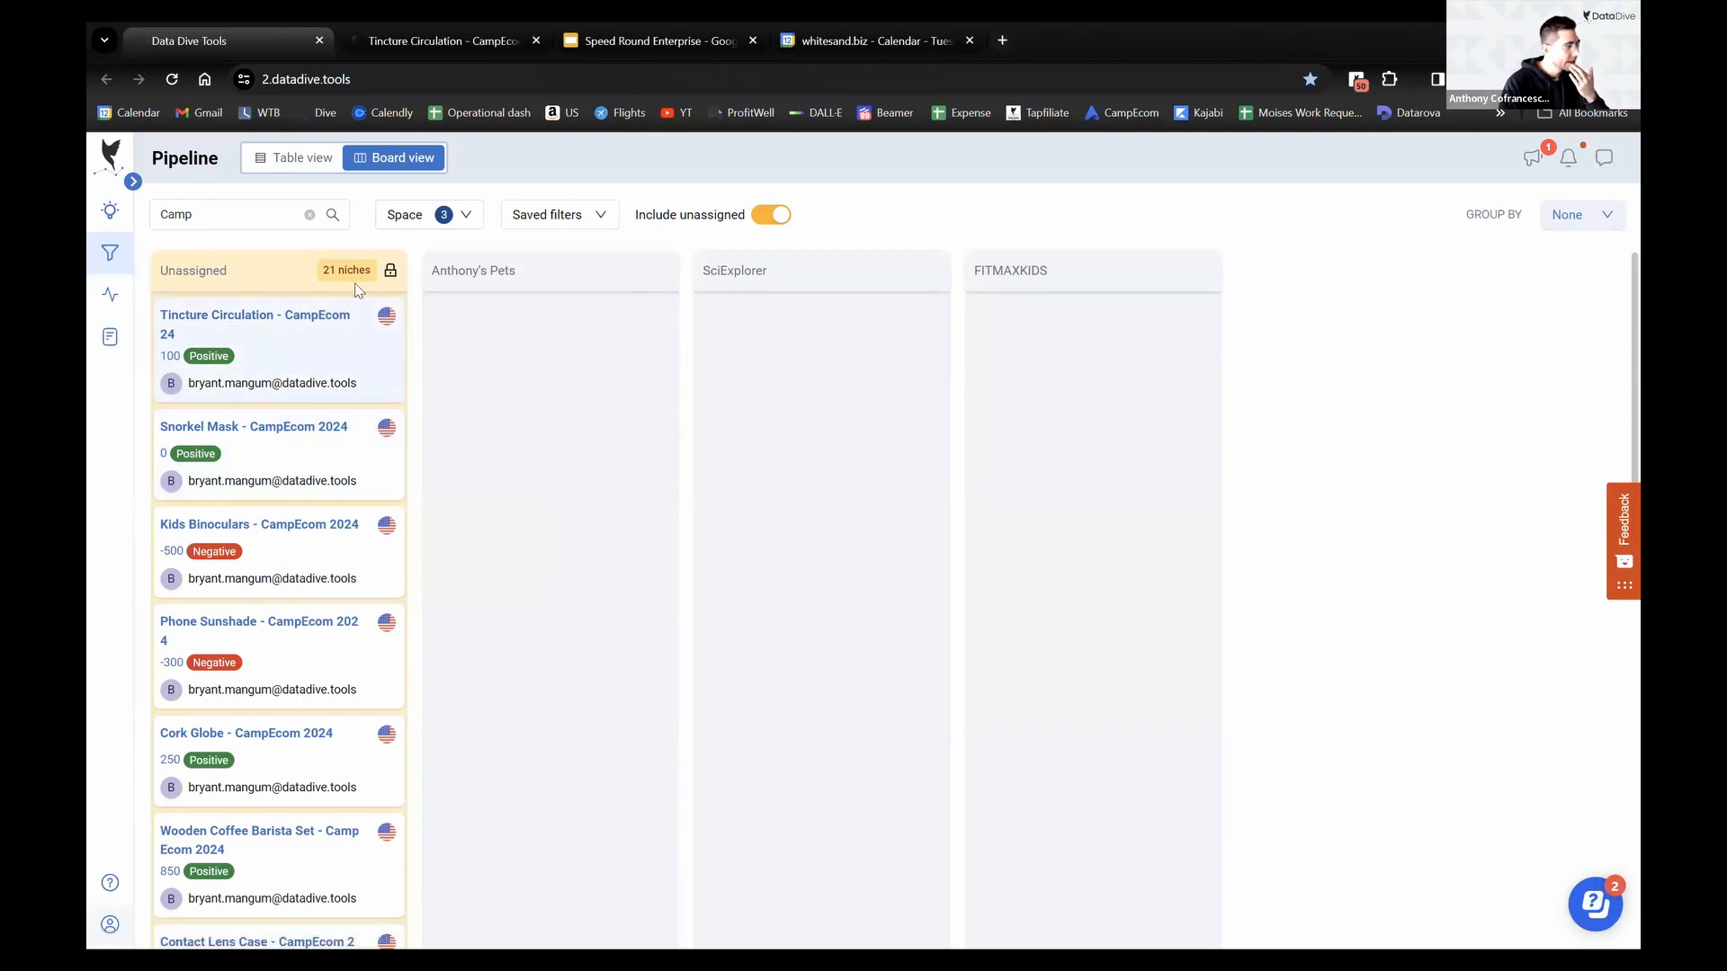
Switch the pipeline to the table view and filter the niche names by "camp"
left_click(318, 166)
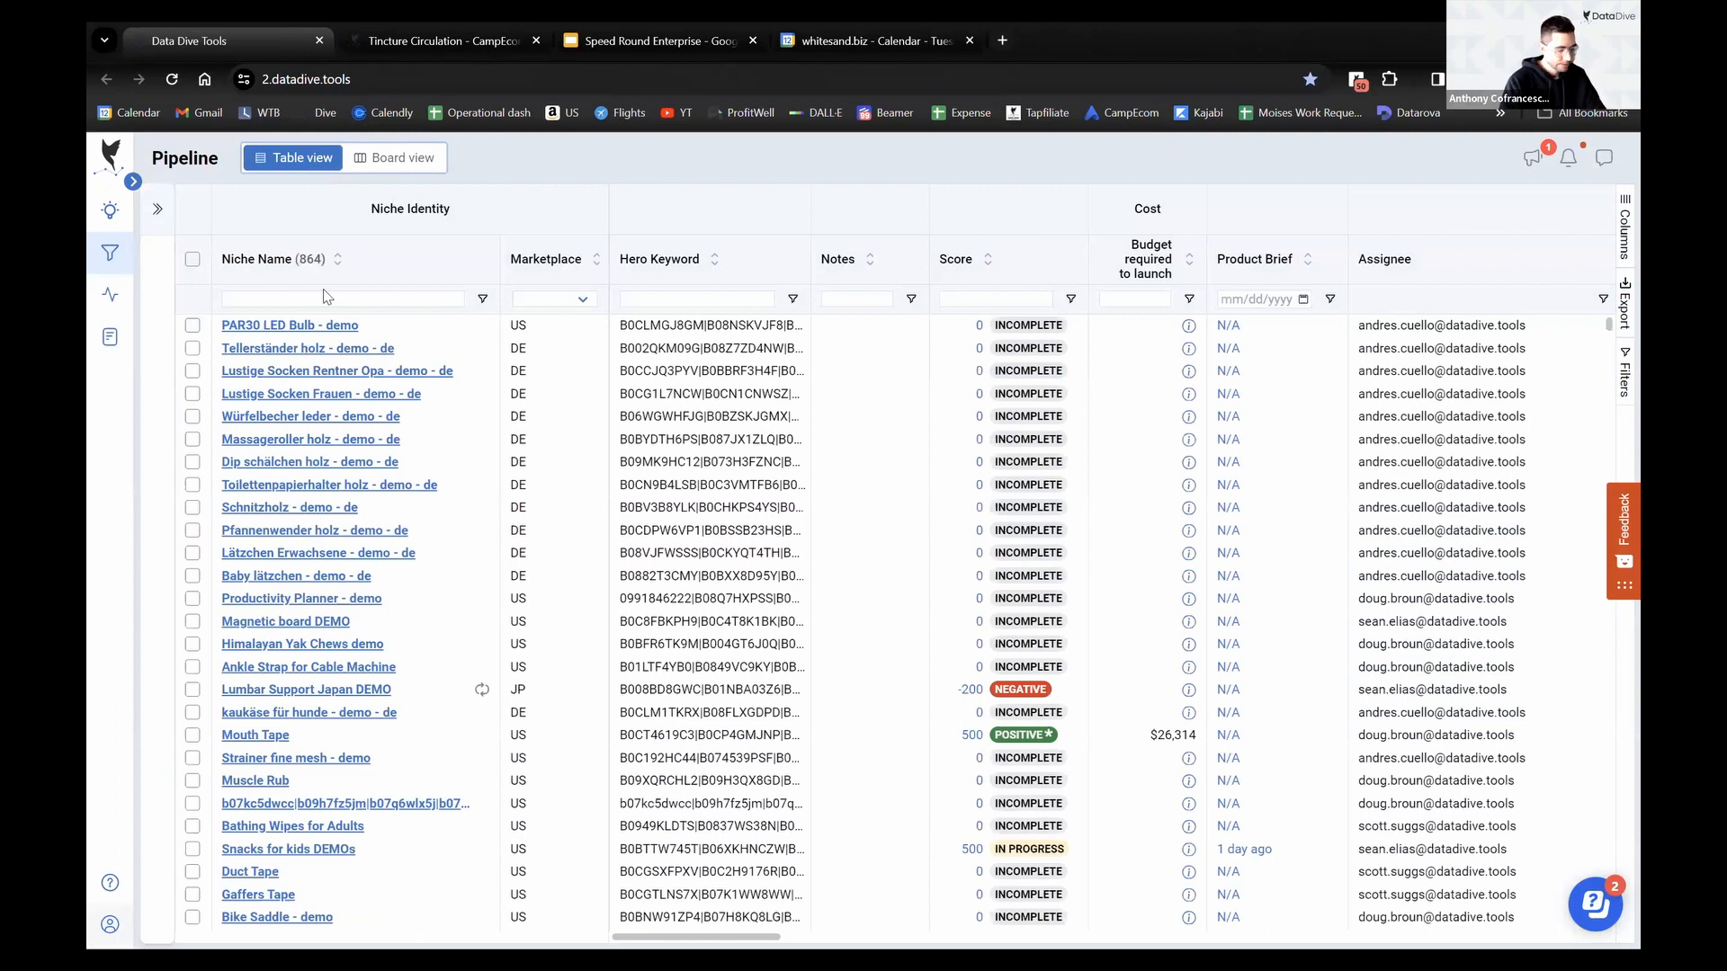
left_click(280, 302)
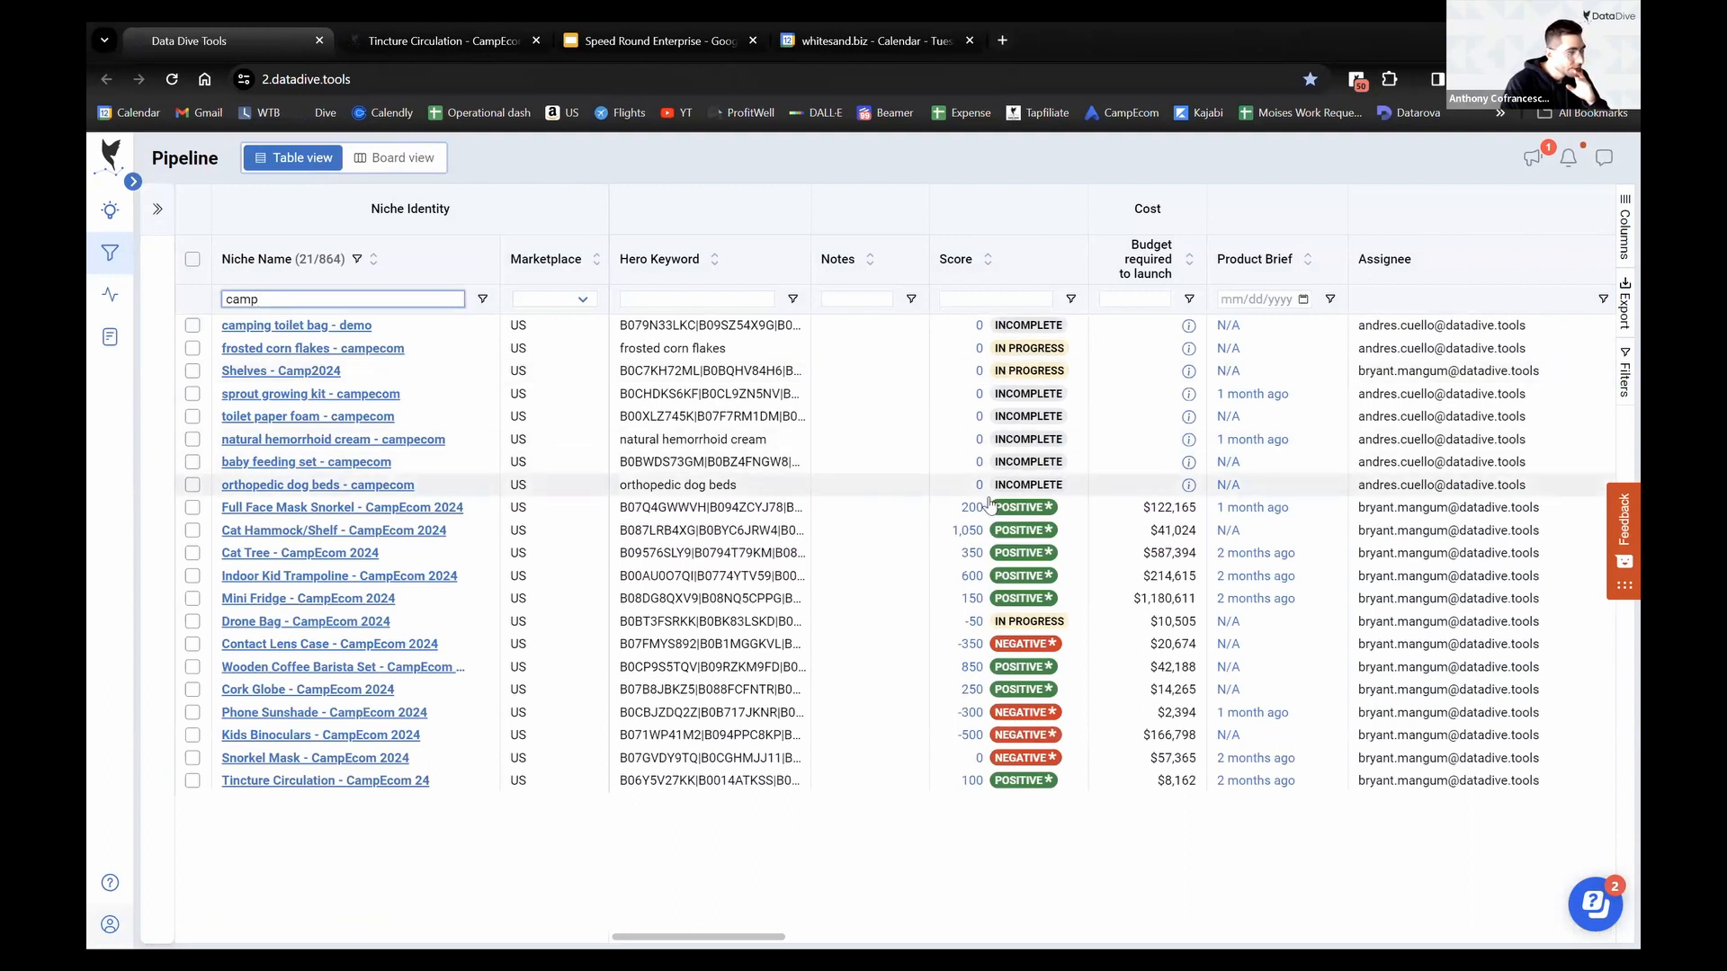
scroll(992, 509, "right", 10)
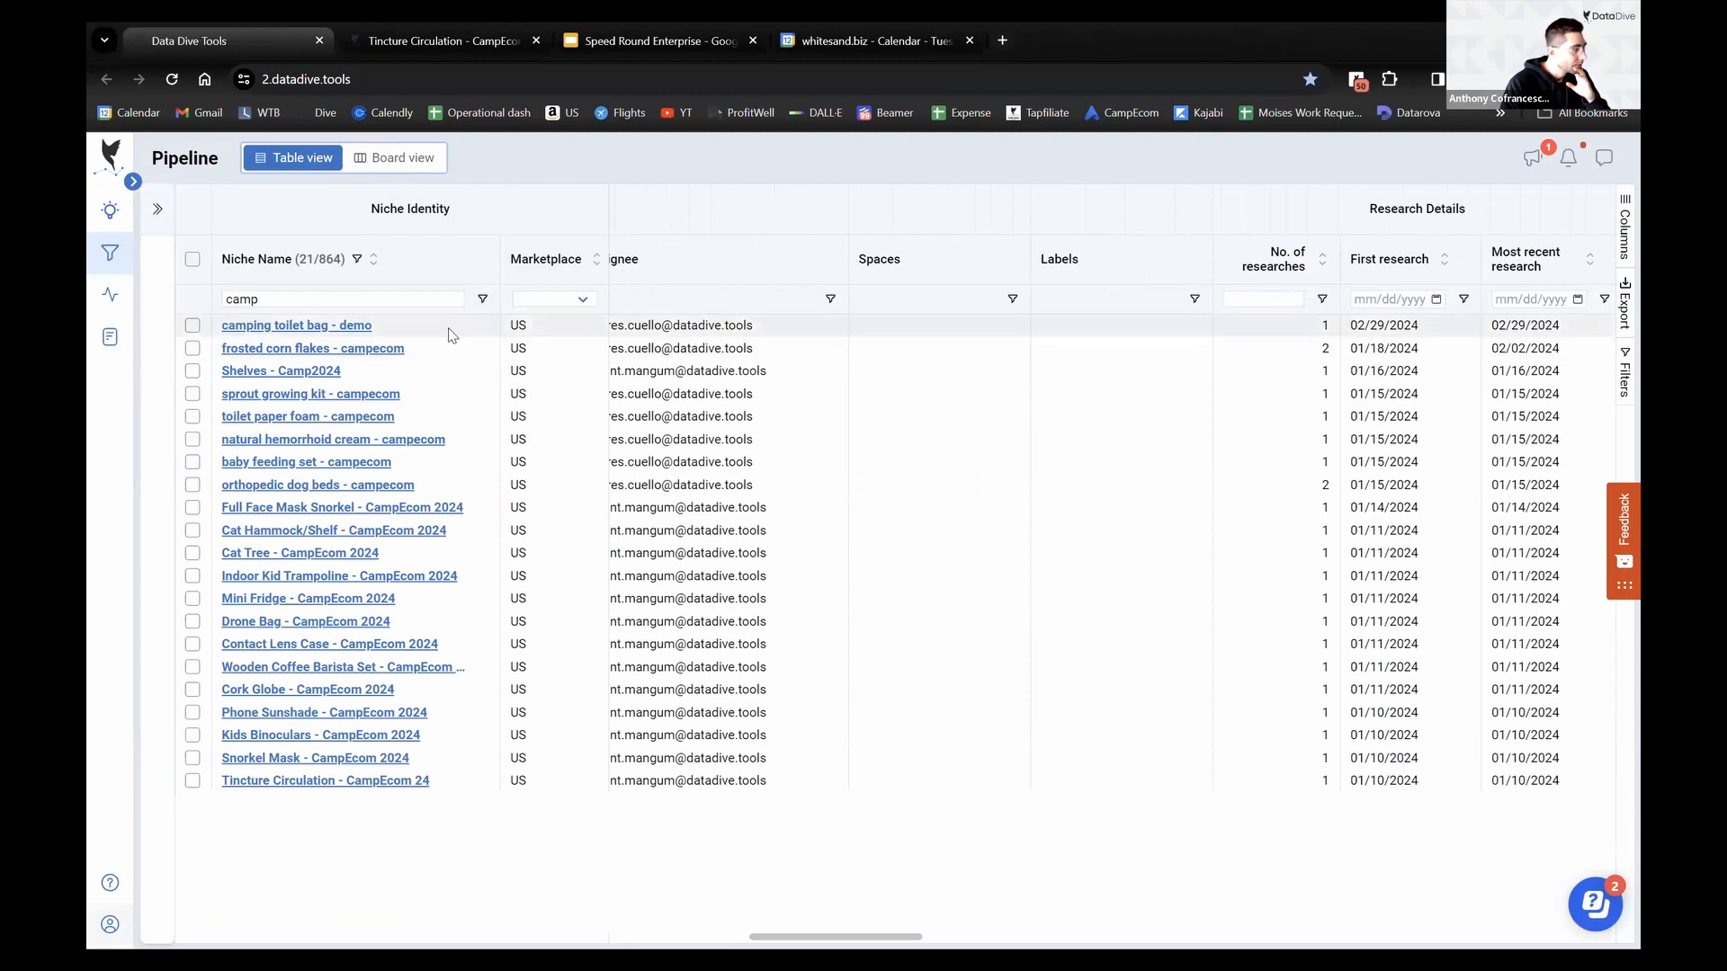
Assign the camping toilet bag - demo niche to the SciExplorer space with the Ideation label
left_click(1013, 327)
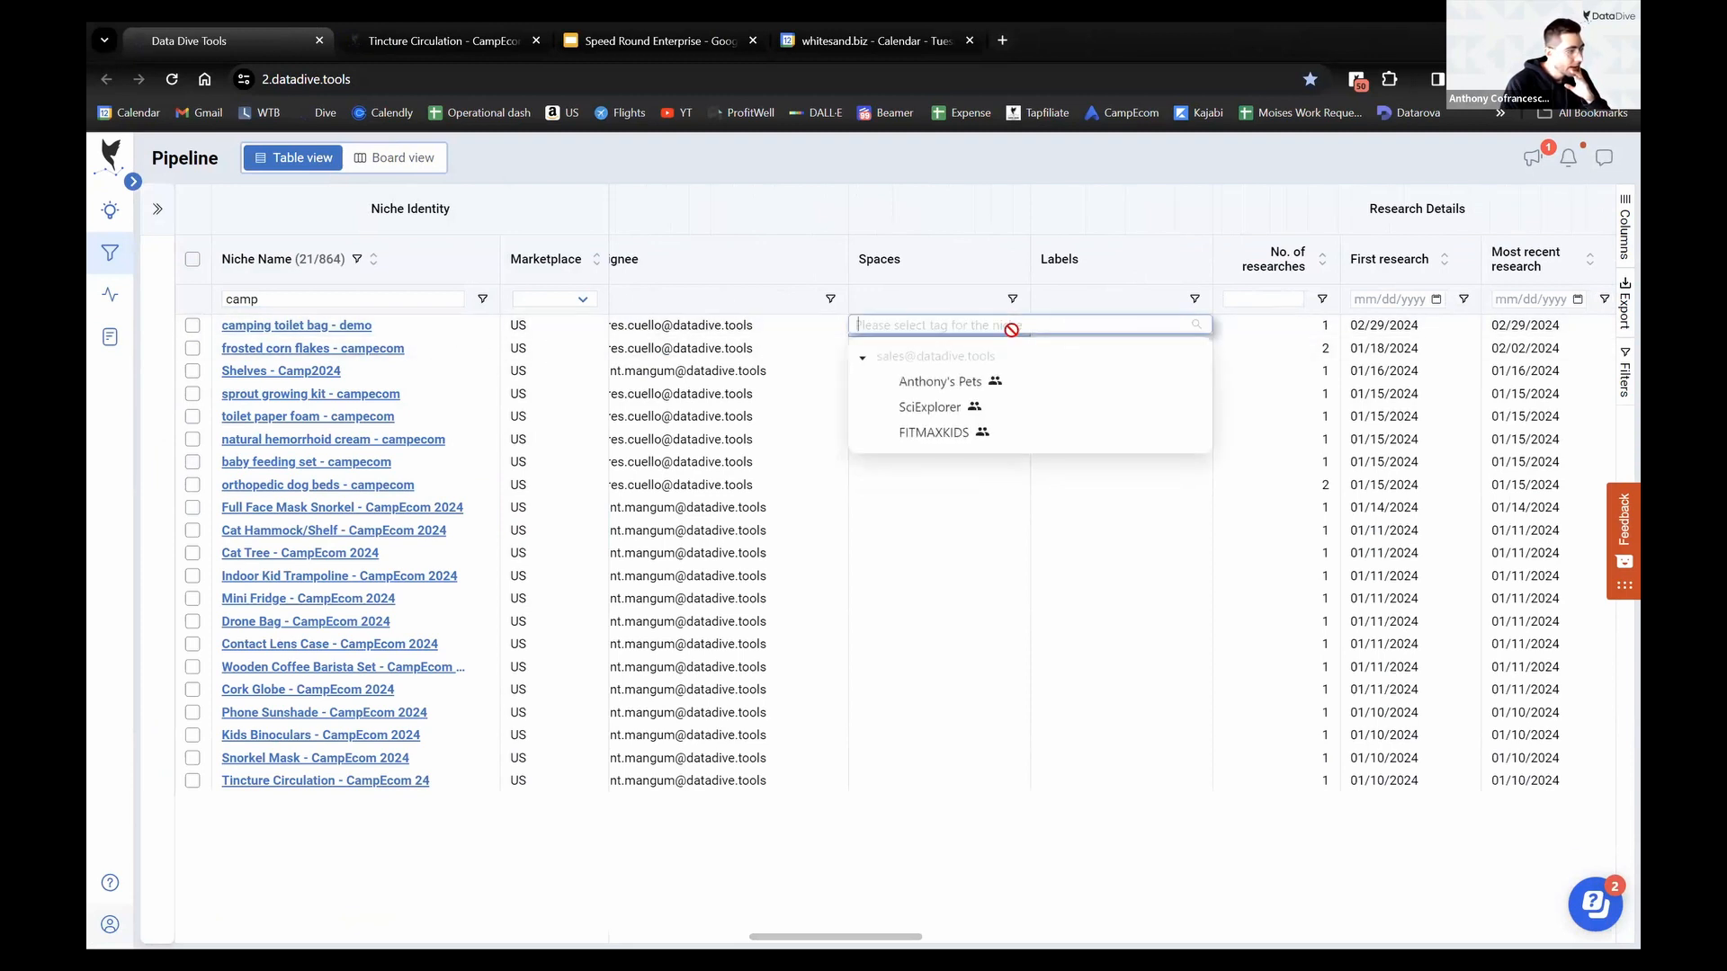
left_click(932, 408)
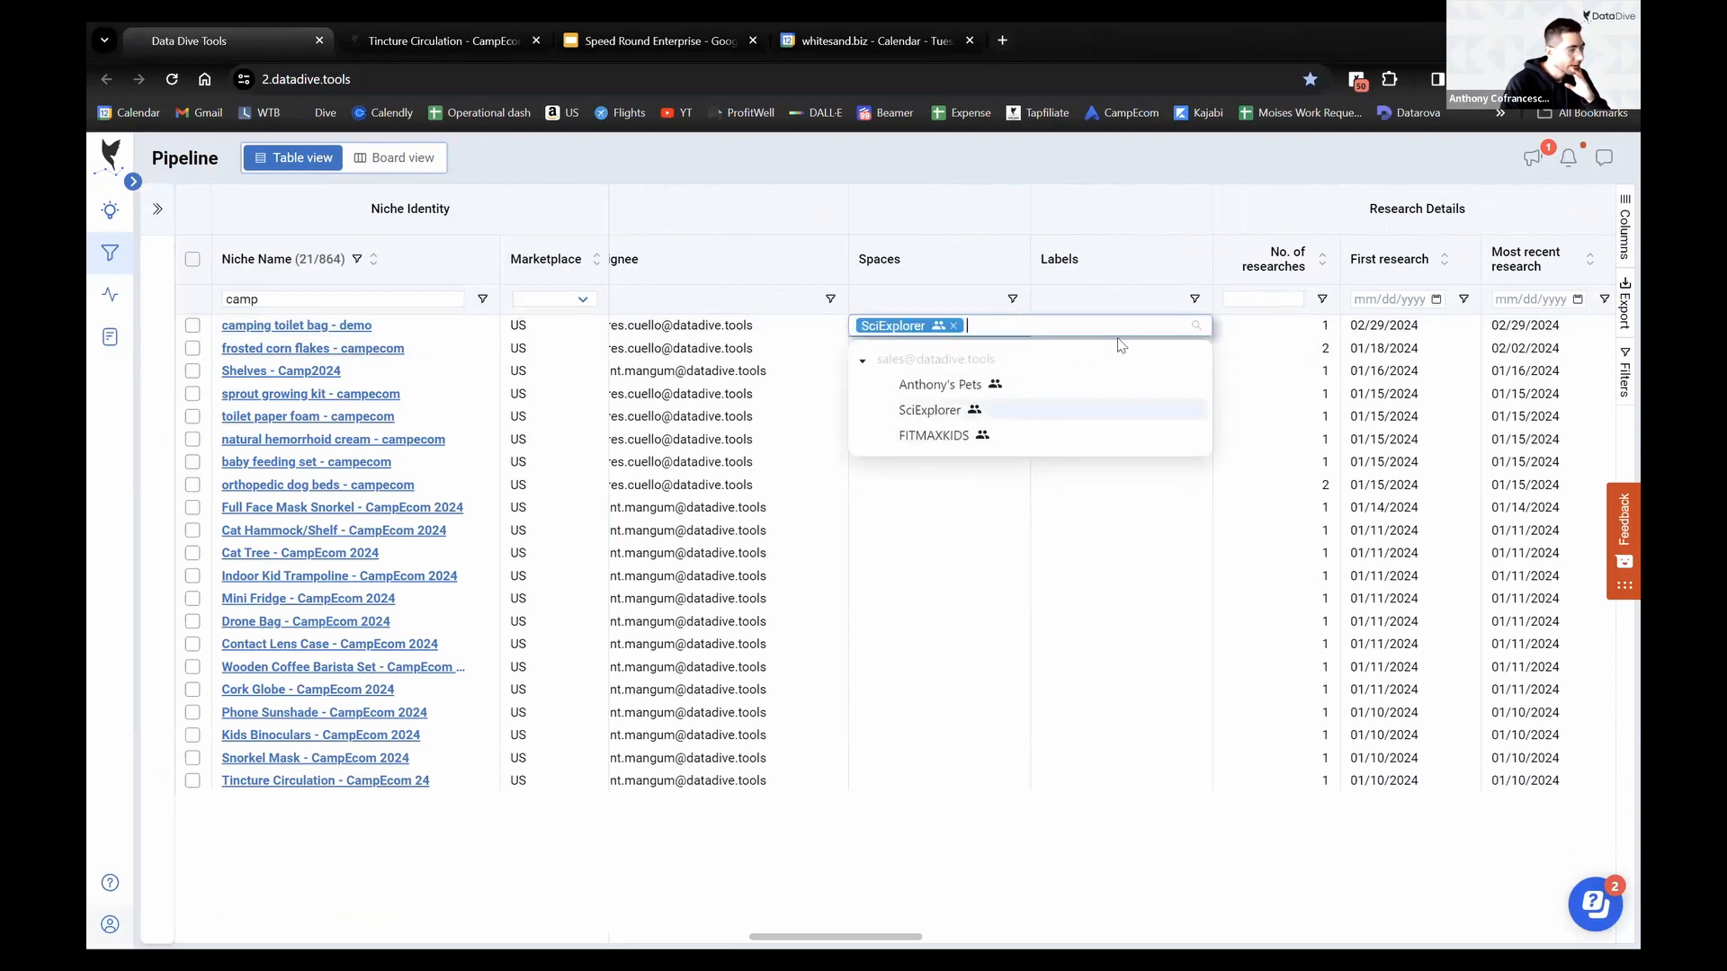
left_click(1086, 193)
left_click(1196, 328)
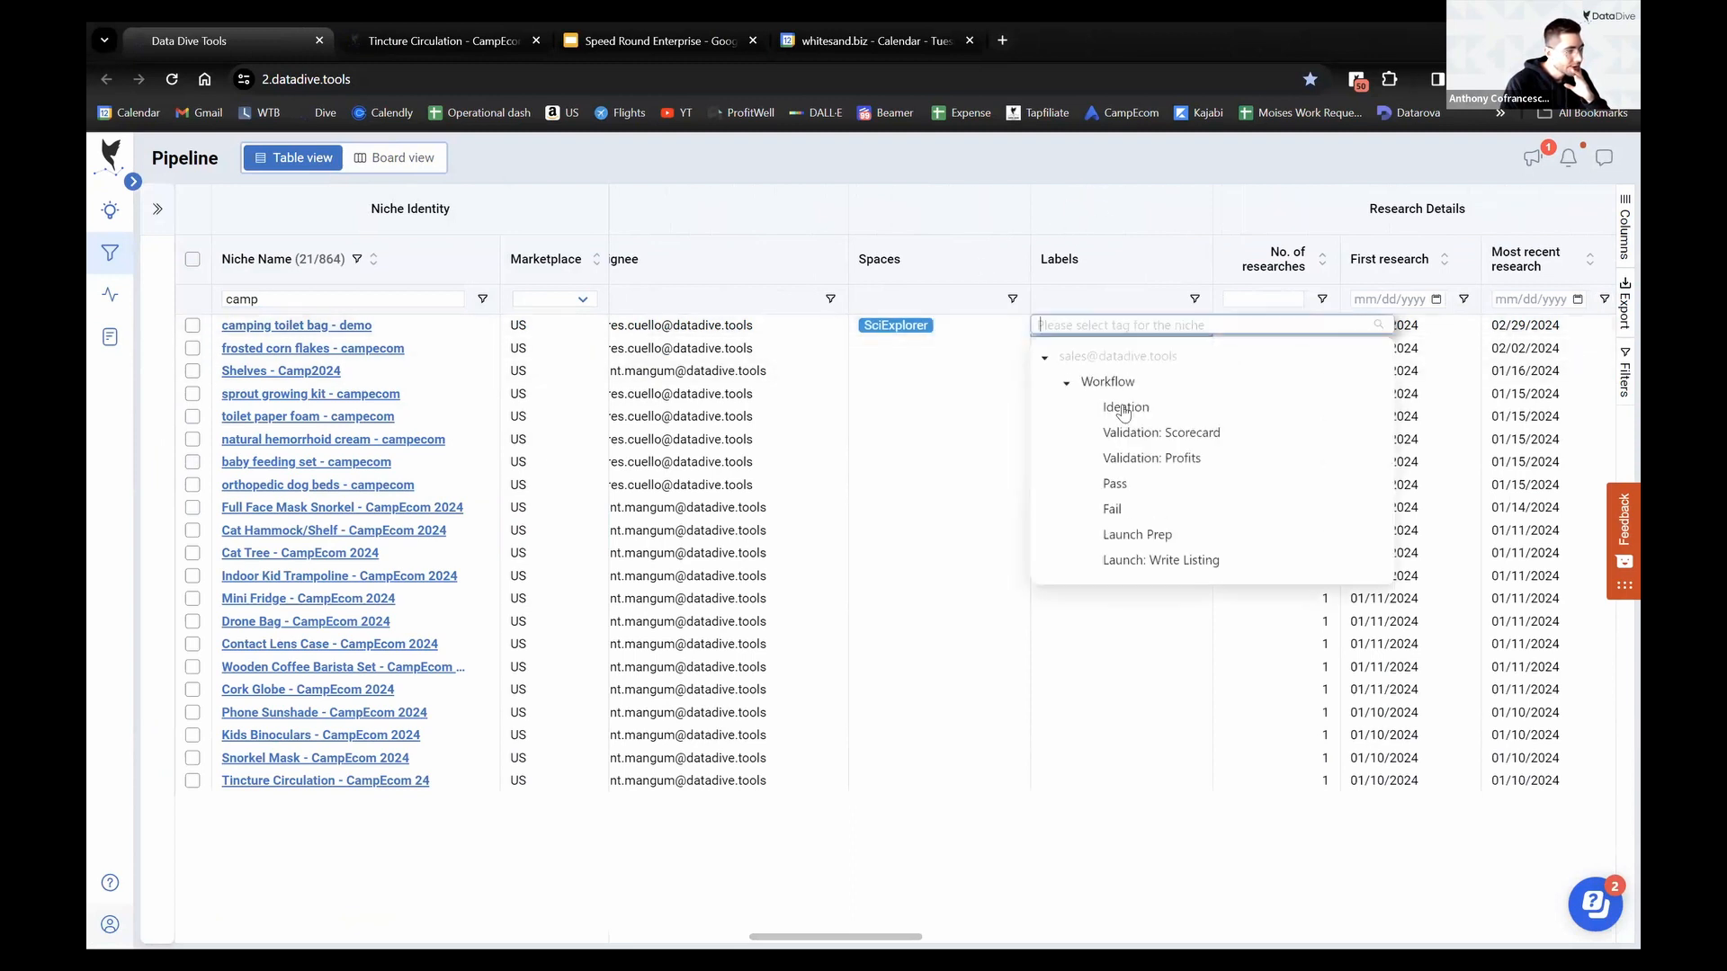
left_click(1131, 411)
left_click(900, 352)
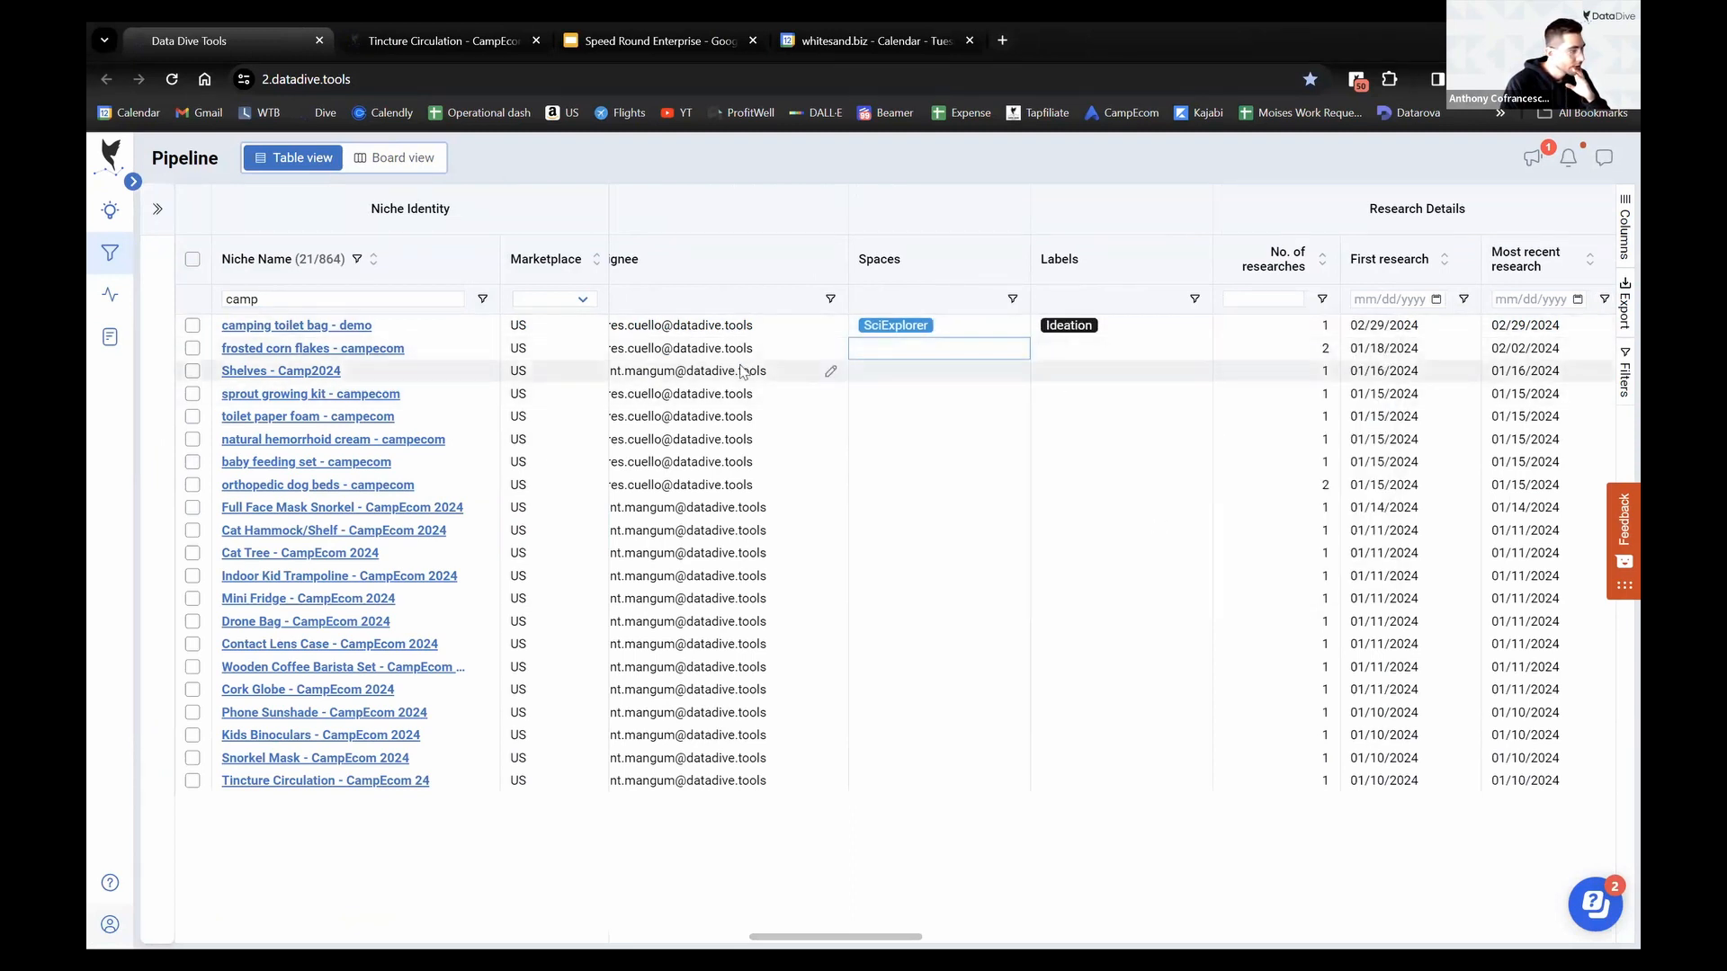
Assign the frosted corn flakes - campecom niche to the SciExplorer space with only the Fail label
left_click(1013, 348)
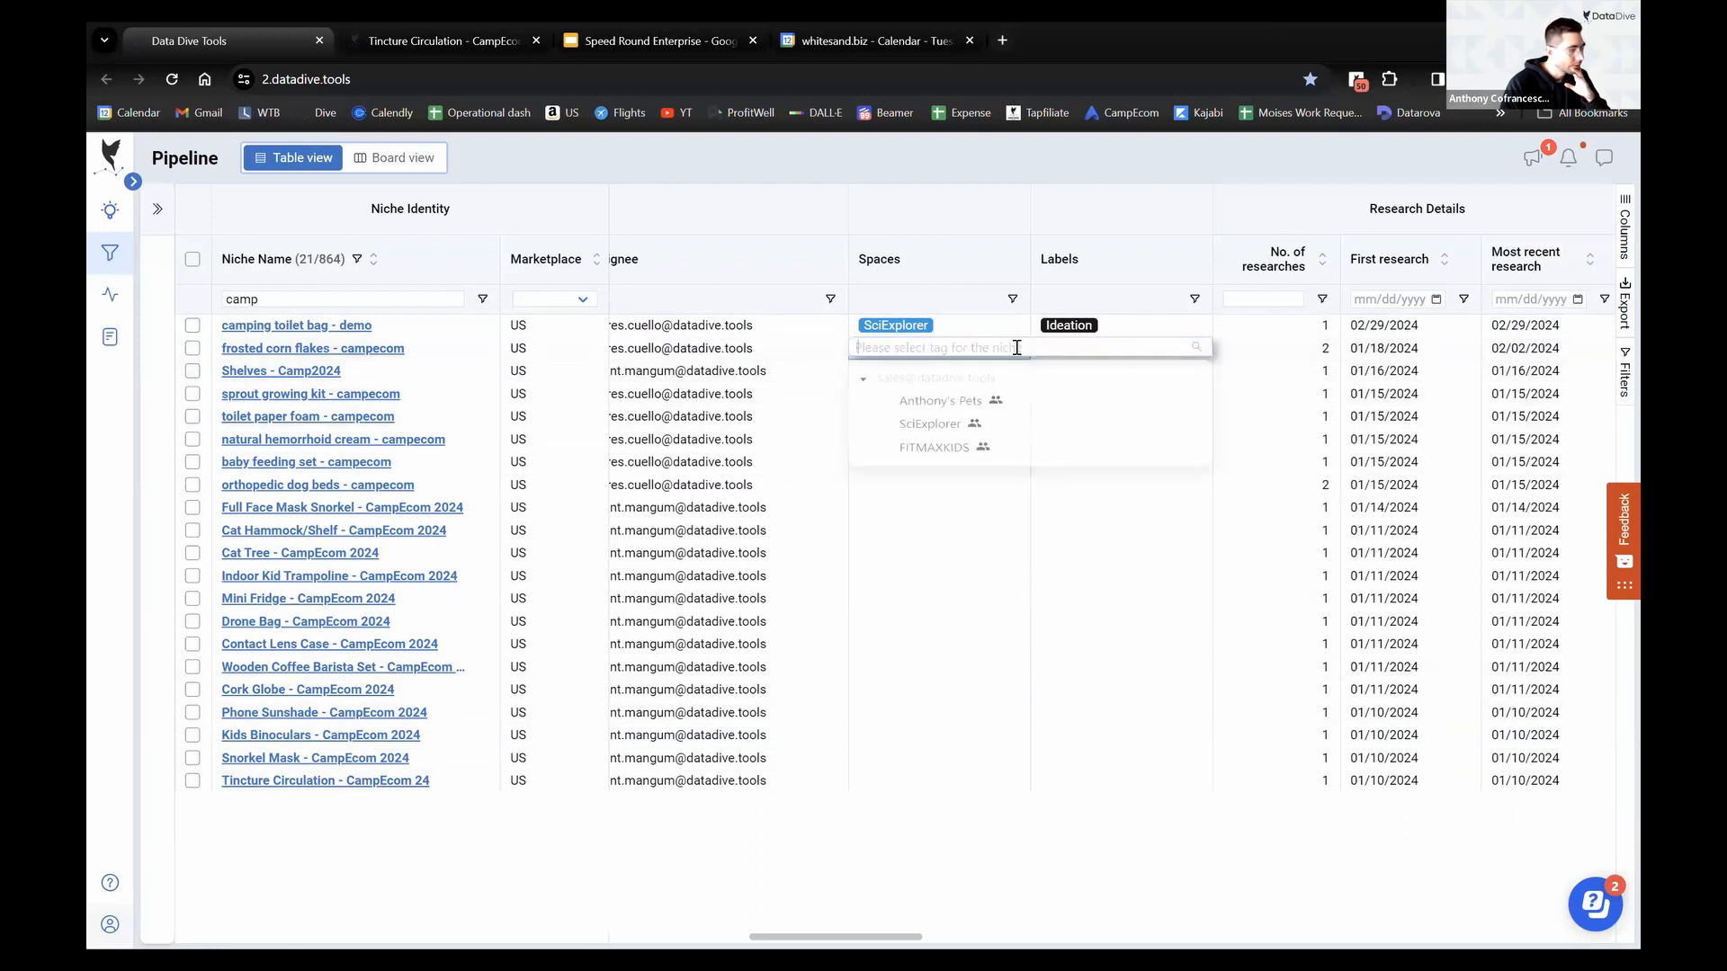
left_click(948, 438)
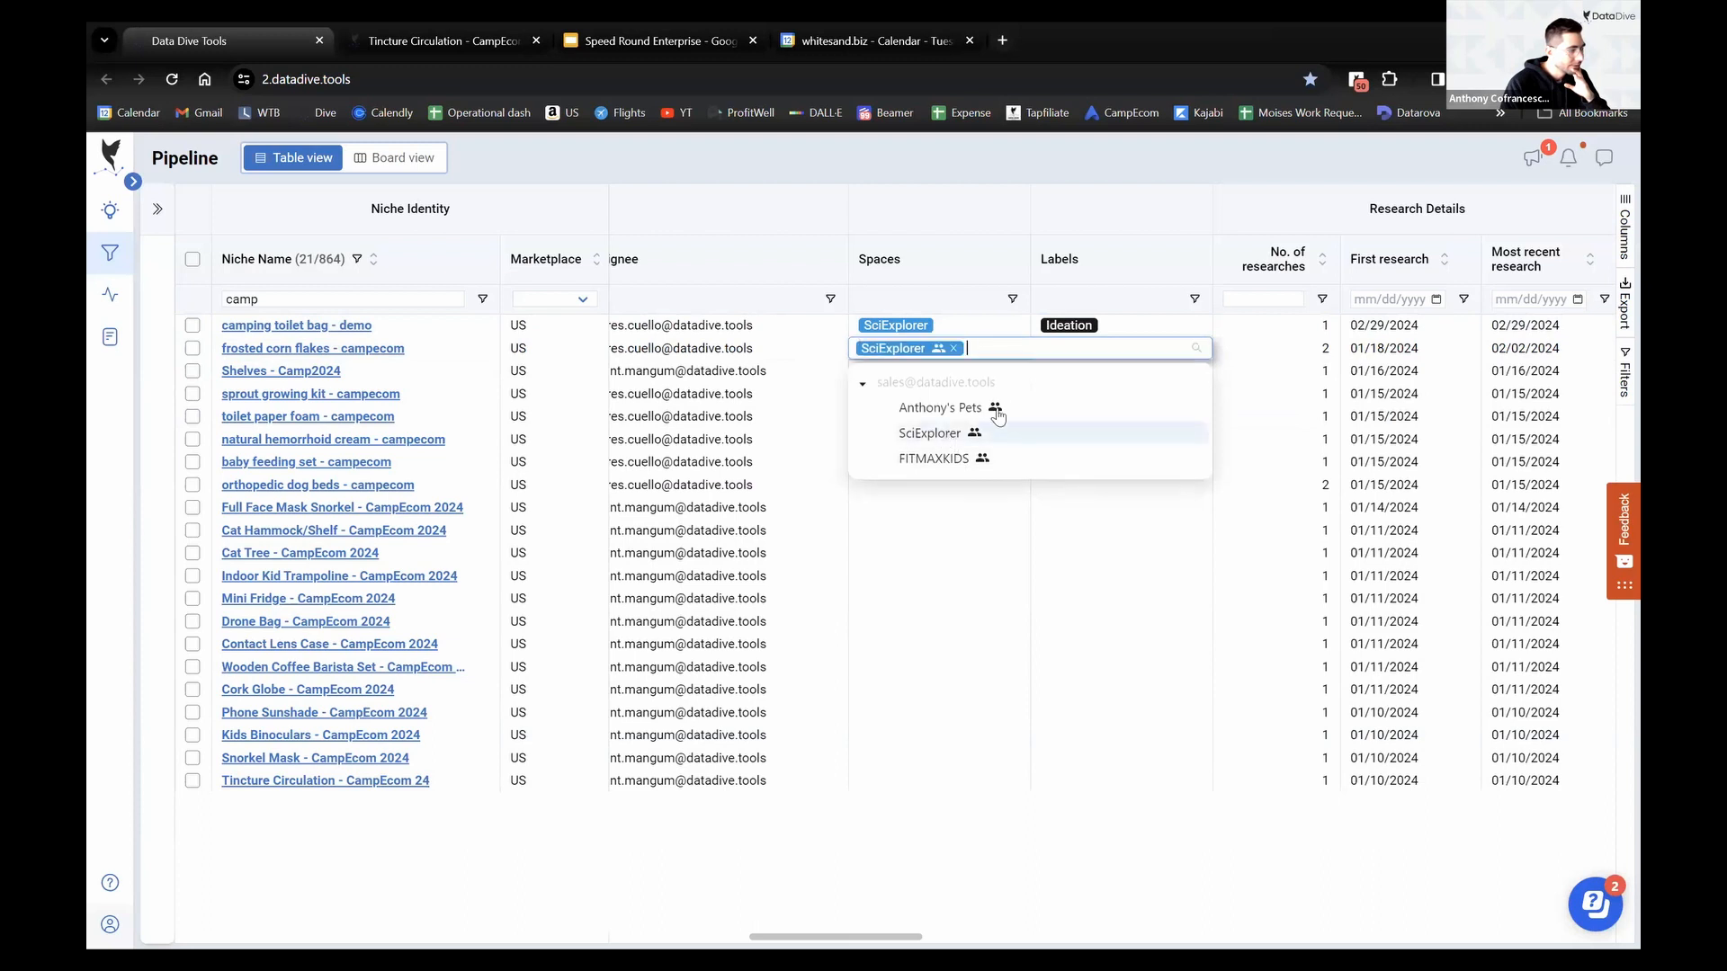
left_click(1151, 186)
left_click(1191, 351)
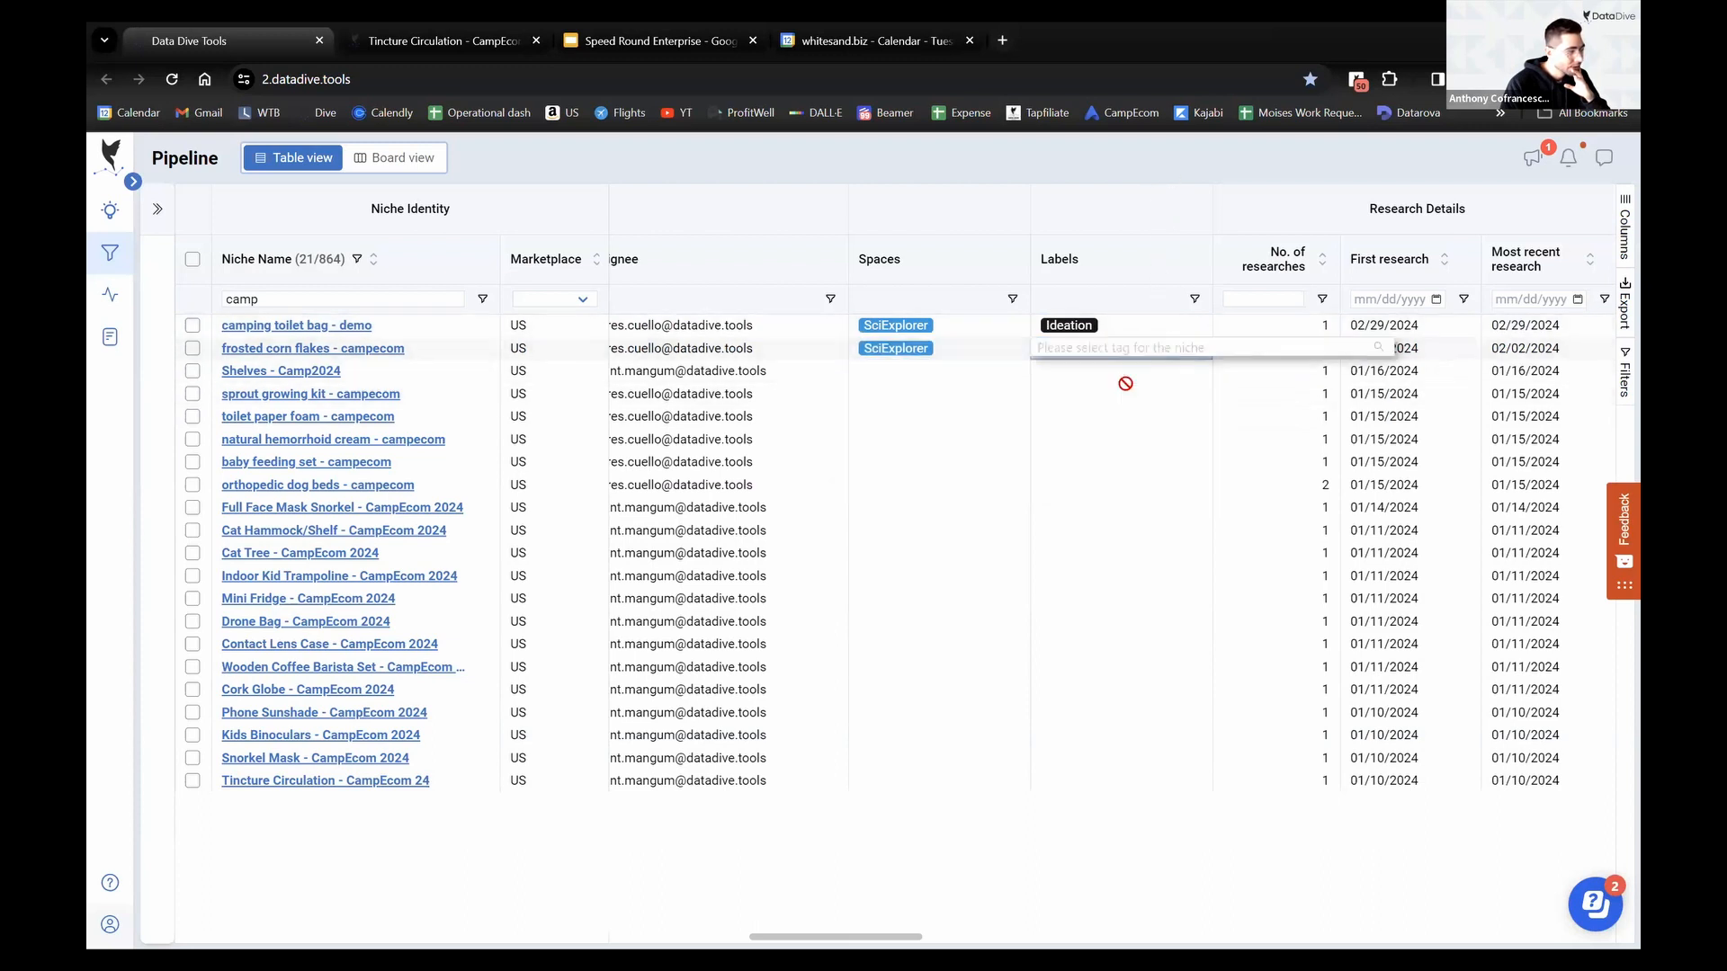
left_click(1142, 433)
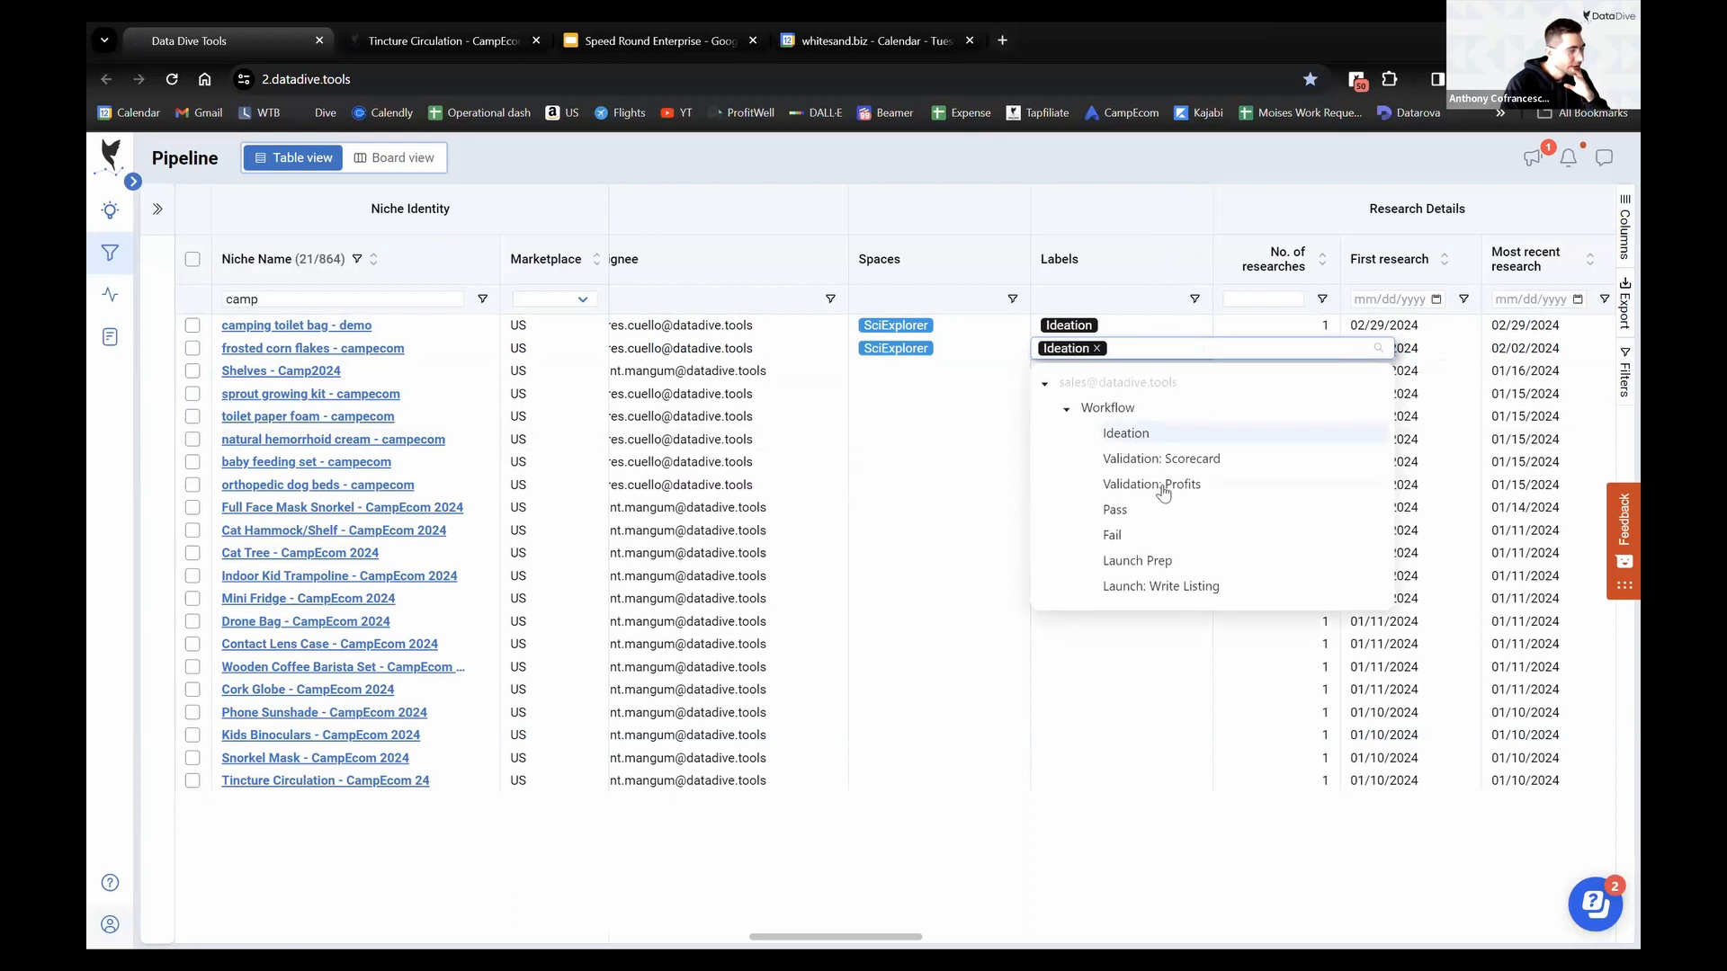
left_click(1139, 536)
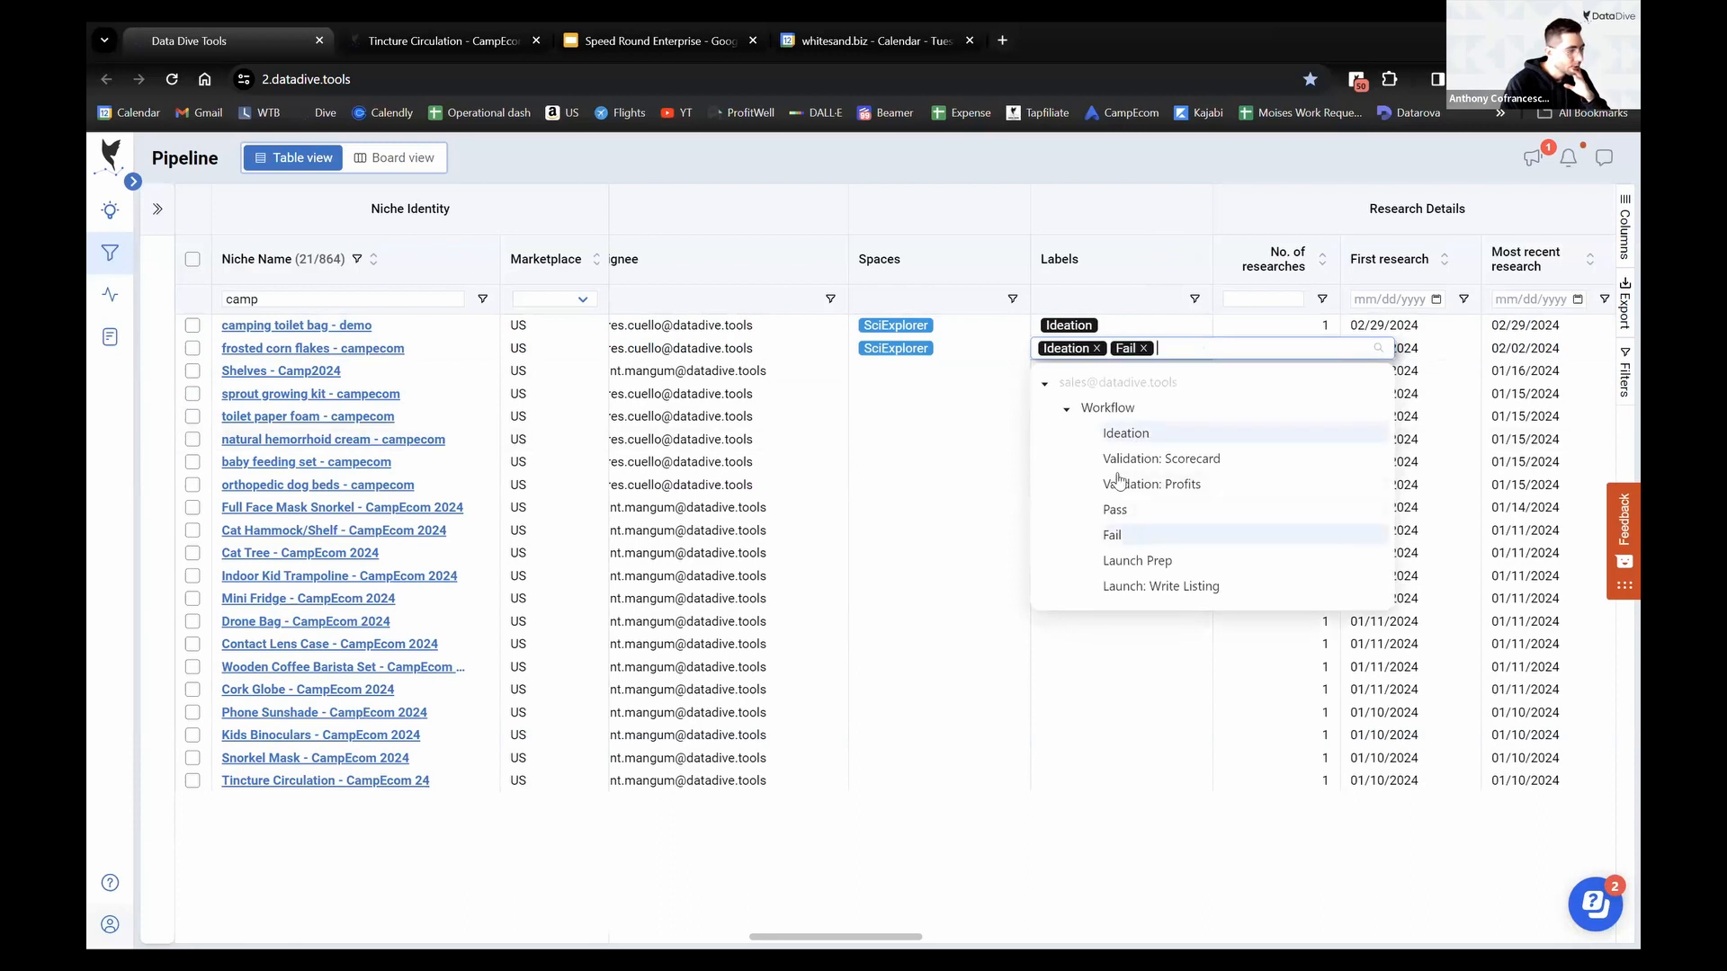
left_click(1096, 348)
left_click(863, 376)
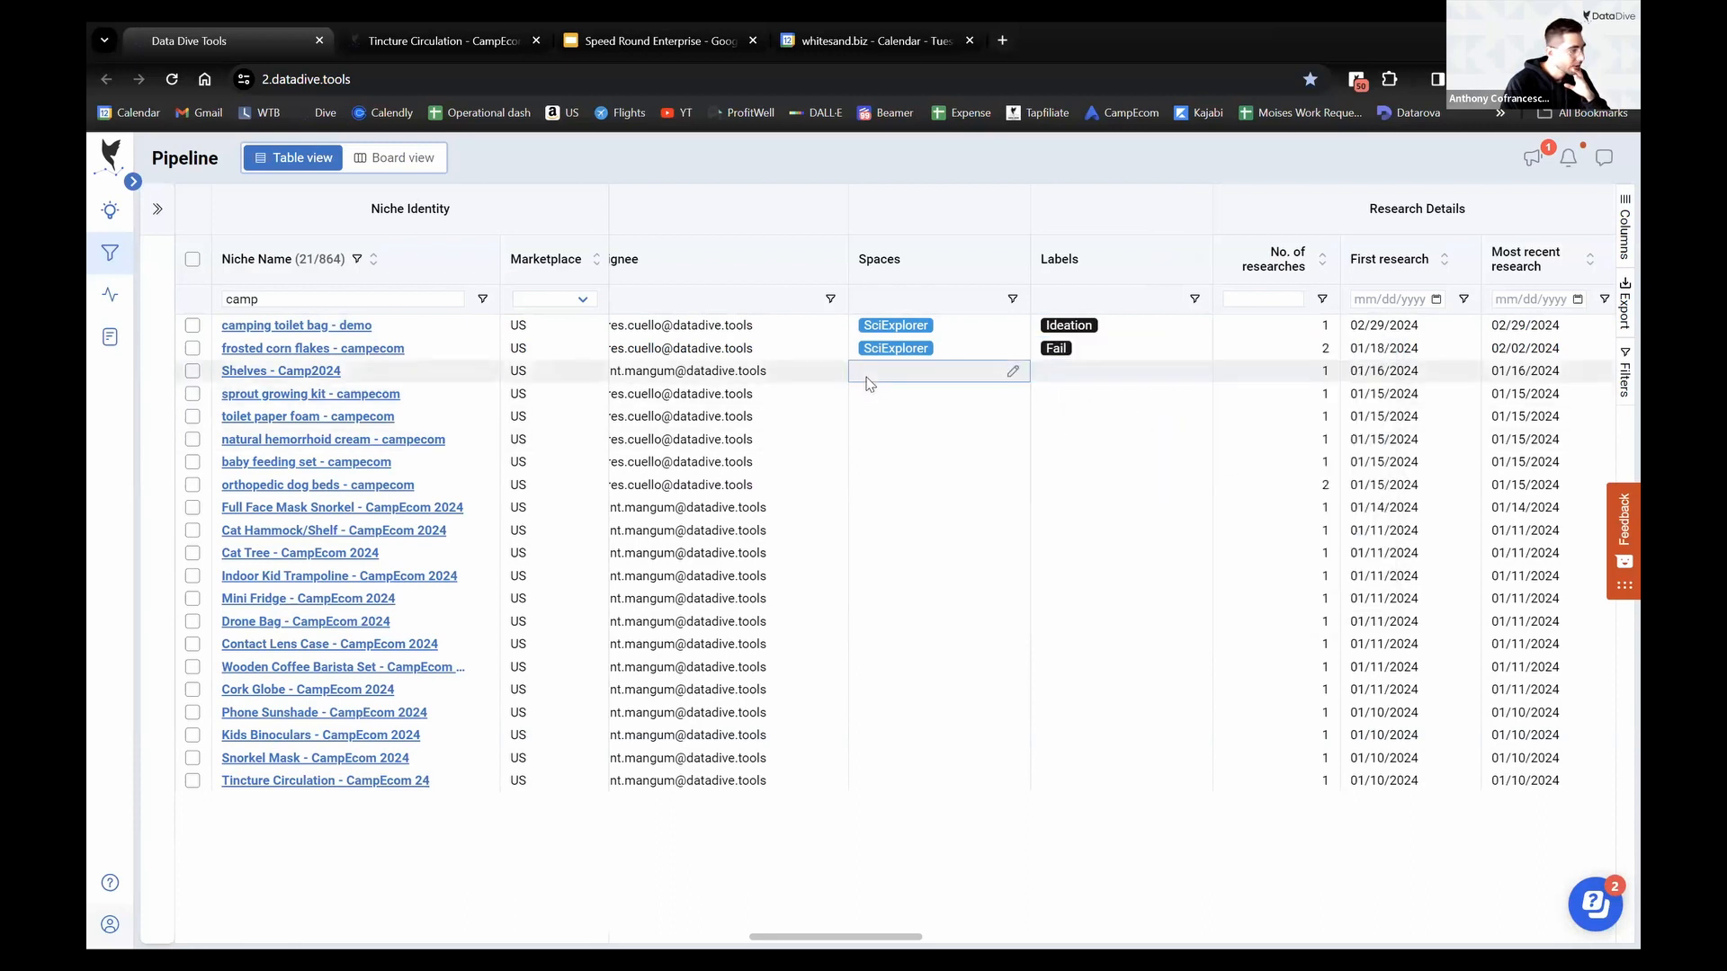
Assign the Shelves - Camp2024 niche to the FITMAXKIDS space with the Ideation label
left_click(1014, 372)
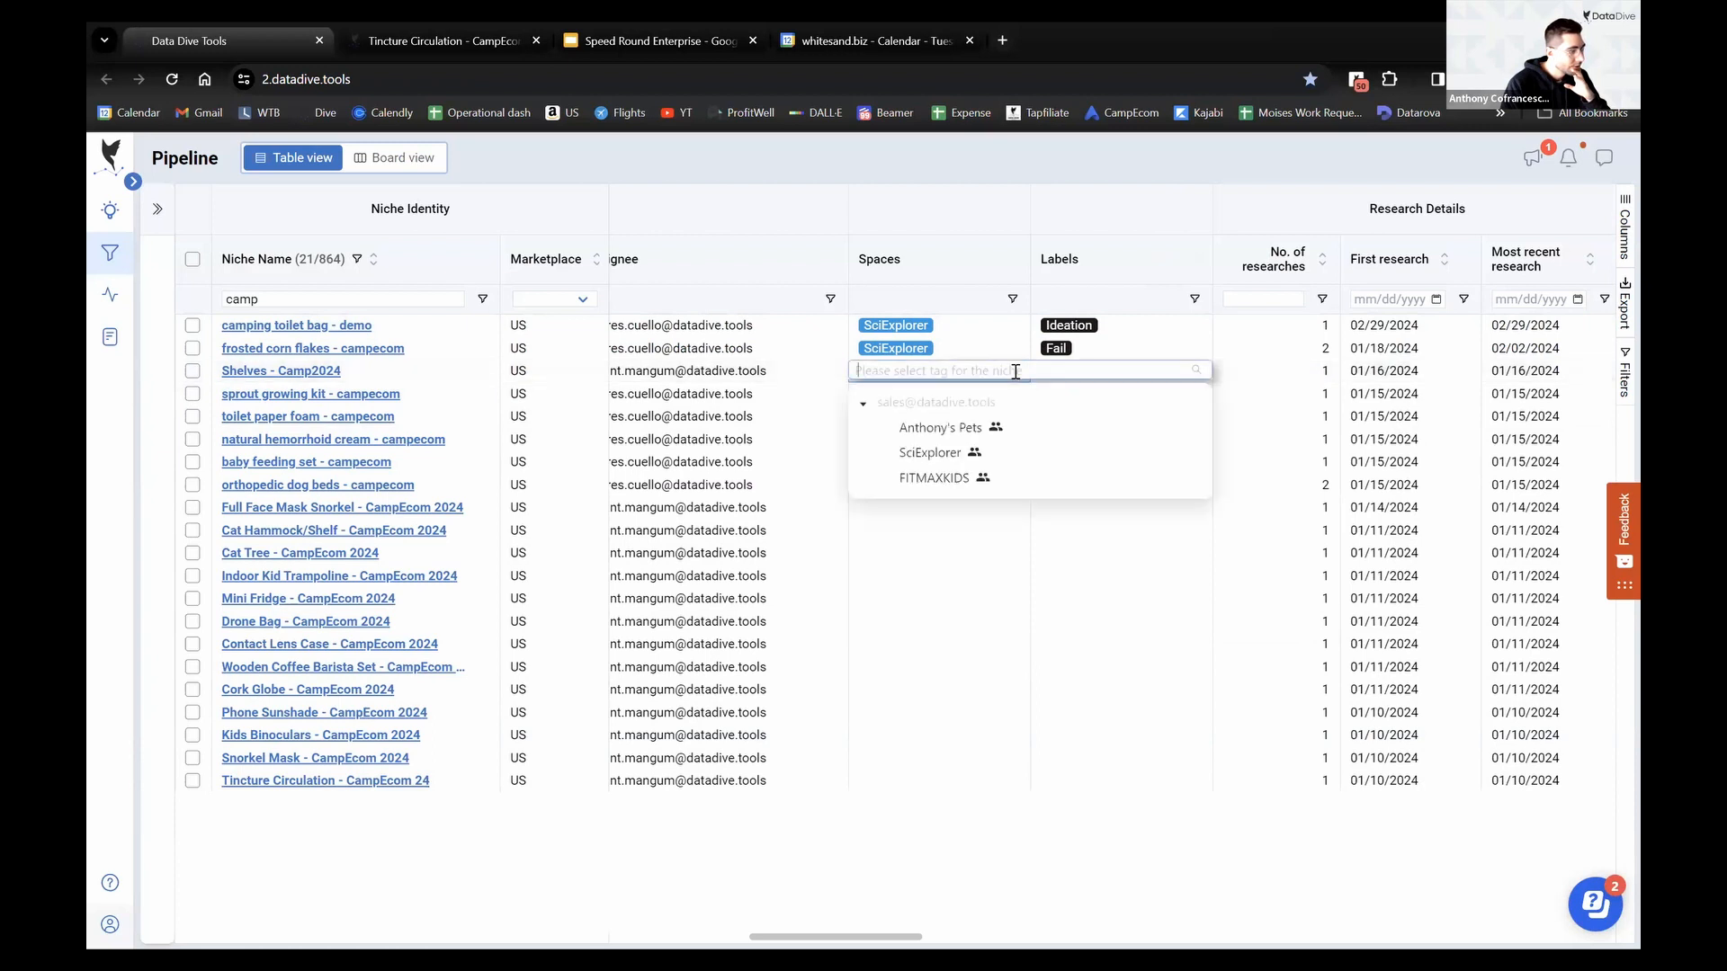
left_click(944, 479)
left_click(1086, 193)
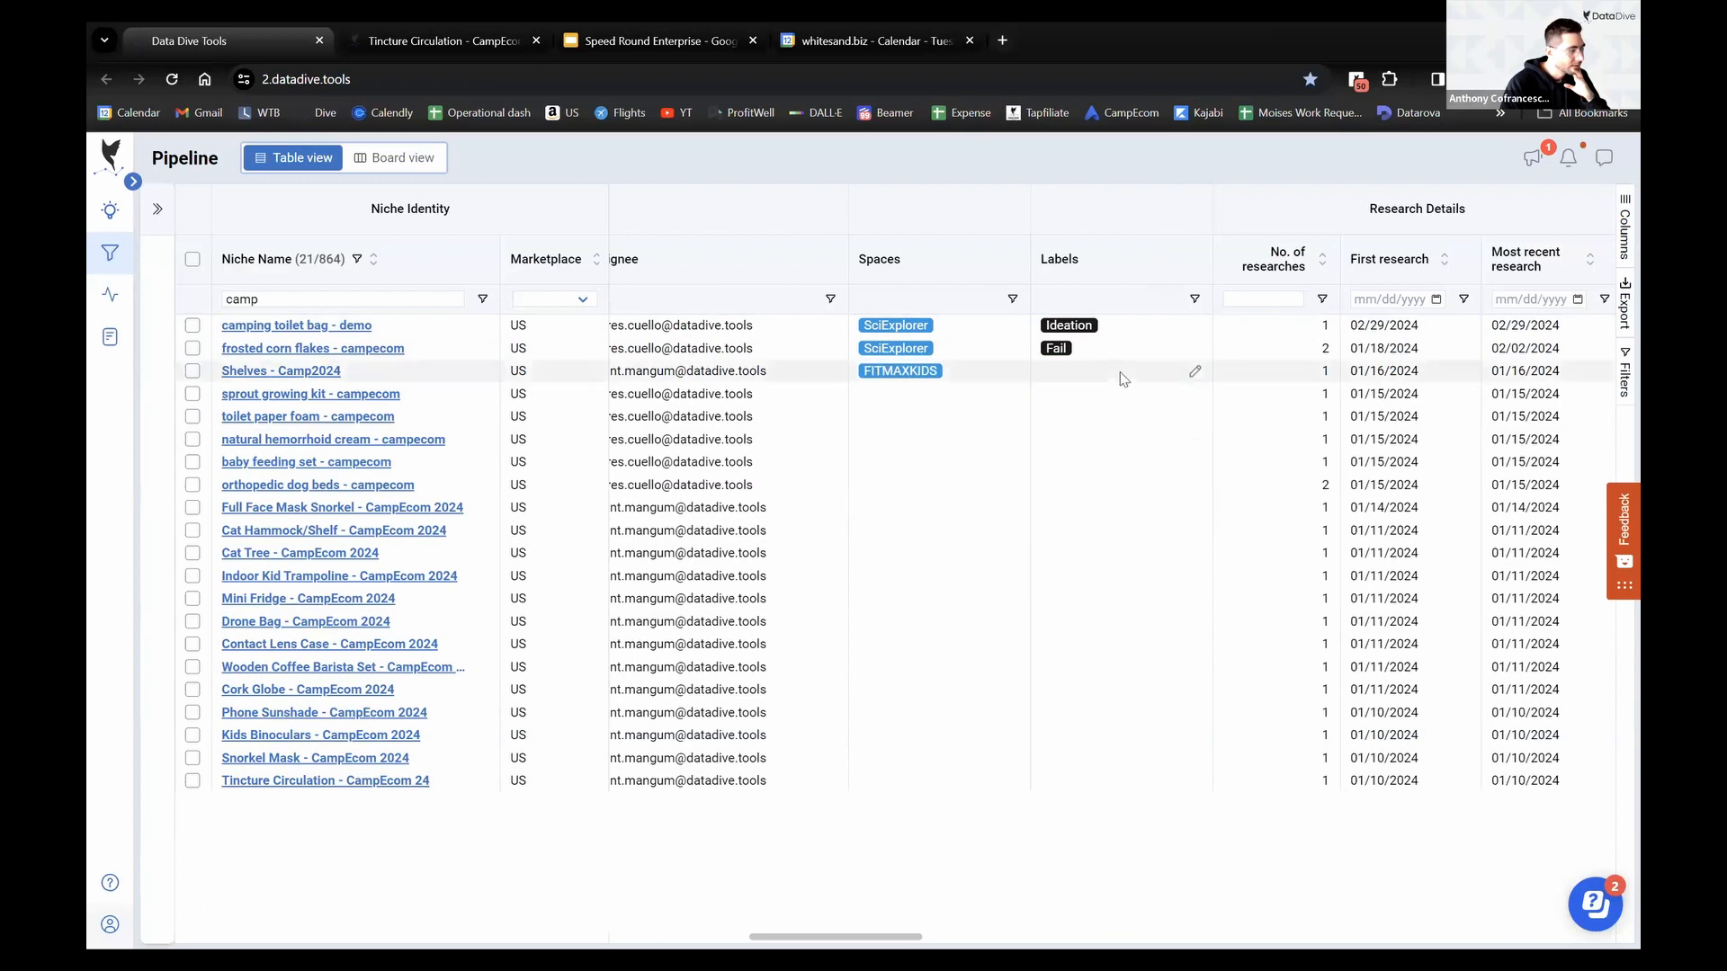
left_click(1194, 372)
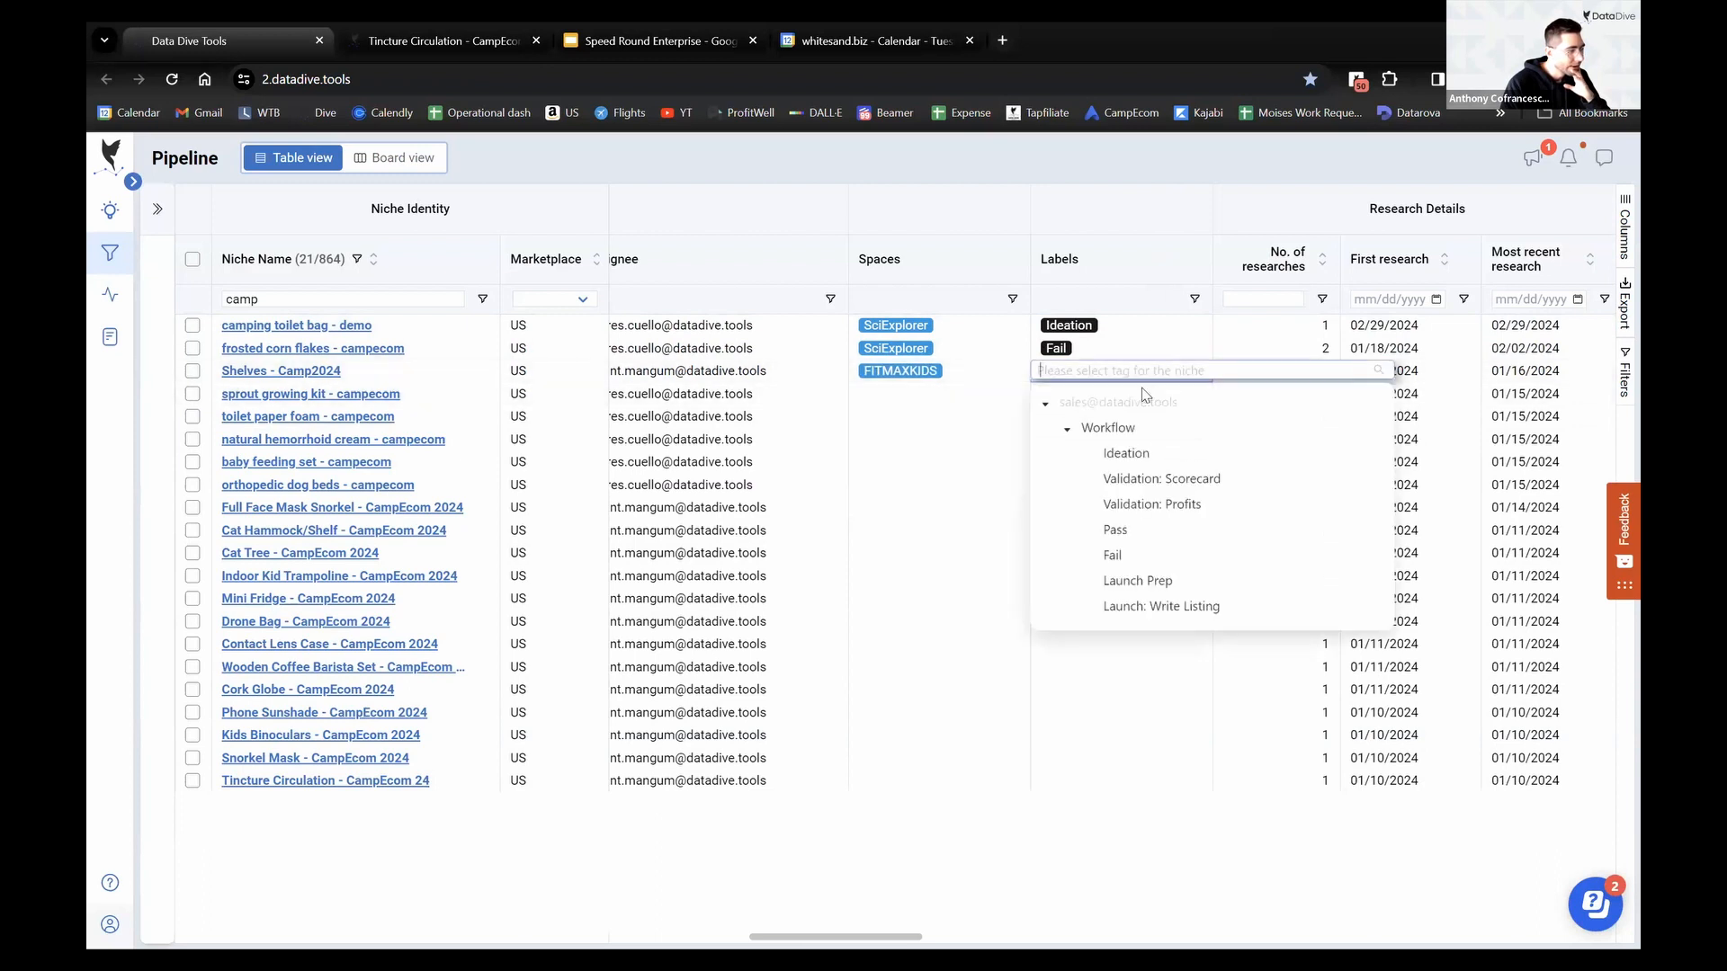
left_click(1160, 455)
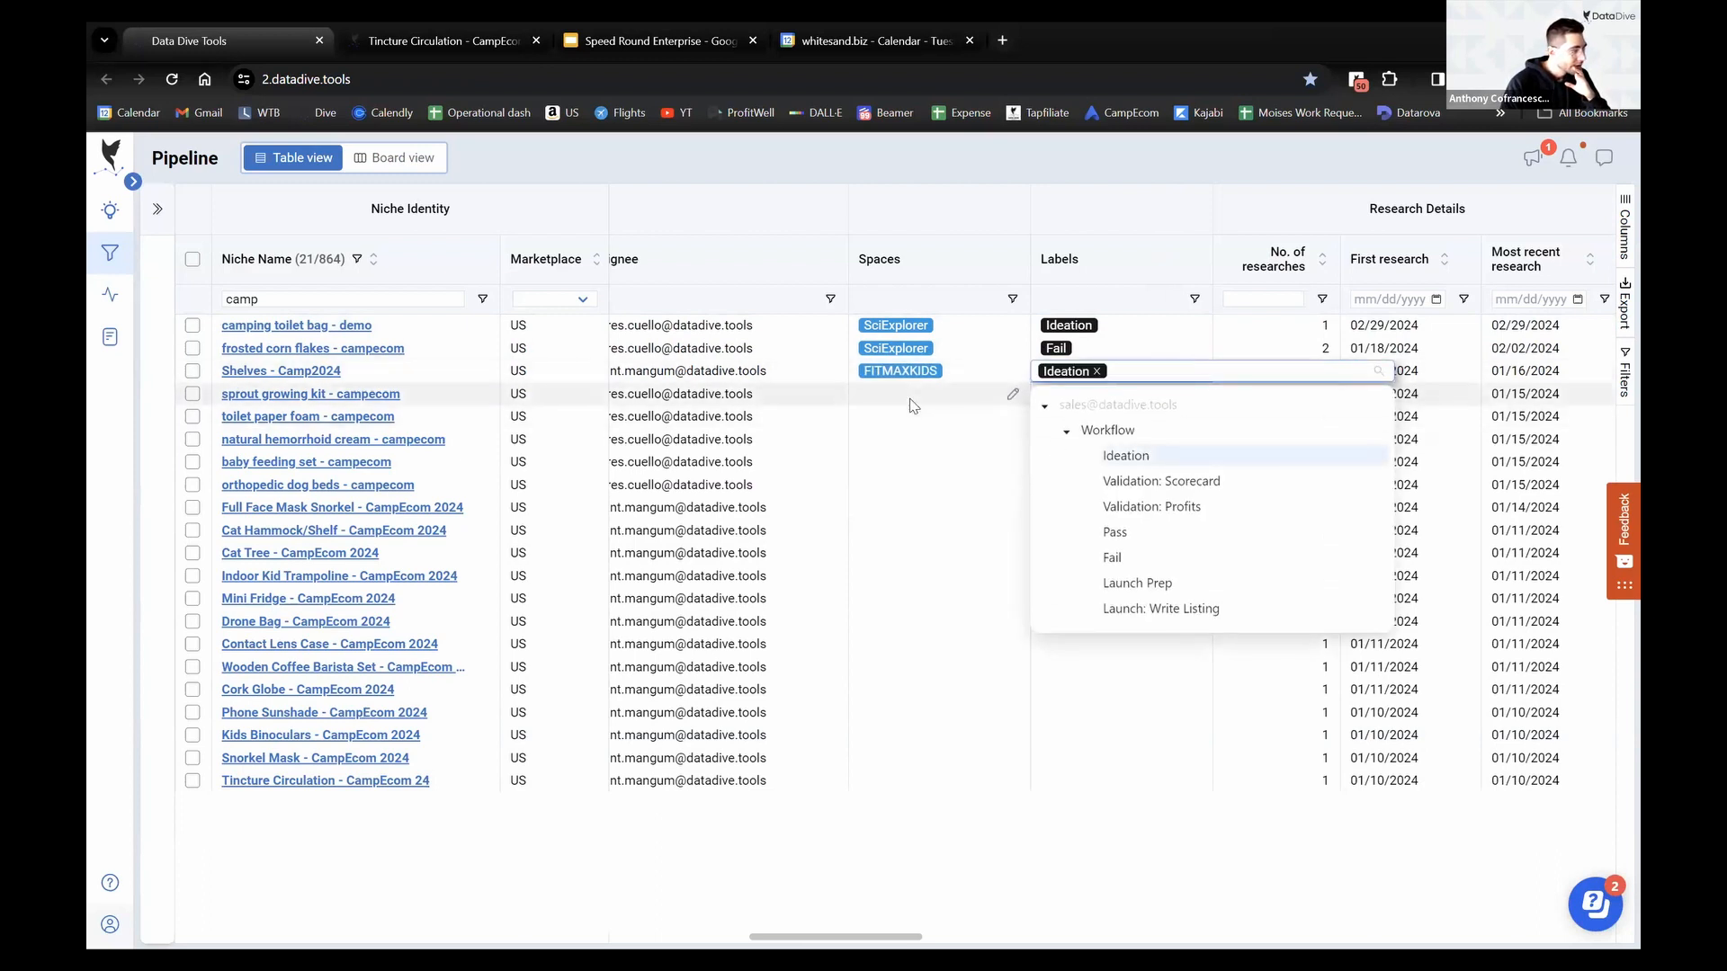
left_click(931, 404)
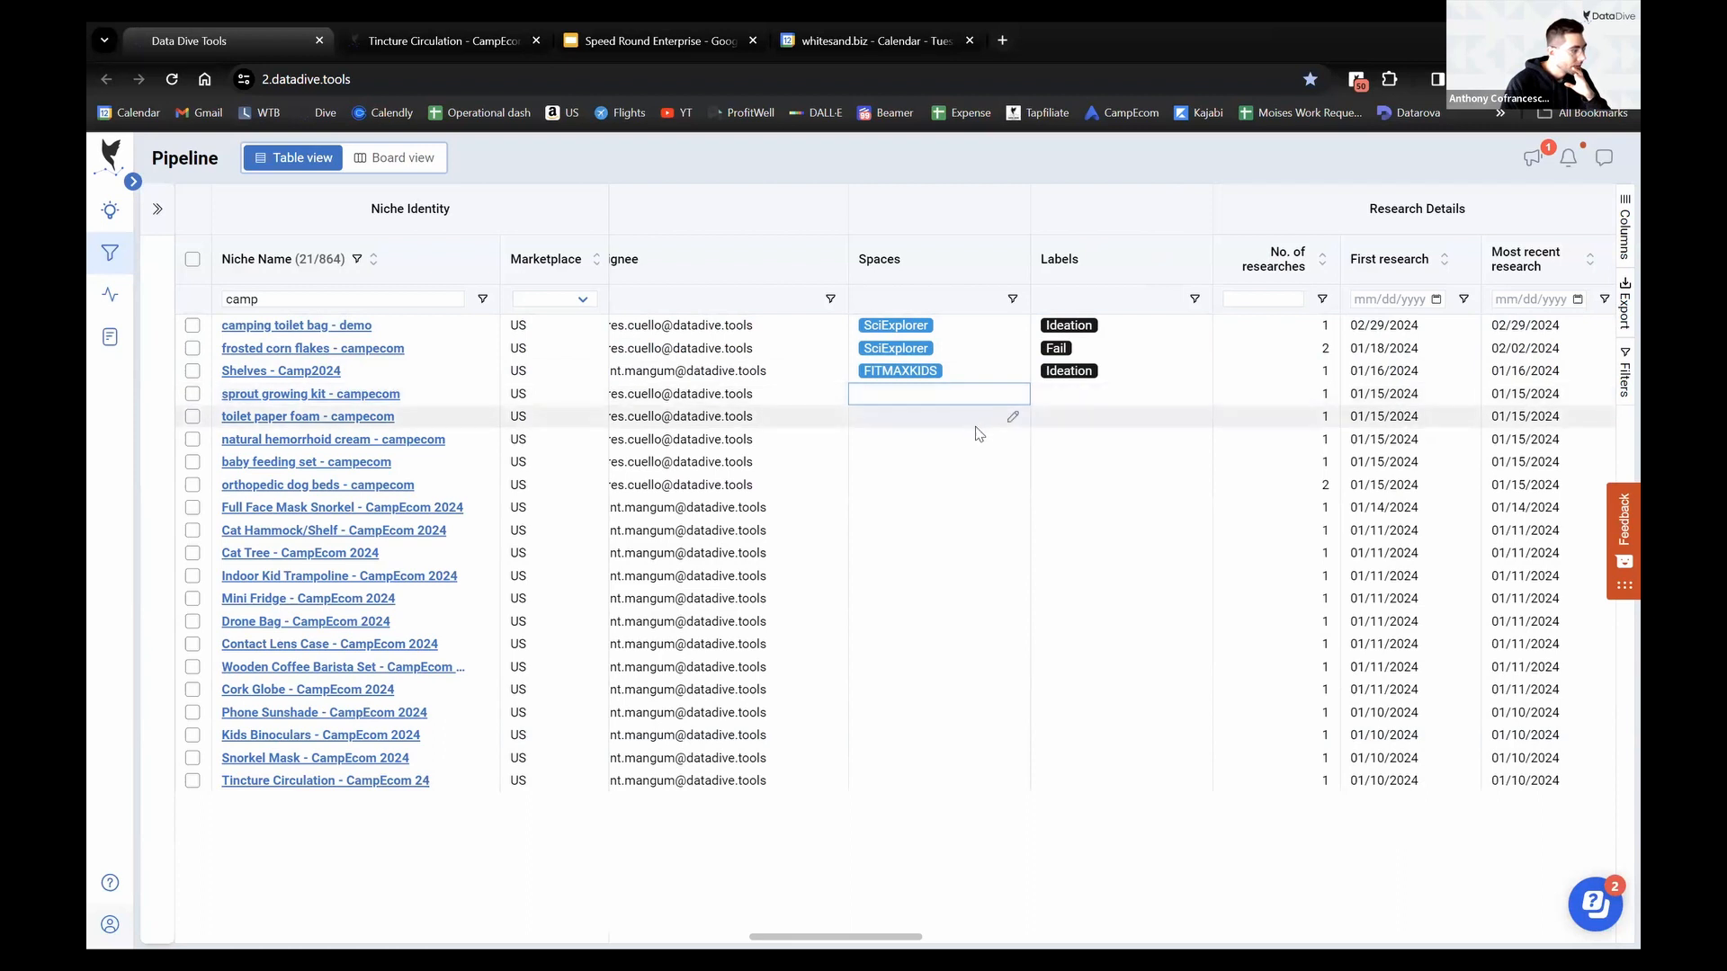
Assign the sprout growing kit - campecom niche to the SciExplorer space with the Ideation label
left_click(1011, 398)
left_click(948, 477)
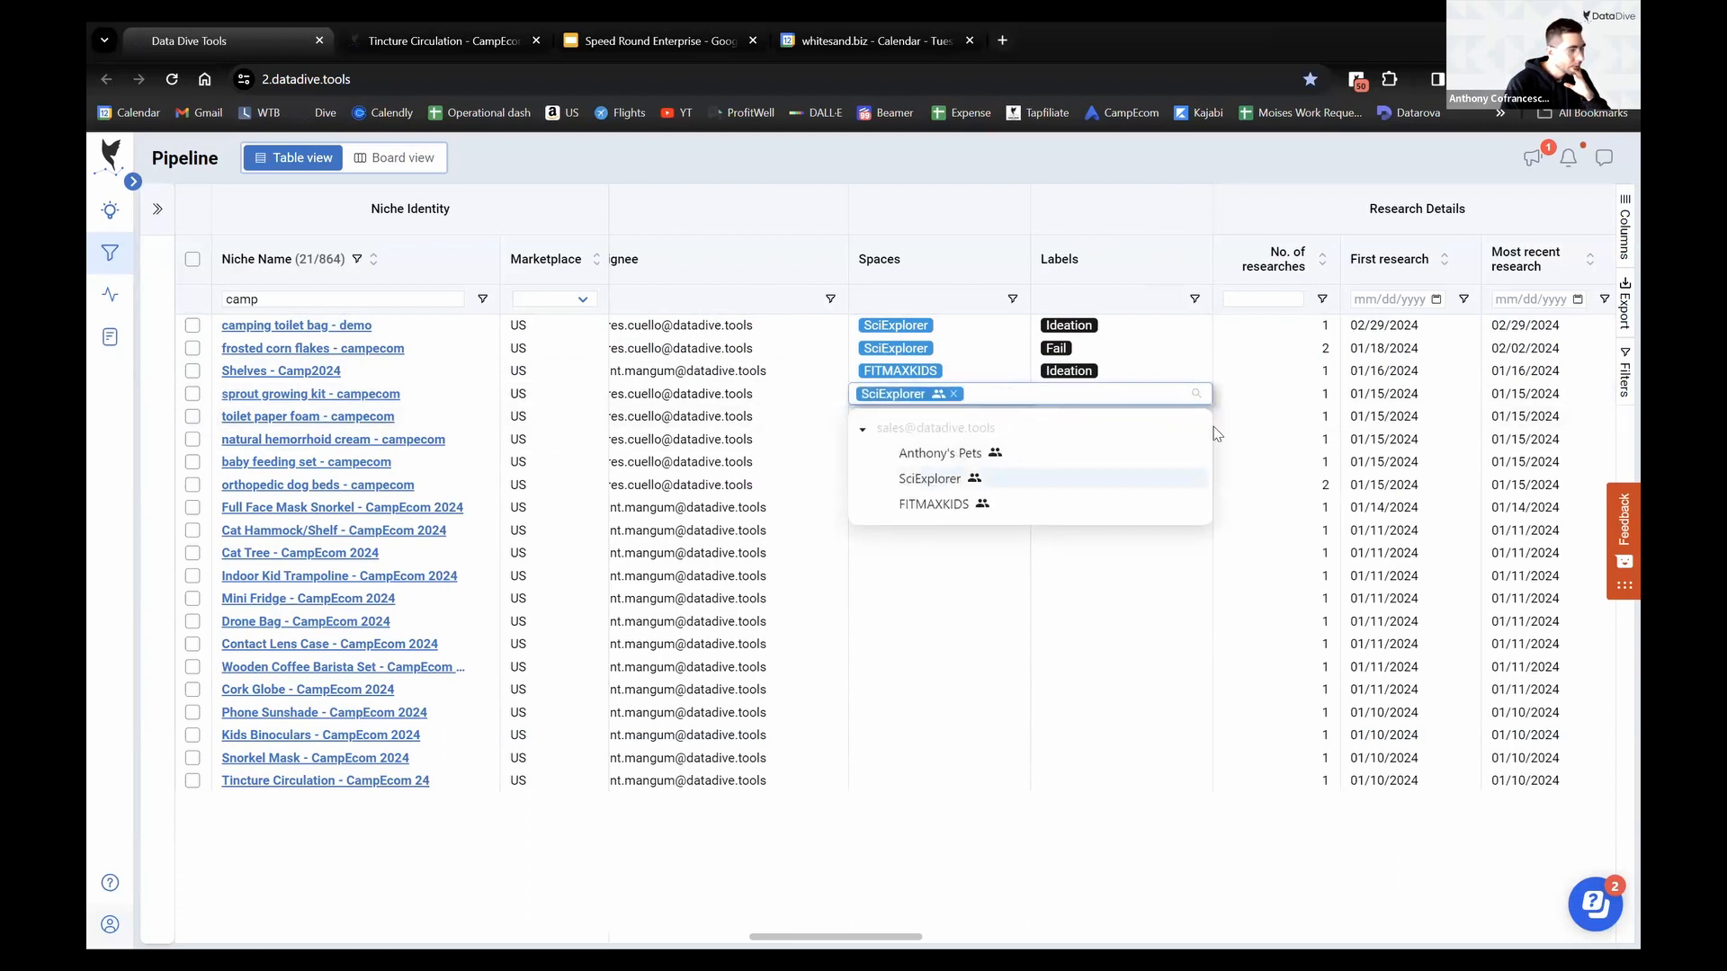
left_click(1099, 171)
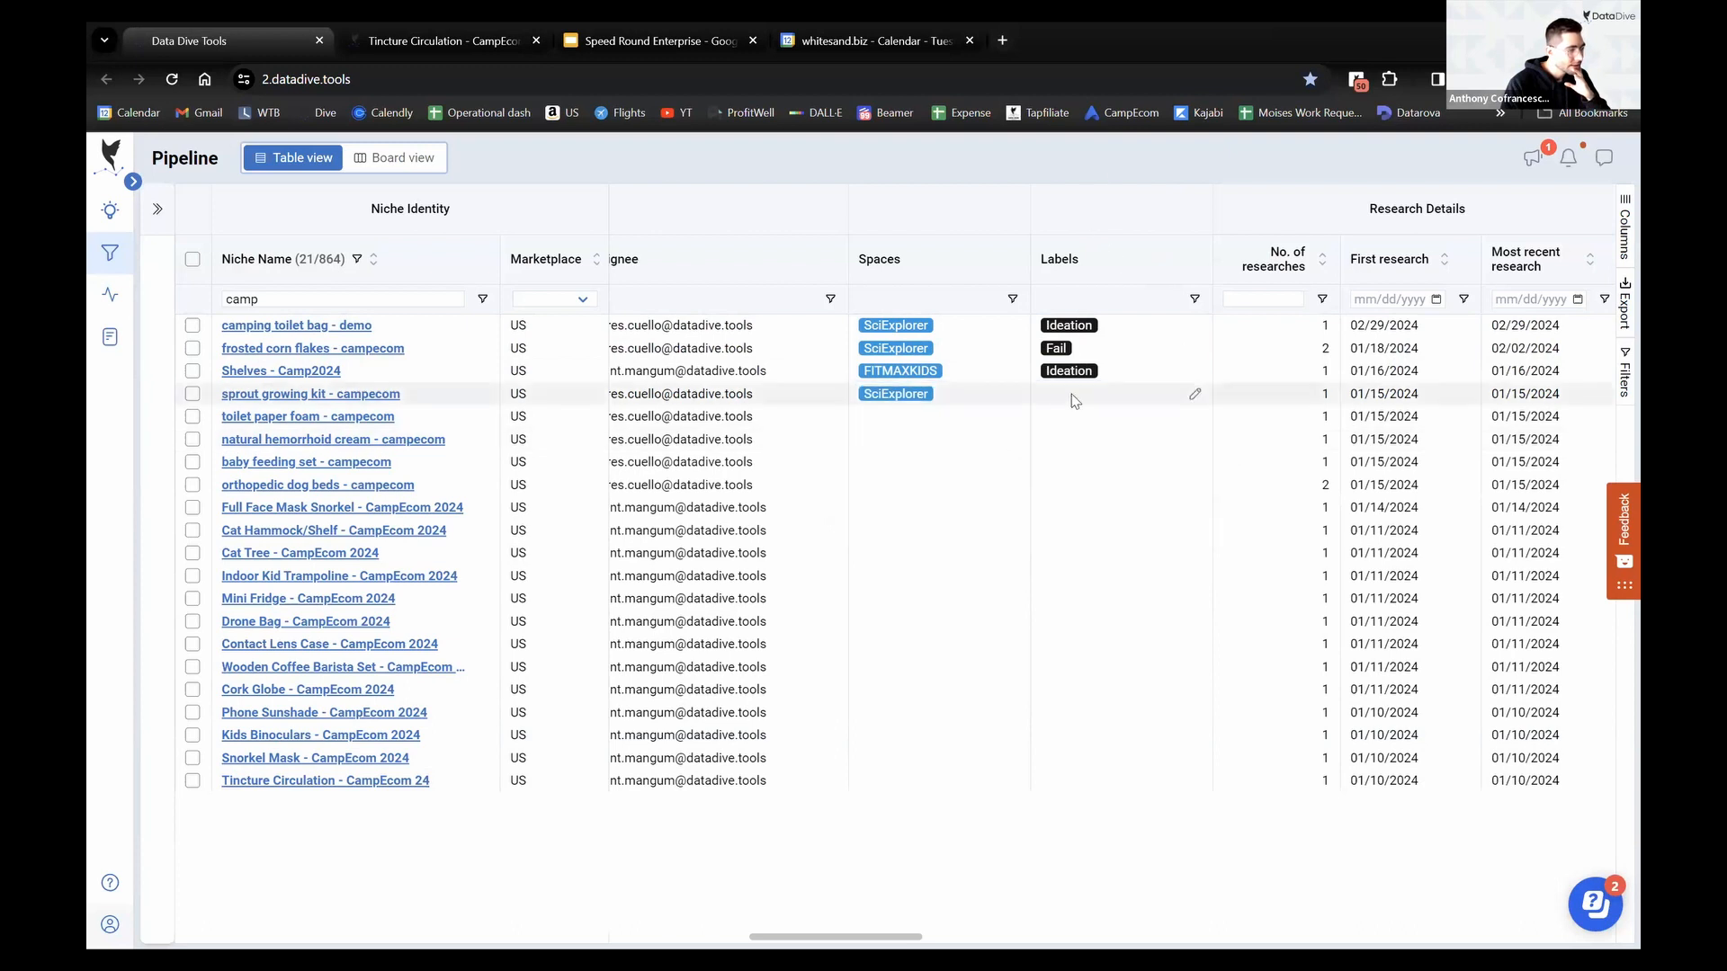
left_click(1195, 398)
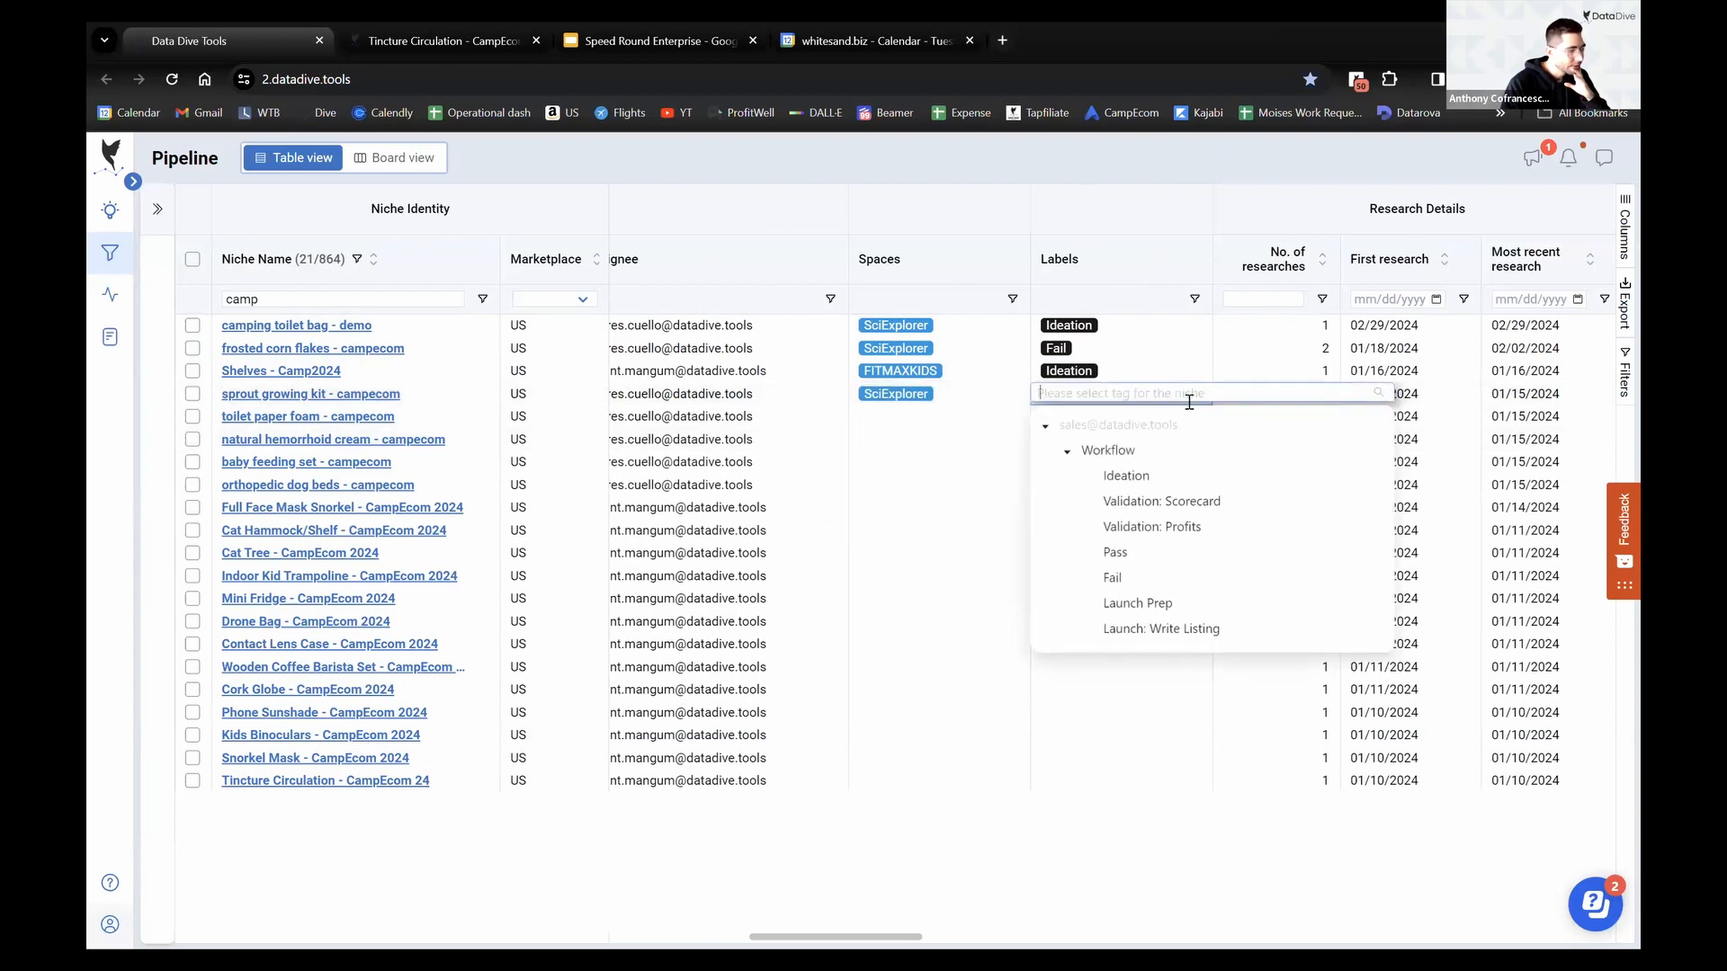
left_click(1127, 476)
left_click(975, 430)
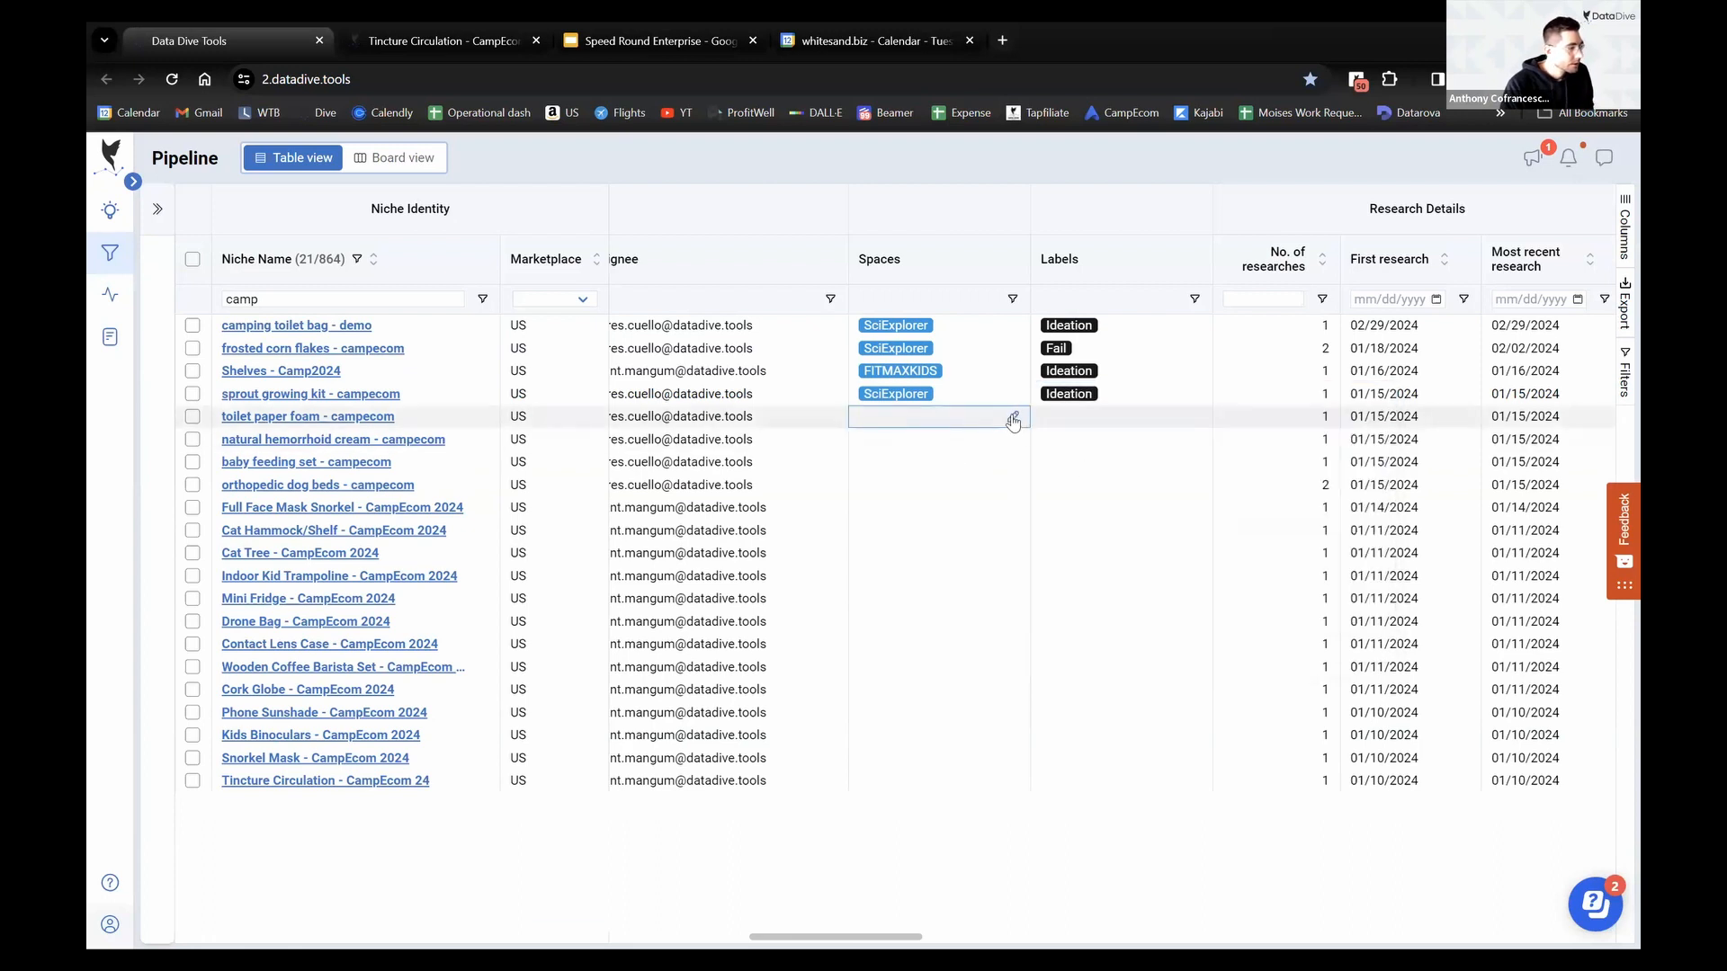
Assign the toilet paper foam - campecom niche to the FITMAXKIDS space with the Ideation label
left_click(1013, 419)
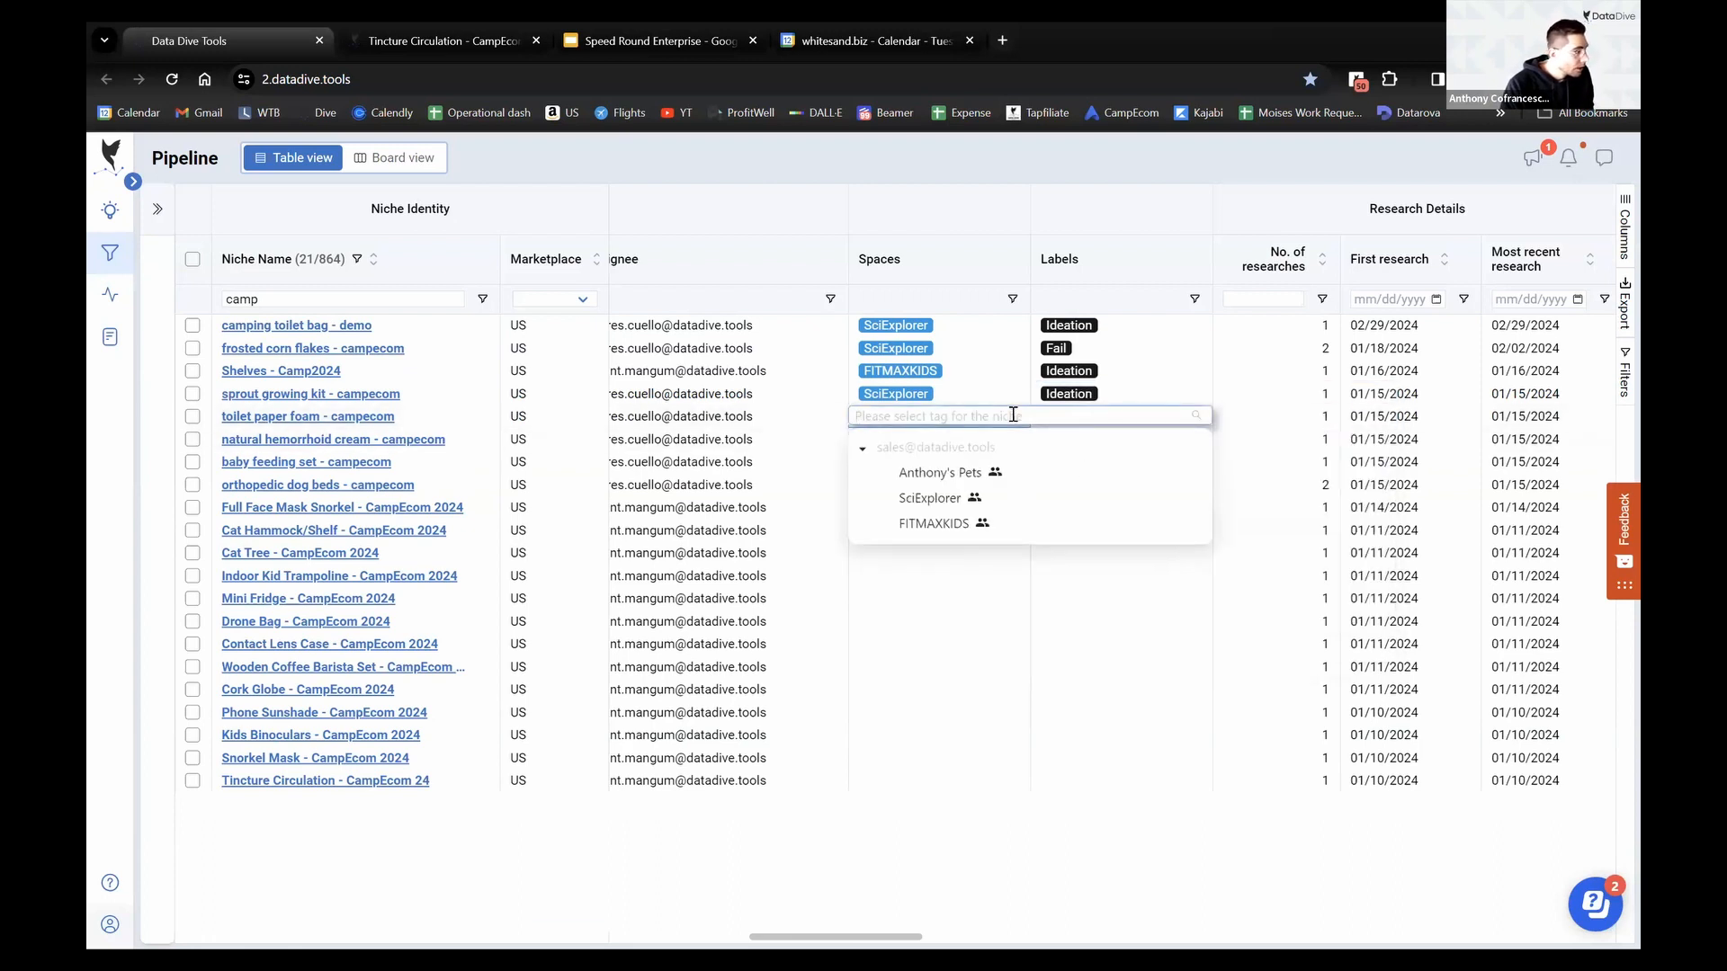
left_click(944, 523)
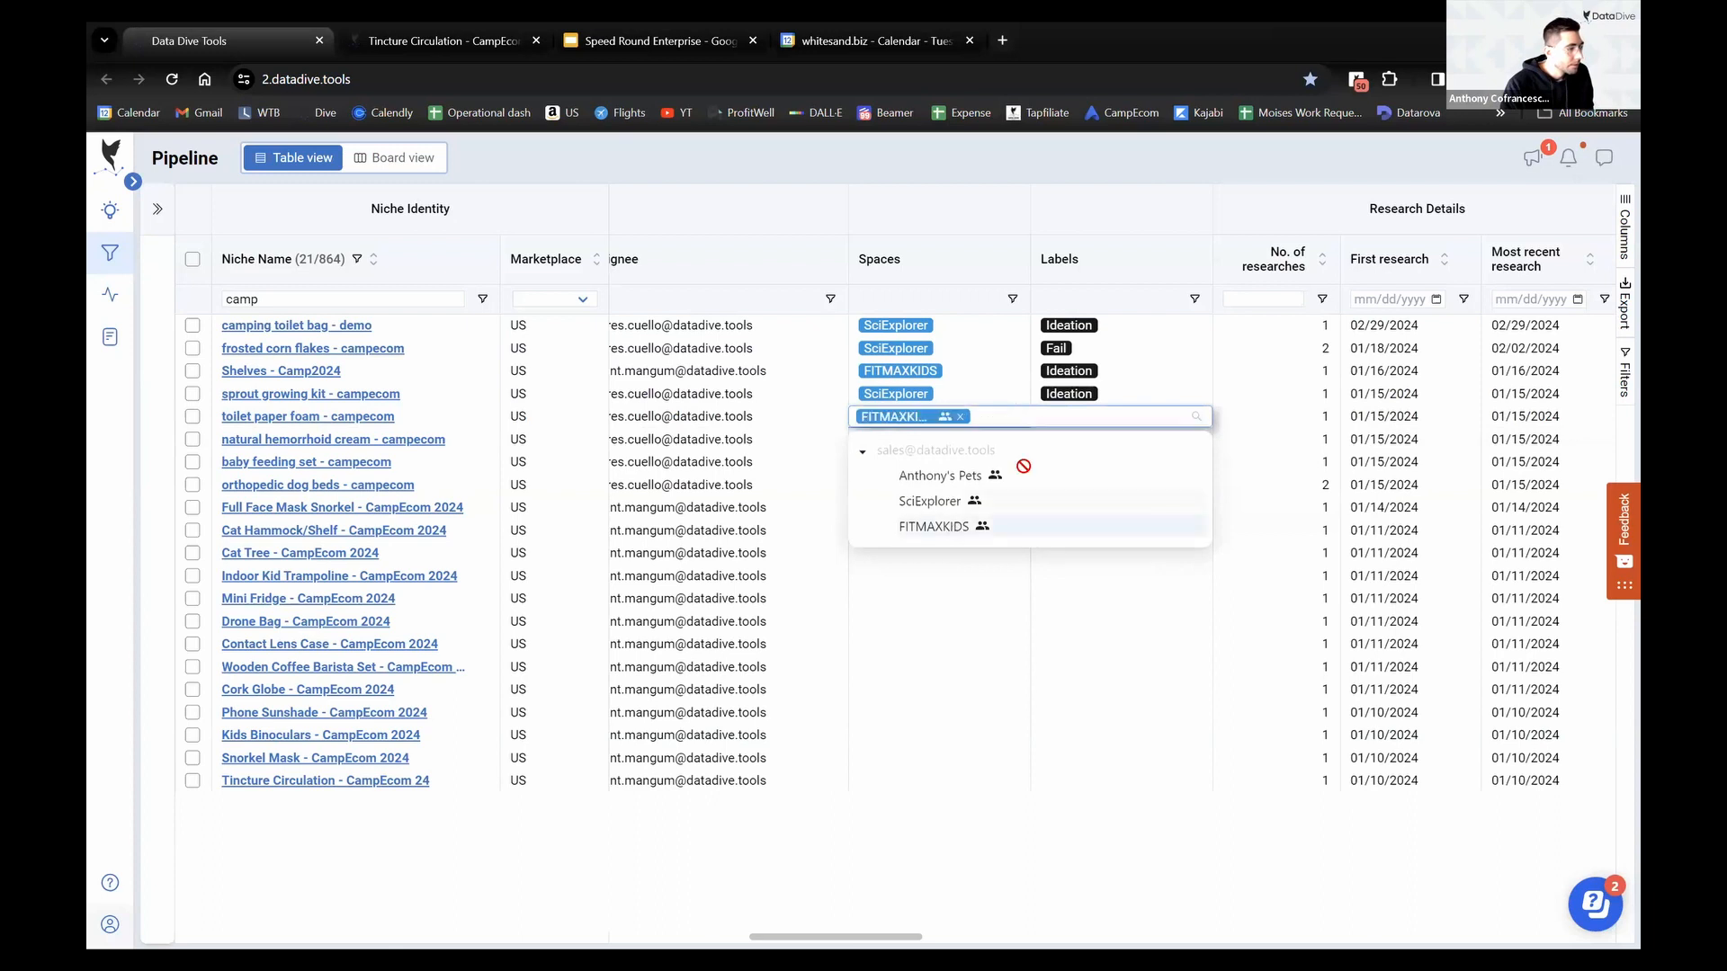
left_click(1059, 230)
left_click(1194, 419)
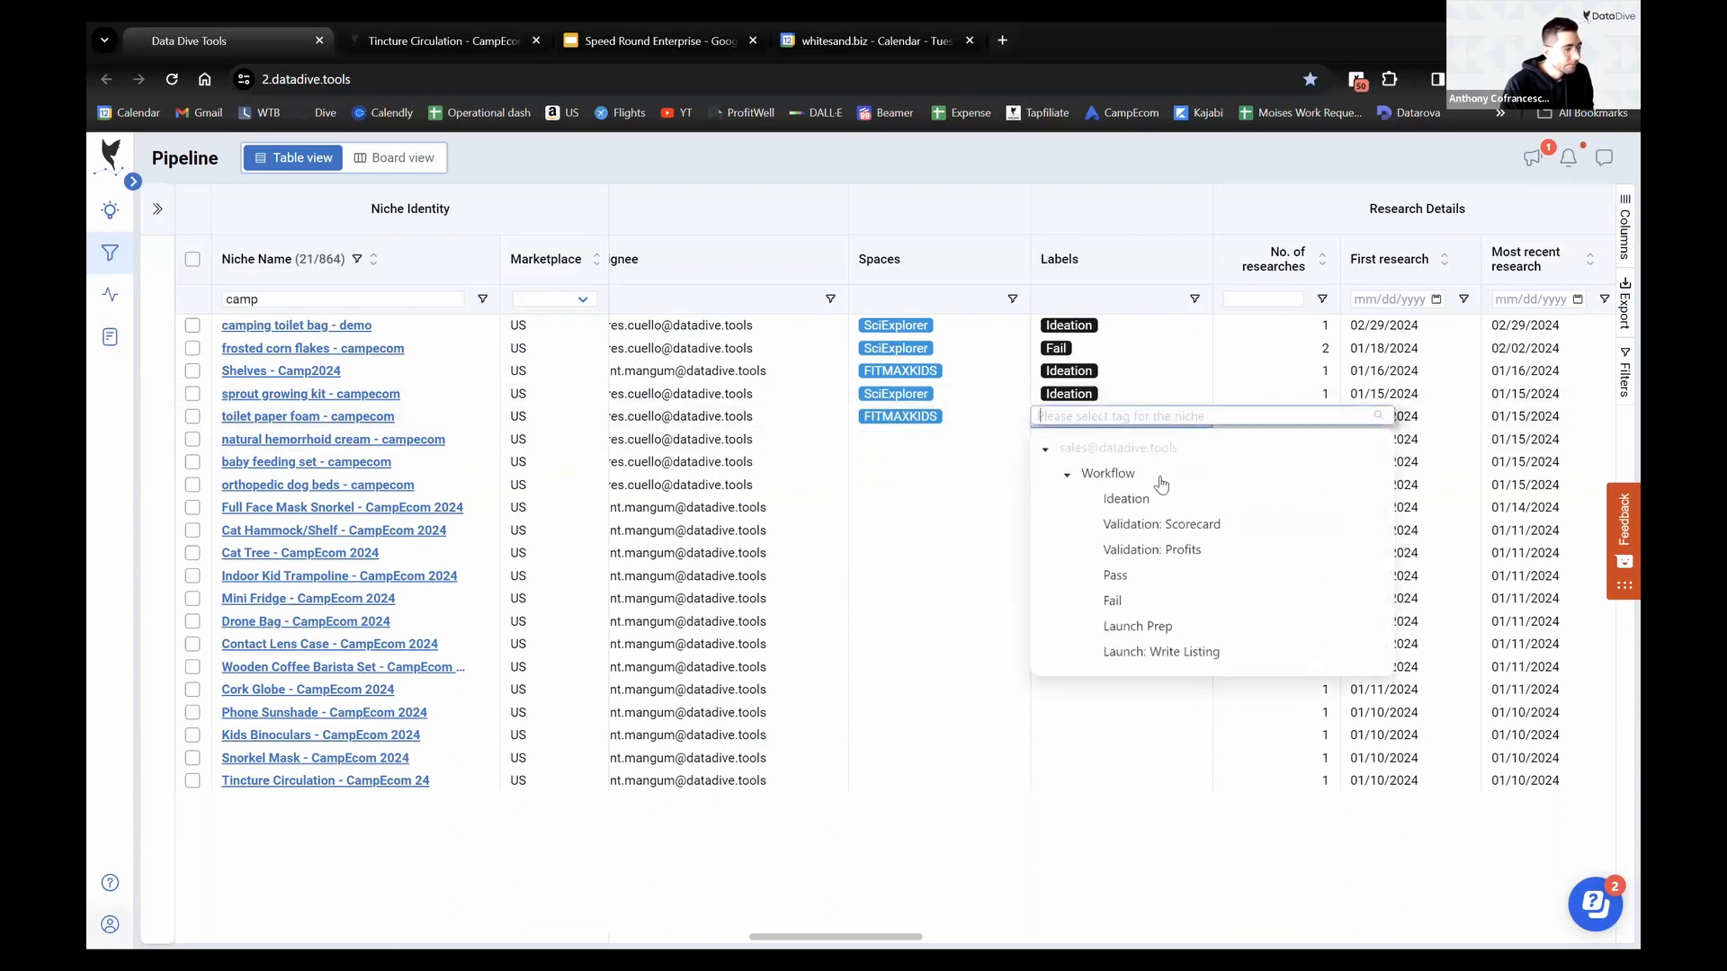
left_click(1129, 500)
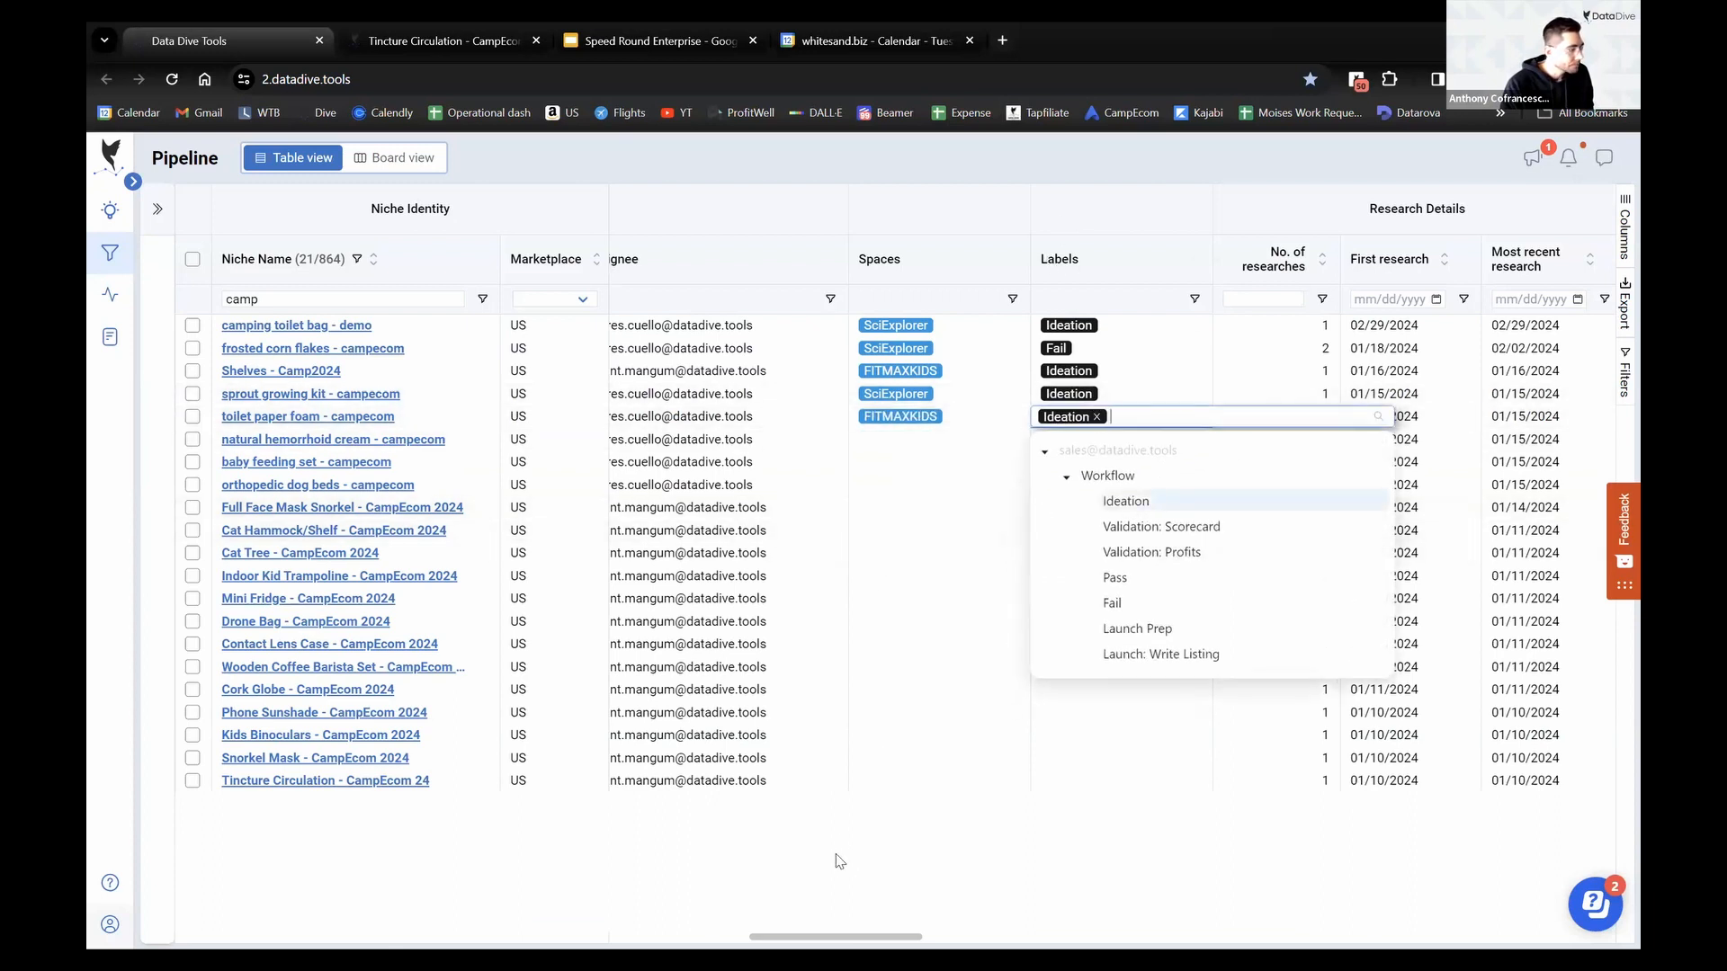
left_click(859, 827)
Assign the Tincture Circulation - CampEcom 24 niche to the SciExplorer space with the Validation: Scorecard label
left_click(1016, 779)
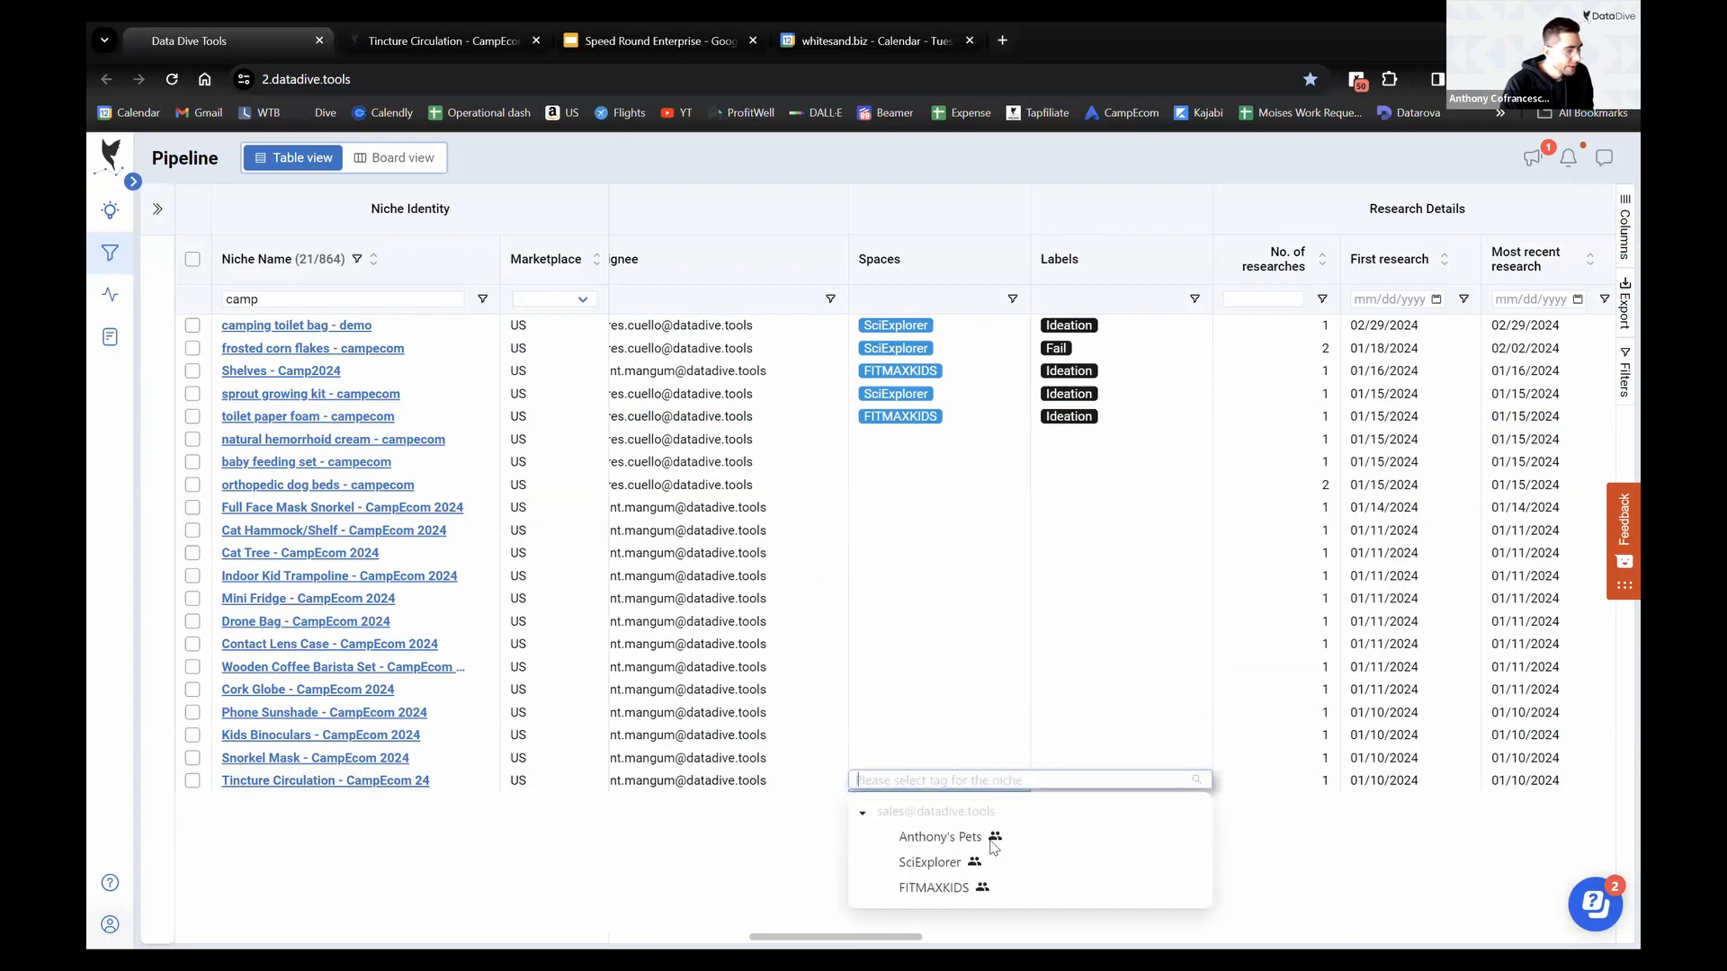
left_click(934, 863)
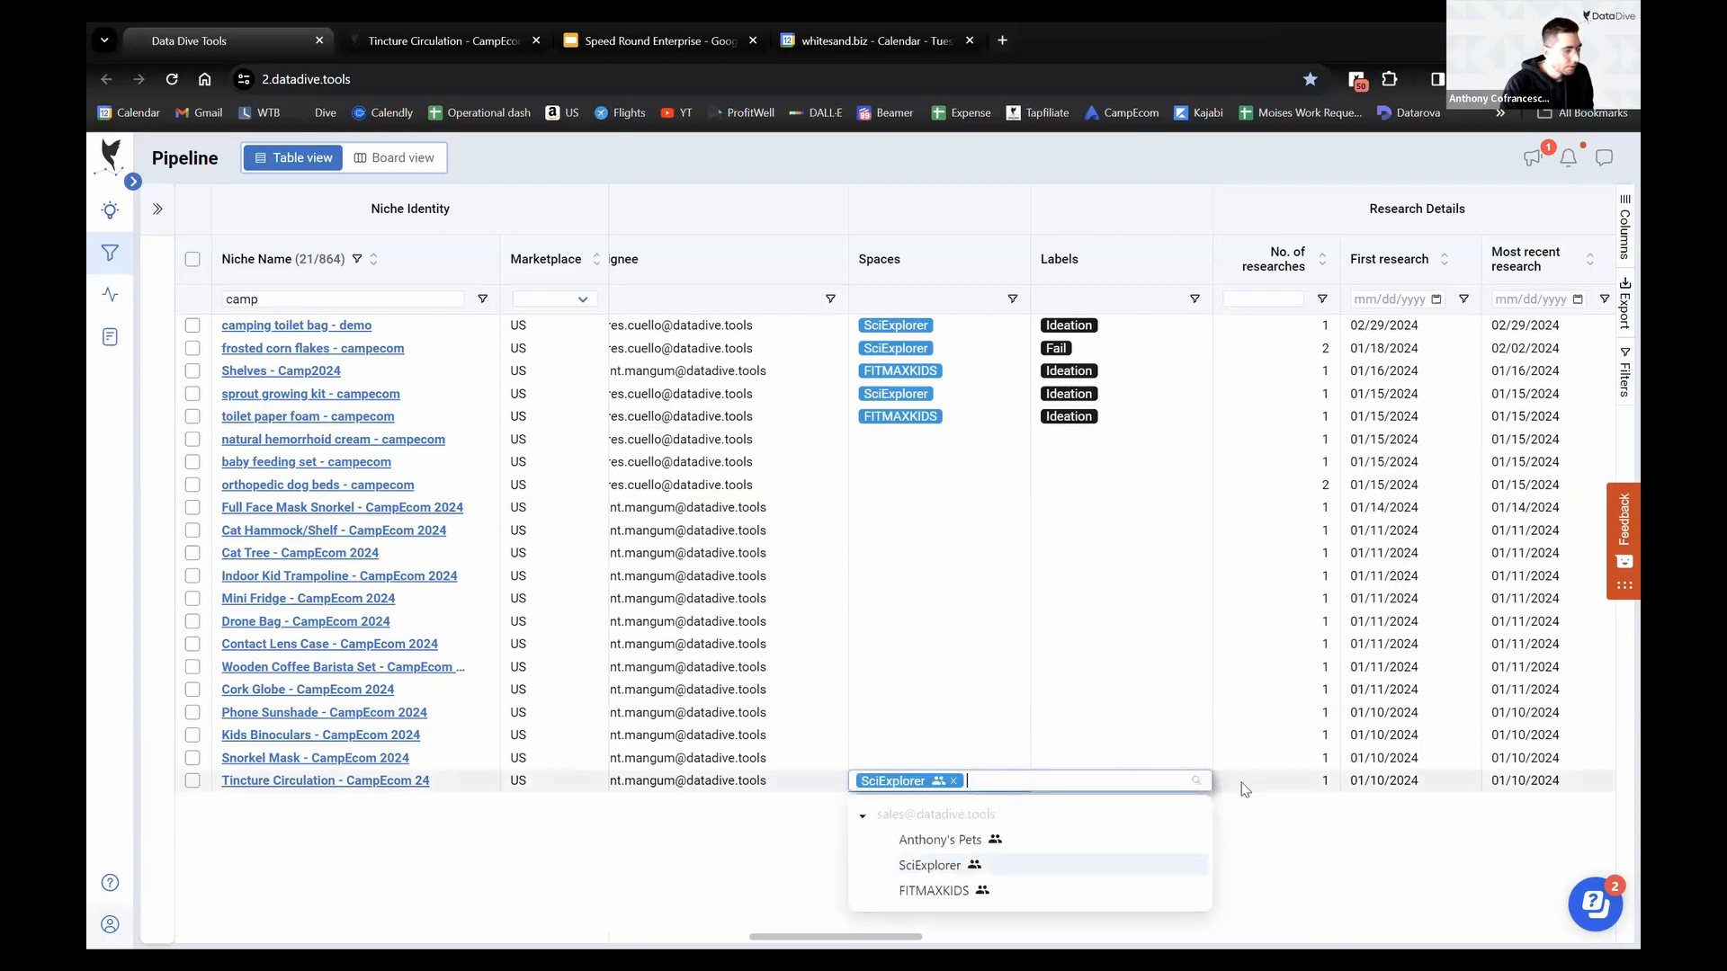
left_click(1255, 792)
left_click(1189, 780)
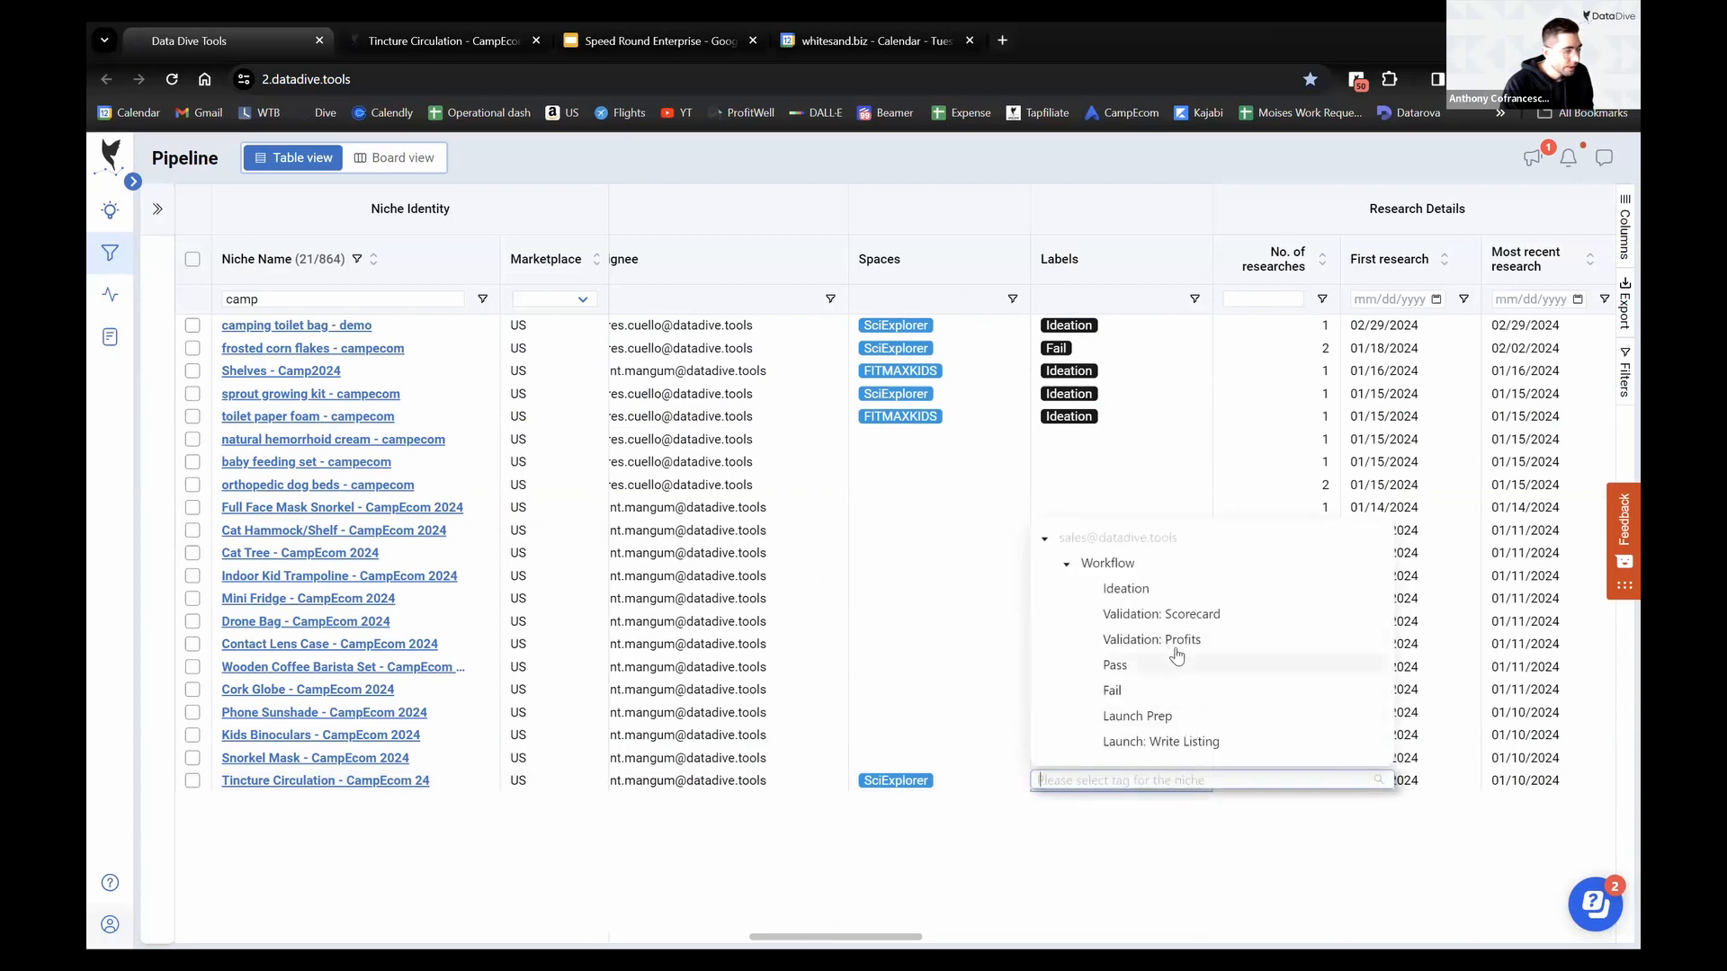
left_click(1174, 615)
left_click(1011, 757)
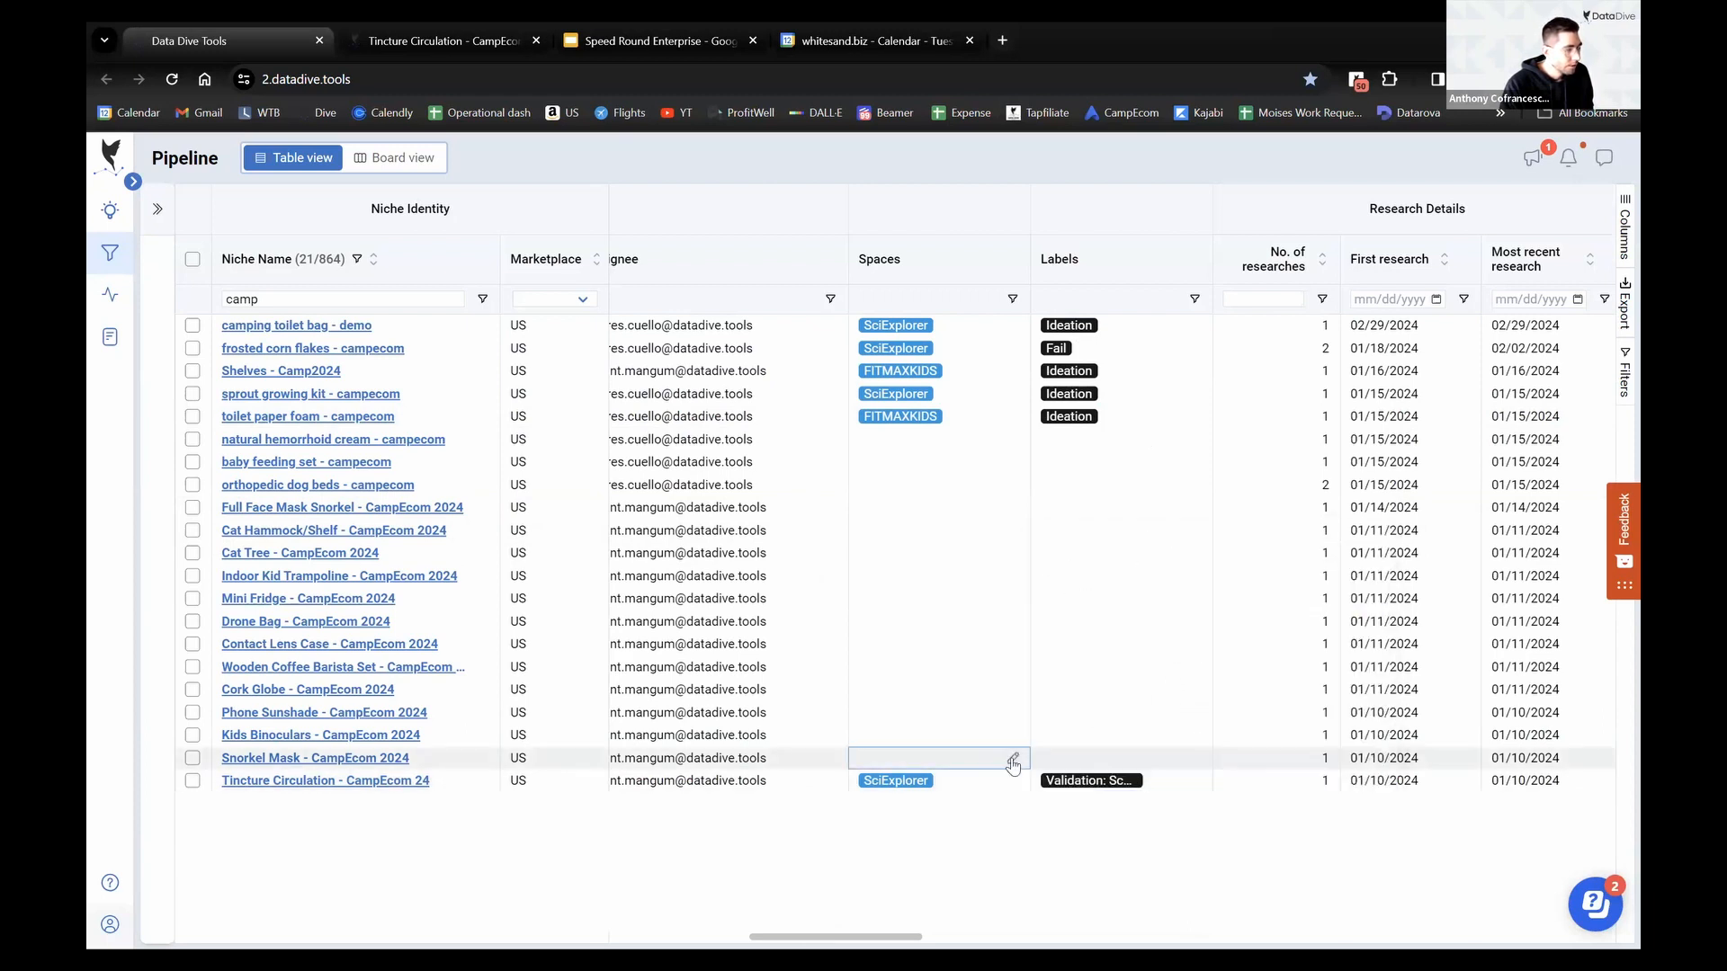
left_click(714, 834)
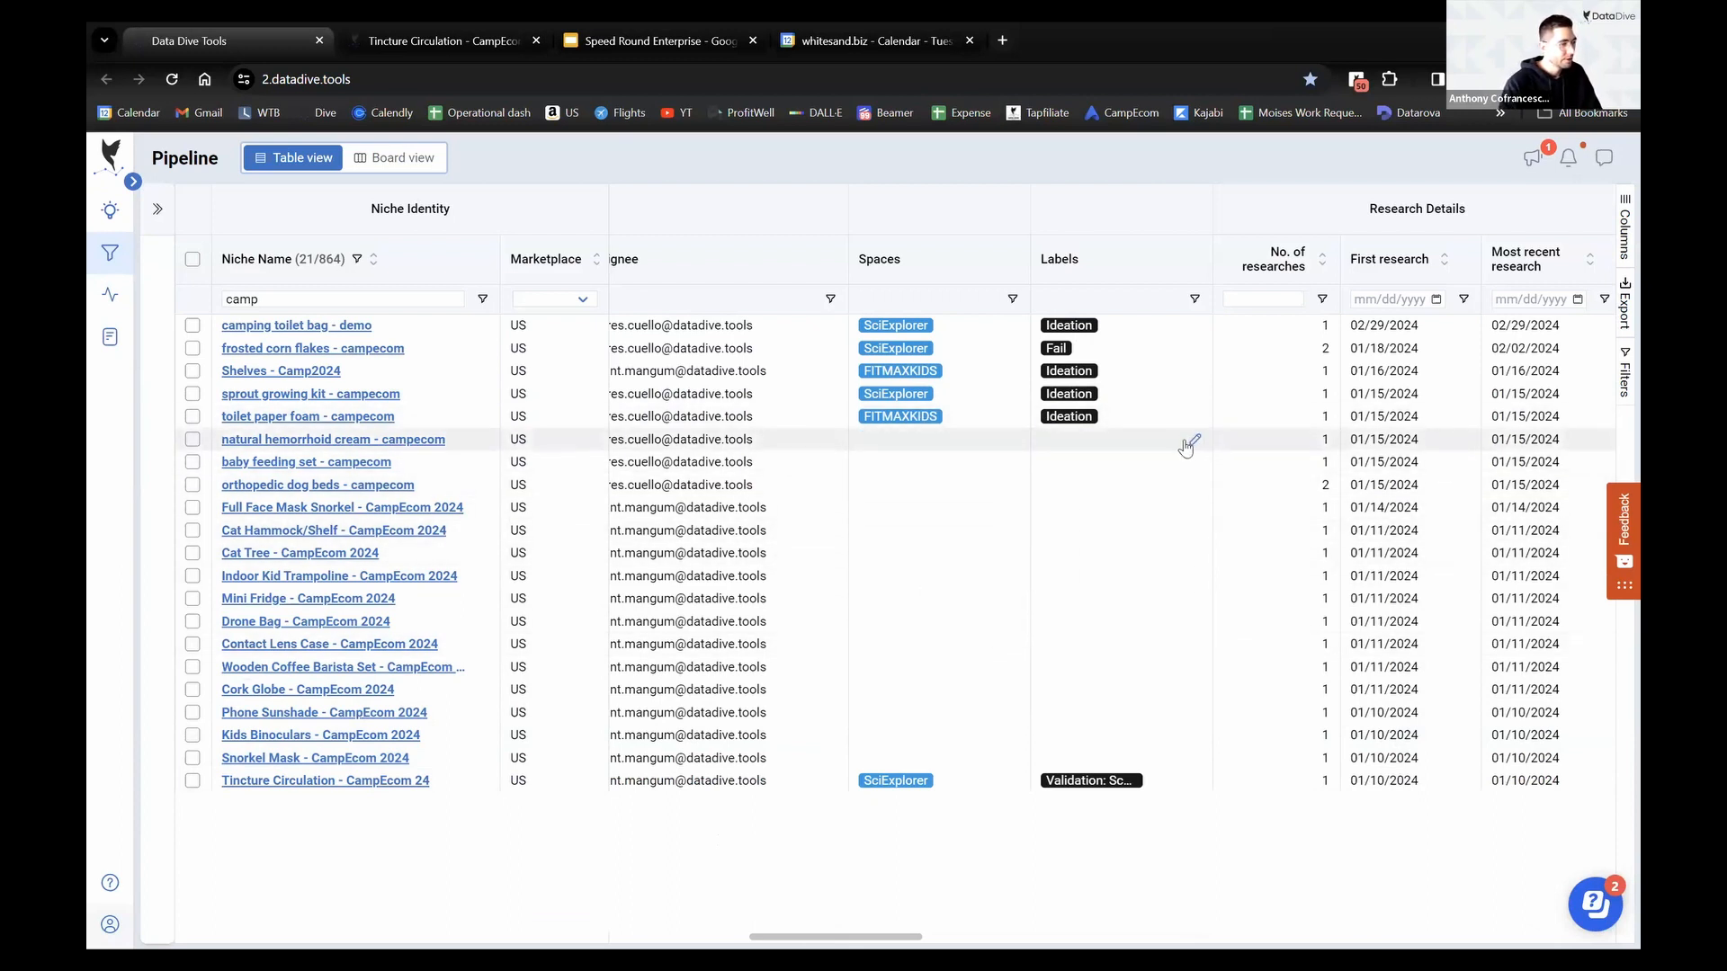
Bulk-assign the Ideation label to all niches from natural hemorrhoid cream - campecom through Snorkel Mask - CampEcom 2024
left_click(192, 440)
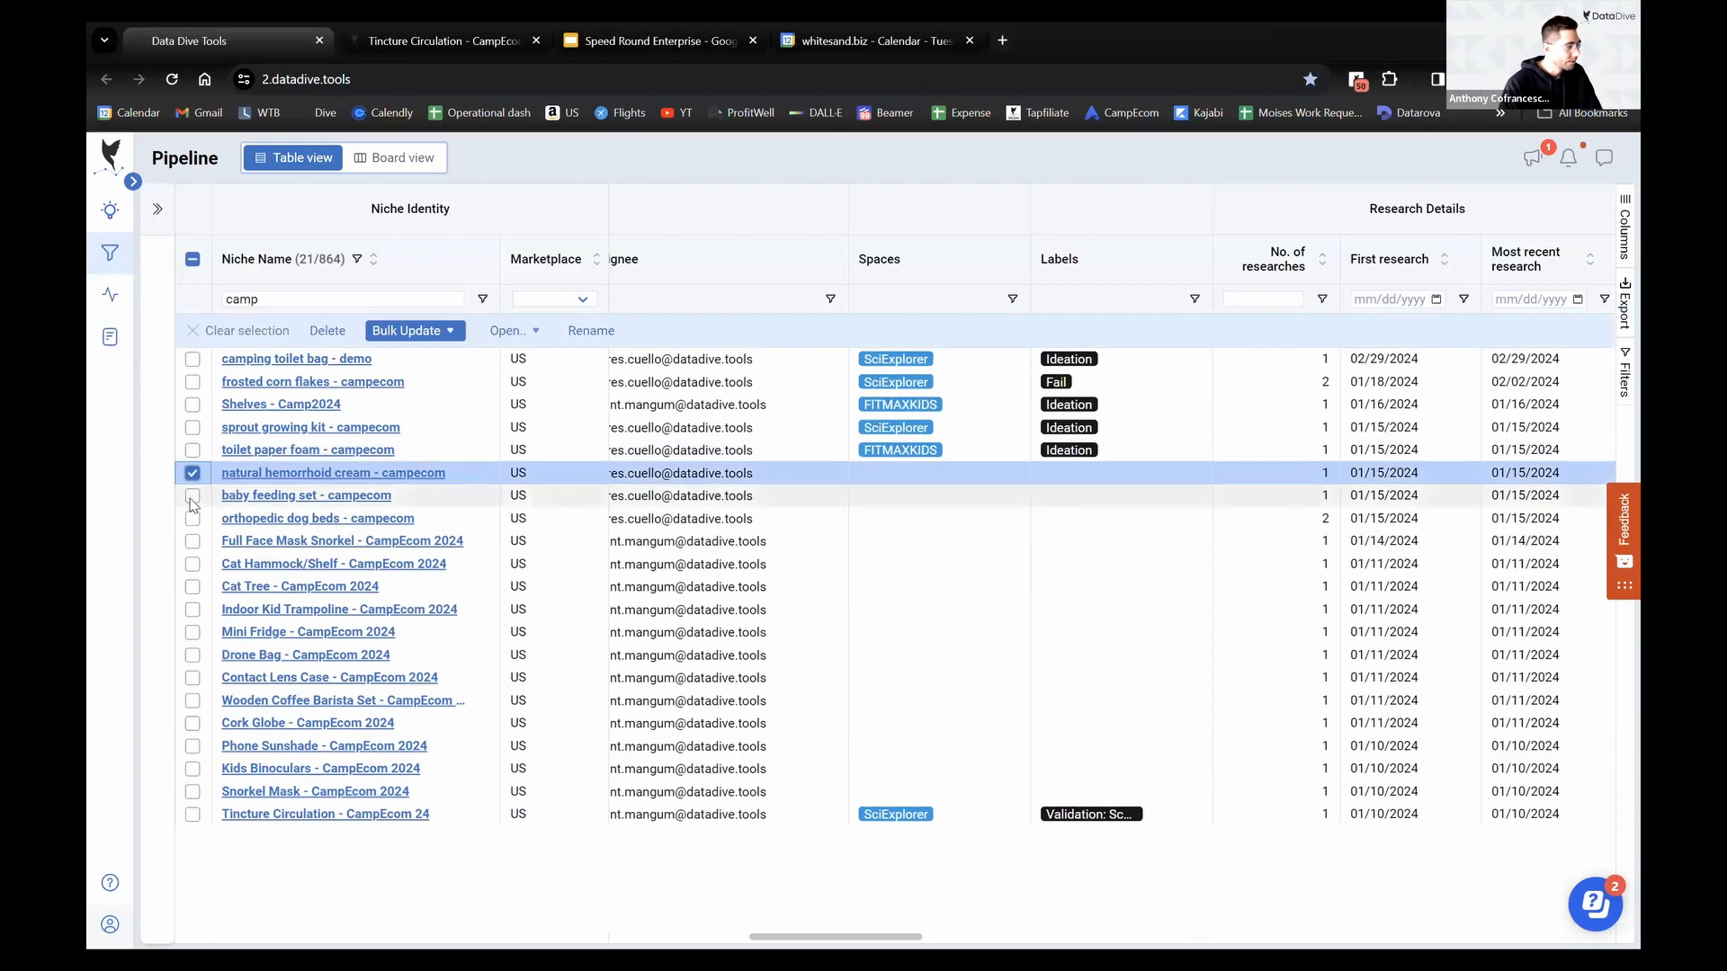
left_click(192, 497)
left_click(191, 518)
left_click(191, 541)
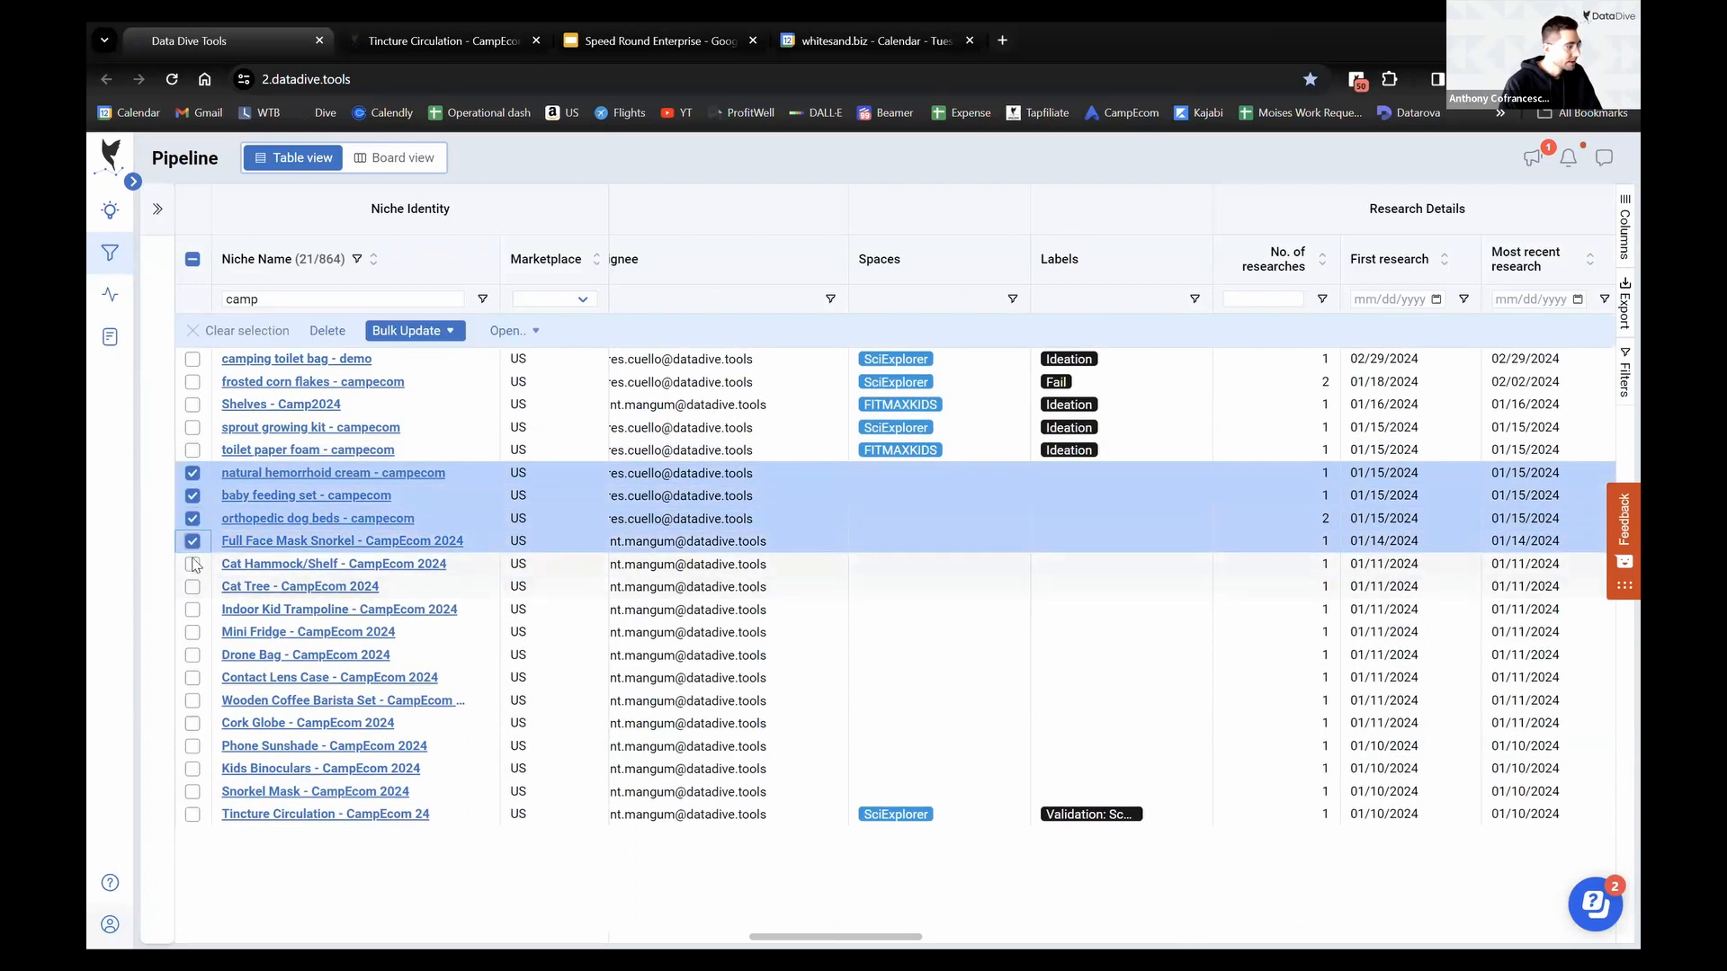
left_click(192, 564)
left_click(447, 333)
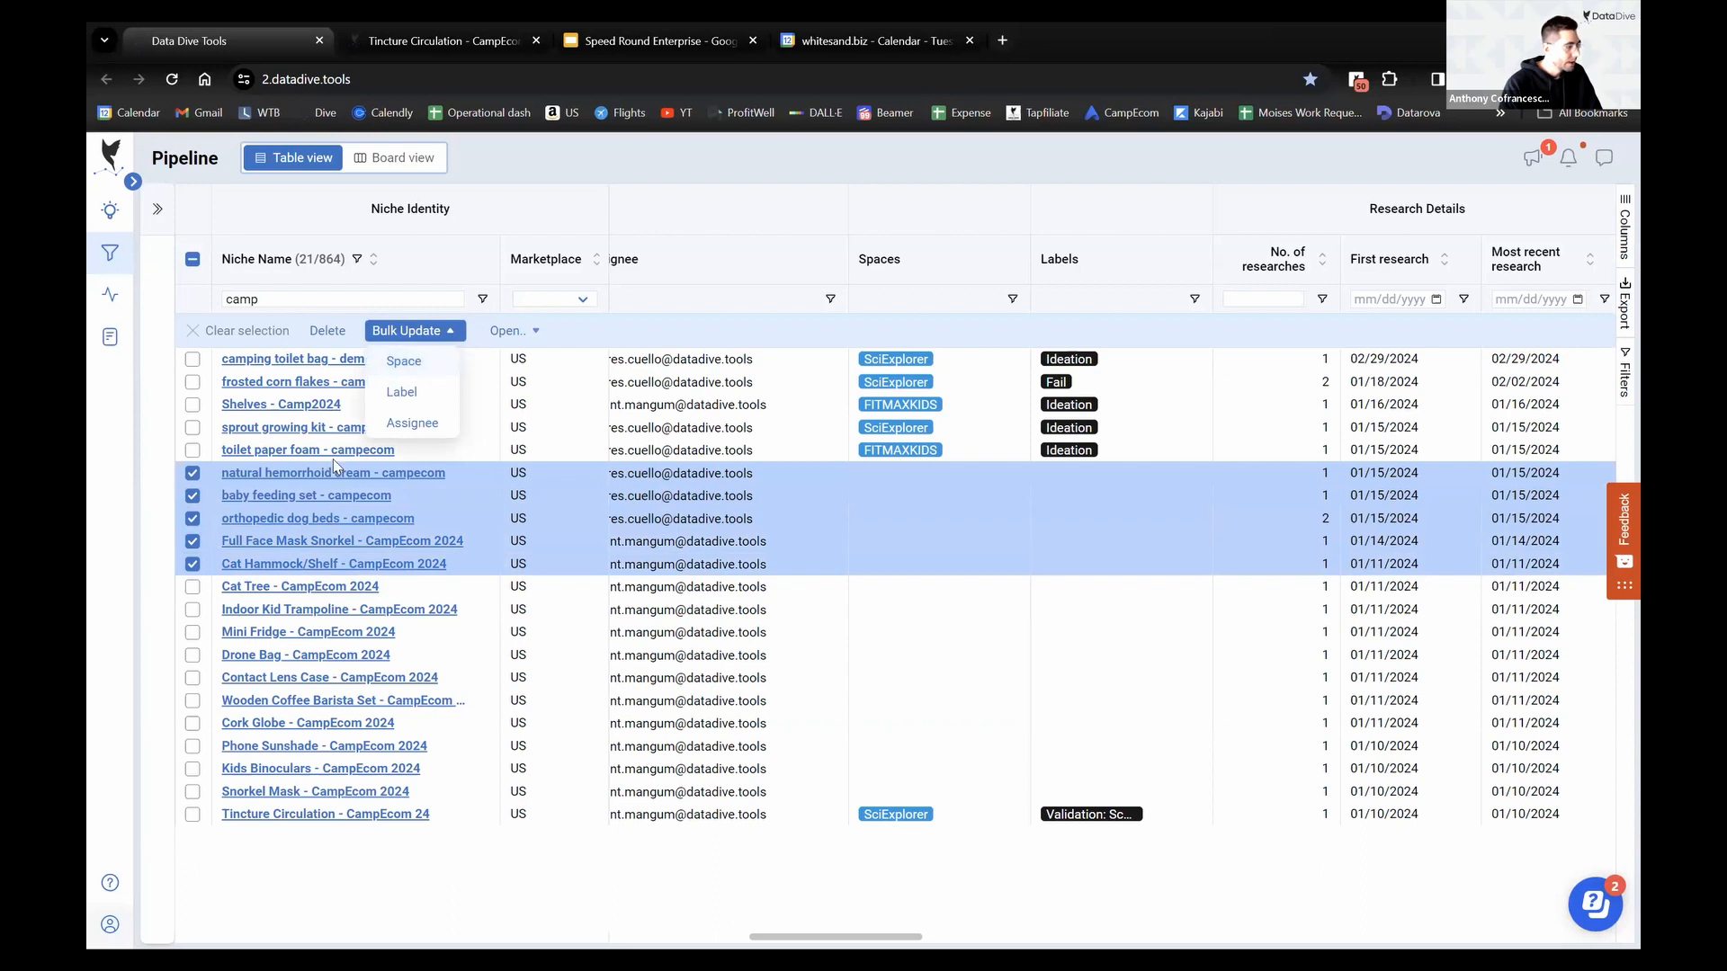
left_click(193, 586)
left_click(193, 609)
left_click(193, 631)
left_click(192, 654)
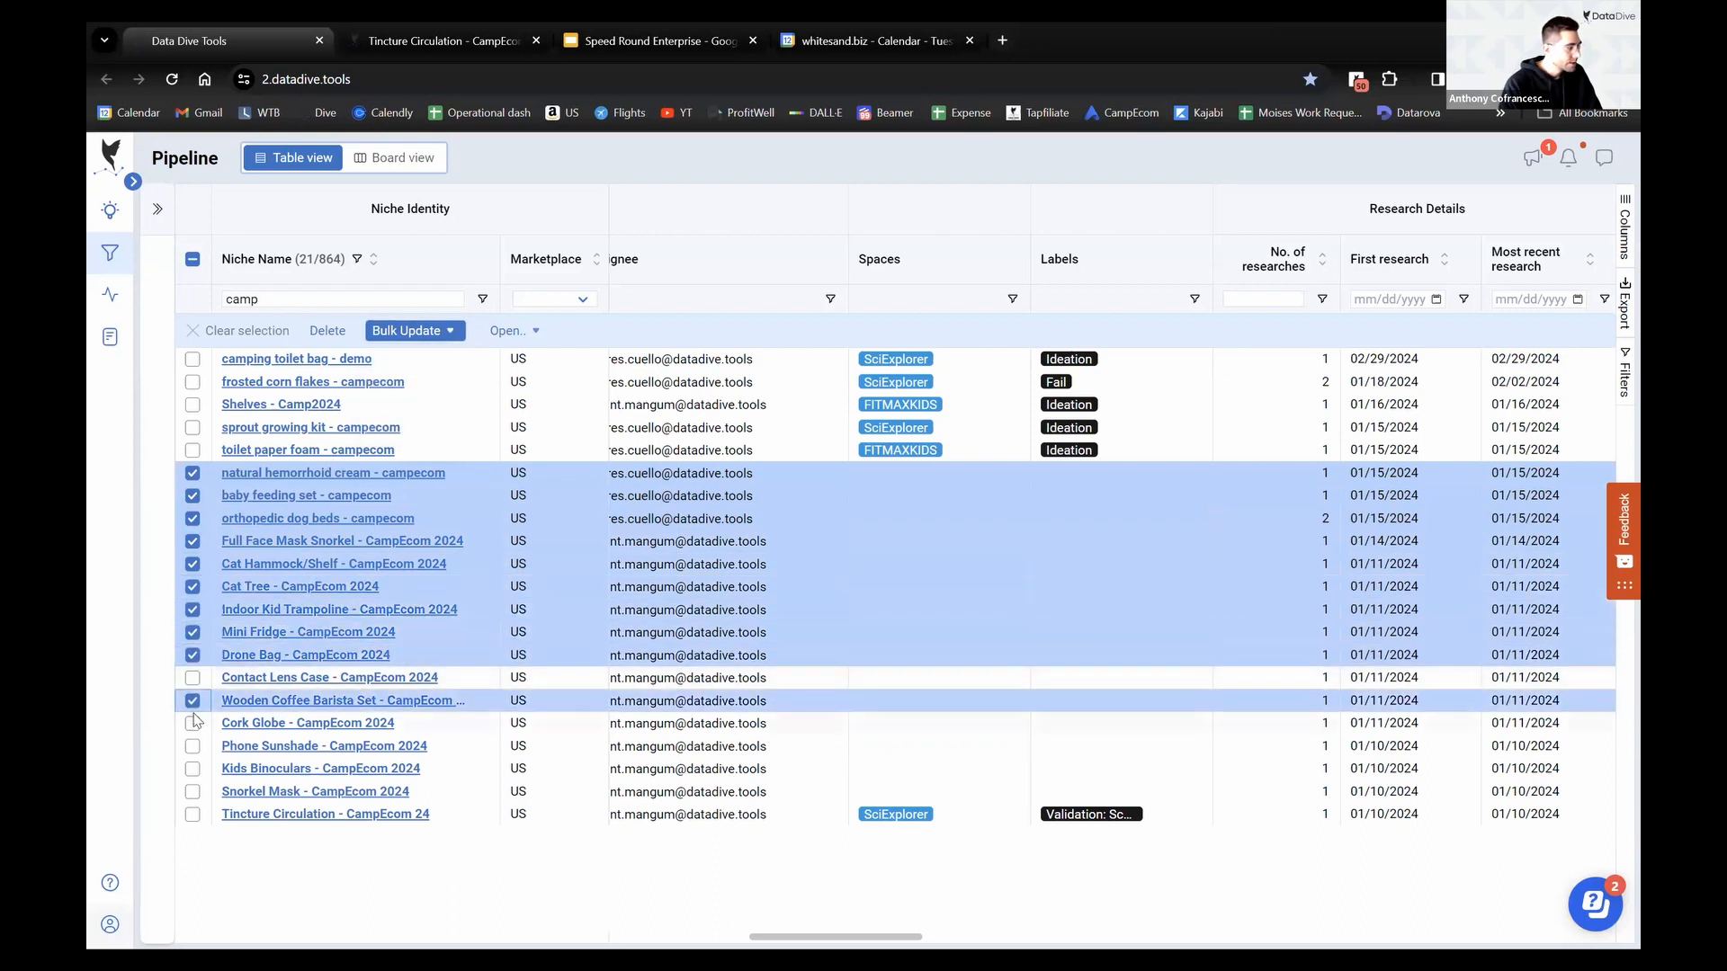
left_click(192, 678)
left_click(192, 700)
left_click(192, 723)
left_click(192, 746)
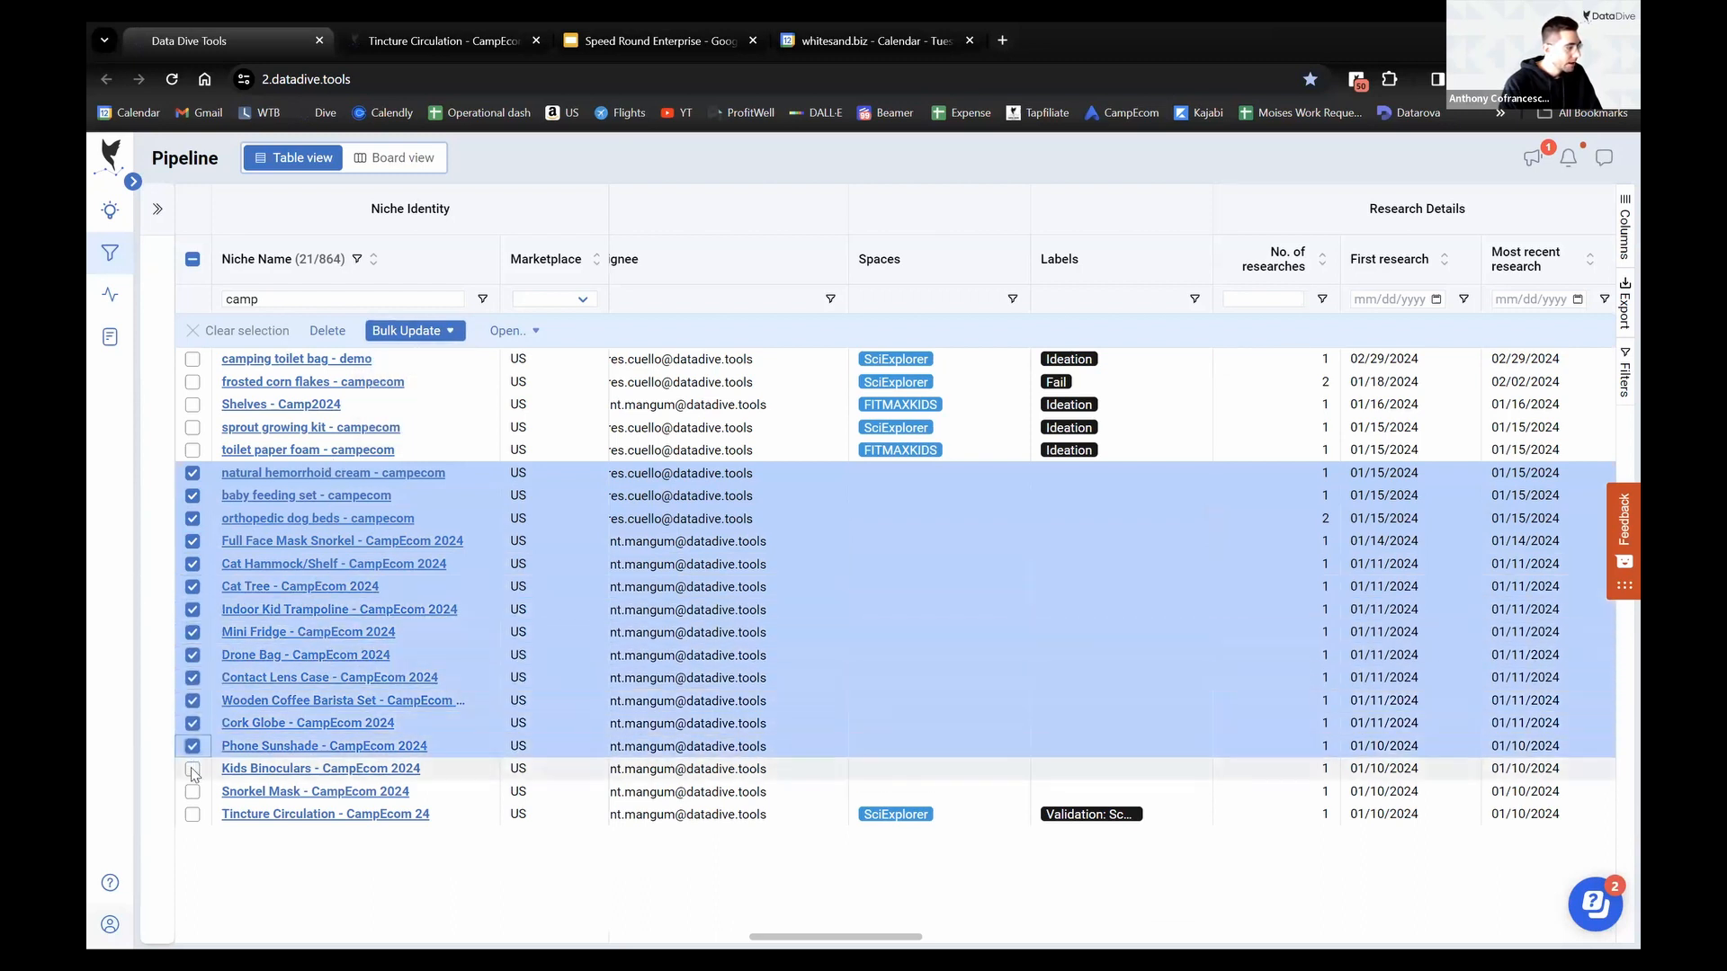
left_click(192, 768)
left_click(192, 792)
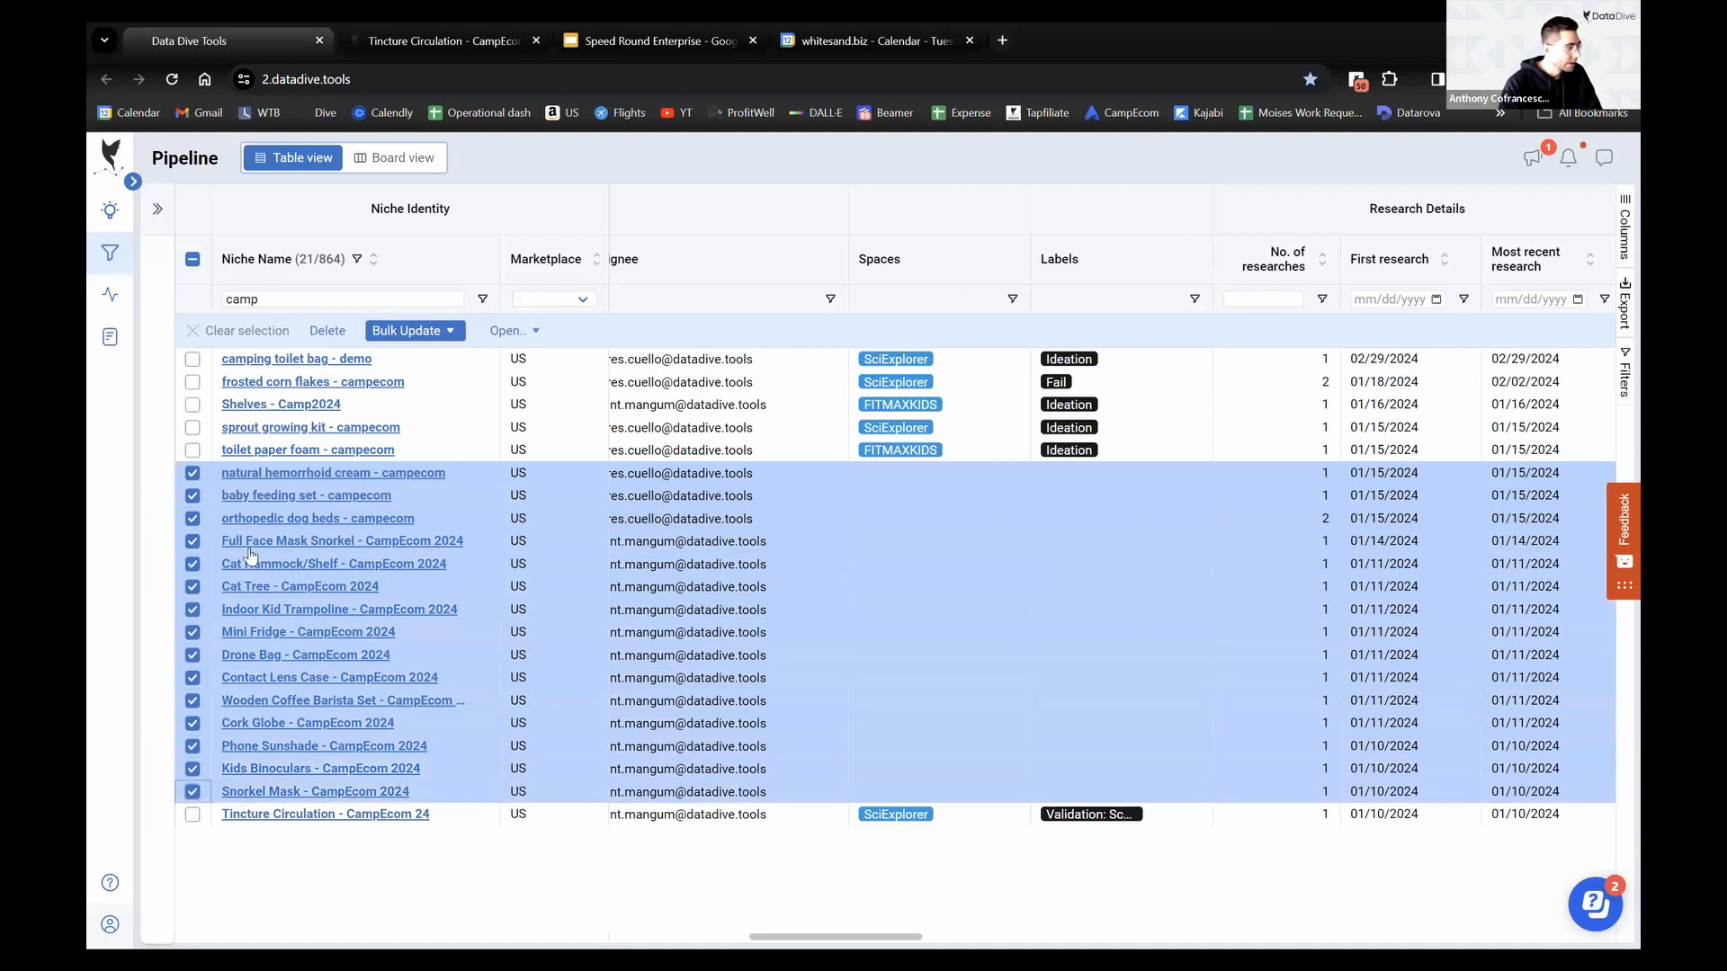
left_click(423, 330)
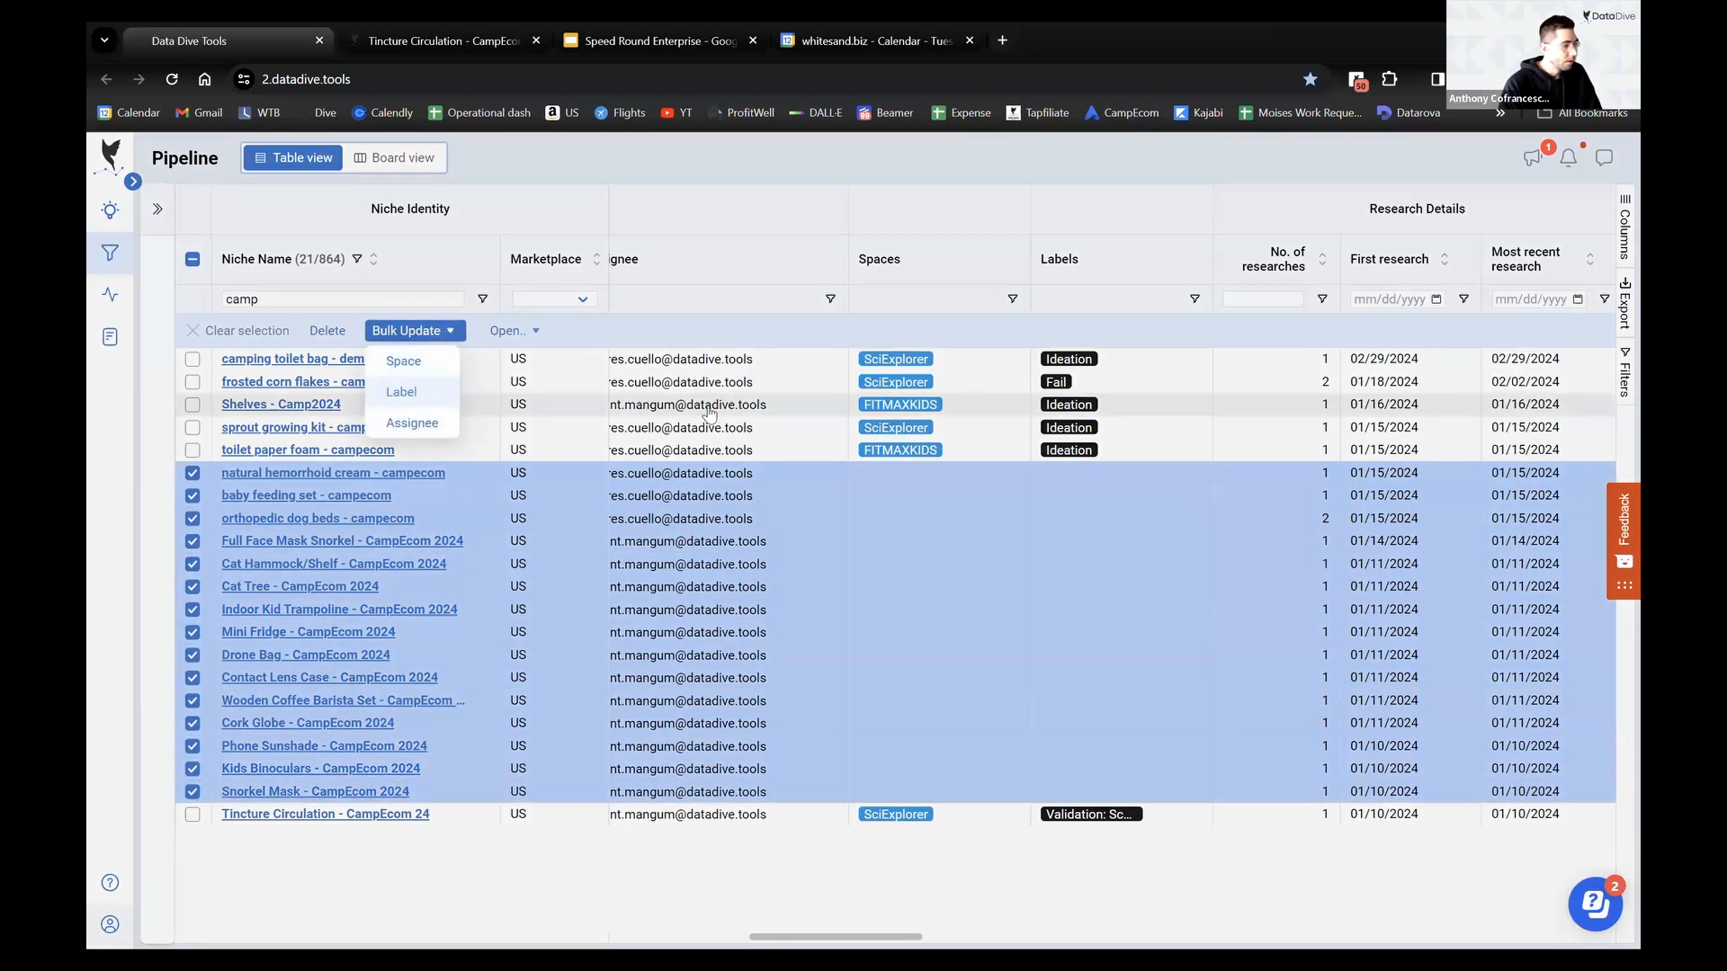
left_click(424, 399)
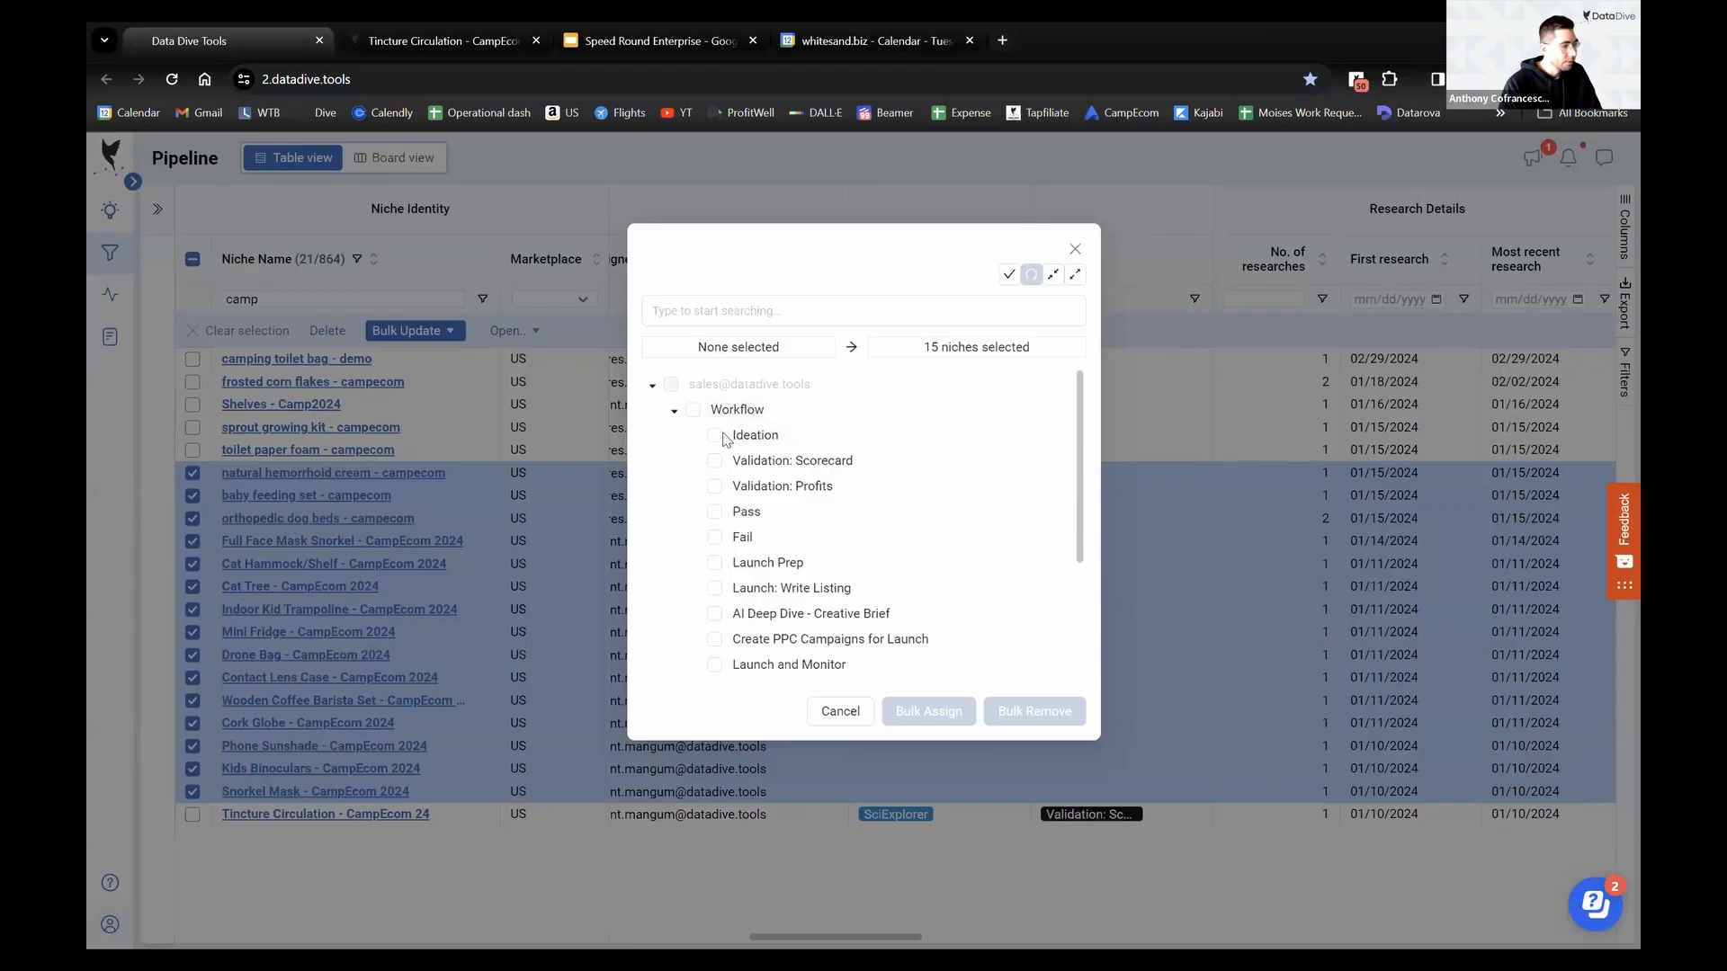
left_click(715, 439)
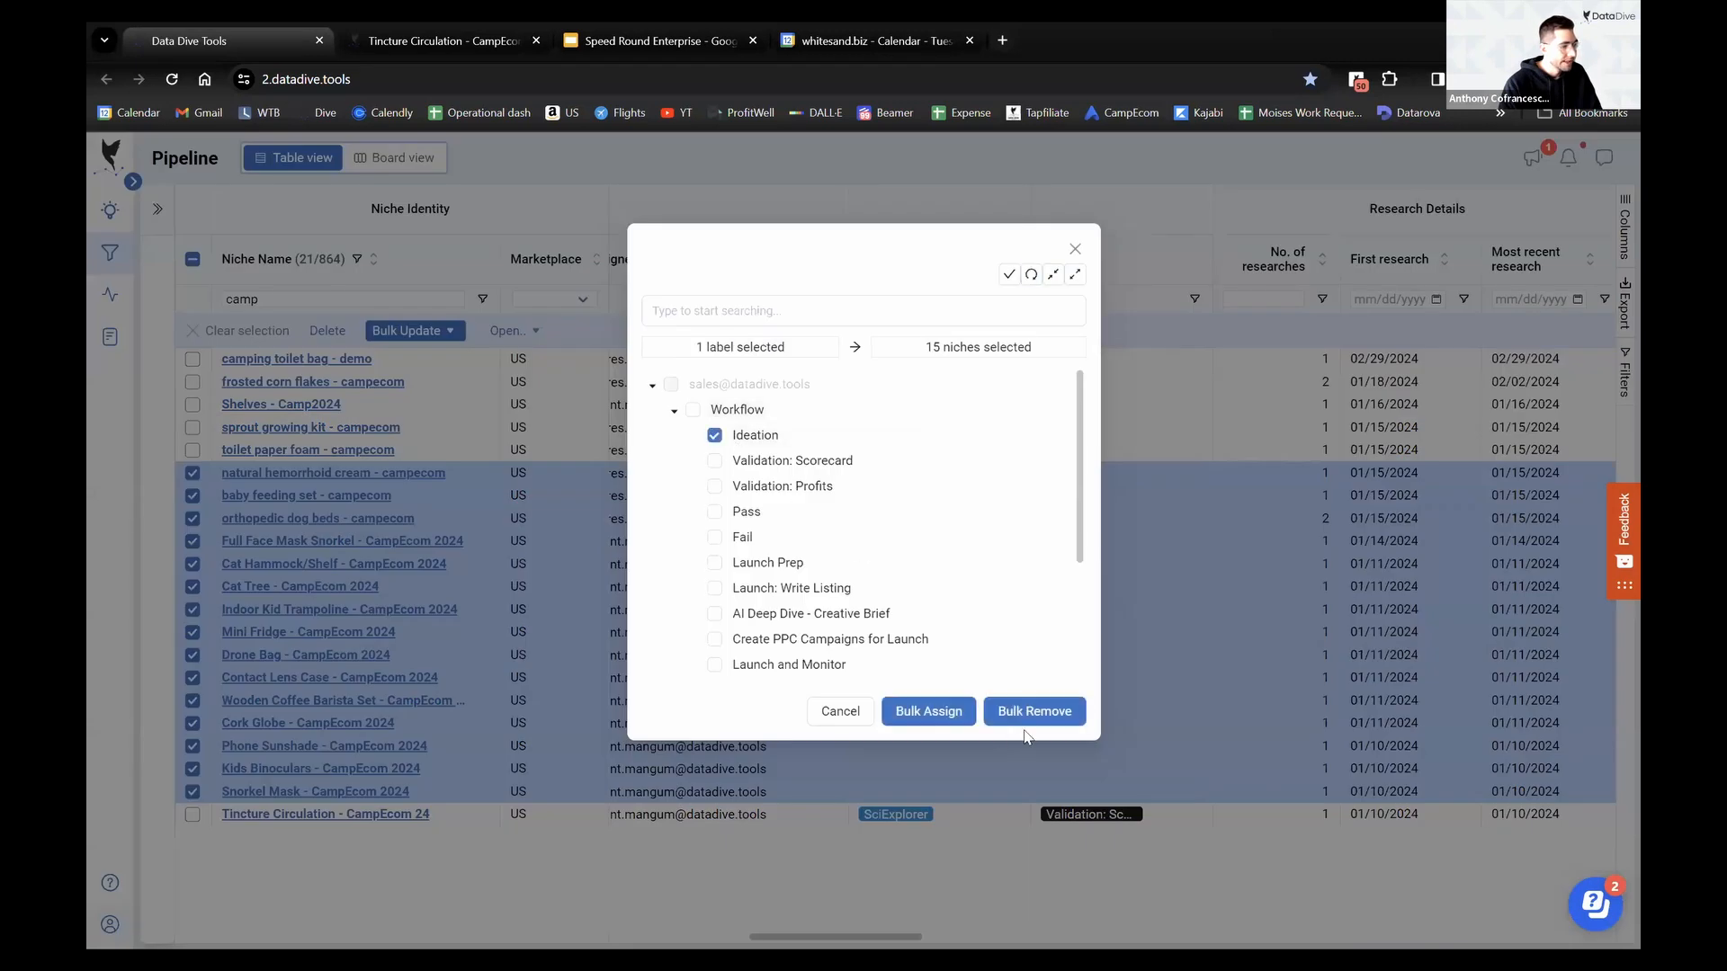
left_click(954, 719)
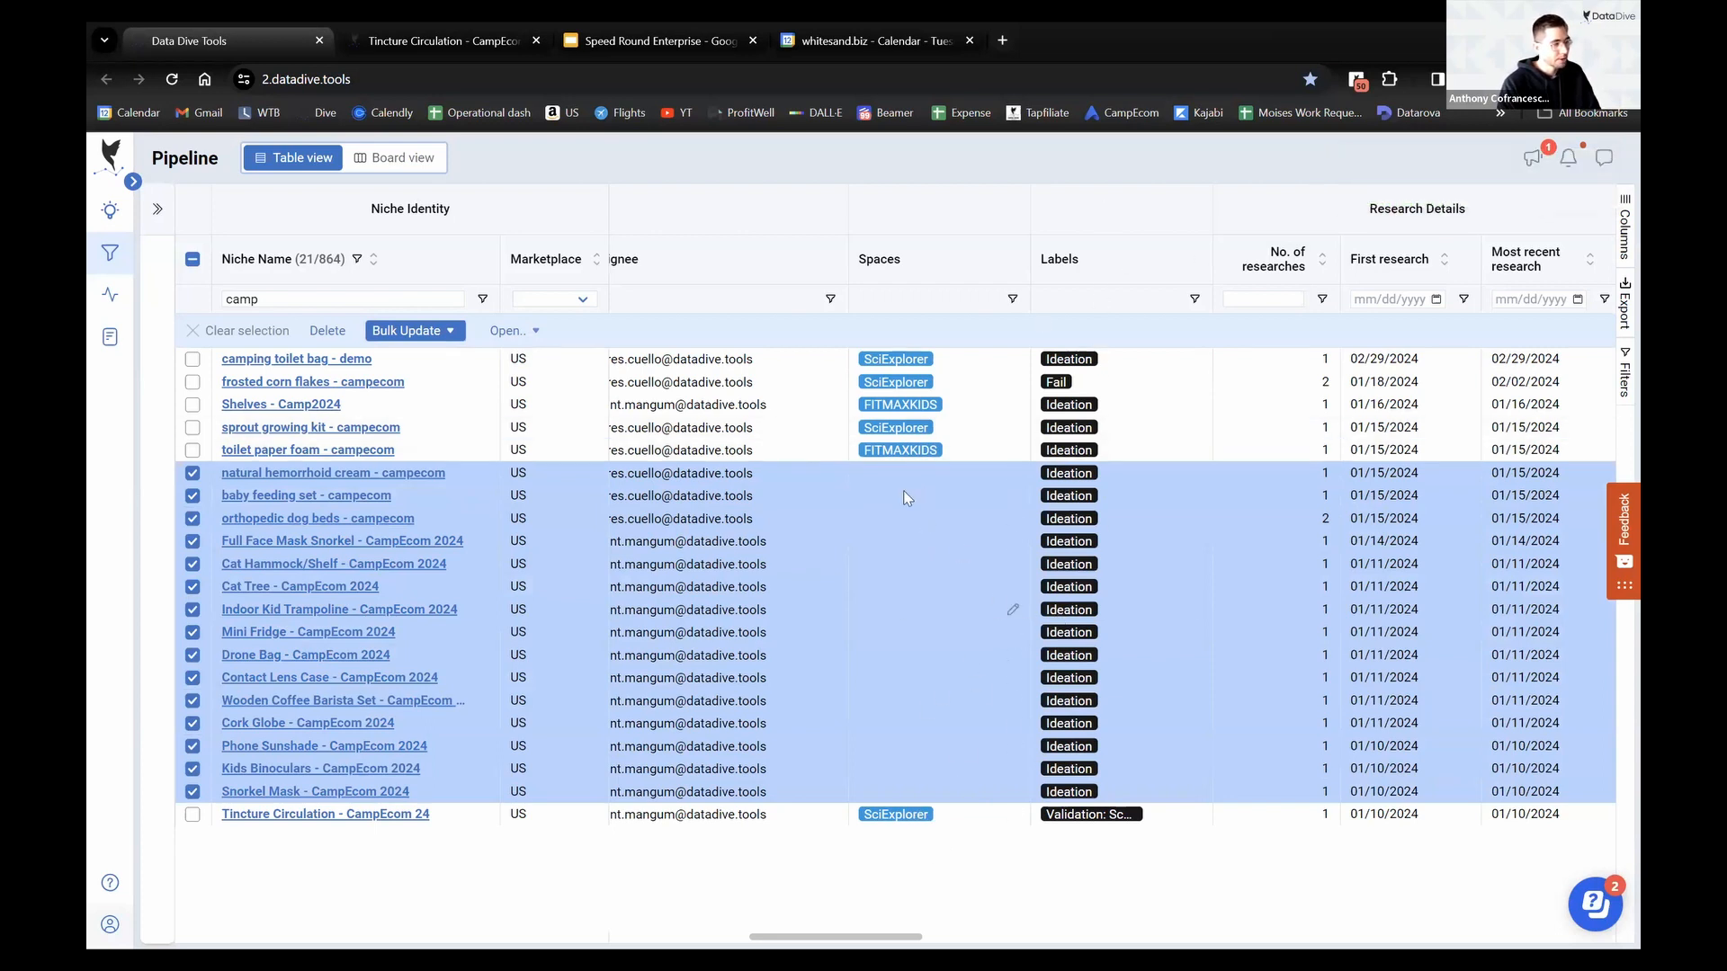
Show the pipeline as a board, search it for "camp", and view the assignment details of the Snorkel Mask - CampEcom 2024 niche
left_click(382, 158)
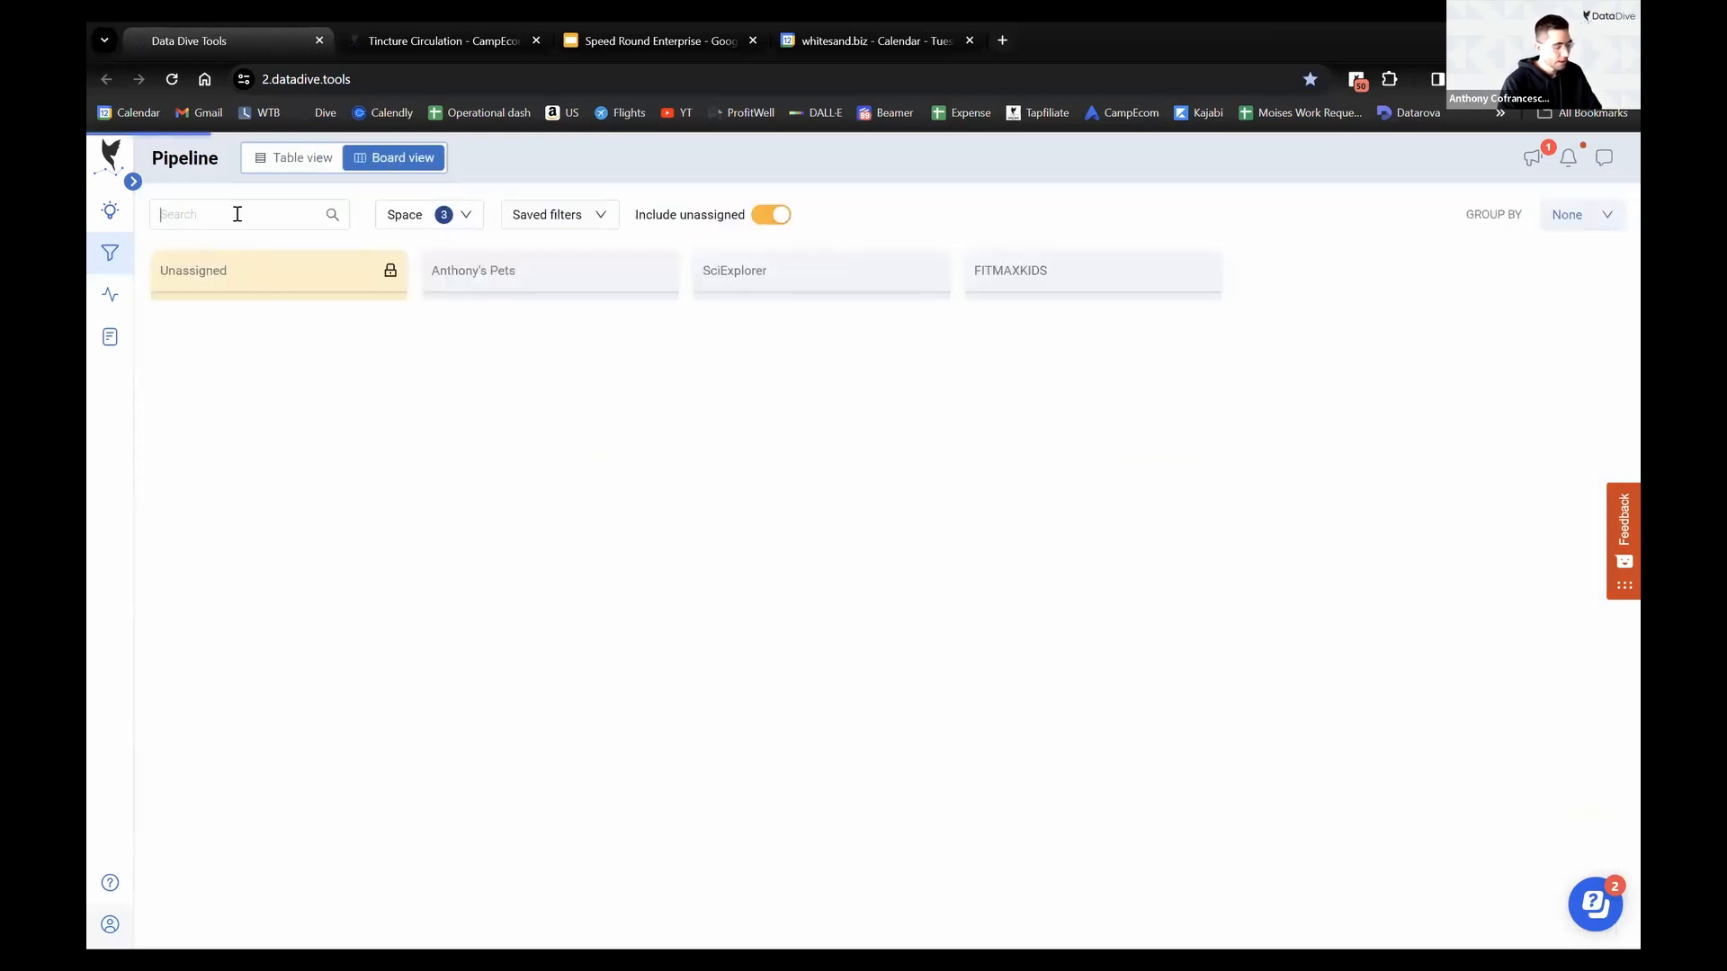
type("camp")
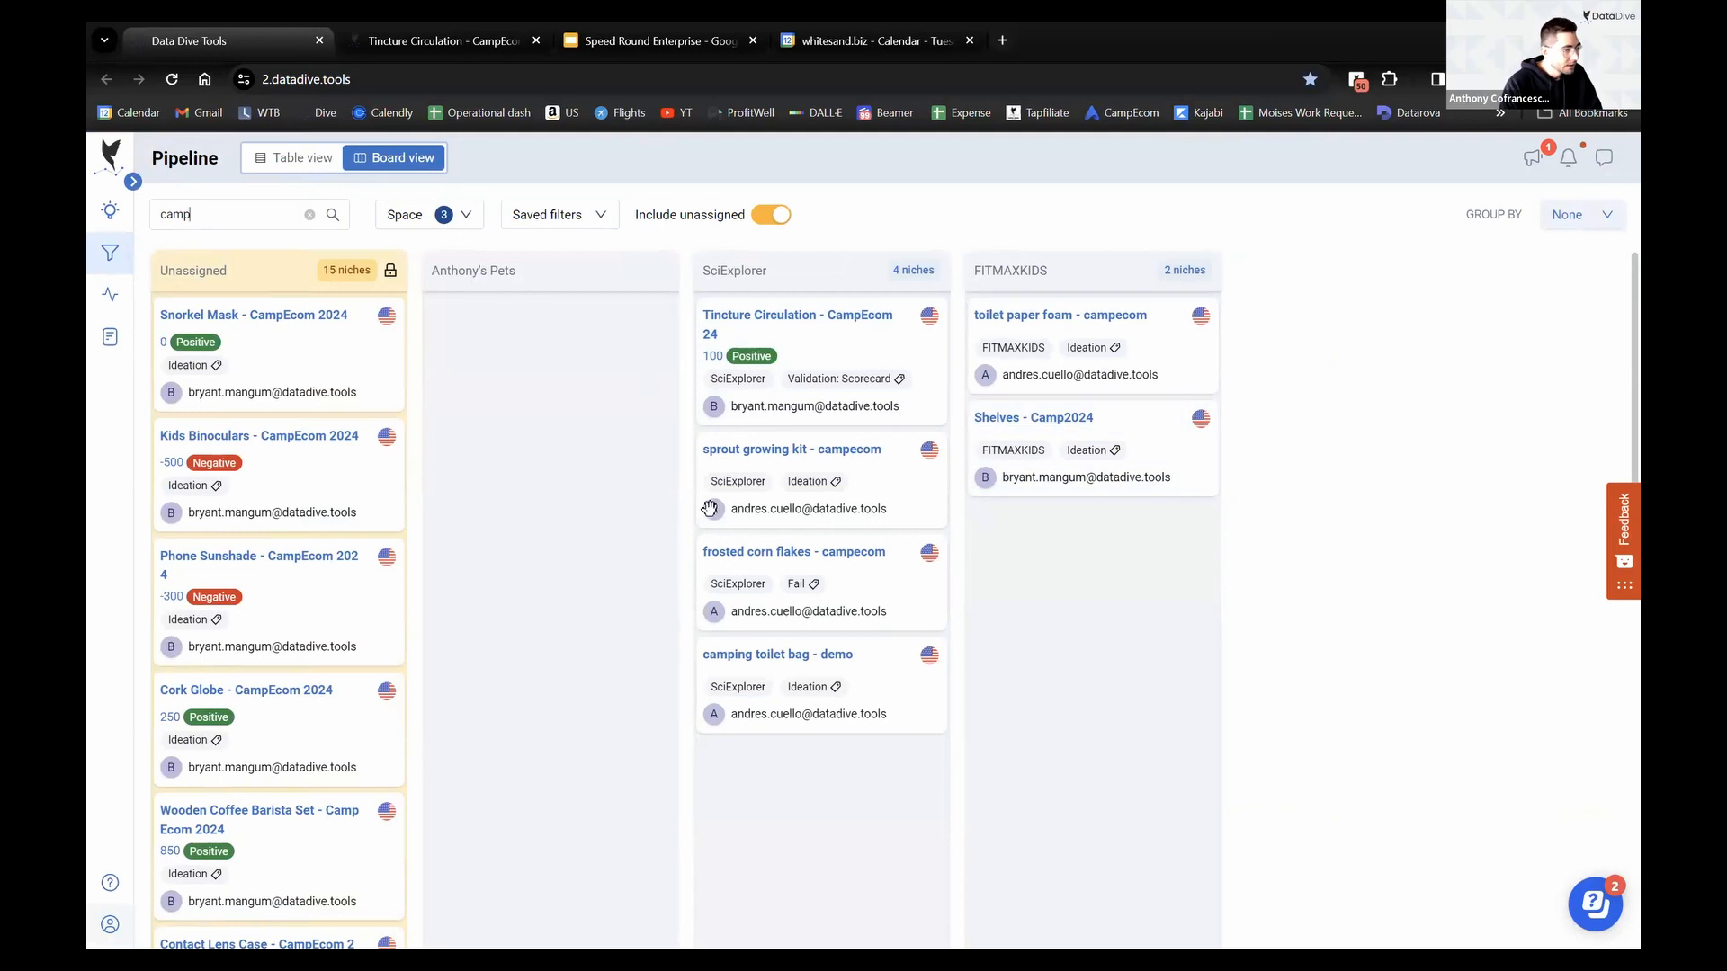
left_click(213, 365)
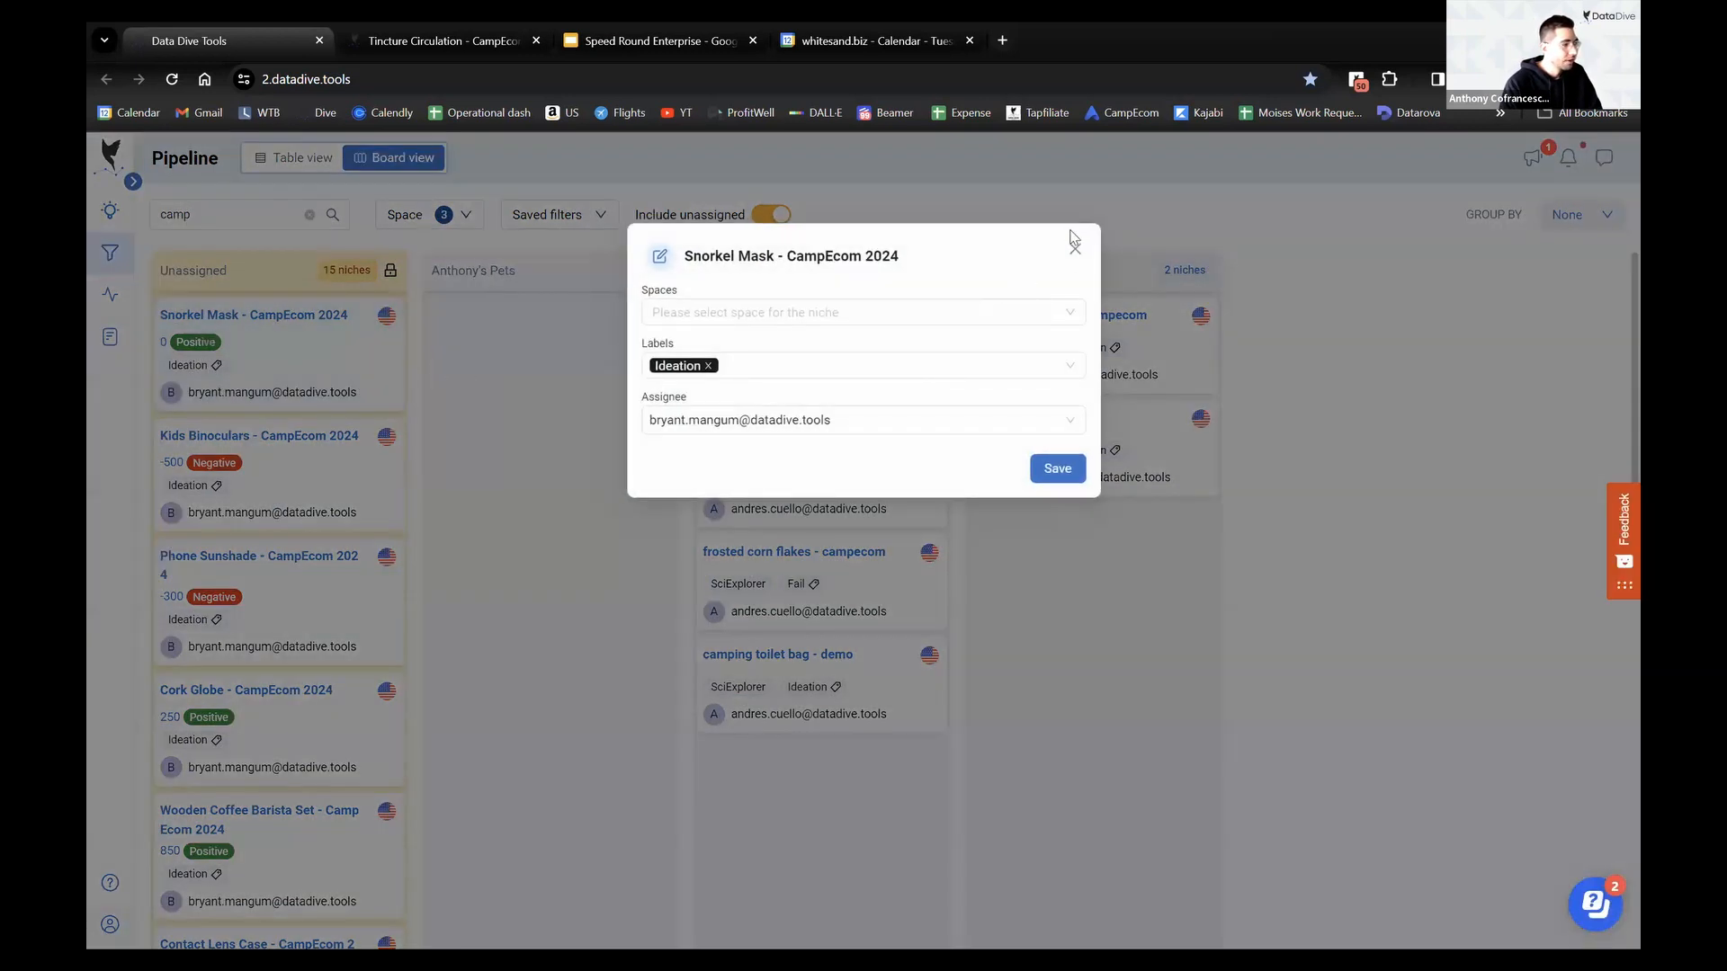
left_click(1073, 251)
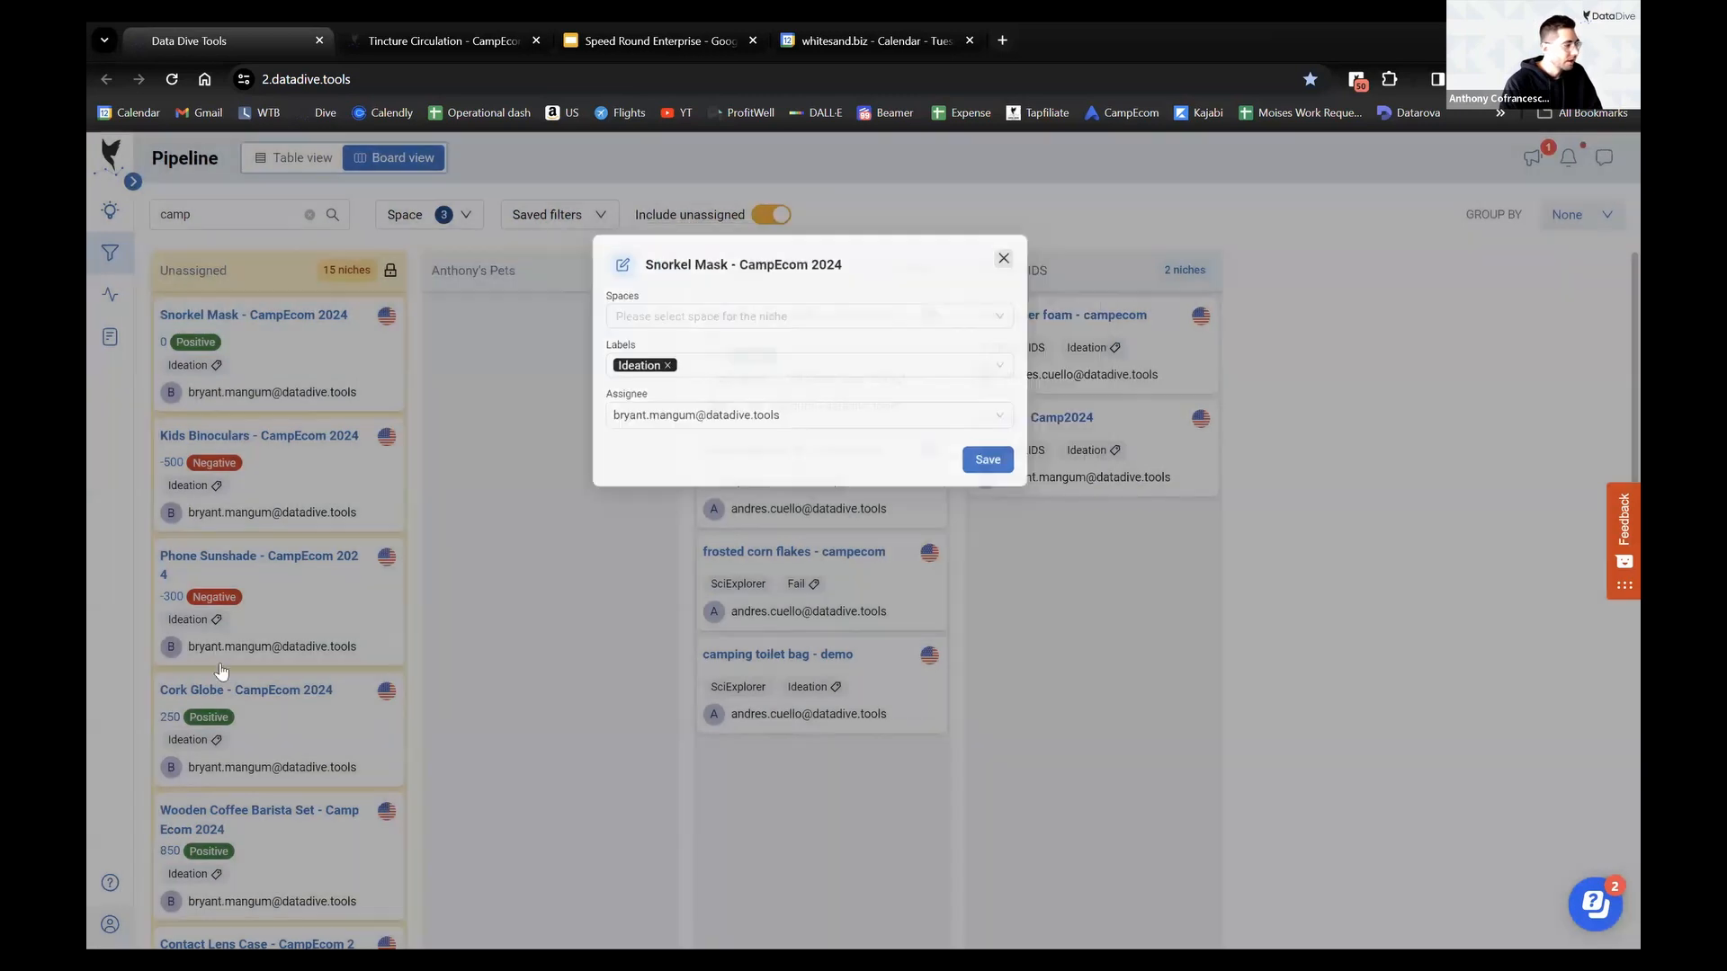
Clear the board search and view the spaces that can be assigned to the unassigned Women's Swimsuit niche
scroll(257, 657, "down", 5)
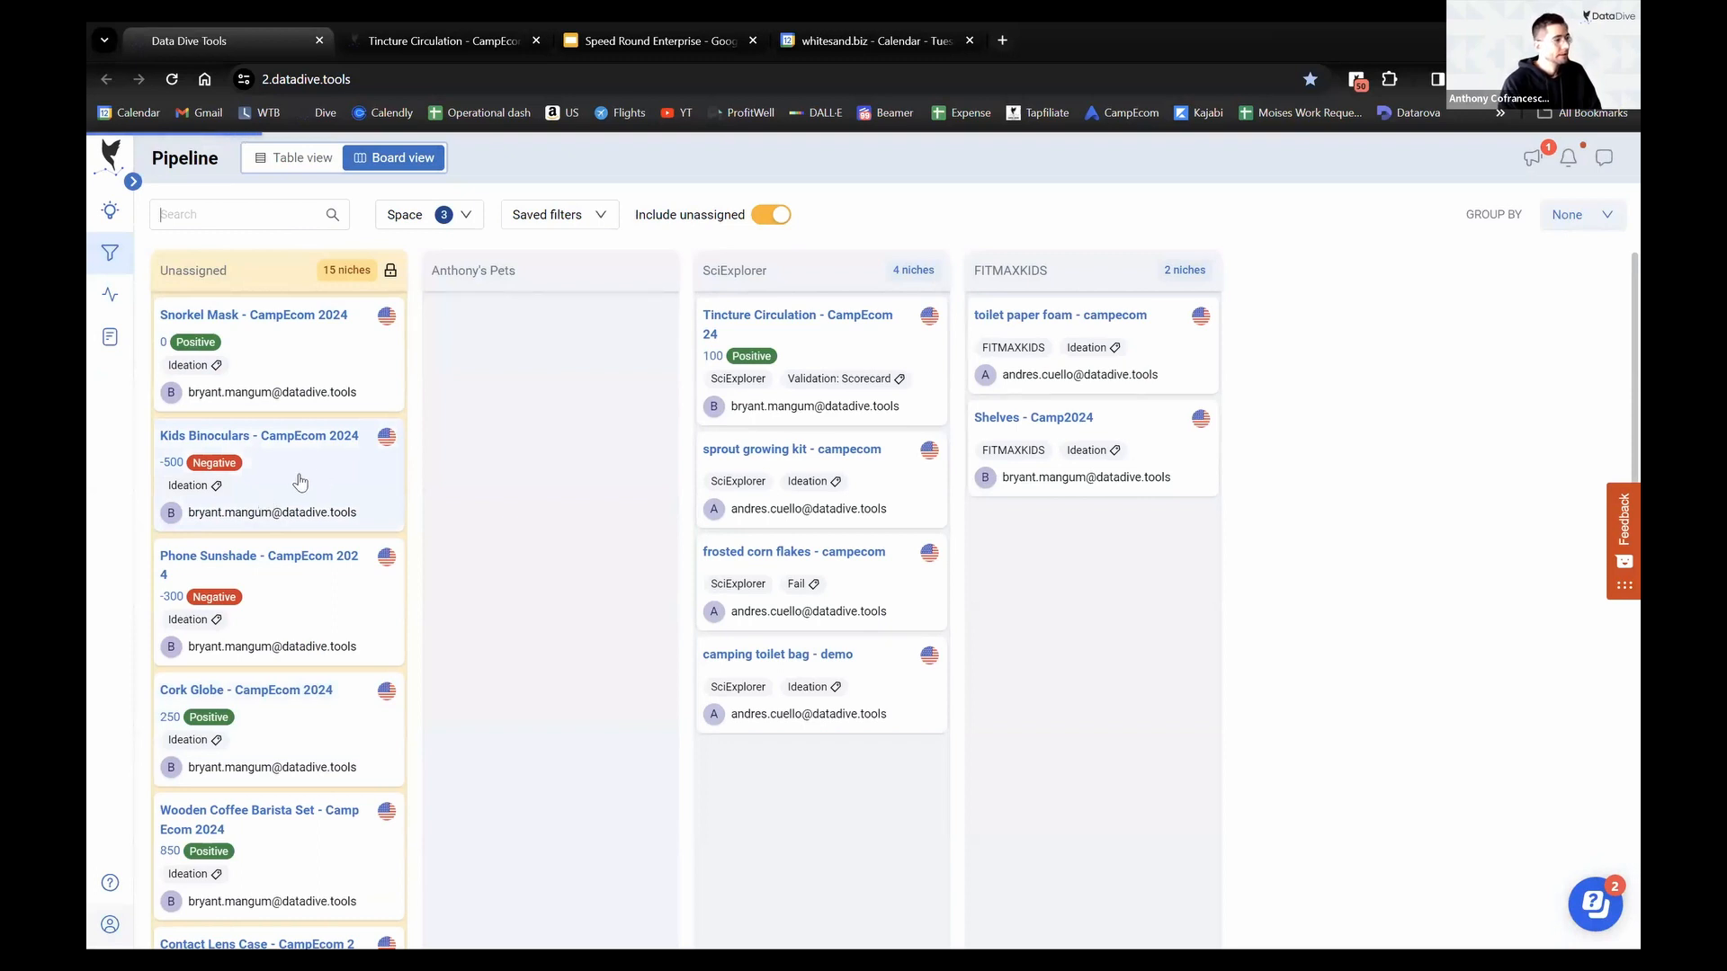
scroll(284, 557, "down", 10)
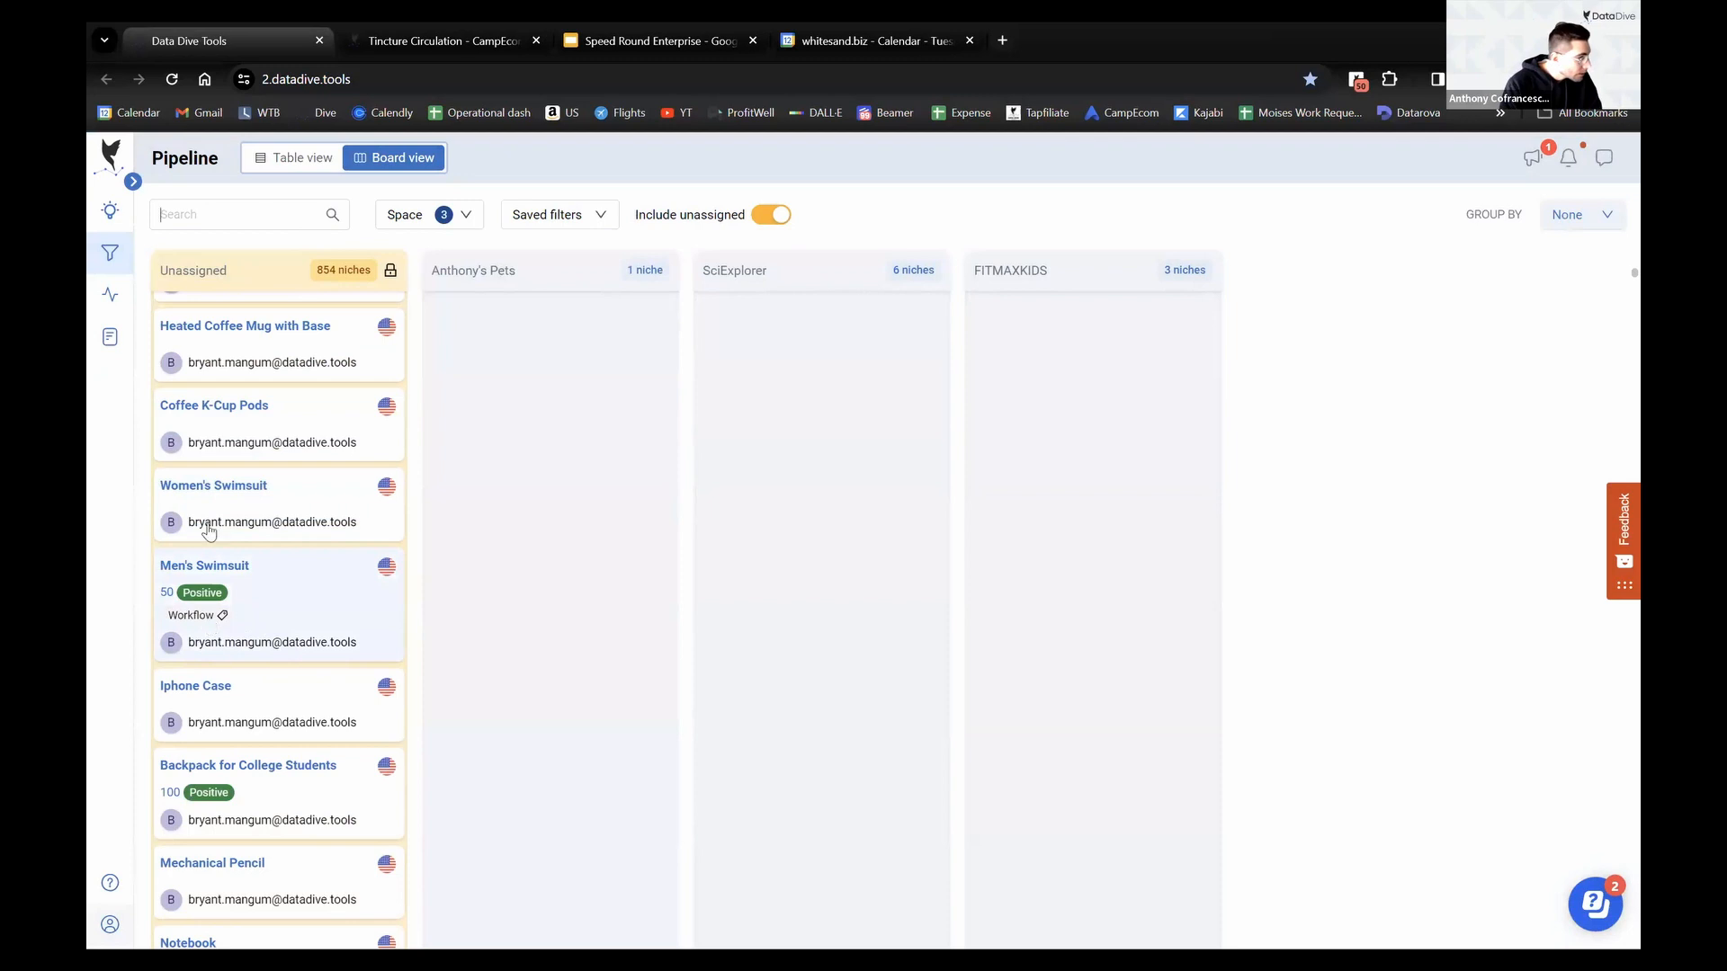
left_click(191, 507)
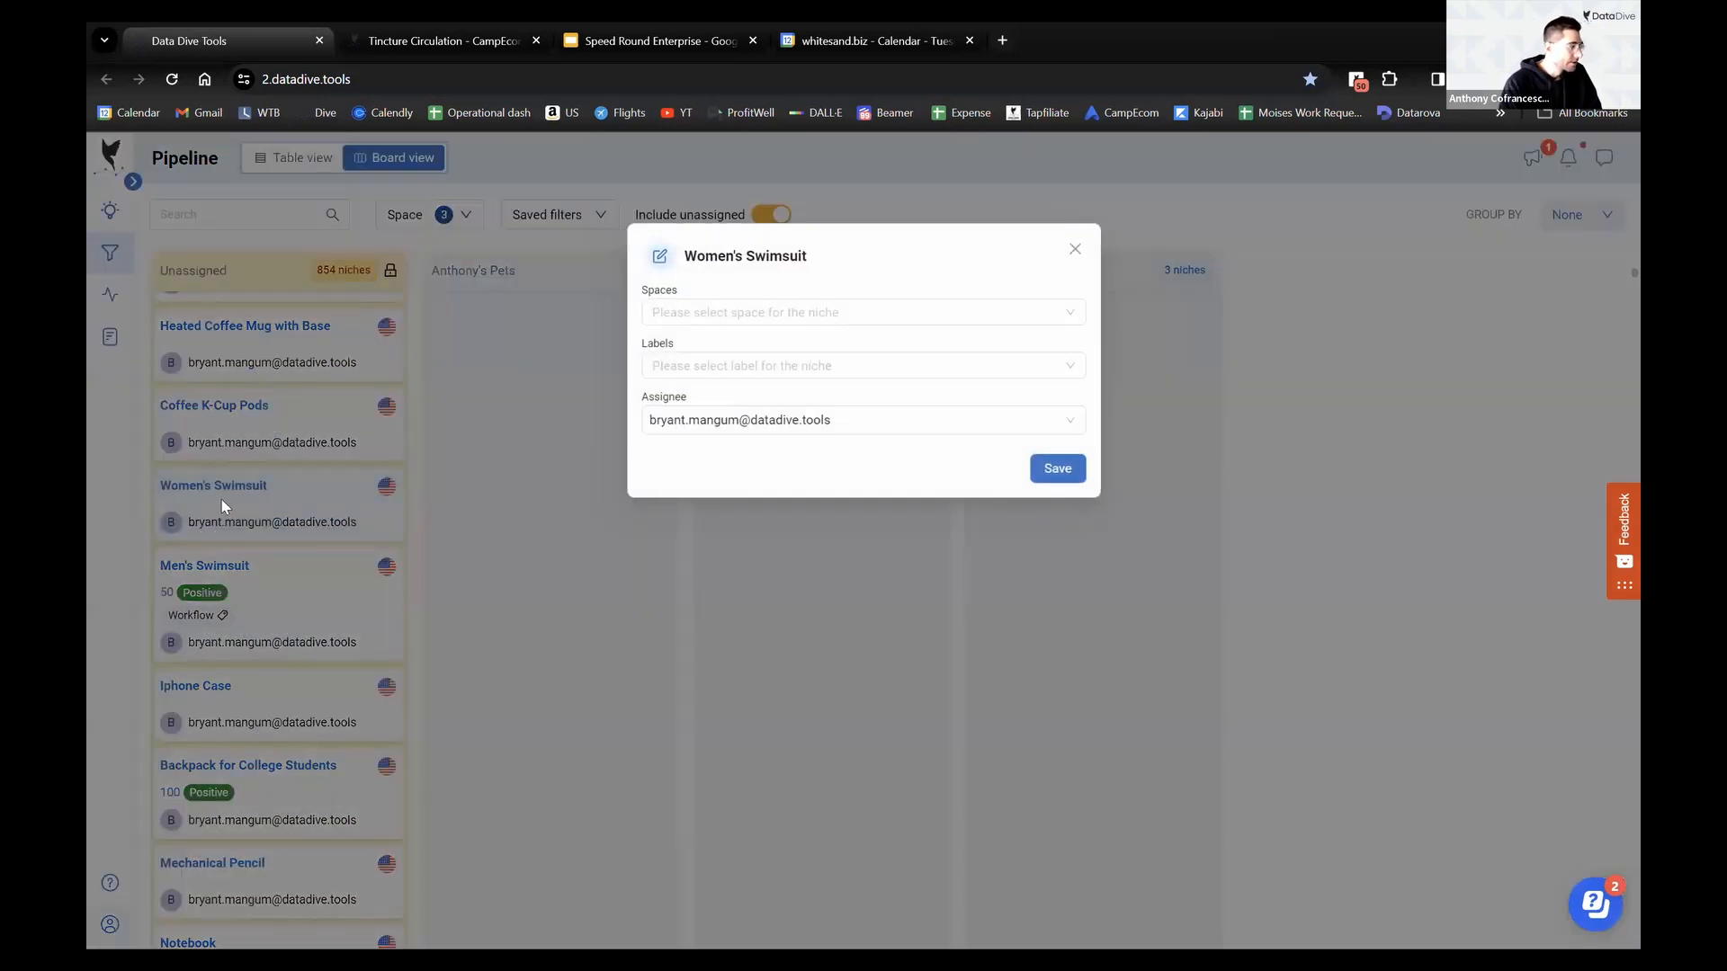
left_click(820, 315)
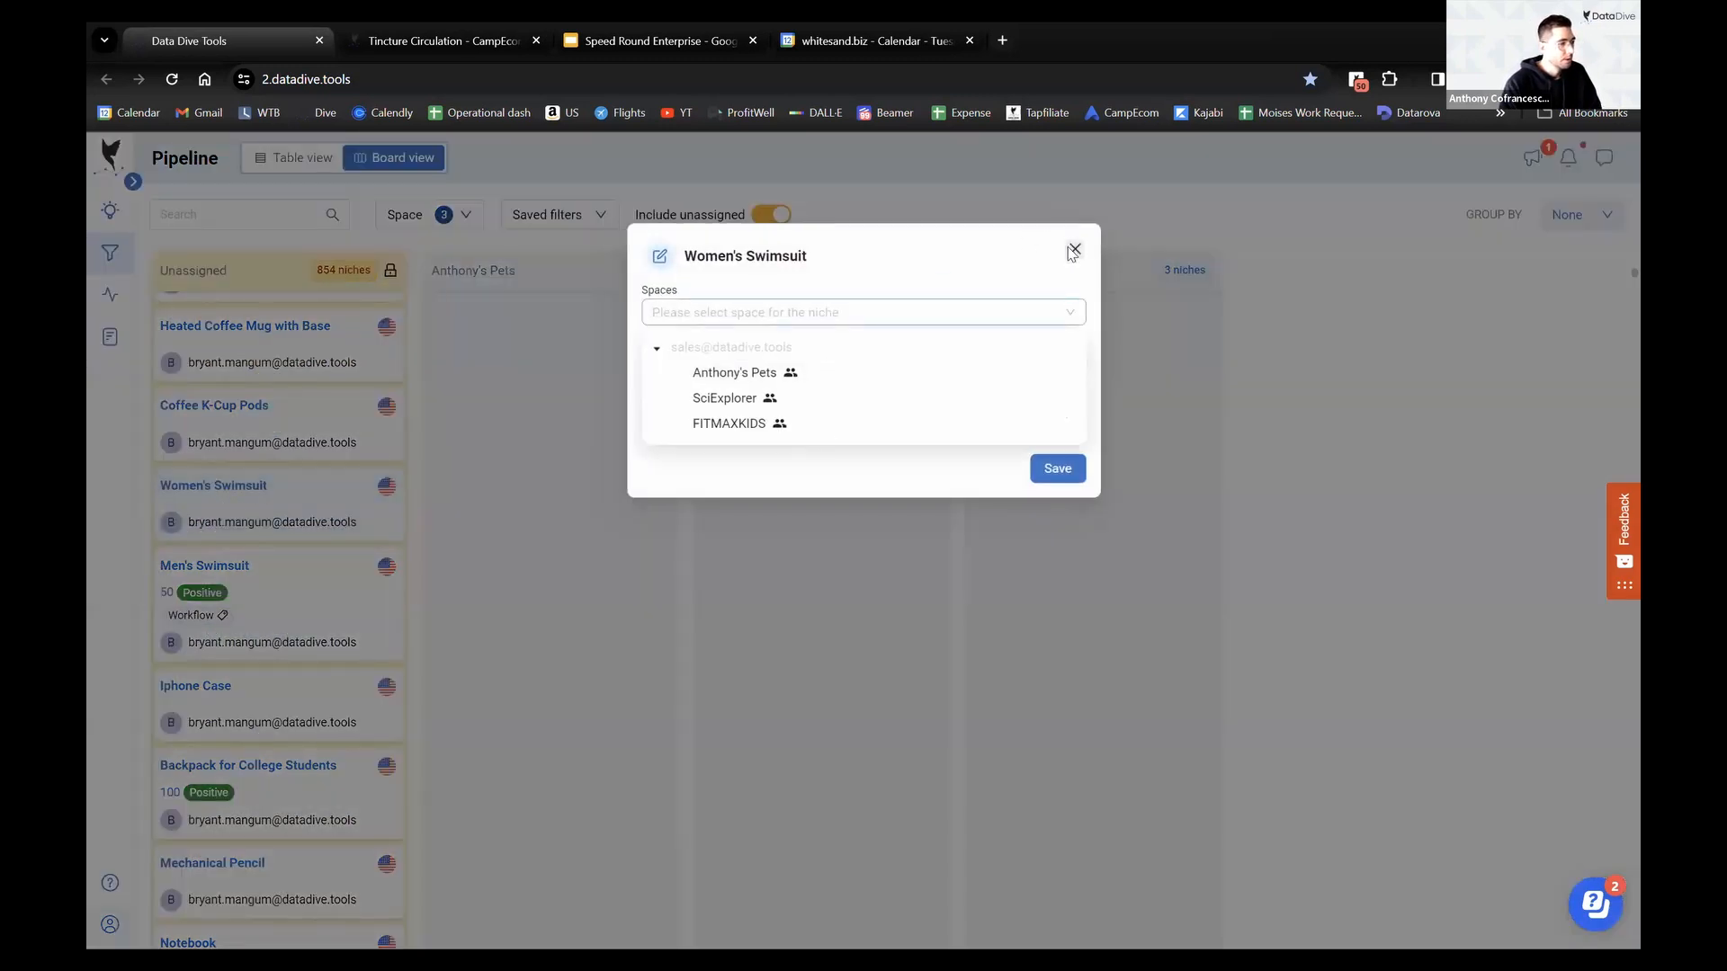
left_click(1075, 249)
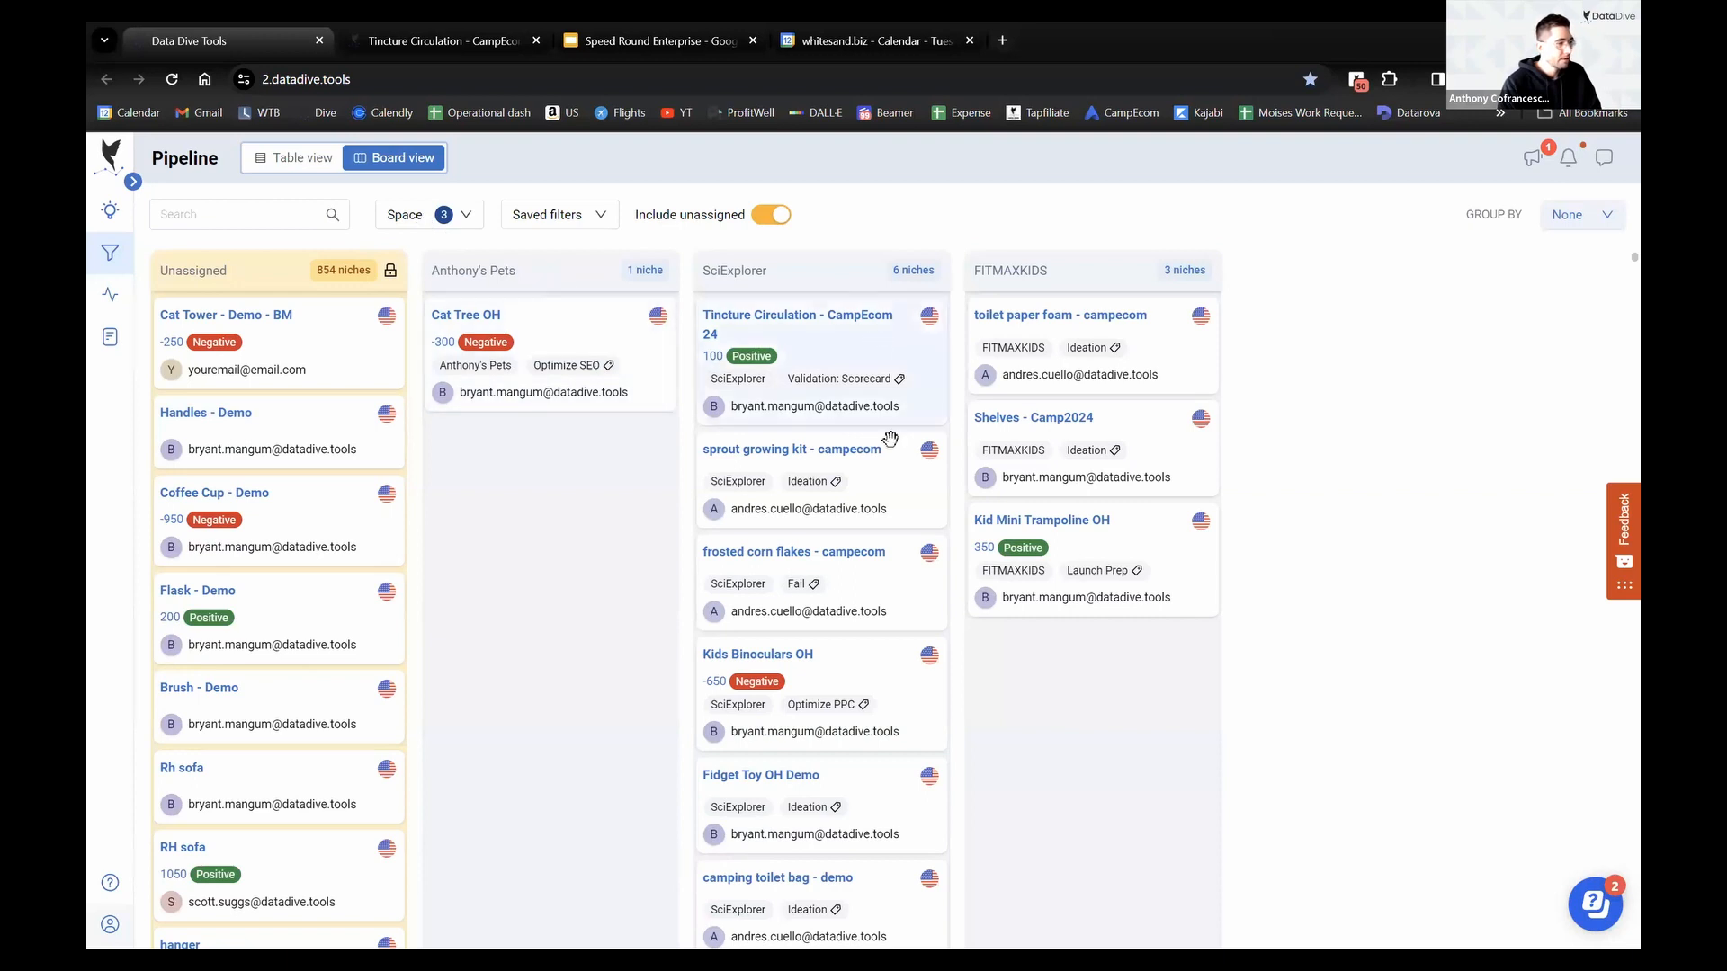
scroll(890, 441, "down", 6)
scroll(890, 440, "up", 6)
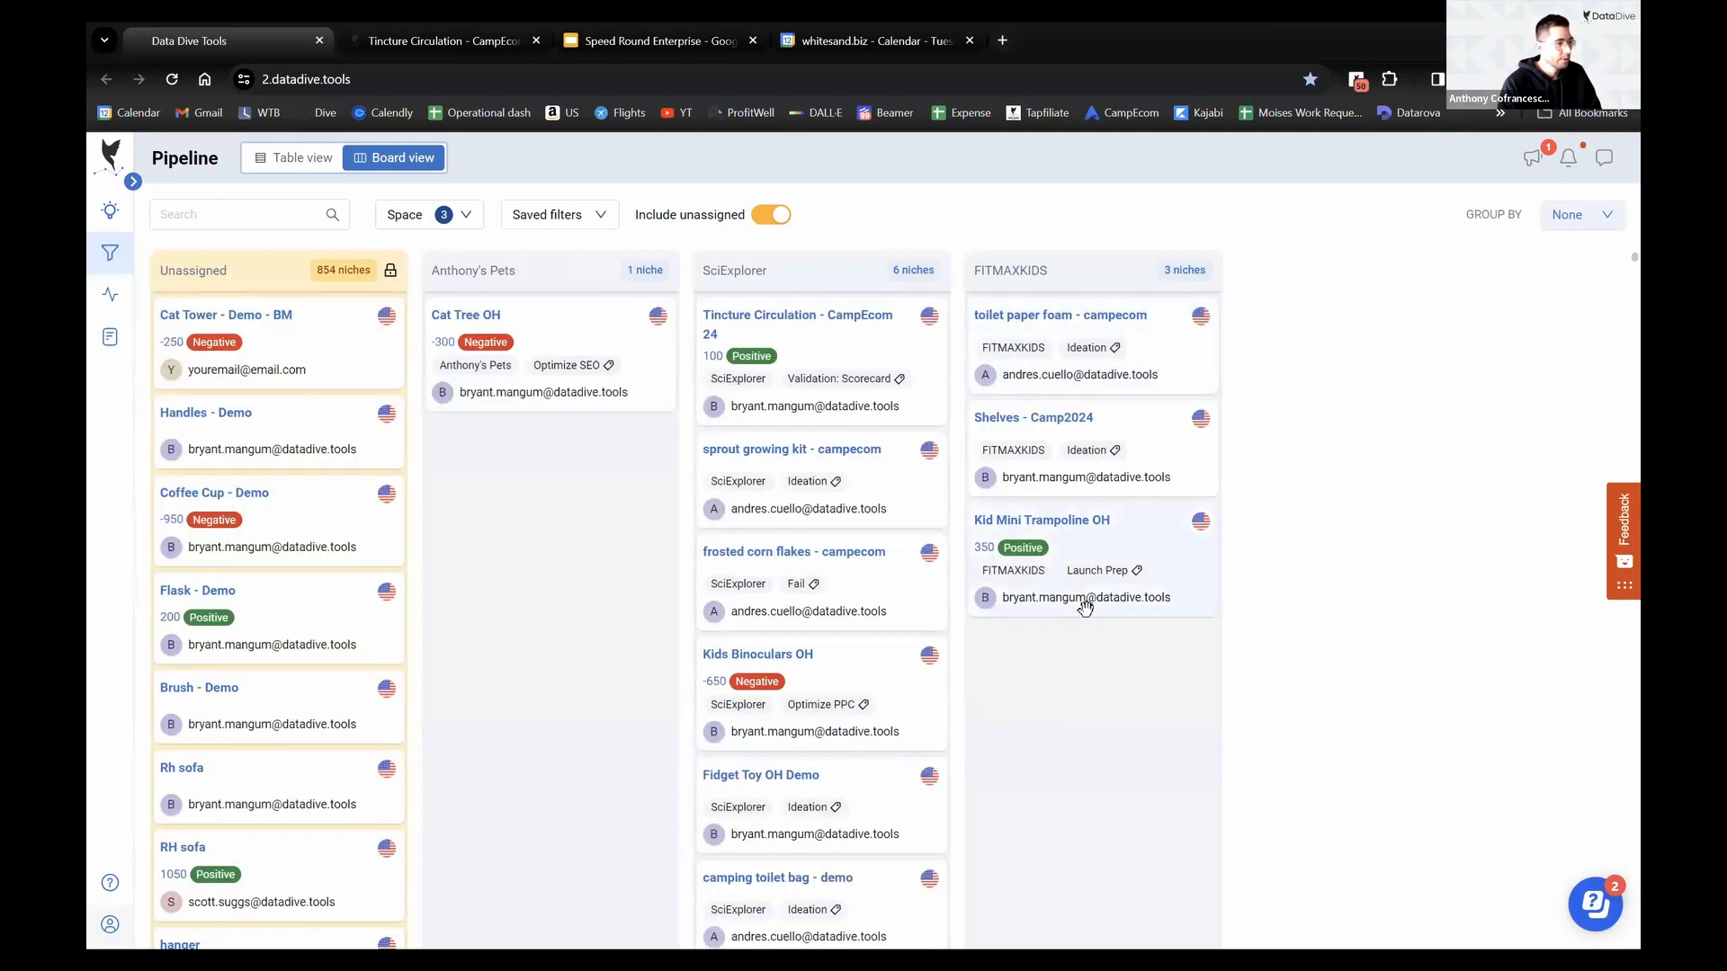
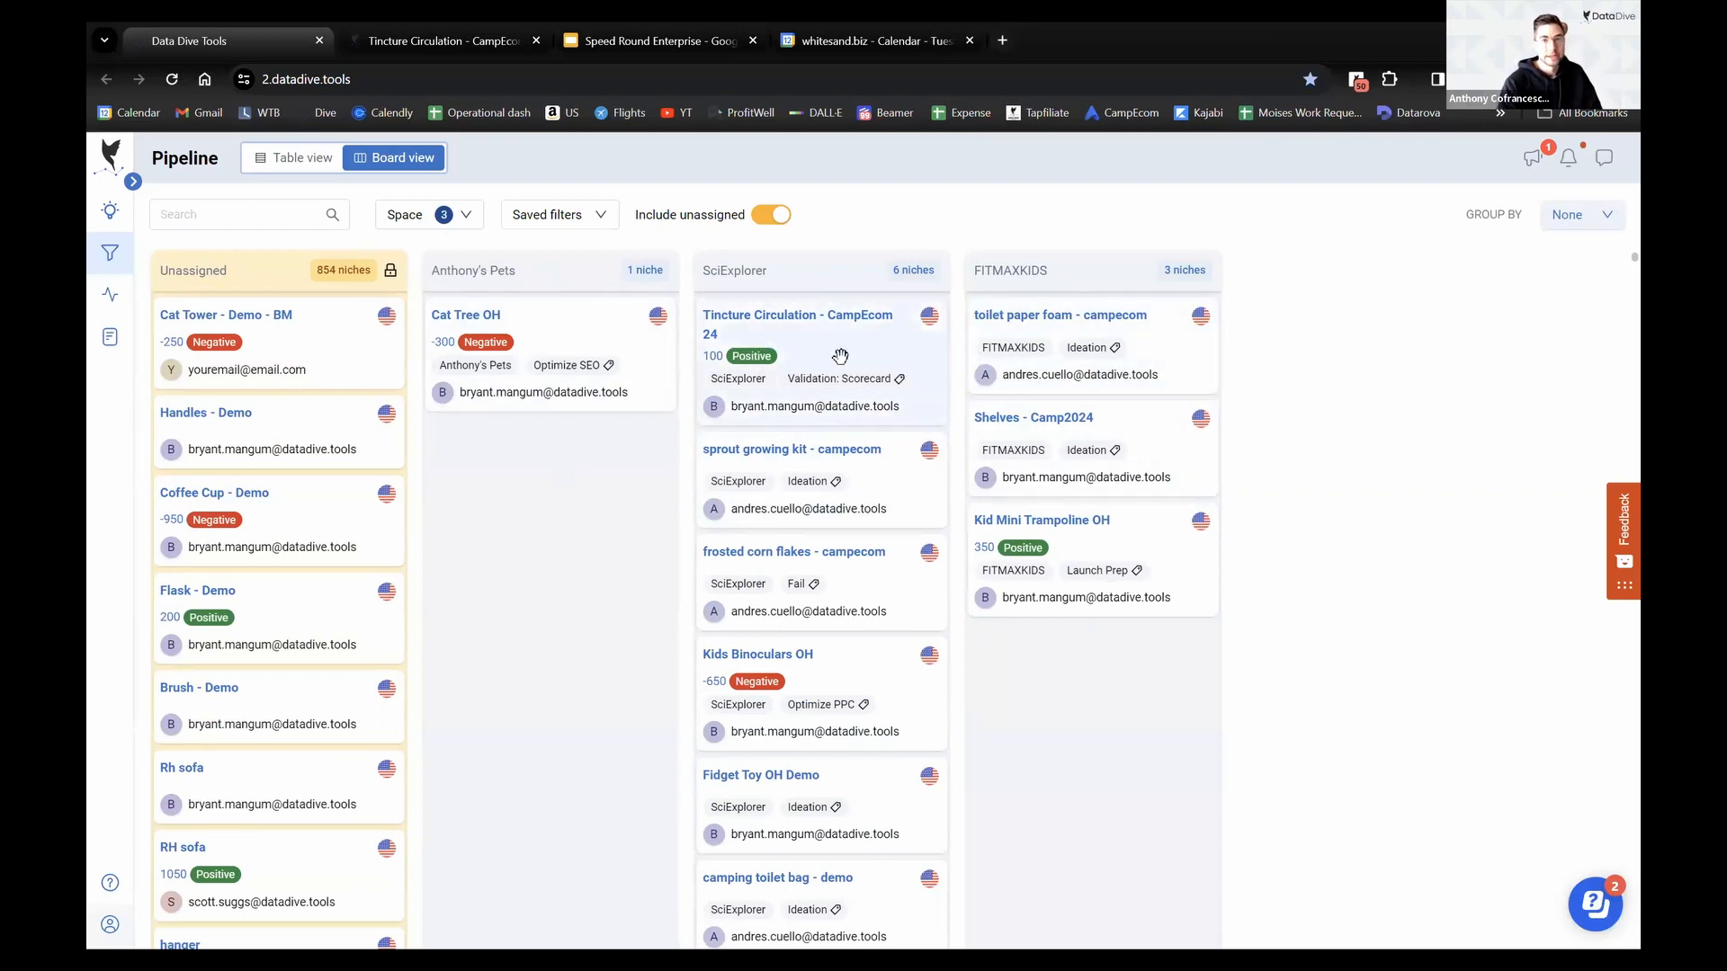
mouse_move(850, 375)
left_mouse_down()
mouse_move(1012, 409)
mouse_move(1034, 390)
mouse_move(838, 378)
left_mouse_up()
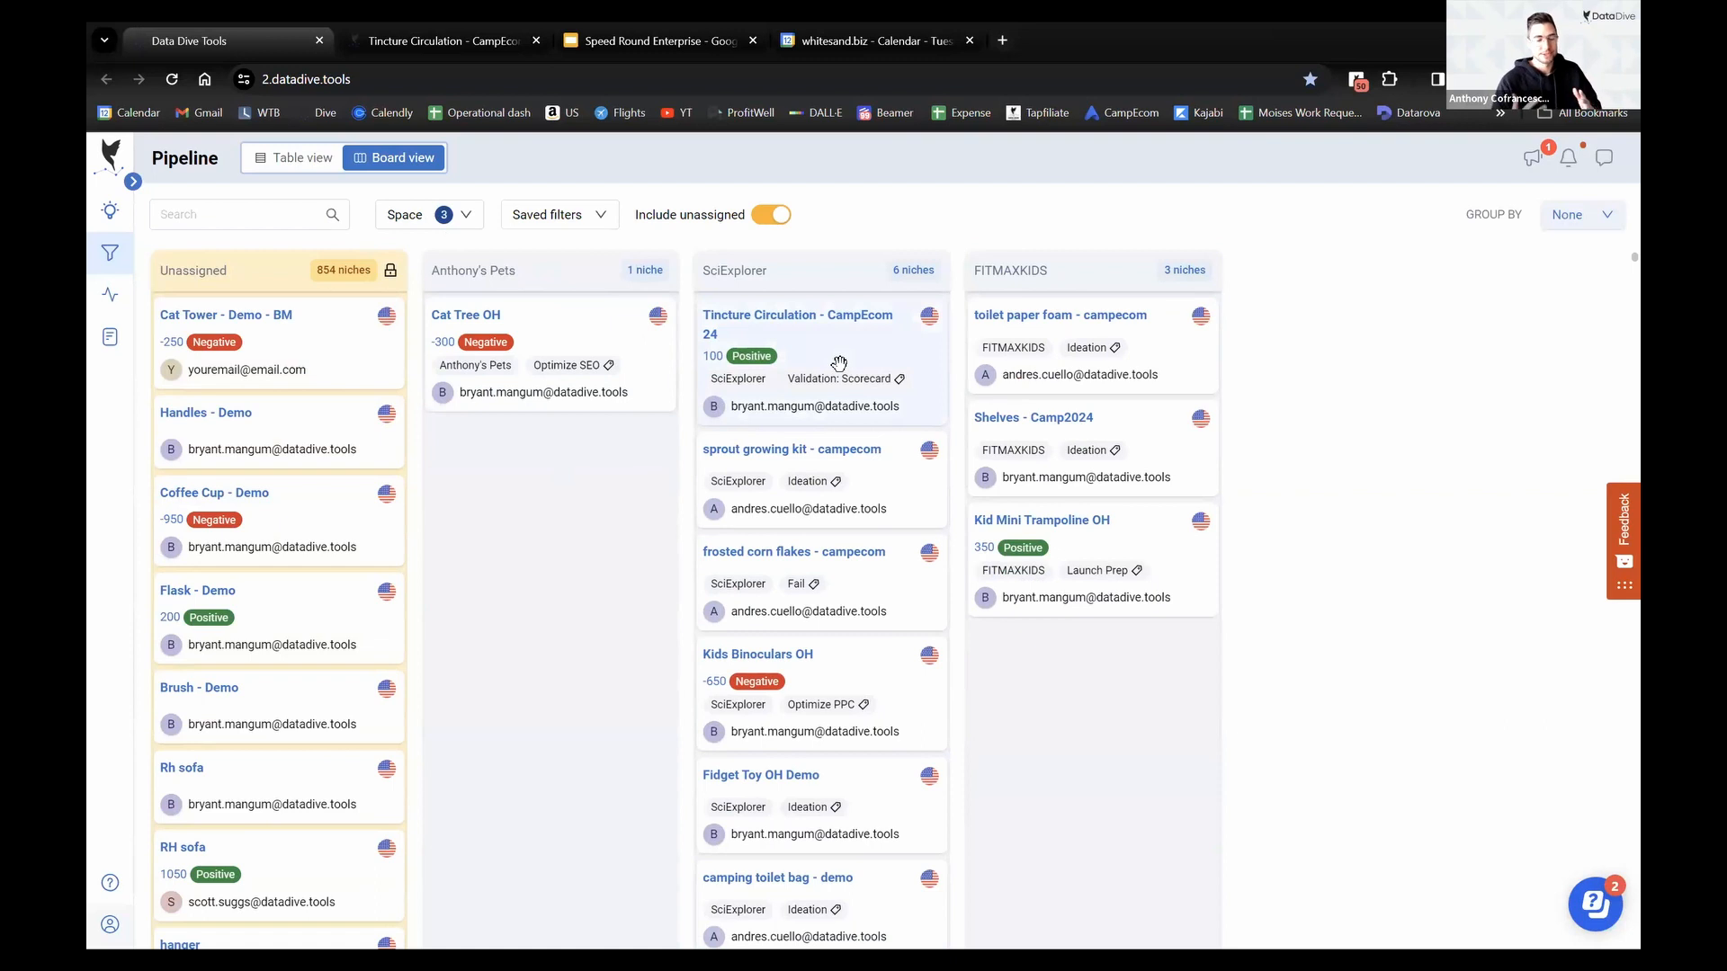
scroll(836, 468, "down", 3)
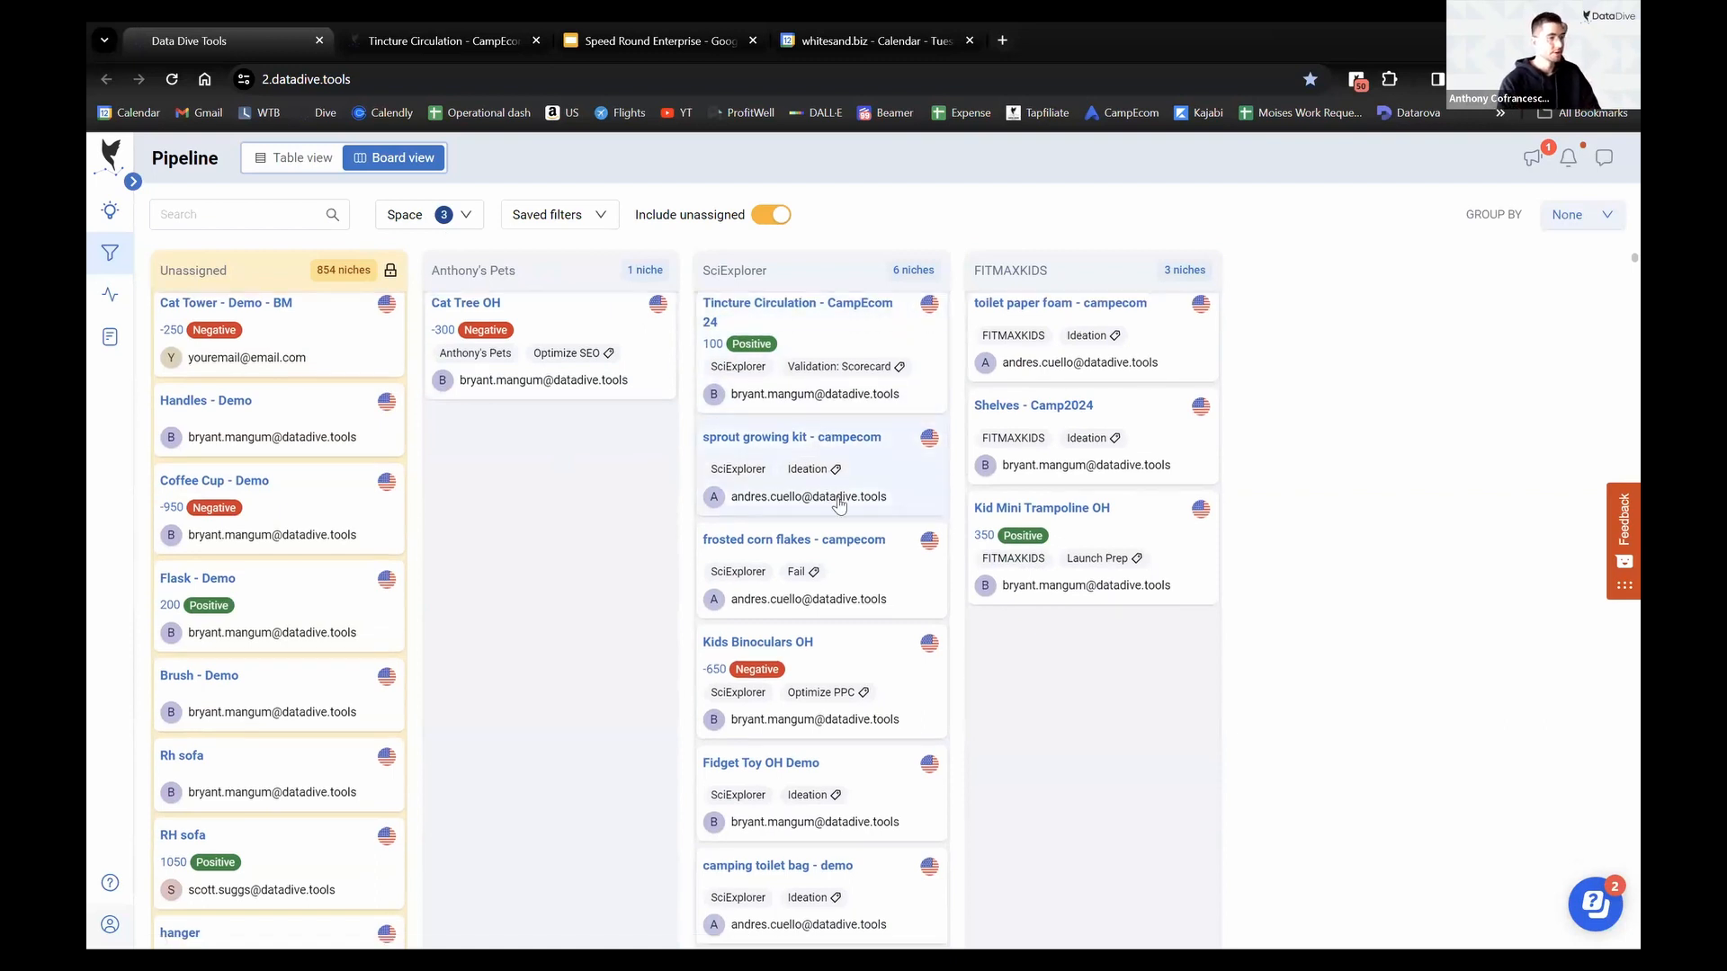
scroll(836, 472, "up", 3)
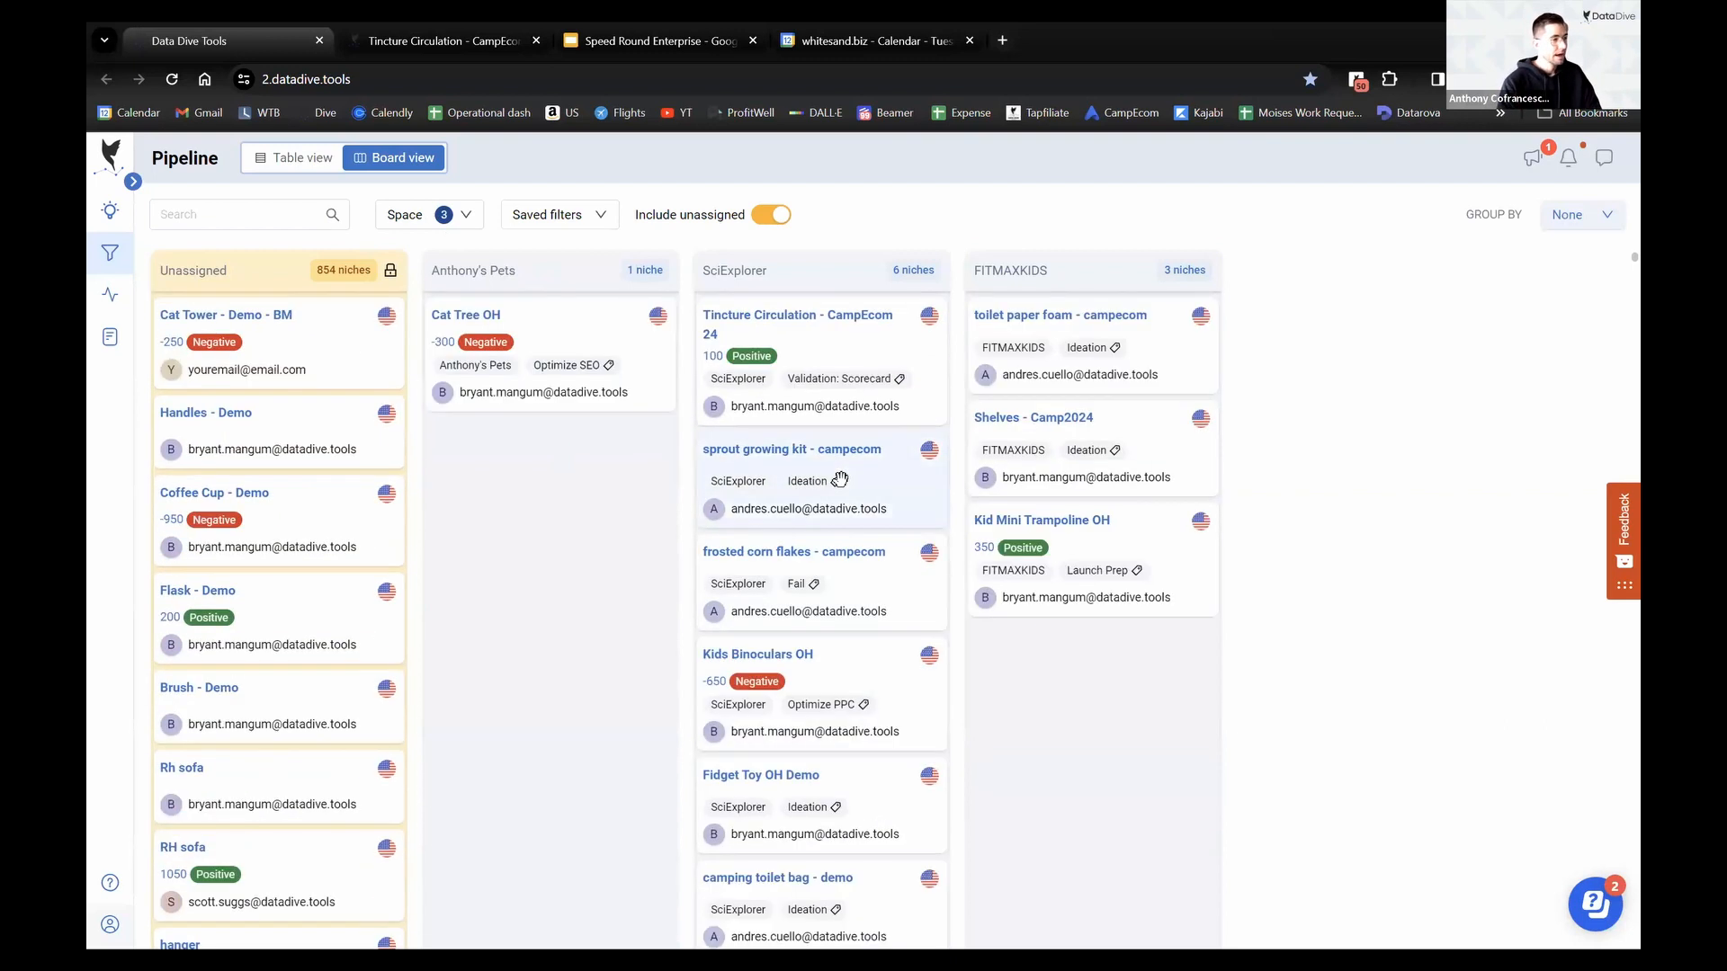
Filter the board by label, selecting Workflow and every label in it from Ideation through Optimize PPC
left_click(416, 217)
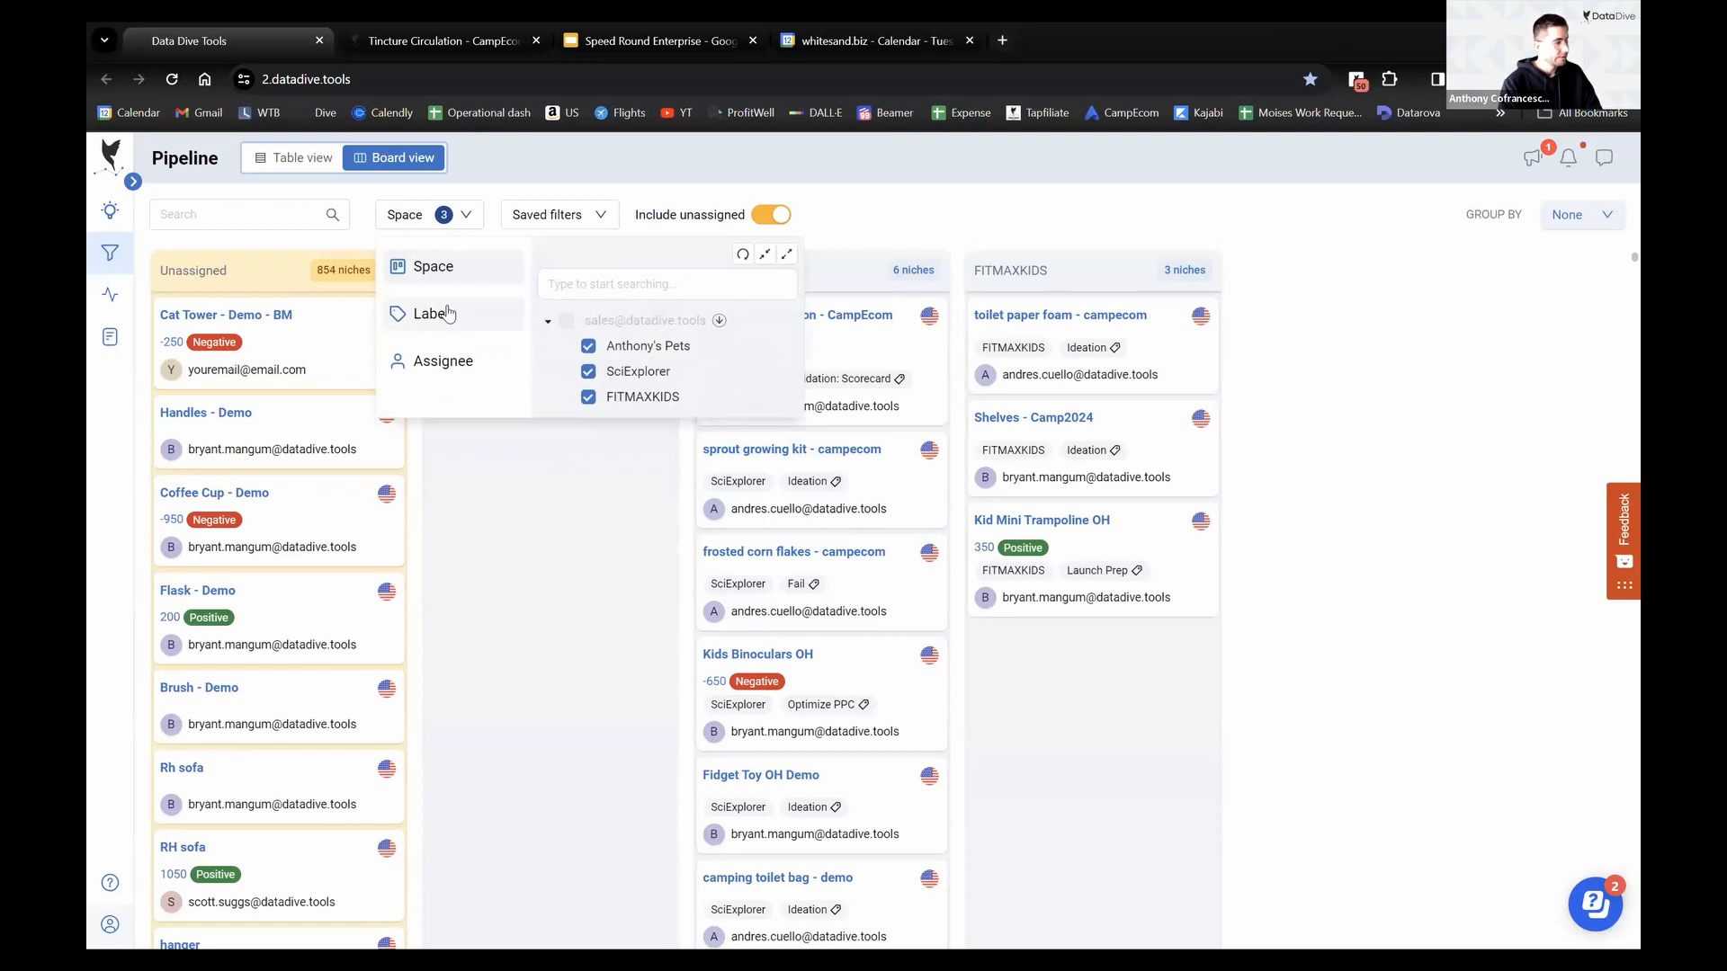
left_click(447, 312)
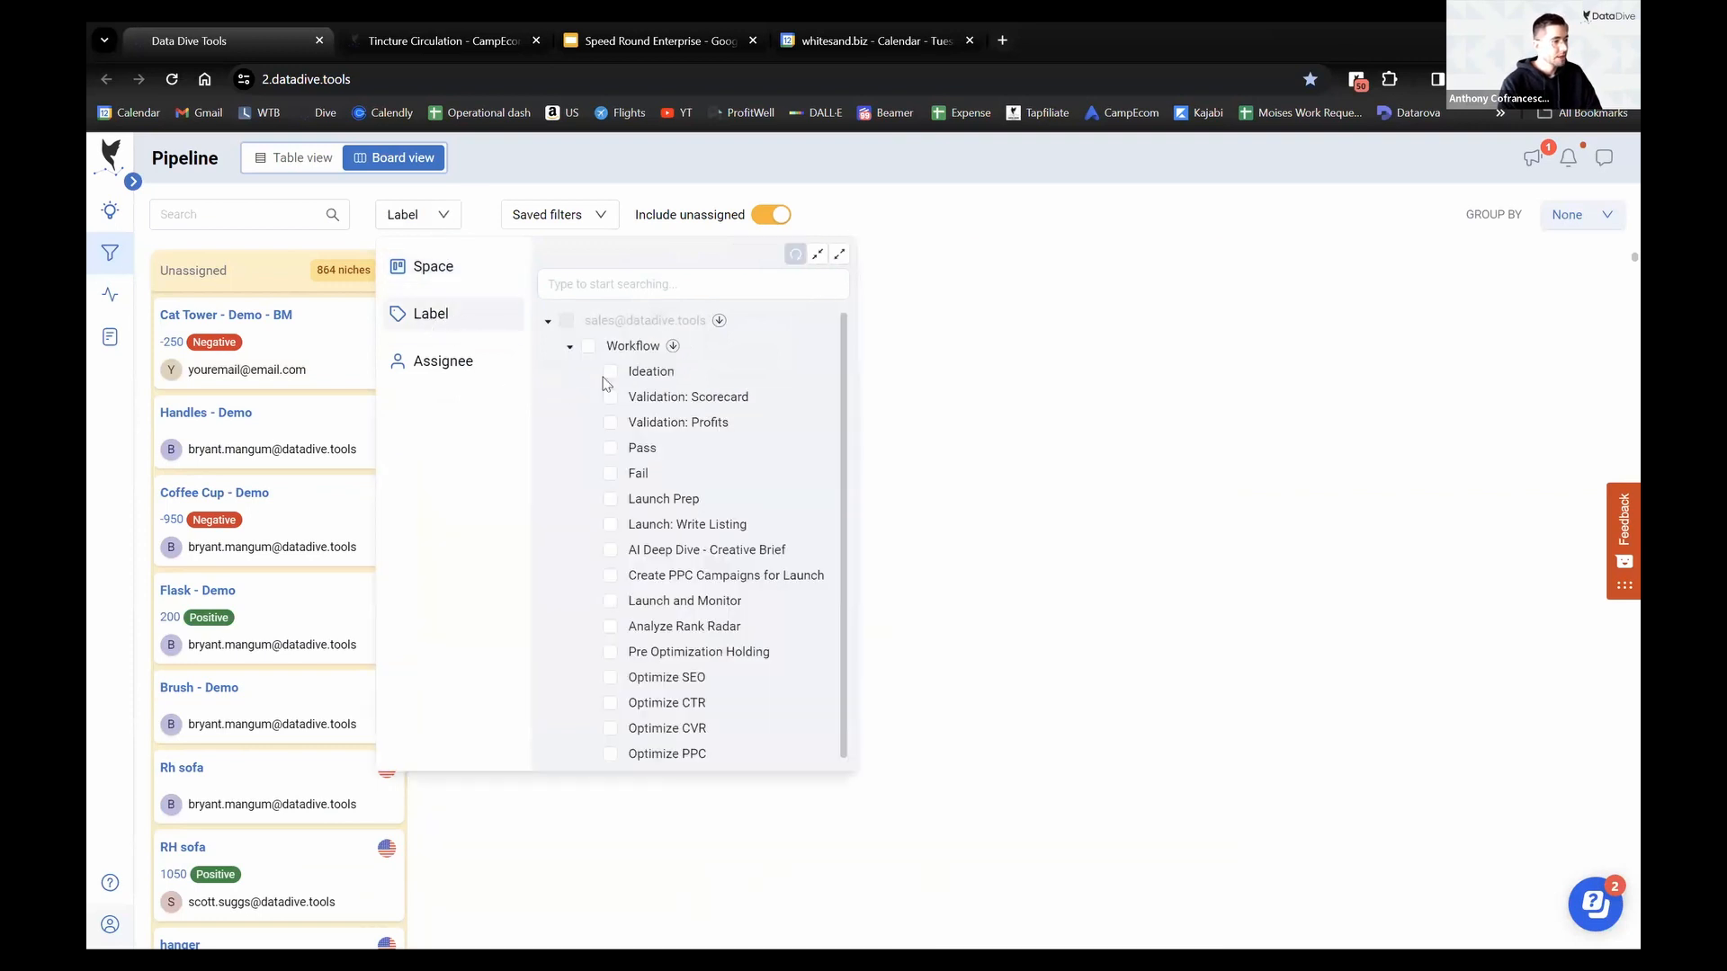
left_click(589, 346)
left_click(610, 371)
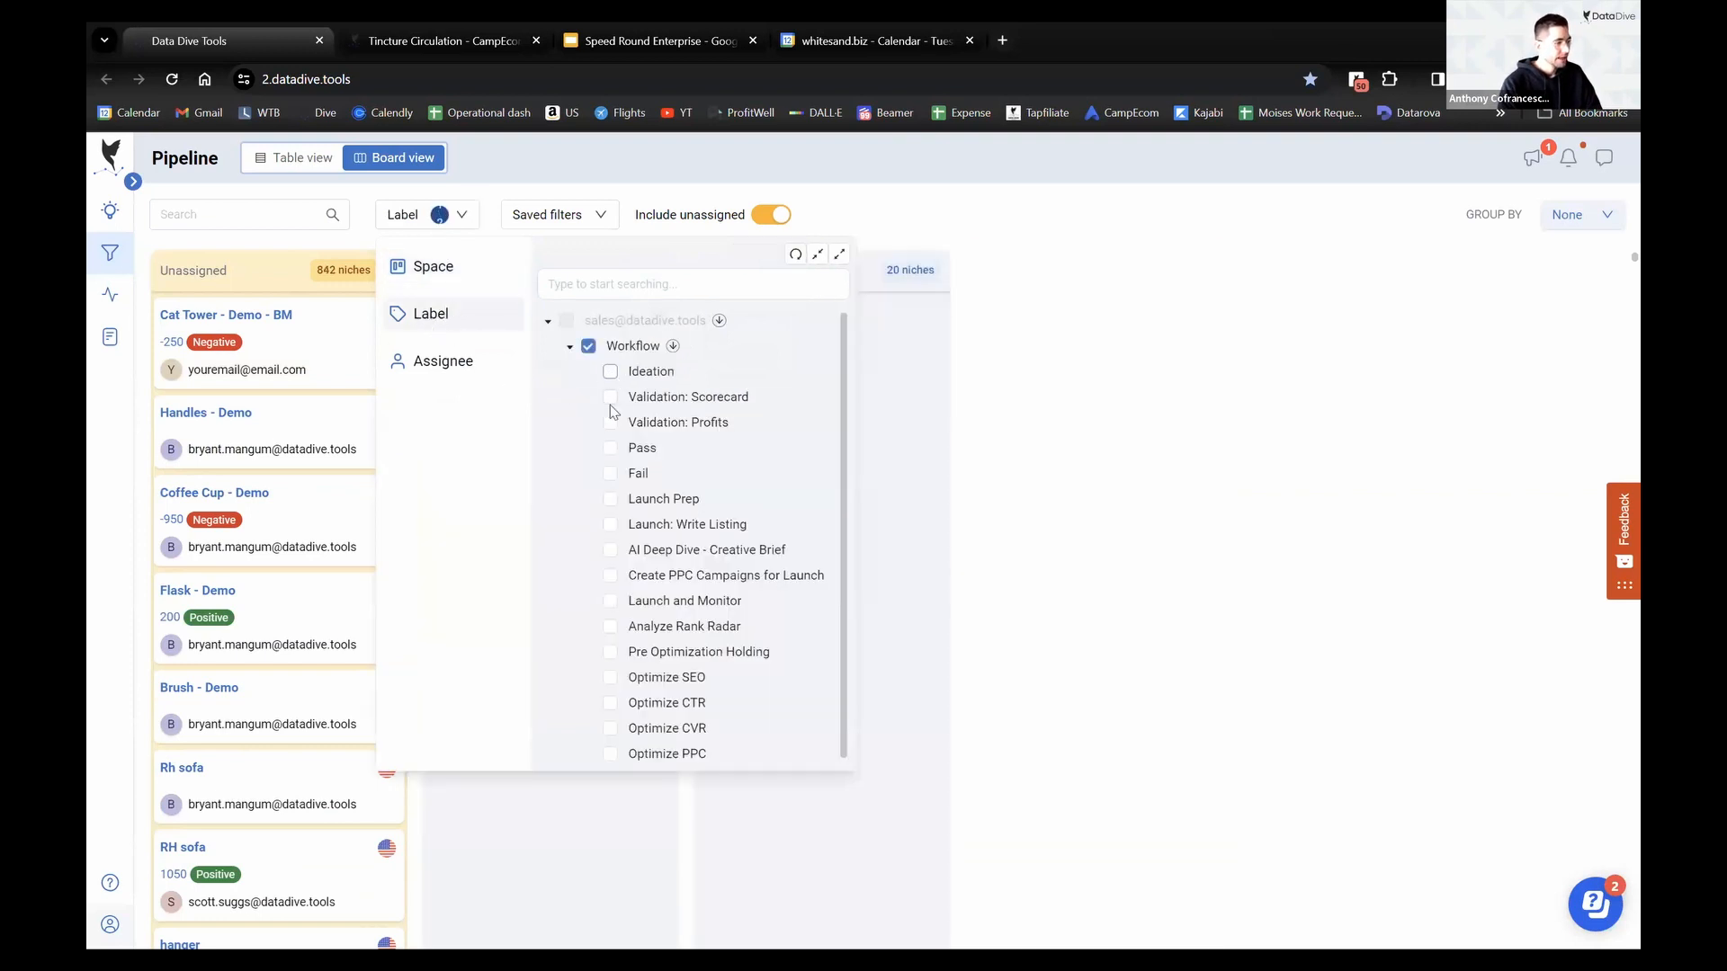
left_click(610, 397)
left_click(609, 422)
left_click(609, 448)
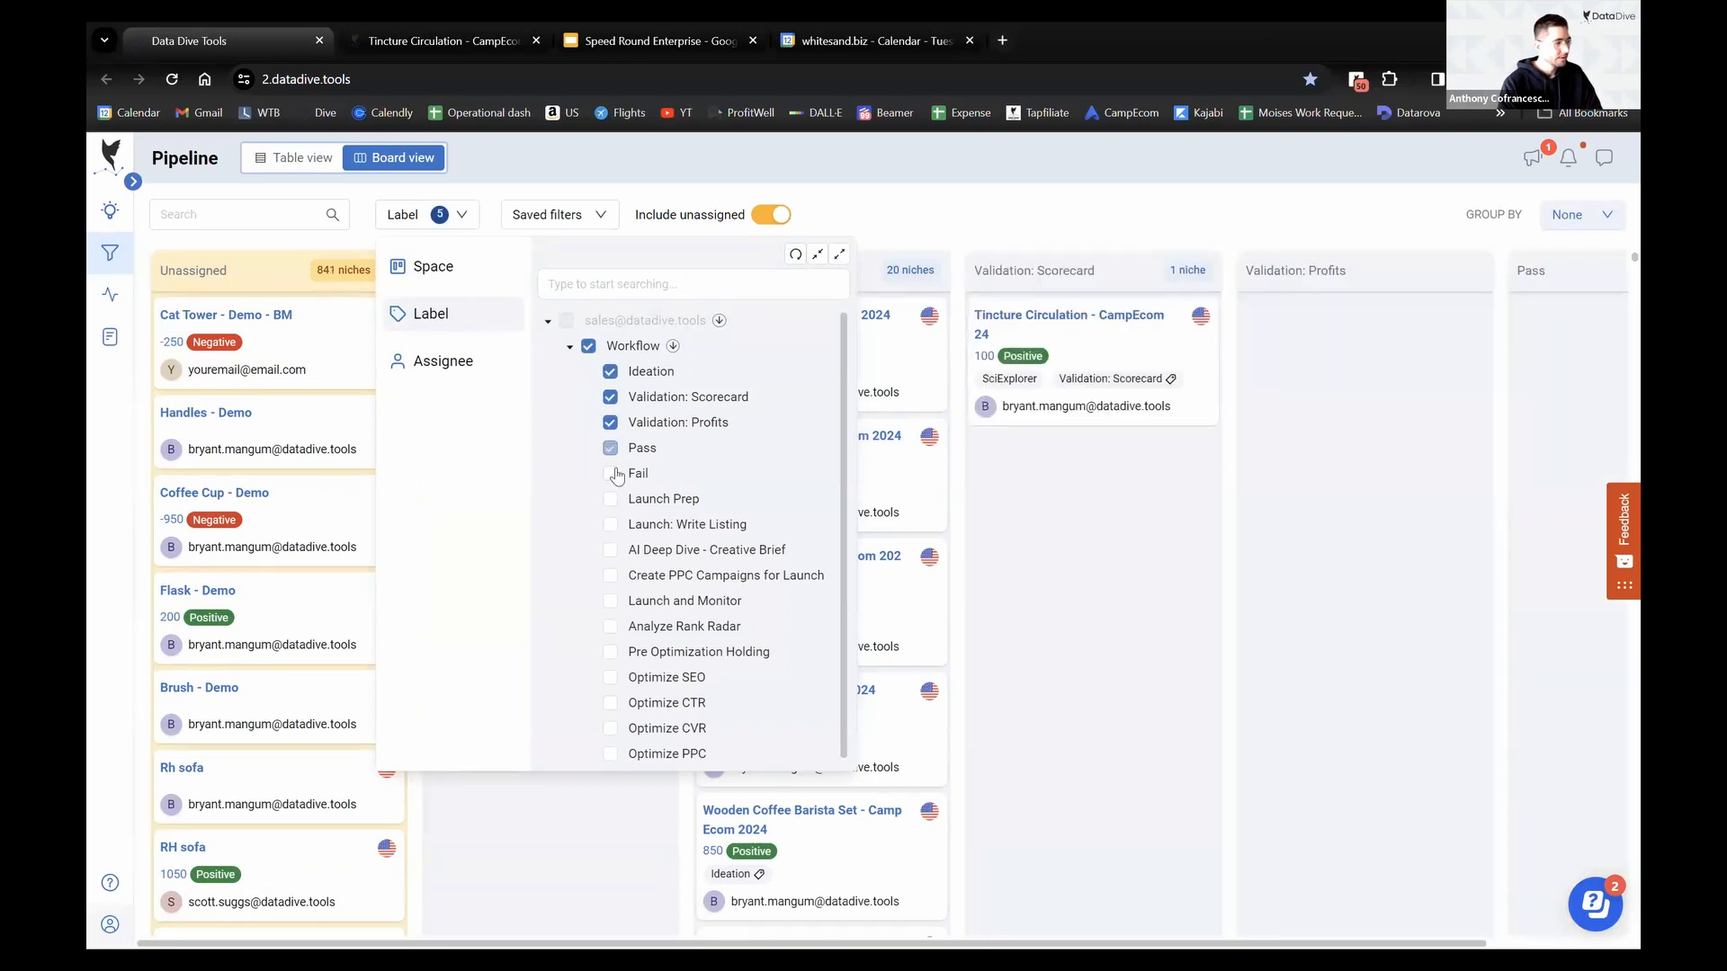
left_click(610, 499)
left_click(610, 525)
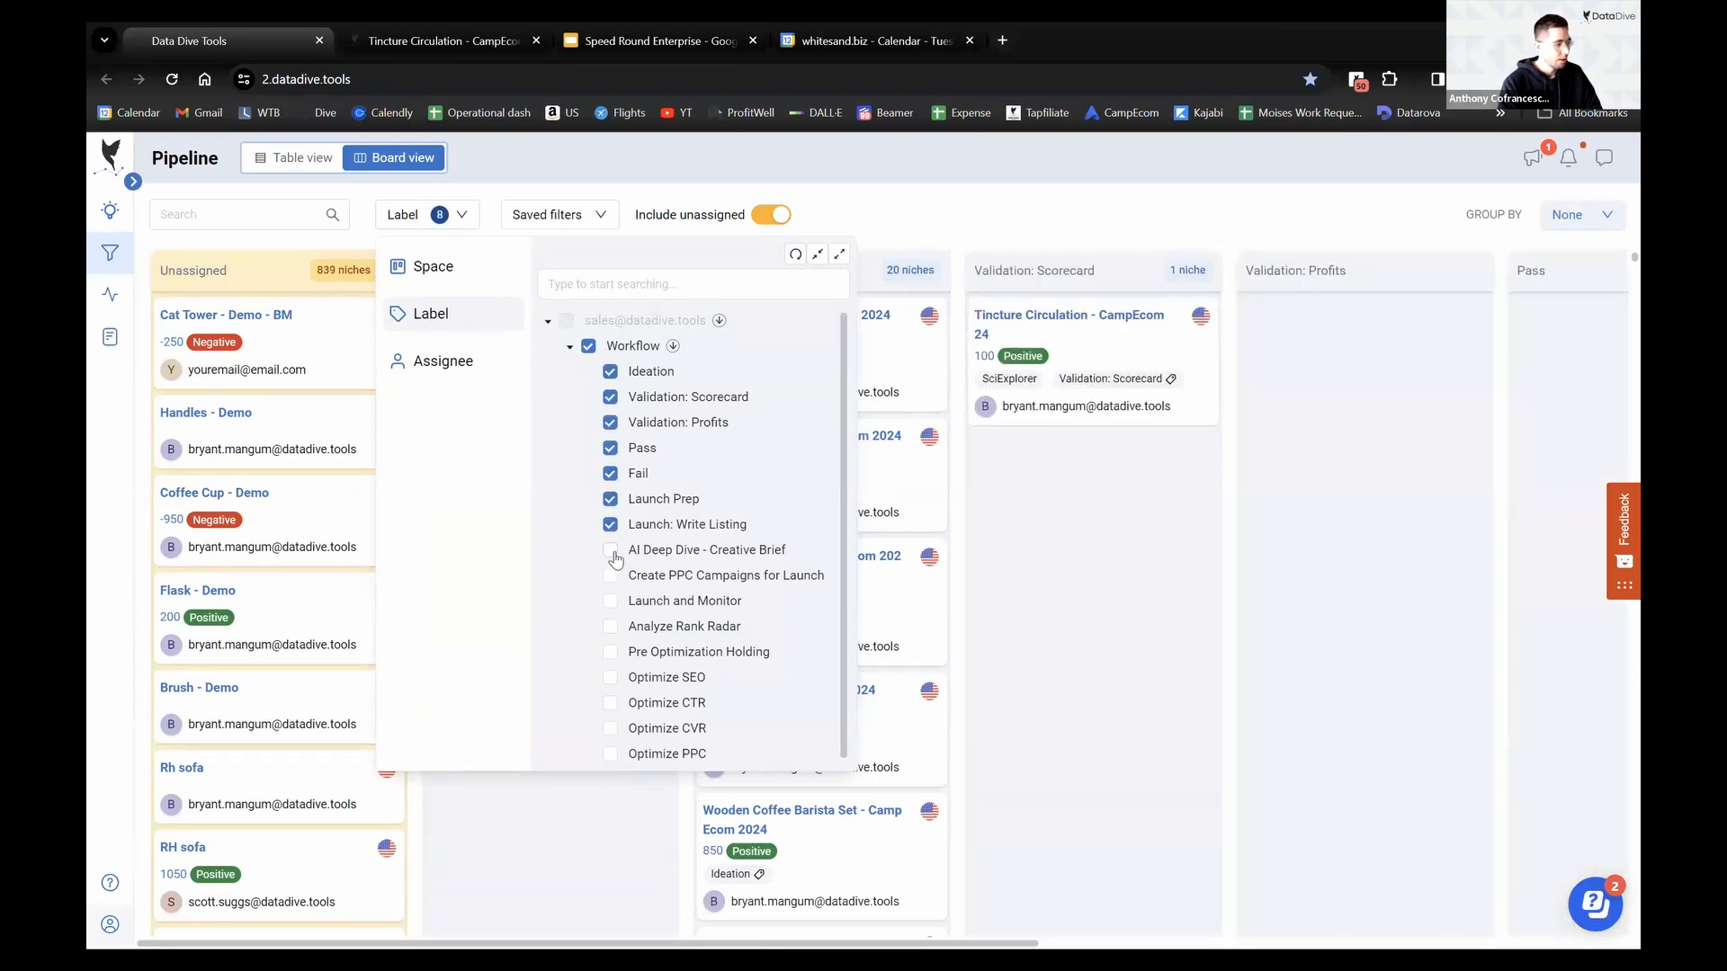
left_click(610, 549)
left_click(610, 576)
left_click(611, 601)
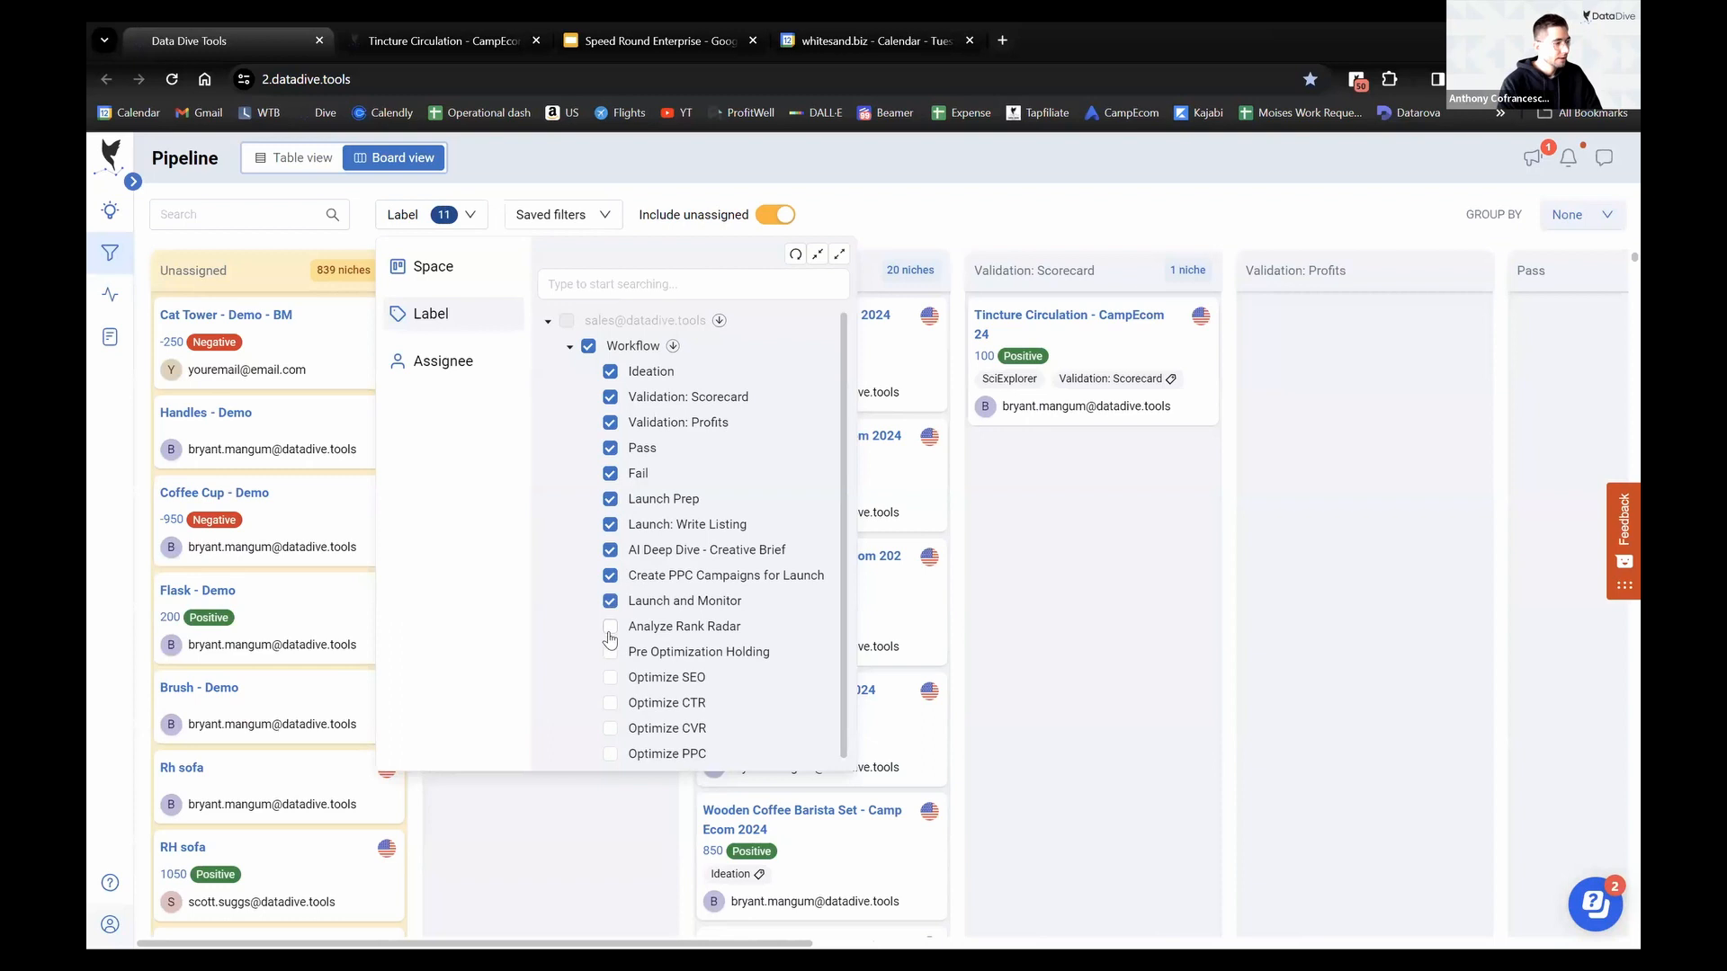
left_click(610, 627)
left_click(610, 652)
left_click(610, 677)
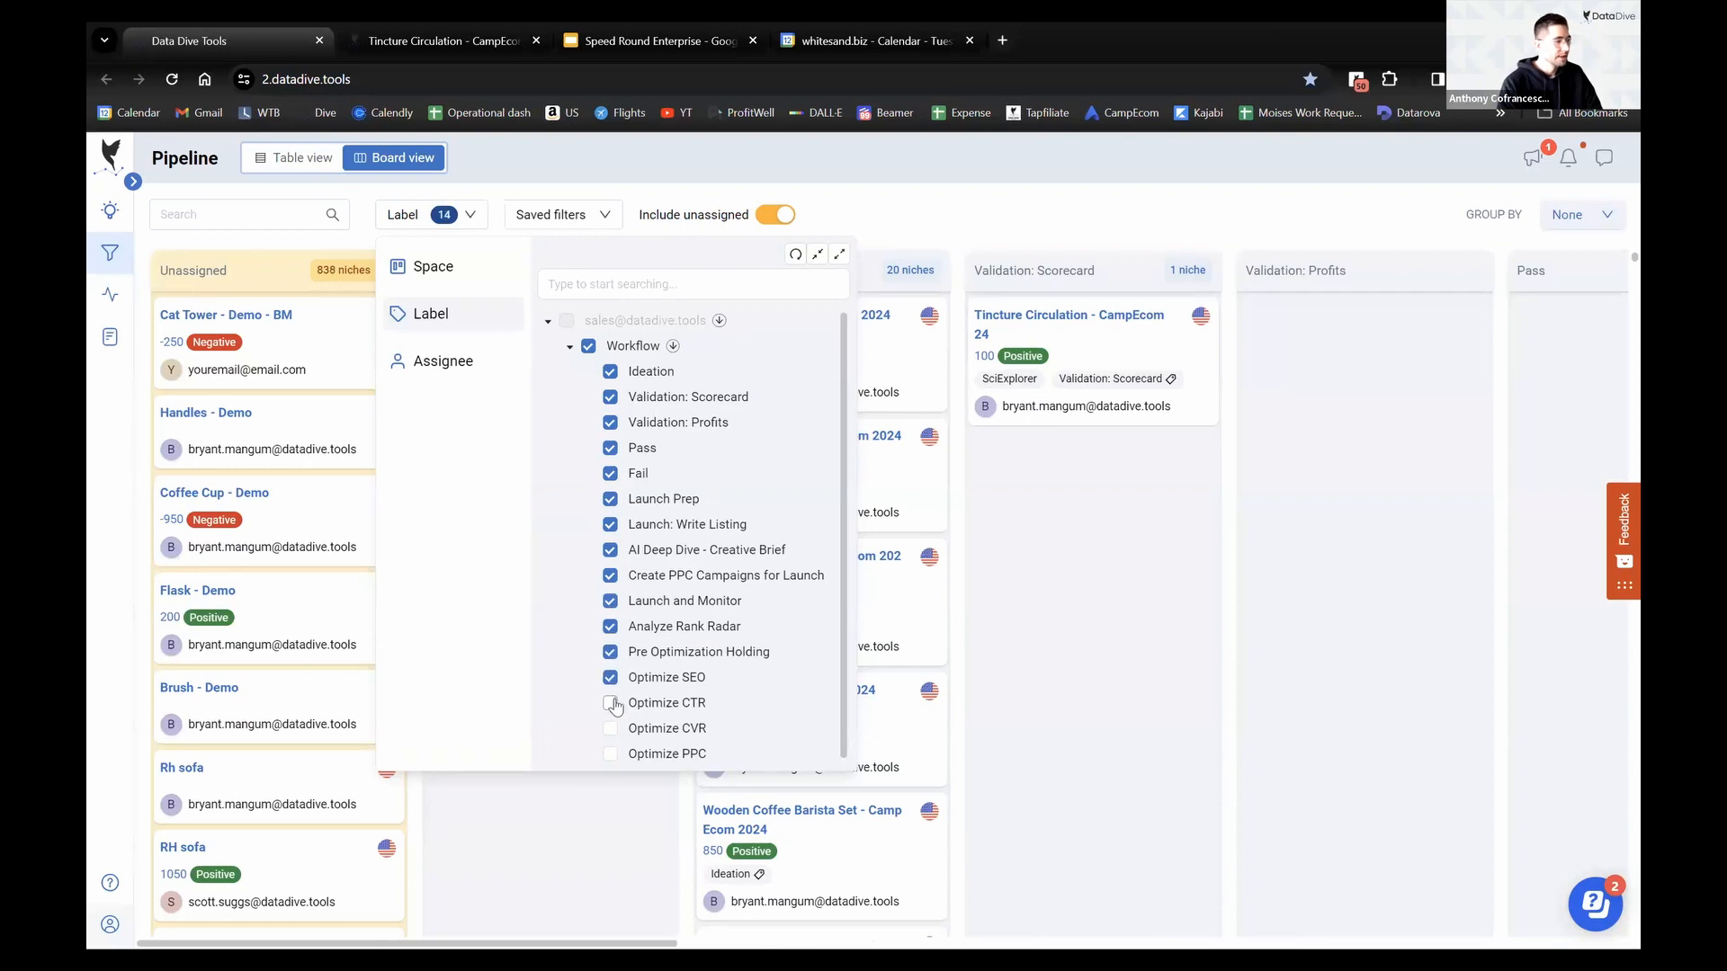
left_click(611, 704)
left_click(610, 728)
left_click(609, 754)
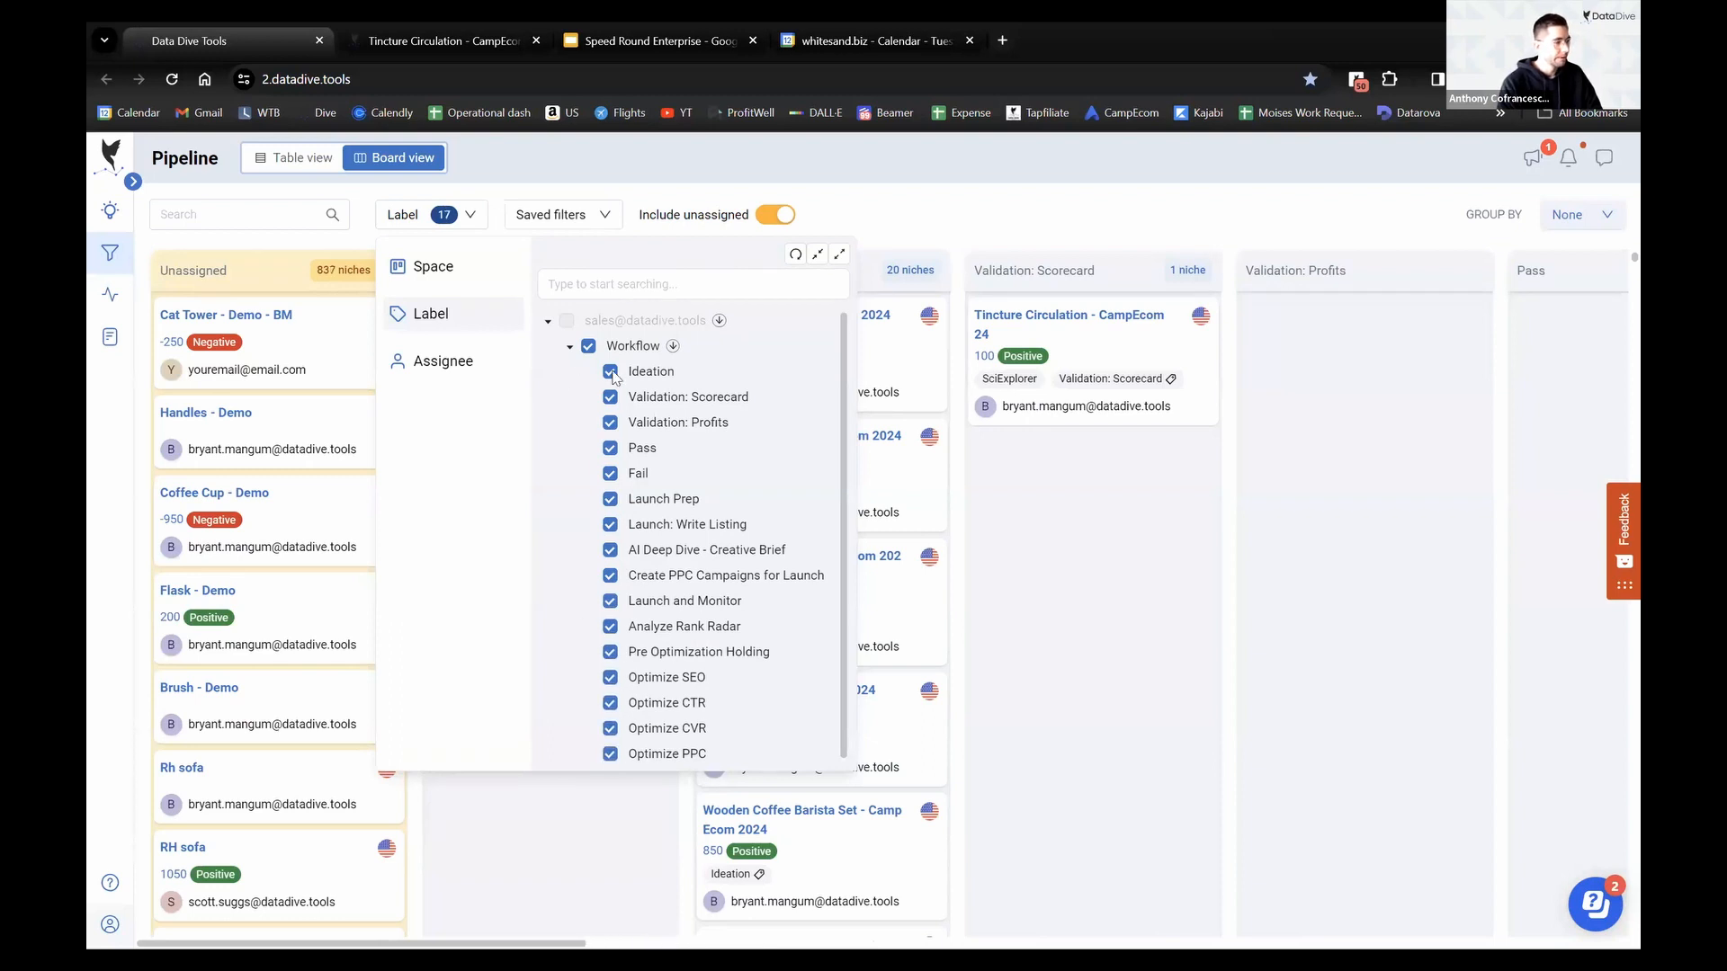
left_click(1077, 220)
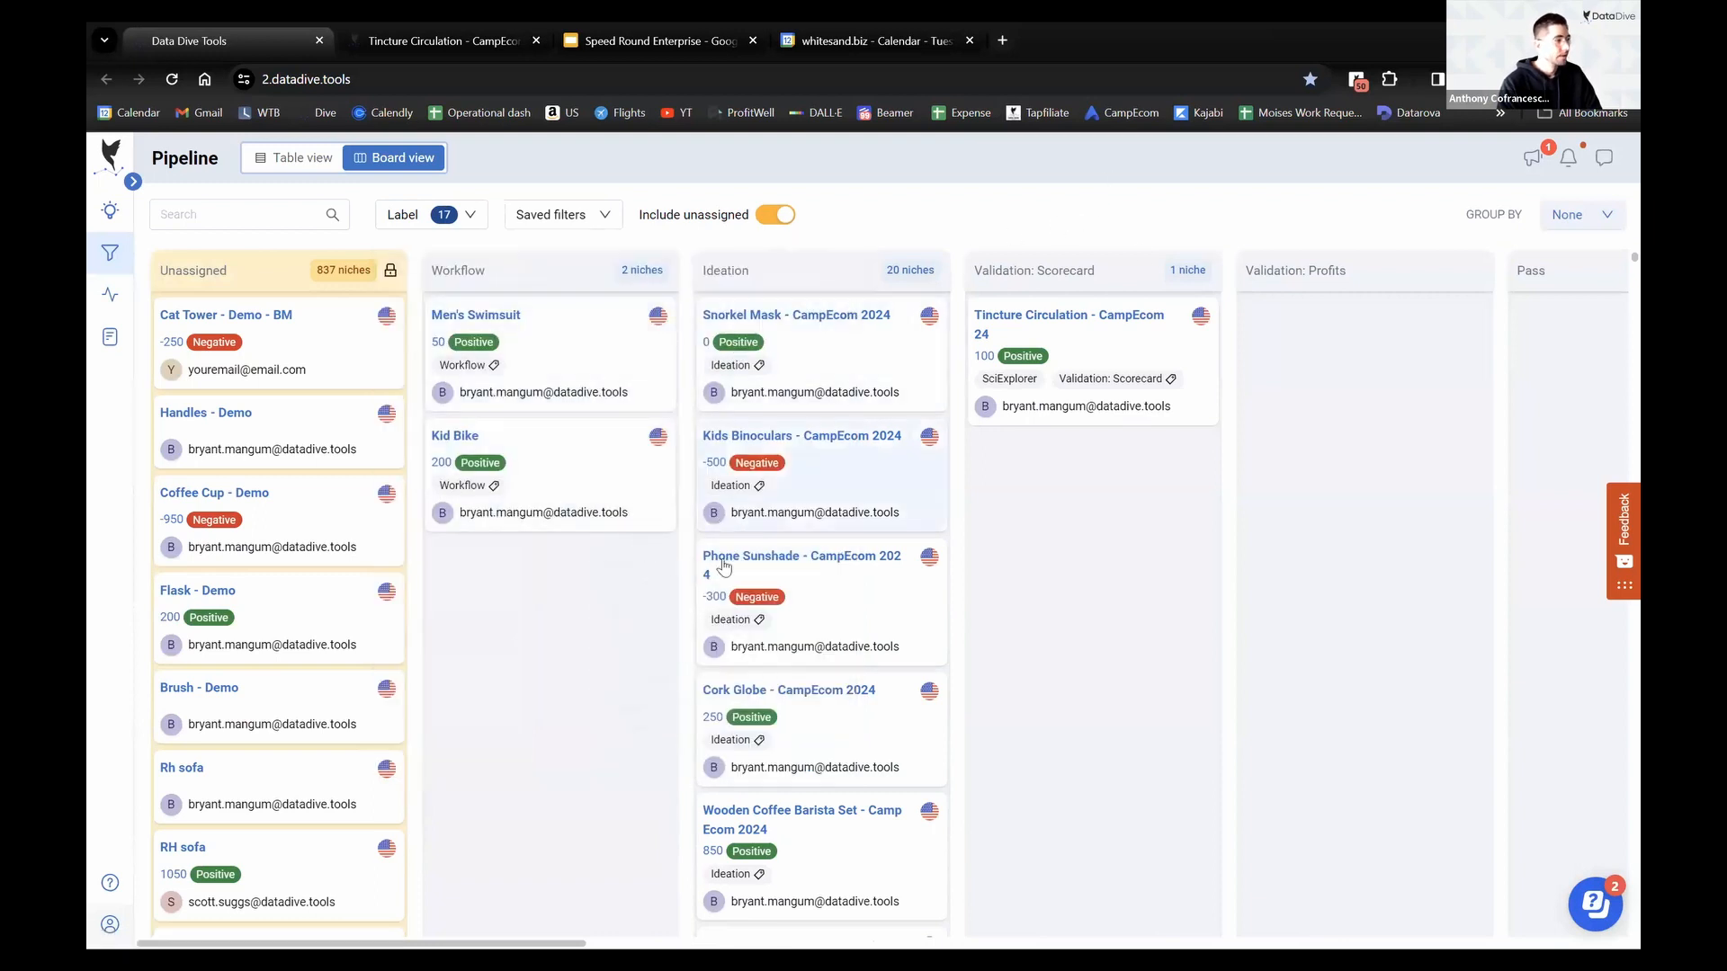
Try to move the unassigned Garlic Press - Brand 1 niche into the Workflow column
scroll(311, 670, "down", 5)
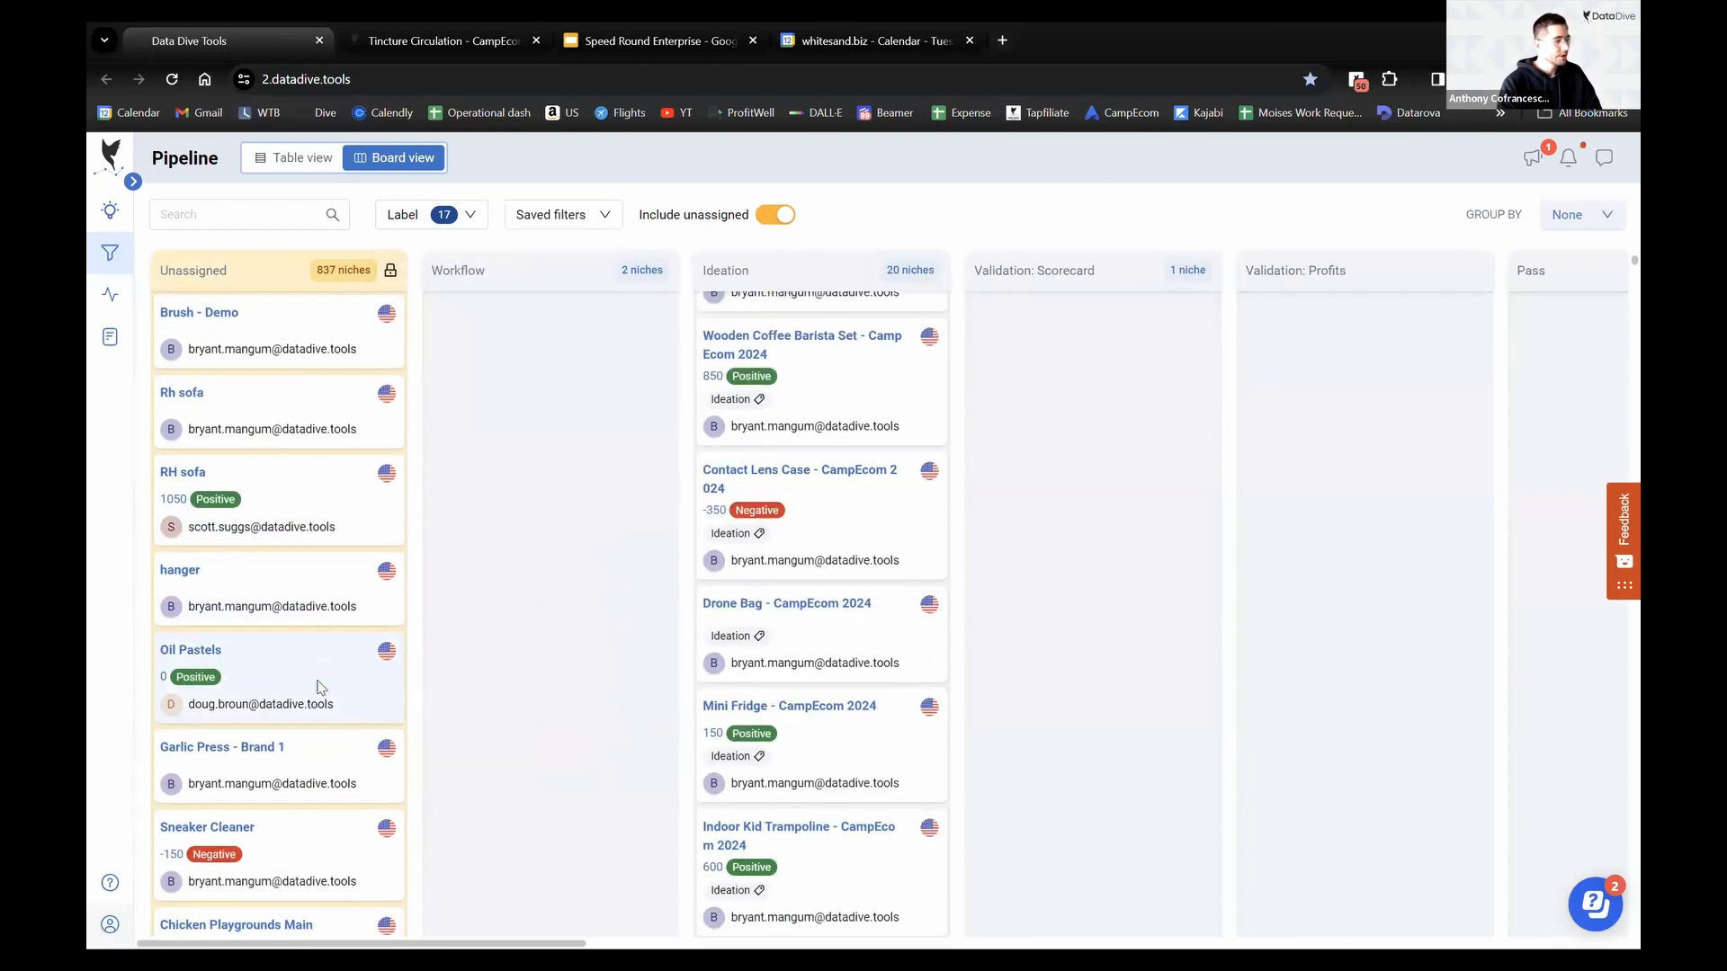
scroll(320, 688, "up", 5)
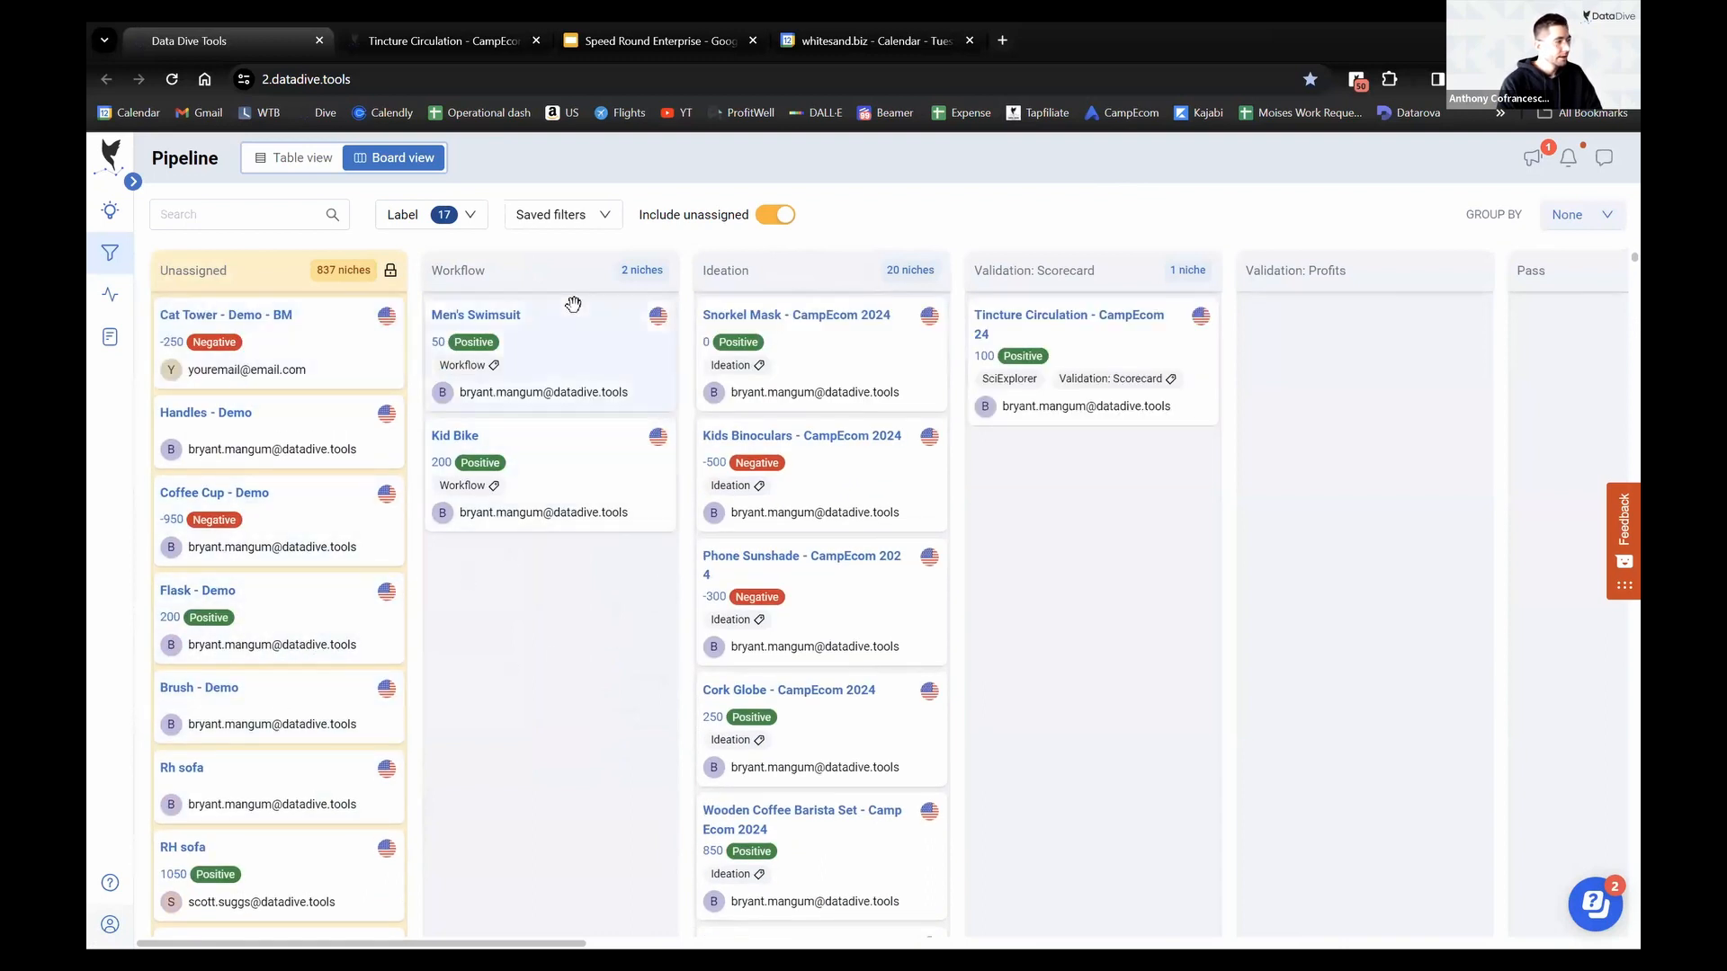
scroll(264, 717, "down", 1)
scroll(261, 692, "down", 5)
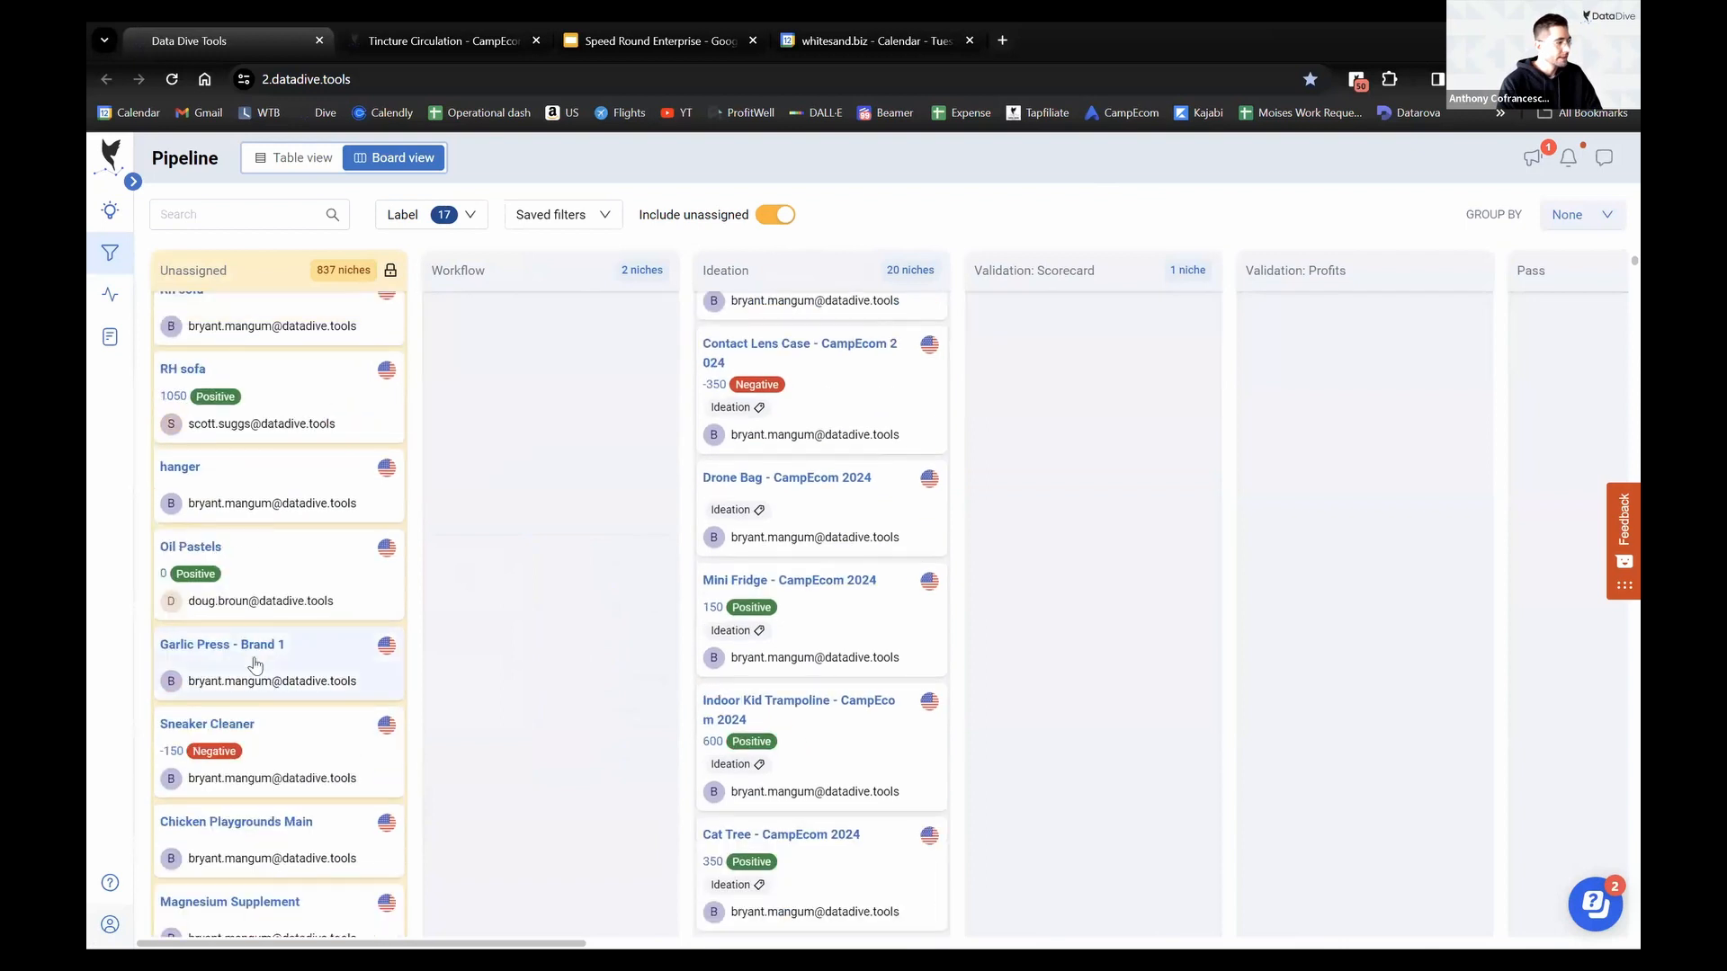
left_click_drag(250, 647, 162, 685)
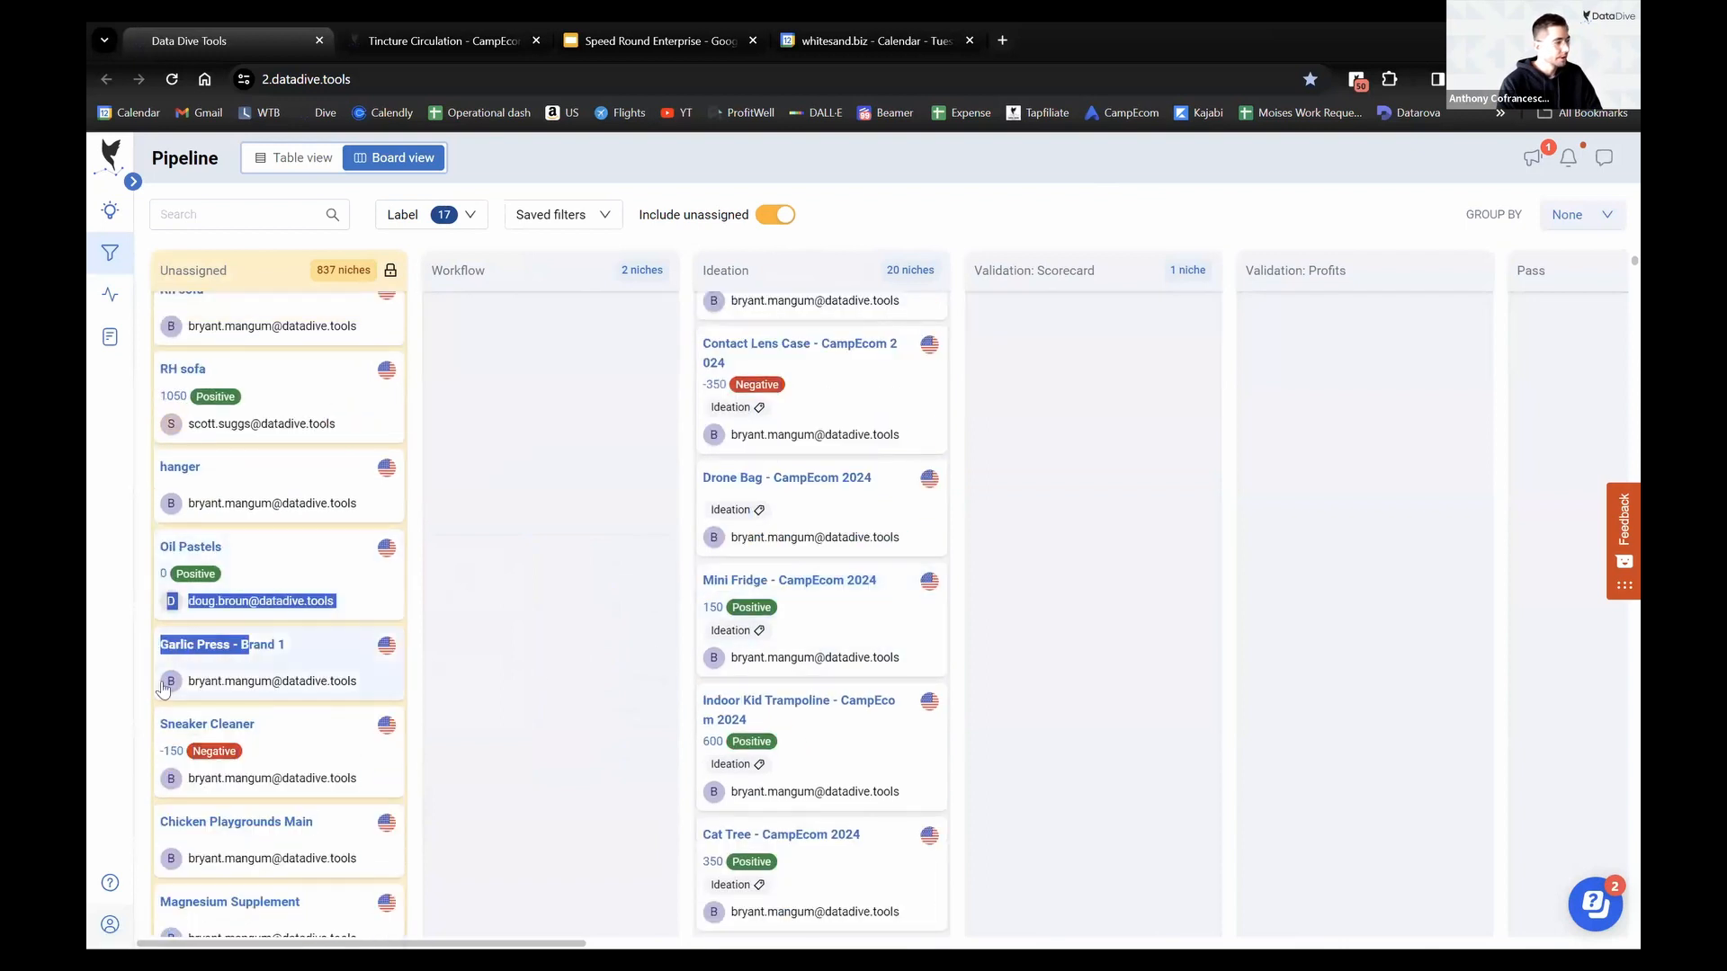
left_click_drag(560, 625, 414, 670)
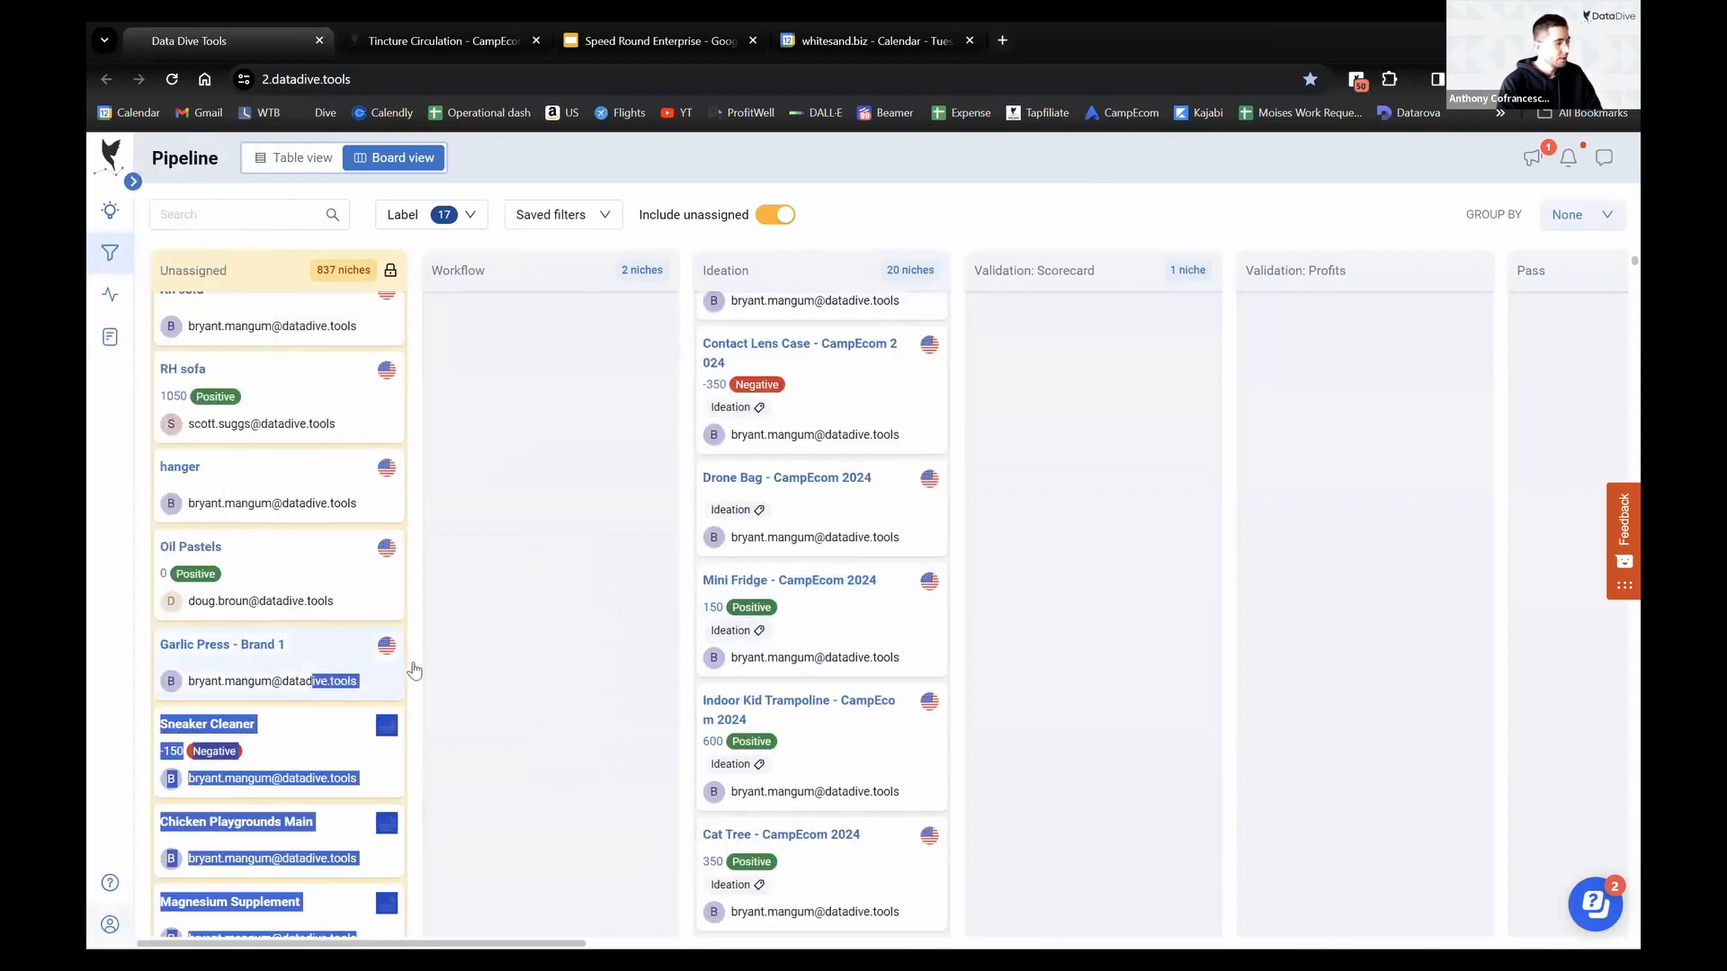
left_click(401, 284)
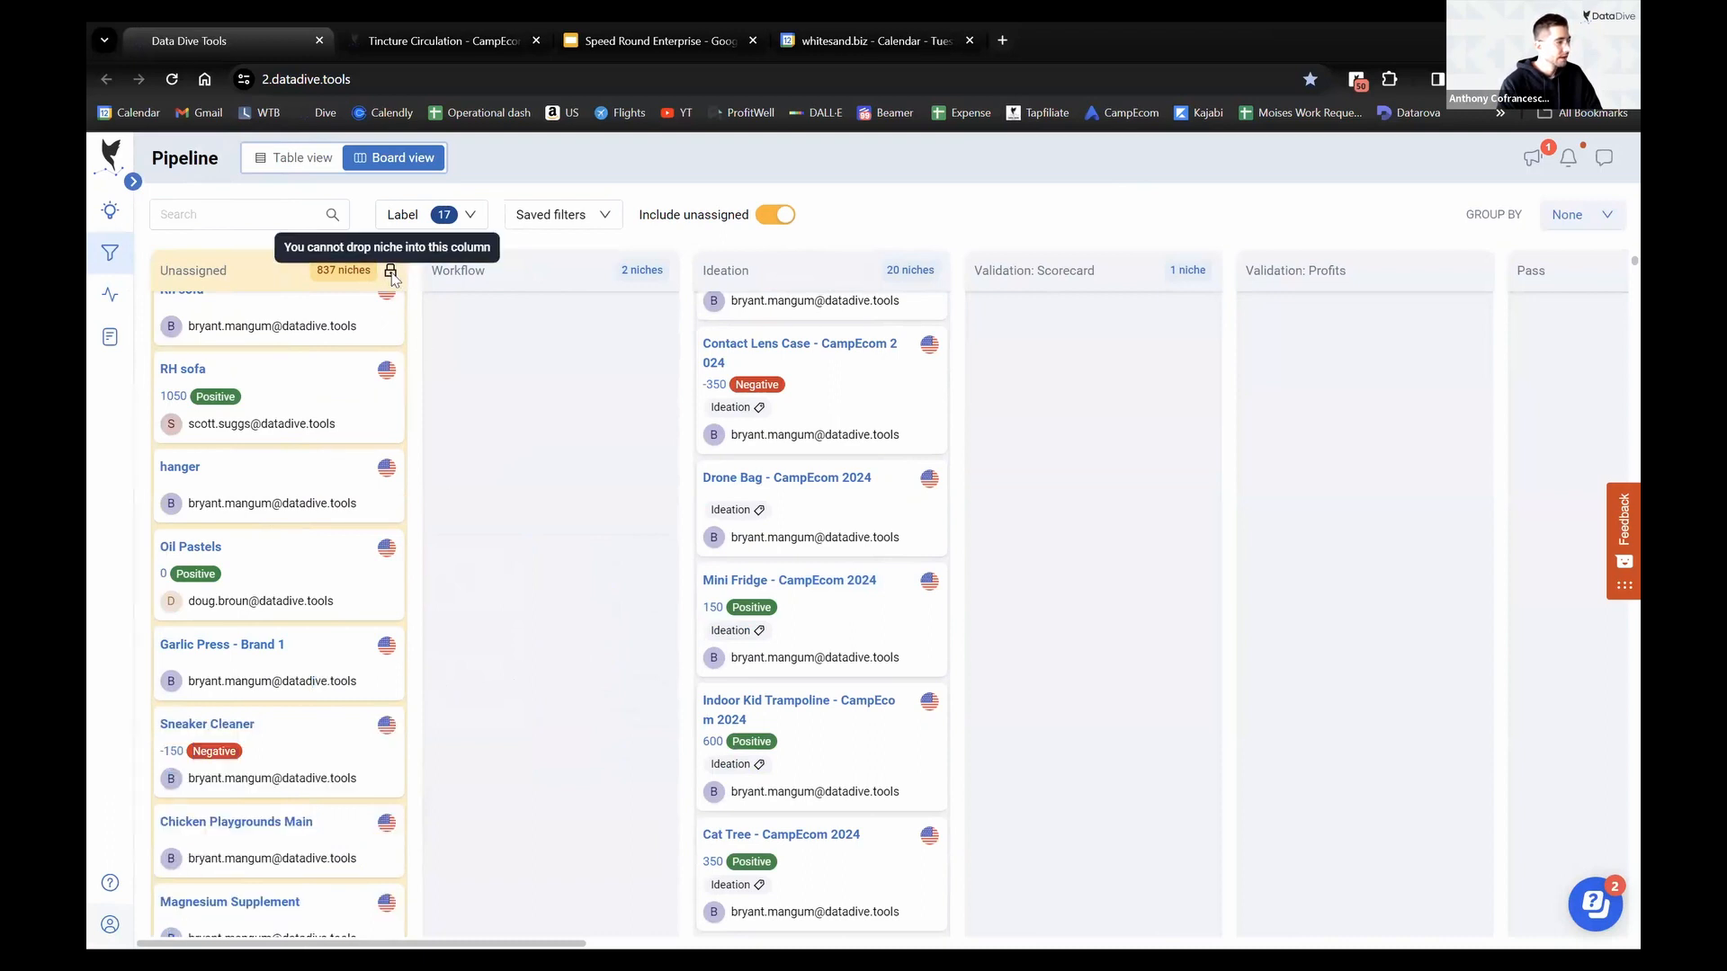
left_click_drag(345, 667, 508, 666)
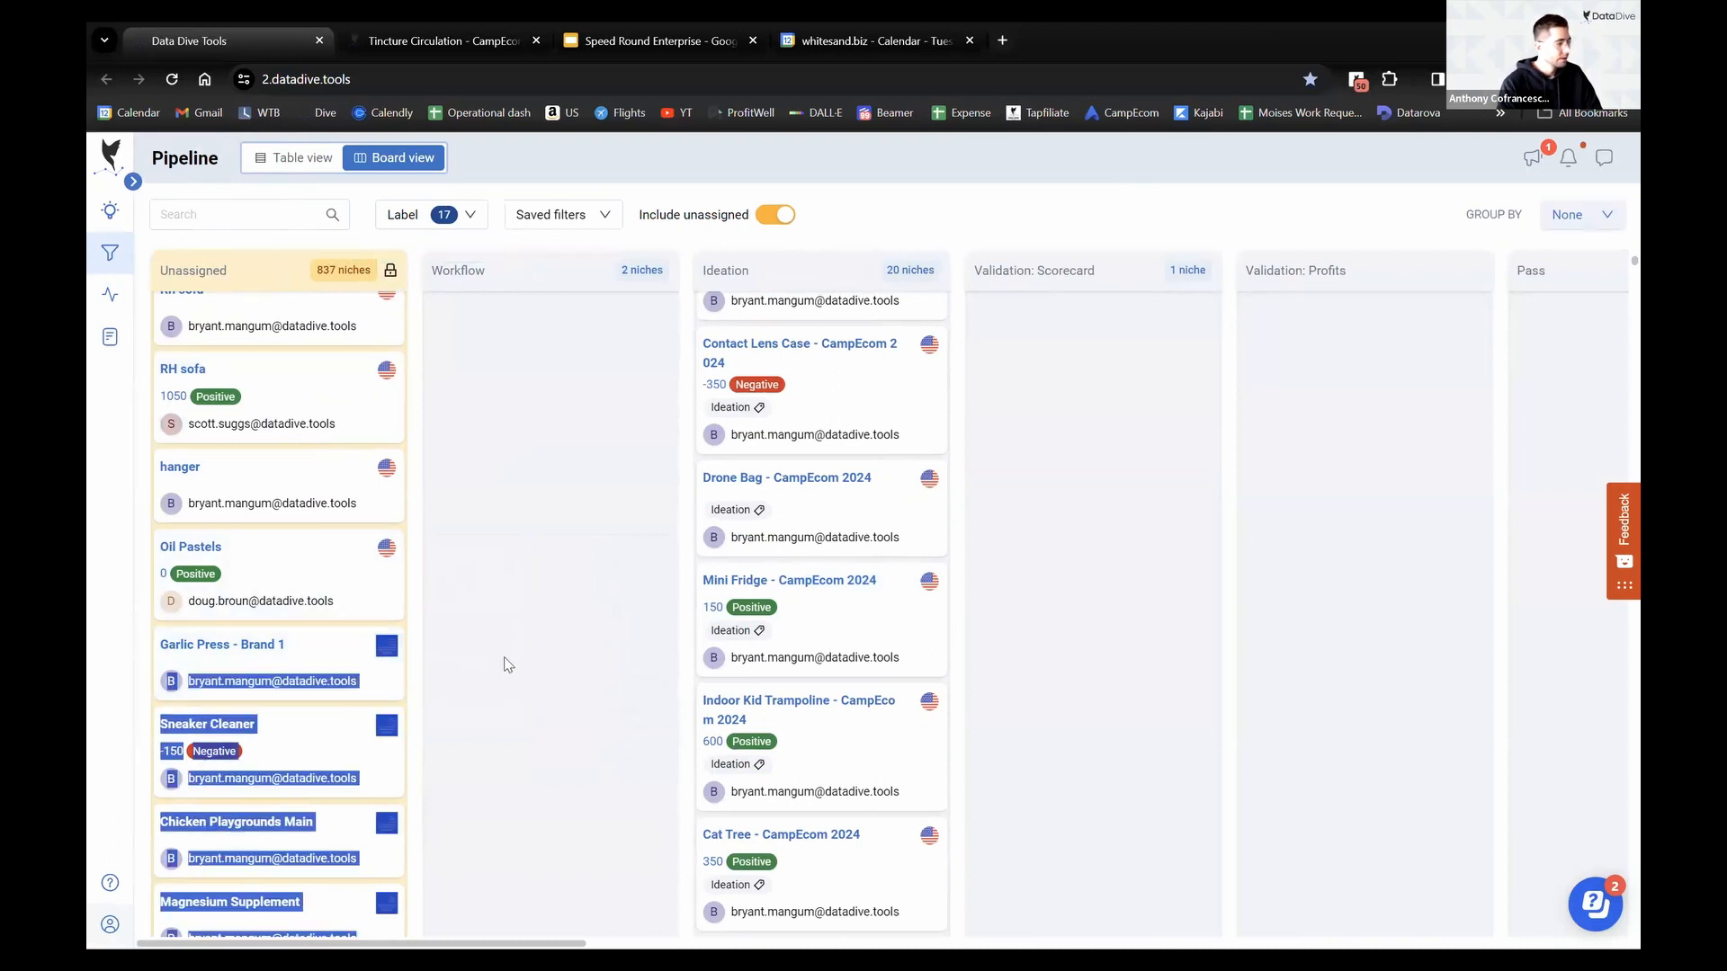
left_click(566, 609)
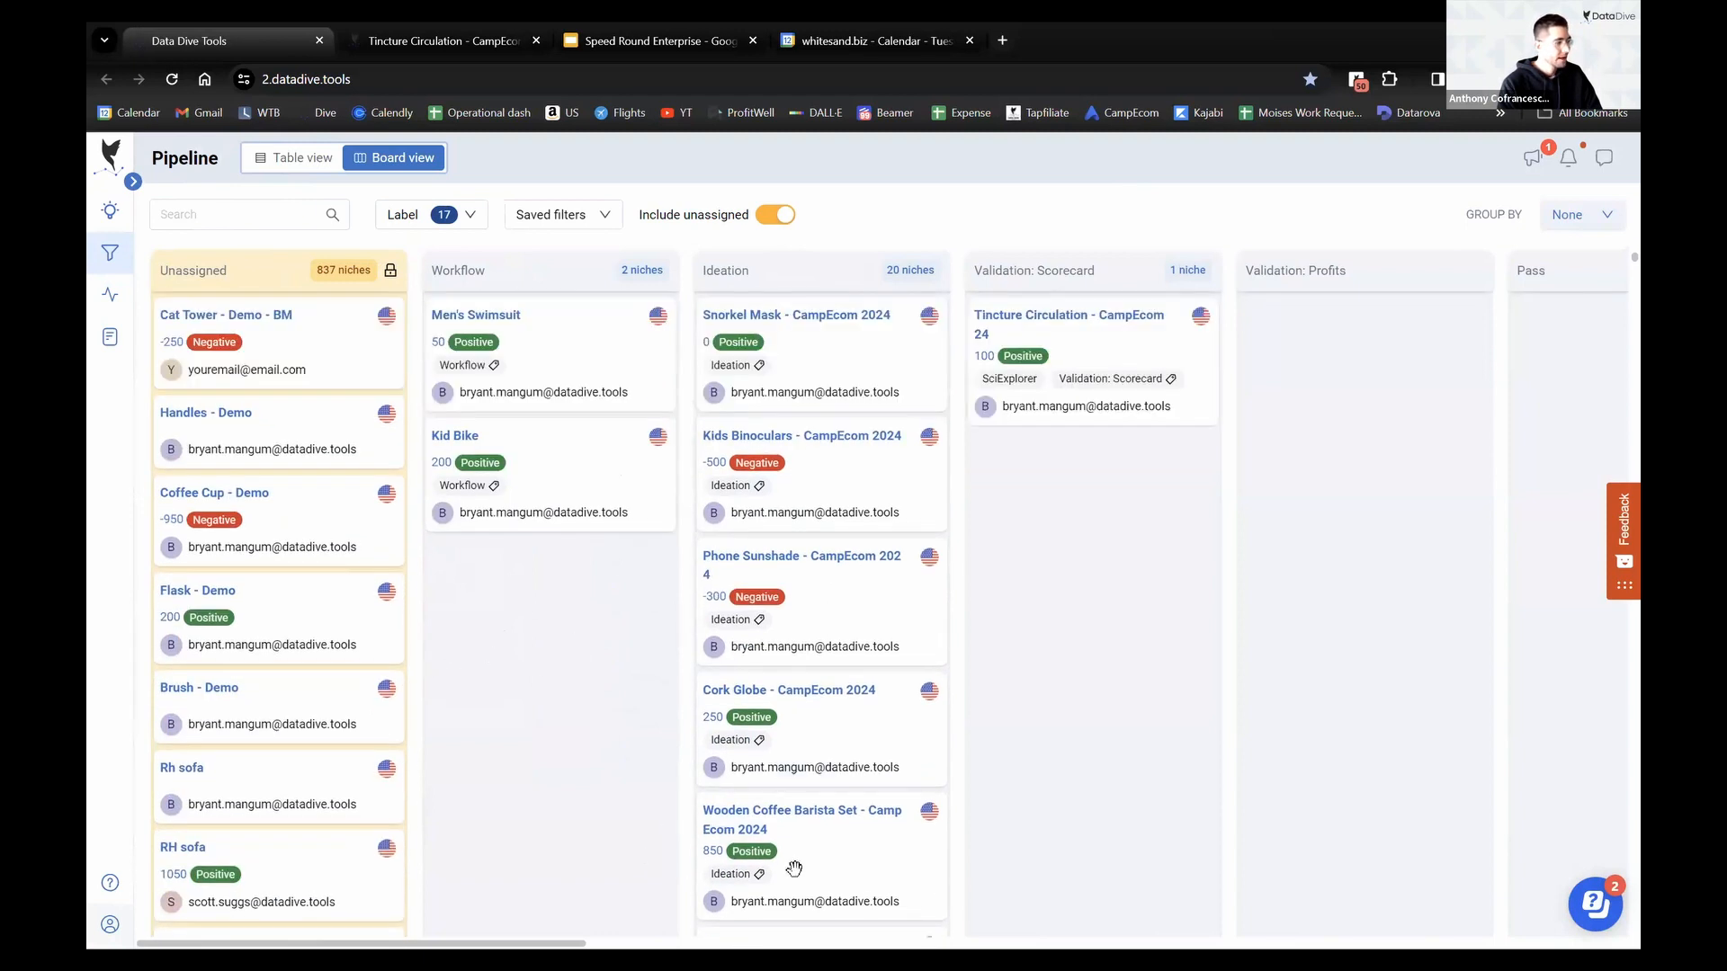
Review the Ideation column, and try to move the Phone Sunshade - CampEcom 2024 niche to a column further along the workflow
scroll(794, 868, "right", 3)
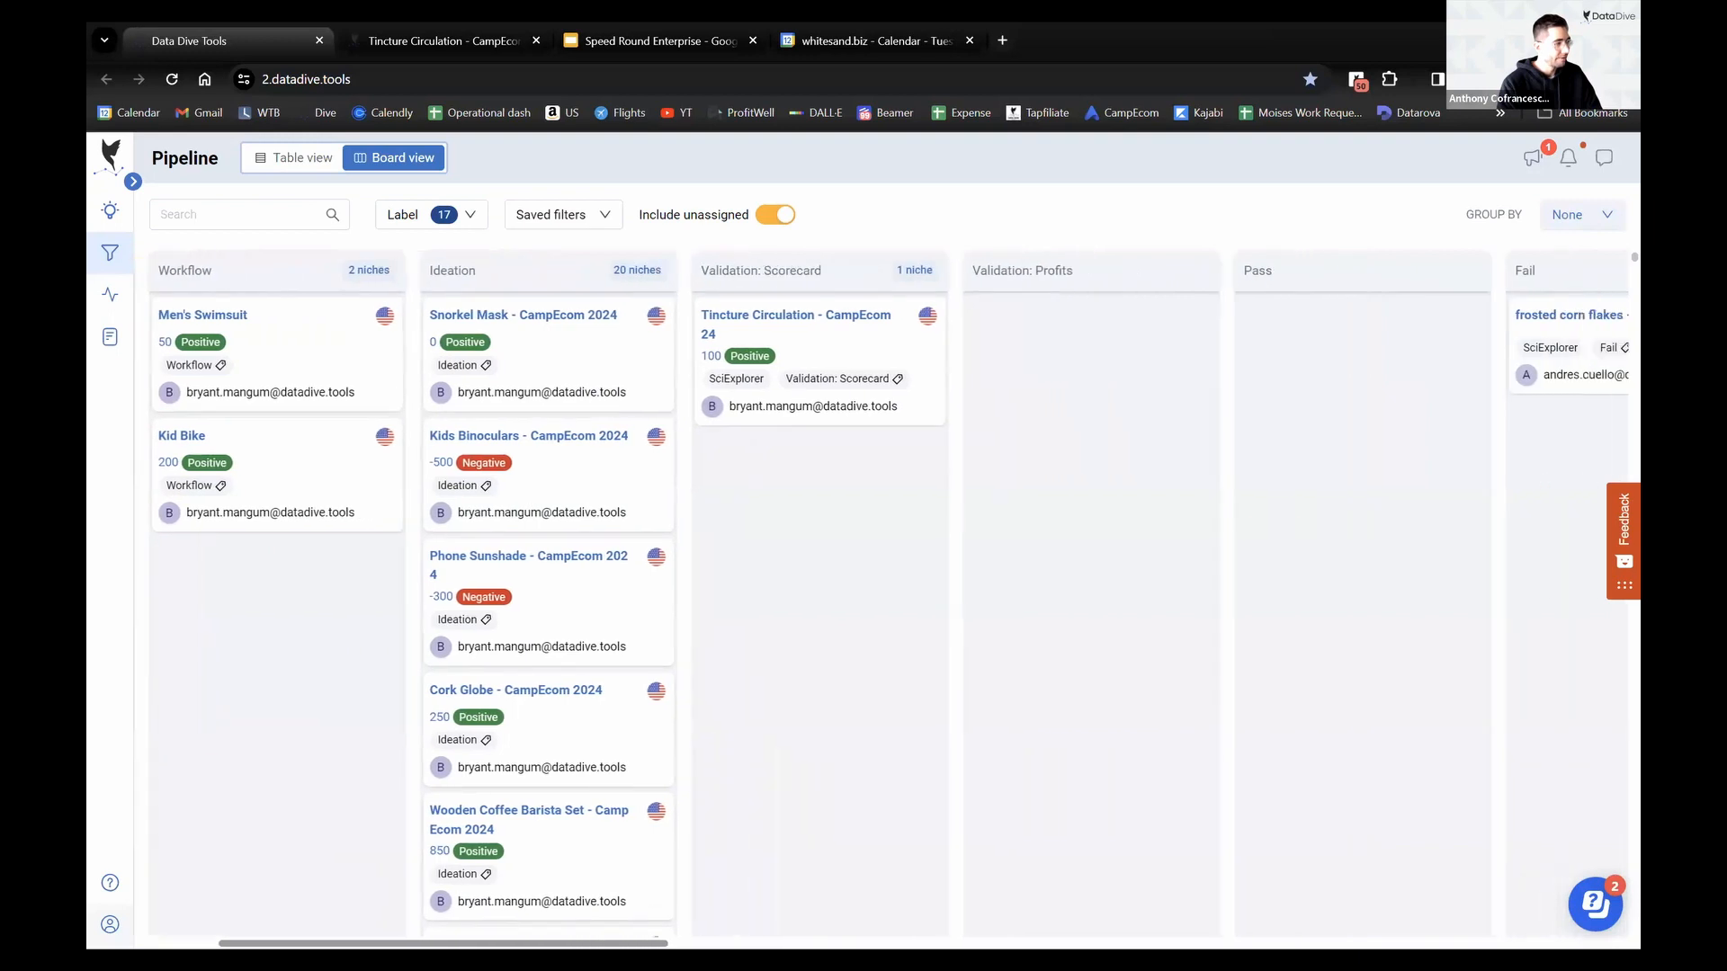
scroll(613, 771, "right", 3)
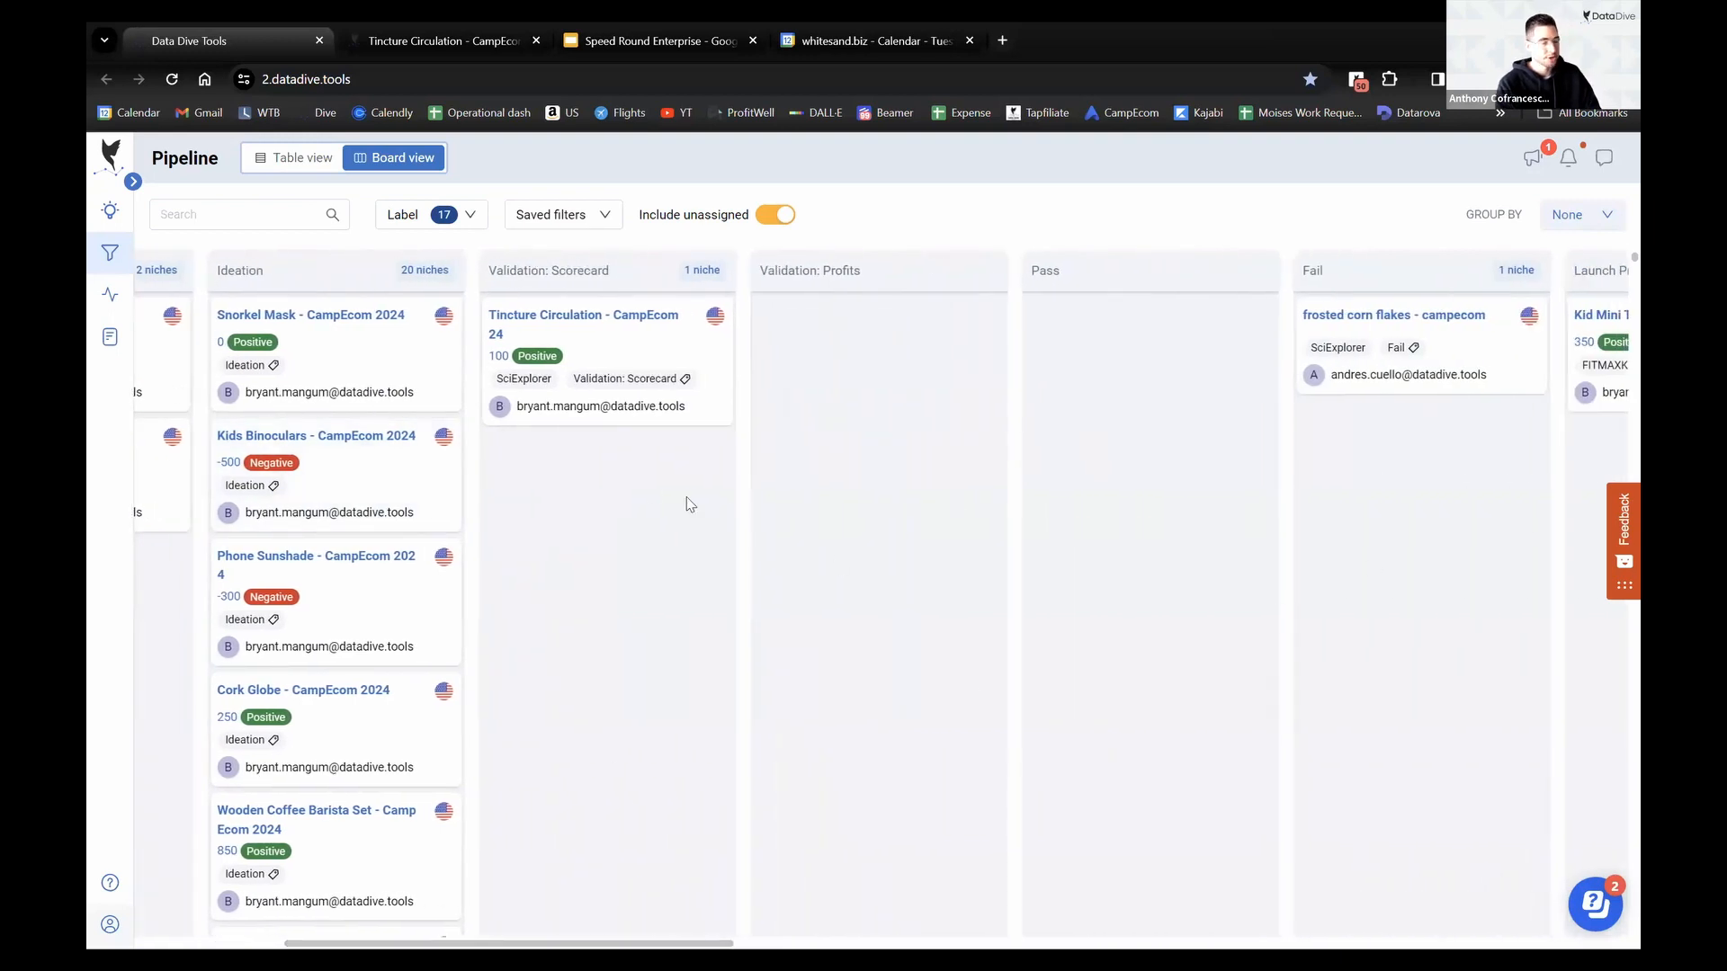
scroll(309, 640, "down", 5)
scroll(315, 654, "down", 7)
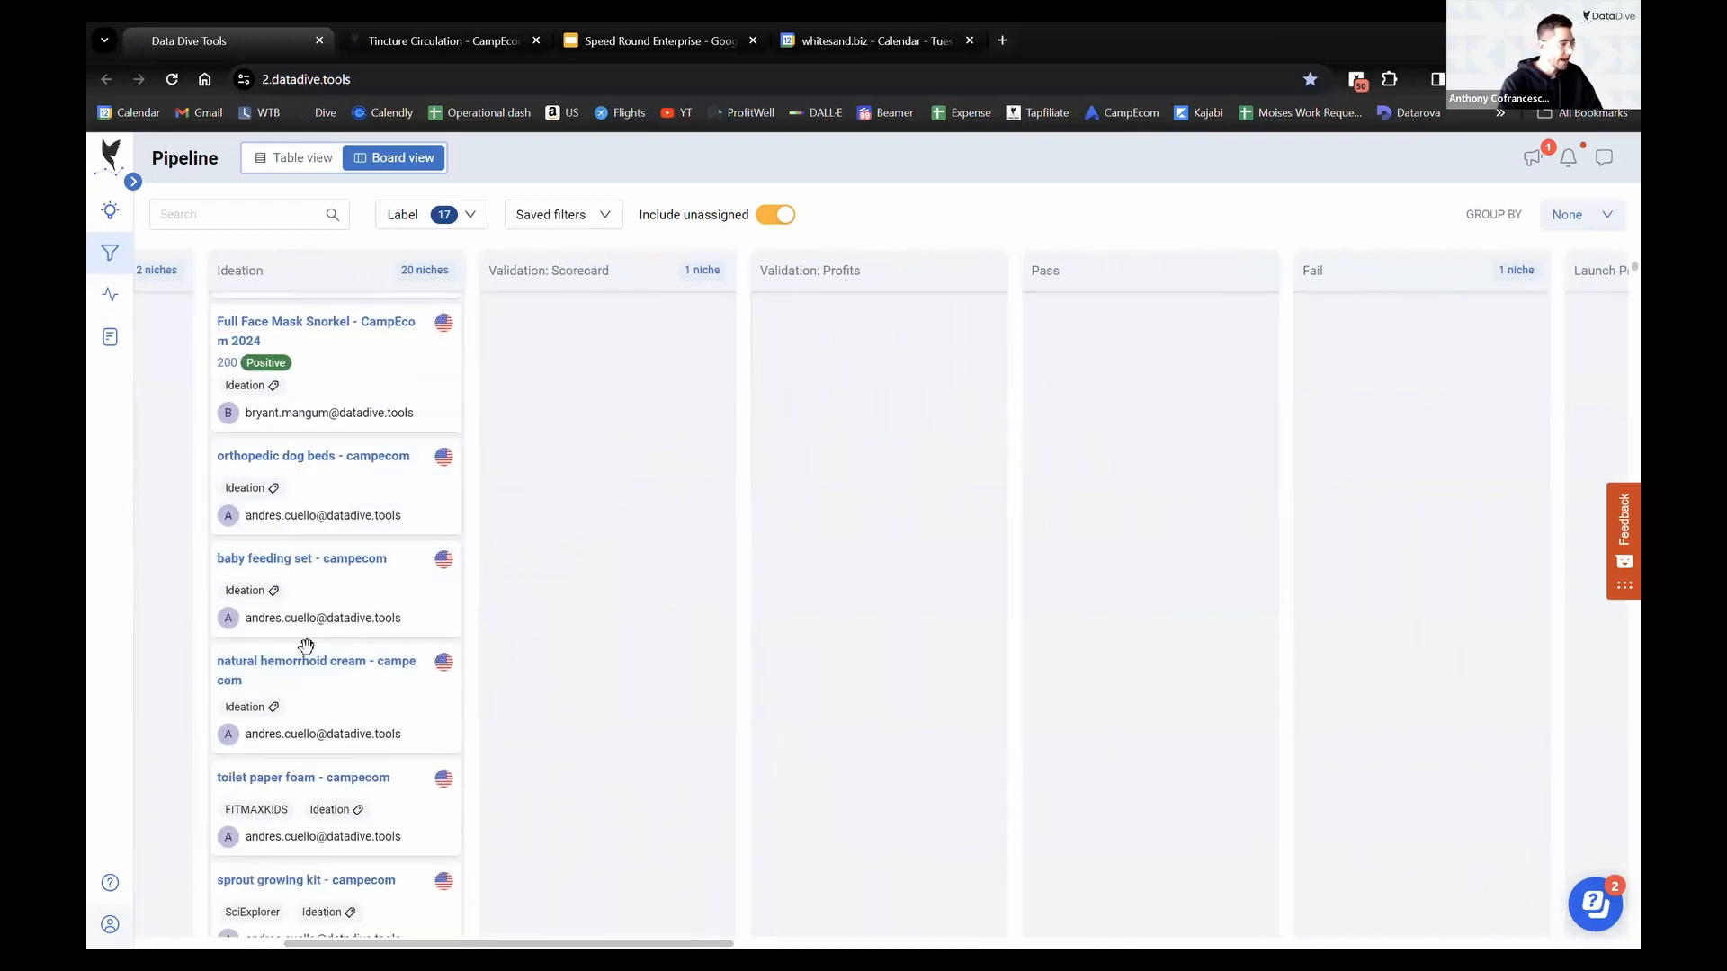
scroll(307, 634, "up", 15)
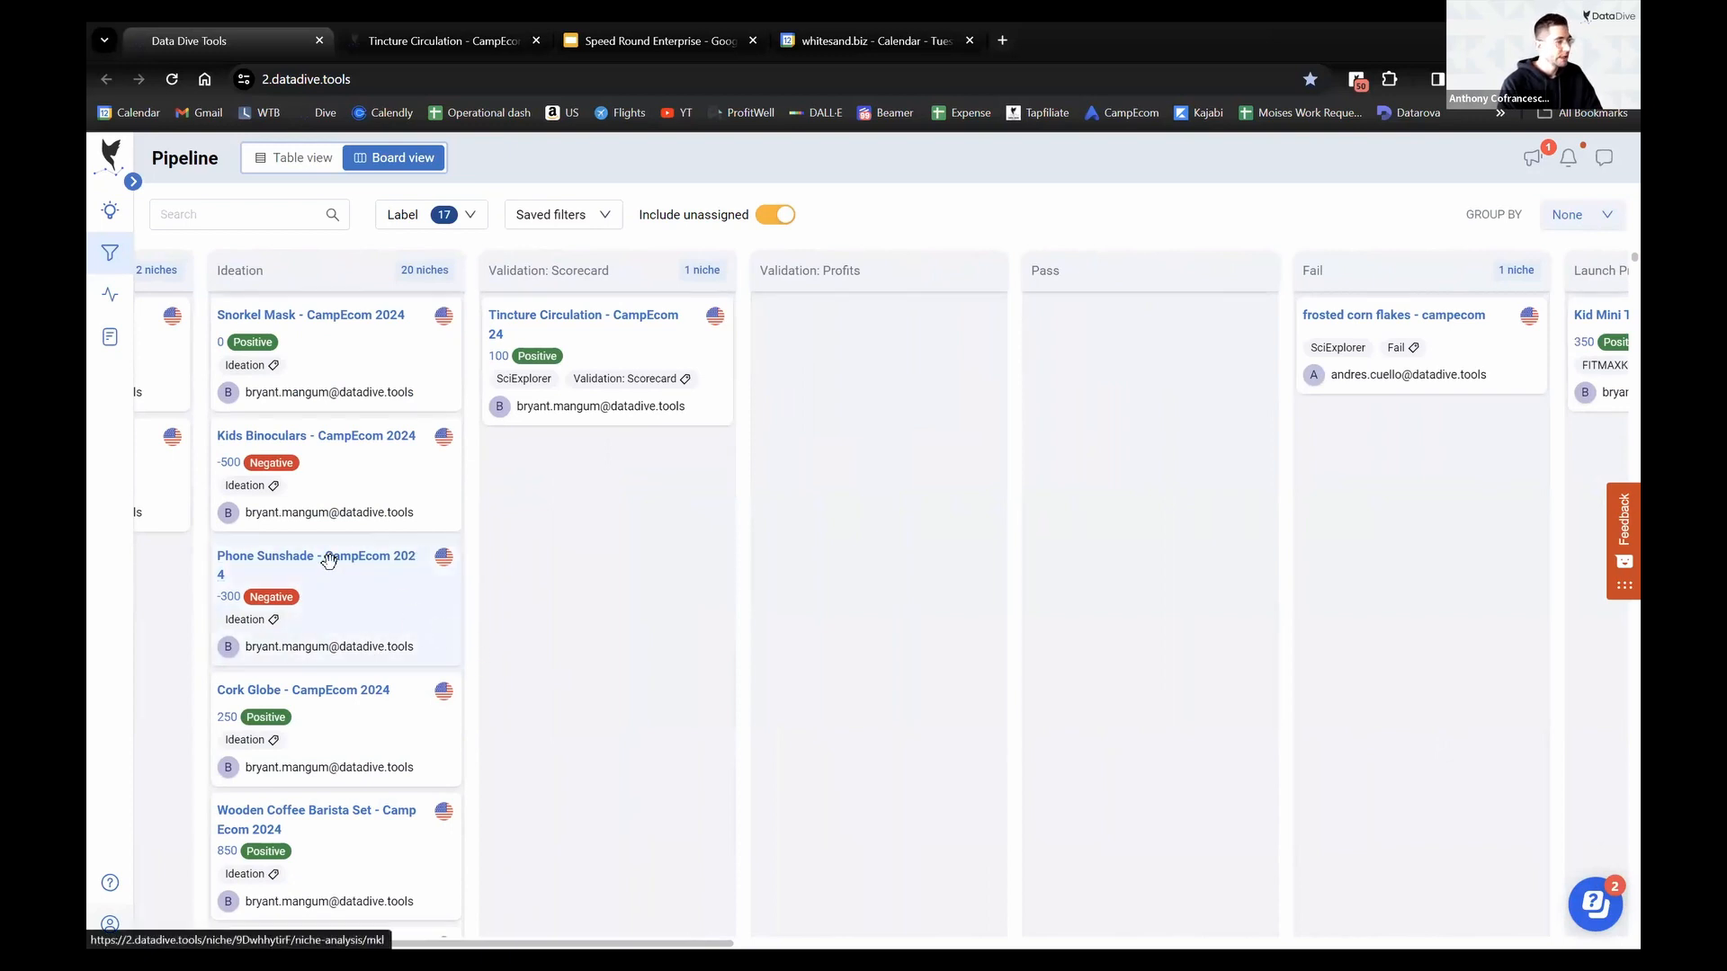
left_click_drag(371, 600, 1271, 512)
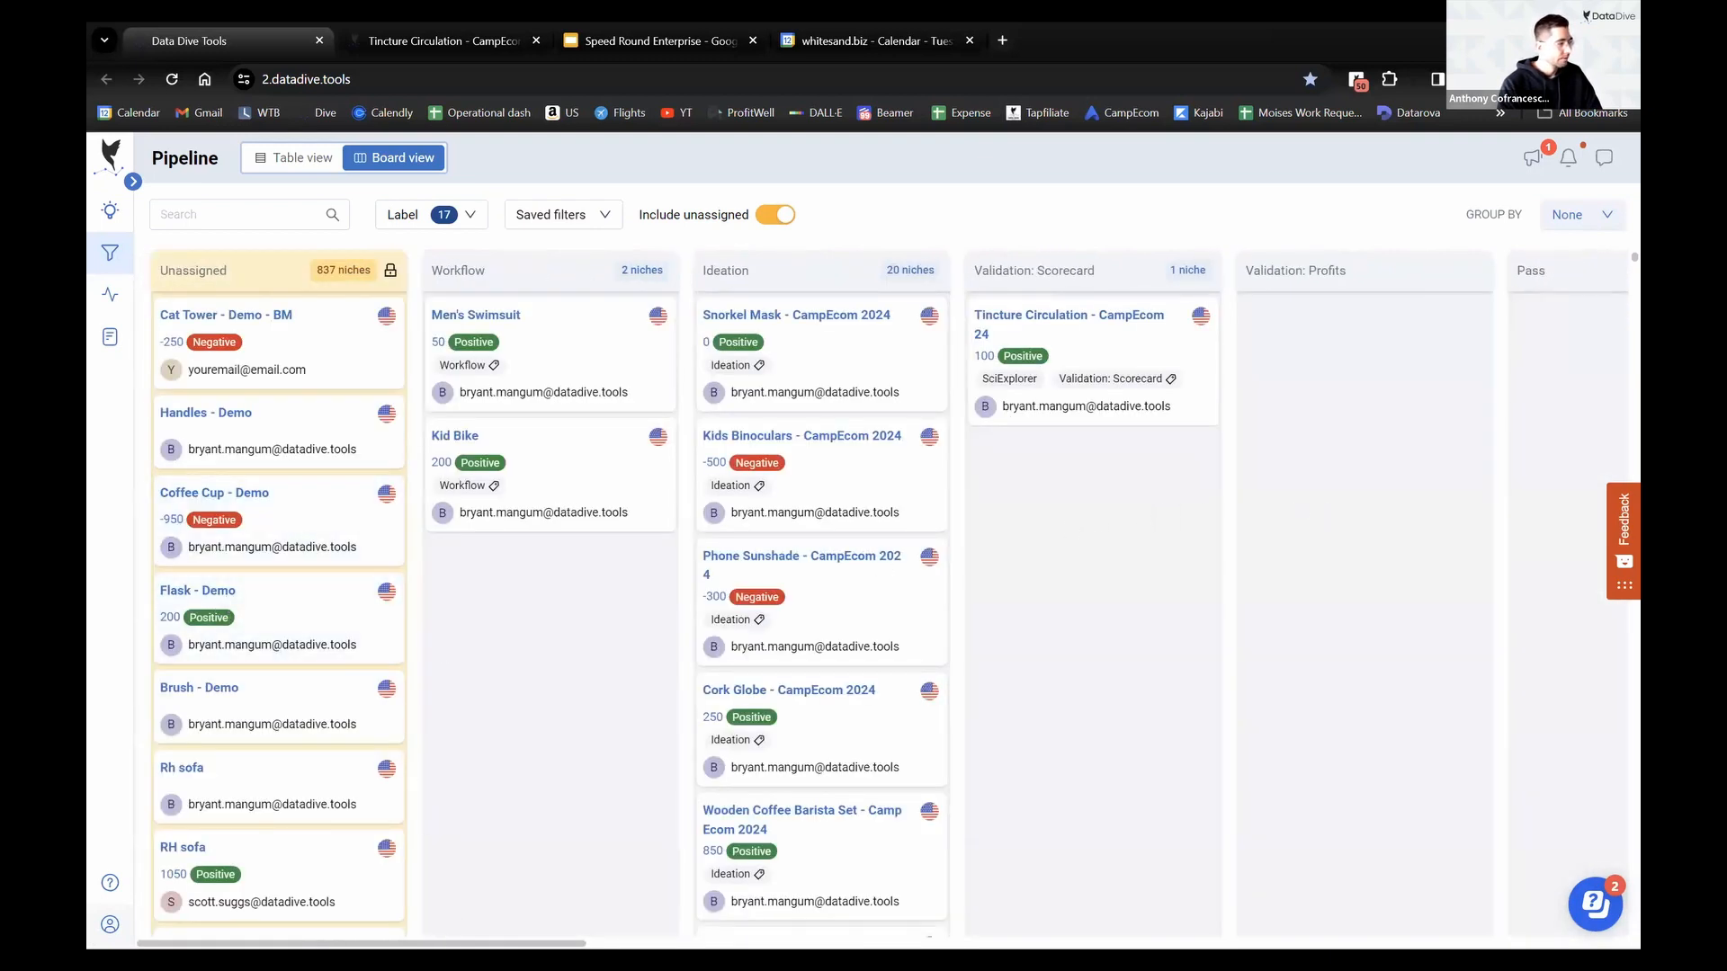
Try to move the unassigned Flask - Demo niche into the Workflow column
mouse_move(362, 944)
left_mouse_down()
mouse_move(753, 944)
mouse_move(362, 944)
left_mouse_up()
scroll(293, 754, "down", 3)
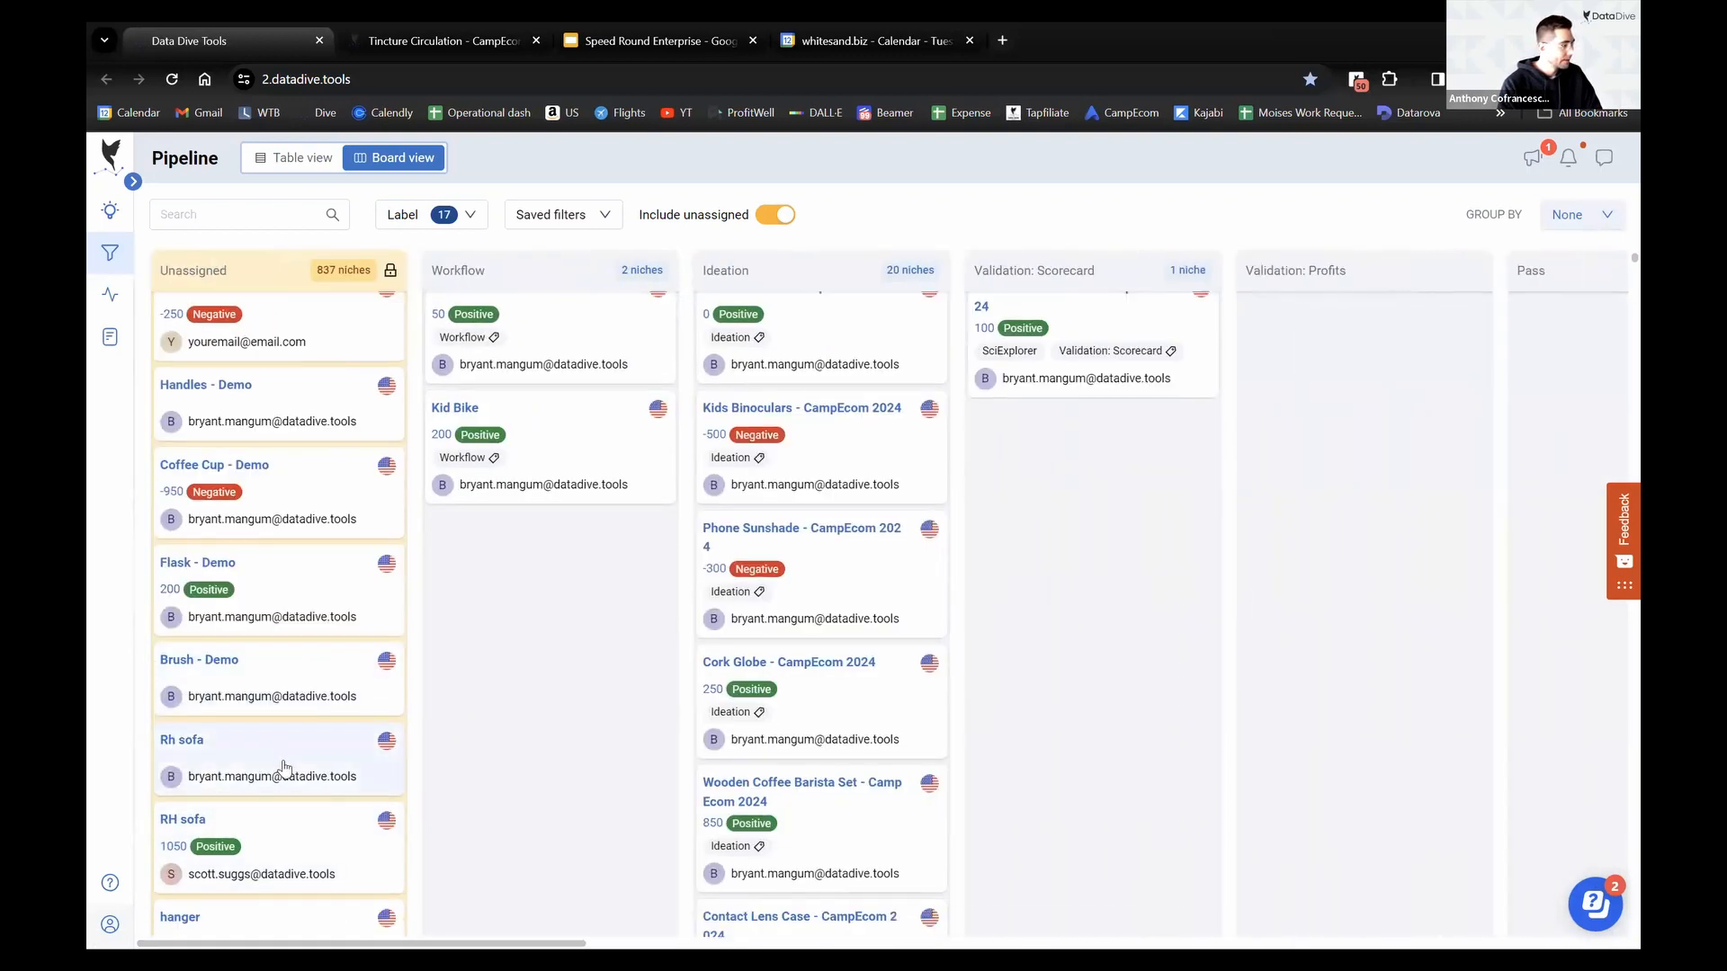
scroll(302, 766, "up", 5)
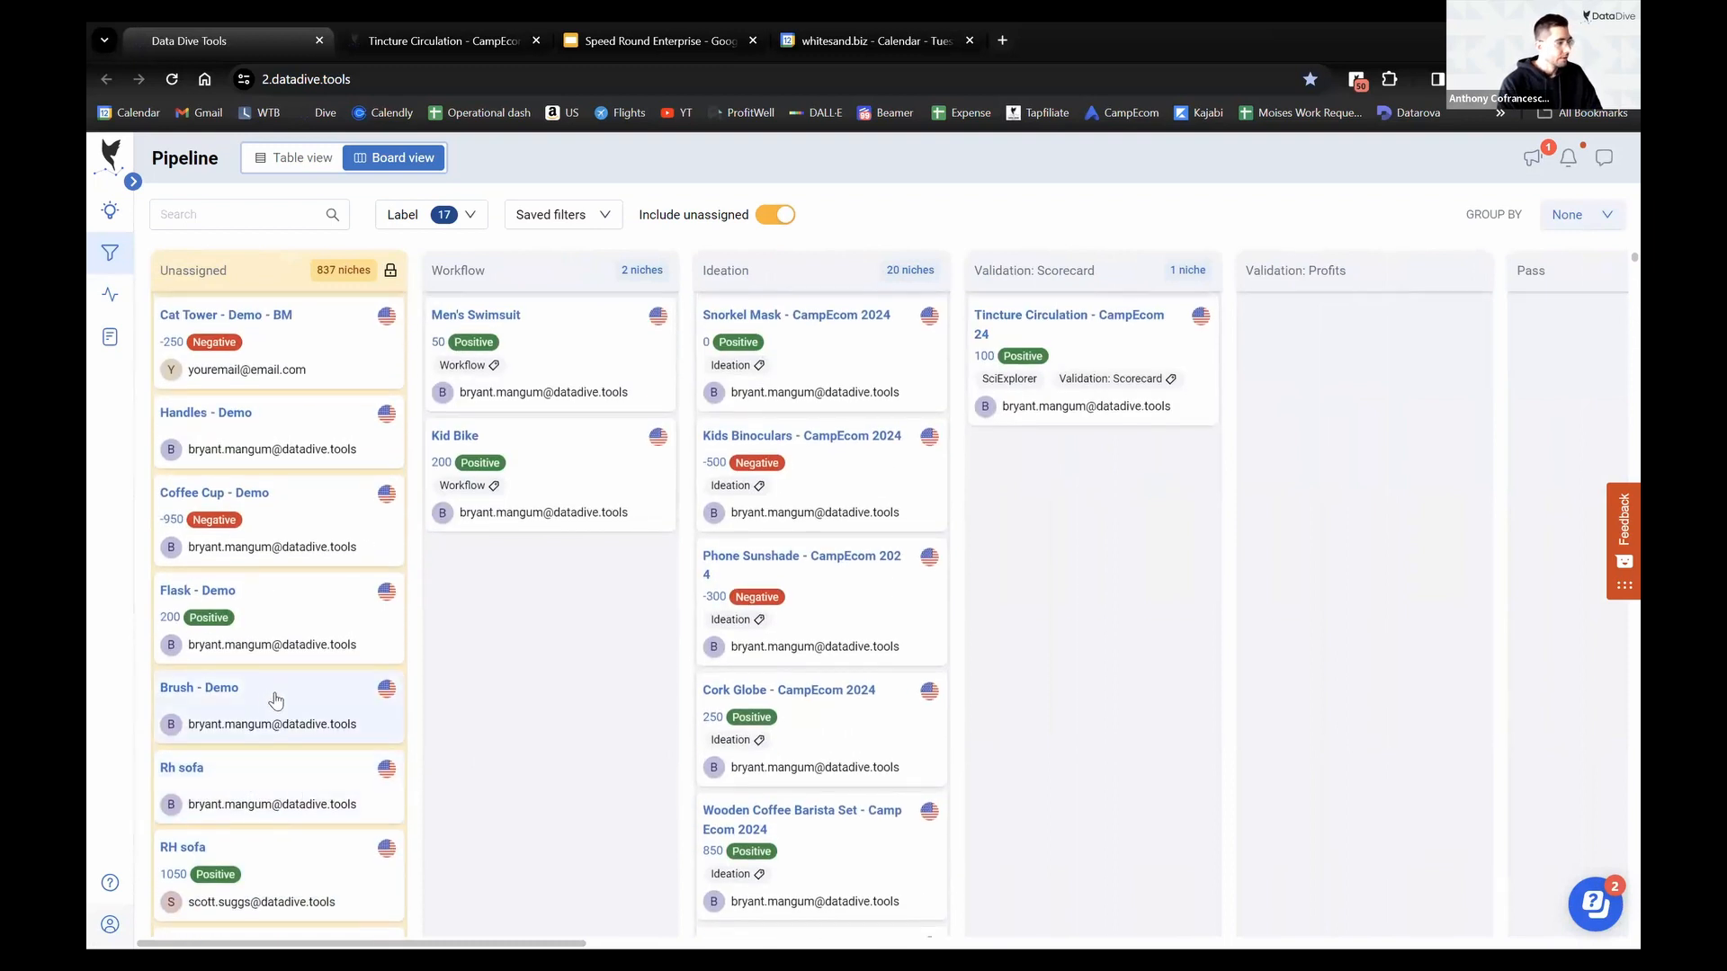
mouse_move(503, 943)
left_mouse_down()
mouse_move(564, 943)
mouse_move(504, 944)
left_mouse_up()
left_click_drag(312, 609, 487, 628)
left_click(592, 597)
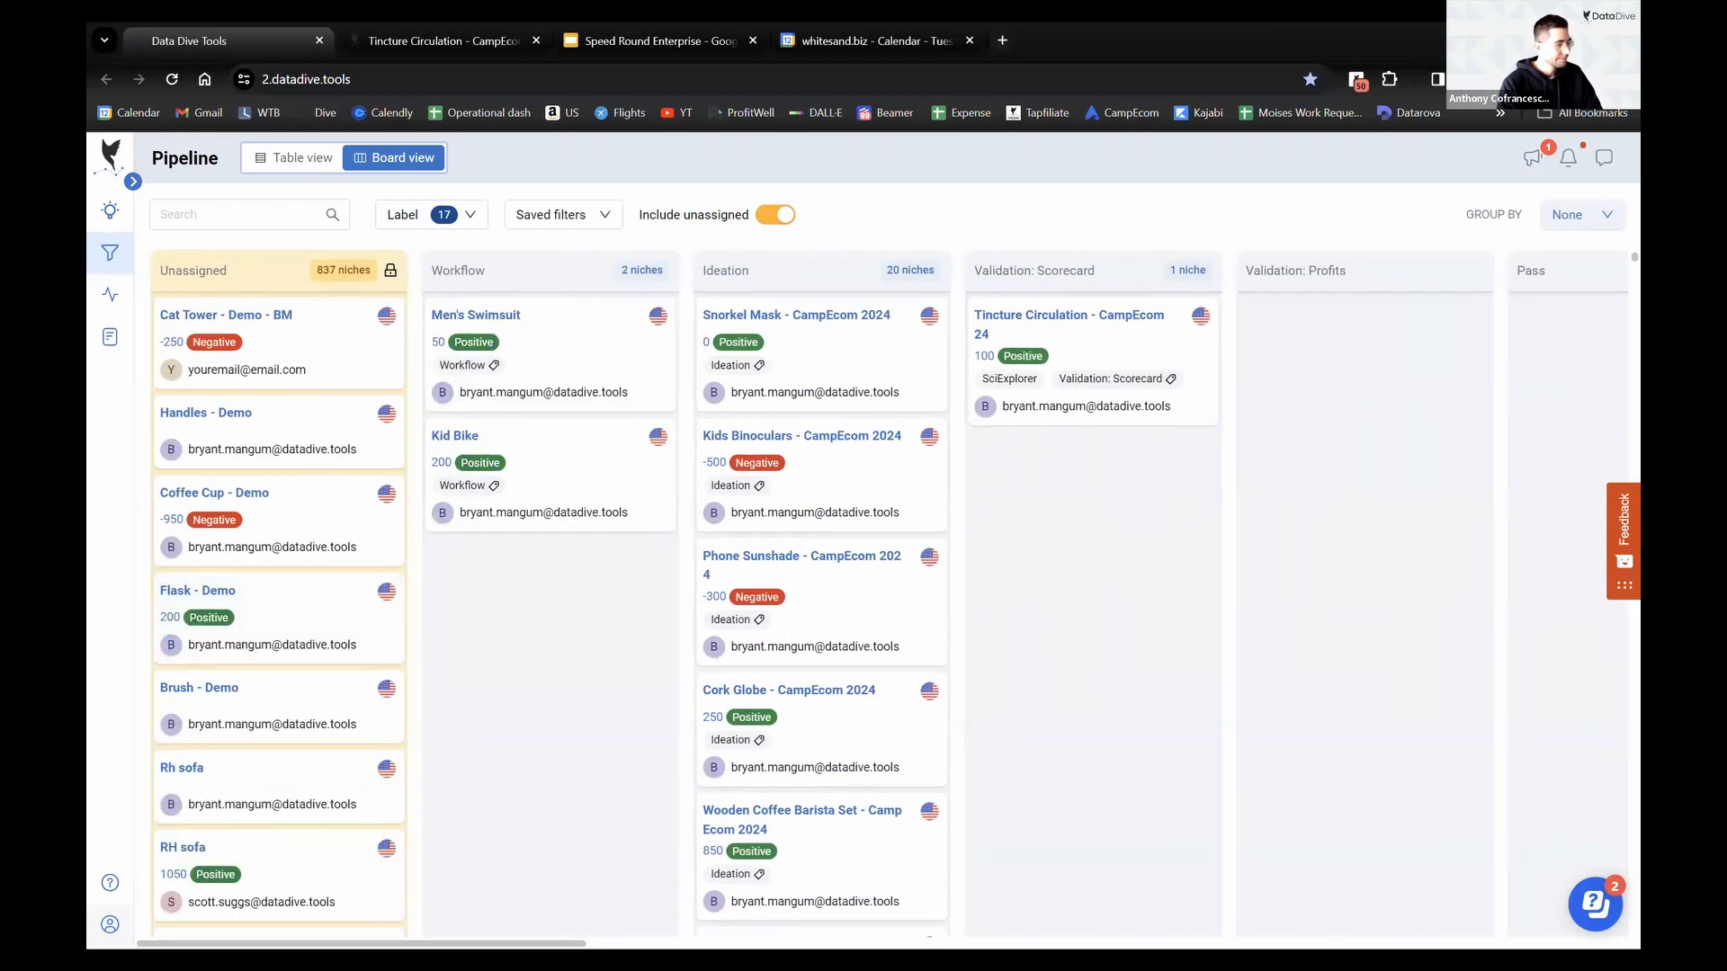
Try again to move the Phone Sunshade - CampEcom 2024 niche out of Ideation, ending with the Fail column
scroll(606, 894, "down", 5)
scroll(575, 882, "up", 5)
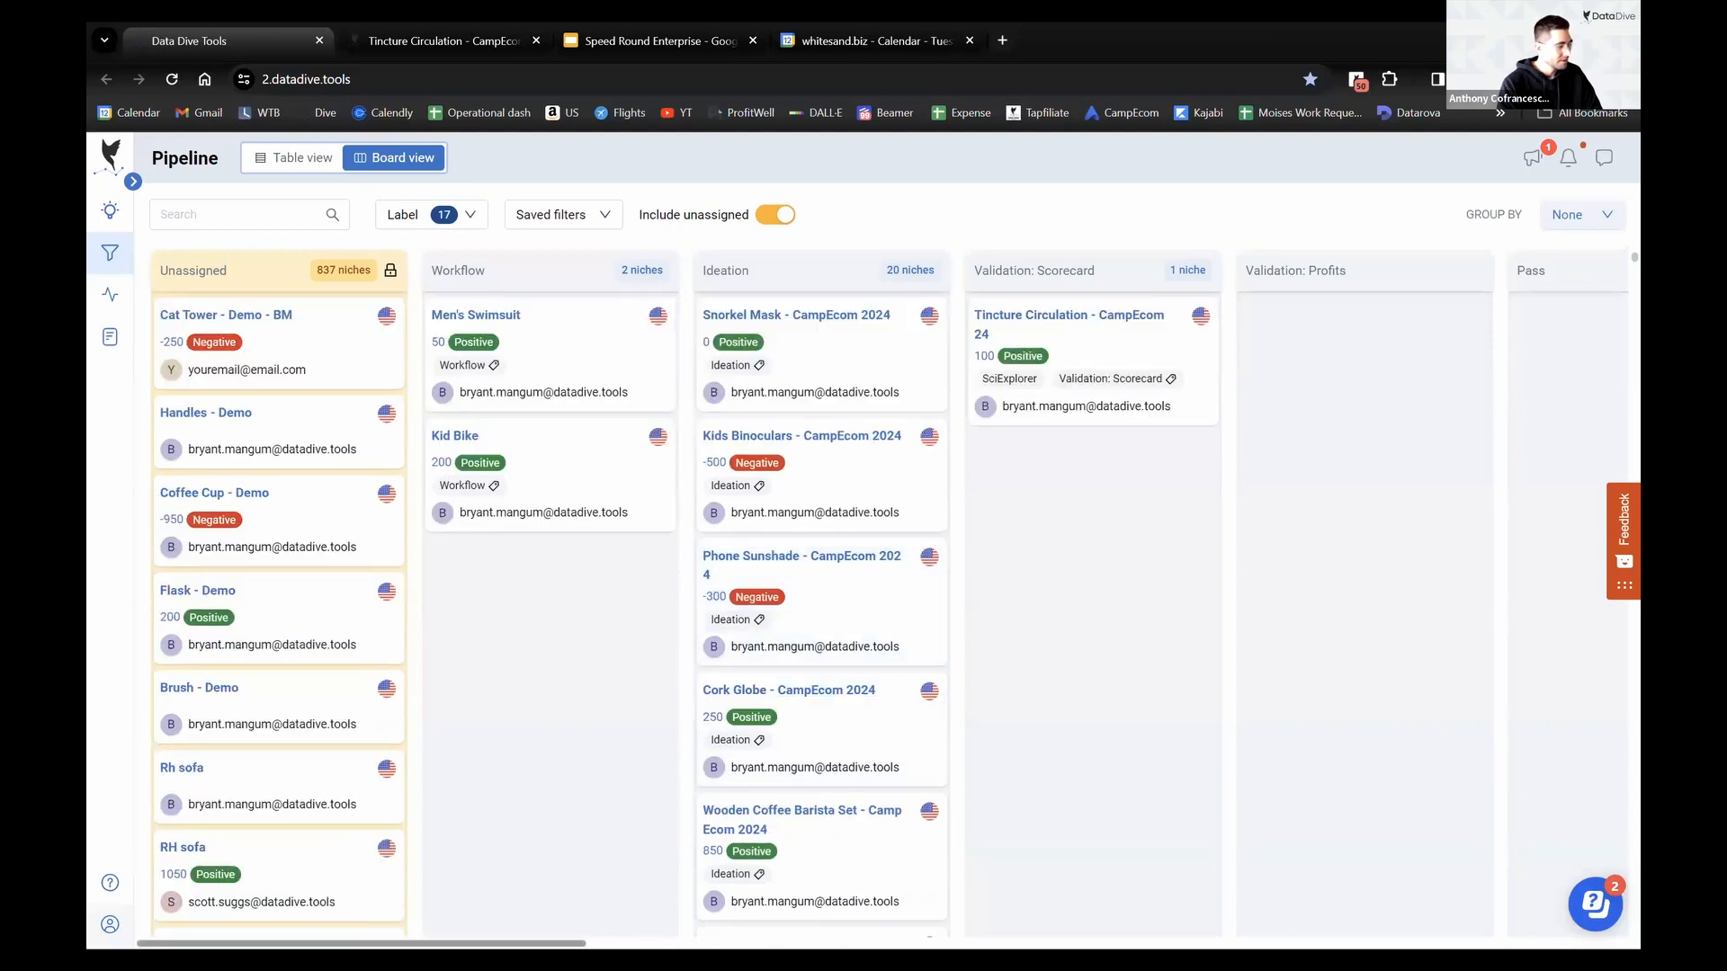
scroll(609, 619, "right", 3)
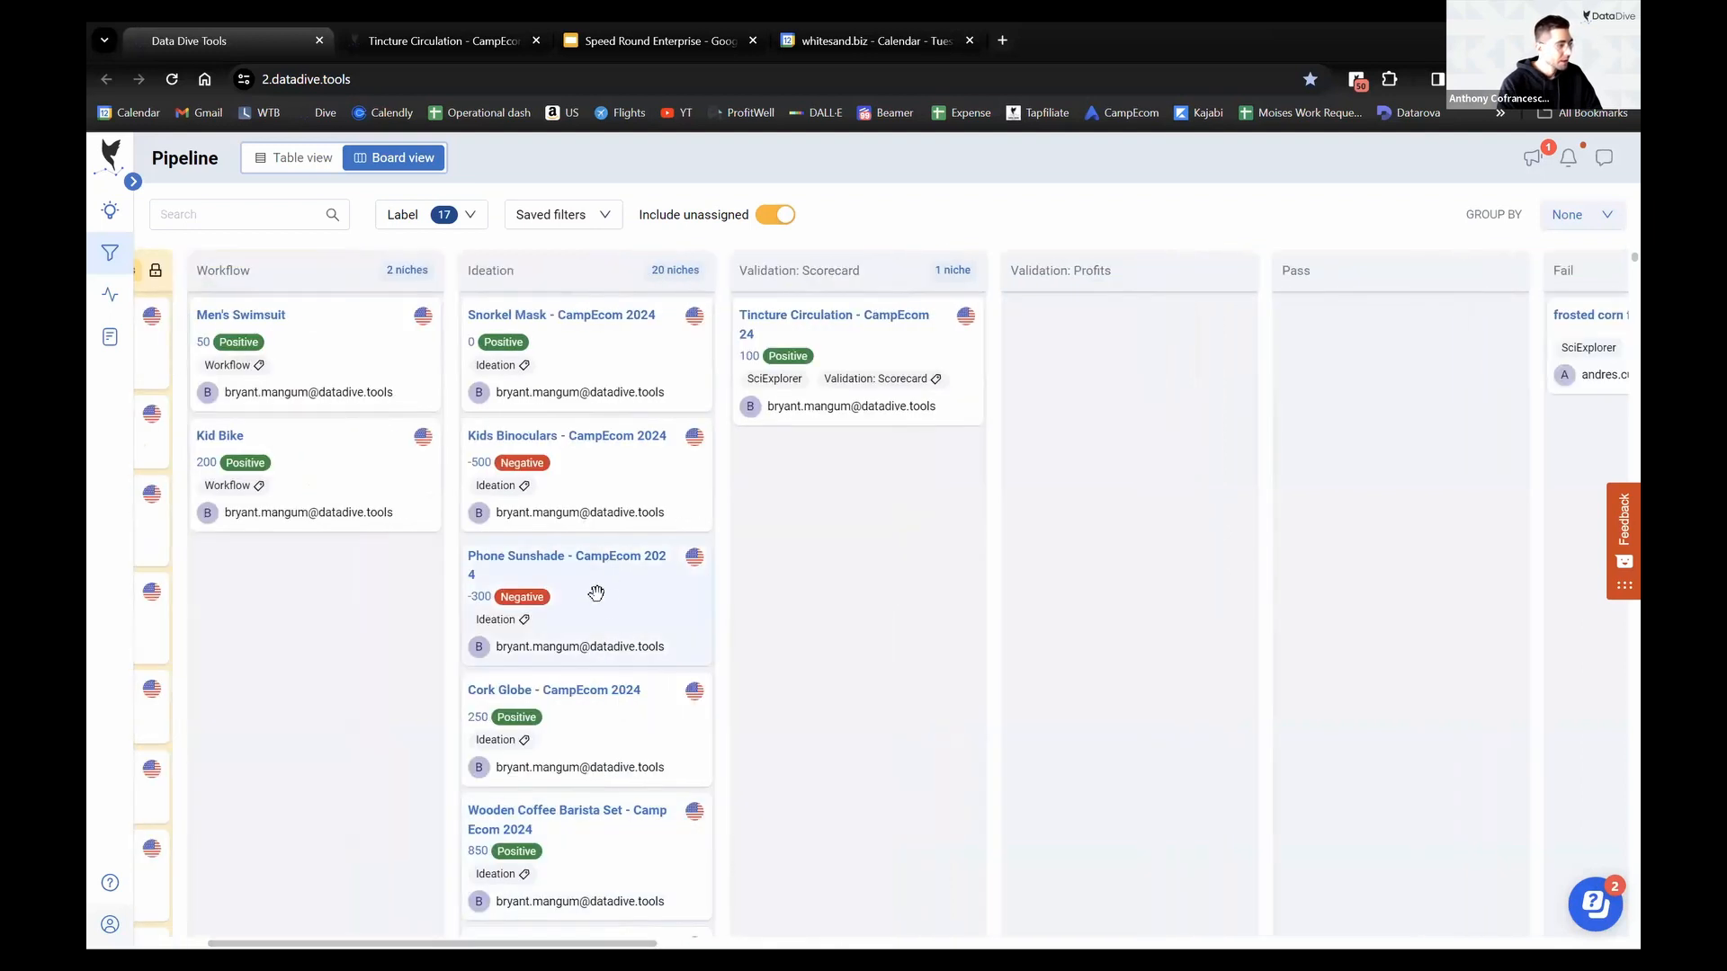
left_click_drag(597, 592, 1352, 585)
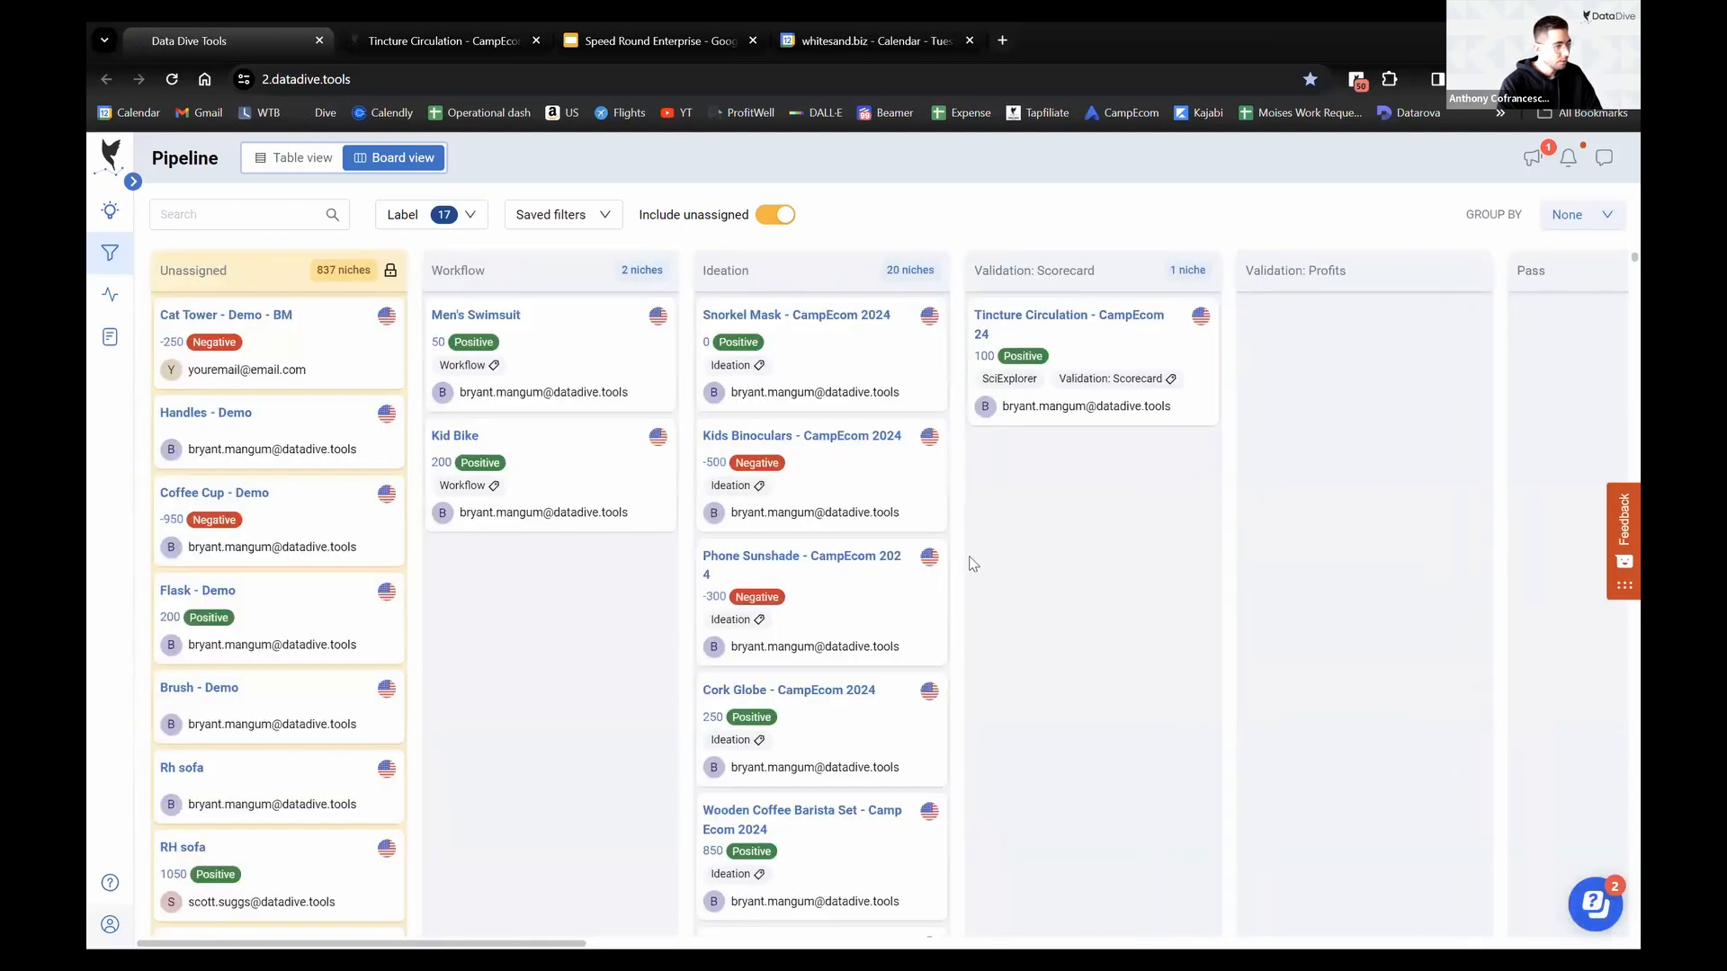
left_click_drag(832, 561, 1479, 532)
left_click_drag(423, 943, 584, 942)
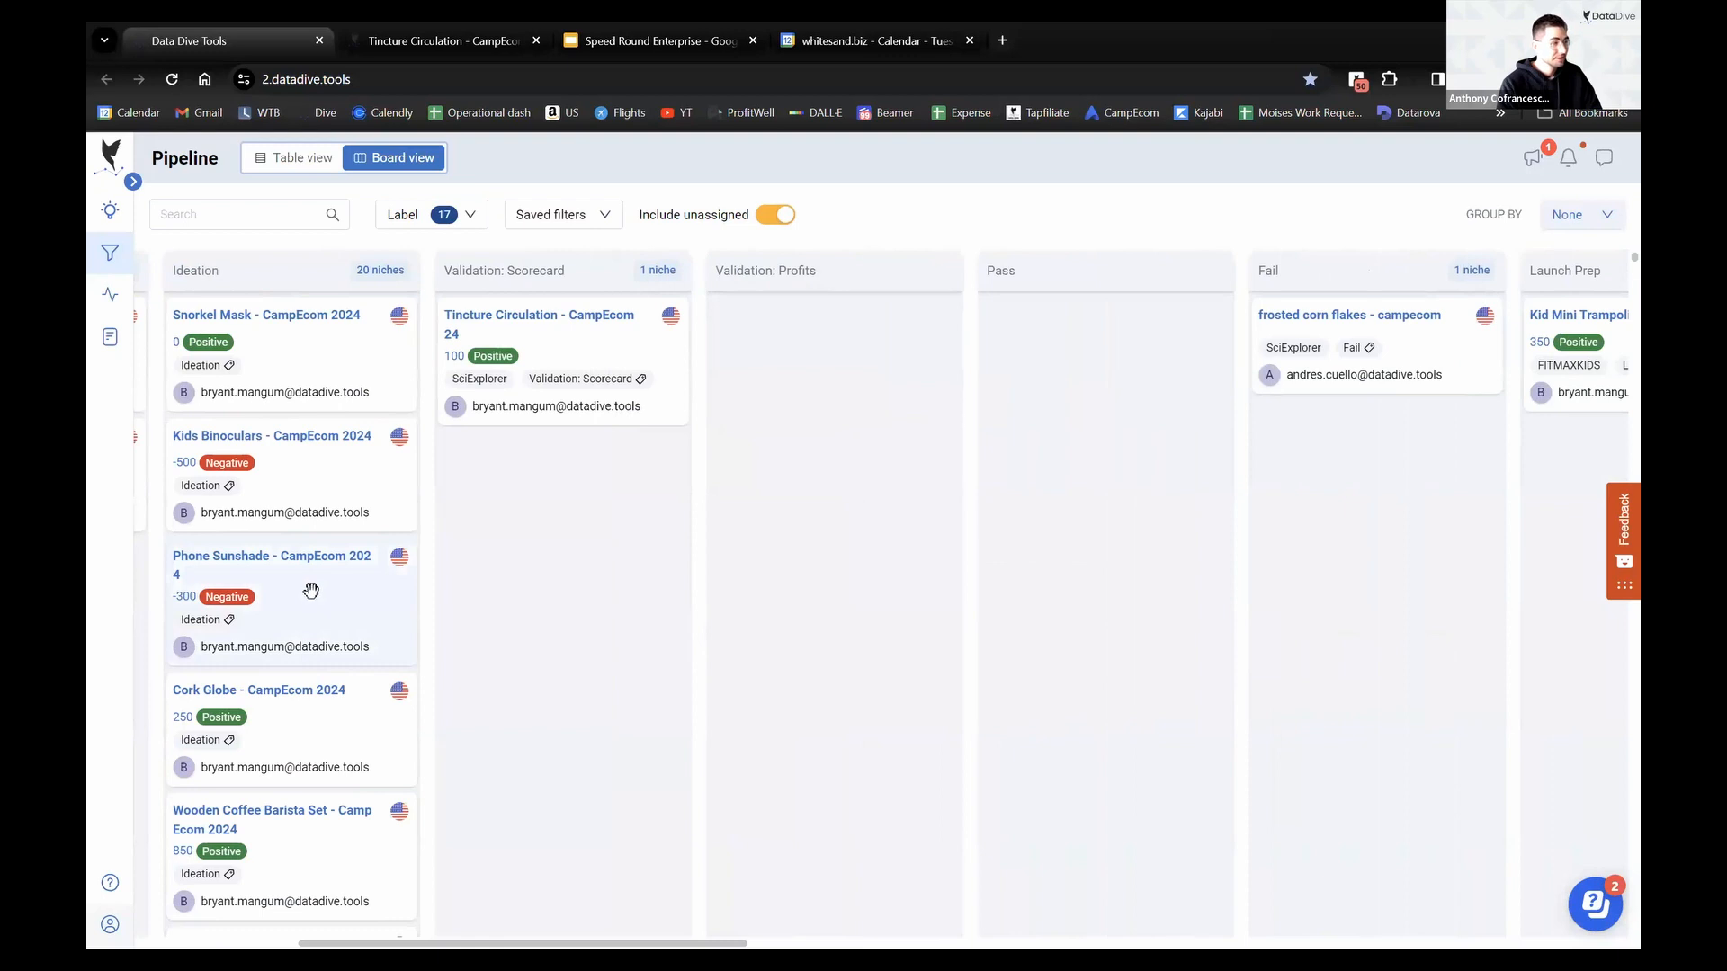
left_click_drag(310, 591, 1304, 554)
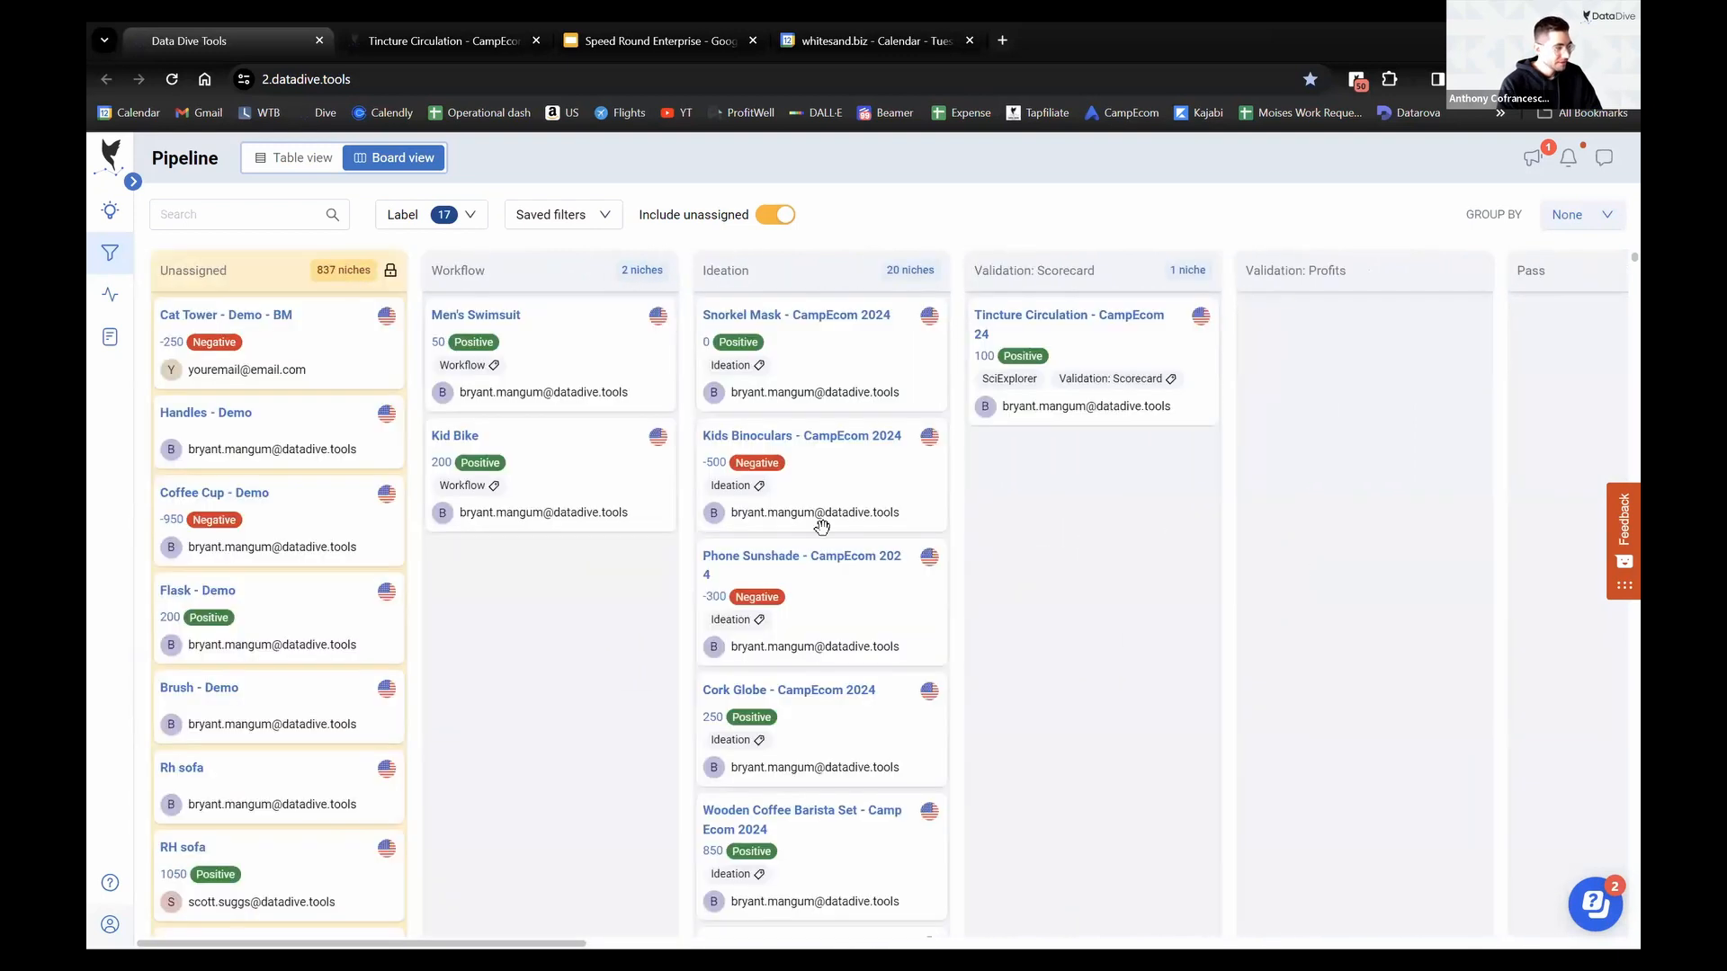
Replace the Ideation label on the Phone Sunshade - CampEcom 2024 niche with Fail and save the niche
left_click_drag(886, 611, 1286, 552)
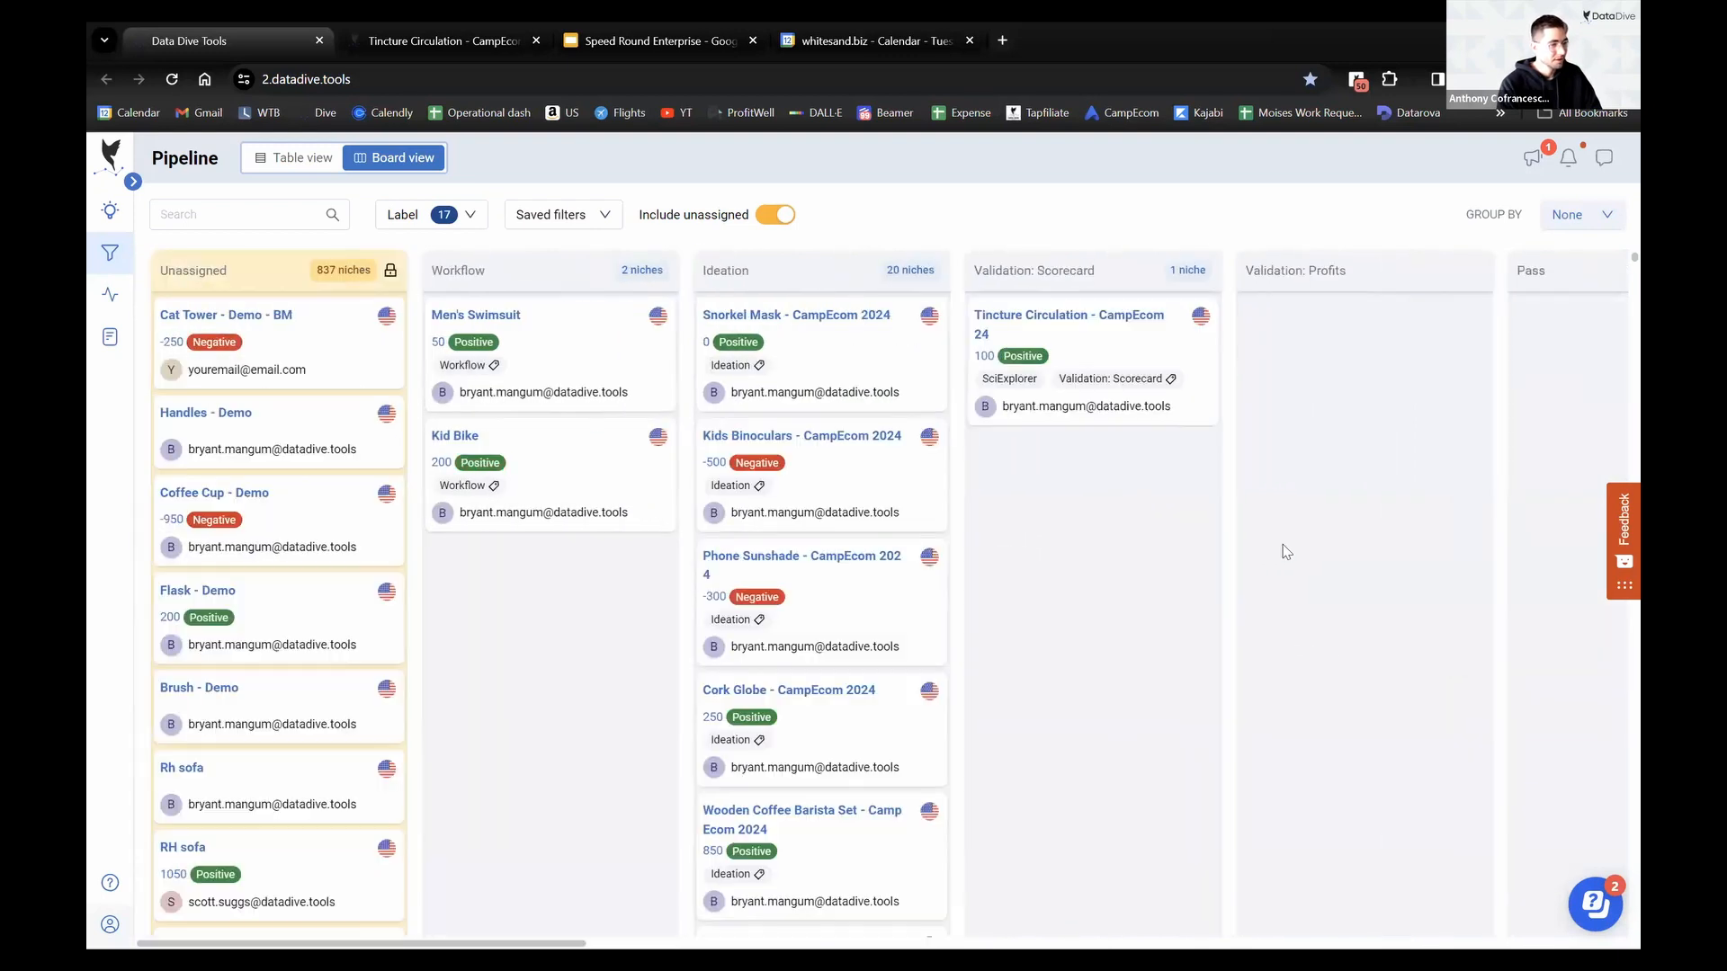
left_click(739, 622)
left_click(752, 362)
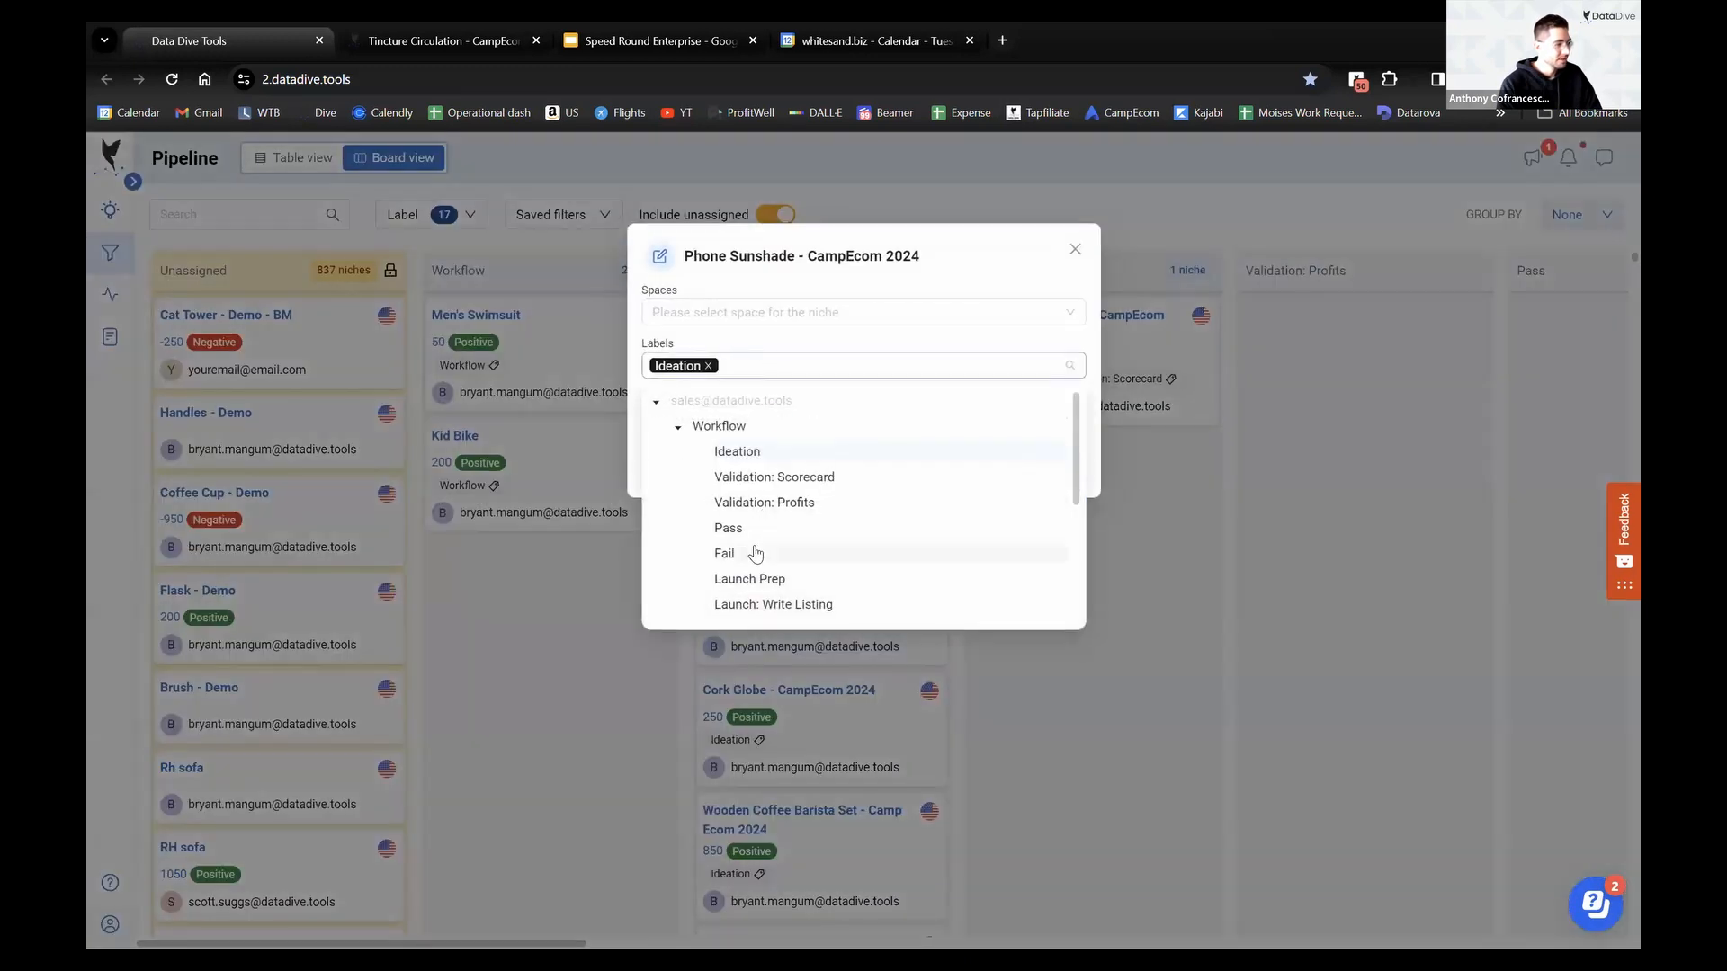
left_click(755, 553)
left_click(706, 365)
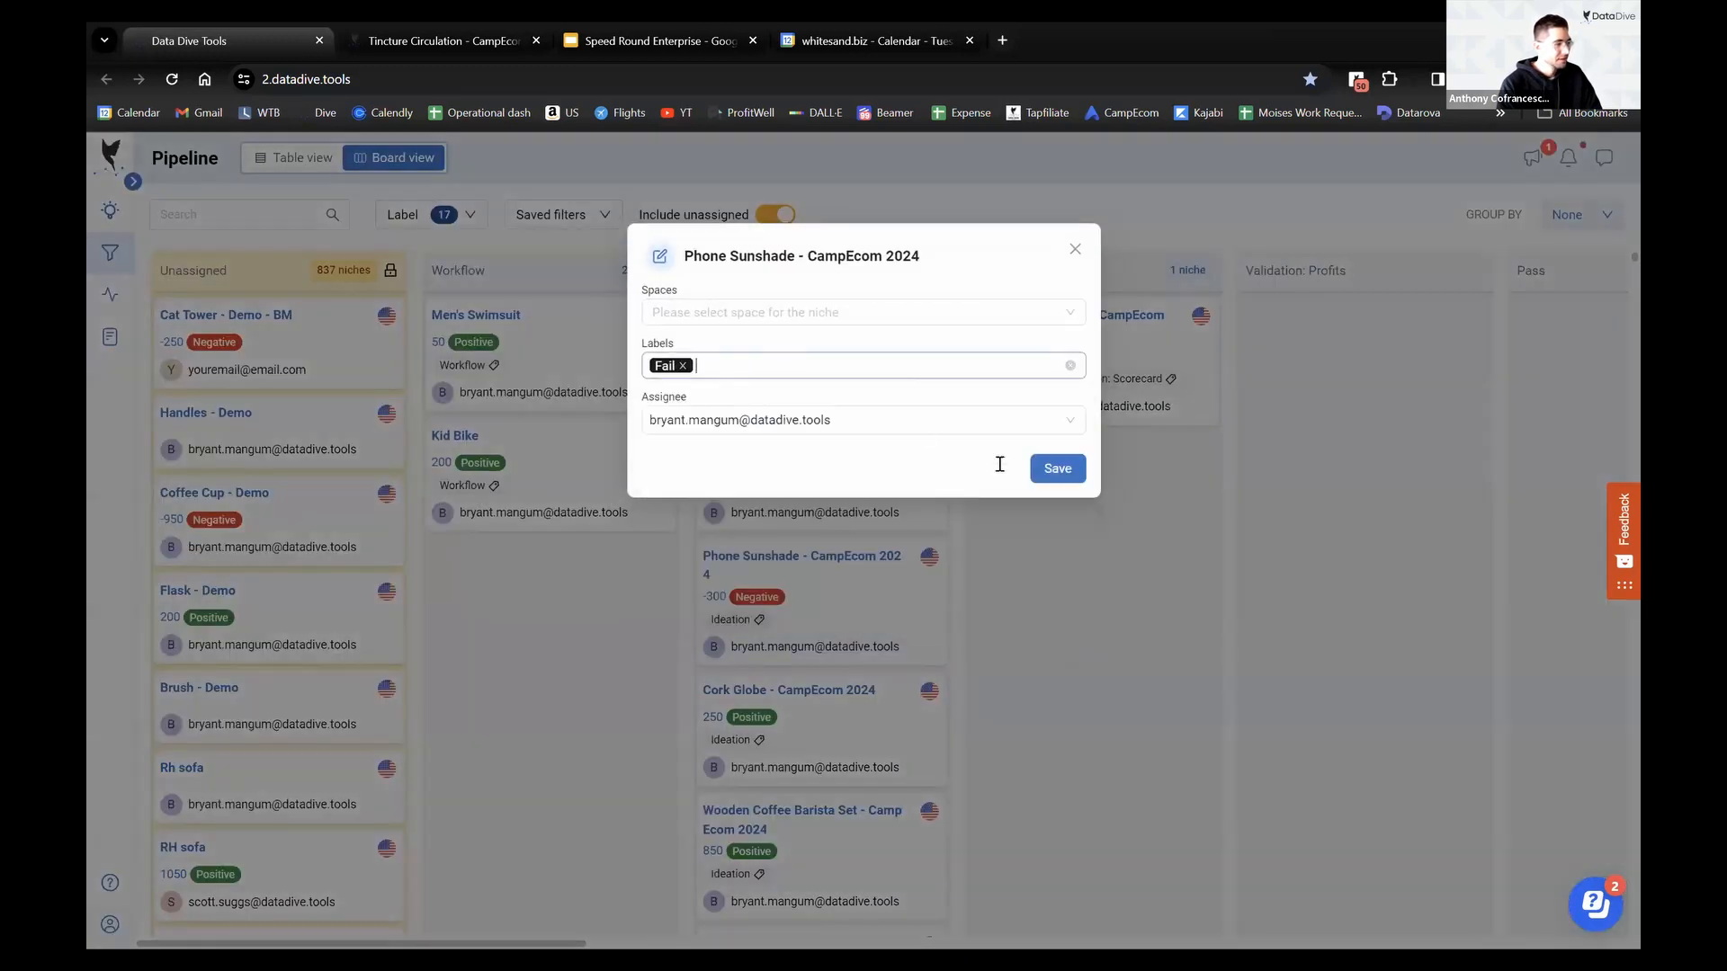
left_click(1070, 472)
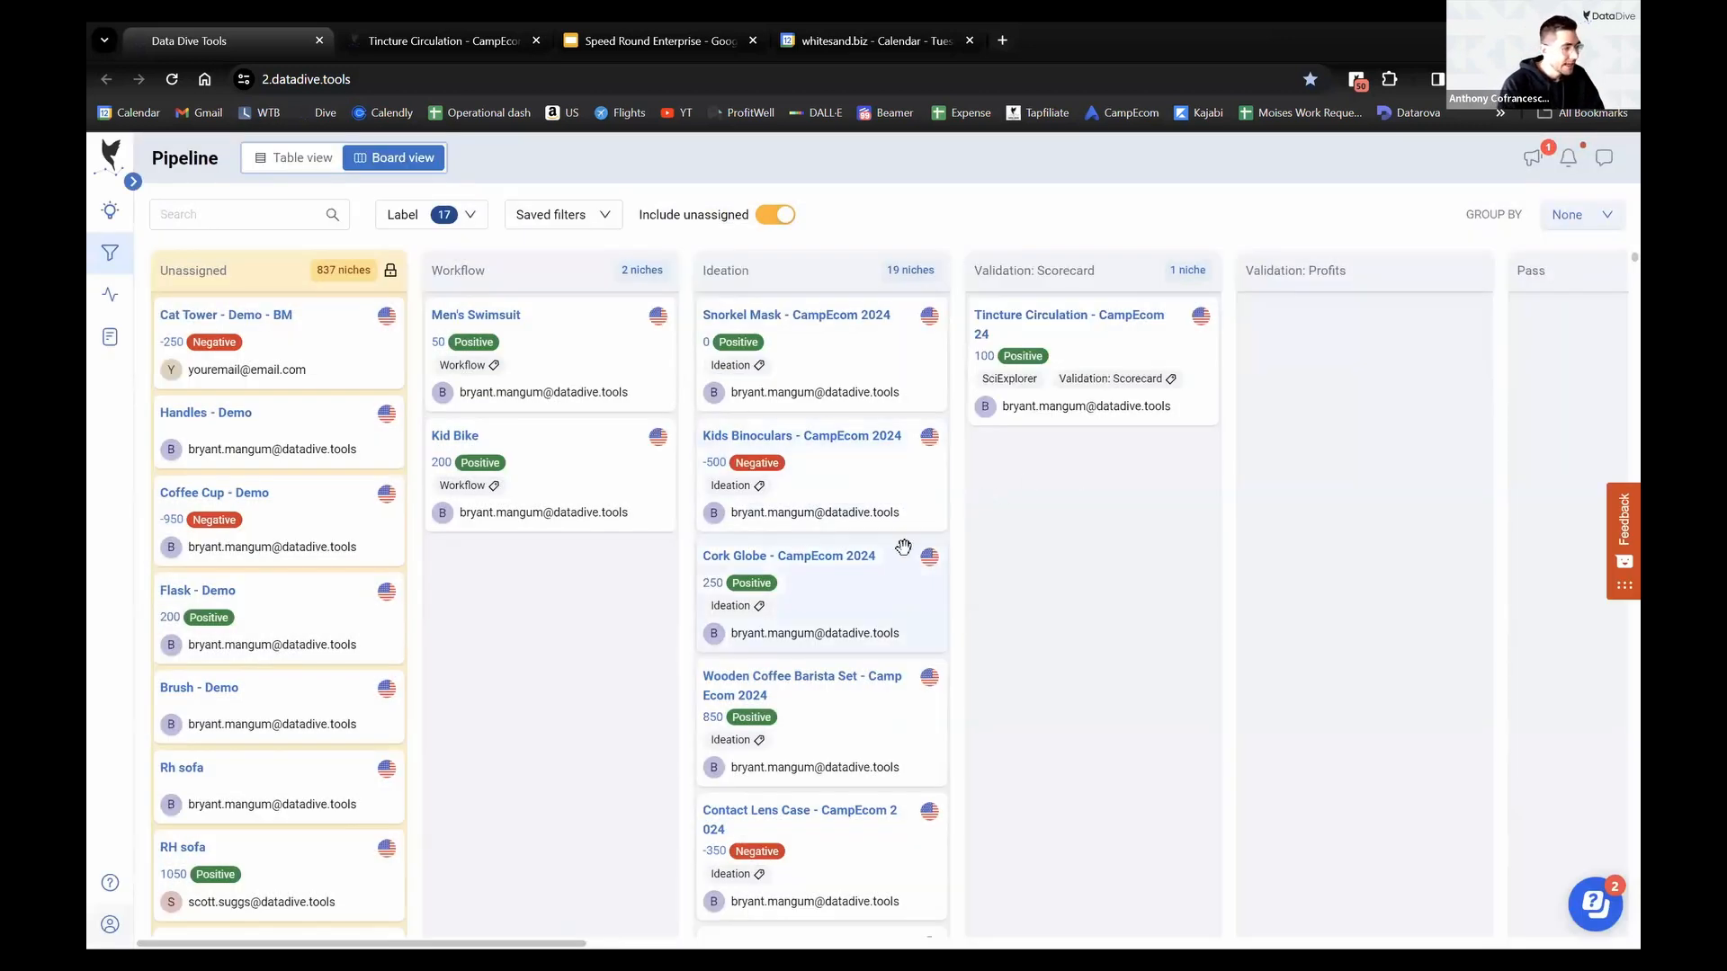
Replace the Ideation label on the Cork Globe - CampEcom 2024 niche with Validation: Scorecard
scroll(890, 548, "down", 1)
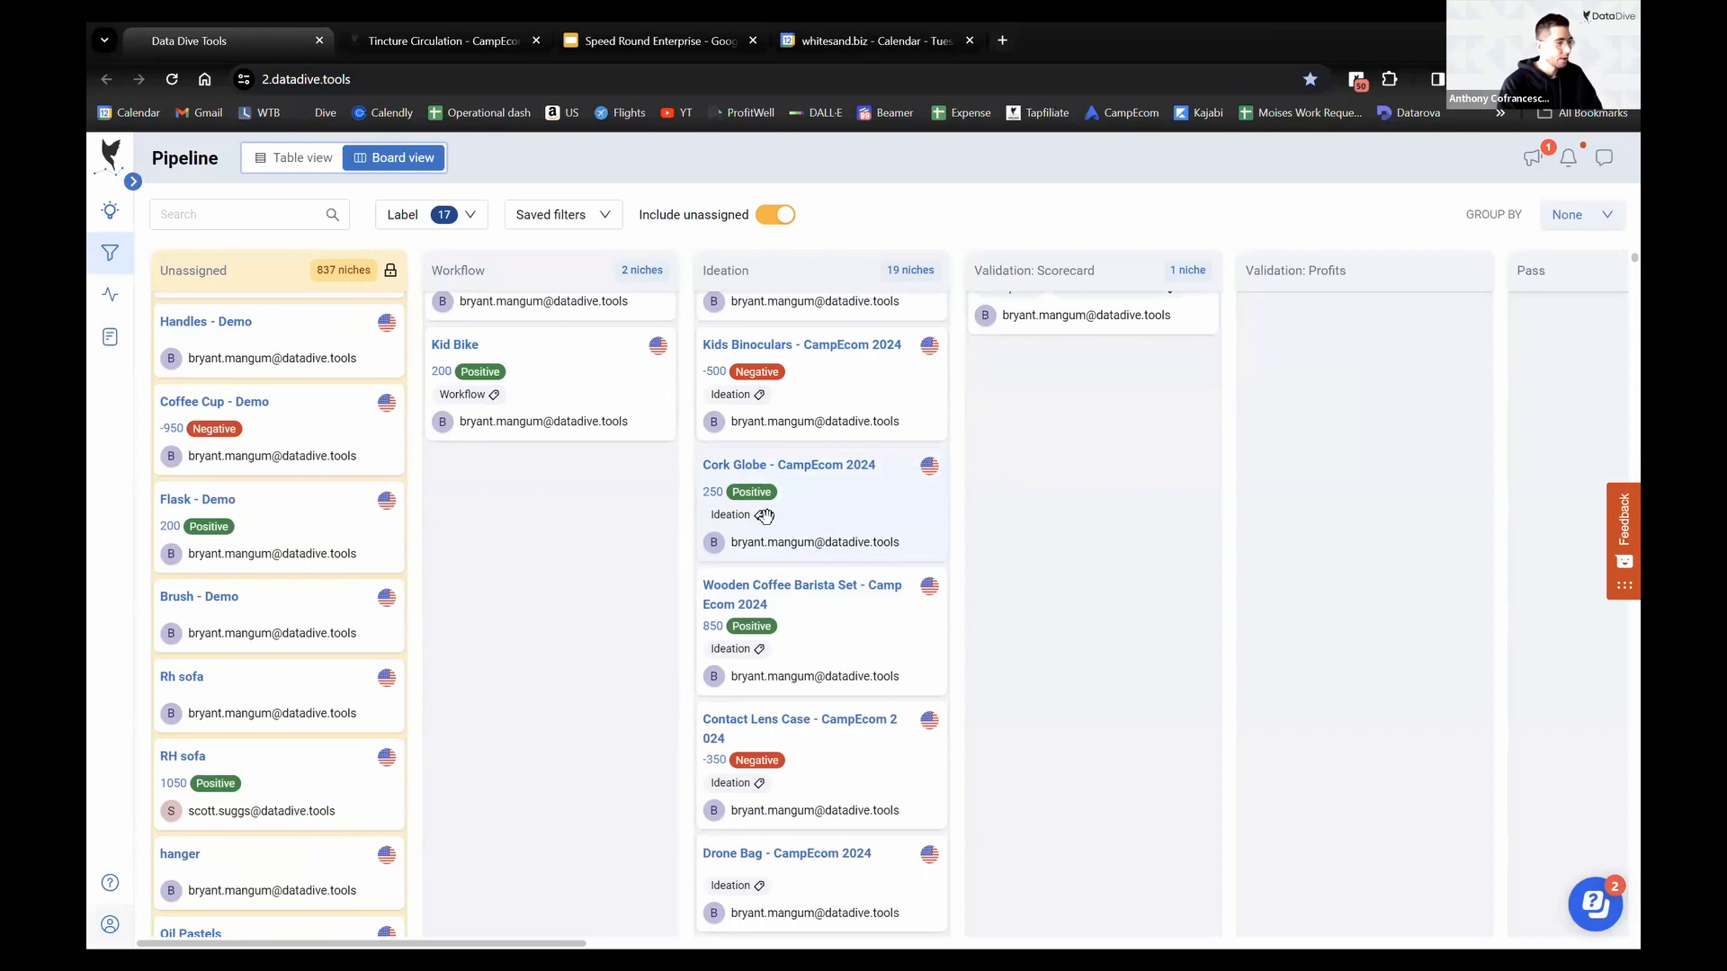
left_click(799, 515)
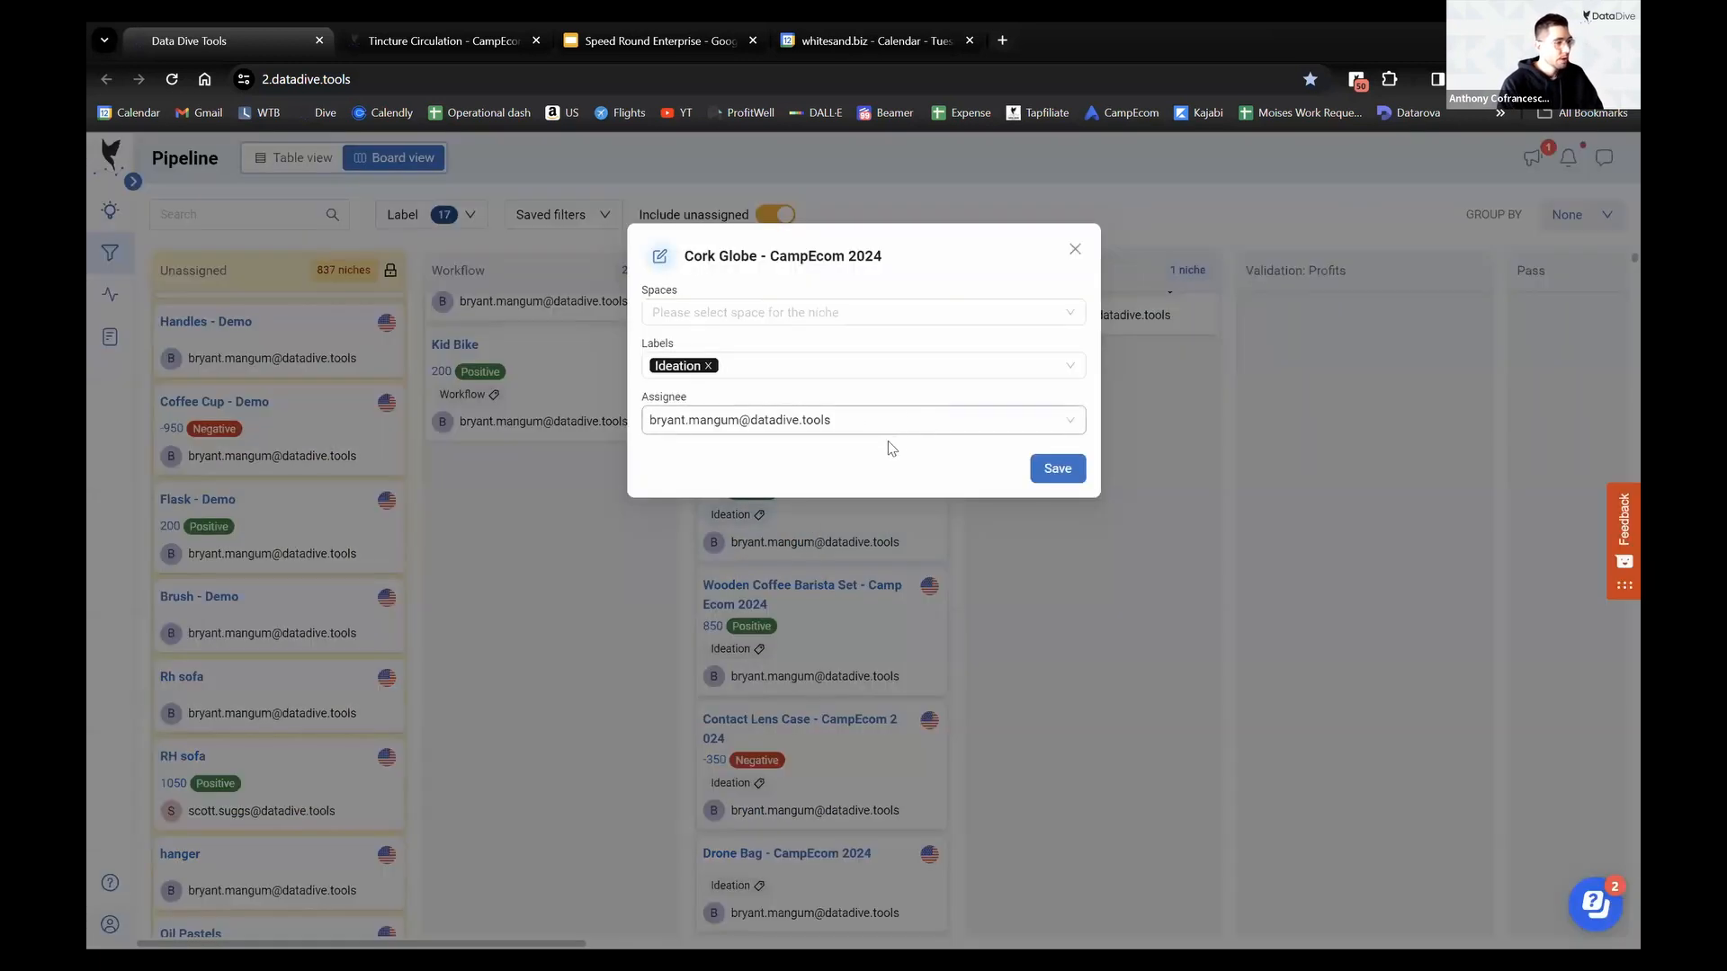
left_click(733, 364)
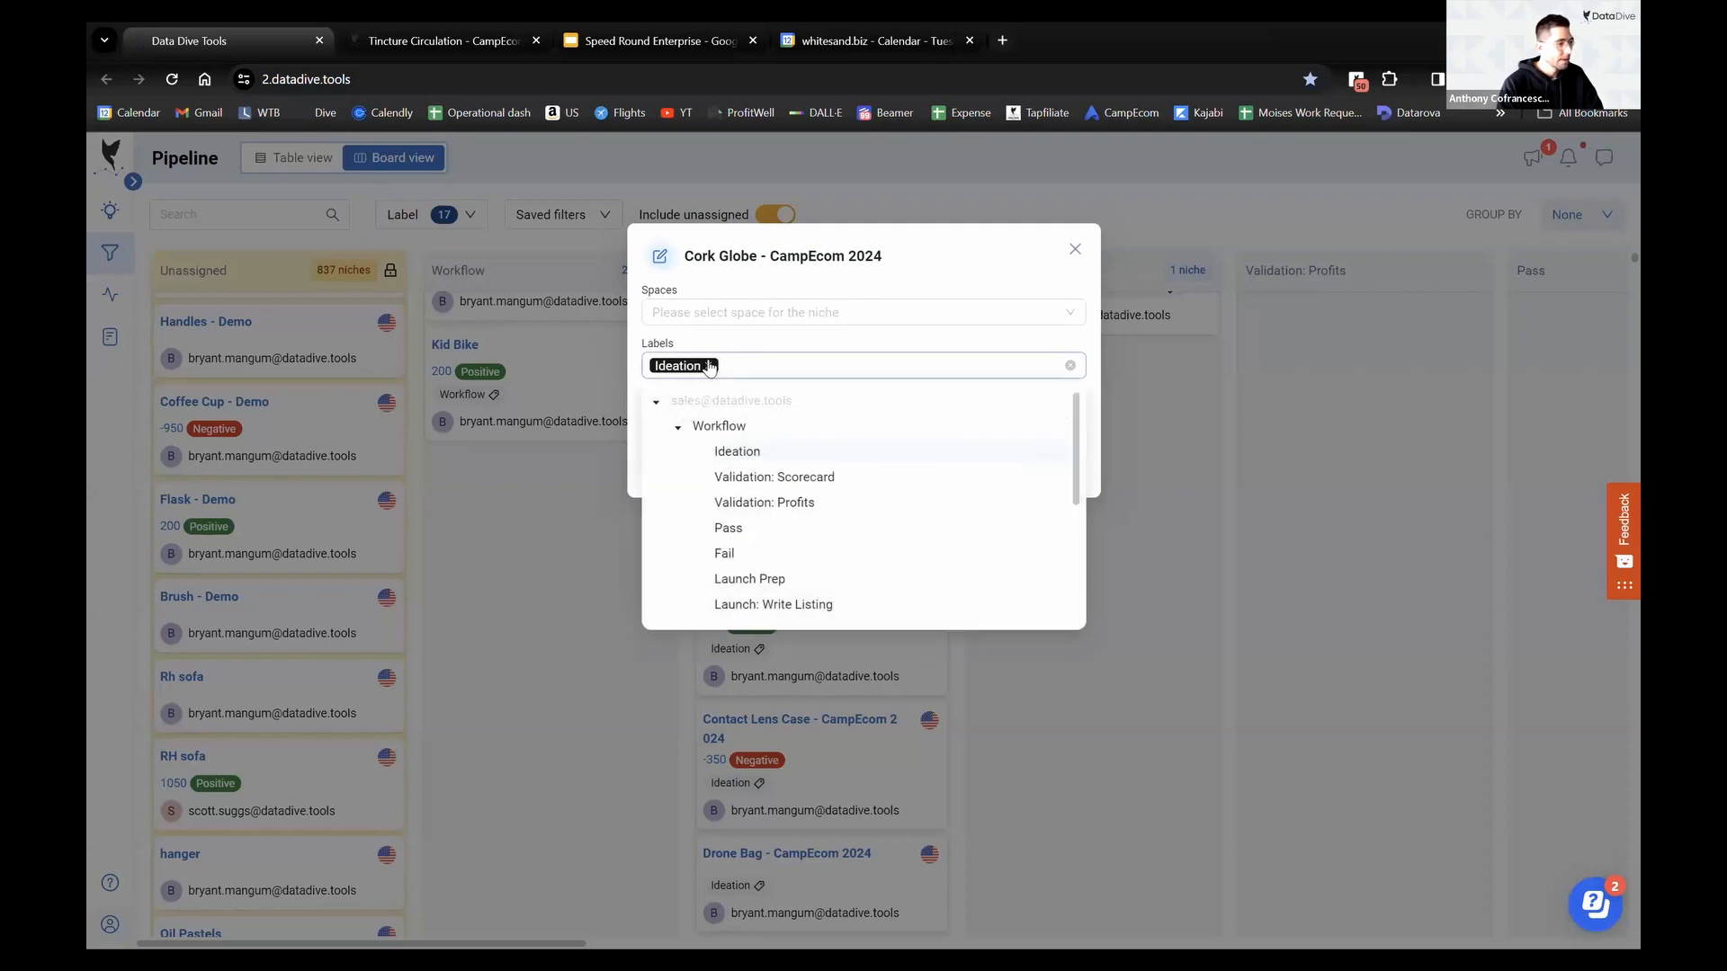
left_click(740, 366)
left_click(740, 366)
left_click(710, 366)
left_click(712, 365)
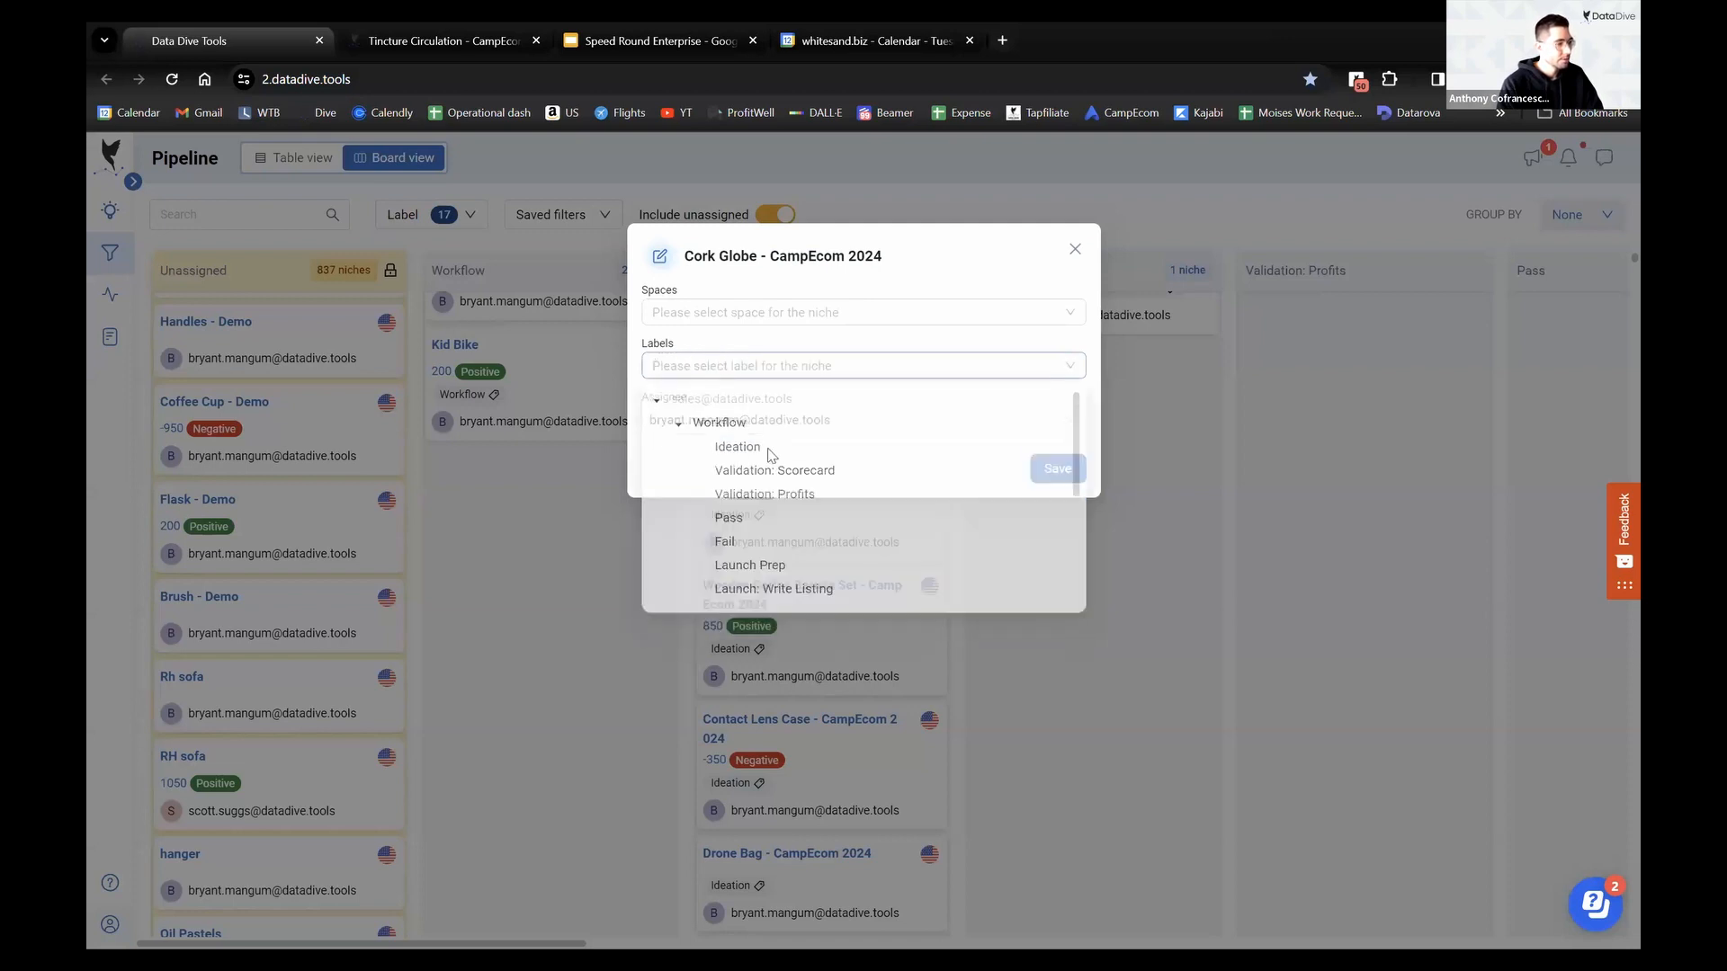
left_click(744, 363)
left_click(789, 478)
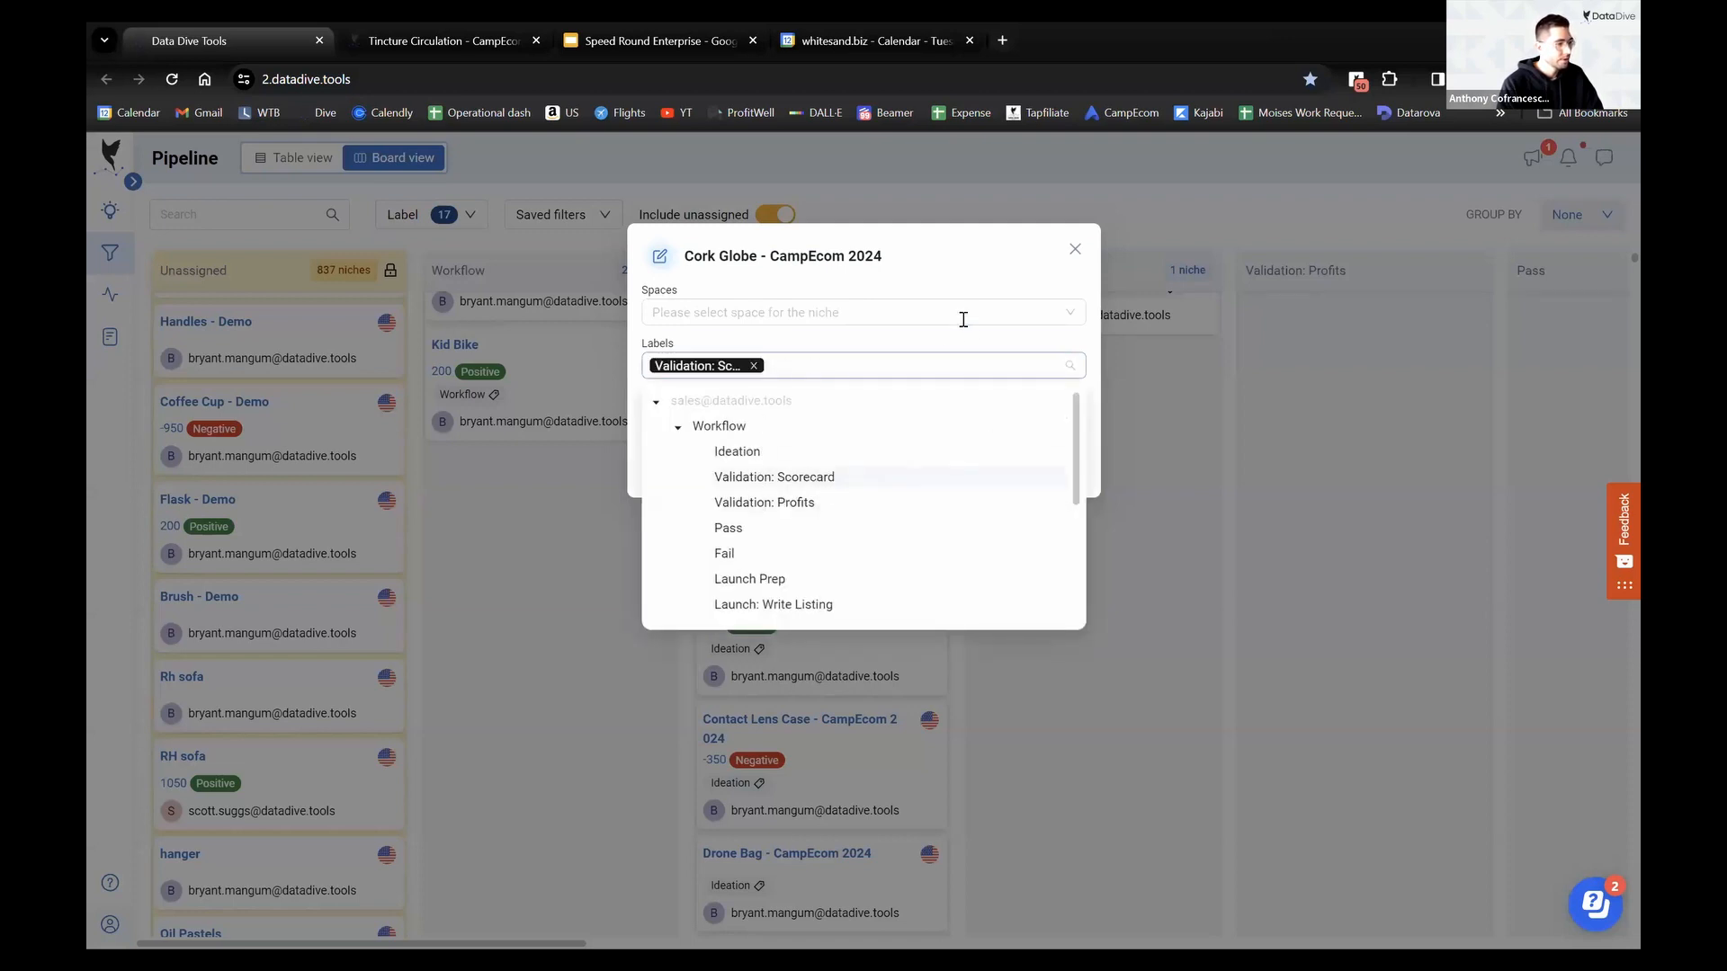
left_click(948, 339)
Assign the Cork Globe niche to the first individually named teammate in the assignee list and save the changes
left_click(871, 415)
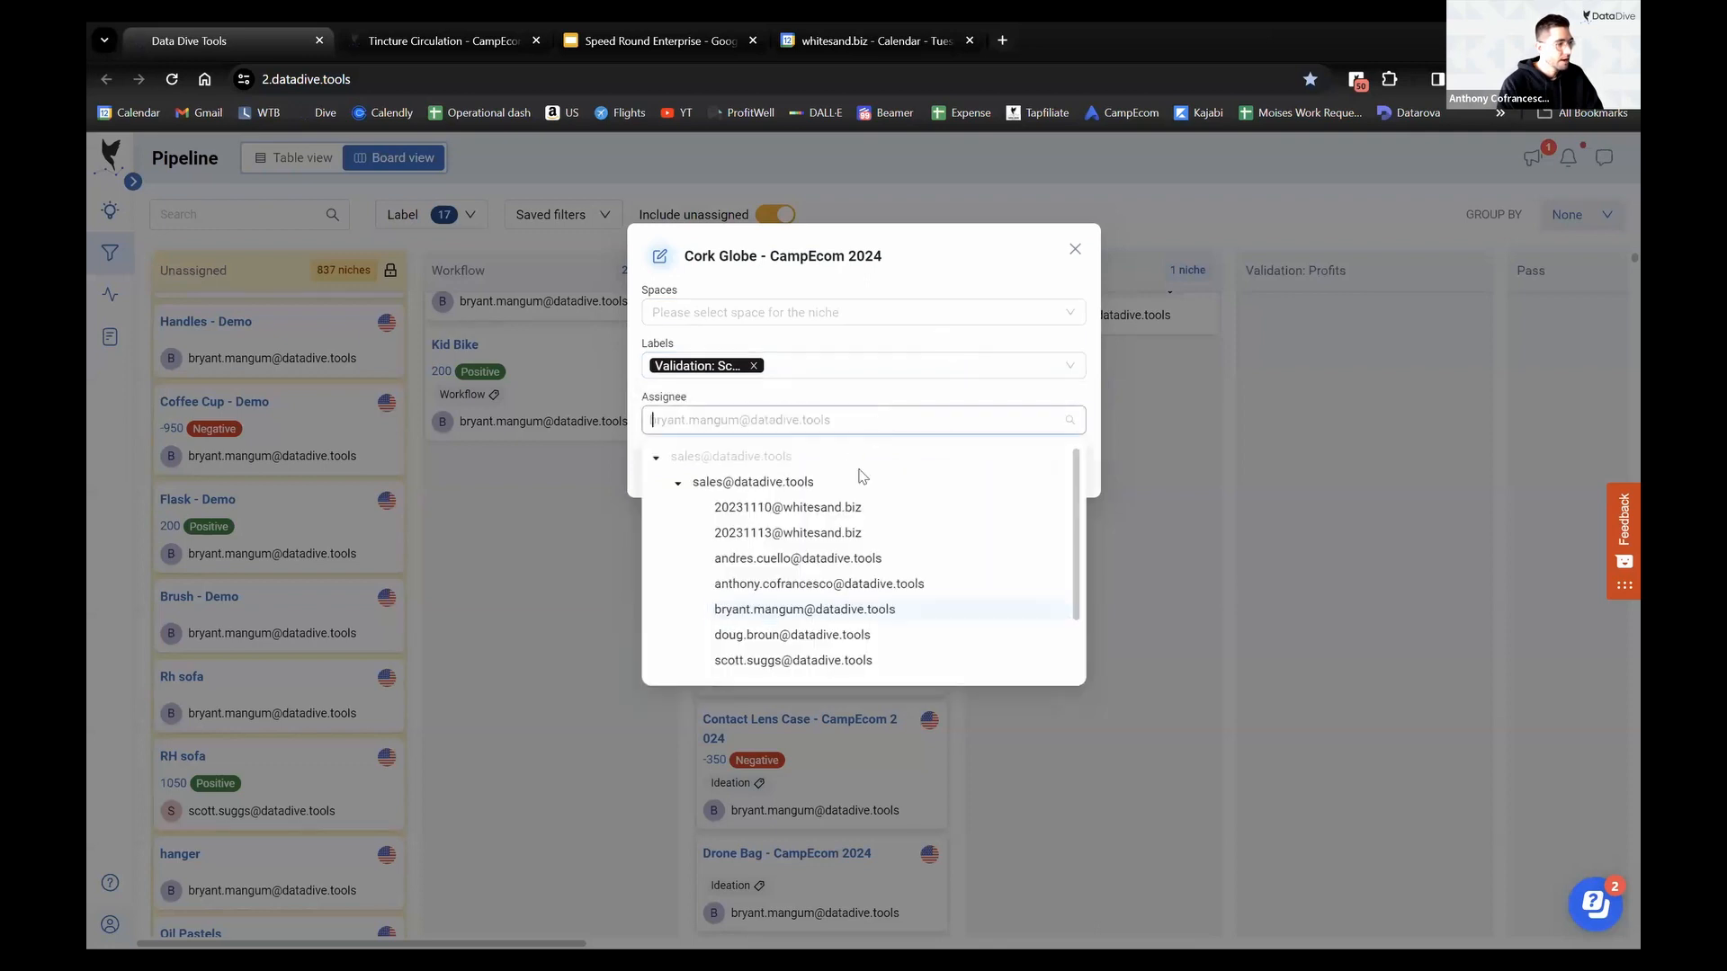
left_click(782, 559)
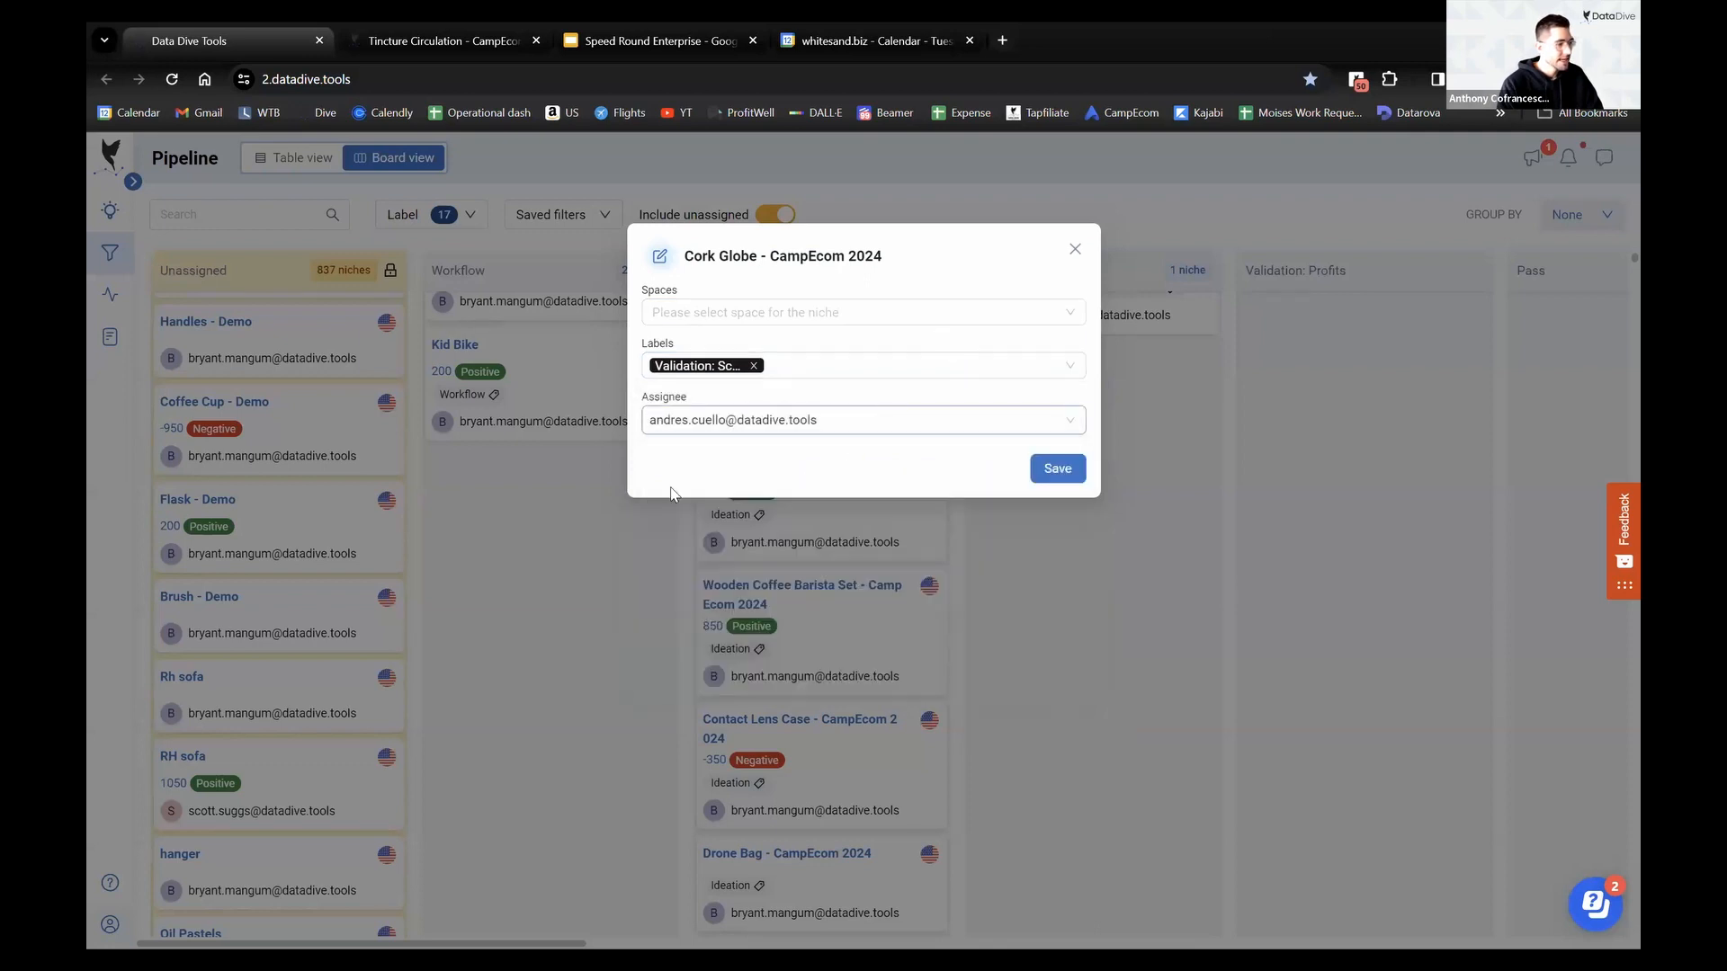
left_click(1047, 471)
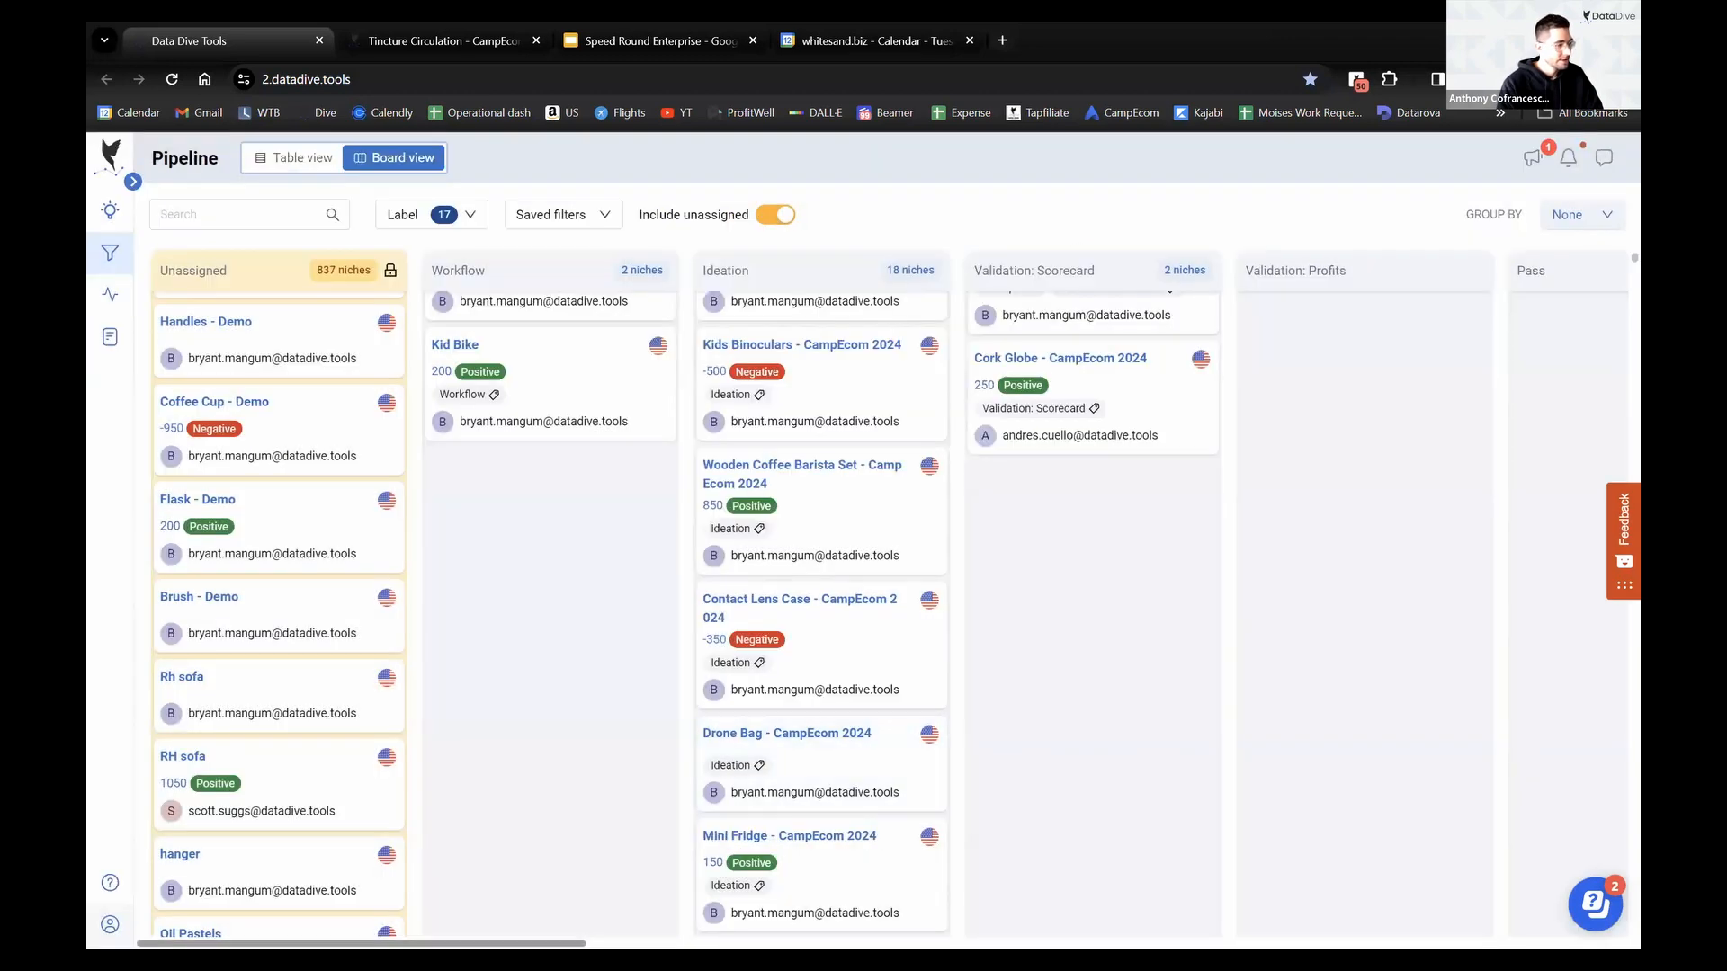
Open the Cork Globe - CampEcom 2024 niche from the Validation: Scorecard column in a new tab and close the Tincture Circulation tab
left_click_drag(504, 943, 638, 943)
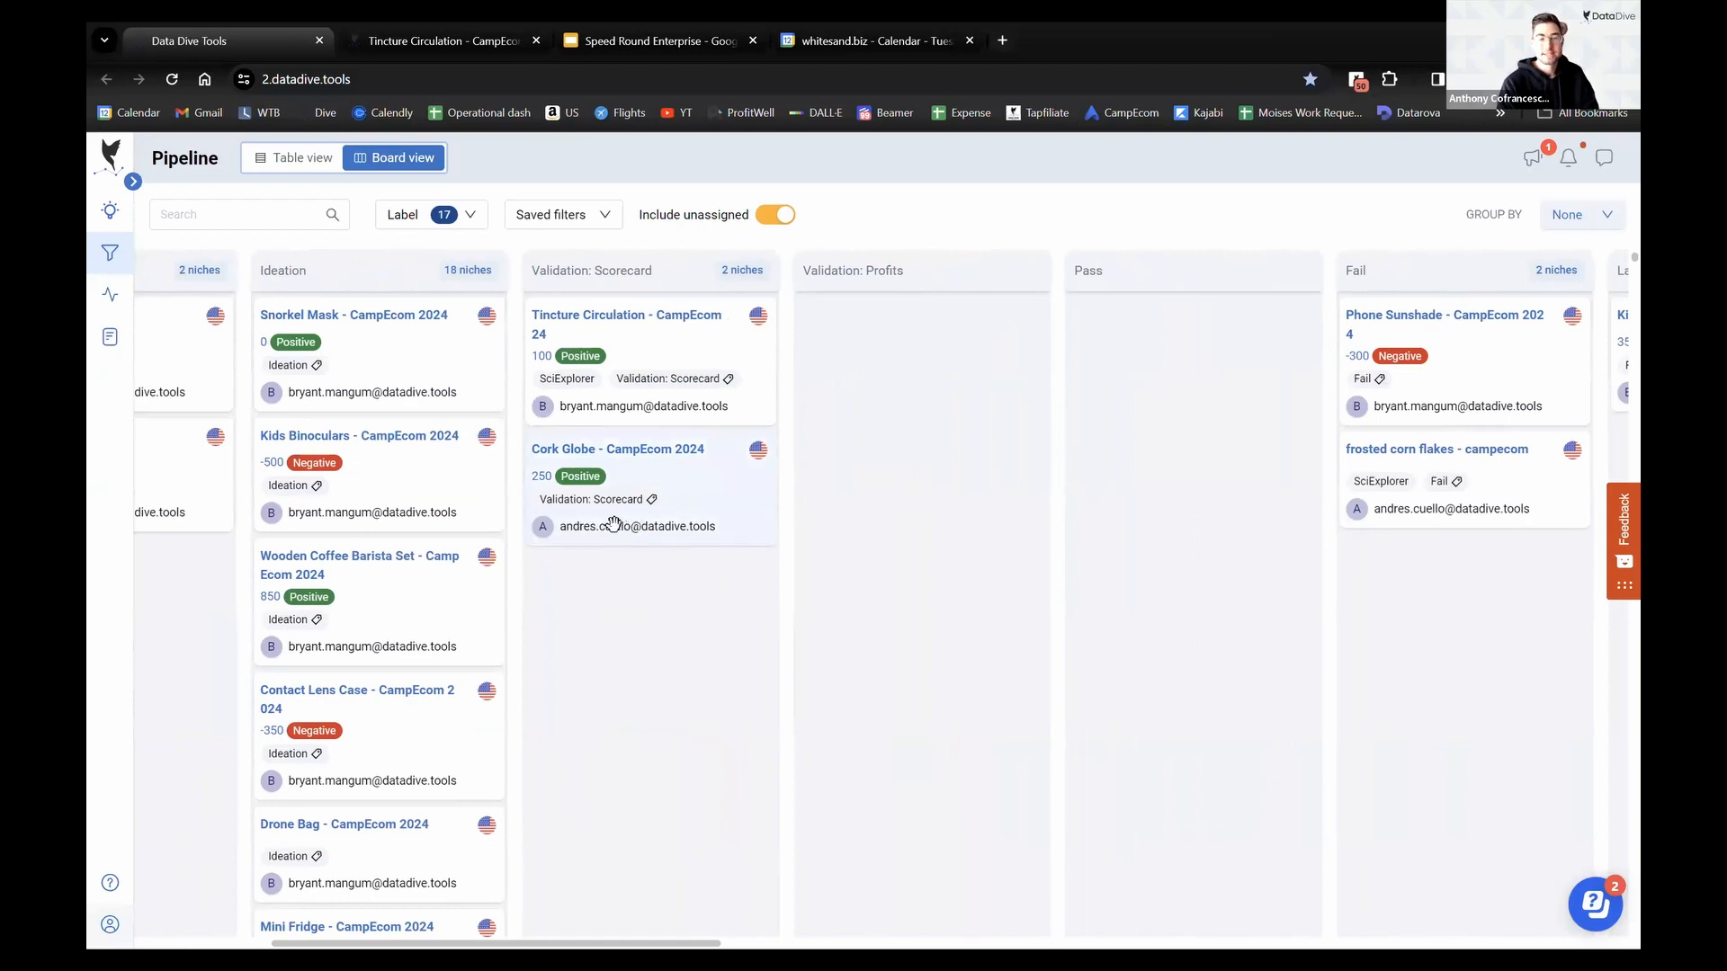
left_click(729, 500)
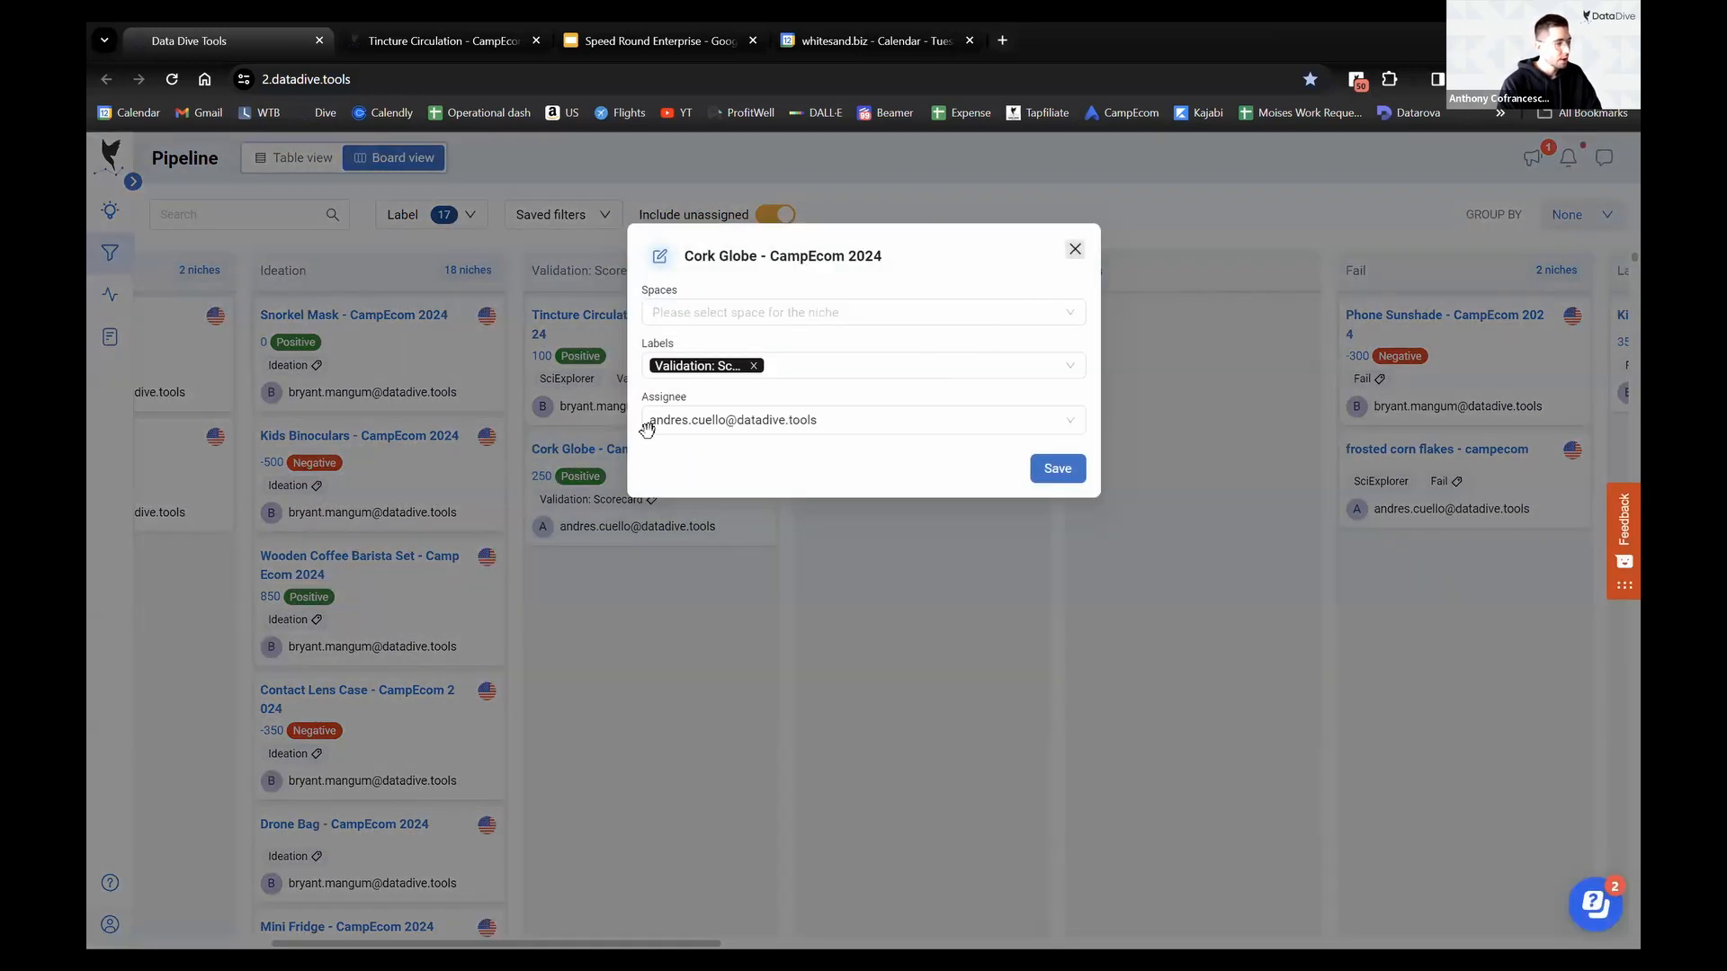
left_click(617, 452)
right_click(617, 450)
left_click(700, 468)
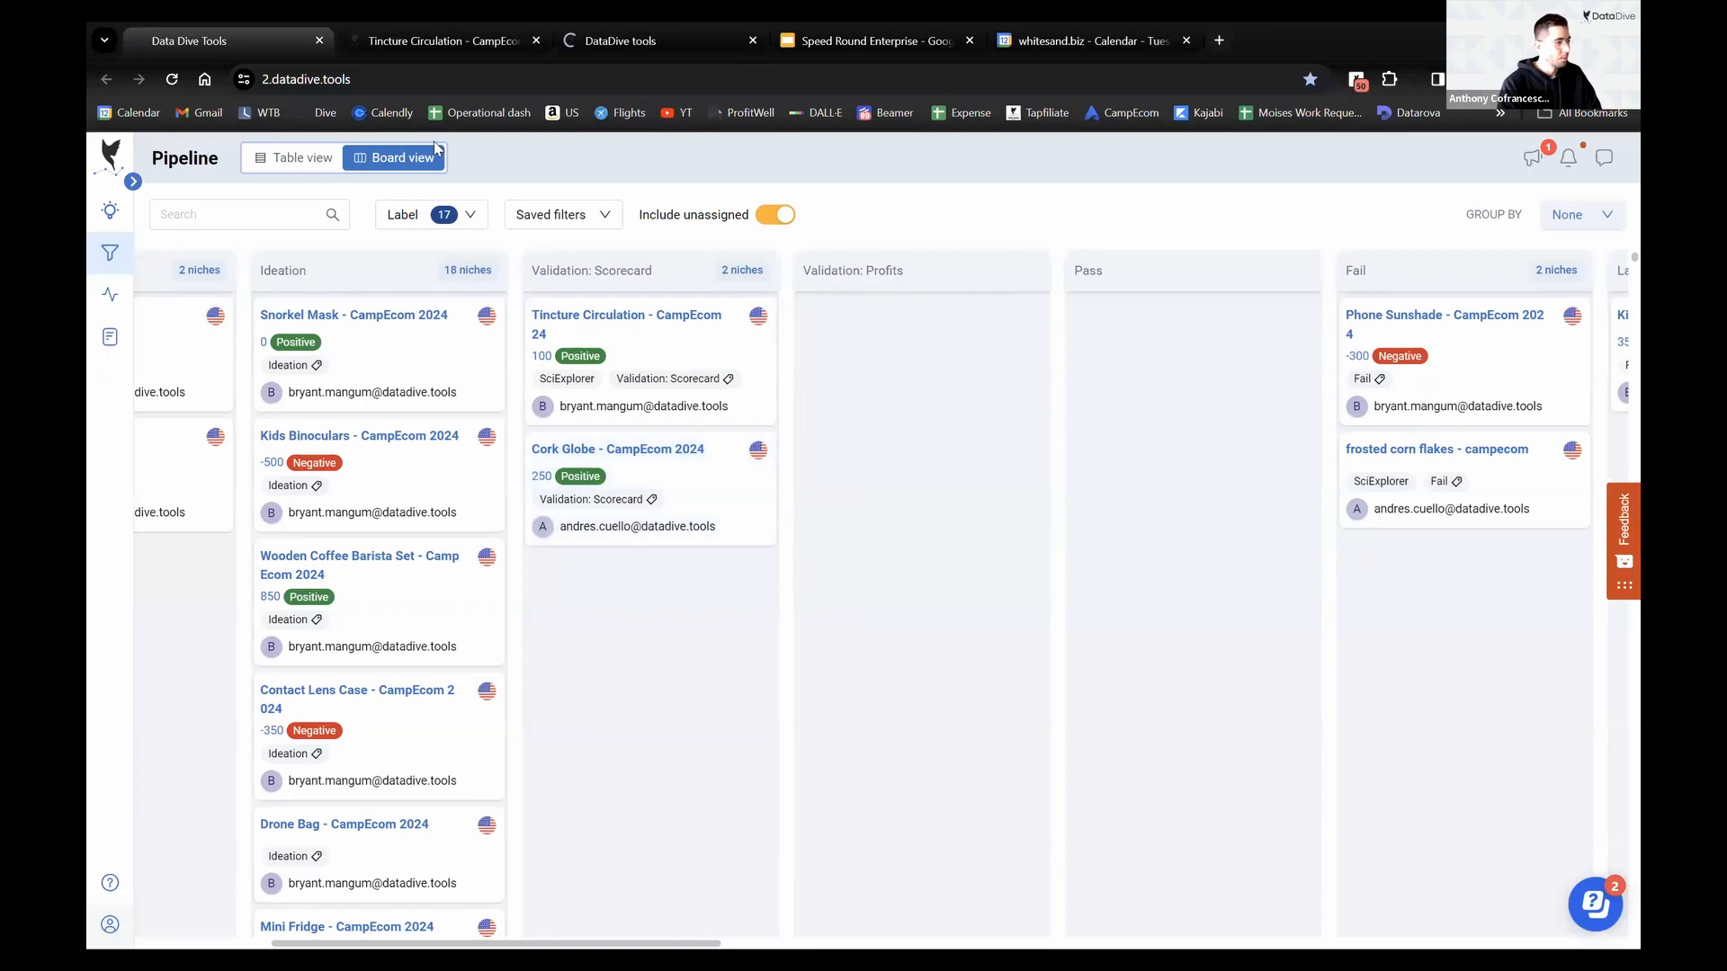
middle_click(441, 36)
left_click(440, 38)
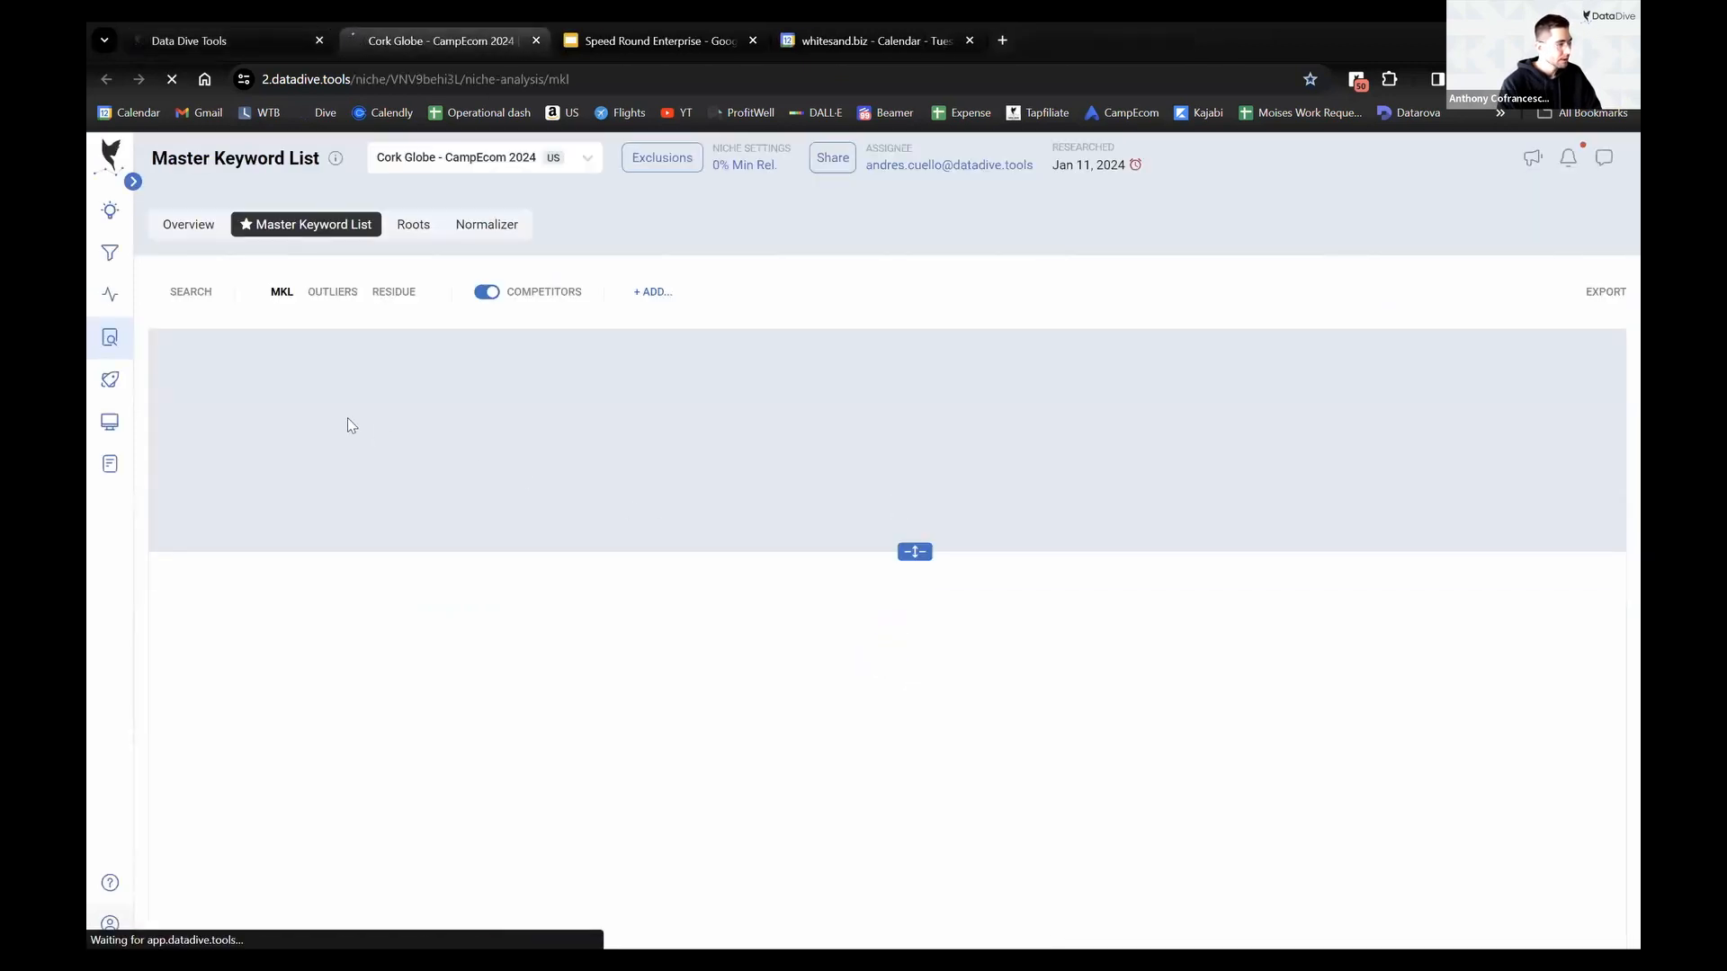
View the Cork Globe niche's Product Scorecard and the notifications, and return to its Master Keyword List
mouse_move(199, 423)
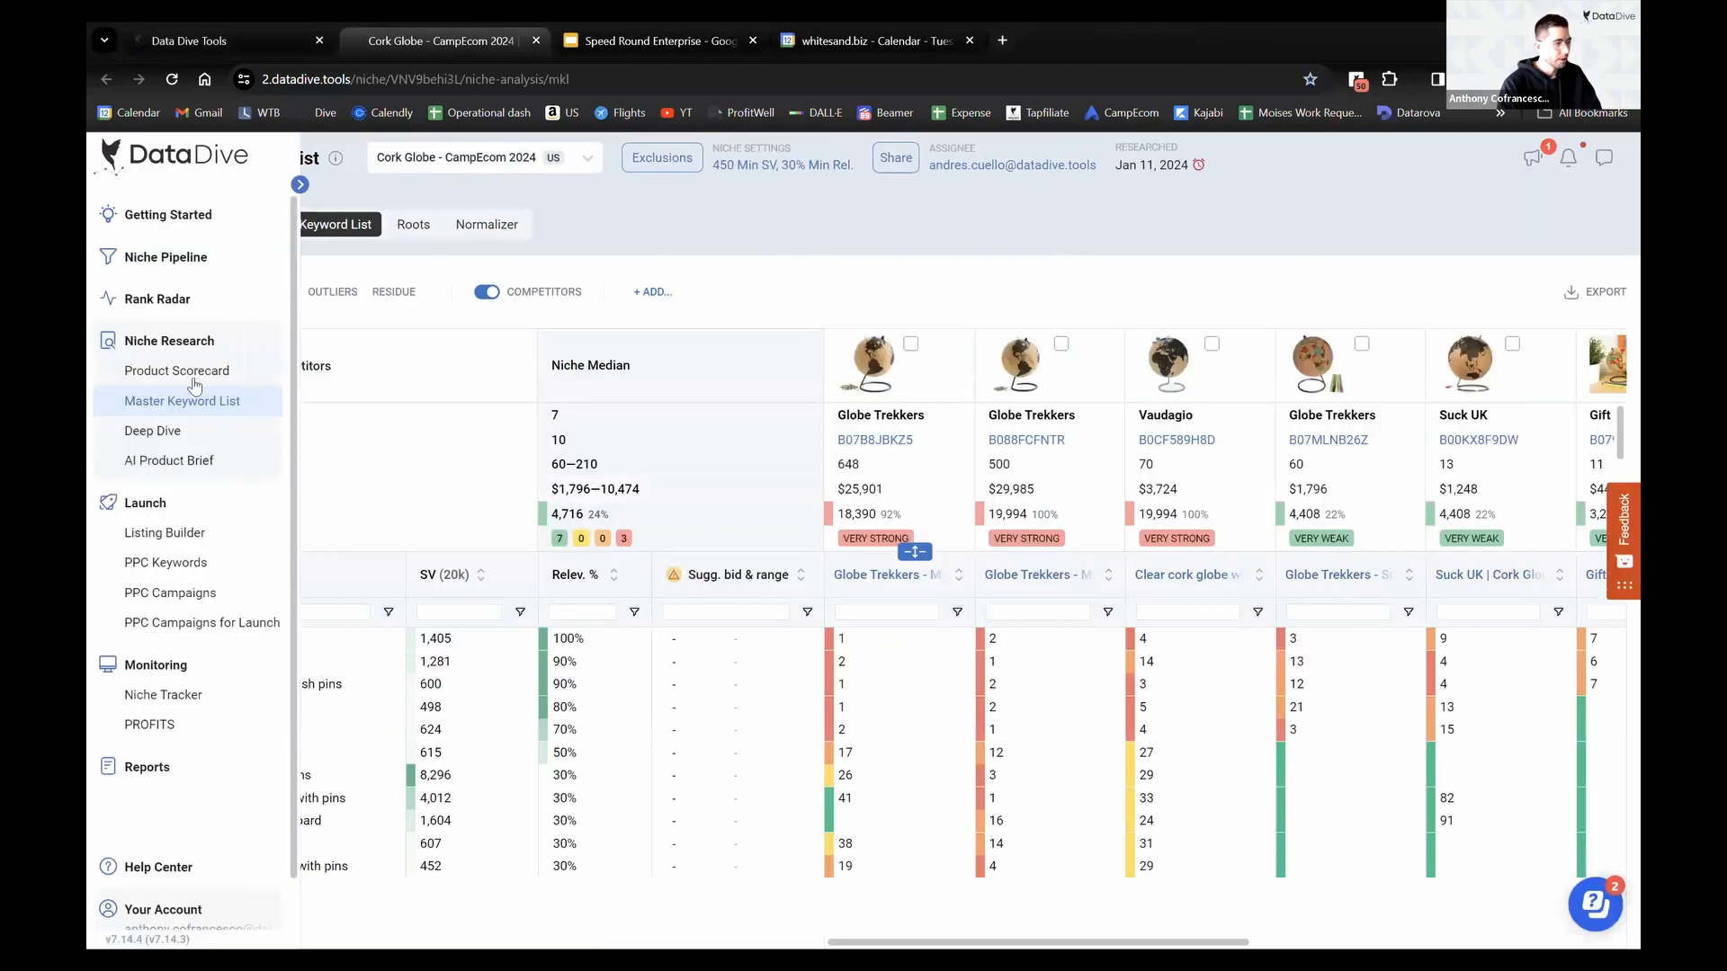
left_click(186, 382)
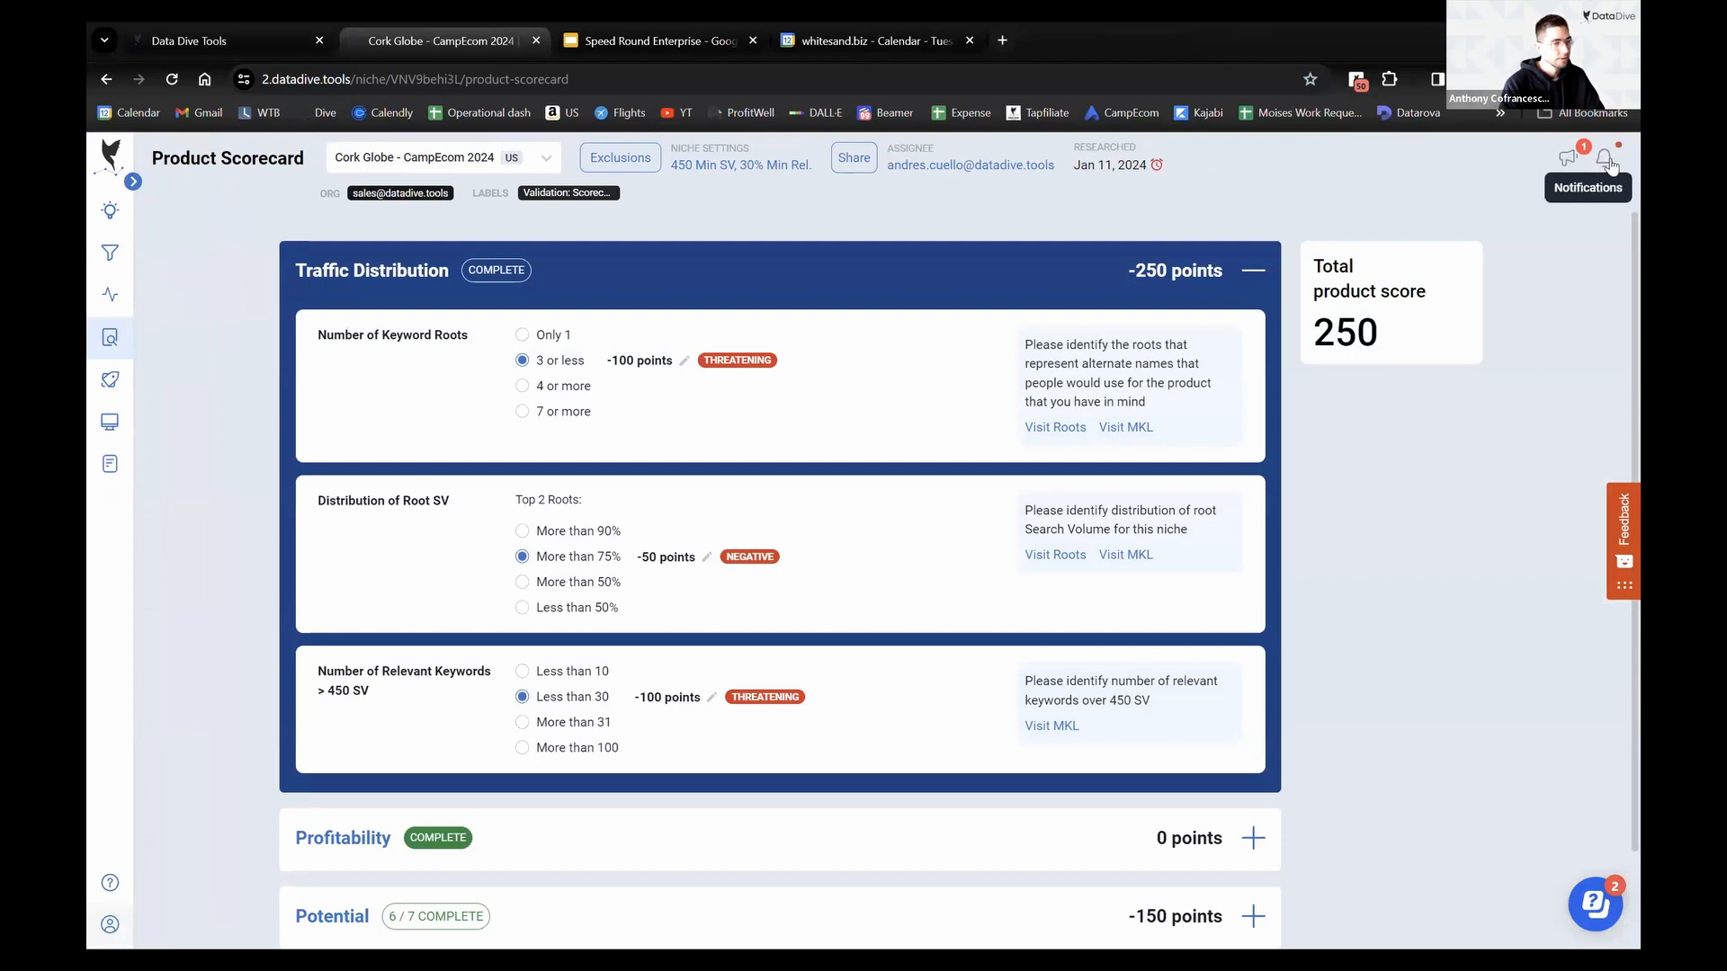
left_click(1604, 158)
left_click(1237, 186)
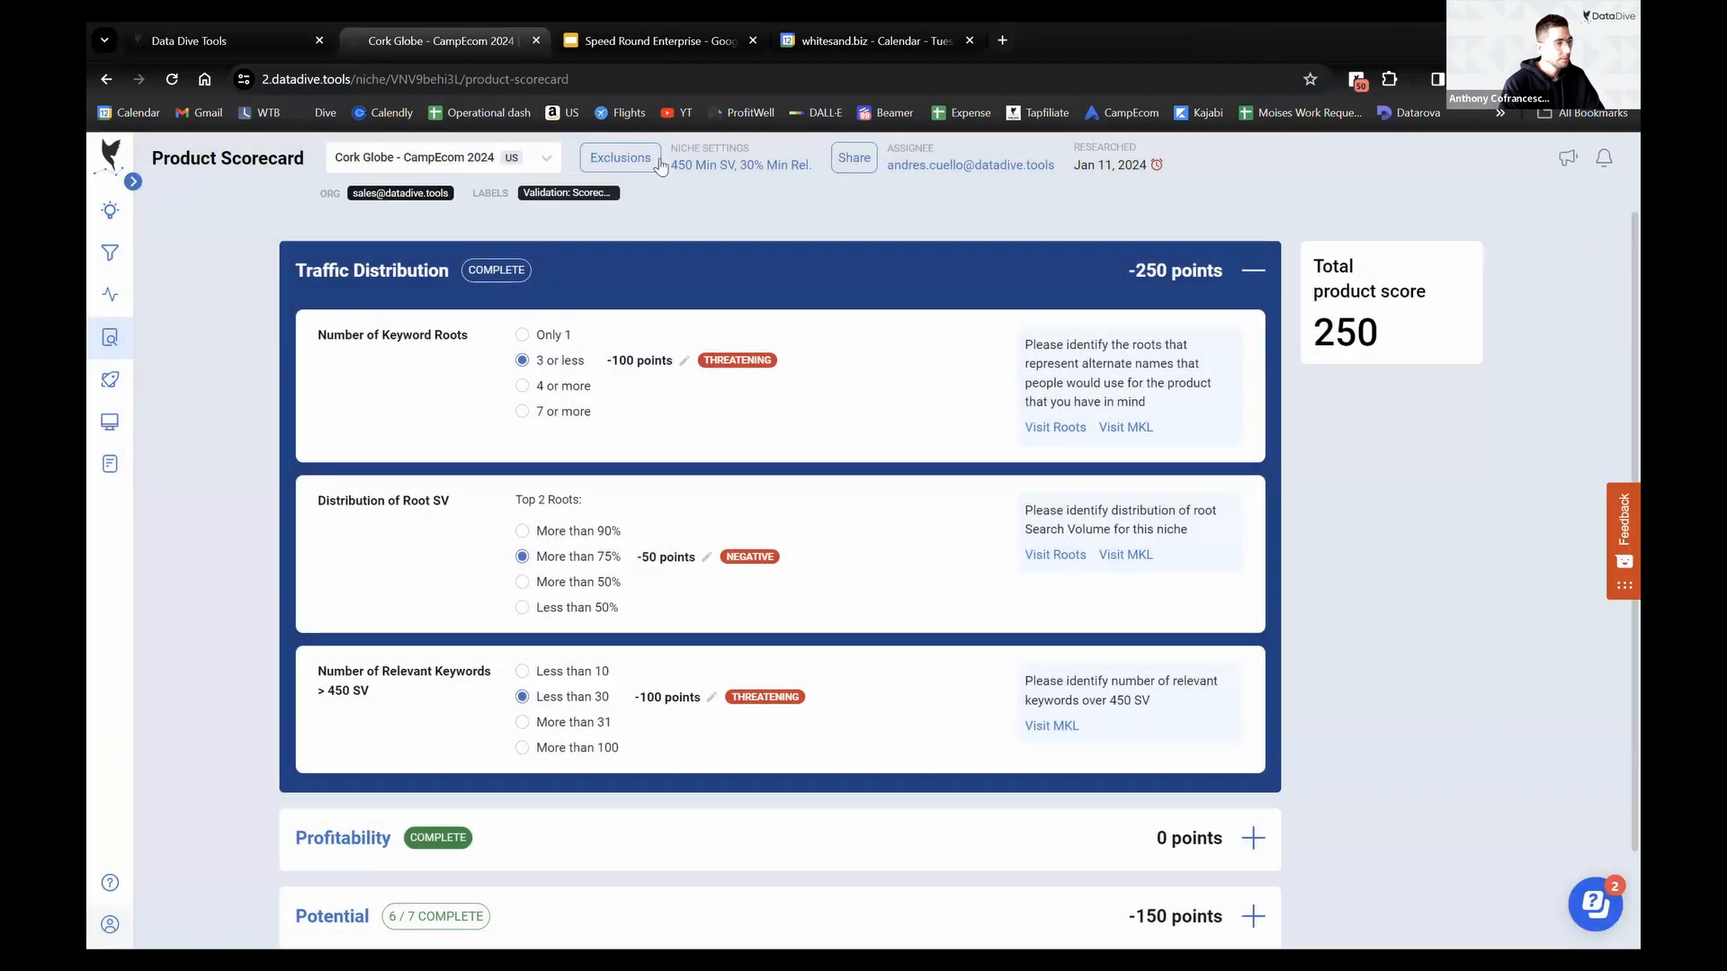
mouse_move(174, 402)
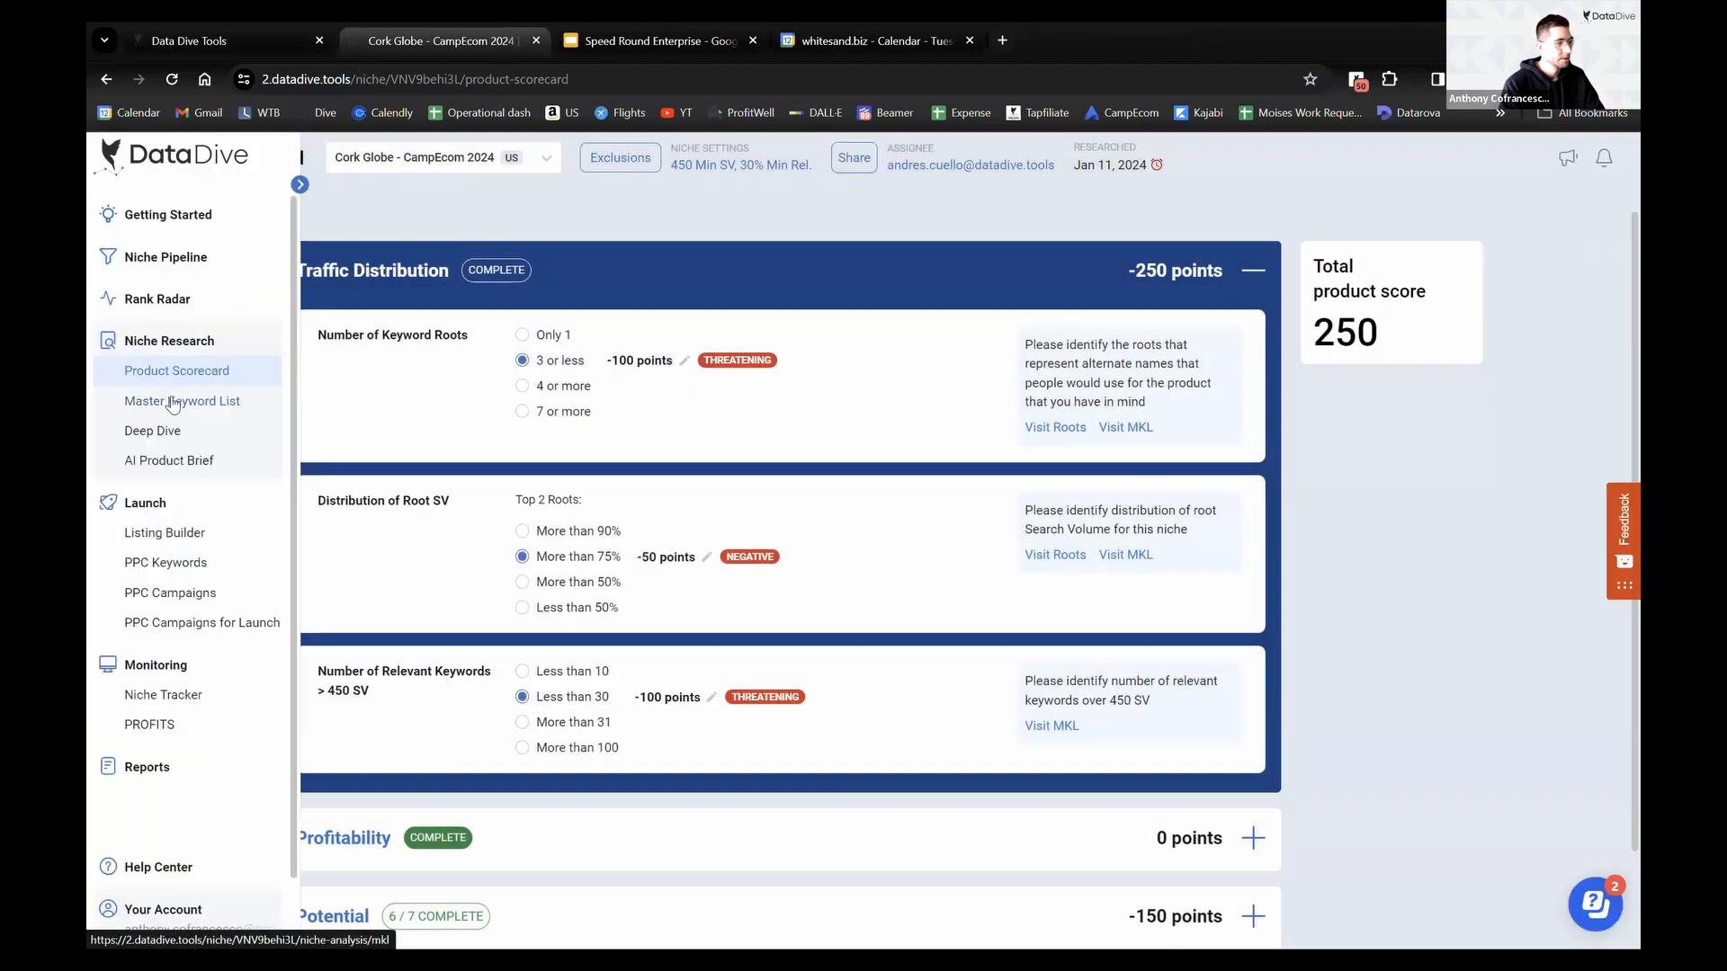
left_click(173, 402)
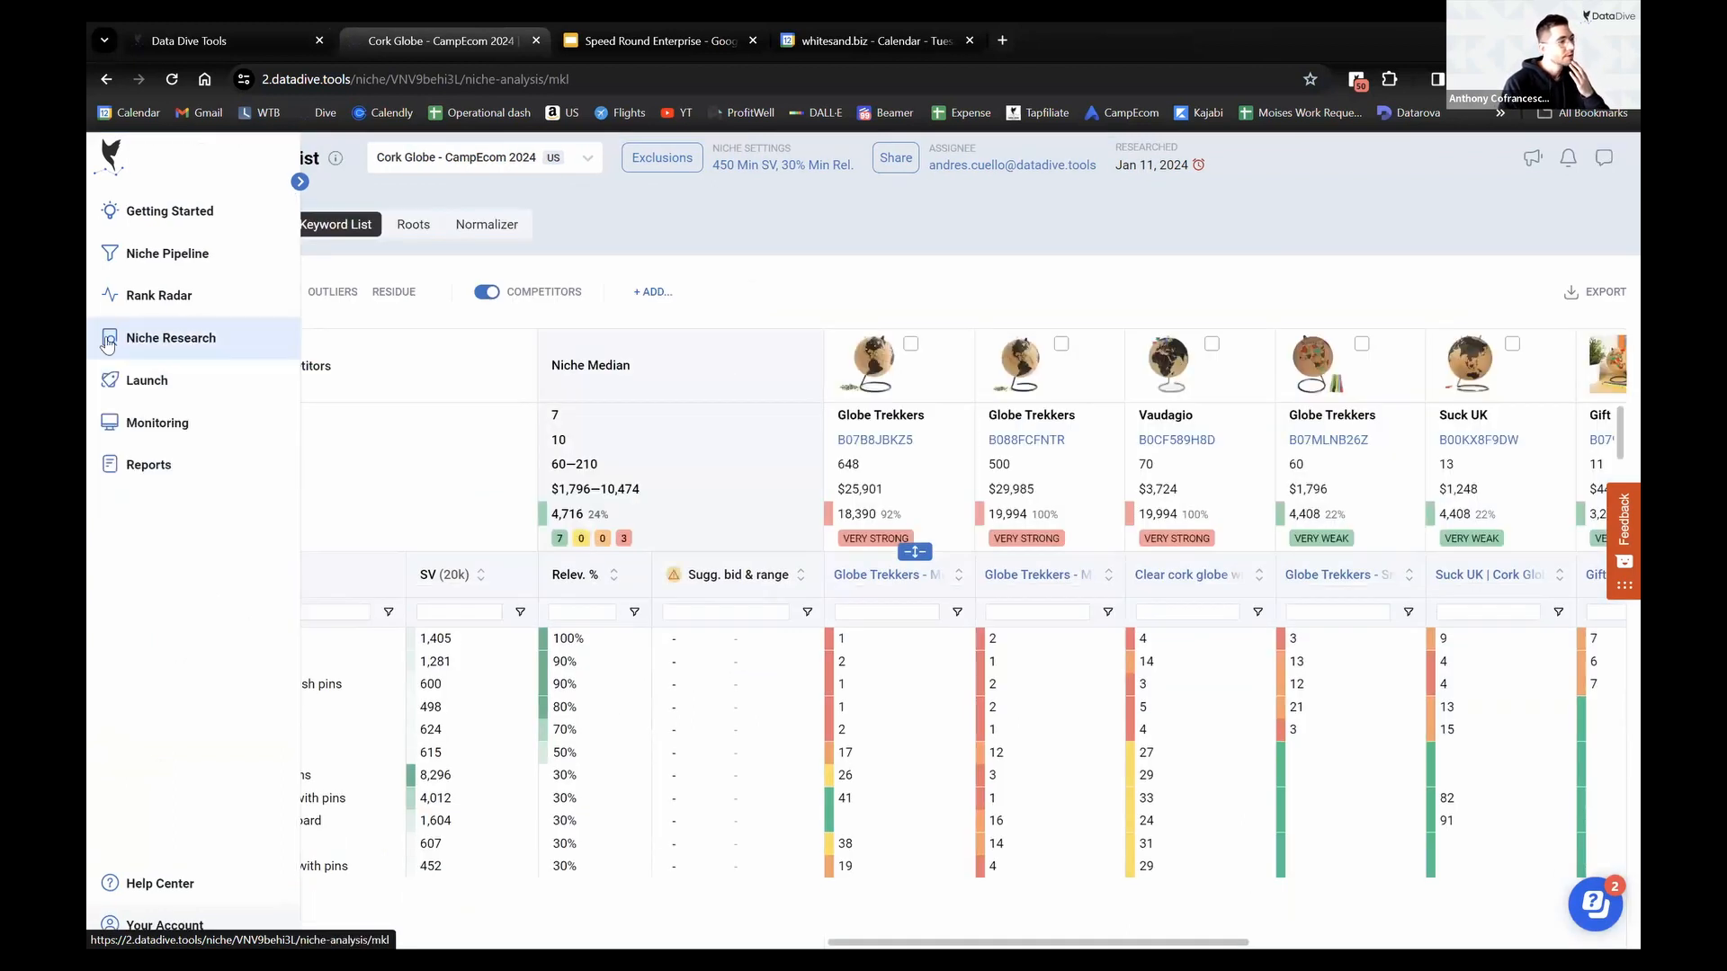
Start a comment on the Master Keyword List mentioning the niche's assignee: "just assigned this cork globe for validation. Please fill out scorecard + profits tool"
left_click(1608, 158)
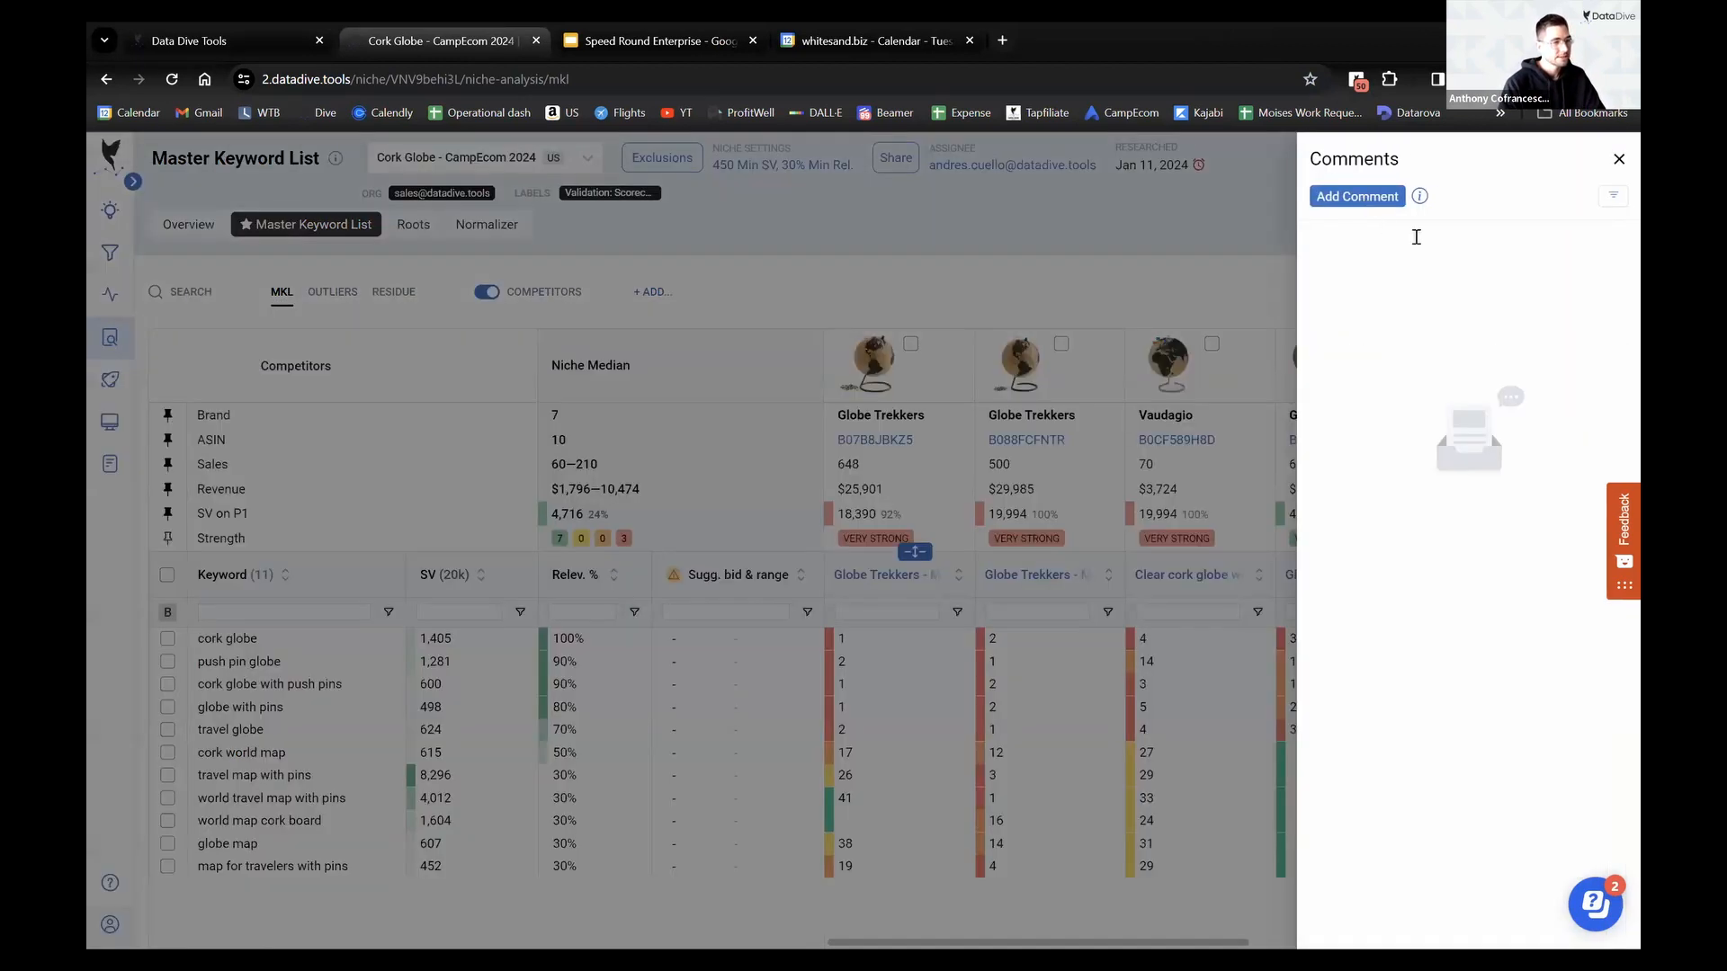
type("@a")
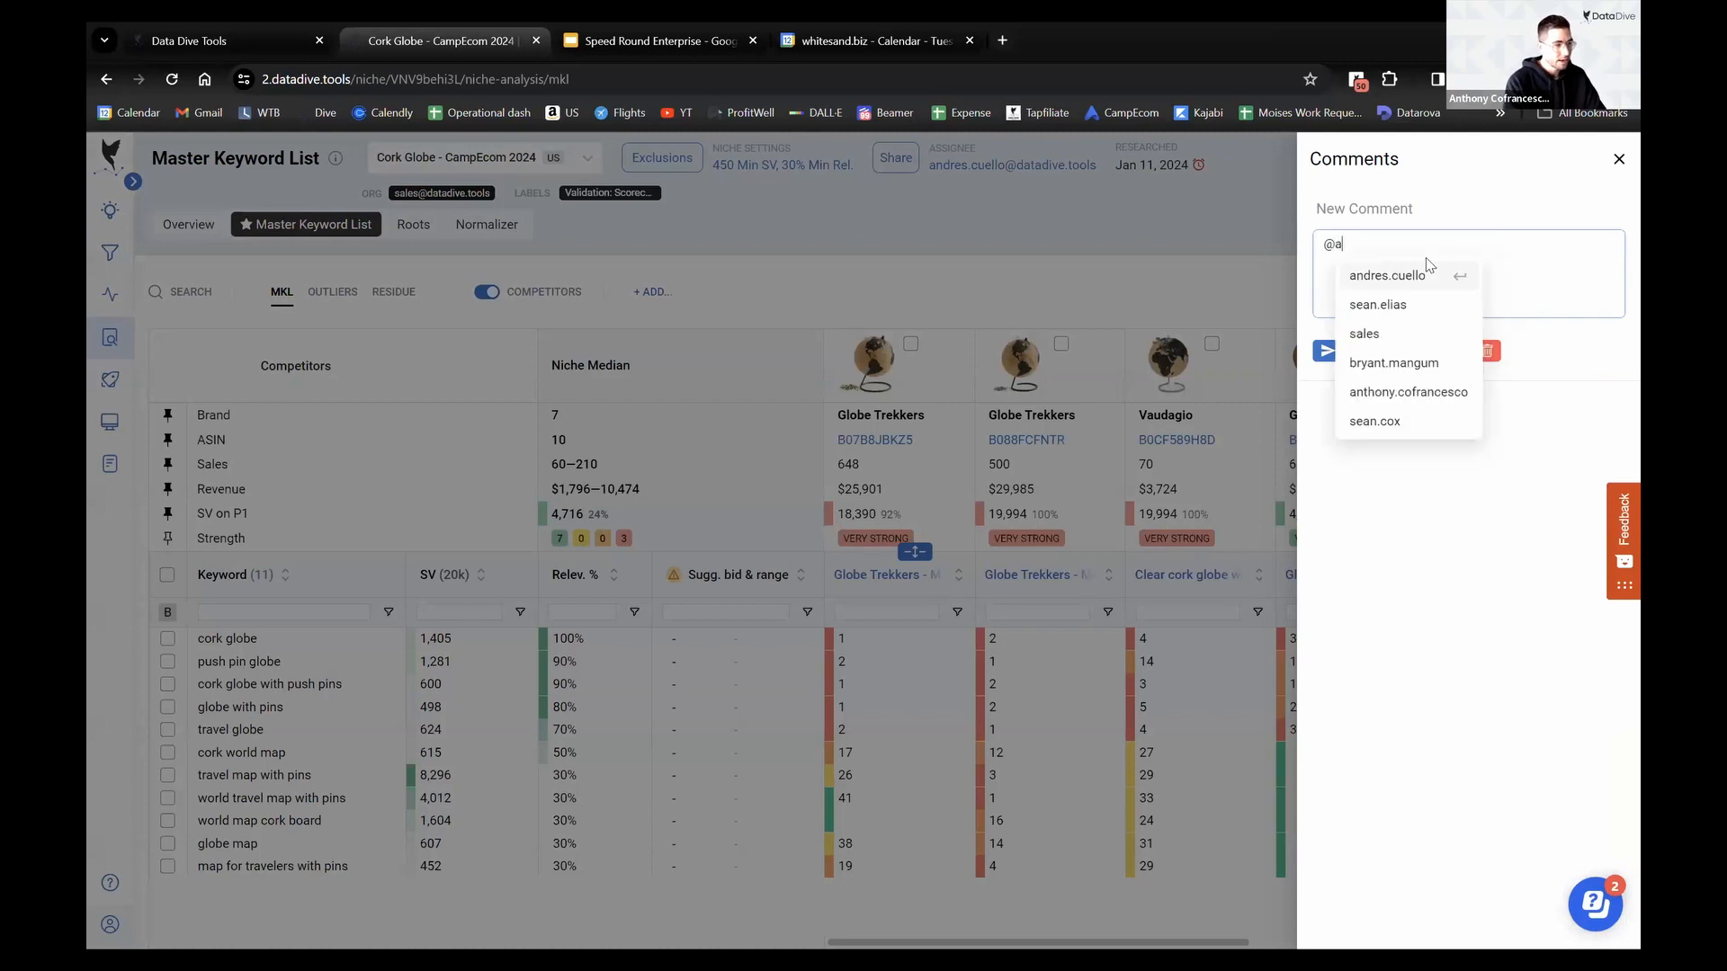
left_click(1412, 274)
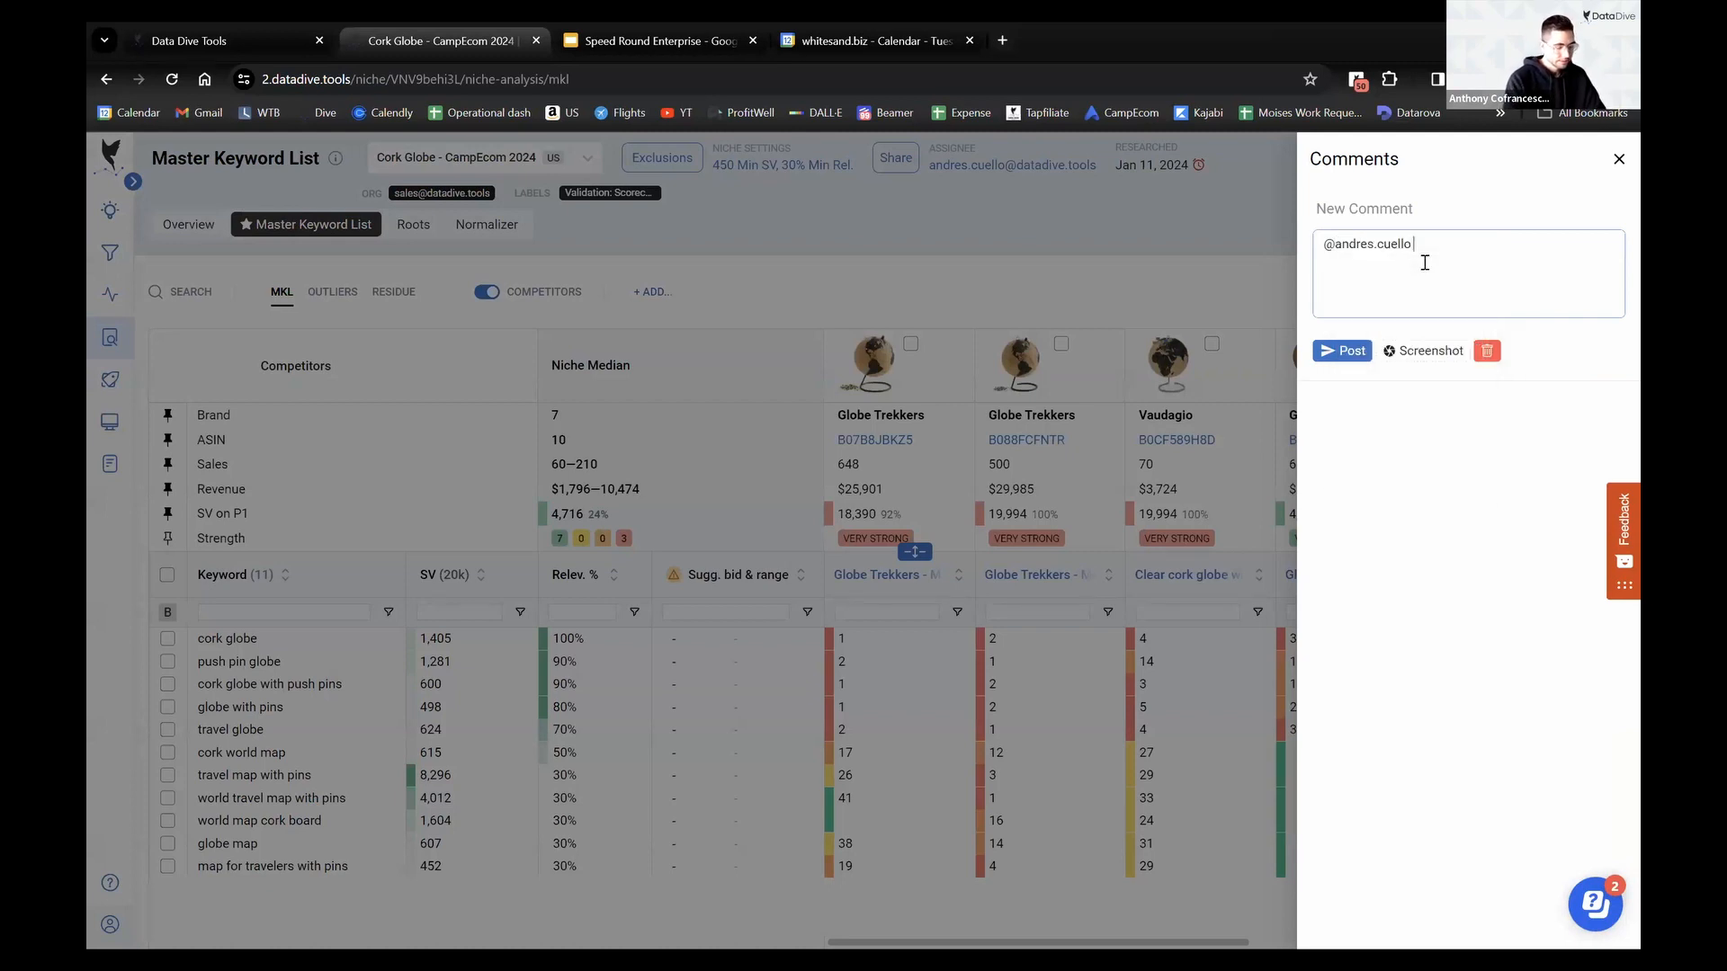
type("just a")
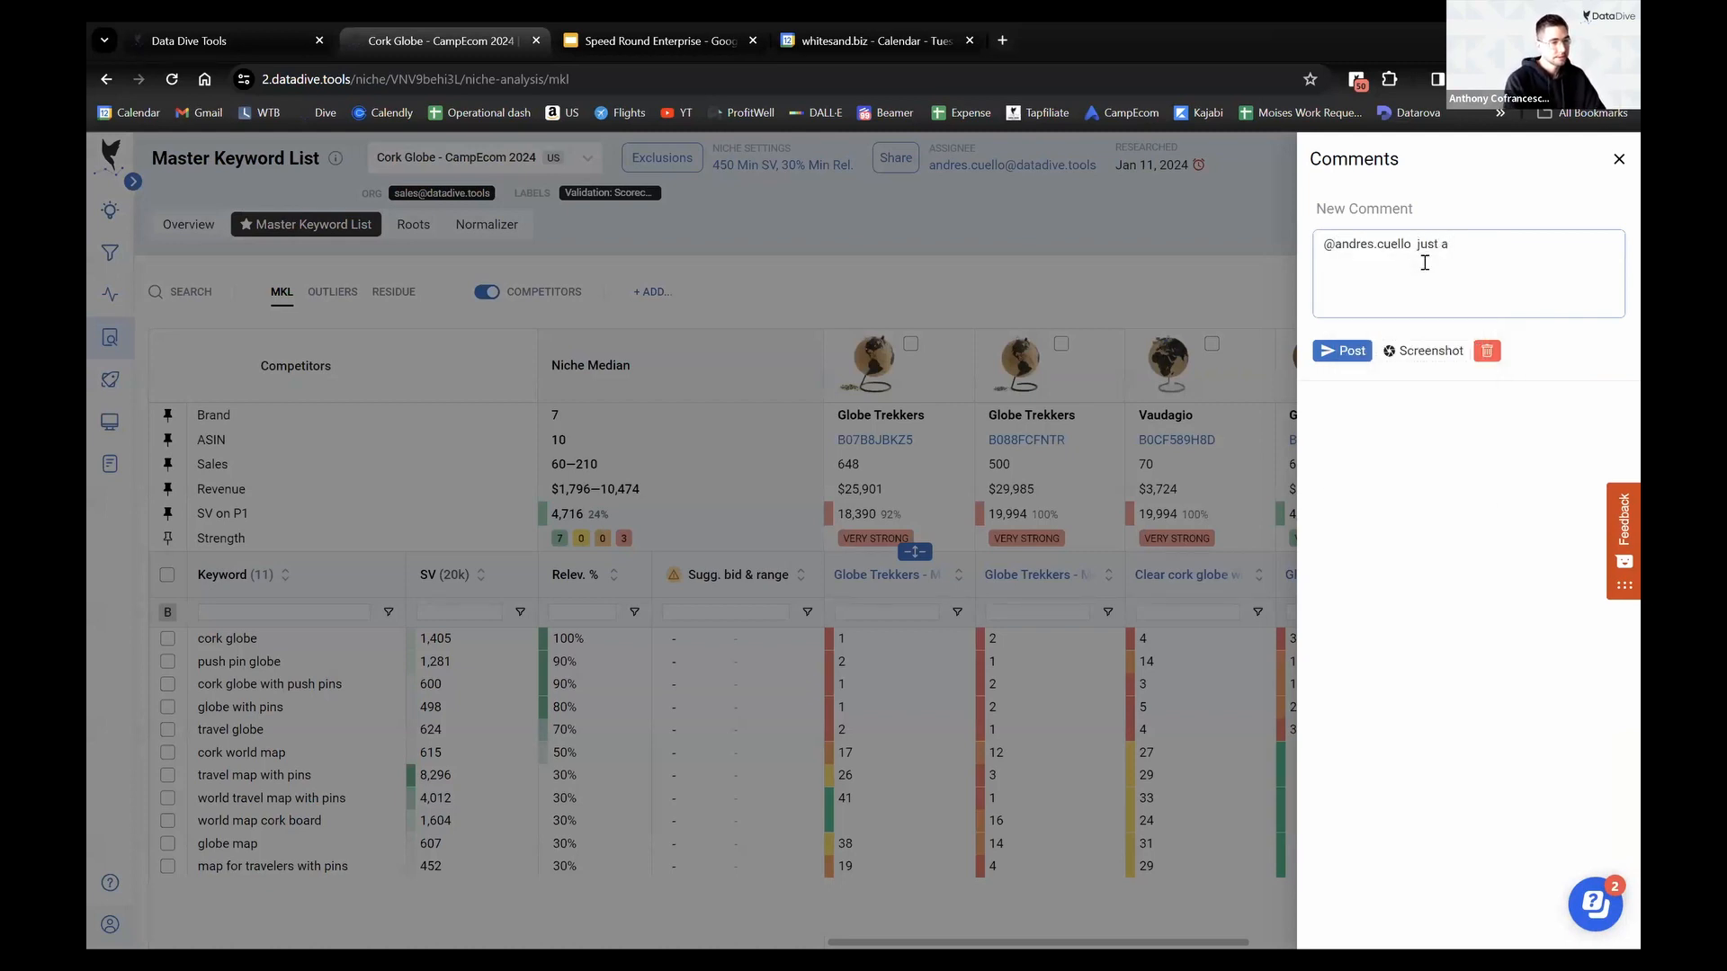
type("dsigned ohis cork globe for valid")
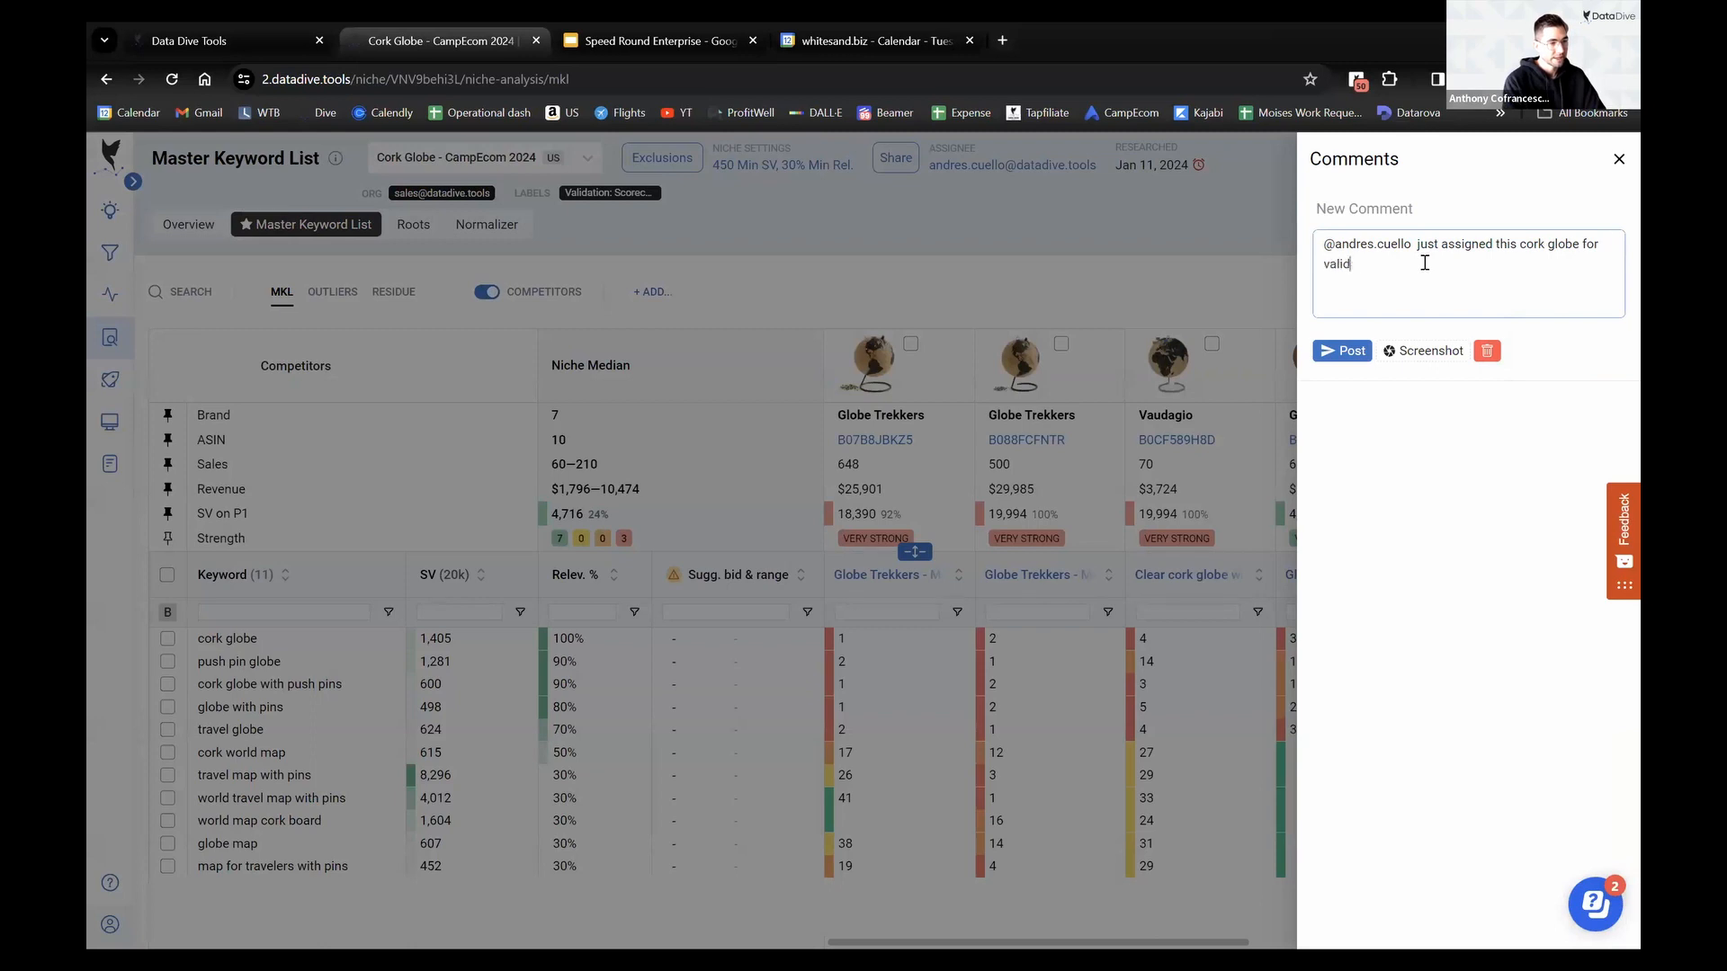
type("ation. Please")
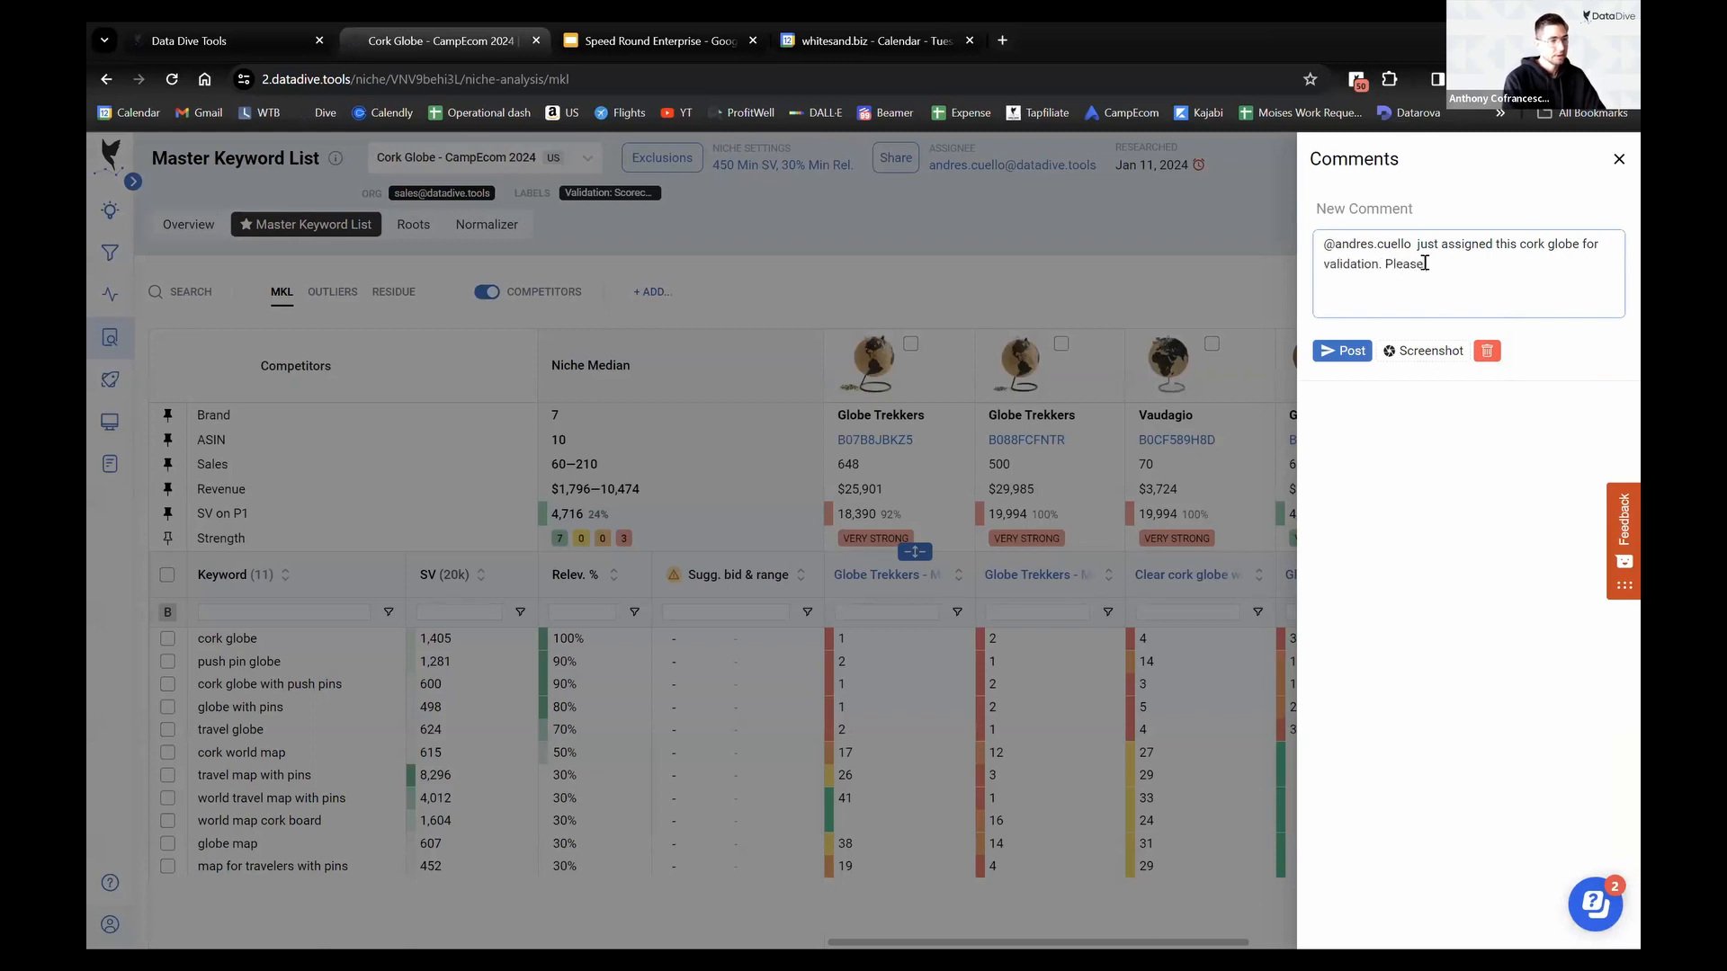
type(" fill out scor")
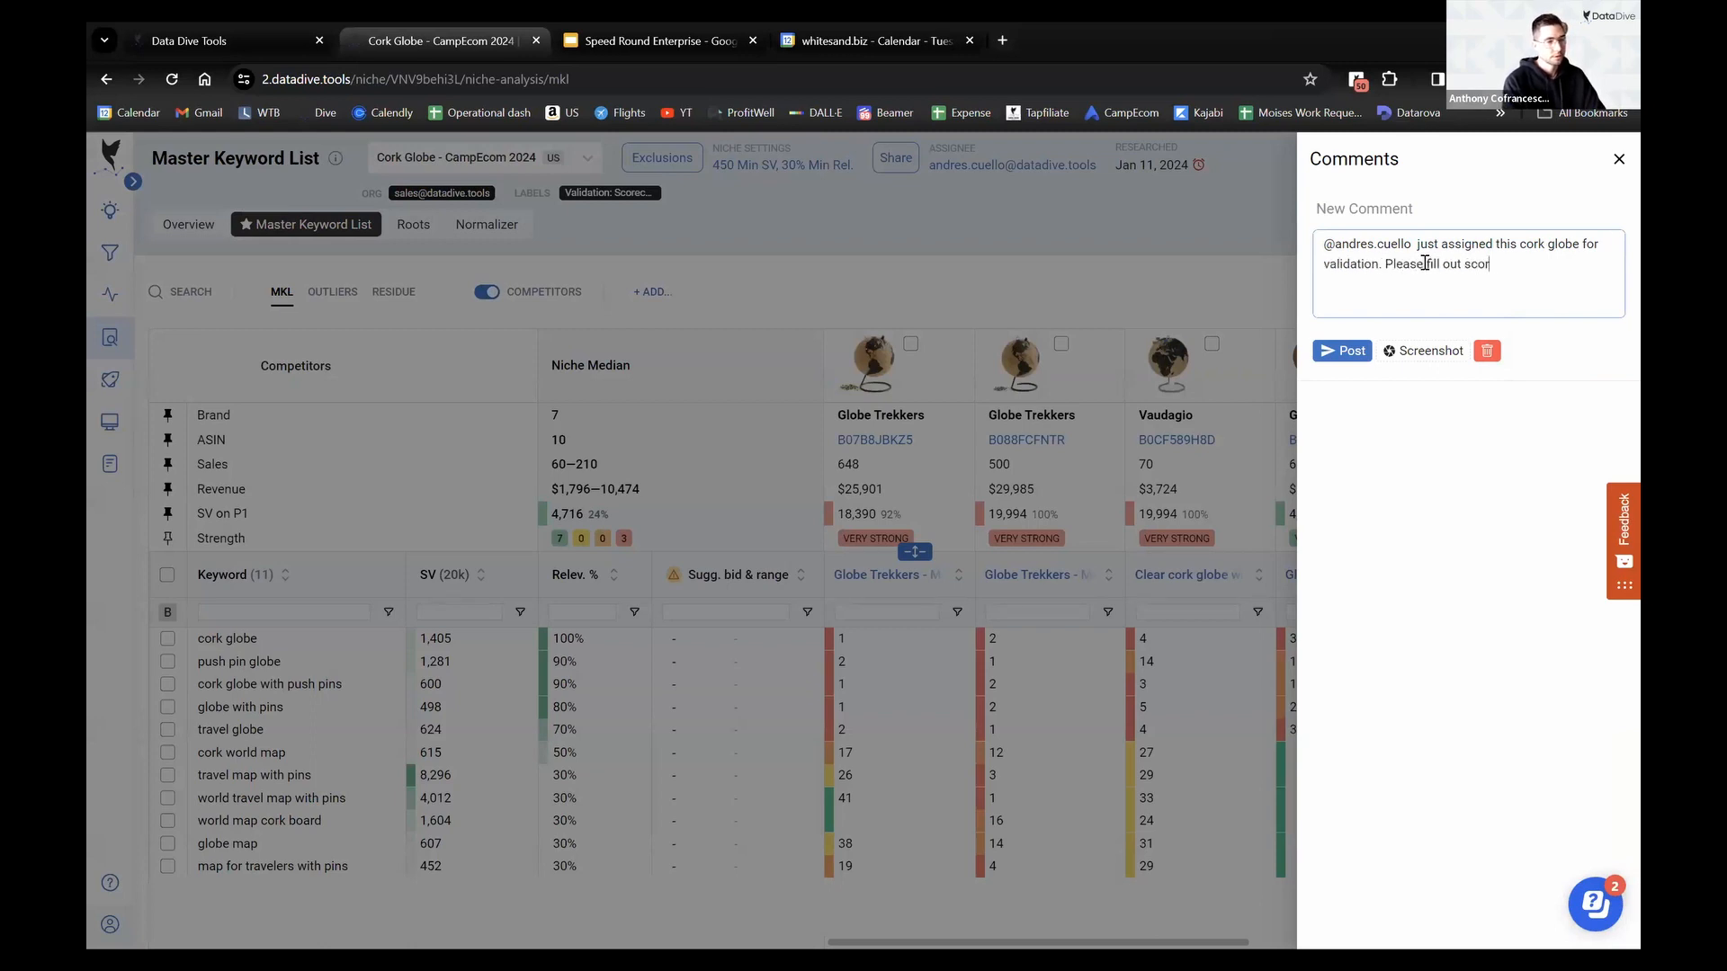
type("ecard + profits tool ")
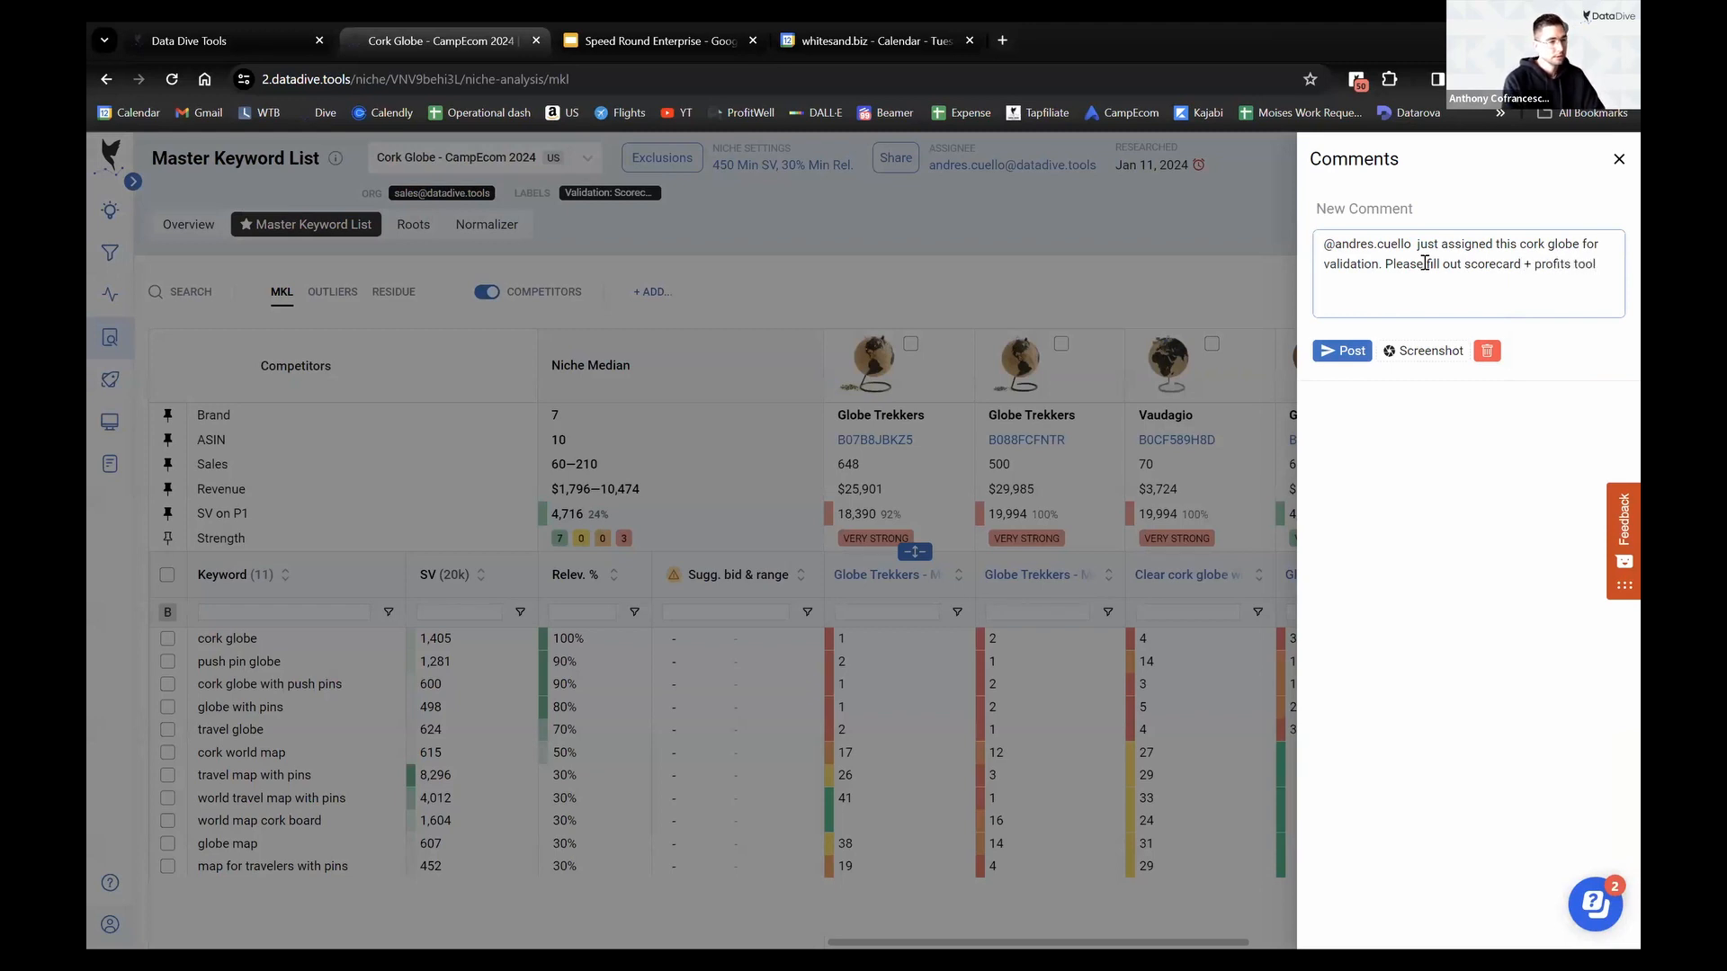
Finish the comment with "and reassign to", a mention of the niche's previous assignee and "when completed / in pass or fail", and post it
type("and reassign to @bry")
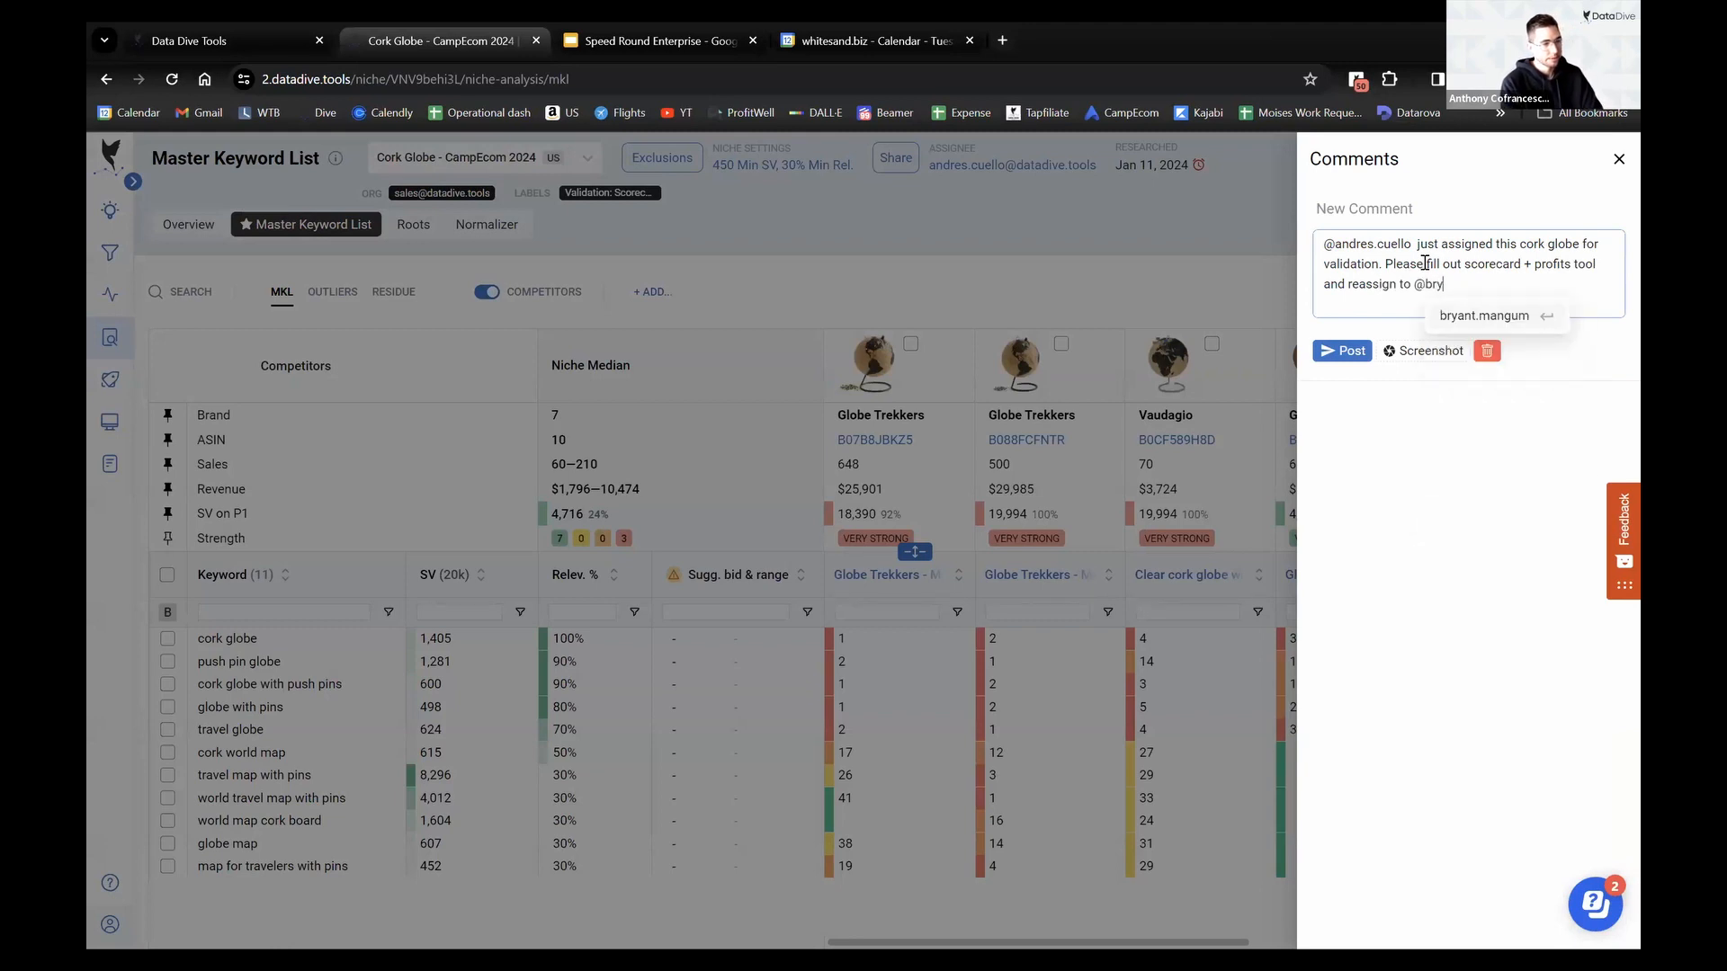
key("Return")
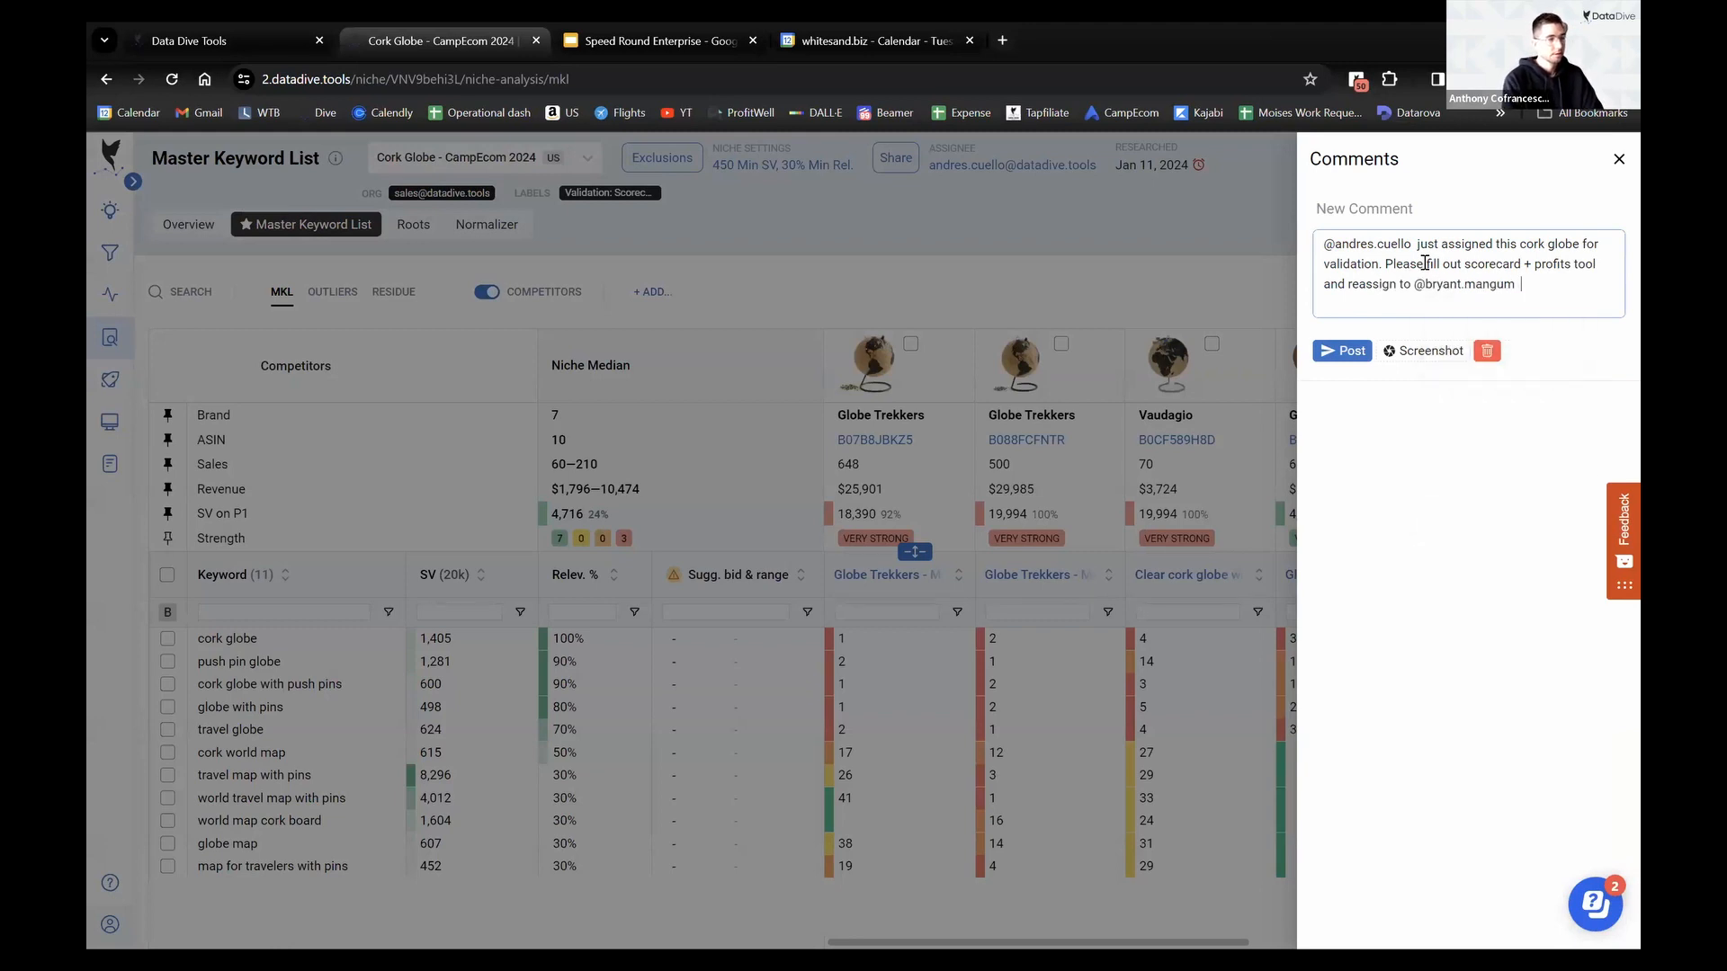
type("when co")
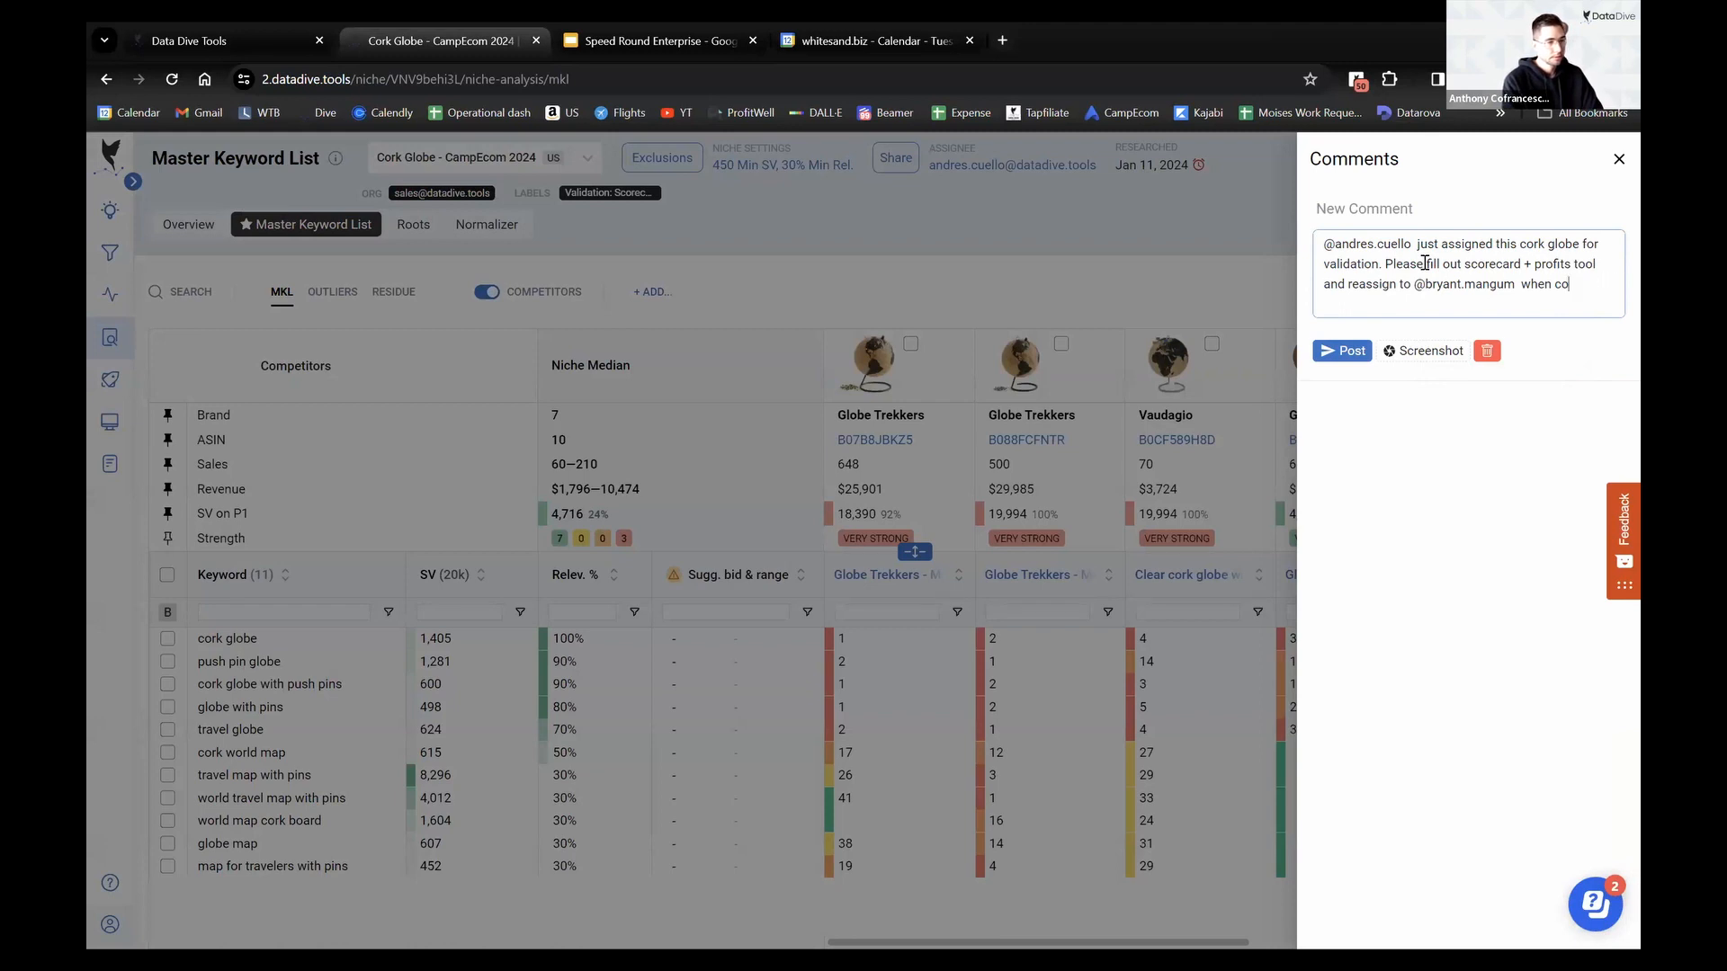
type("cmplleted / in pass or fail")
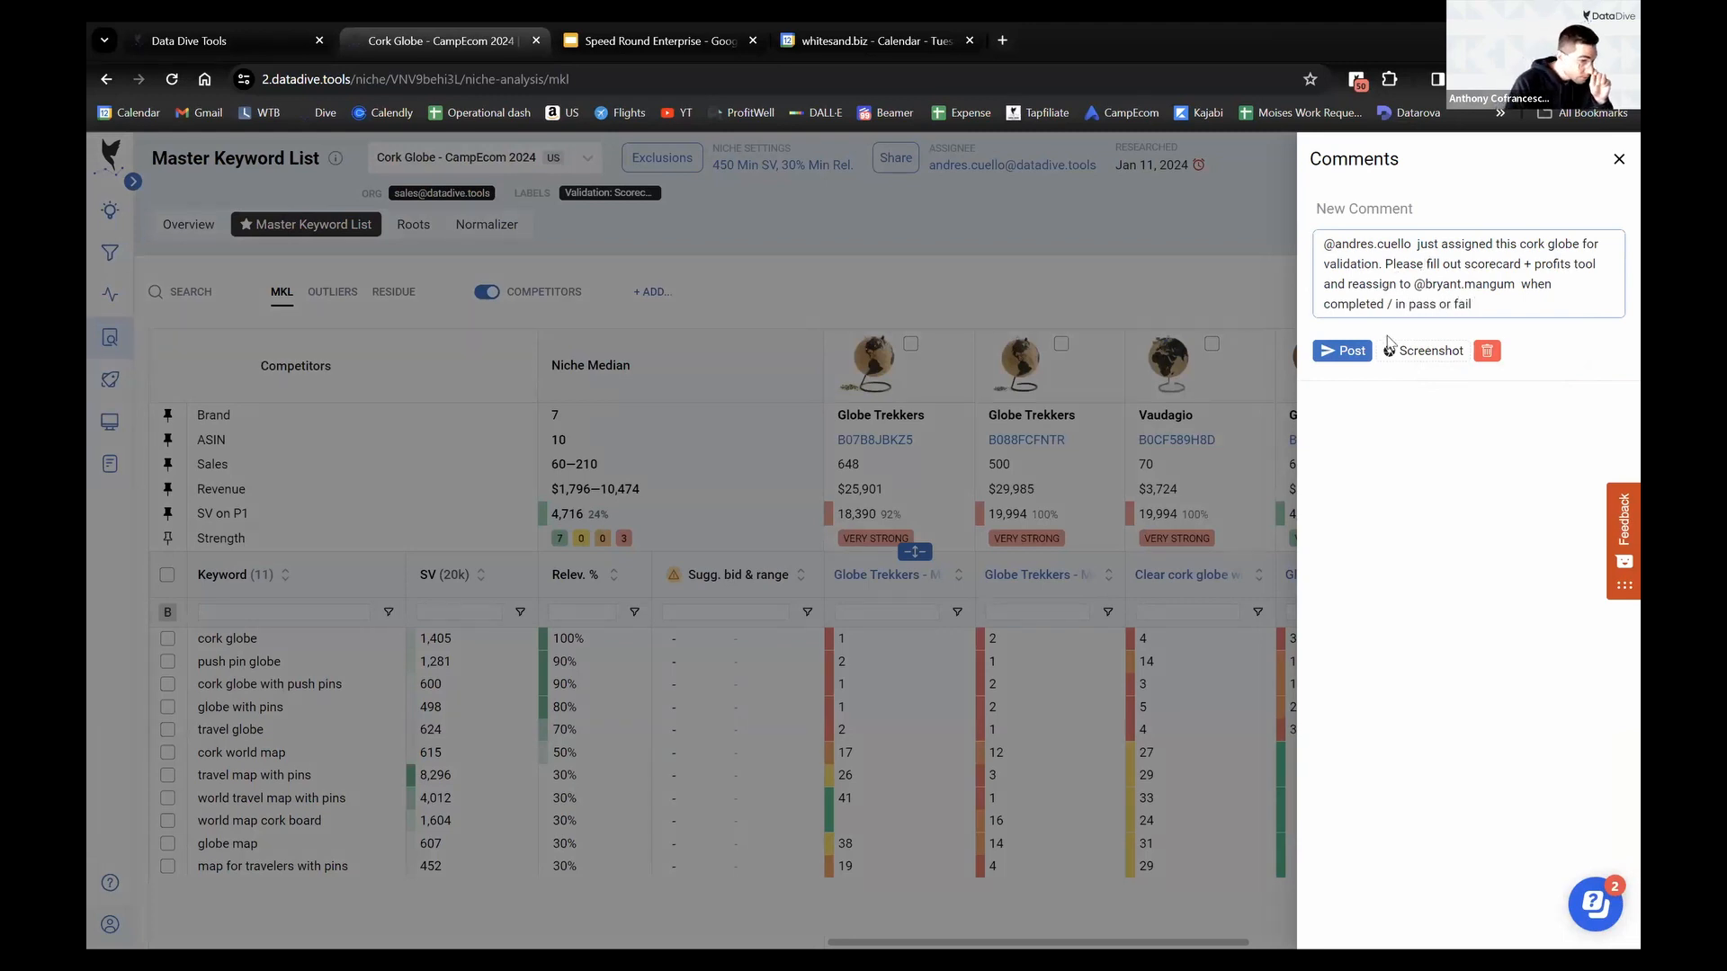
left_click(1349, 351)
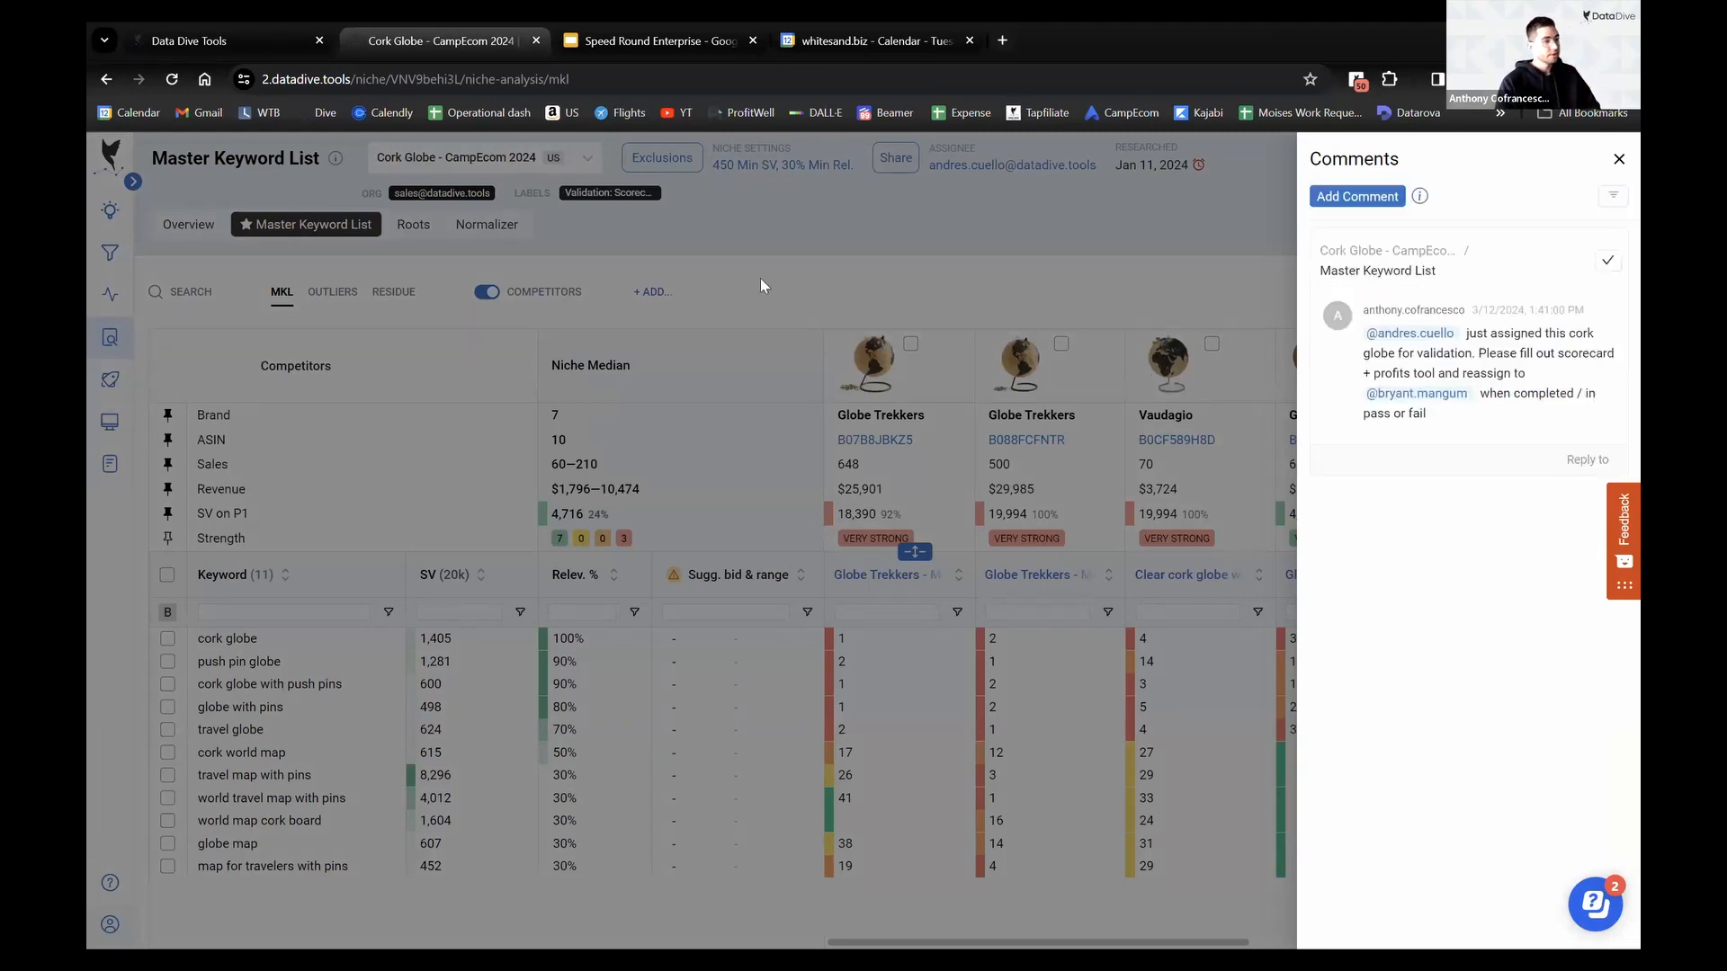
left_click(1111, 248)
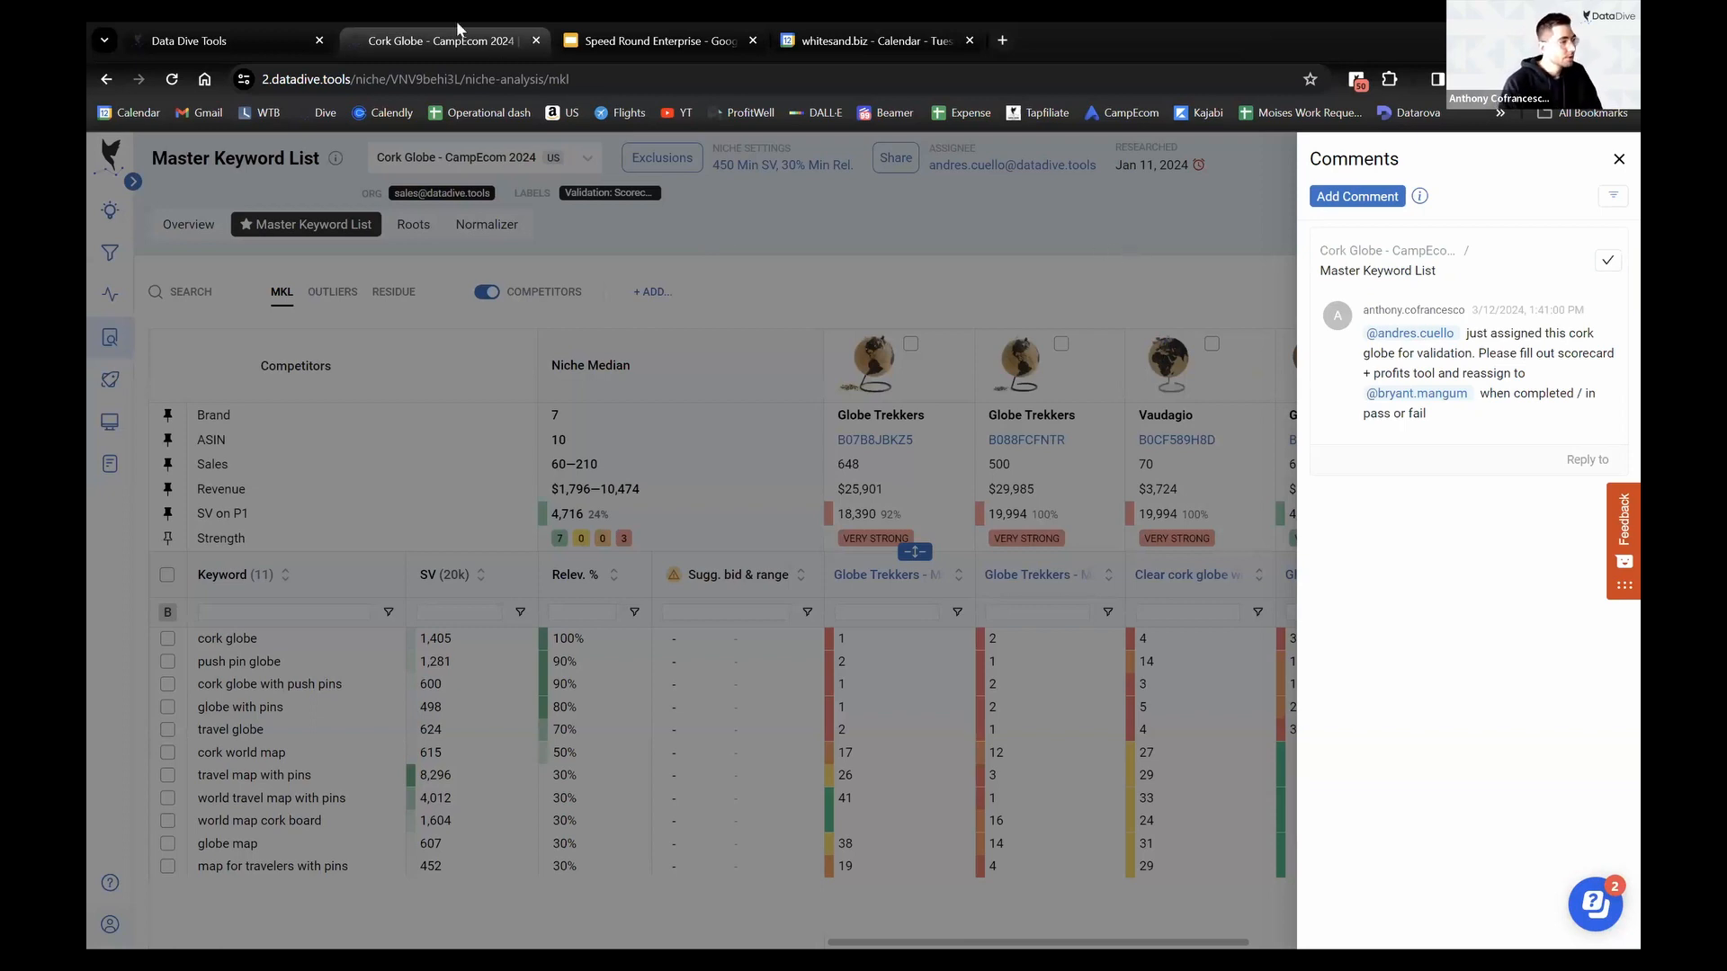
Return to the pipeline board and move the Cork Globe - CampEcom 2024 niche through Validation: Profits to the Pass column
left_click(225, 40)
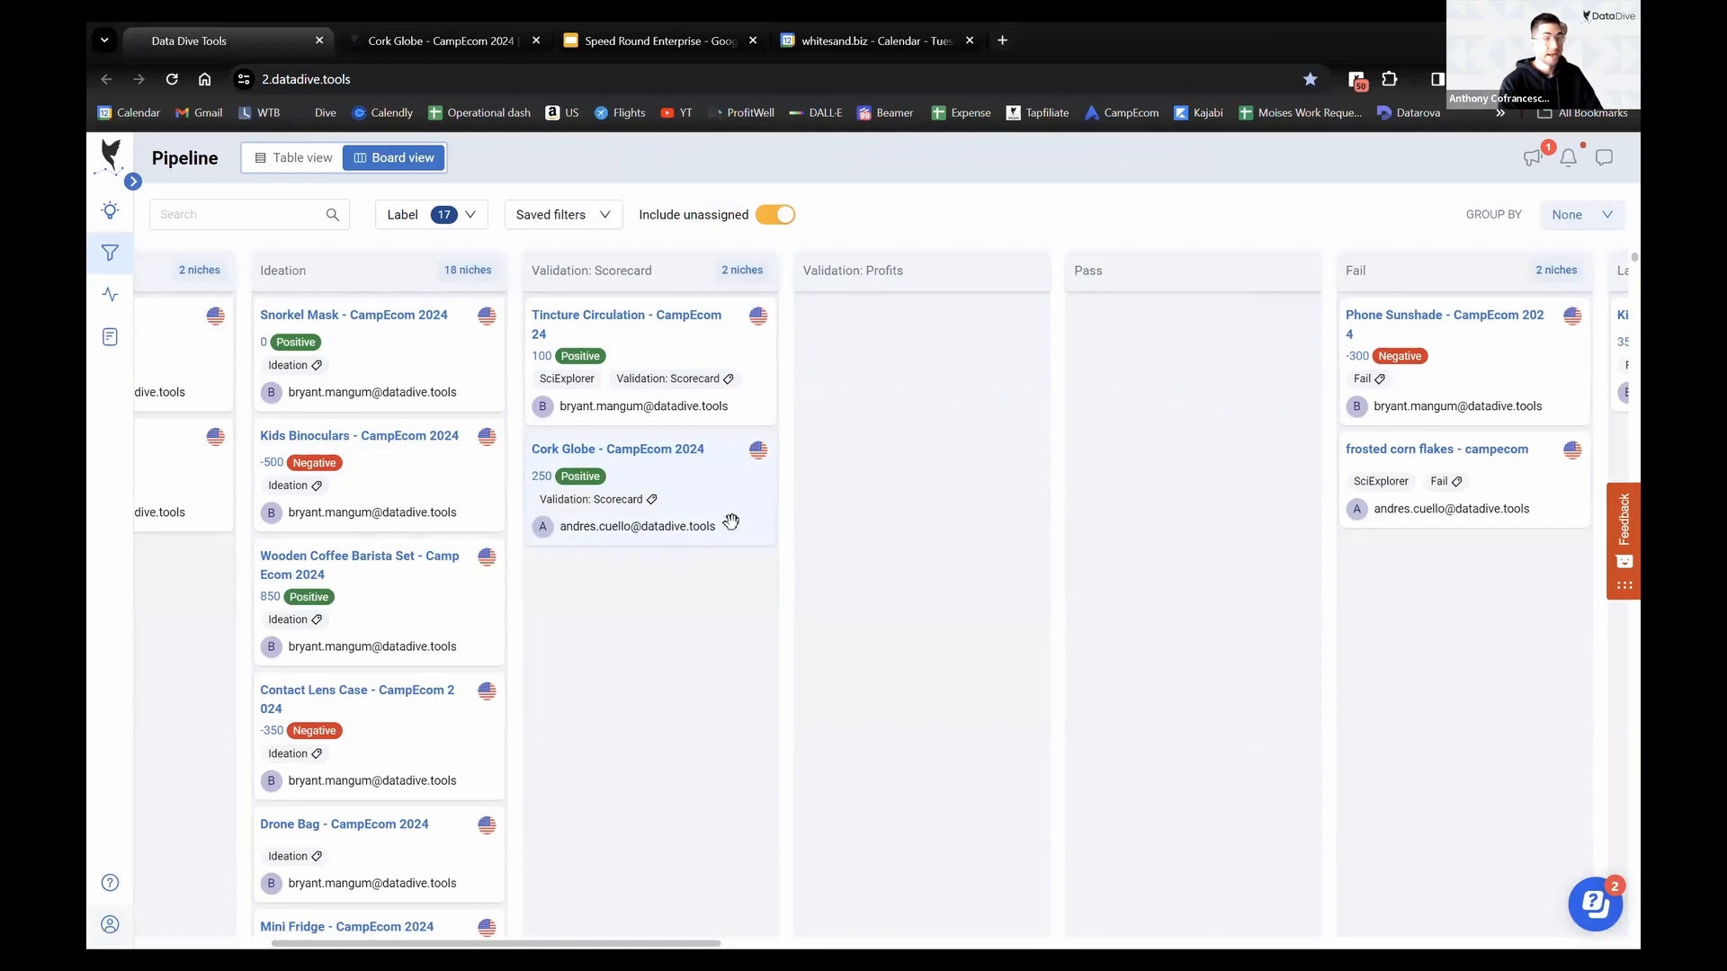
left_click_drag(693, 478, 974, 416)
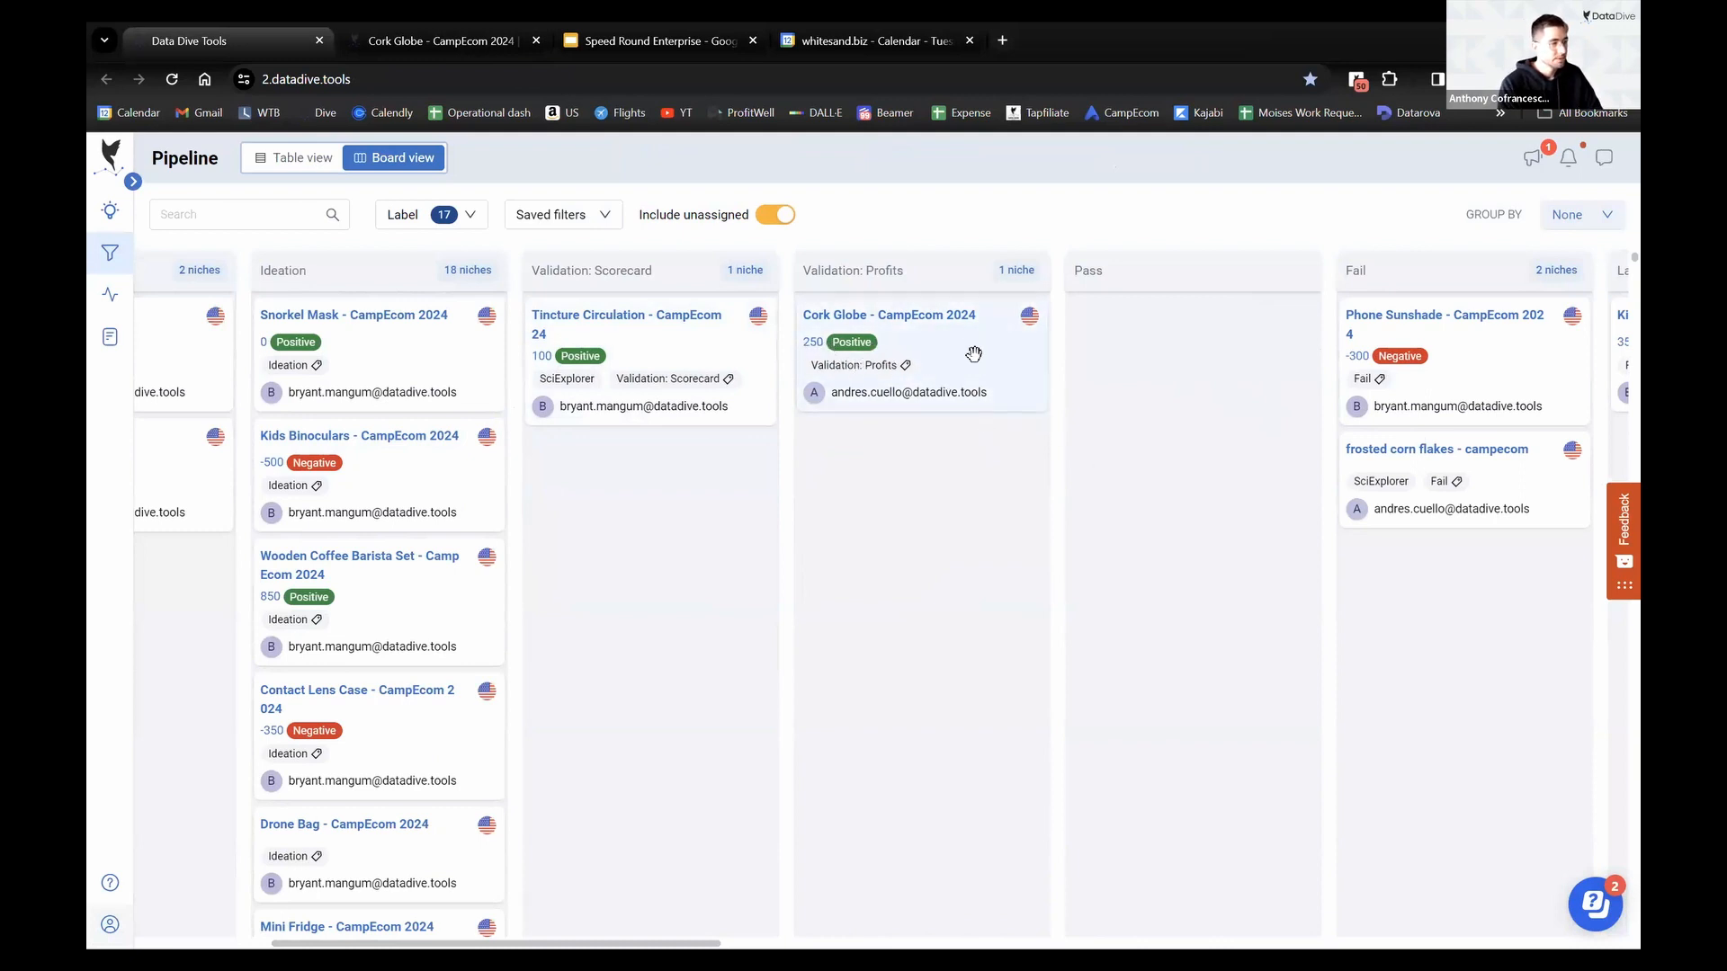
left_click_drag(973, 354, 1194, 409)
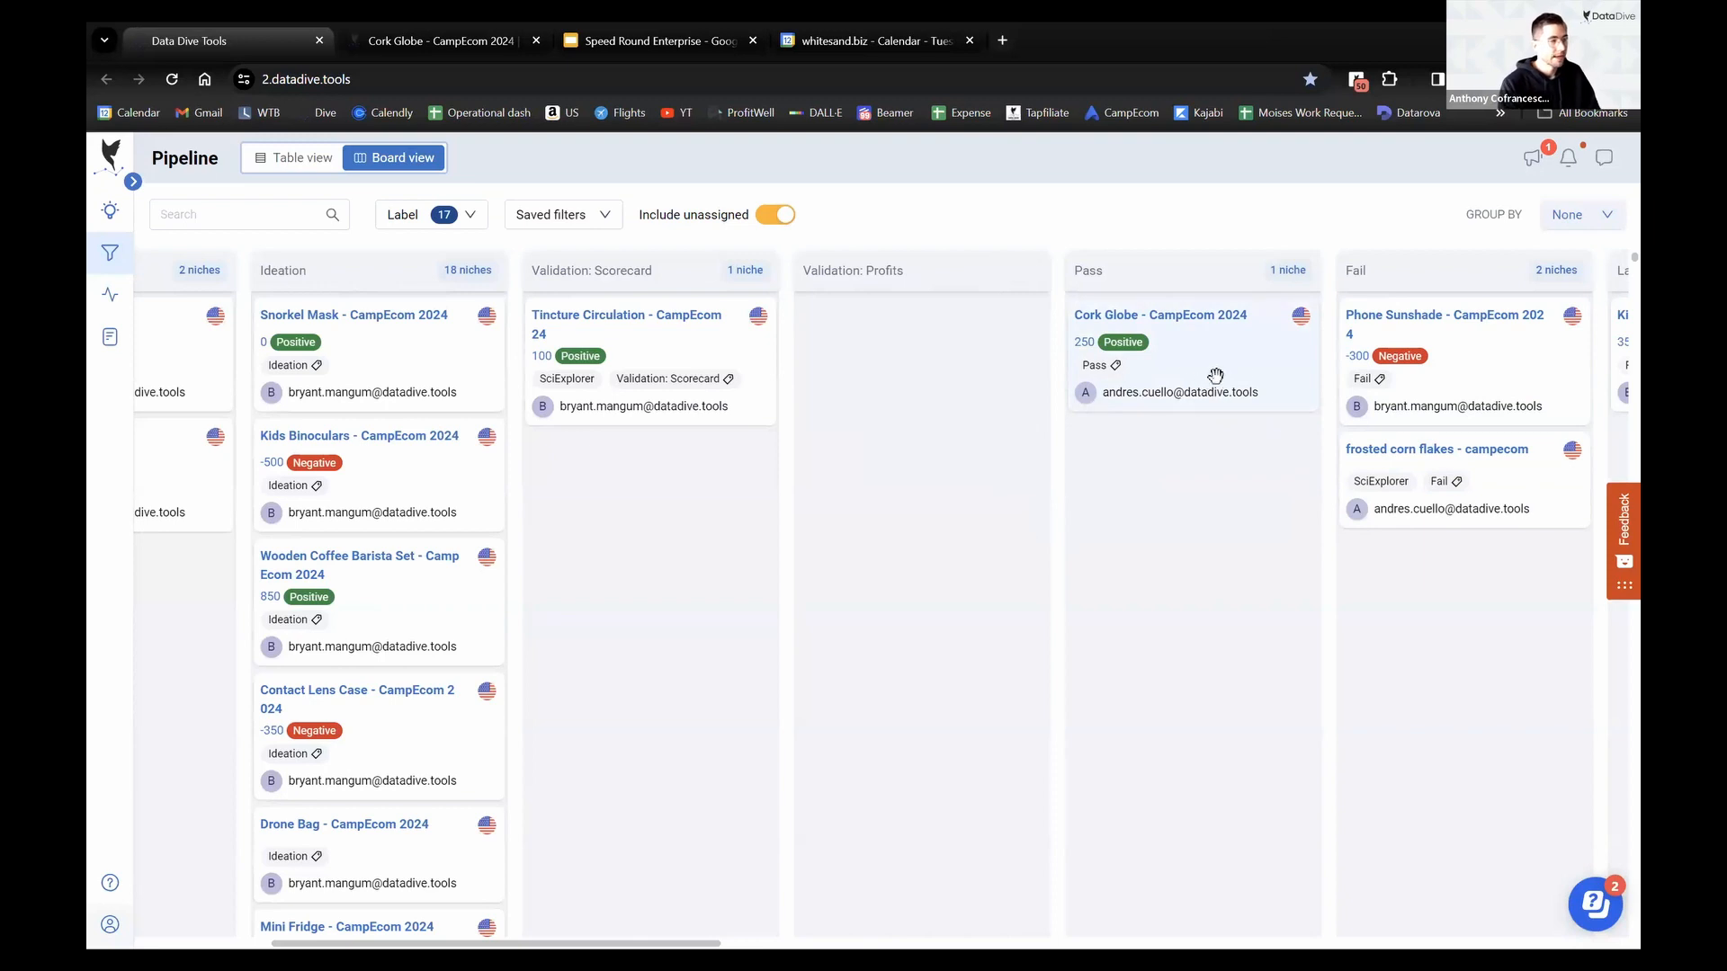
left_click(1195, 388)
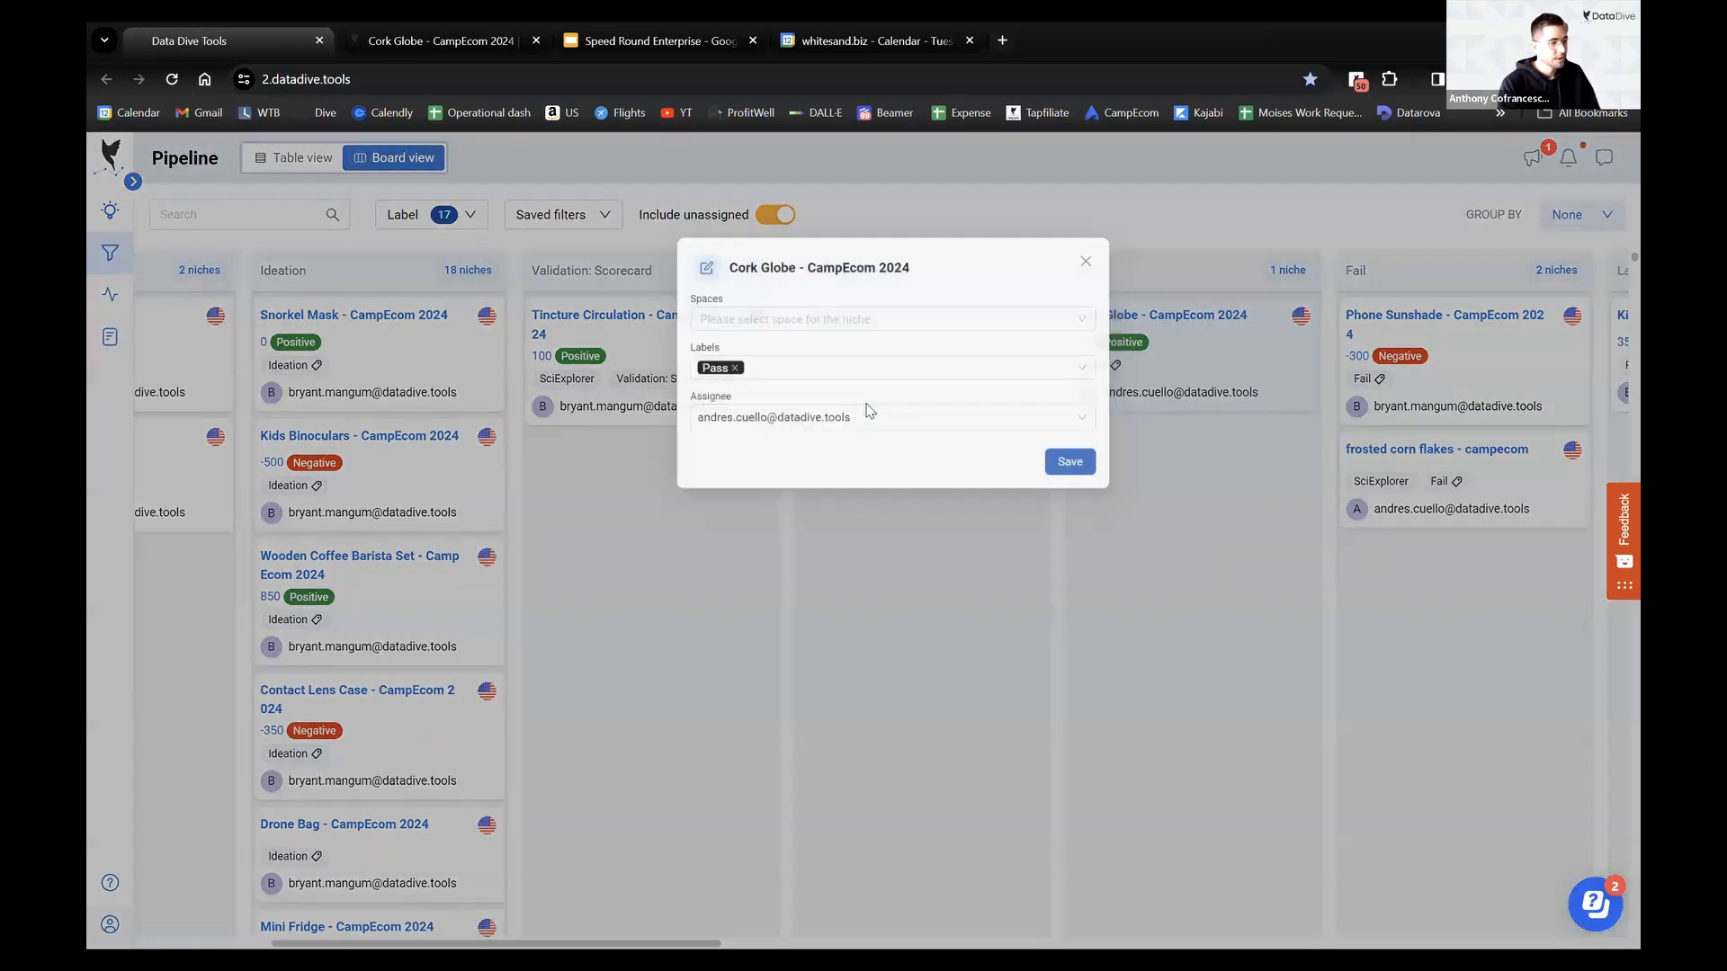
left_click(1050, 423)
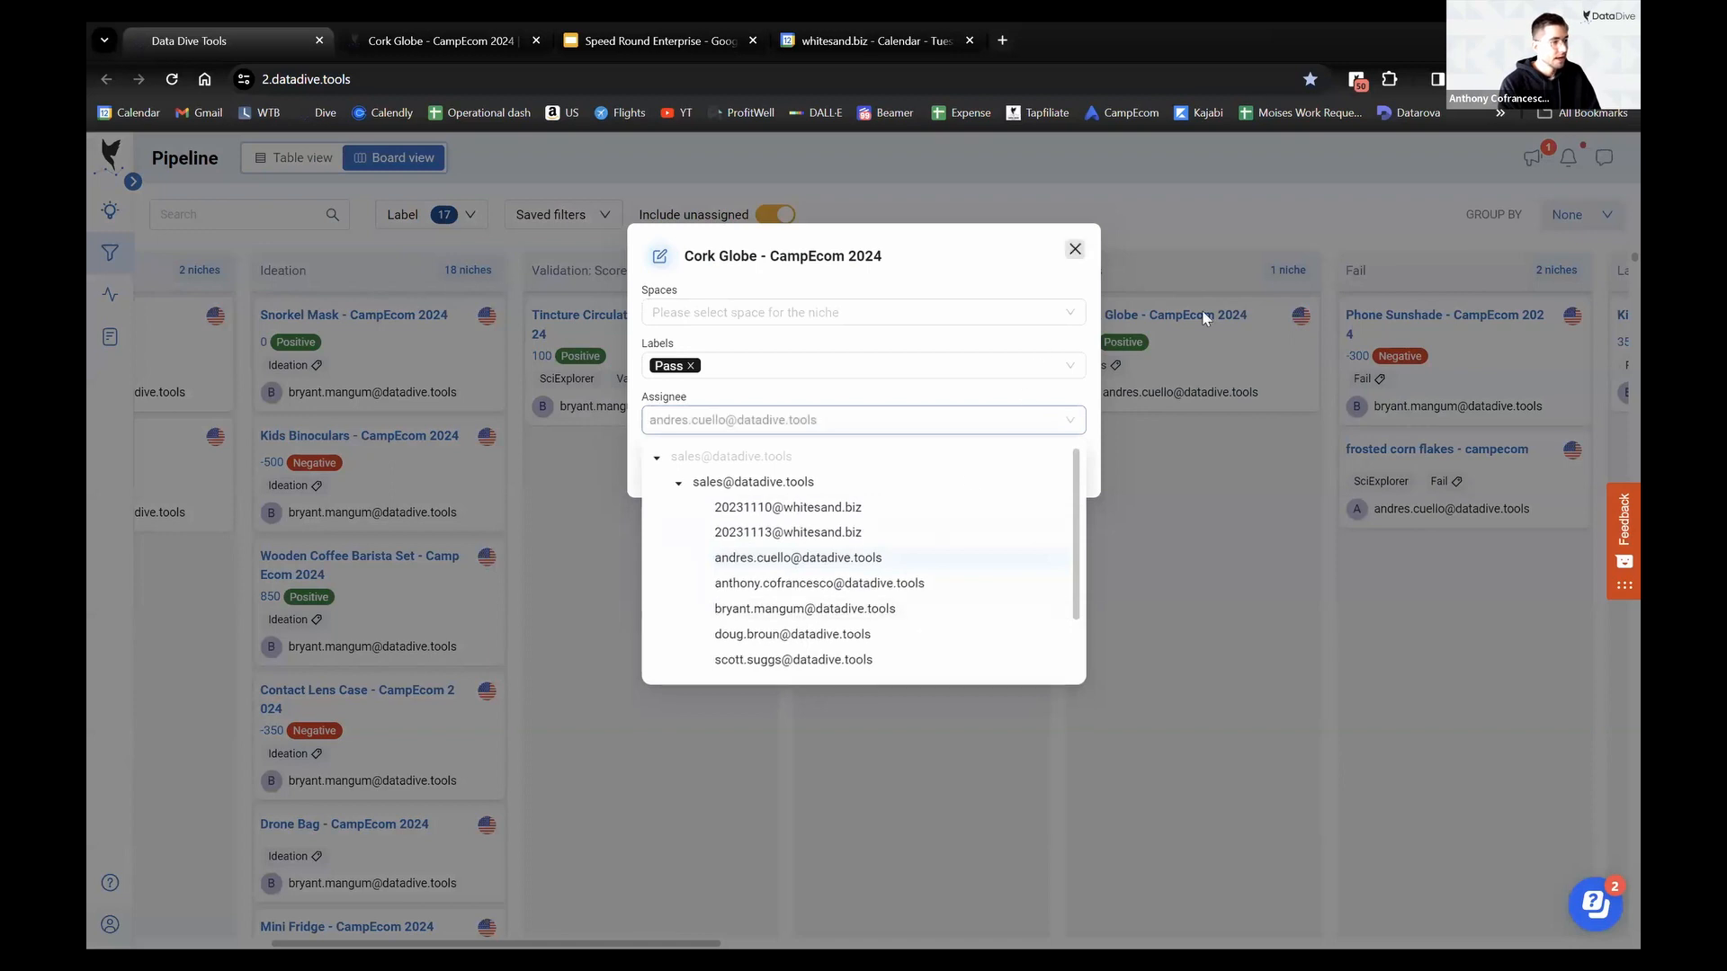
left_click(1315, 517)
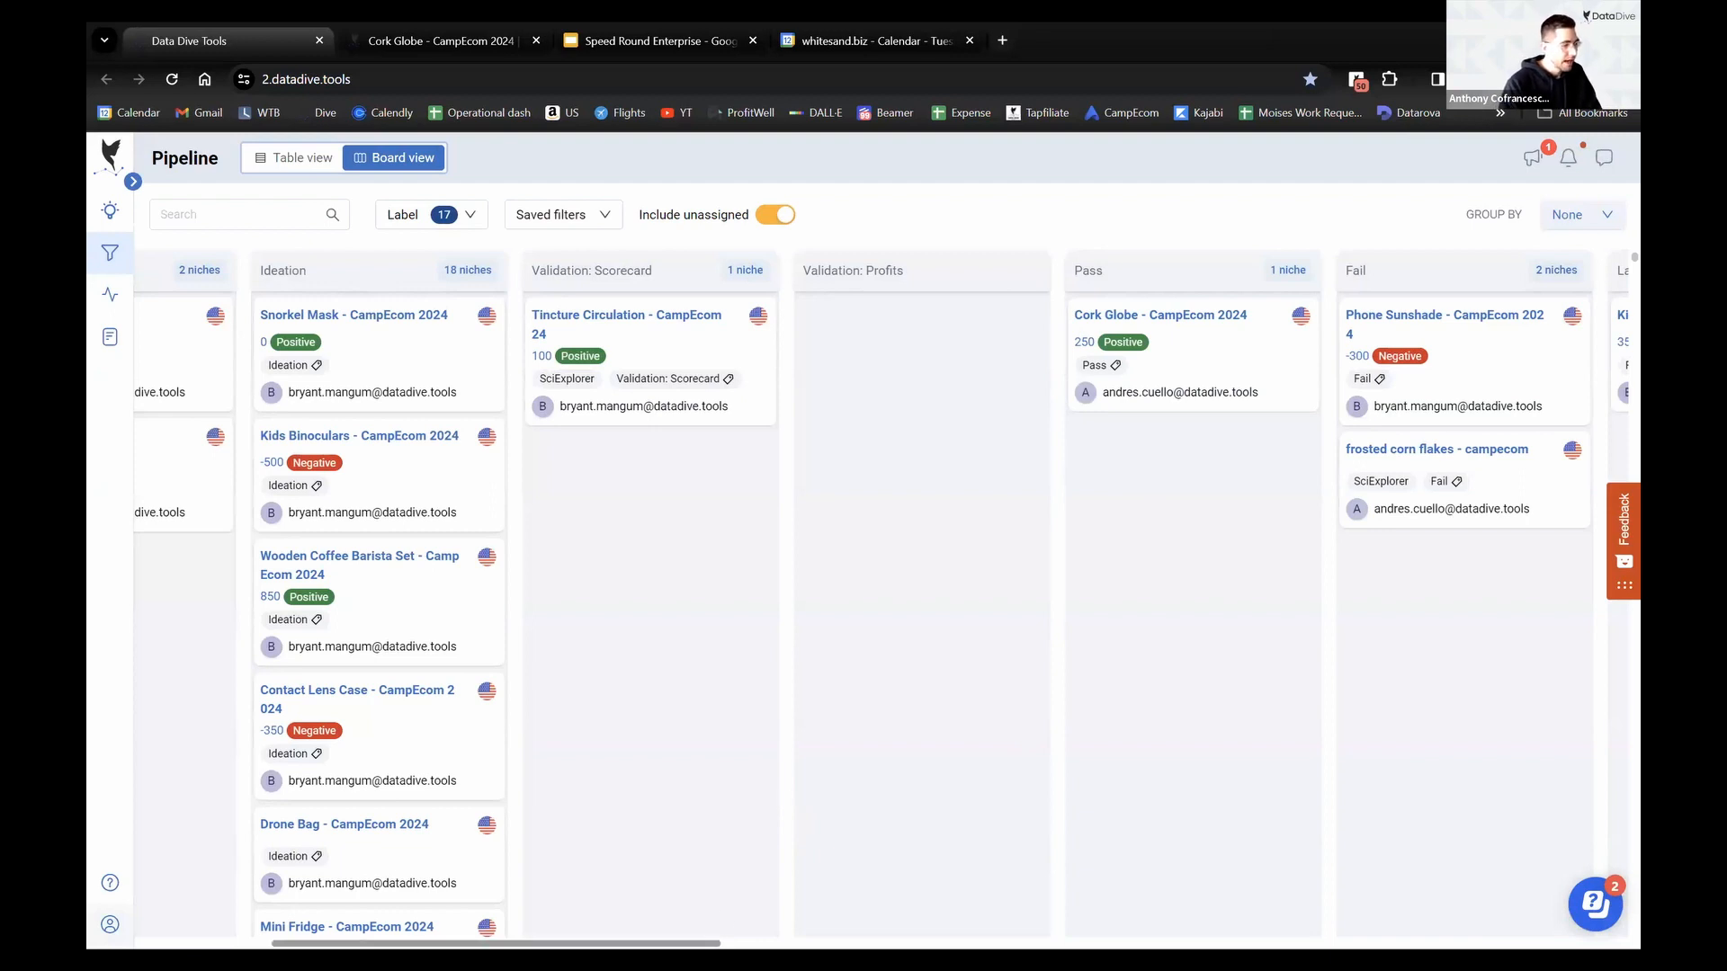
Move the Cat Tree OH niche from the Optimize SEO column to Pre Optimization Holding
scroll(798, 926, "right", 3)
scroll(643, 926, "left", 3)
scroll(639, 924, "left", 2)
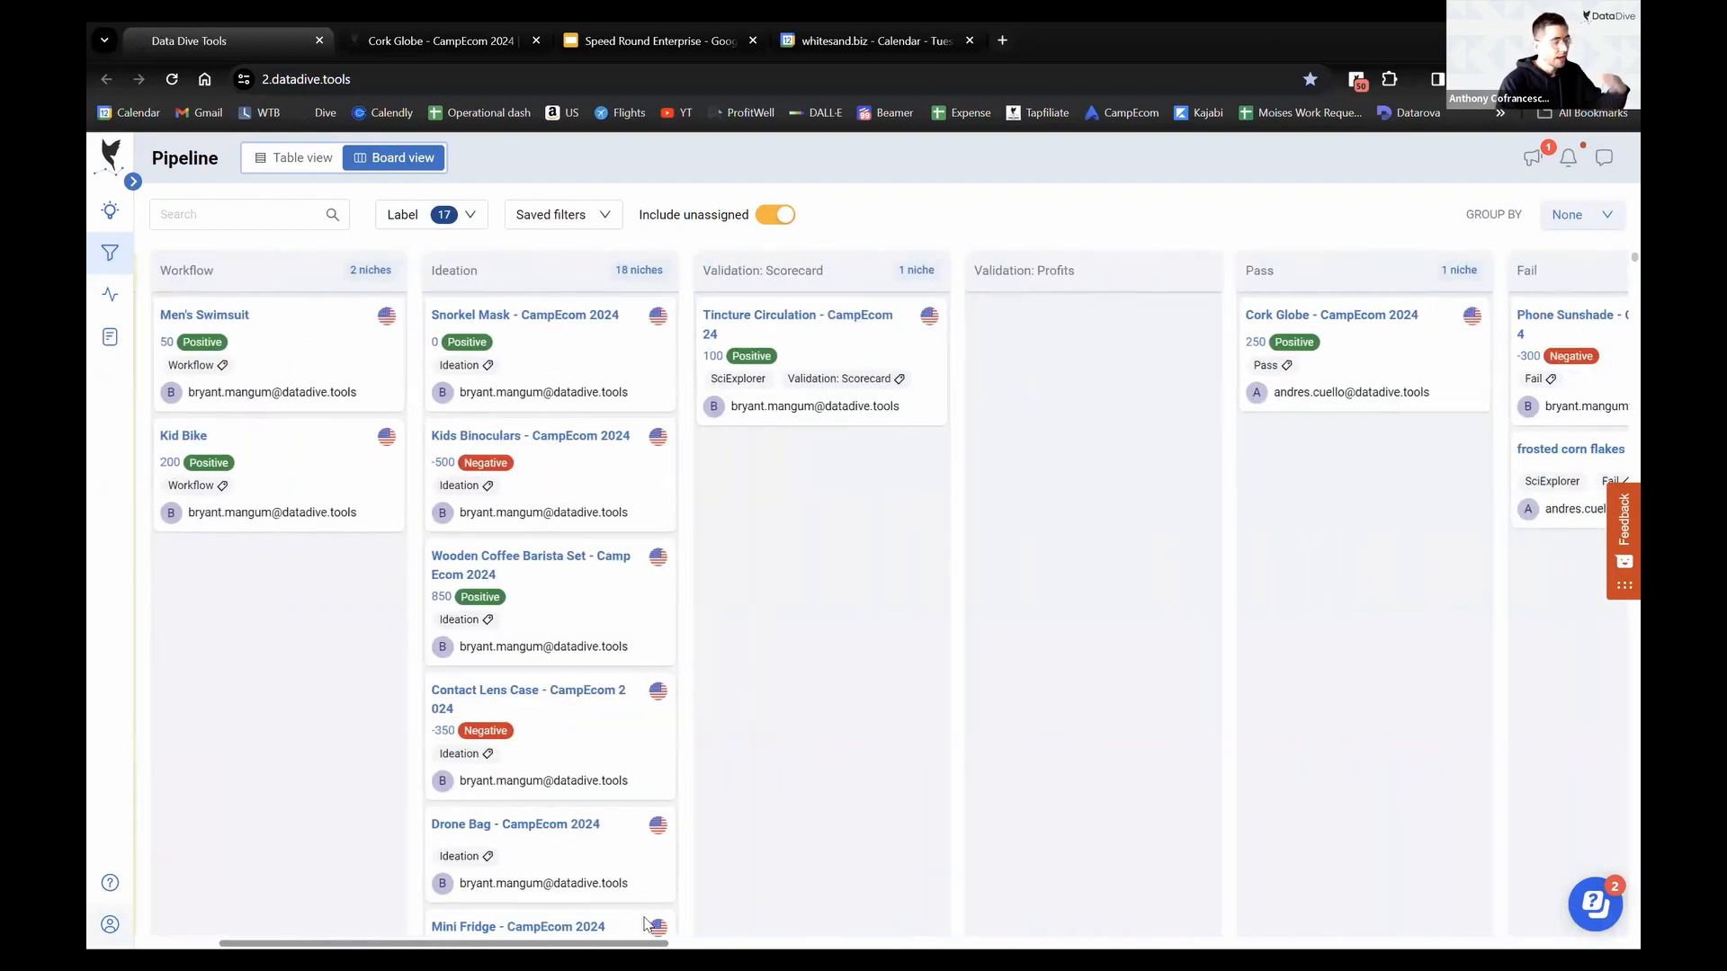
left_click_drag(644, 918, 1463, 917)
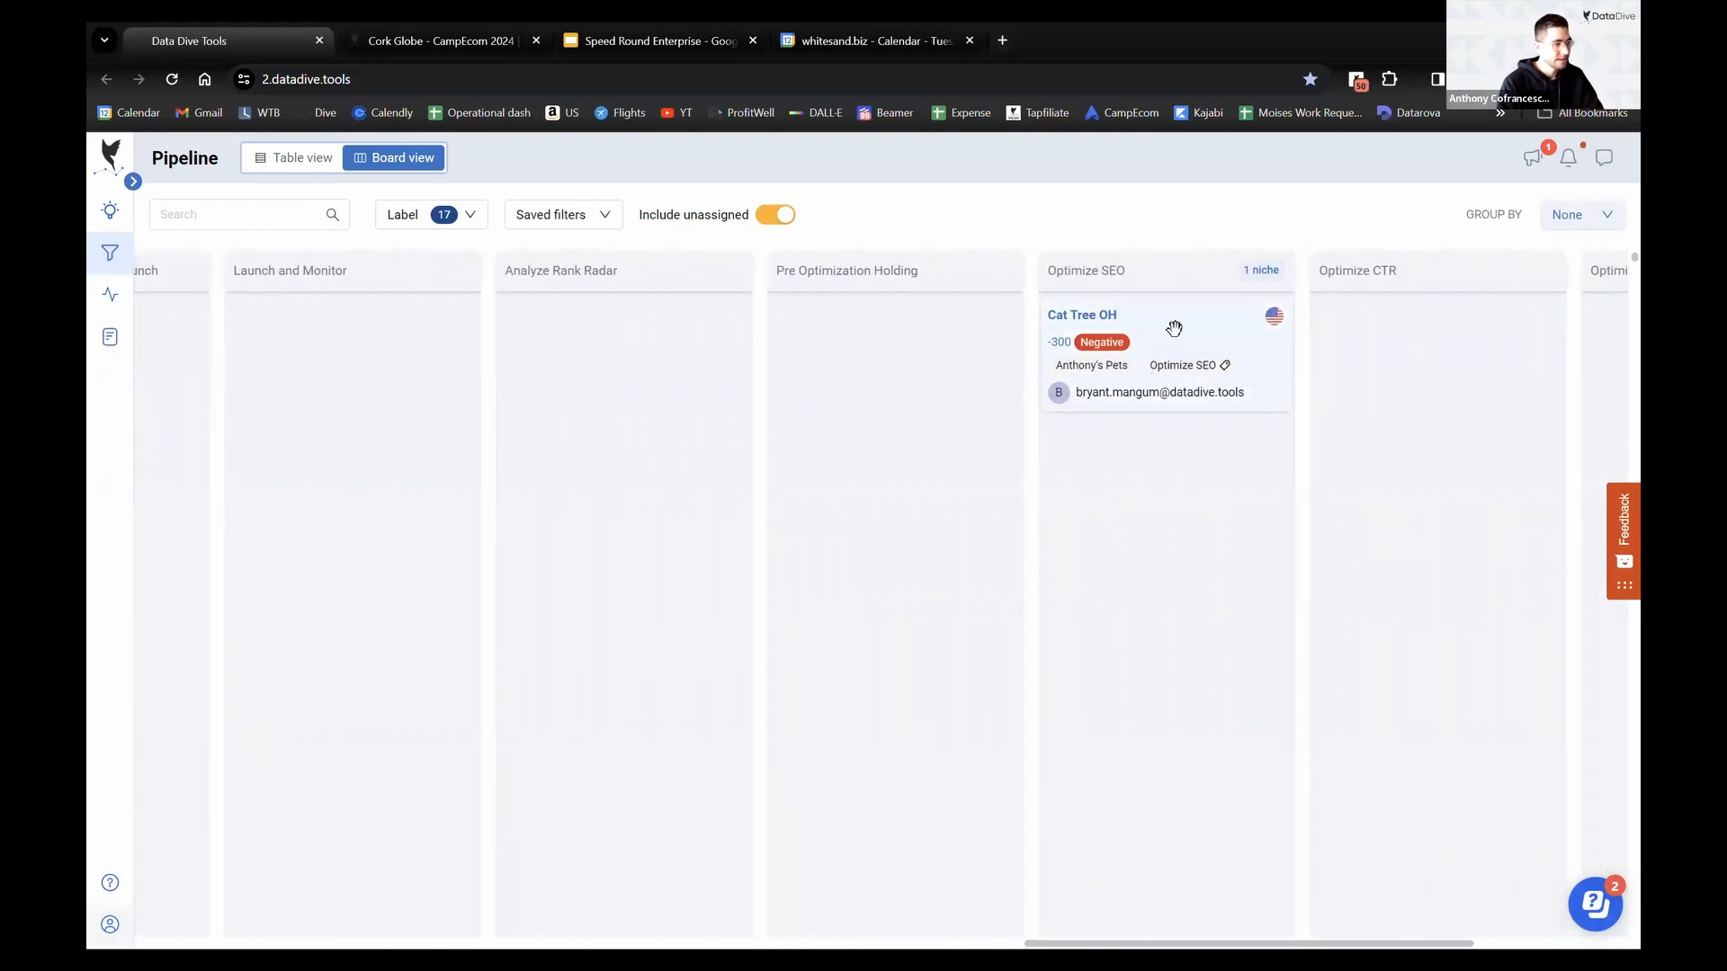
left_click_drag(1172, 329, 886, 346)
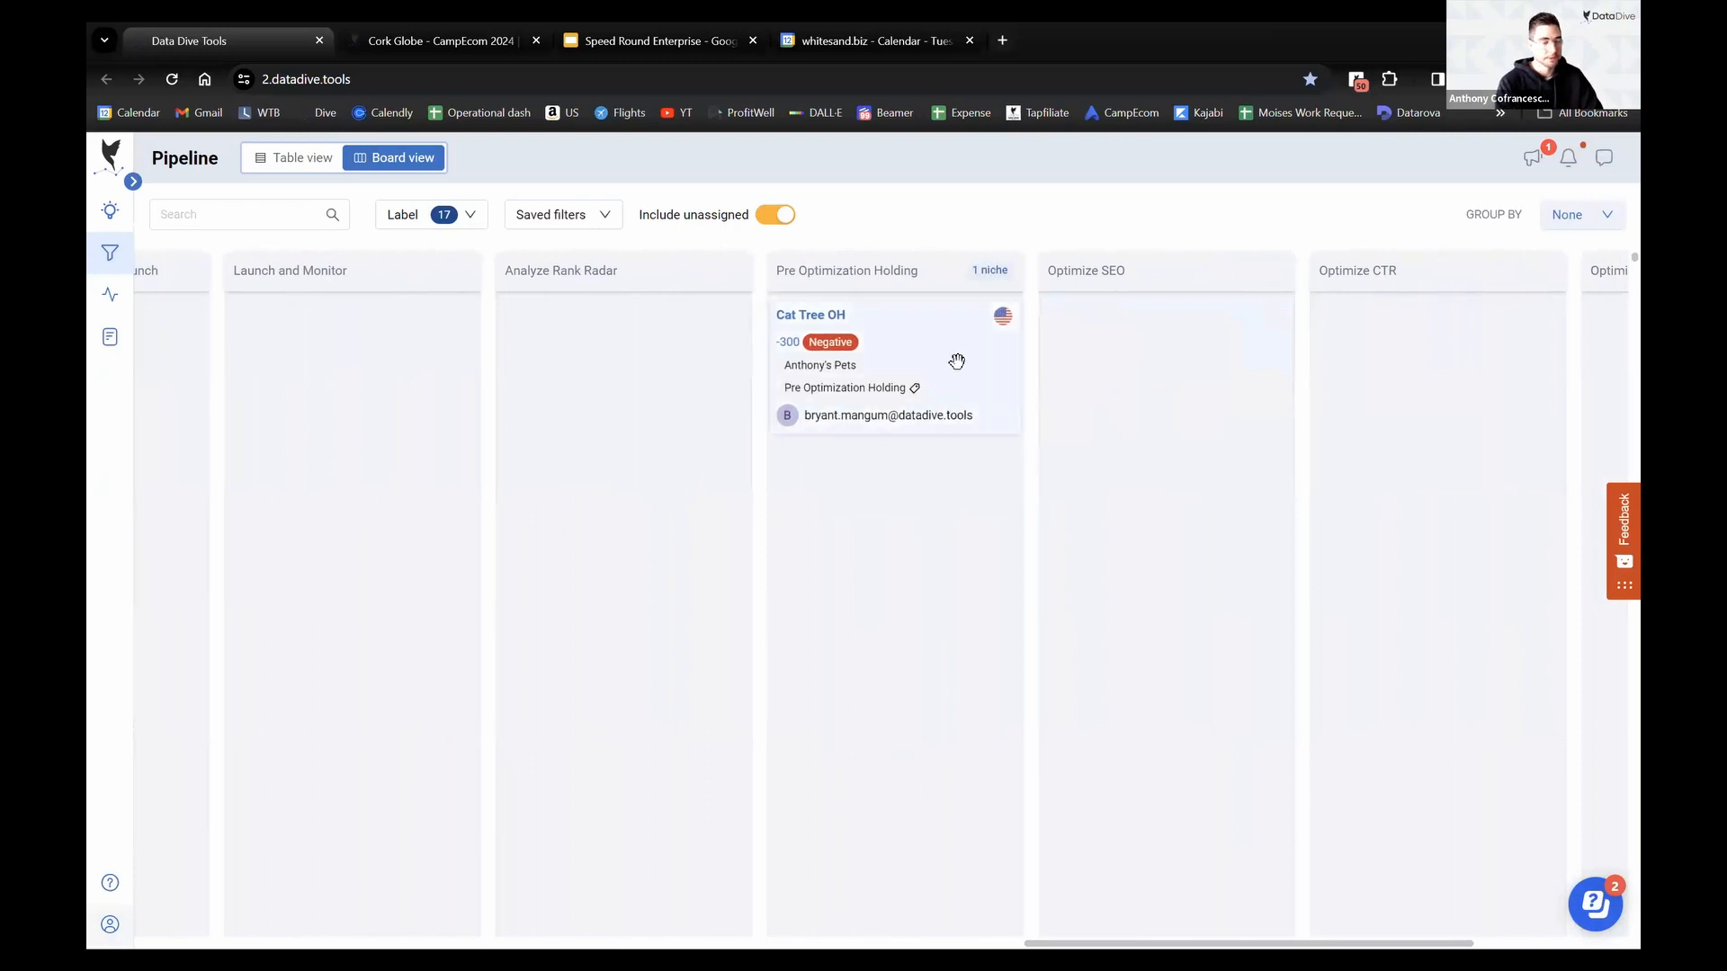
Edit the Cat Tree OH niche and select the teammate responsible for SEO as its new assignee
left_click(862, 418)
left_click(752, 416)
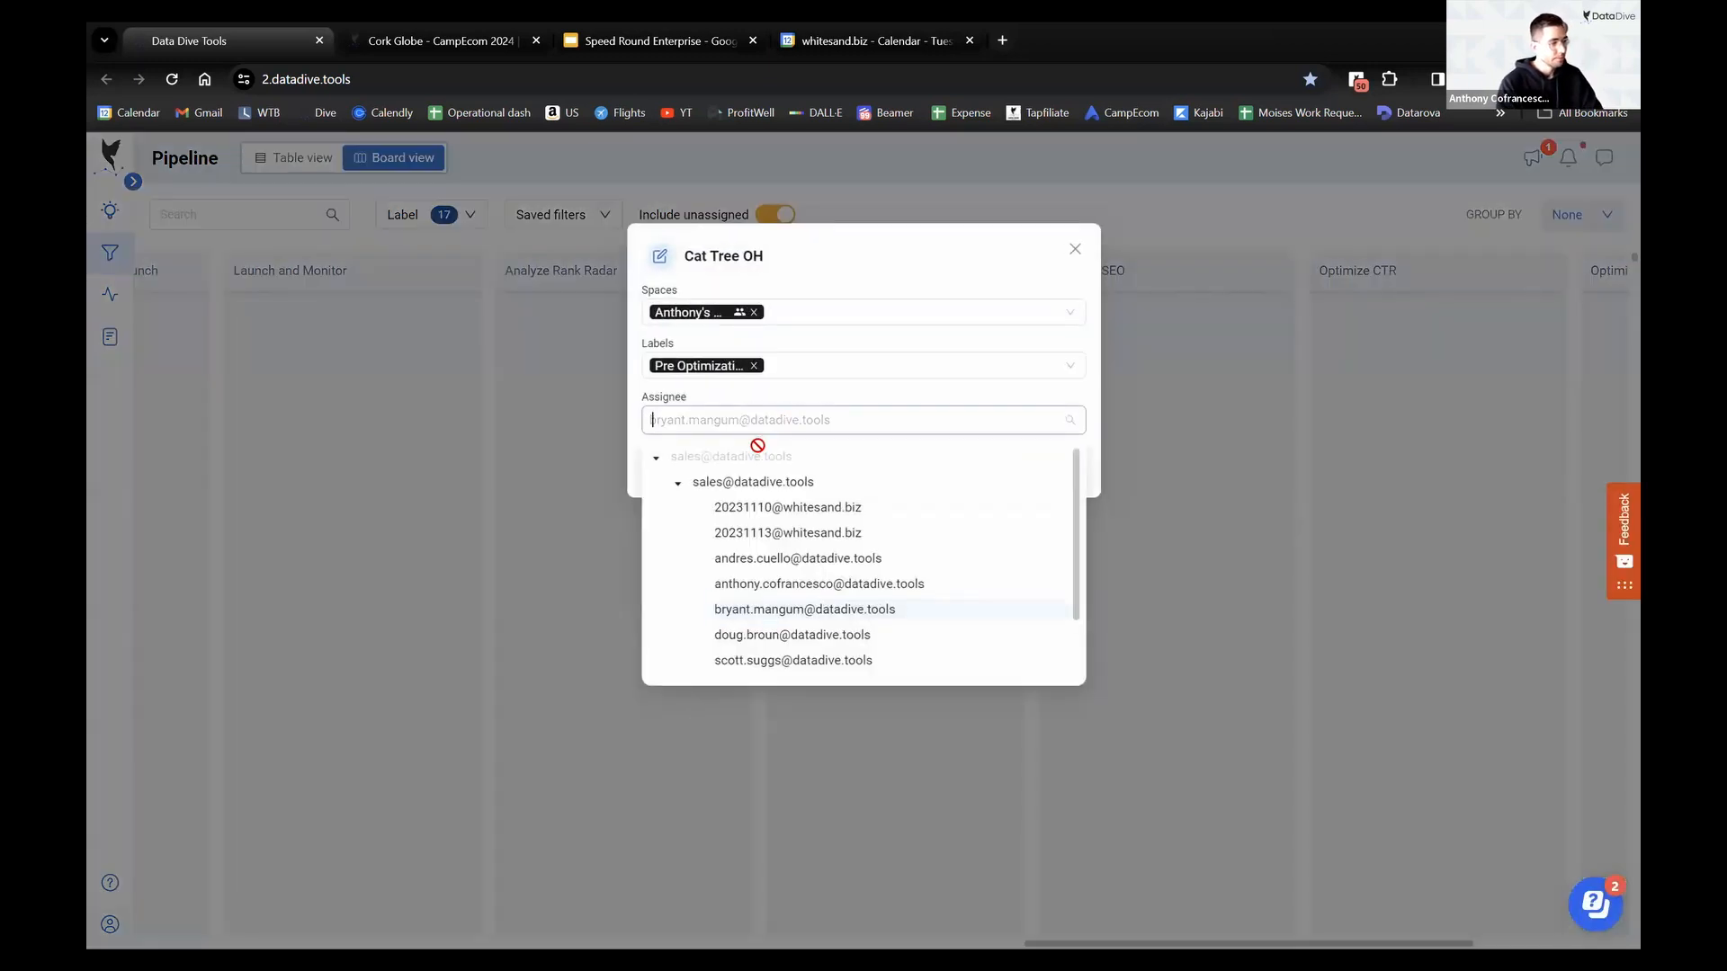
scroll(773, 602, "down", 1)
left_click(776, 593)
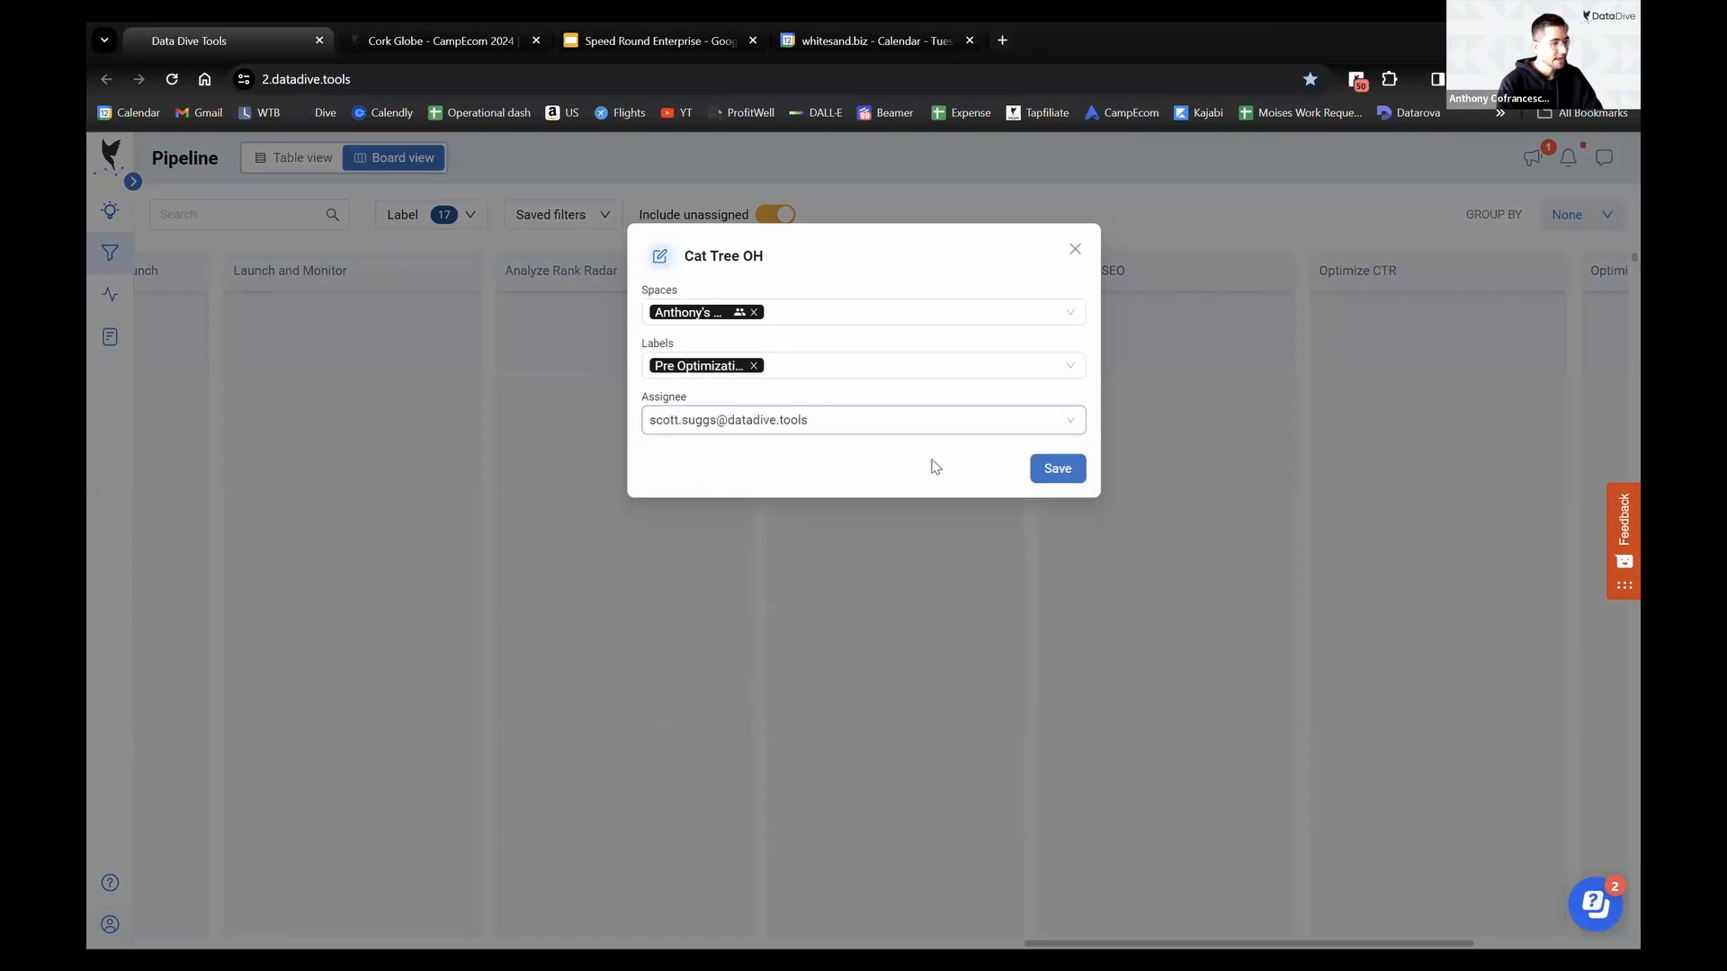
Replace the Cat Tree OH niche's label with Optimize SEO and save the niche
left_click(753, 365)
left_click(1017, 371)
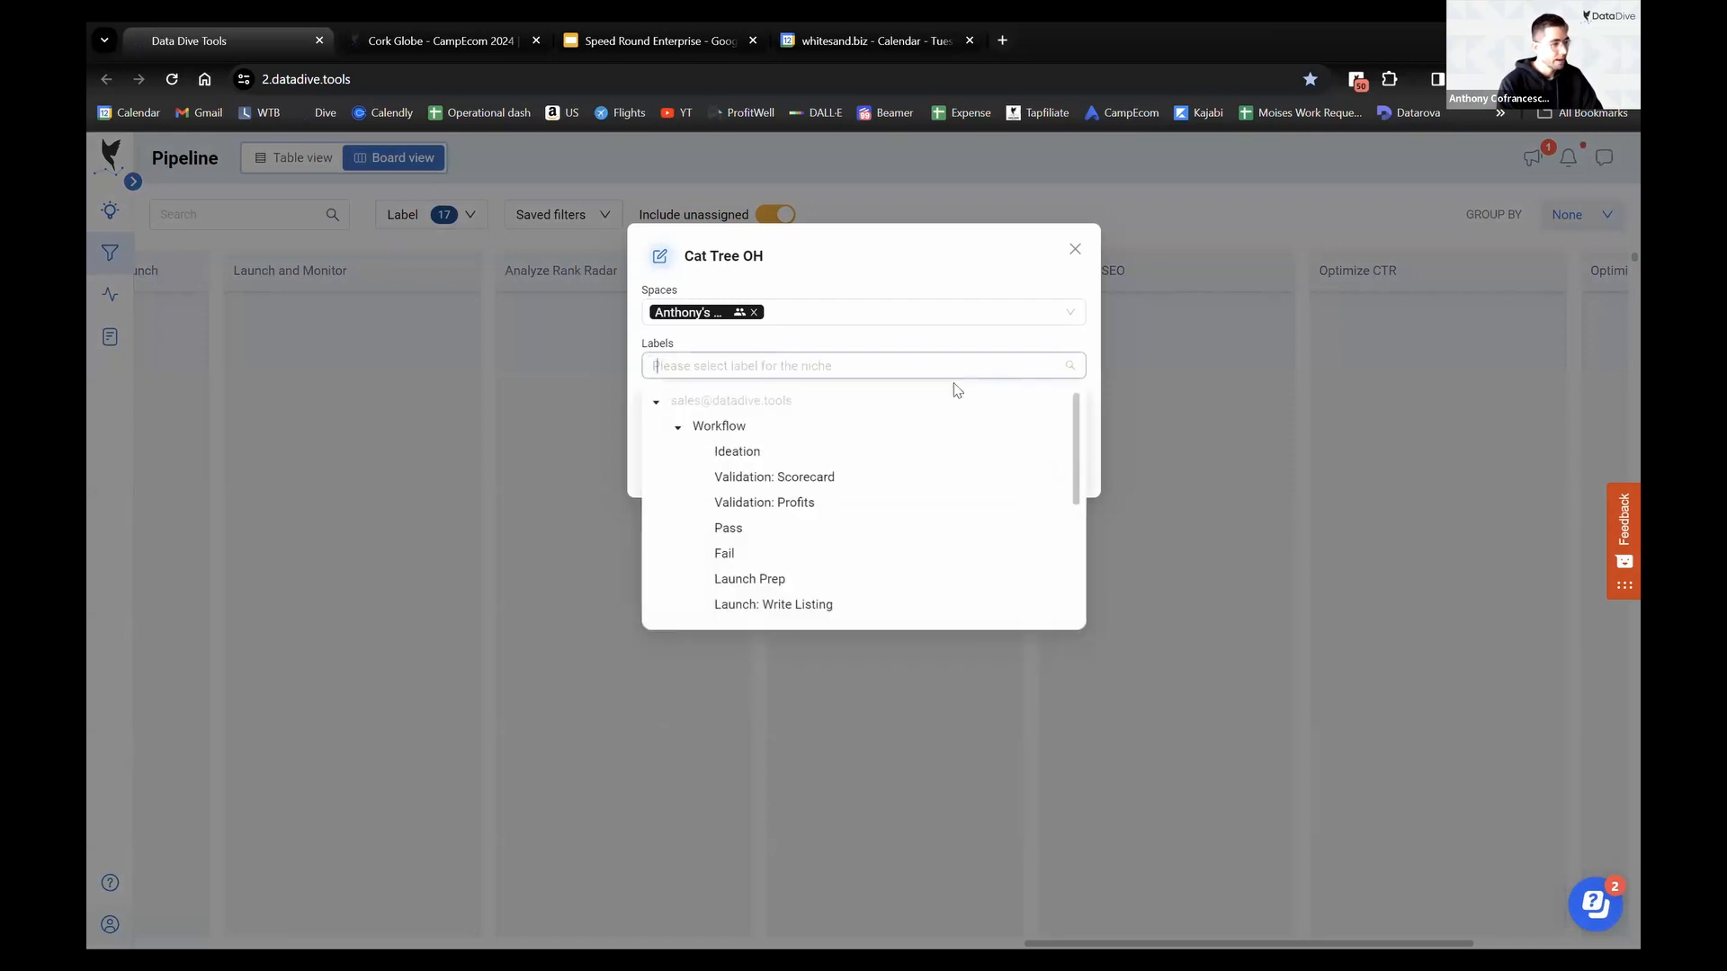
scroll(850, 490, "down", 3)
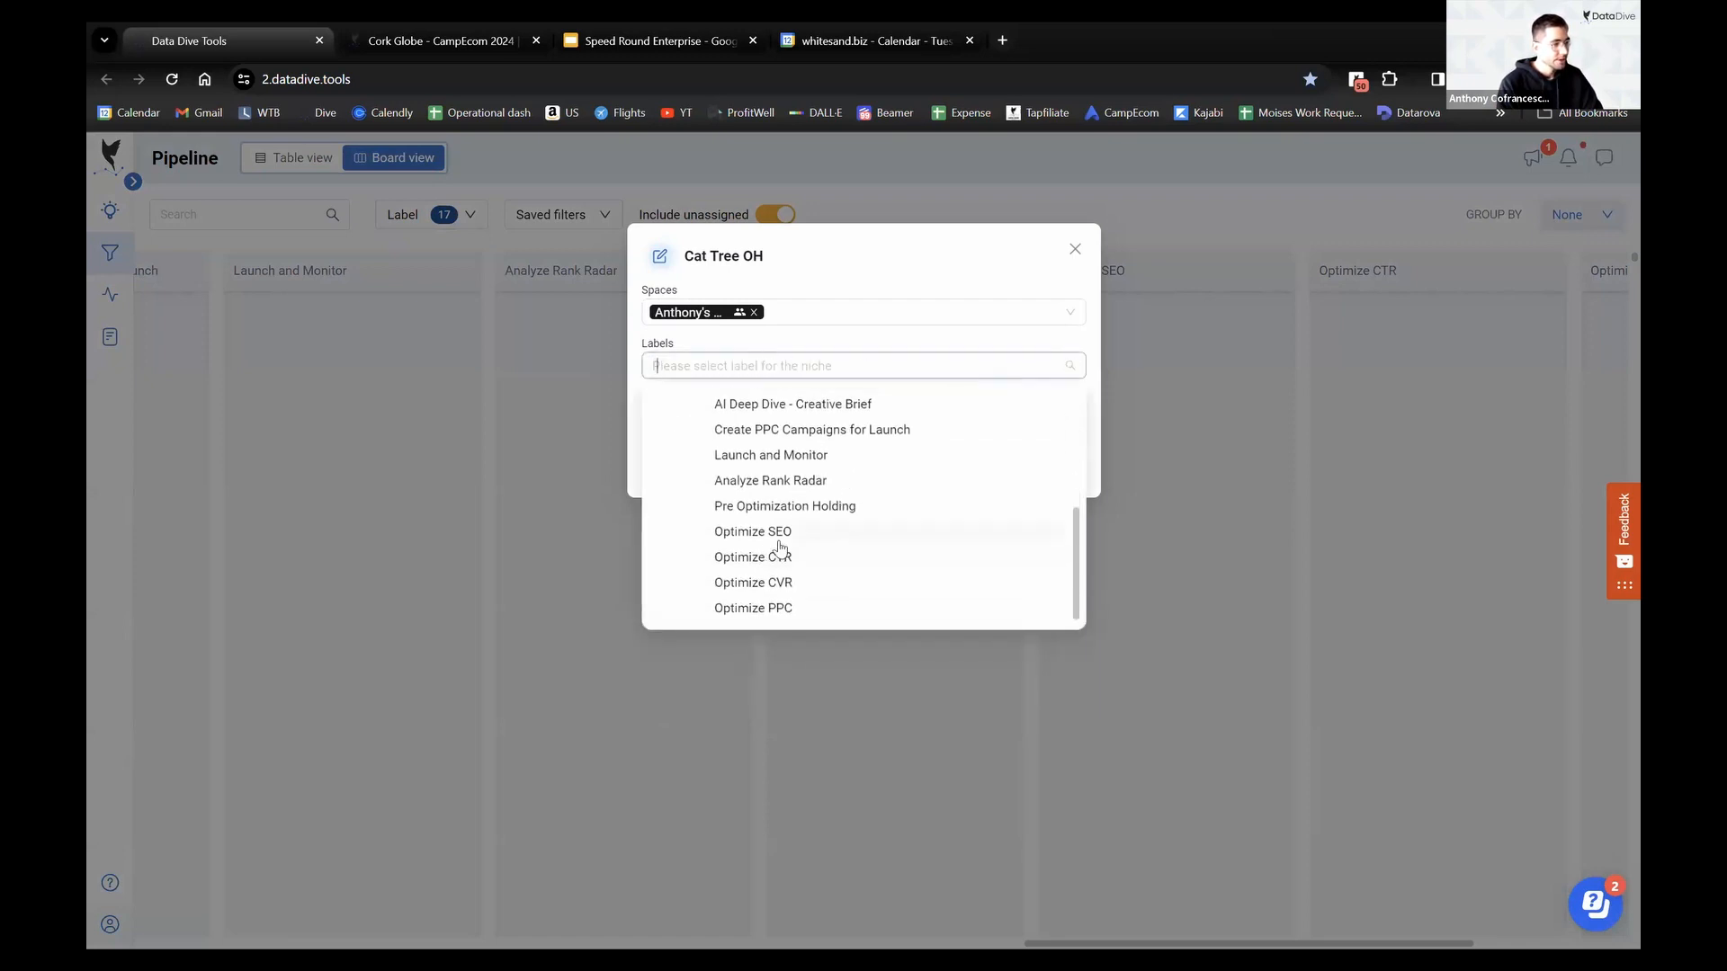
left_click(775, 536)
left_click(964, 278)
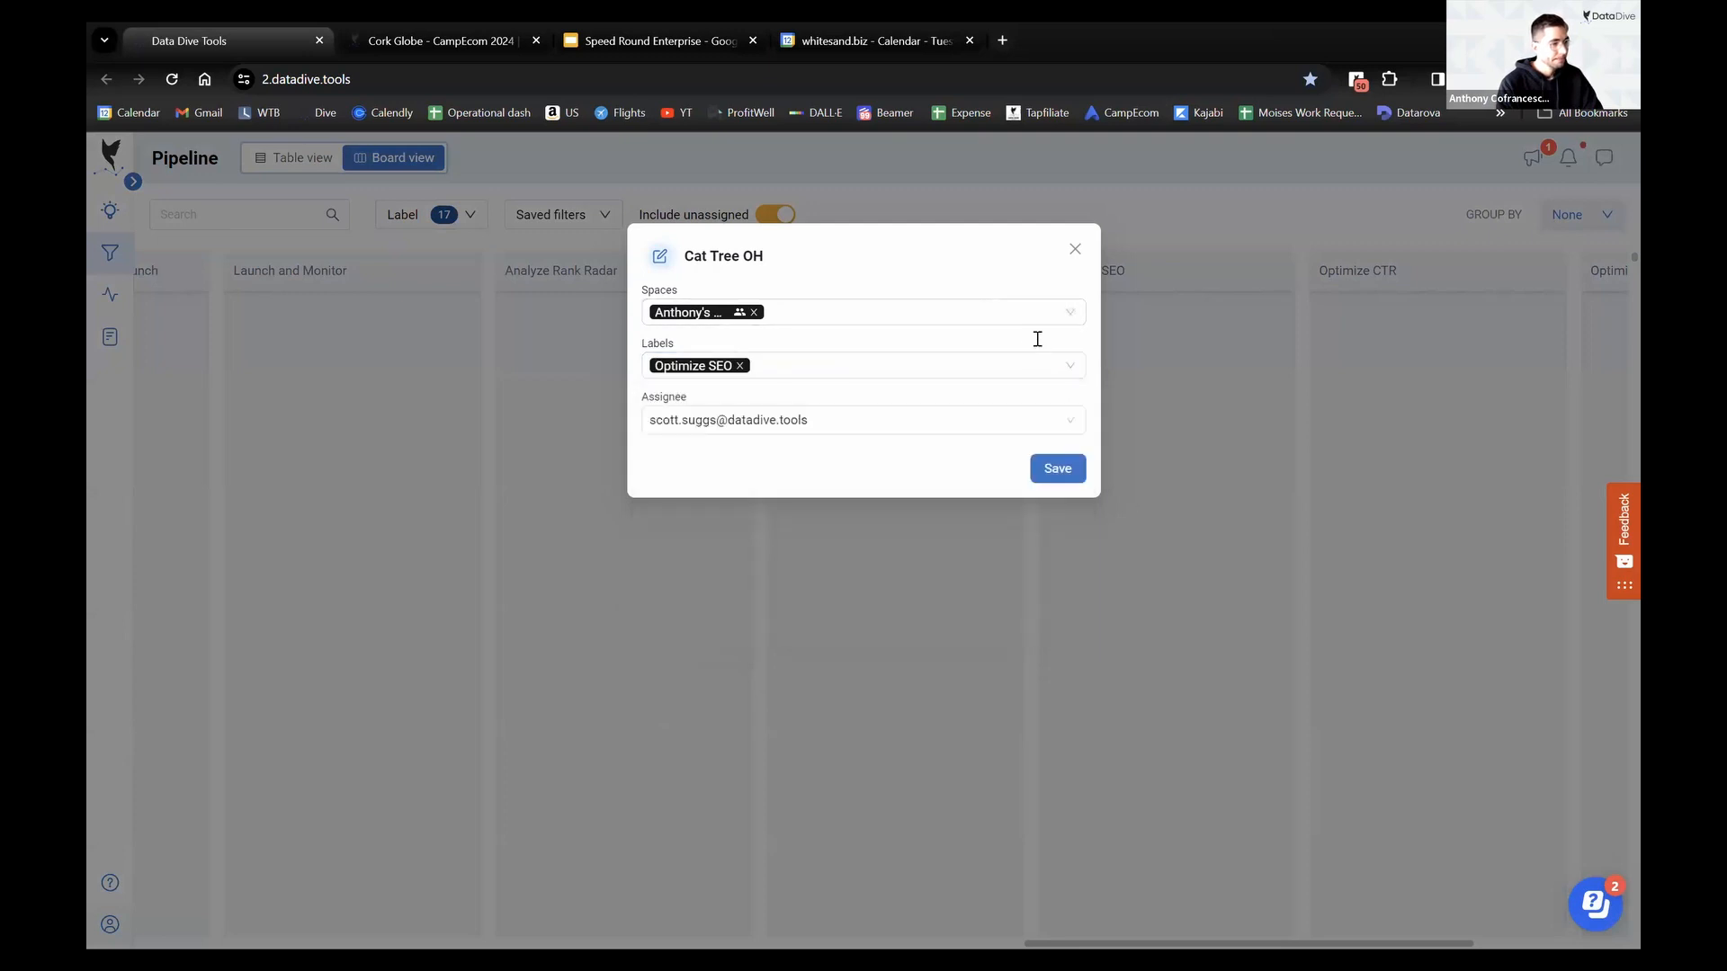
left_click(1058, 471)
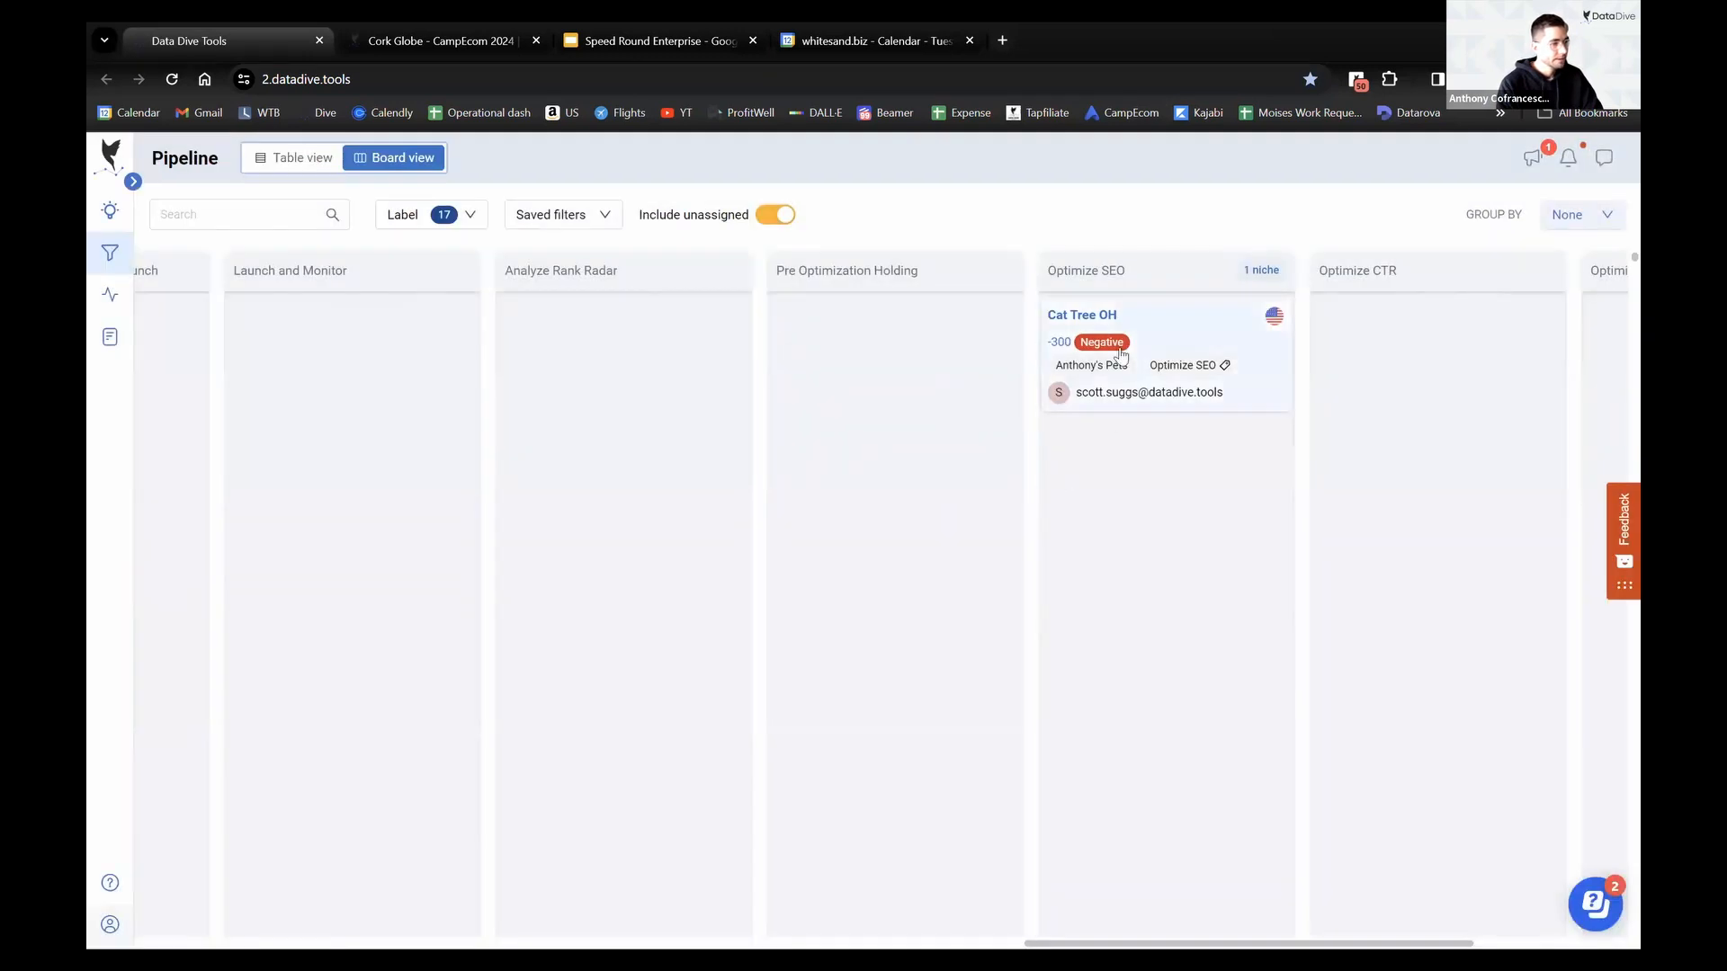
Start a pipeline comment mentioning Cat Tree OH's new assignee: "We need to get organic ranks up for Cat Tree. Just reassigned this to you"
left_click(1606, 160)
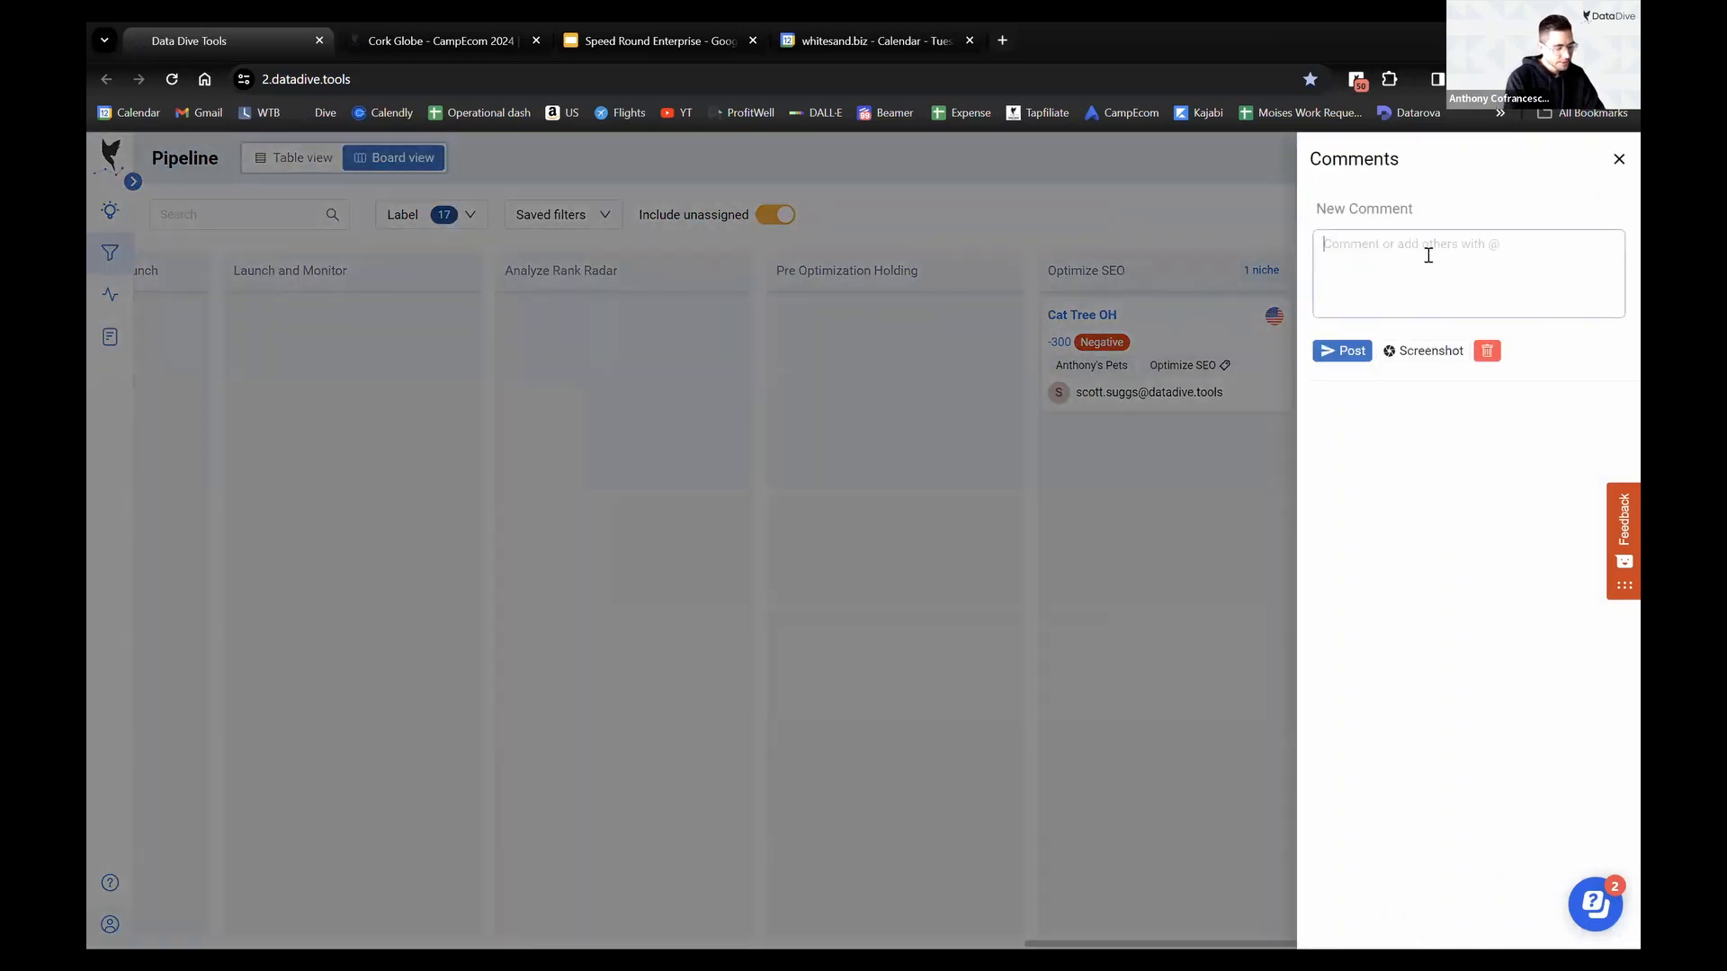
type("@sco")
key("Return")
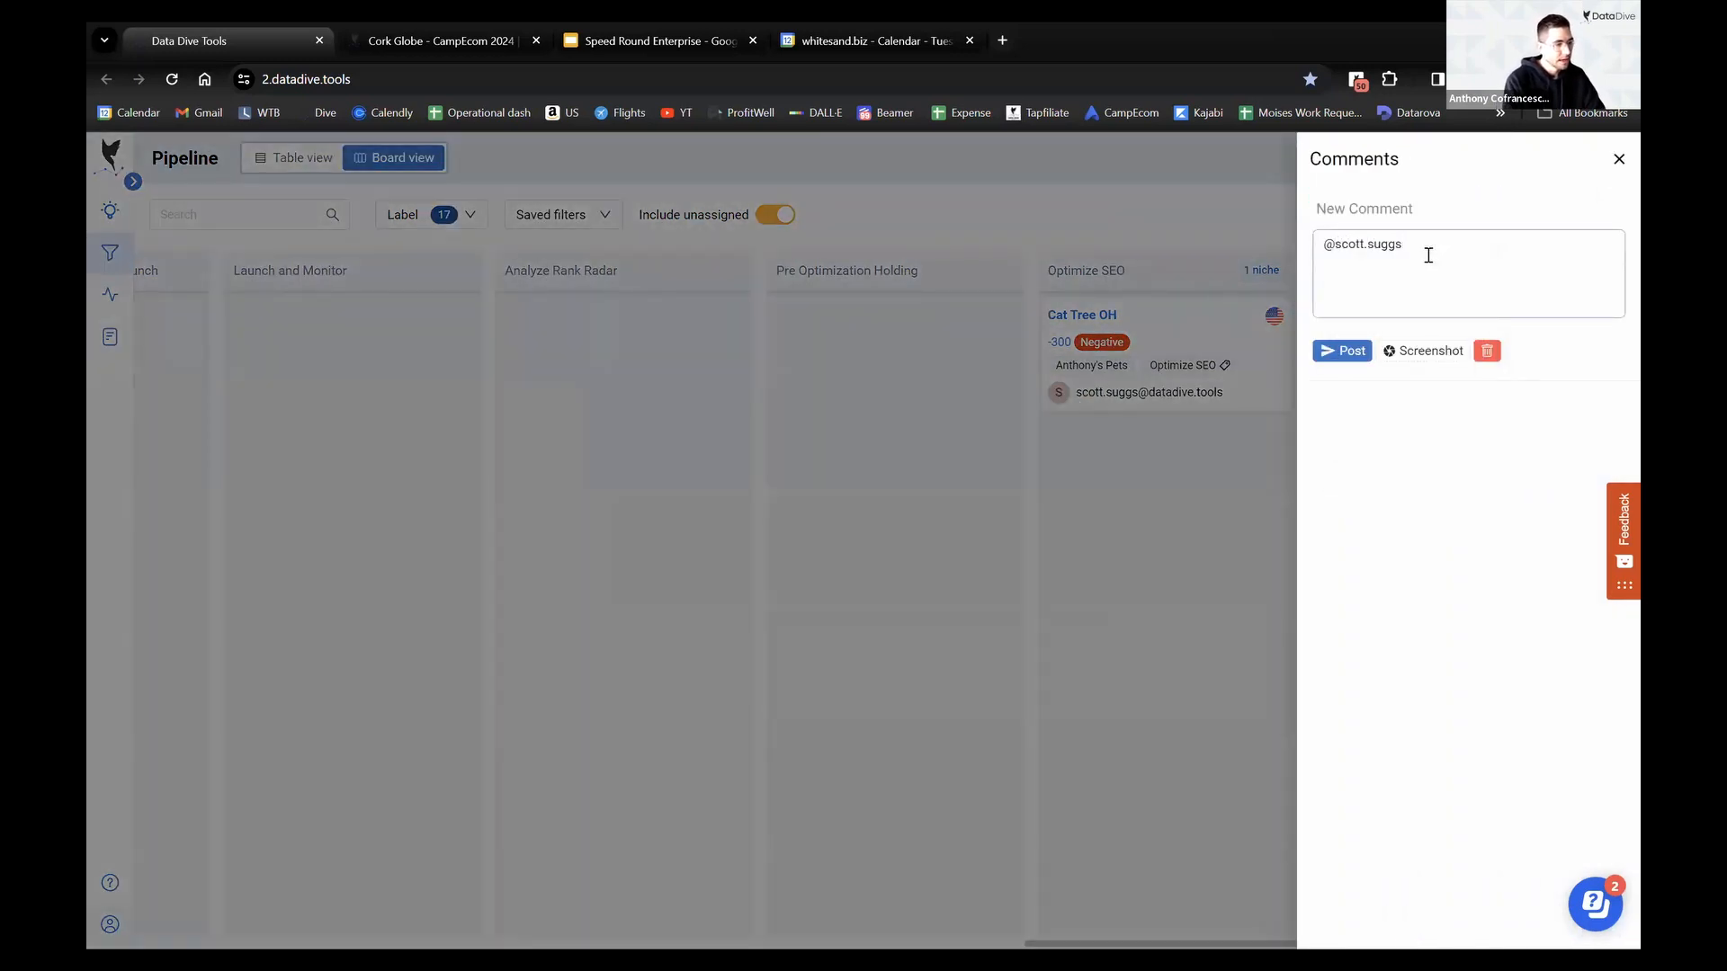
type("We nee")
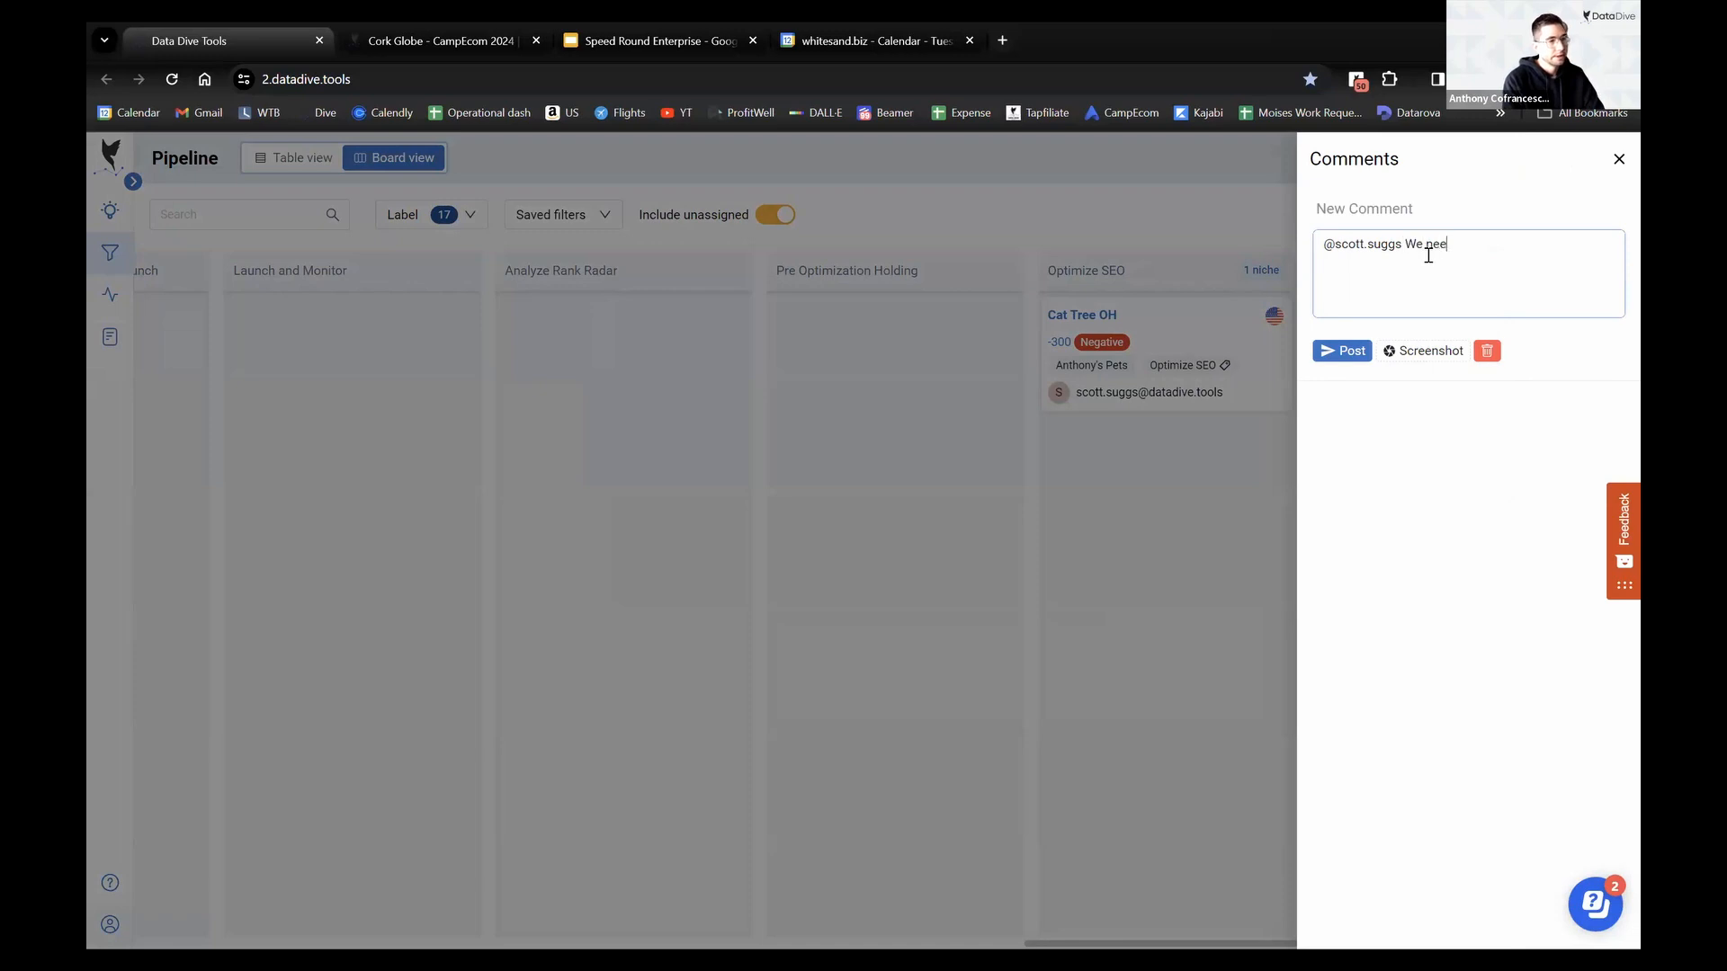
type("d to get organic rank")
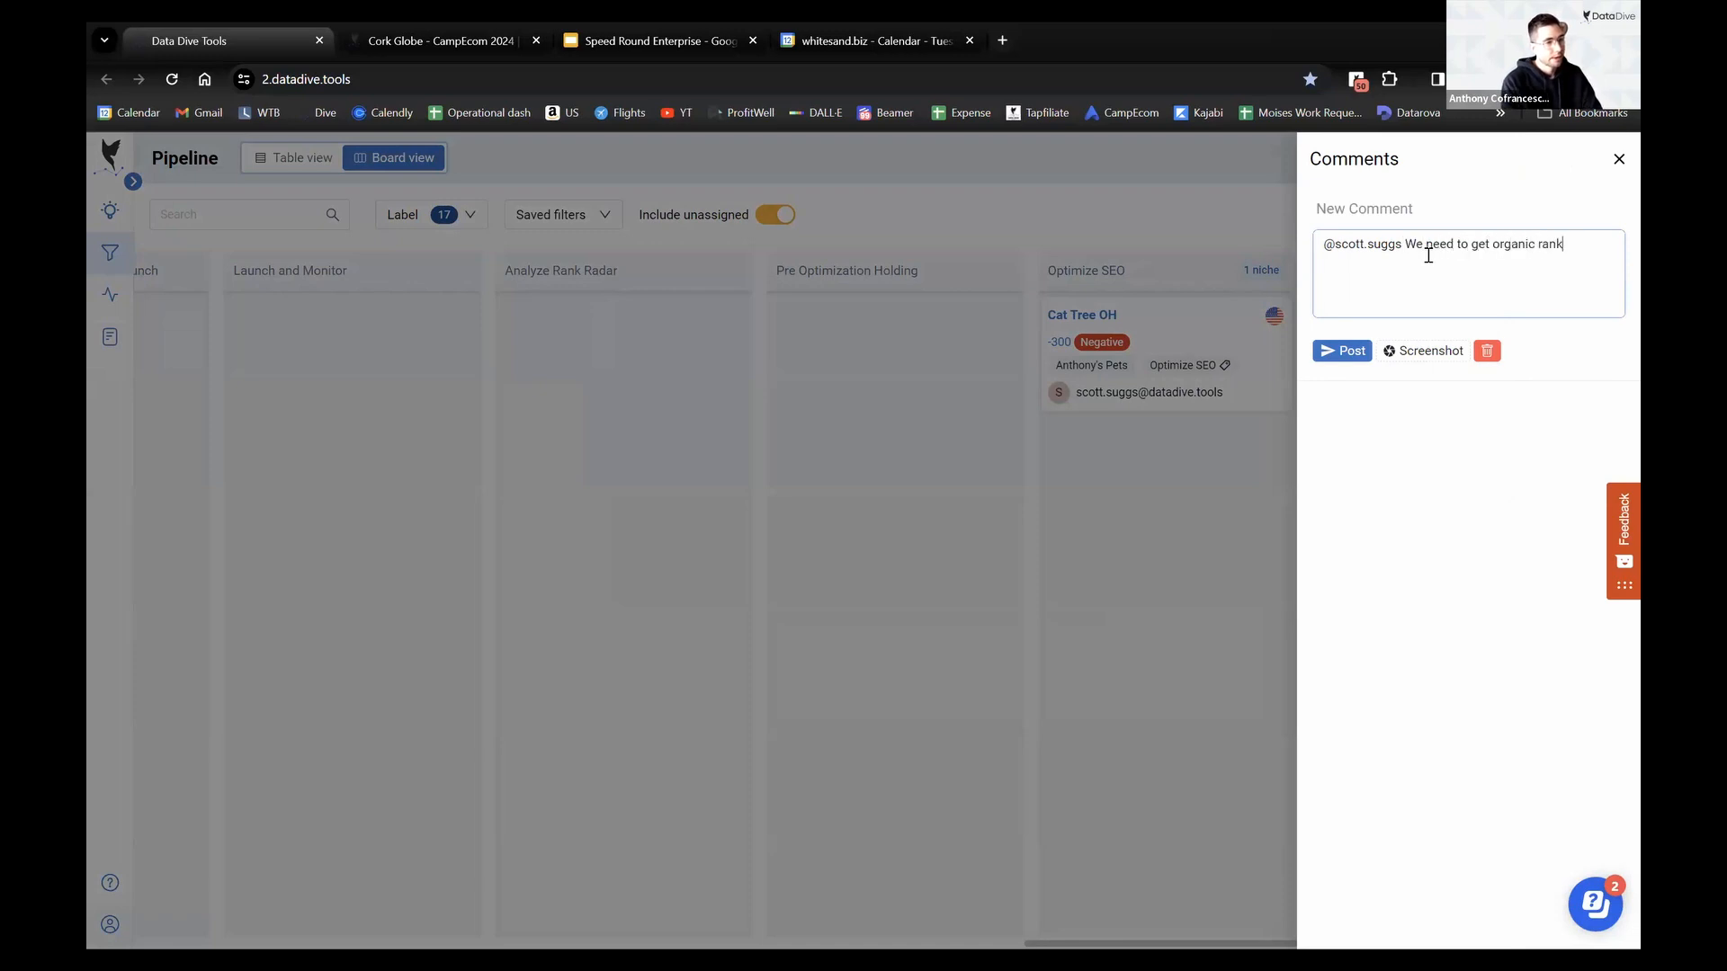
type("s up for Cat Tree. Just reassigned this to you")
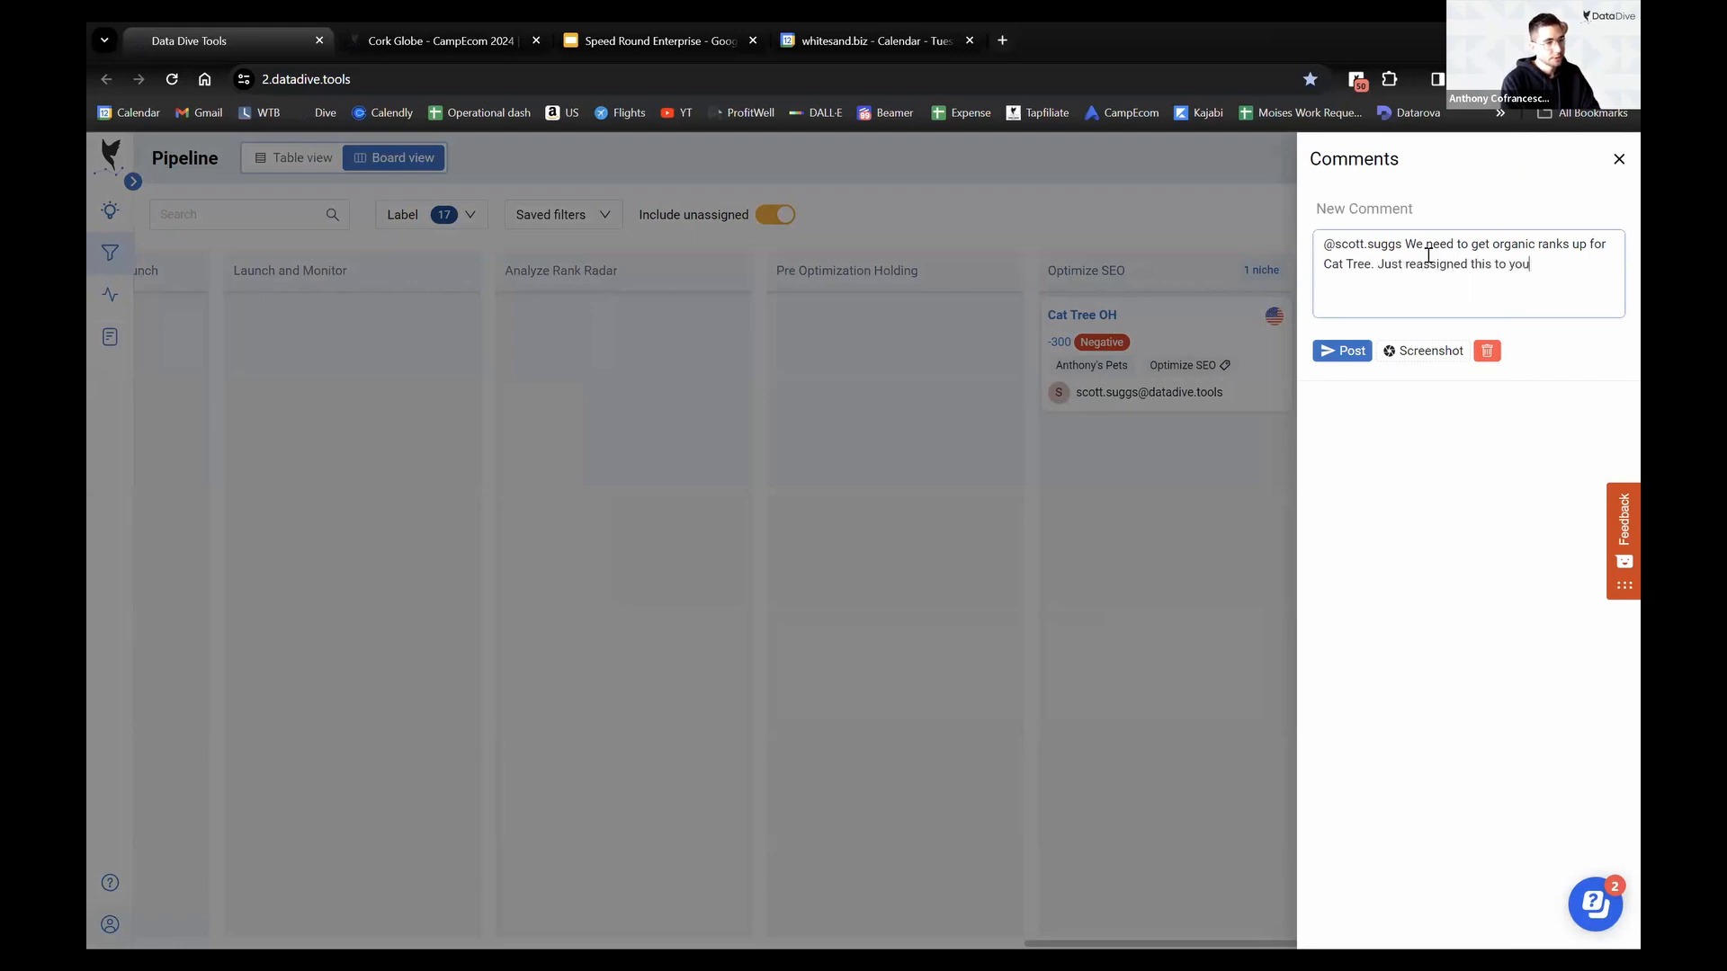
Finish the comment with ", get it though SEO optimizing and reassign to me" and the sender's first name in parentheses, post it and close the comments
type("though SEO optimizion an")
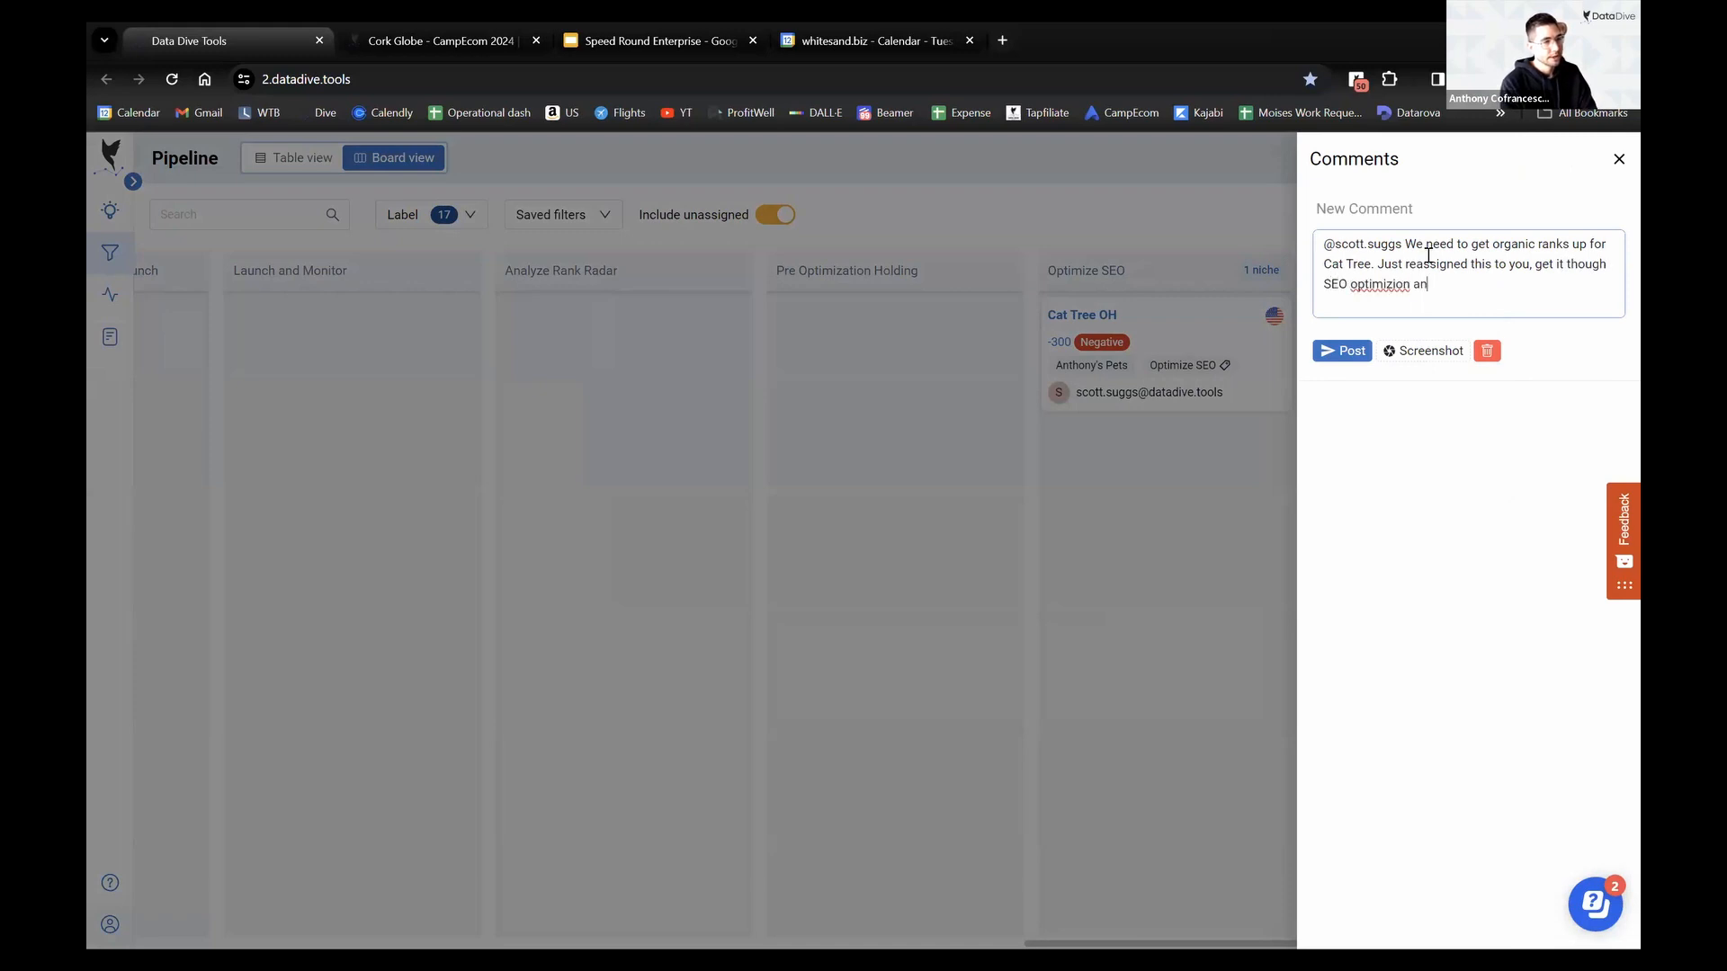
type("d change ow")
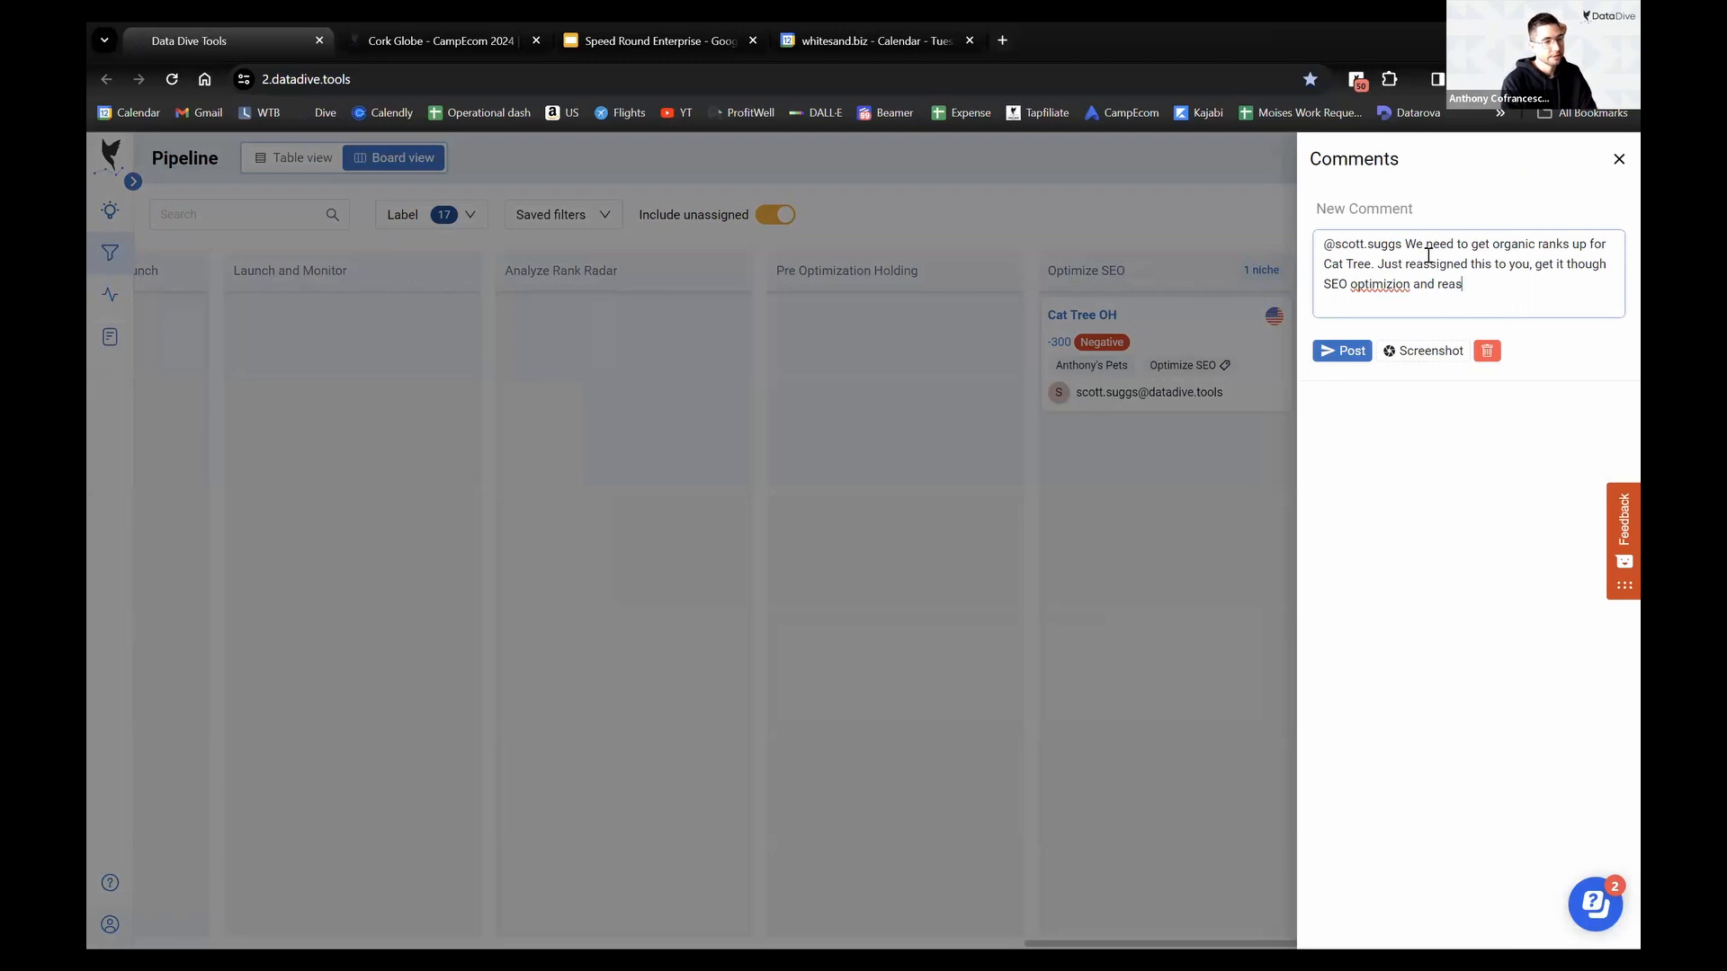
type("Anthony)")
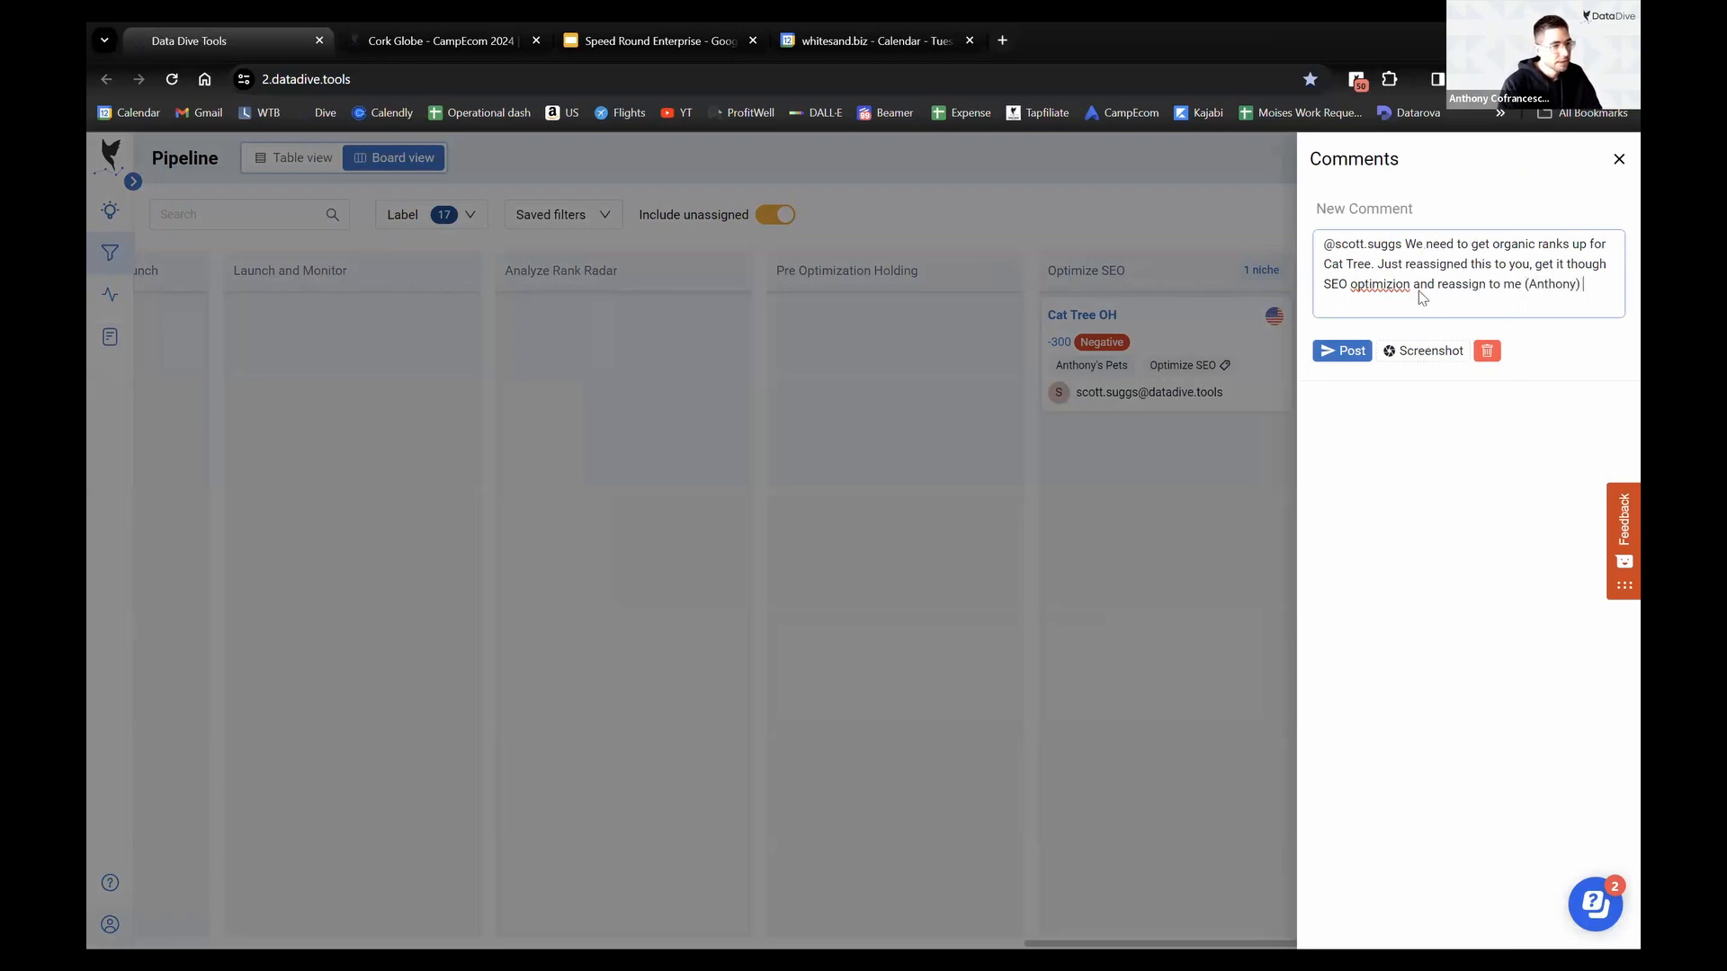
right_click(1389, 282)
key("Escape")
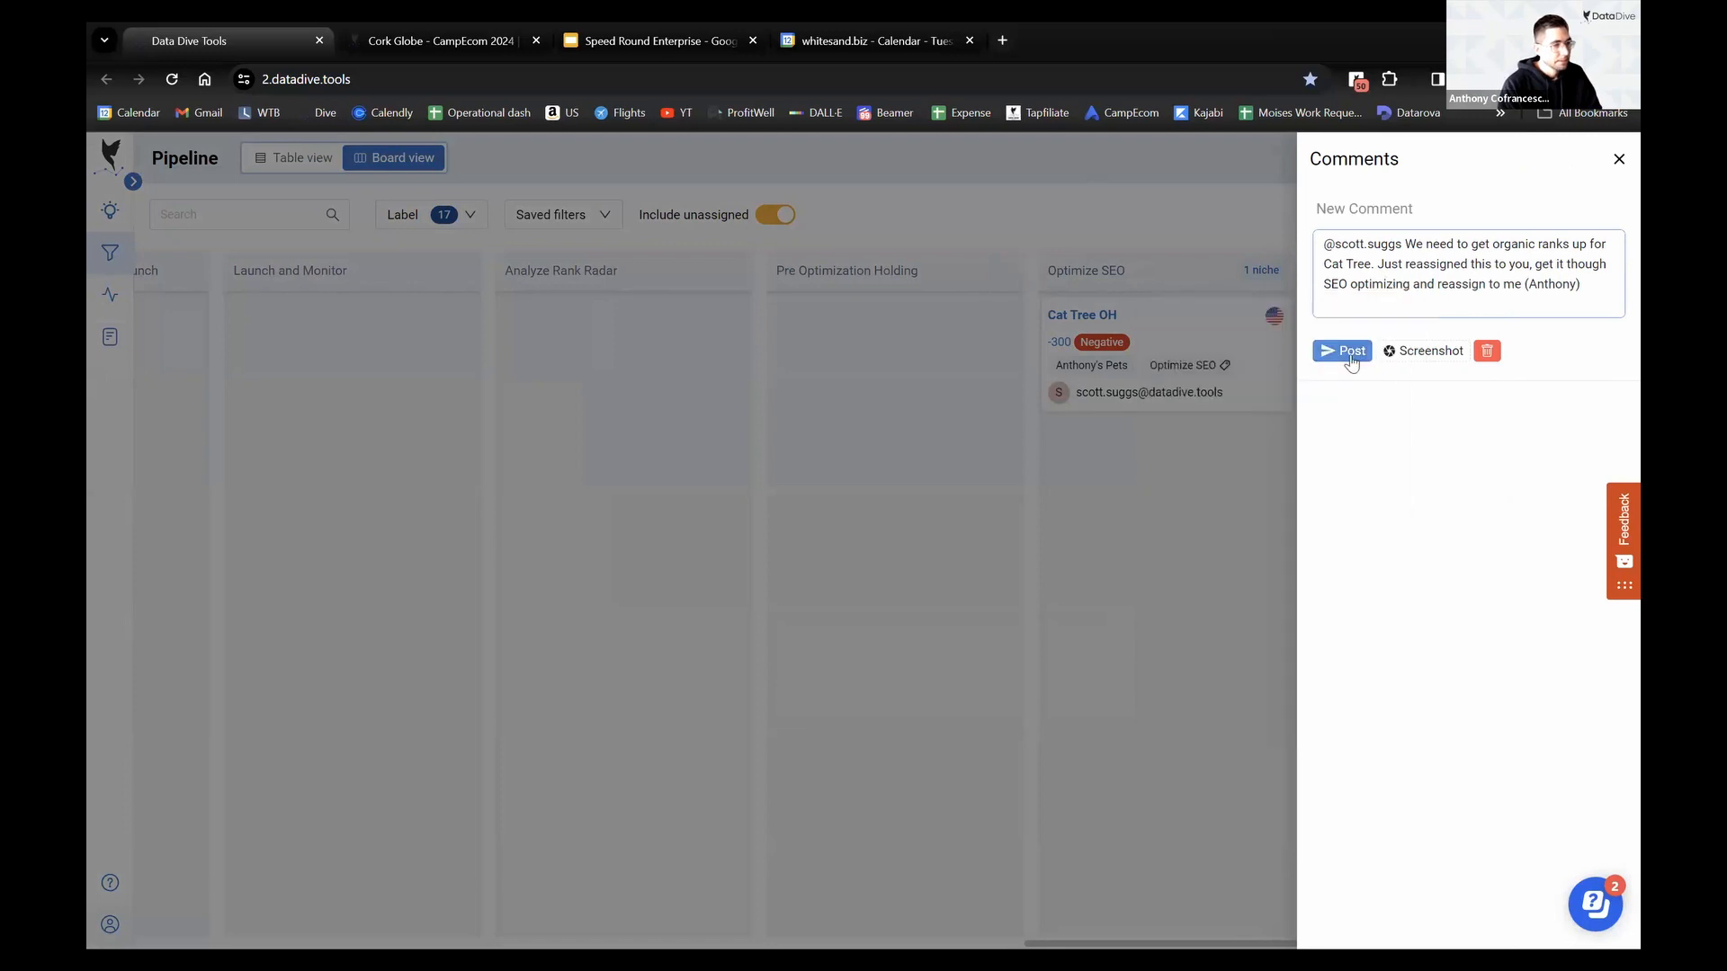
left_click(1340, 351)
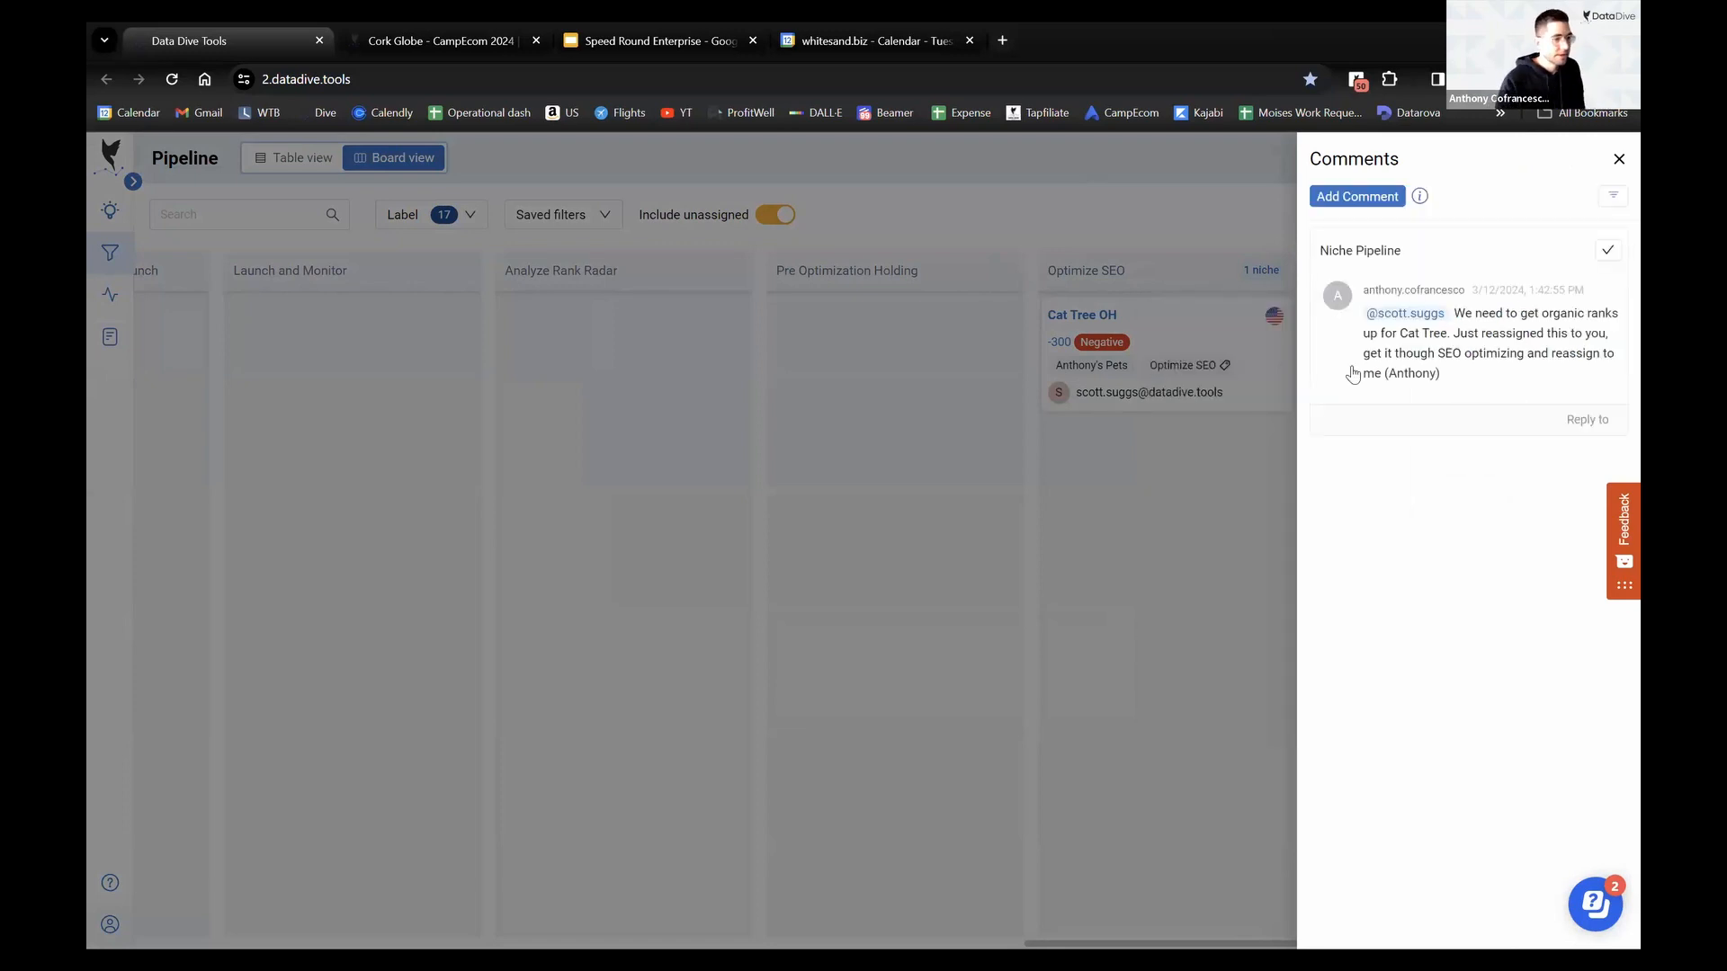
left_click(1079, 506)
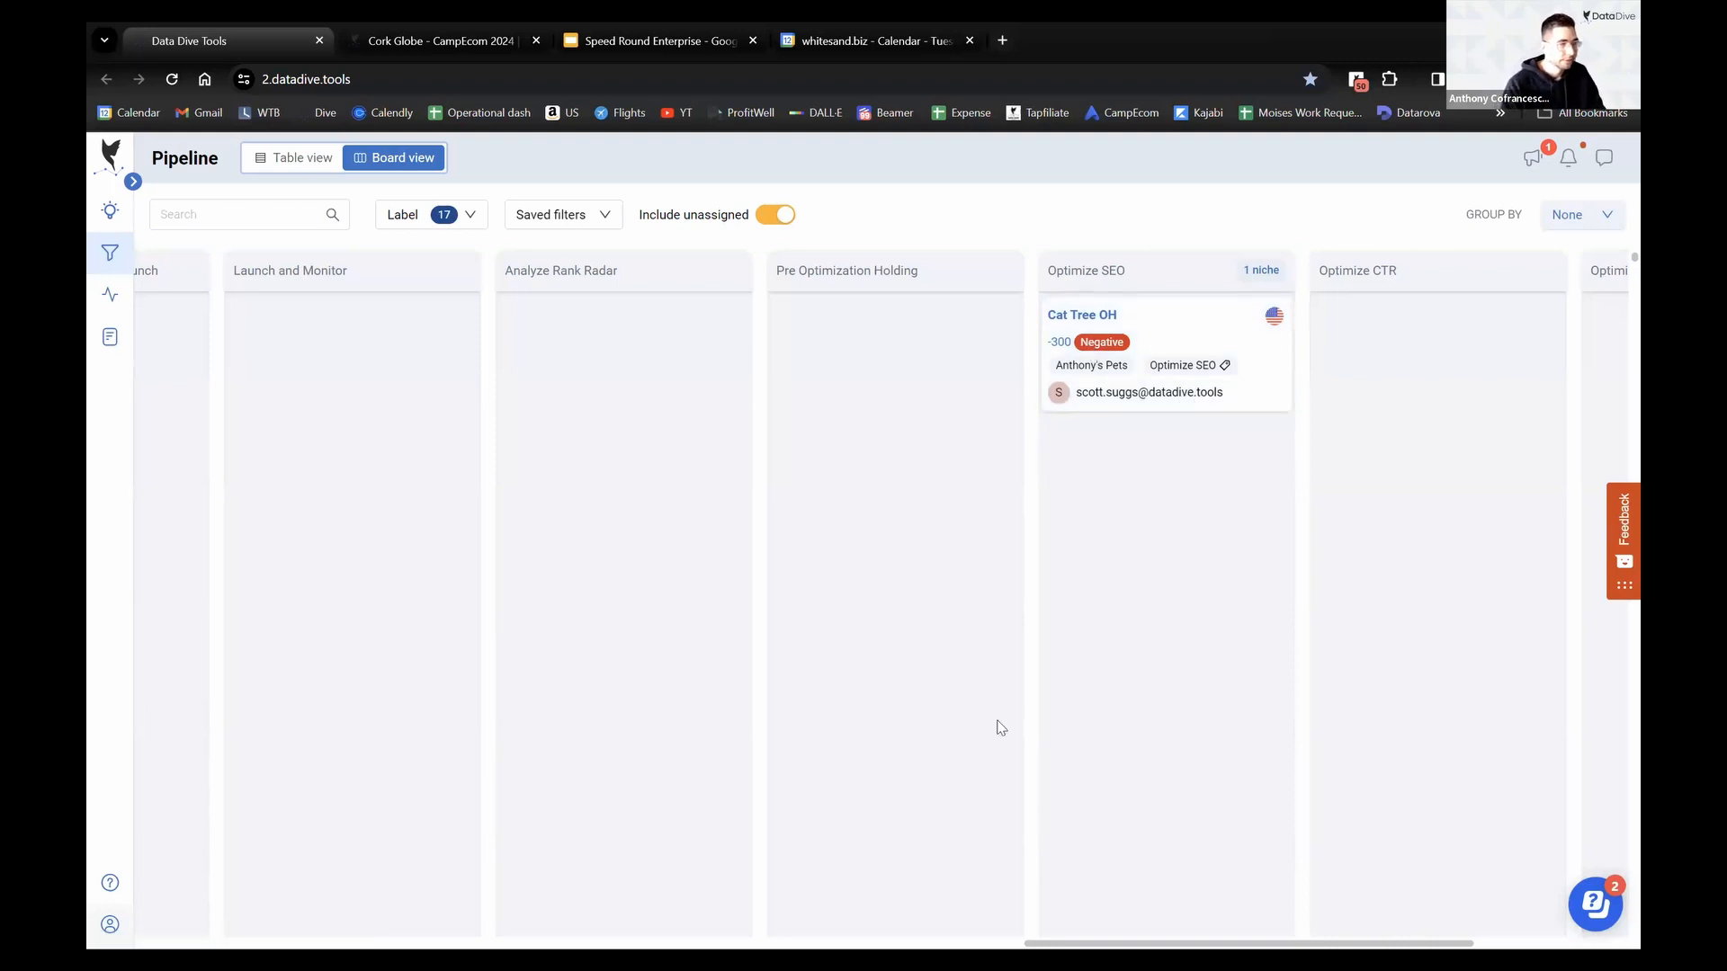
Review the pipeline board's workflow columns from Ideation through Optimize PPC and the posted Cat Tree comment
left_click_drag(1141, 943, 1268, 942)
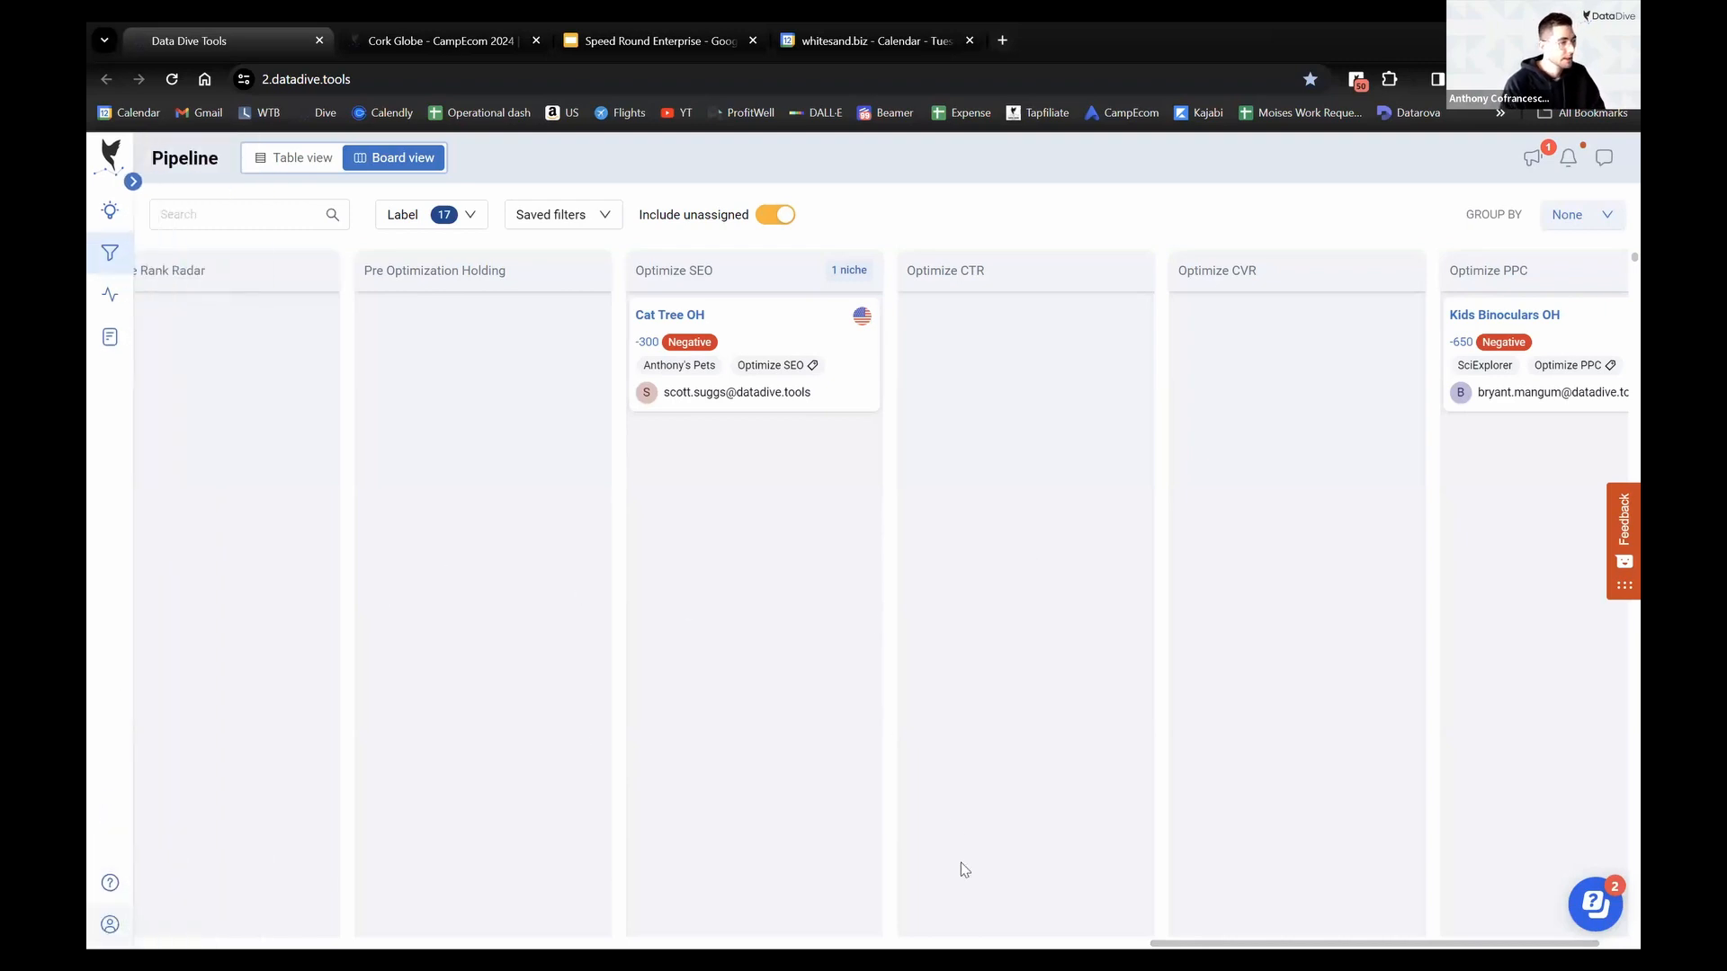
scroll(593, 908, "left", 15)
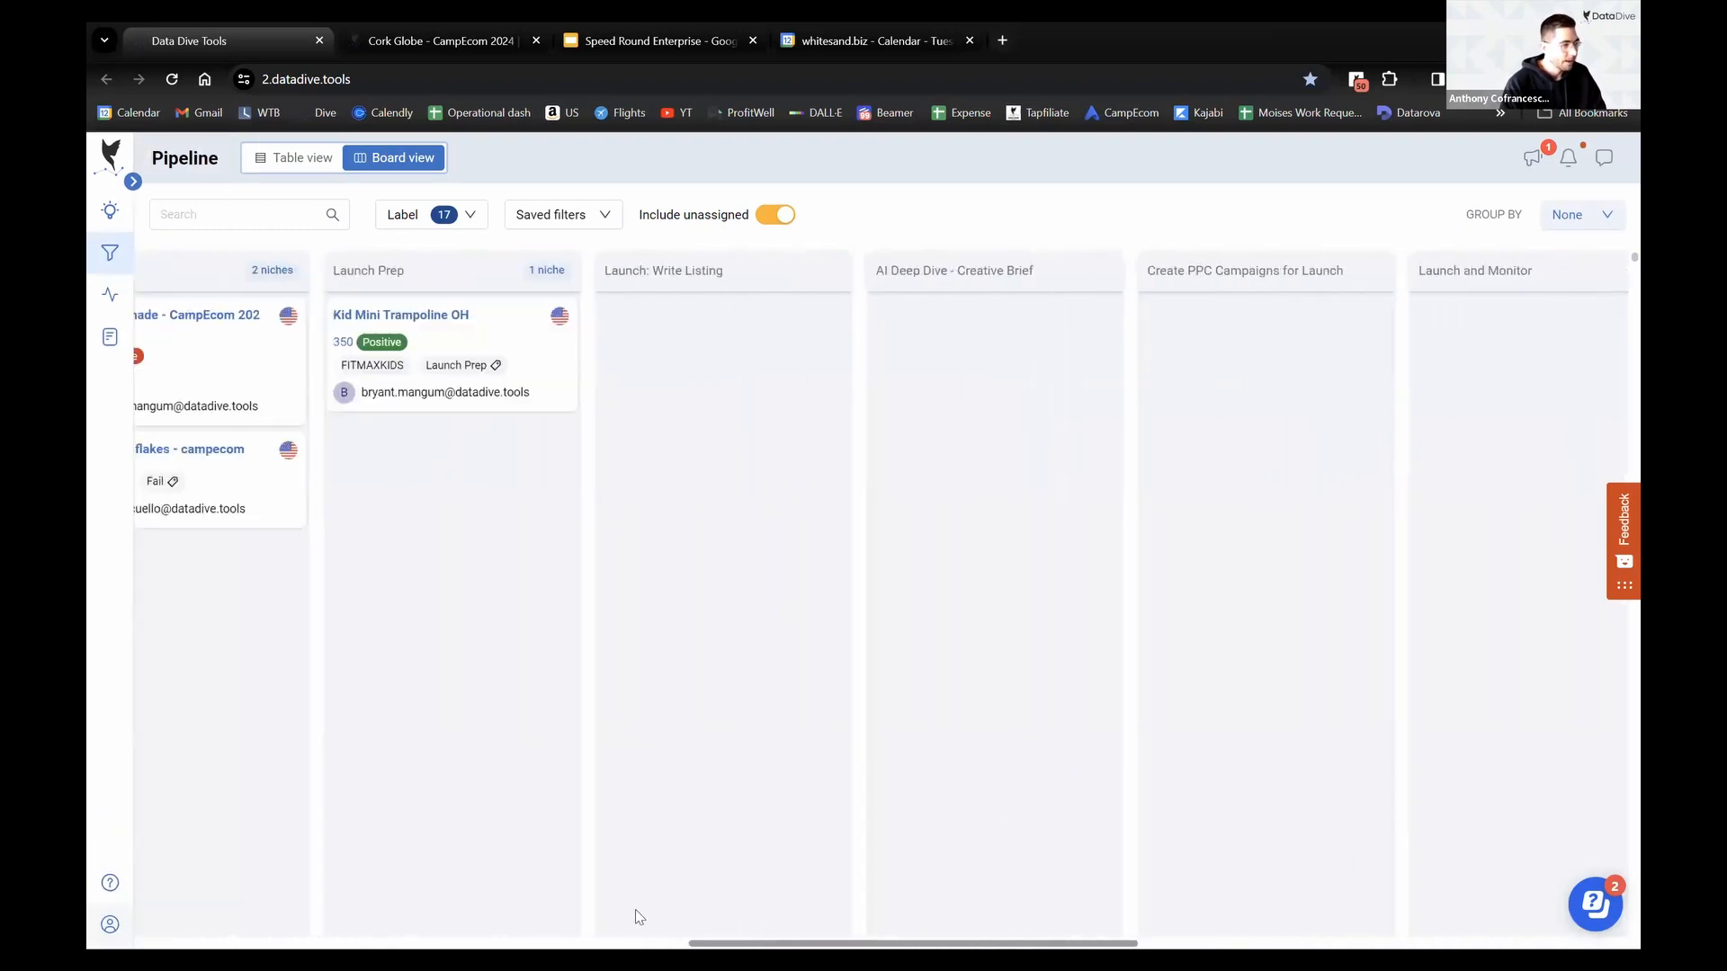
scroll(558, 907, "right", 15)
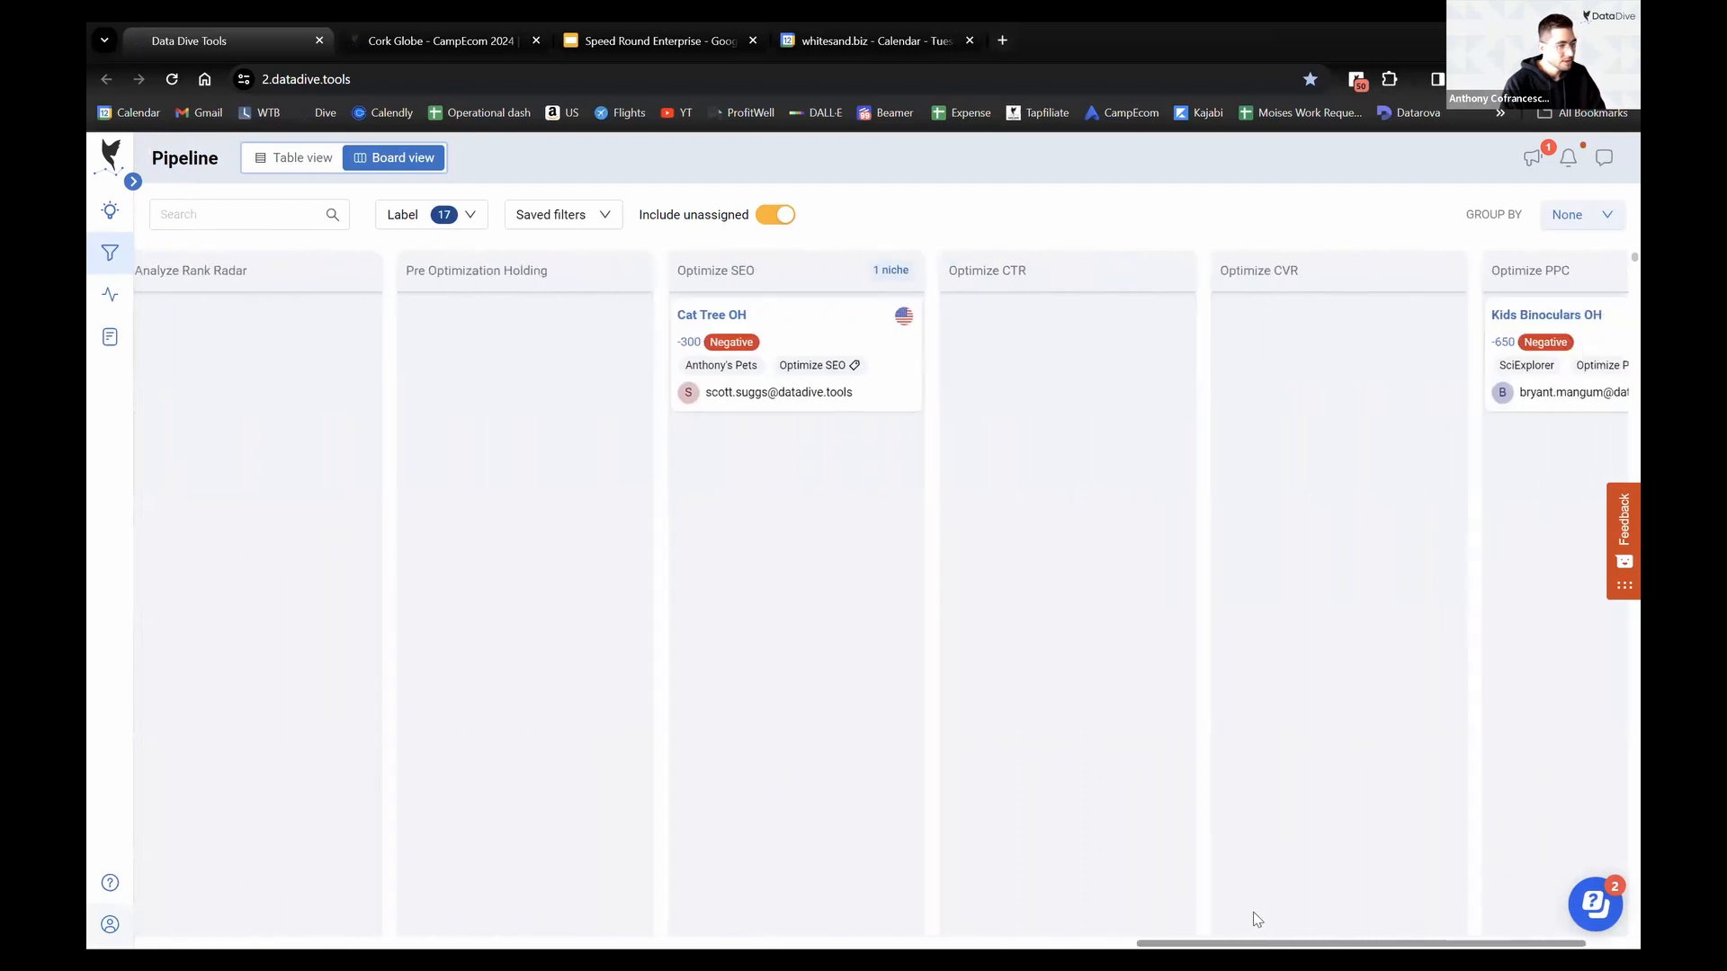
scroll(1050, 921, "left", 15)
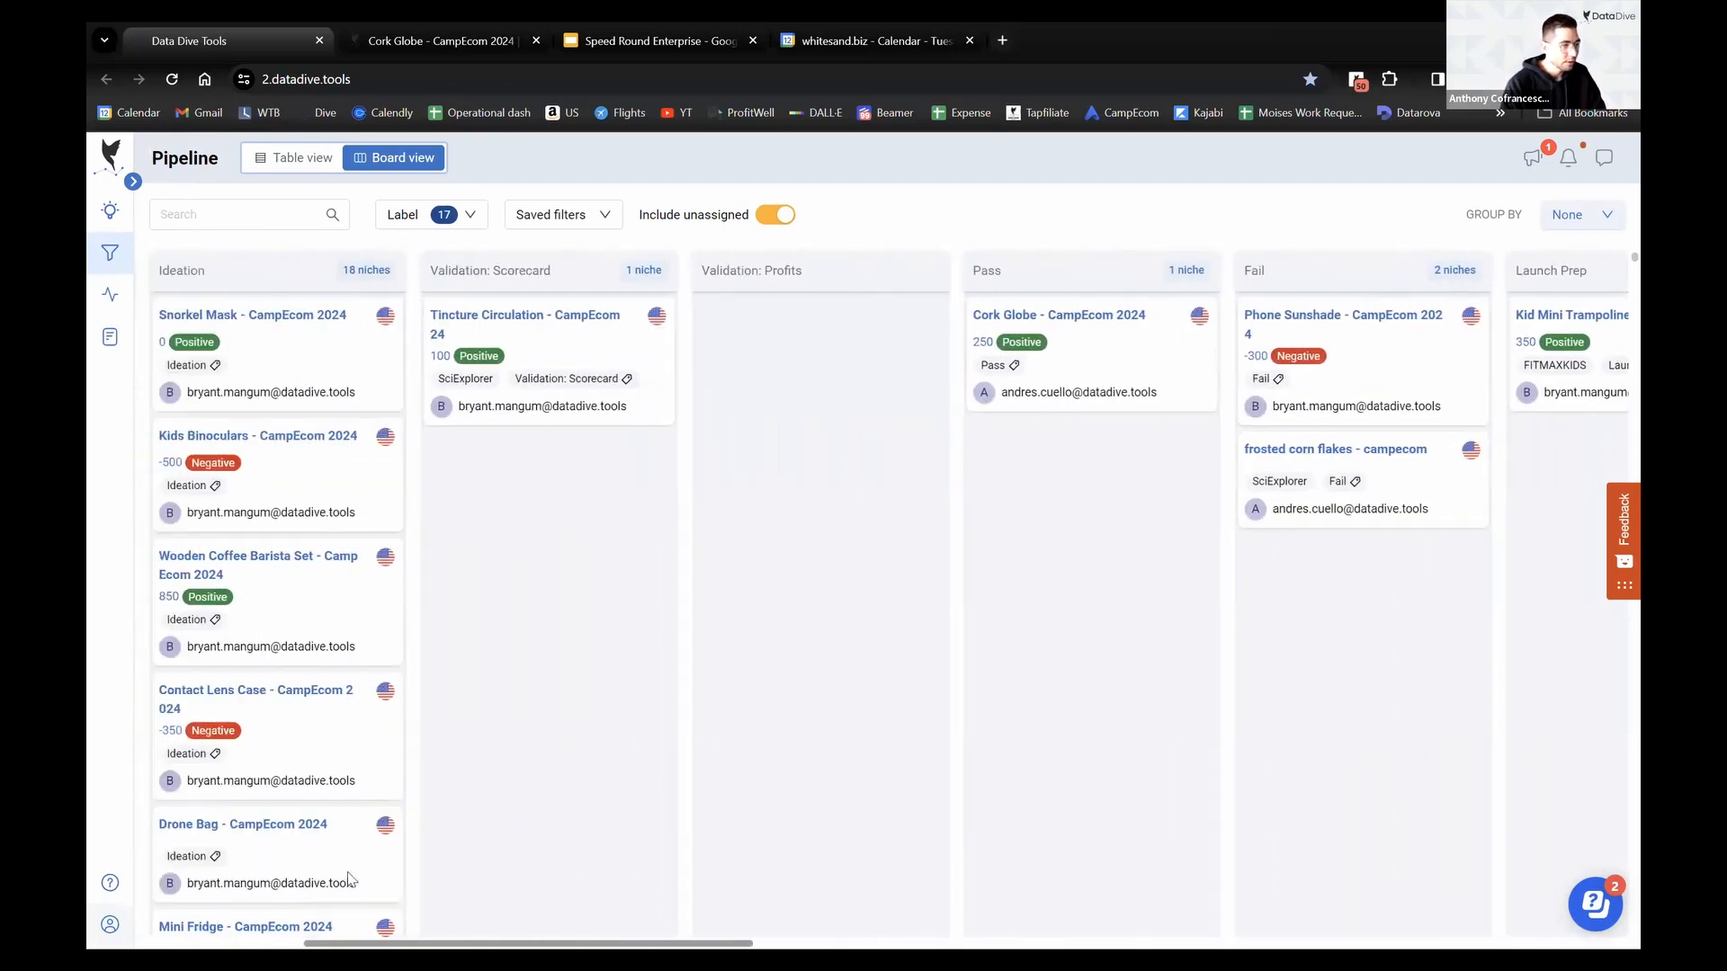
scroll(278, 856, "left", 2)
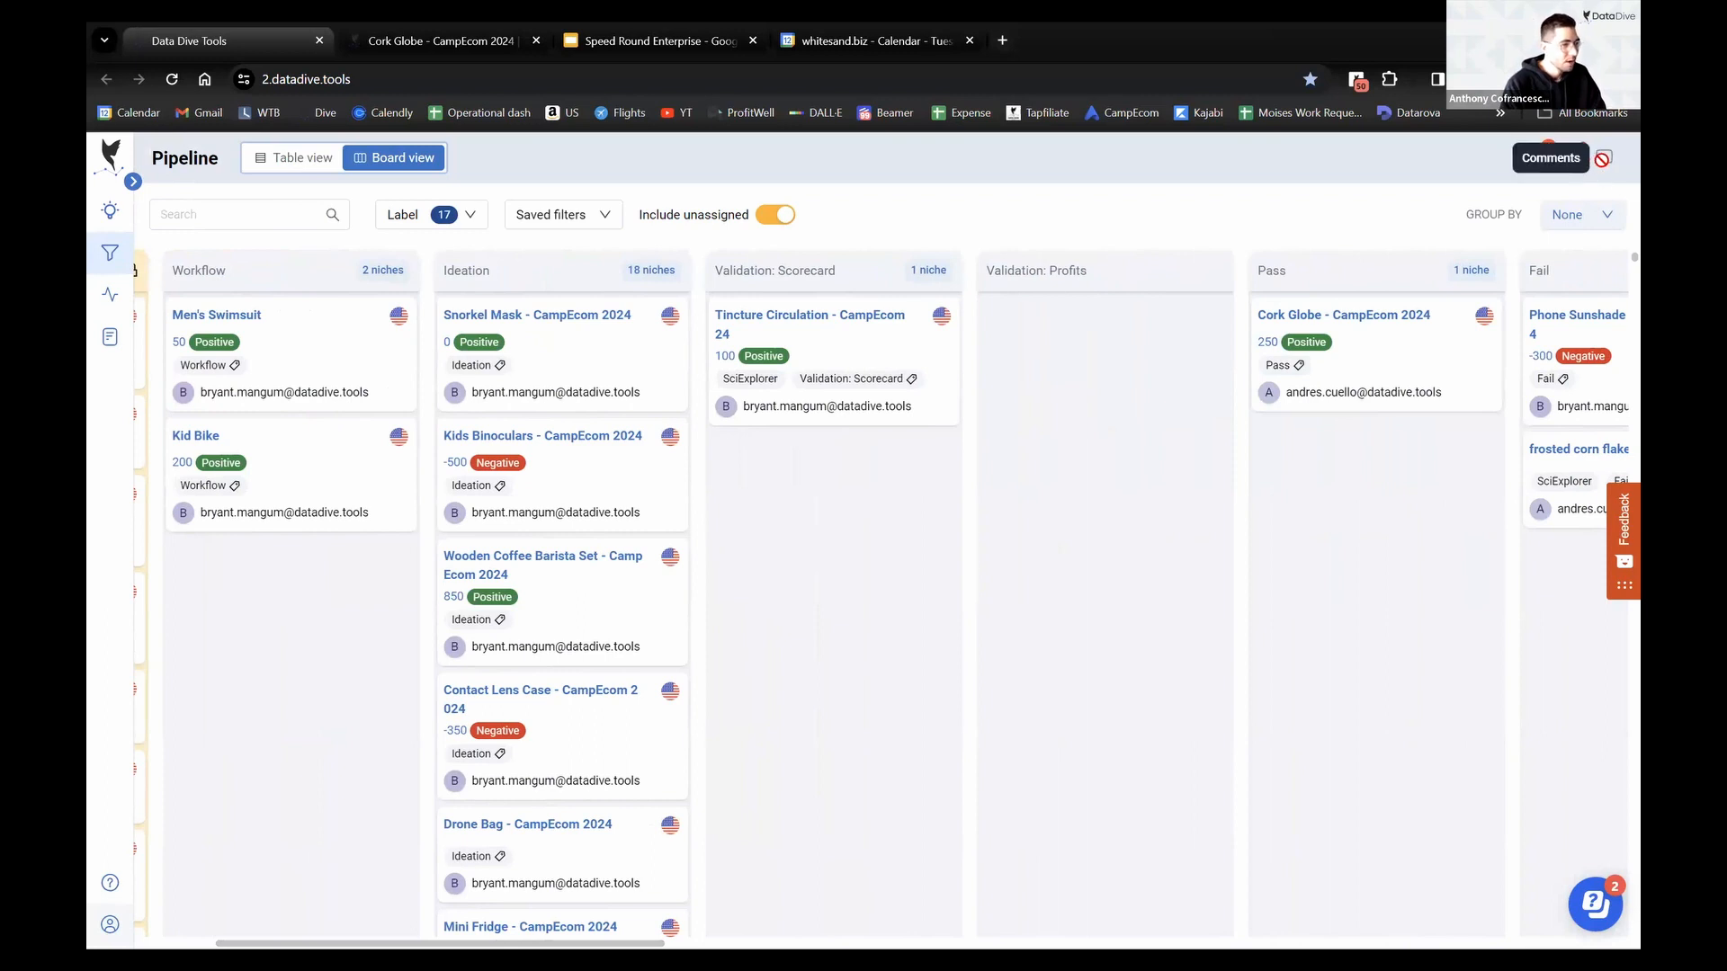
left_click(1548, 158)
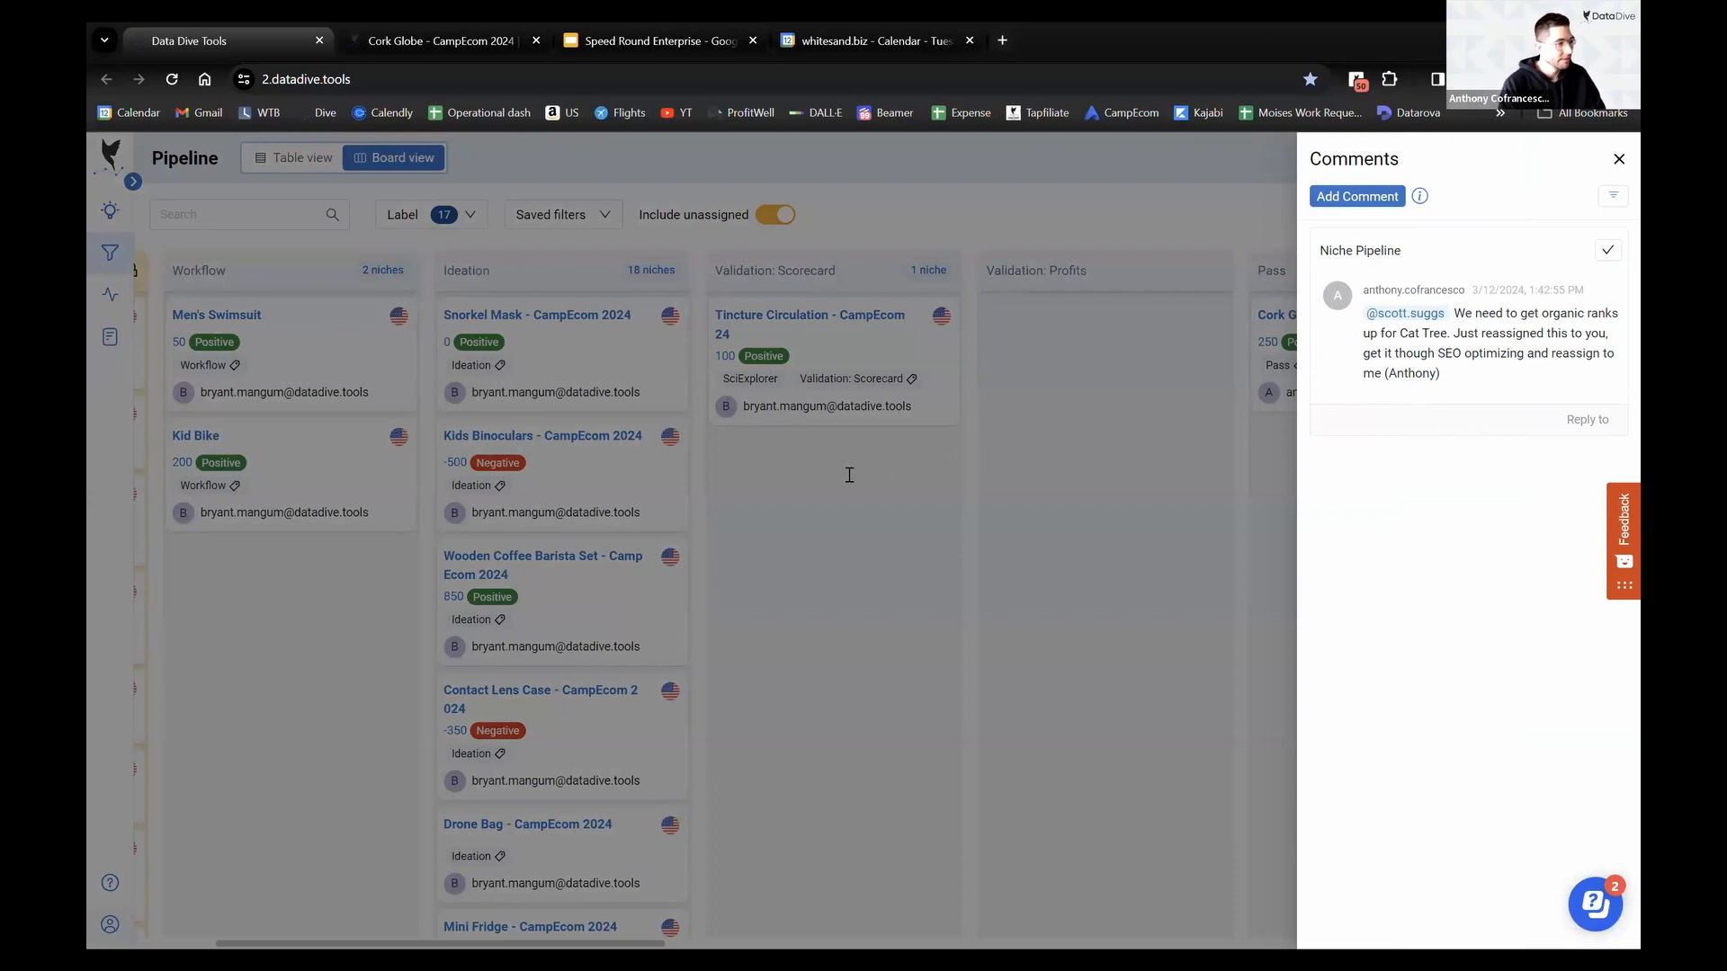
left_click(1011, 511)
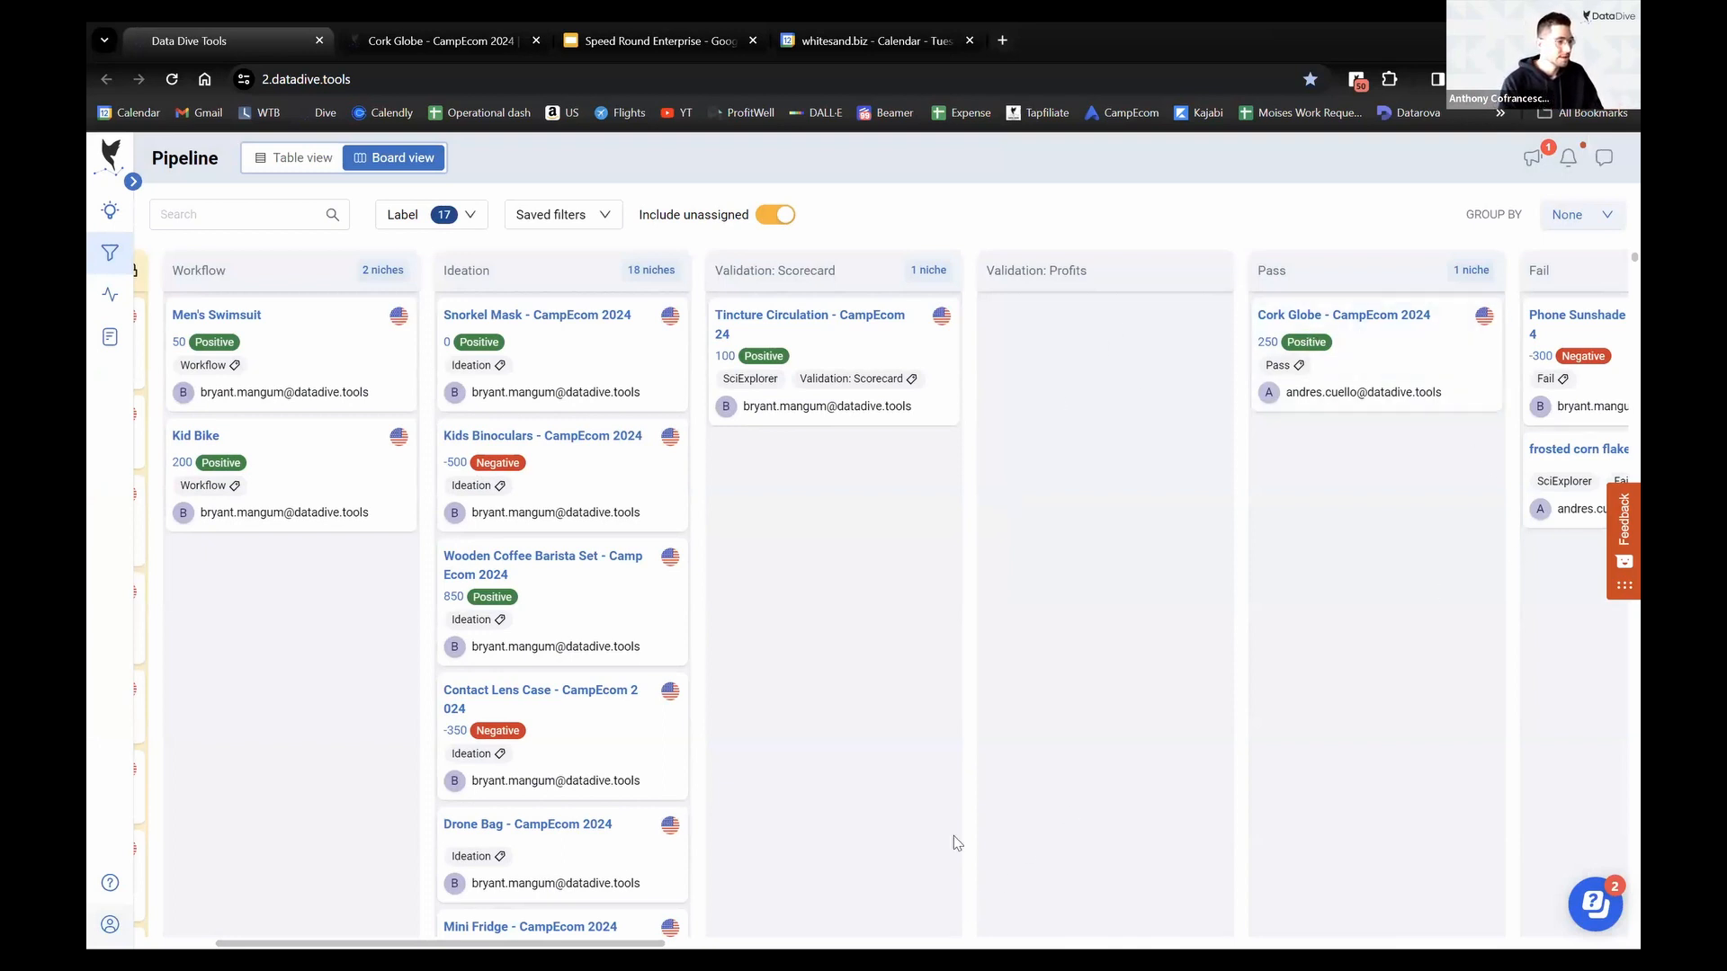
left_click_drag(557, 943, 628, 944)
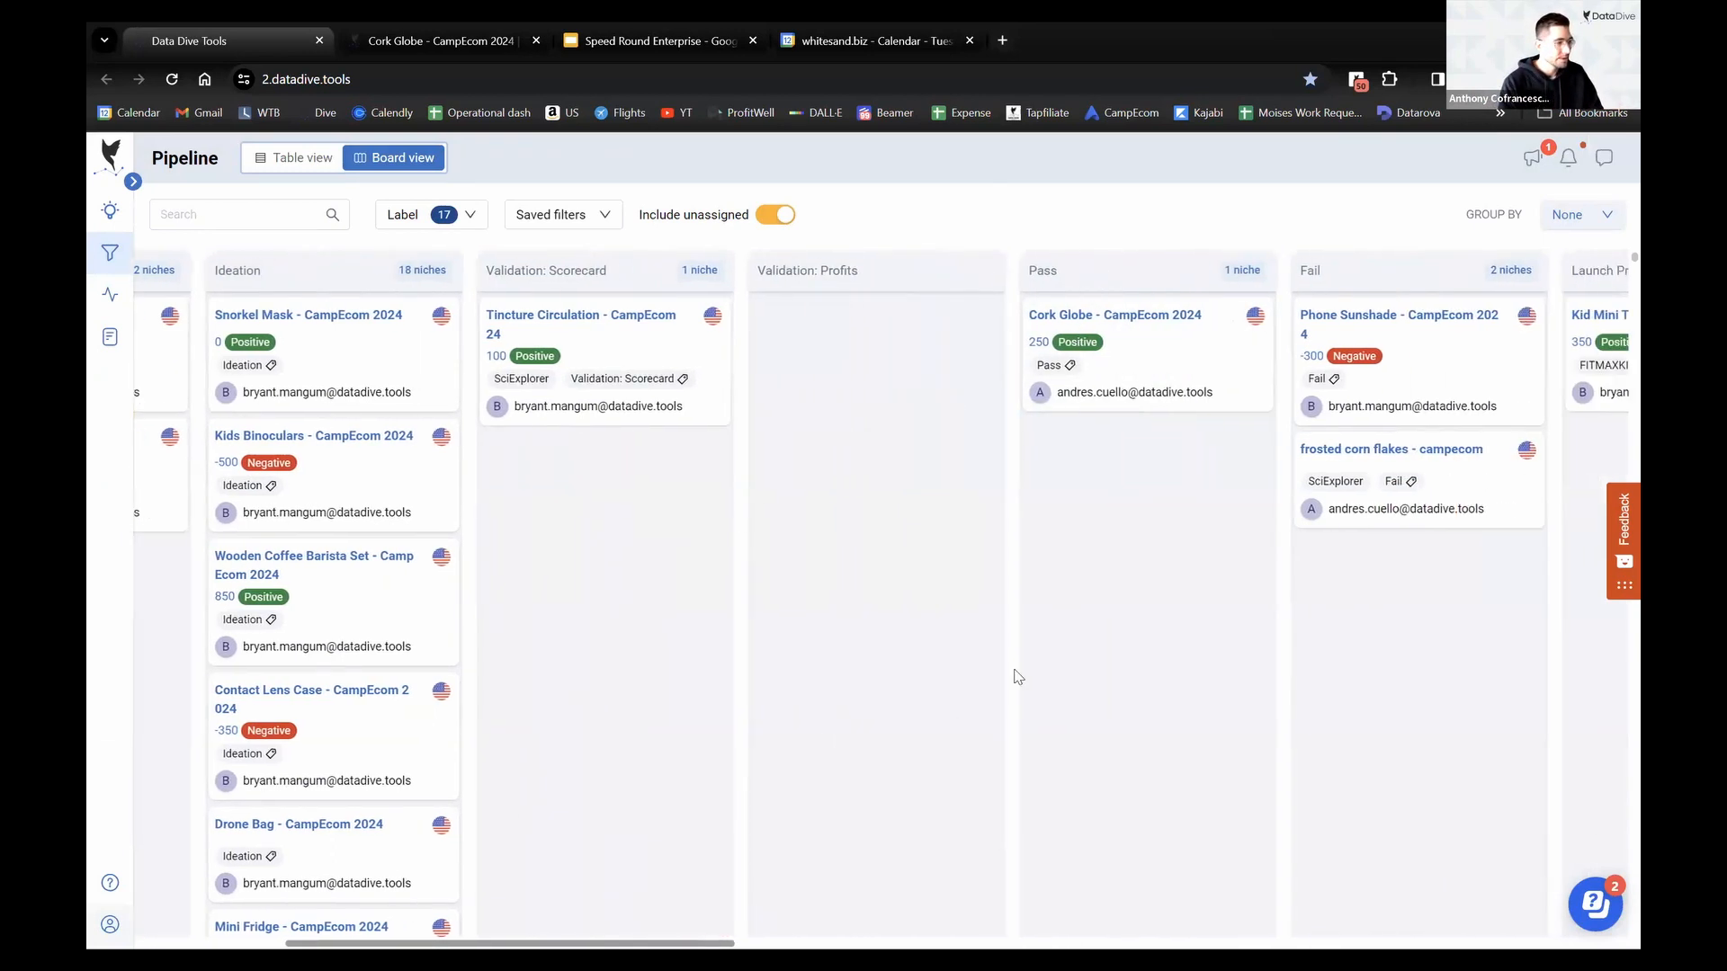
left_click_drag(1210, 393, 1440, 616)
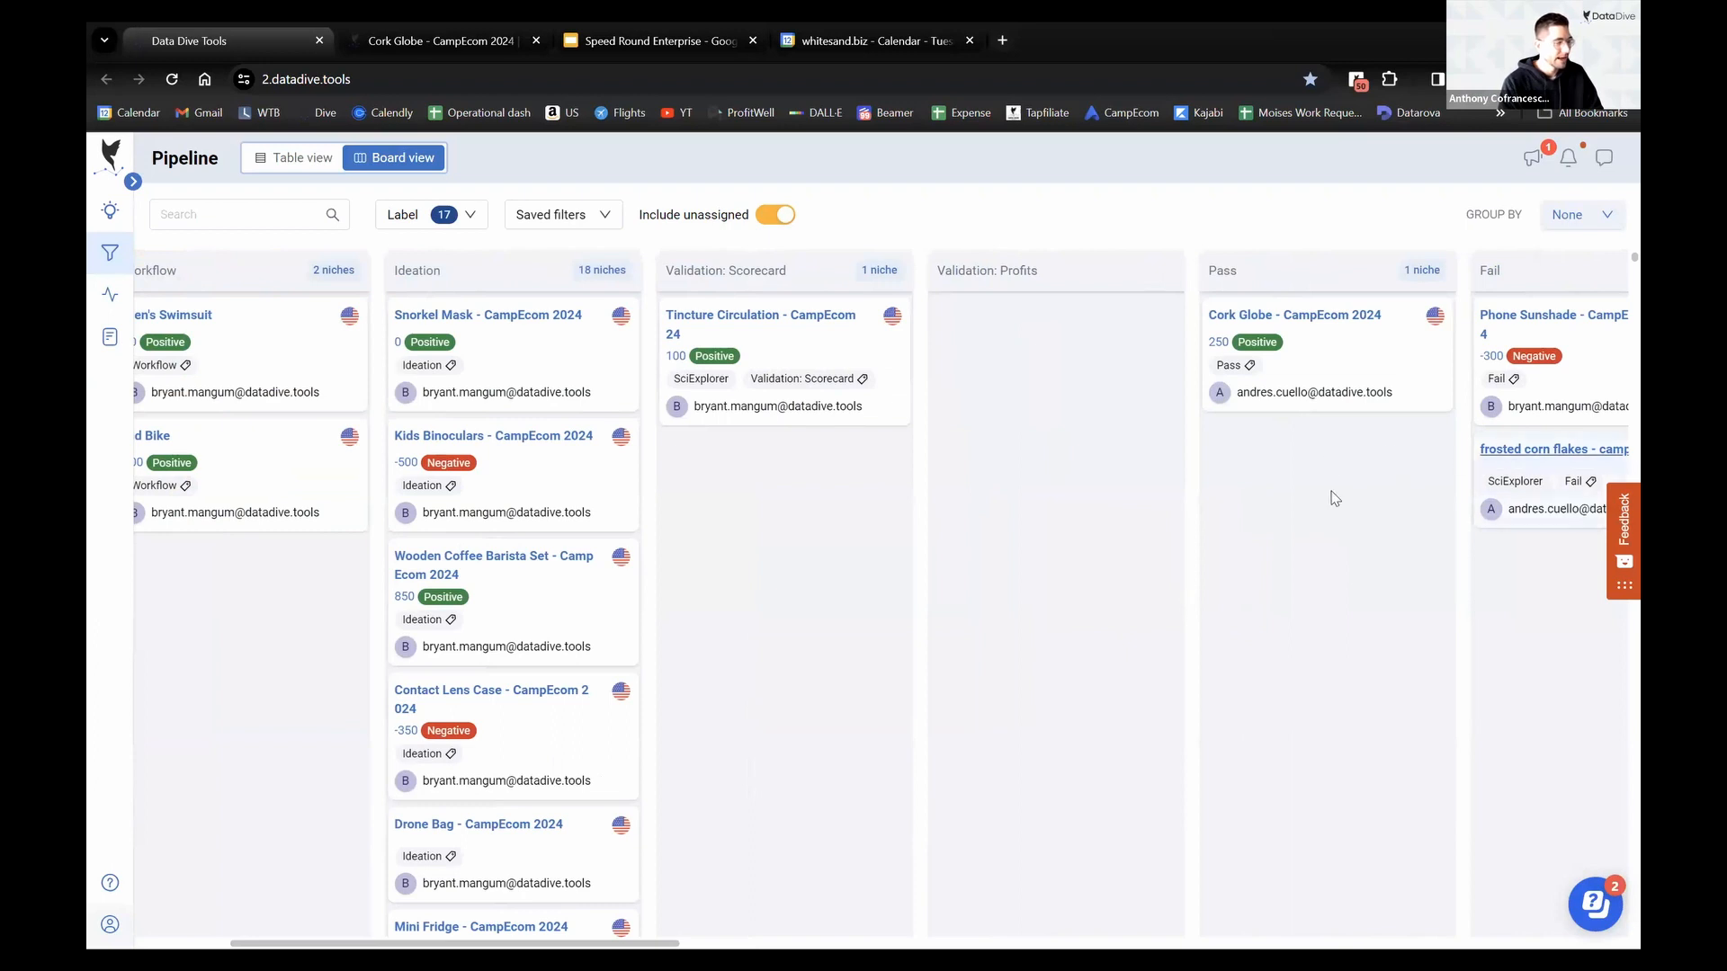
Examine the label options for the Cork Globe - CampEcom 2024 niche, close its editor and review the board's columns from Unassigned to Fail
left_click(1344, 390)
left_click(724, 373)
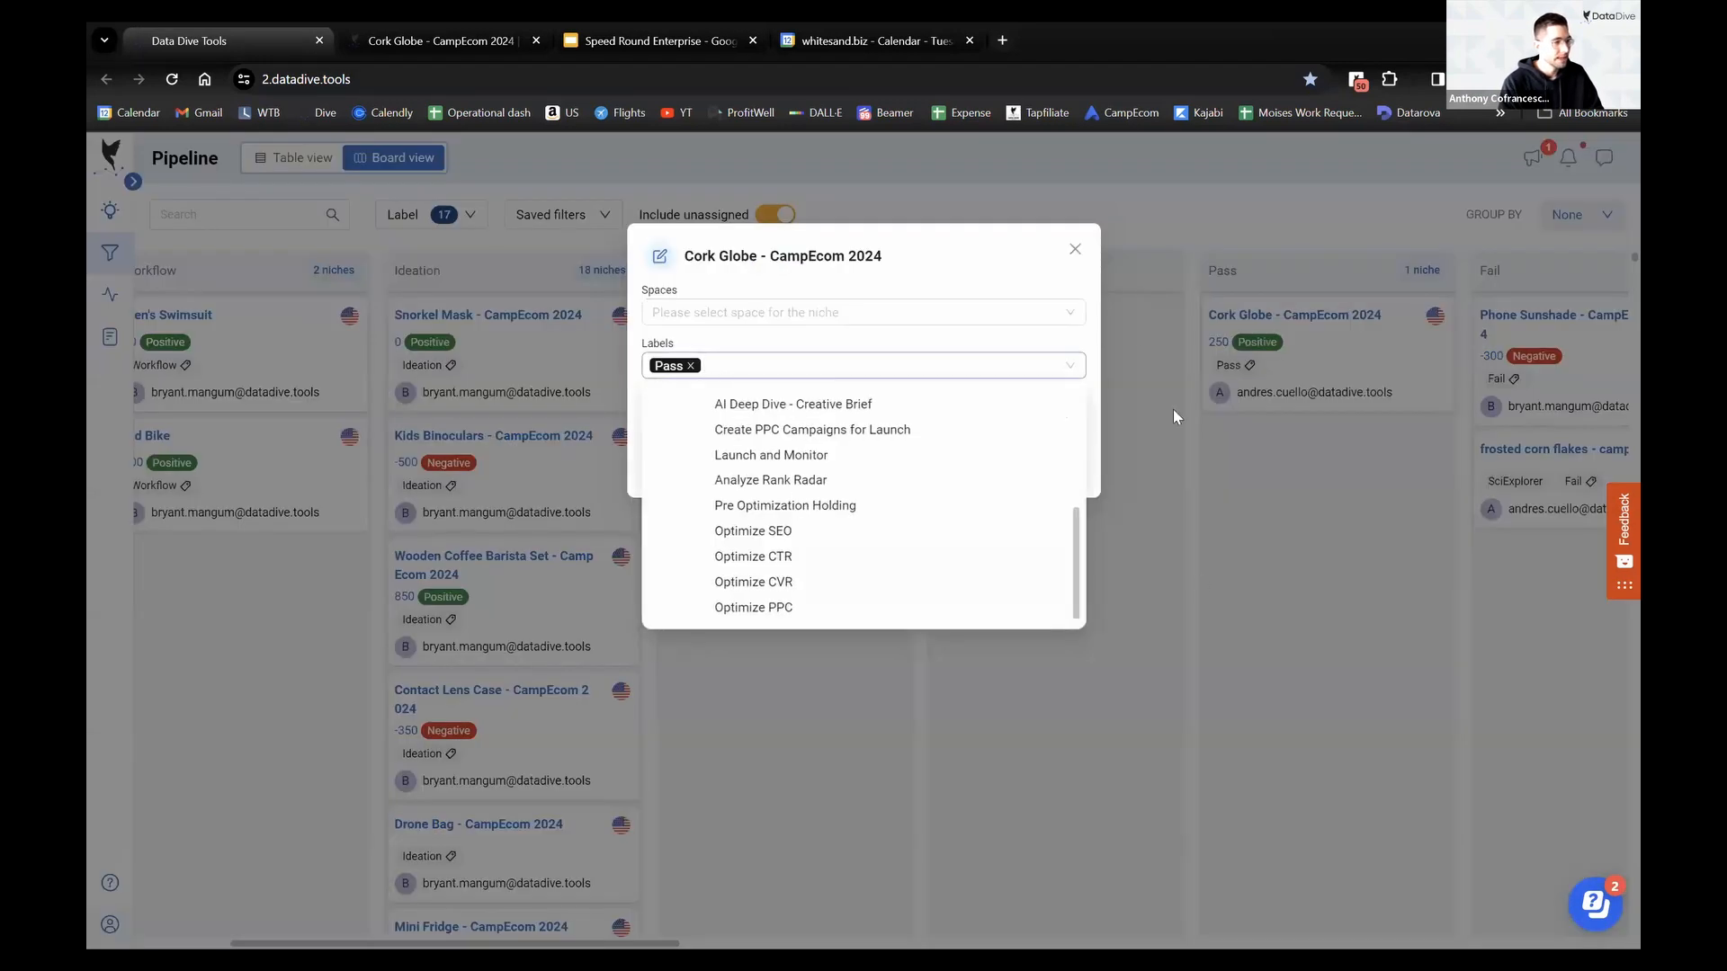
left_click(1172, 408)
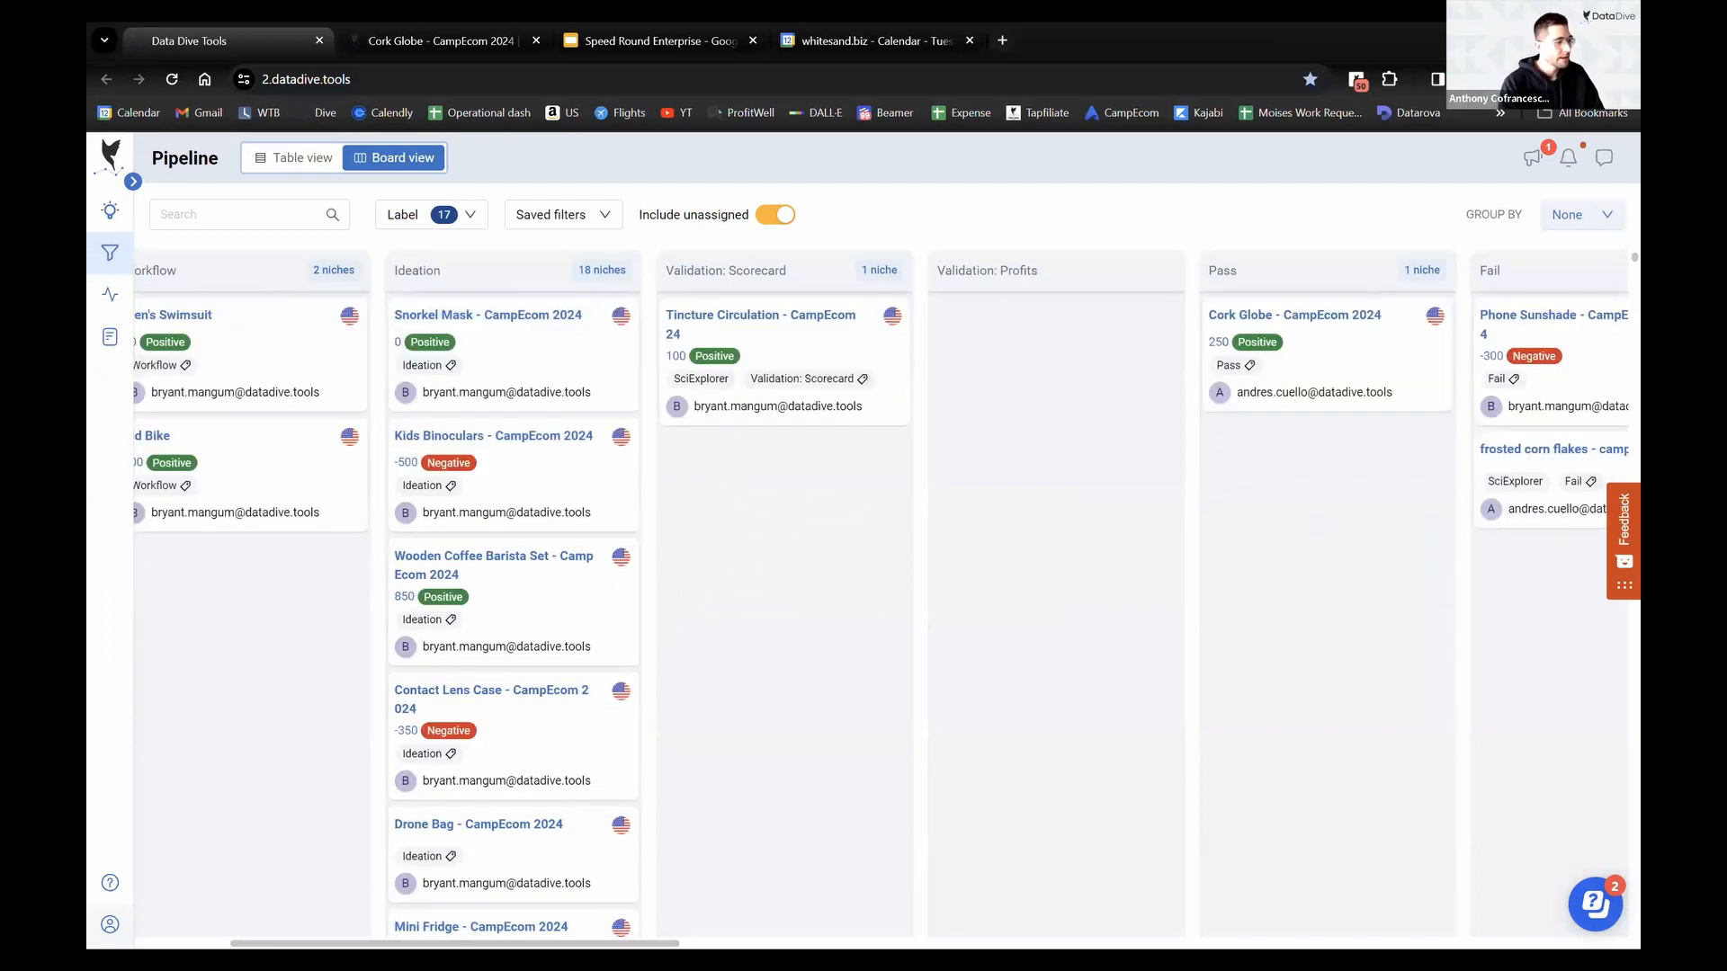
scroll(516, 640, "left", 5)
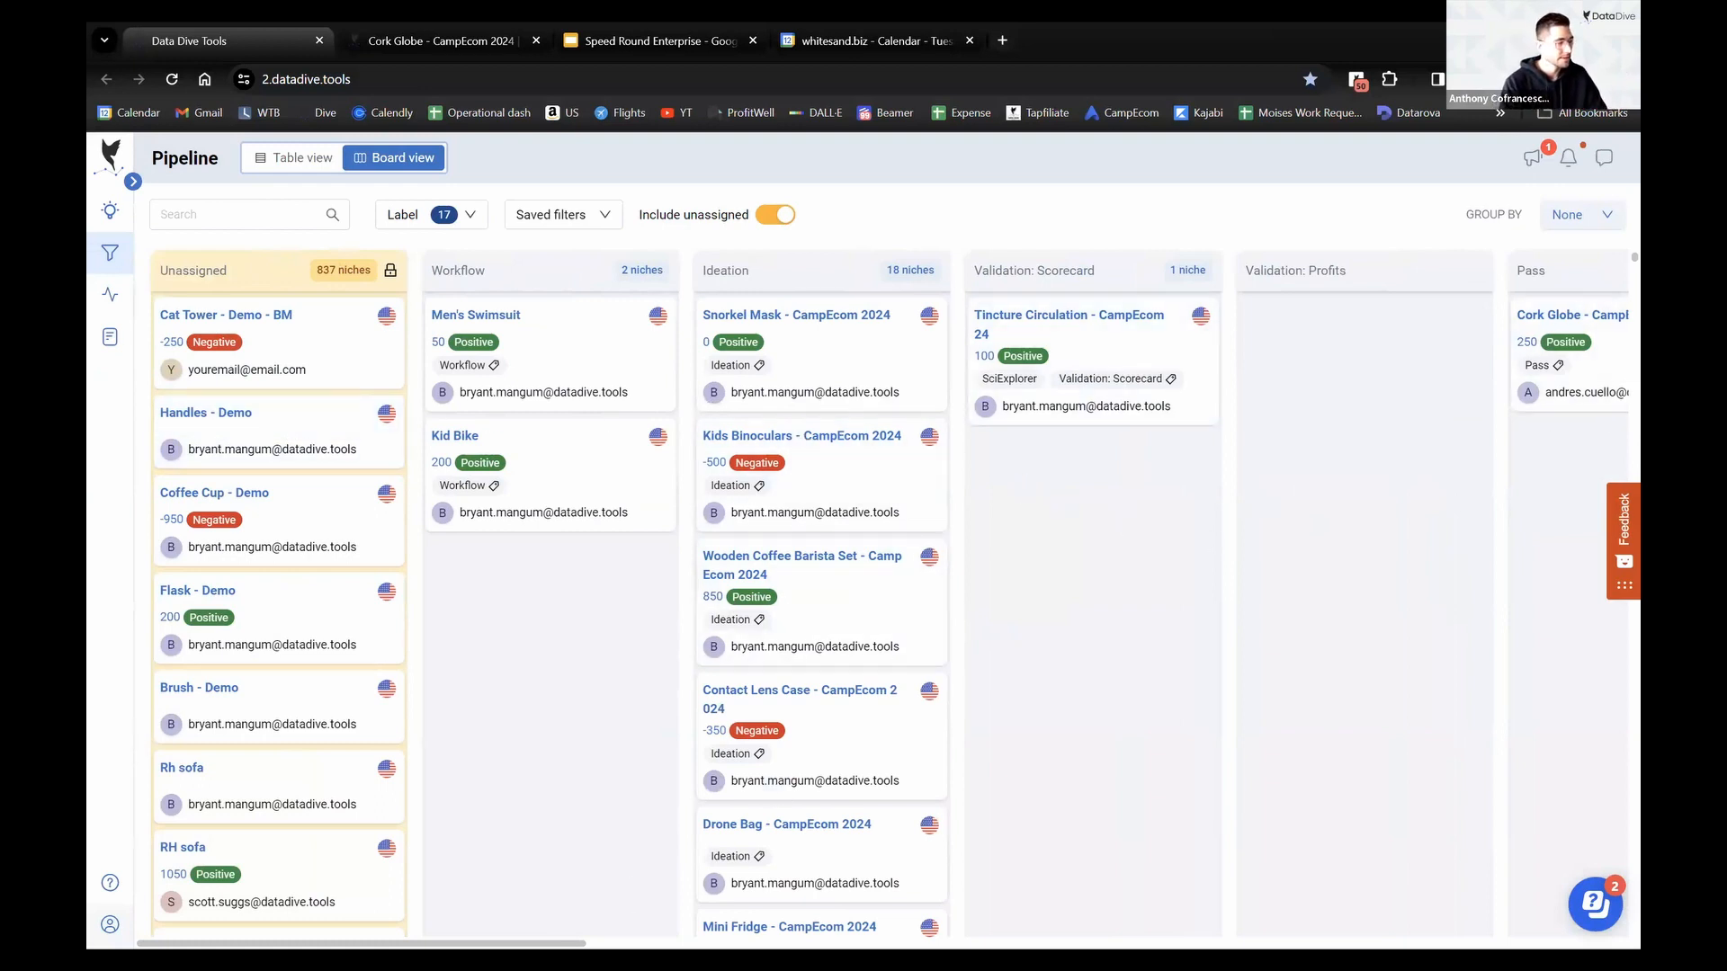
left_click_drag(551, 944, 643, 943)
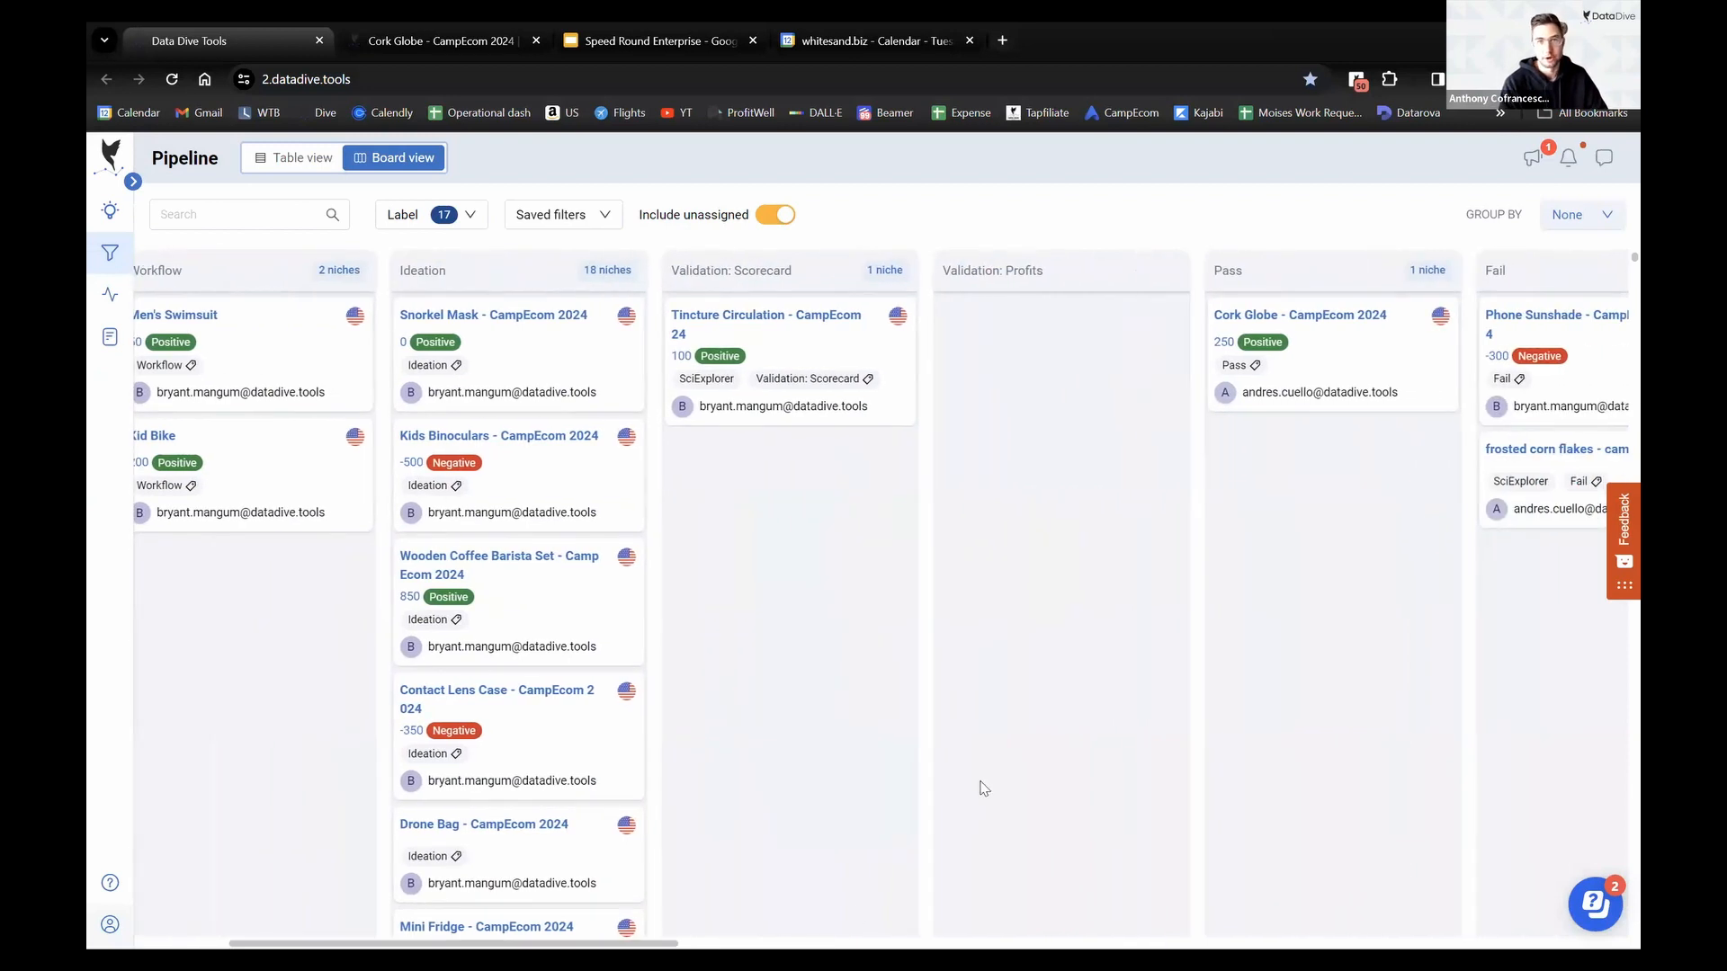
Switch to the Speed Round Enterprise presentation in Google Slides and start the slideshow on the Optimization Workflow slide
left_click(629, 41)
left_click(227, 173)
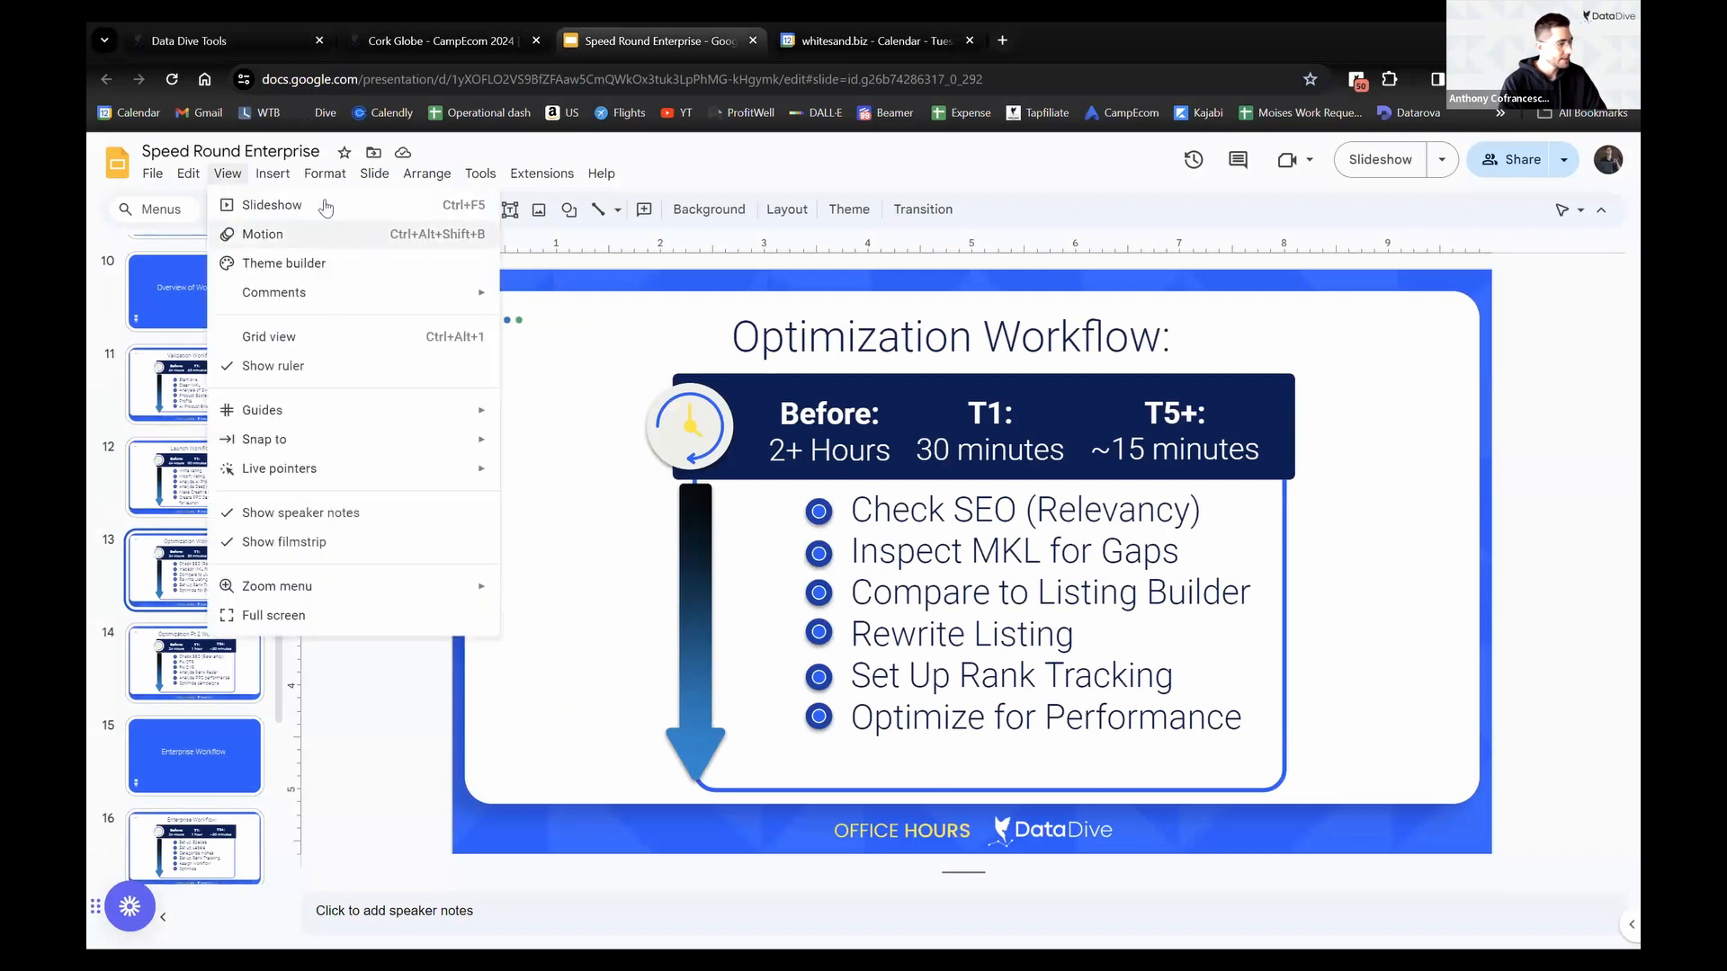
left_click(327, 207)
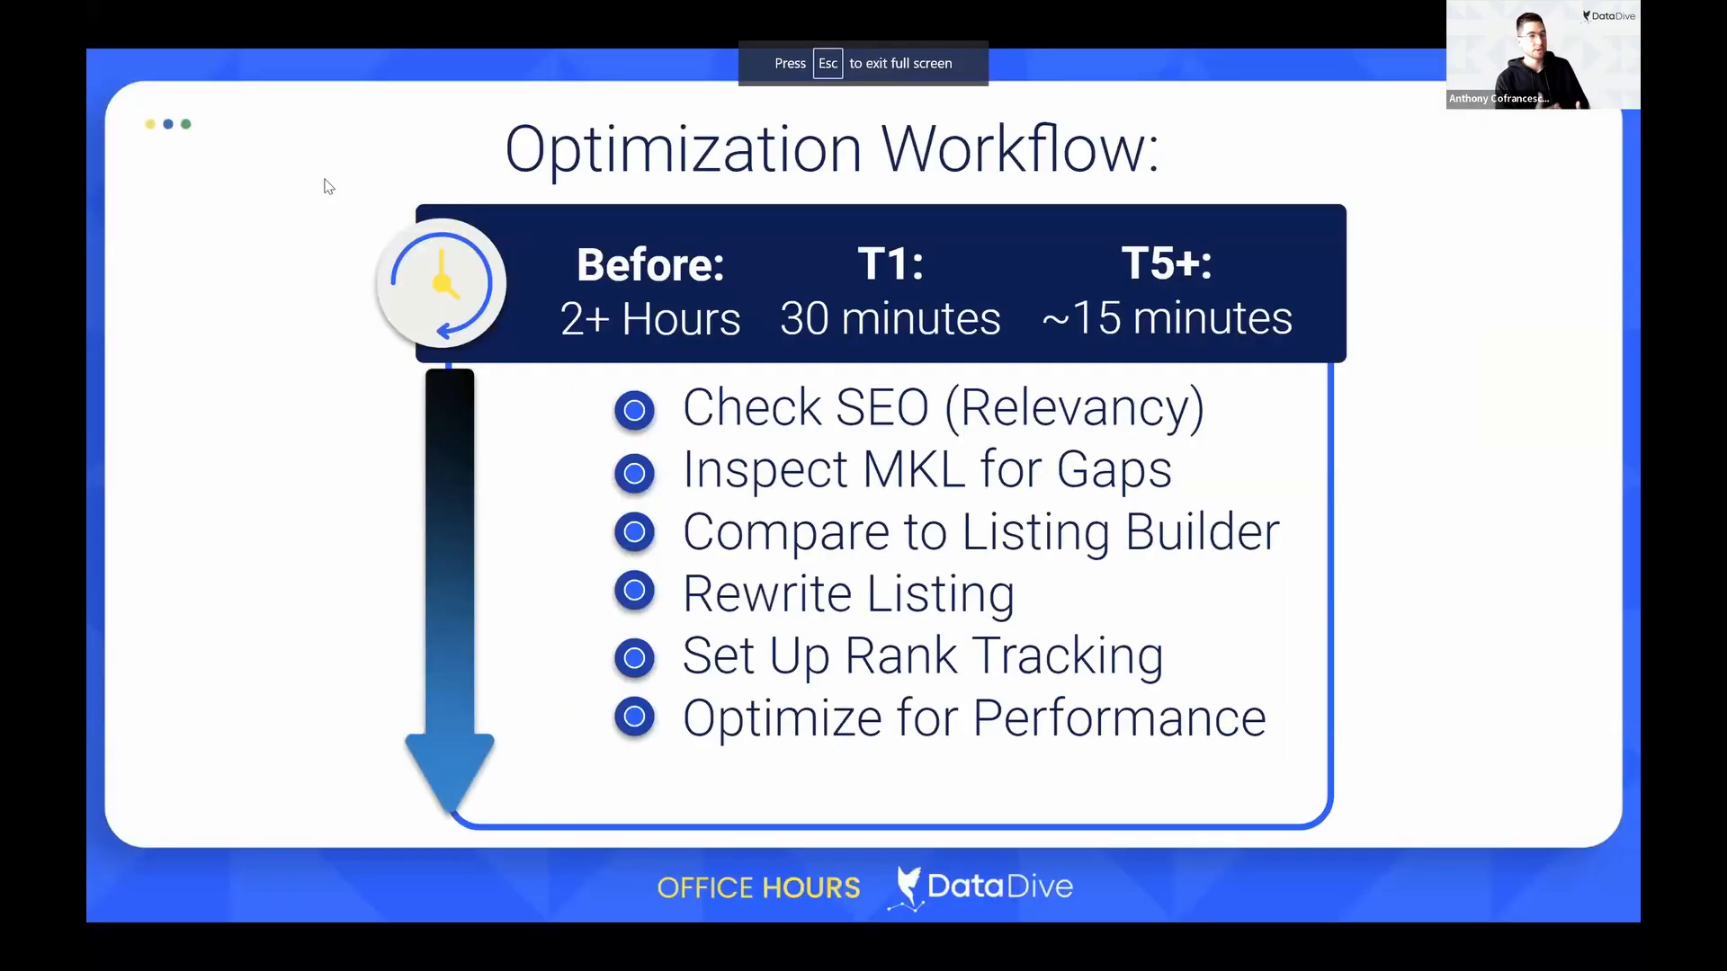